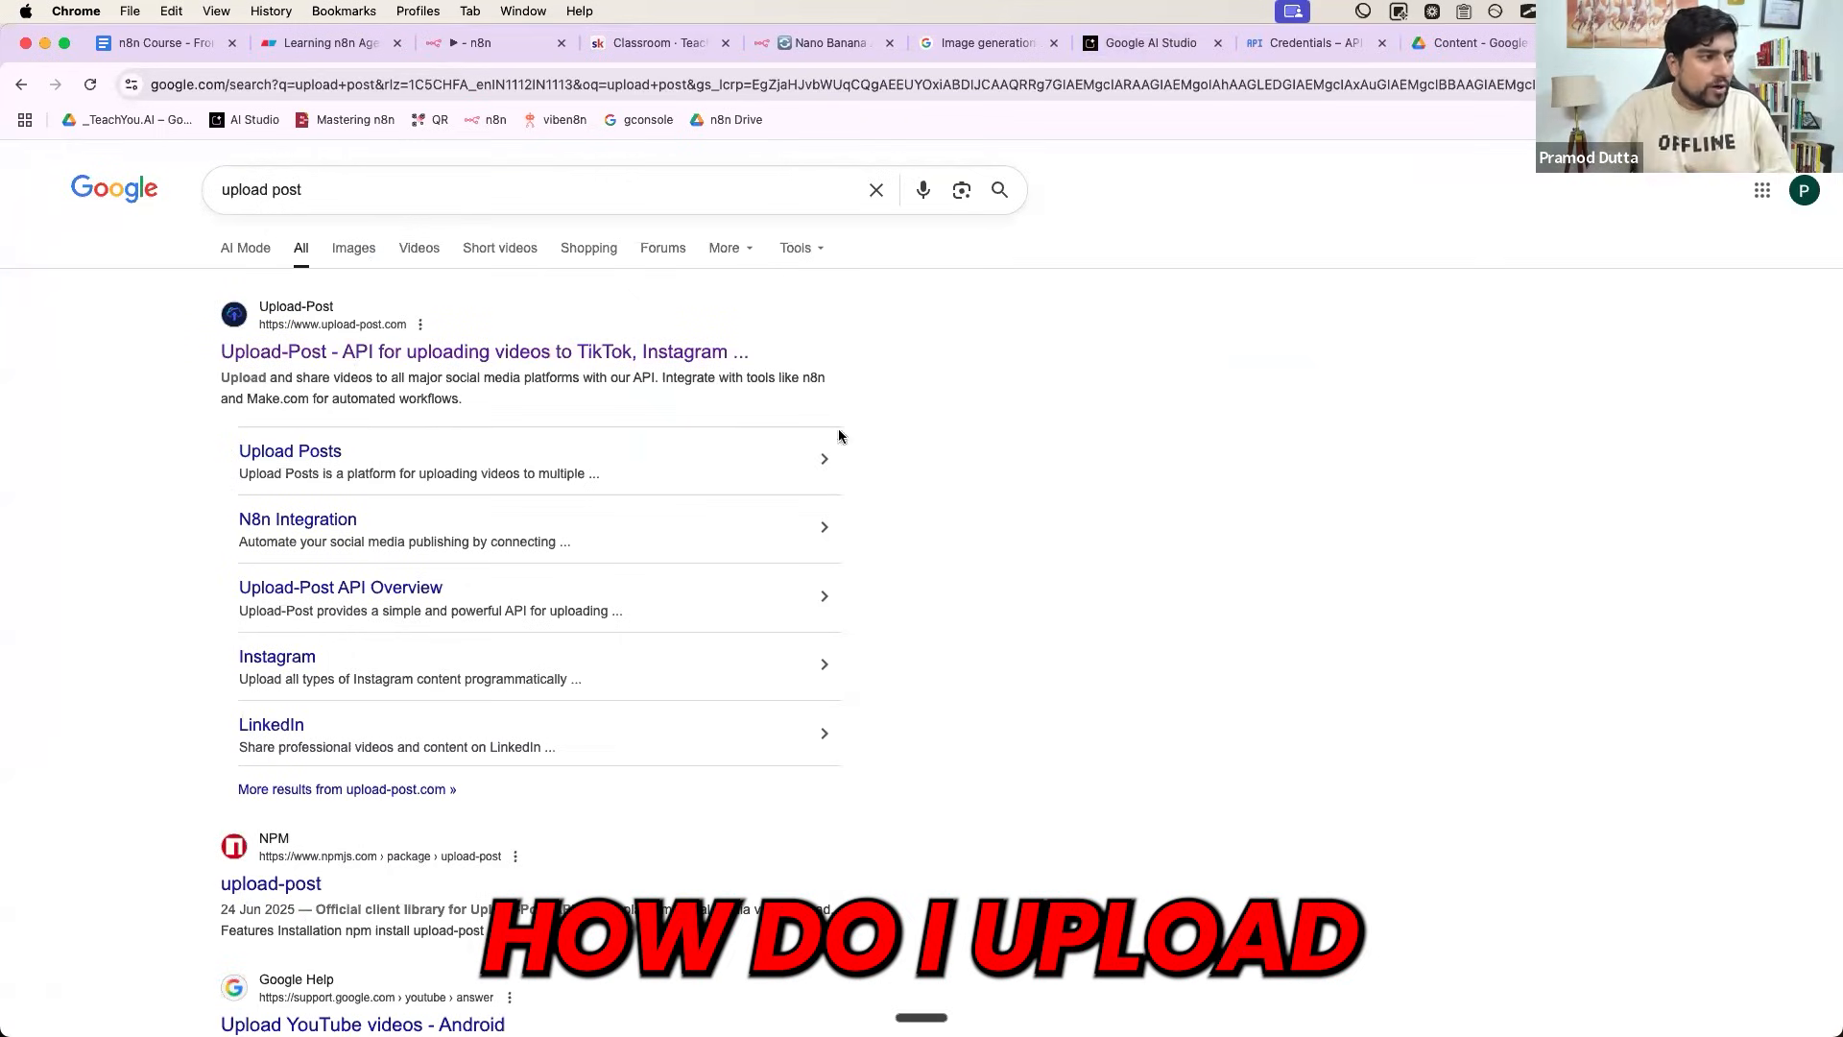
- Open the Upload-Post website from the search results and review the Free plan's monthly upload allowance in its pricing
click(637, 365)
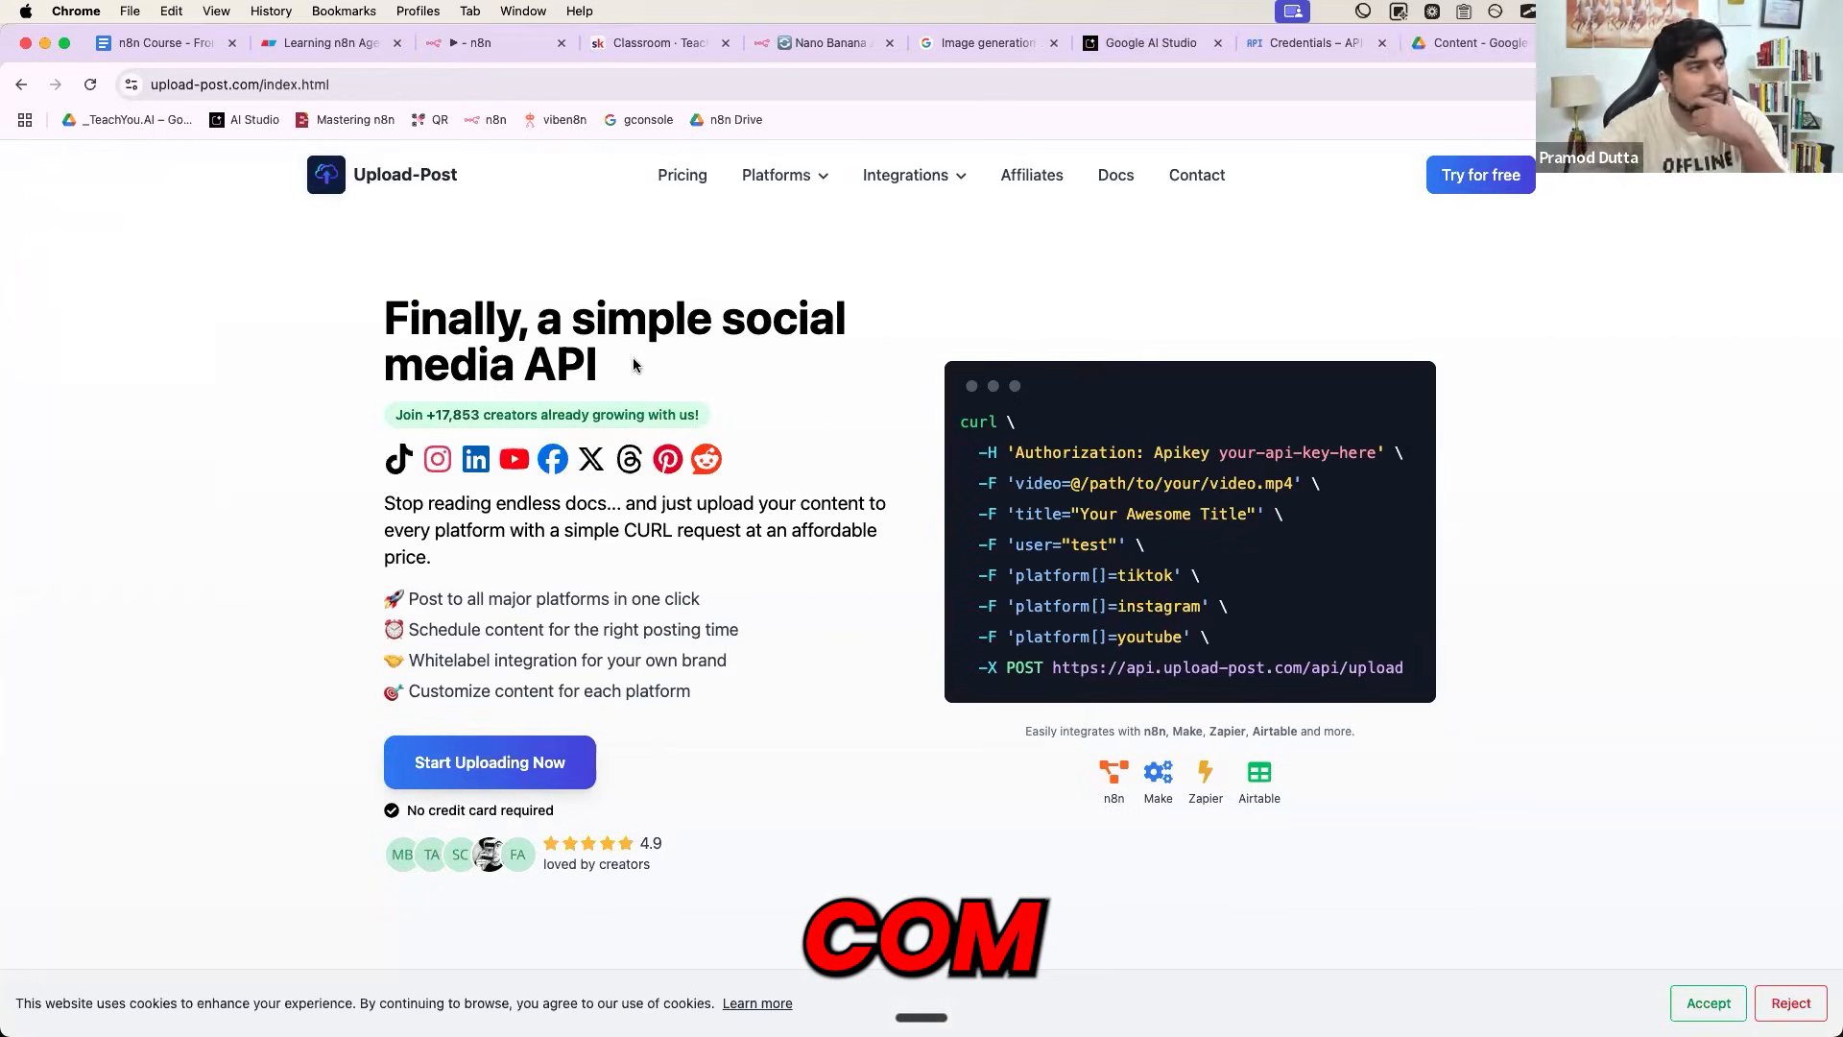
click(684, 175)
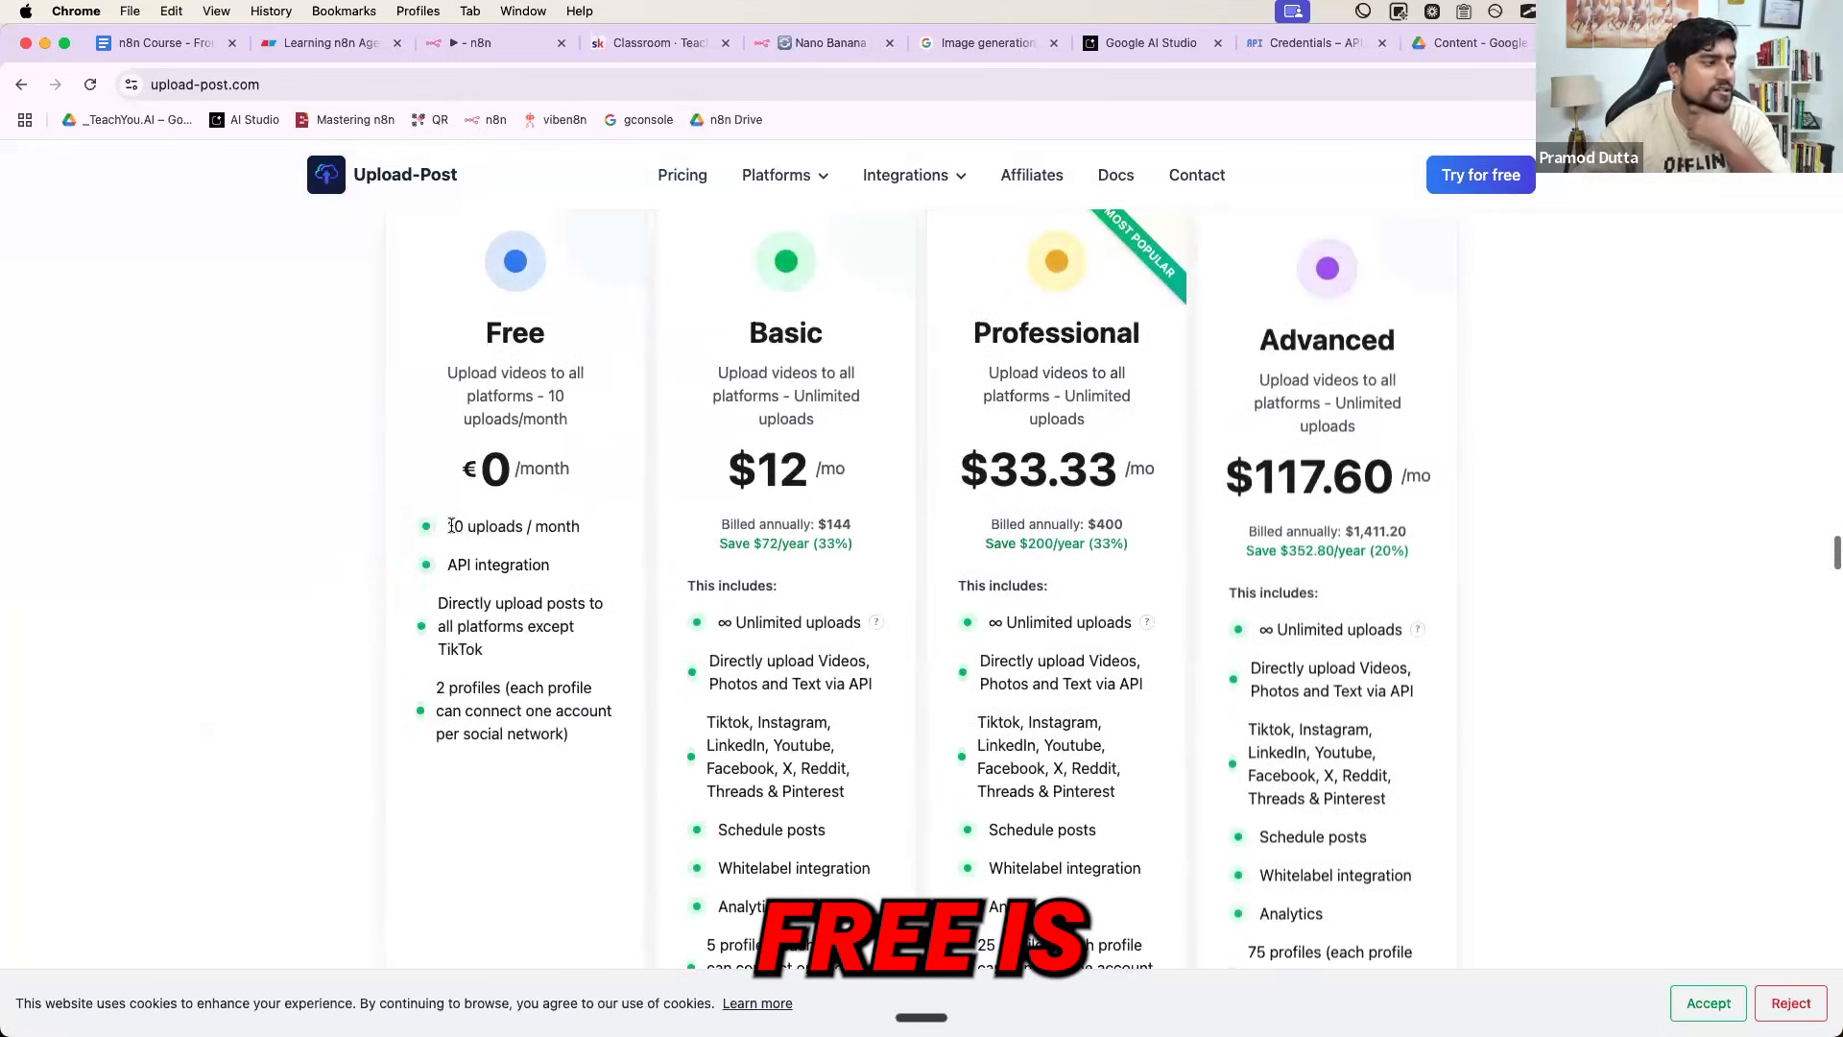
drag(452, 525, 477, 528)
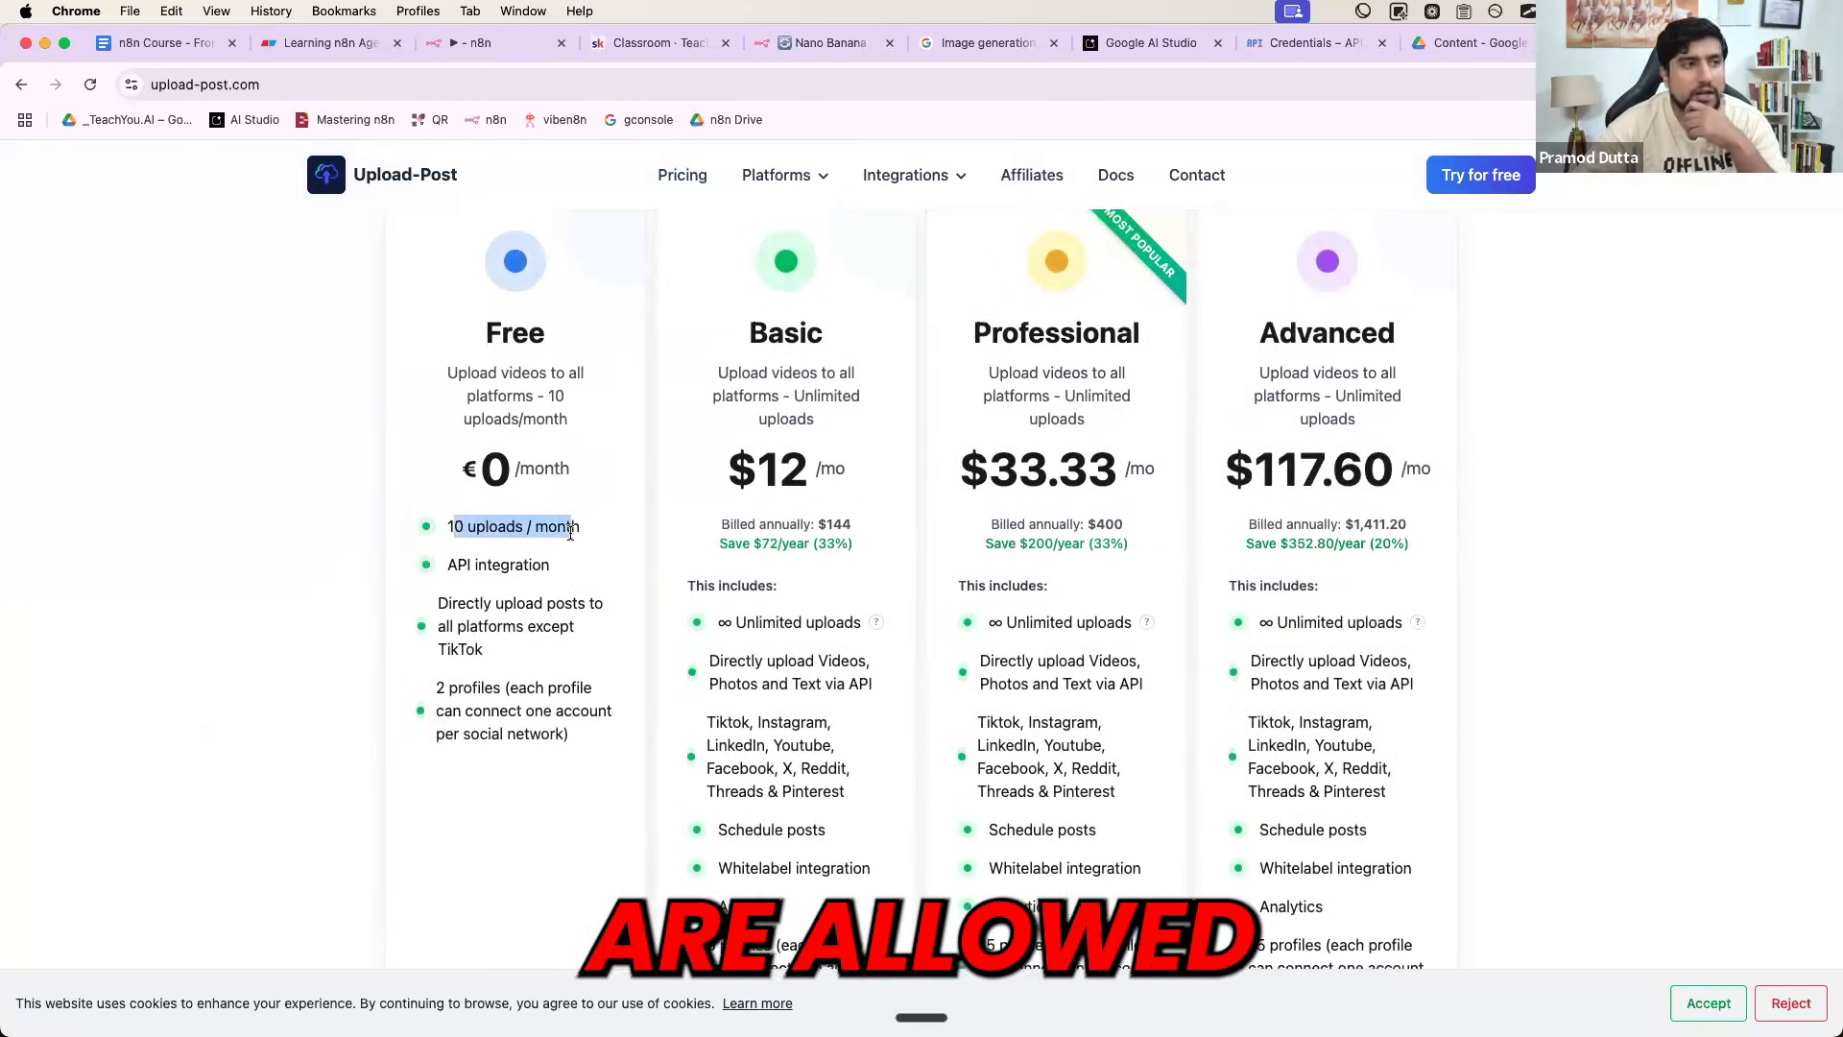
scroll(555, 522, up, 3)
- Start the free trial of Upload-Post and sign in with an existing Google account
click(1459, 181)
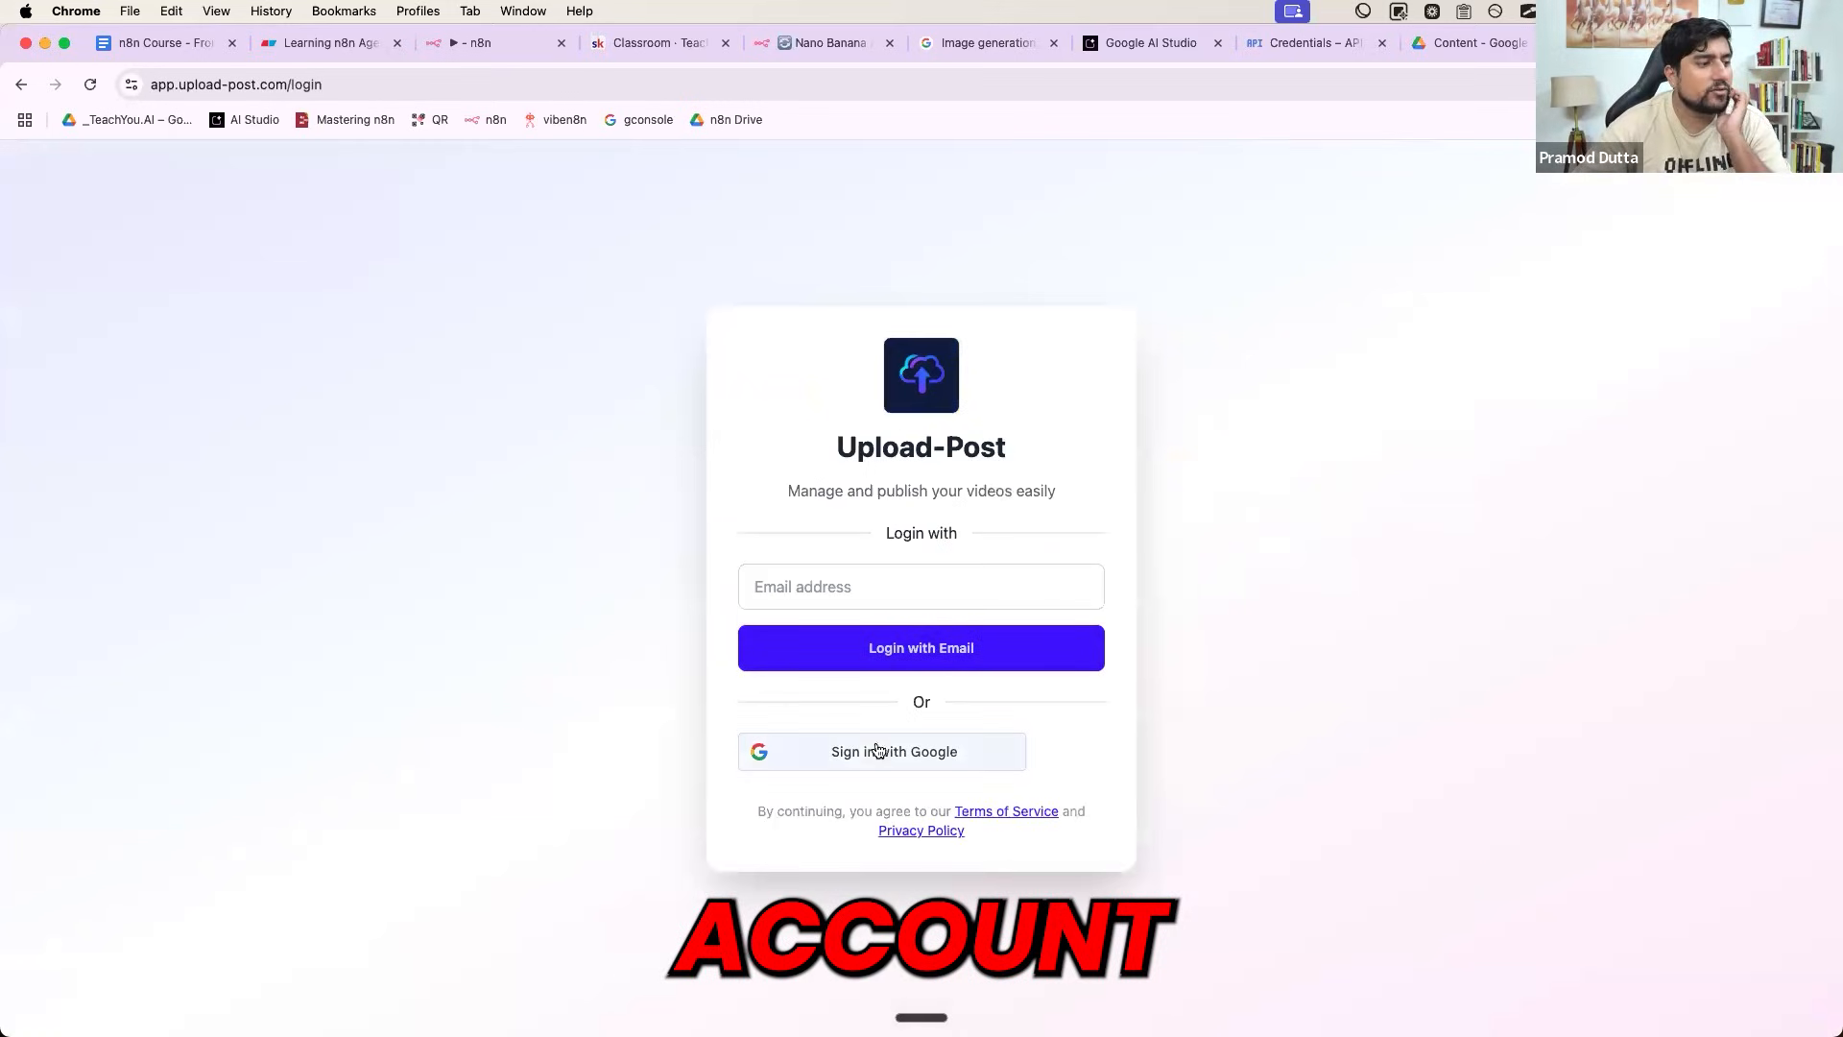
click(877, 750)
drag(1505, 287, 1169, 274)
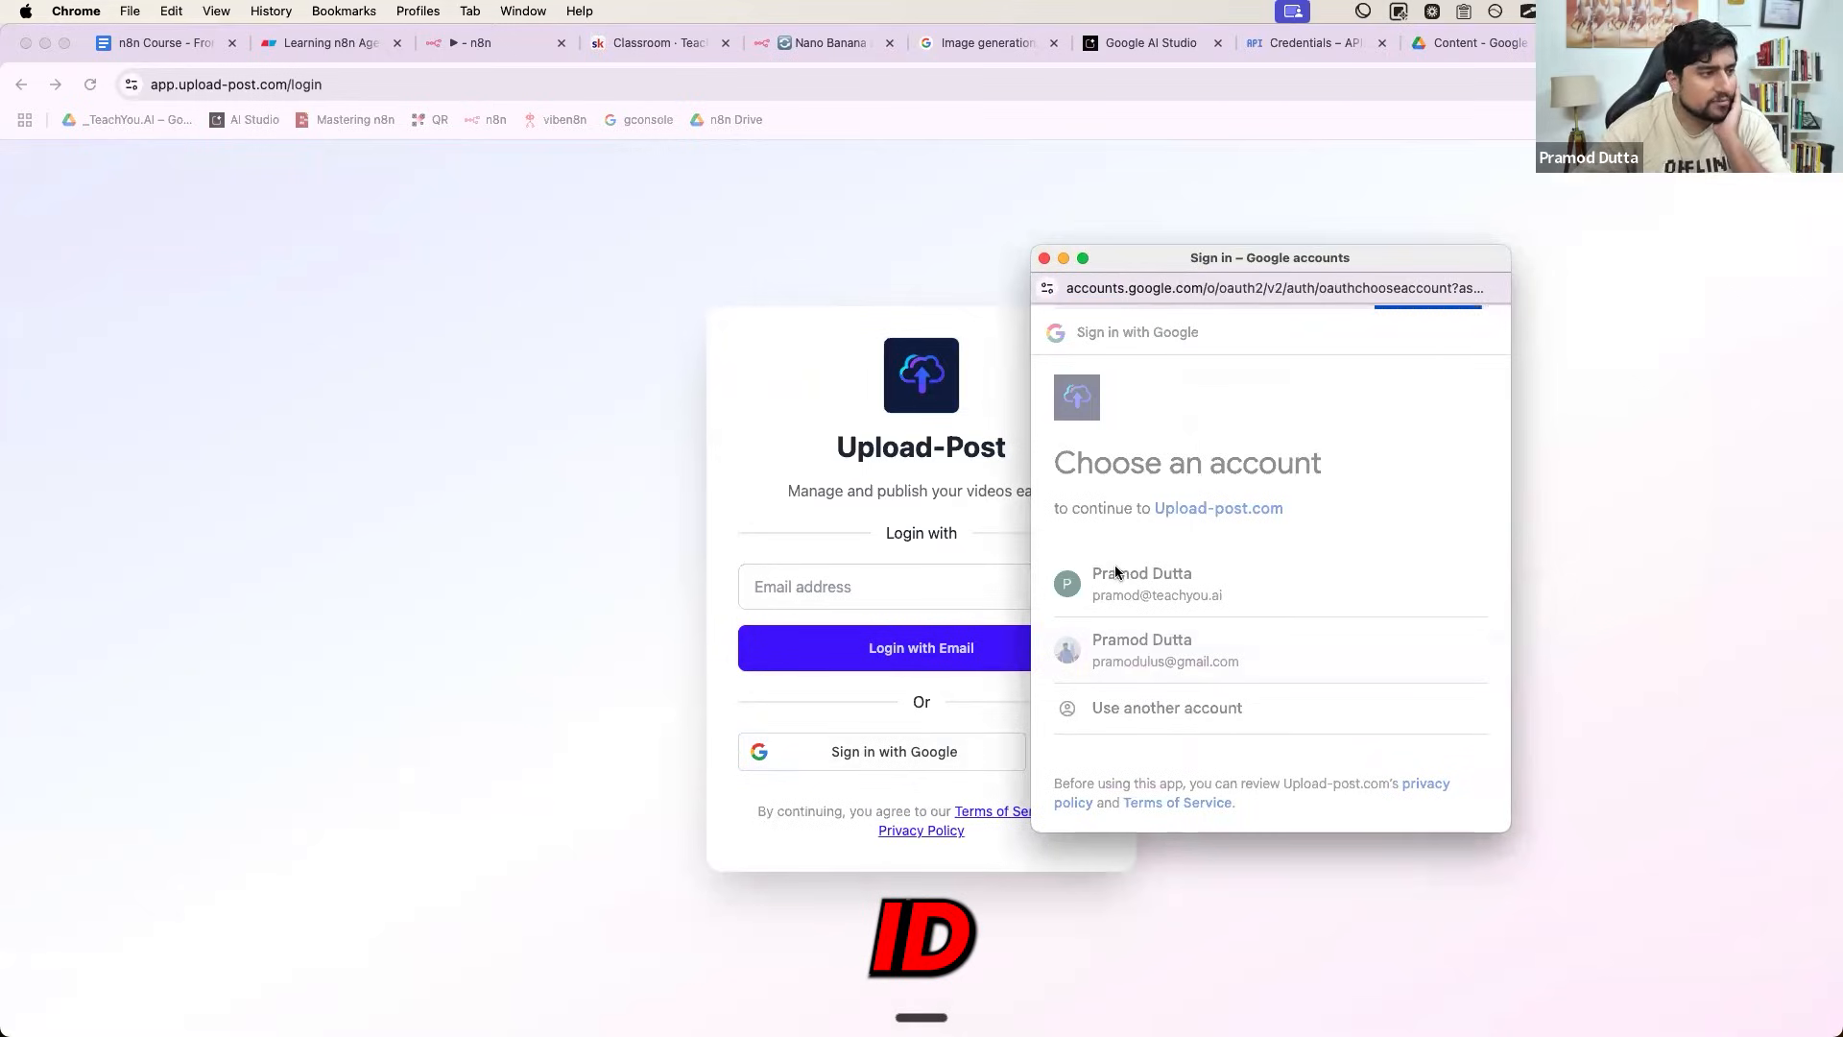
scroll(1180, 655, down, 3)
click(1378, 726)
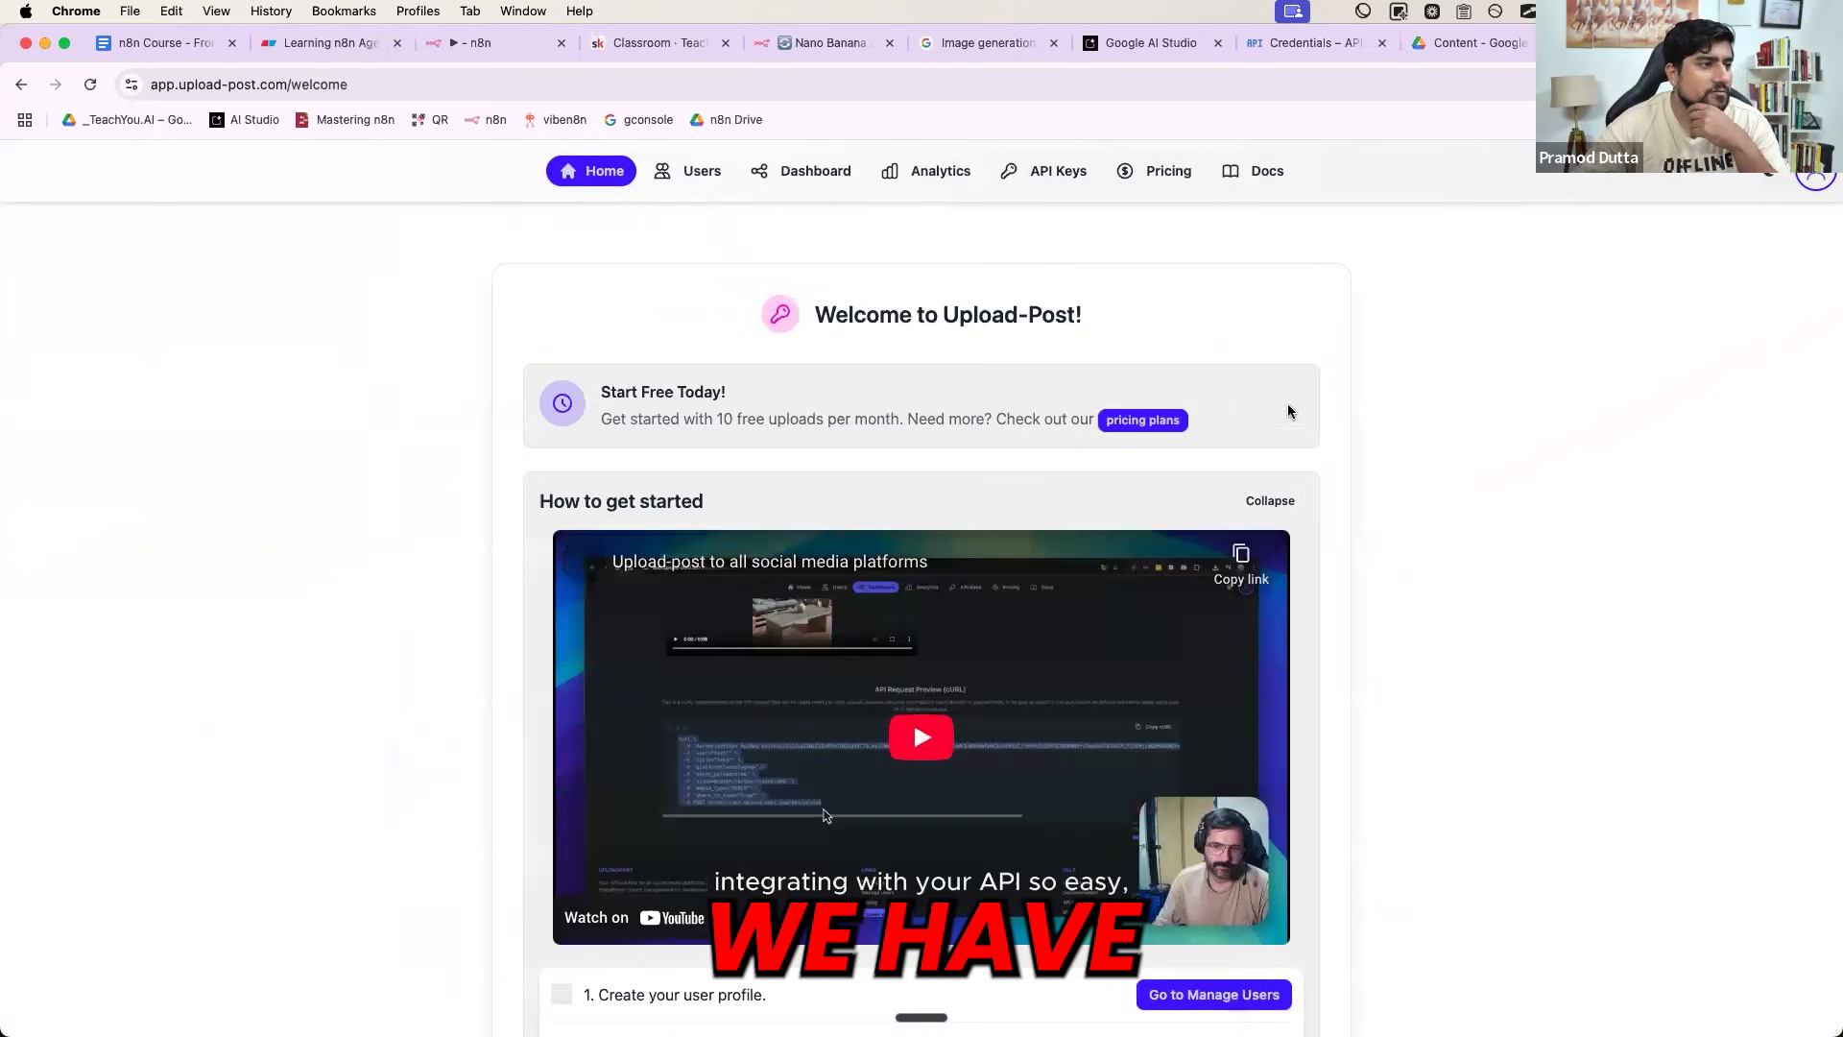
- Generate a new Upload-Post API key from the getting-started checklist and copy it to the clipboard
scroll(1332, 642, down, 6)
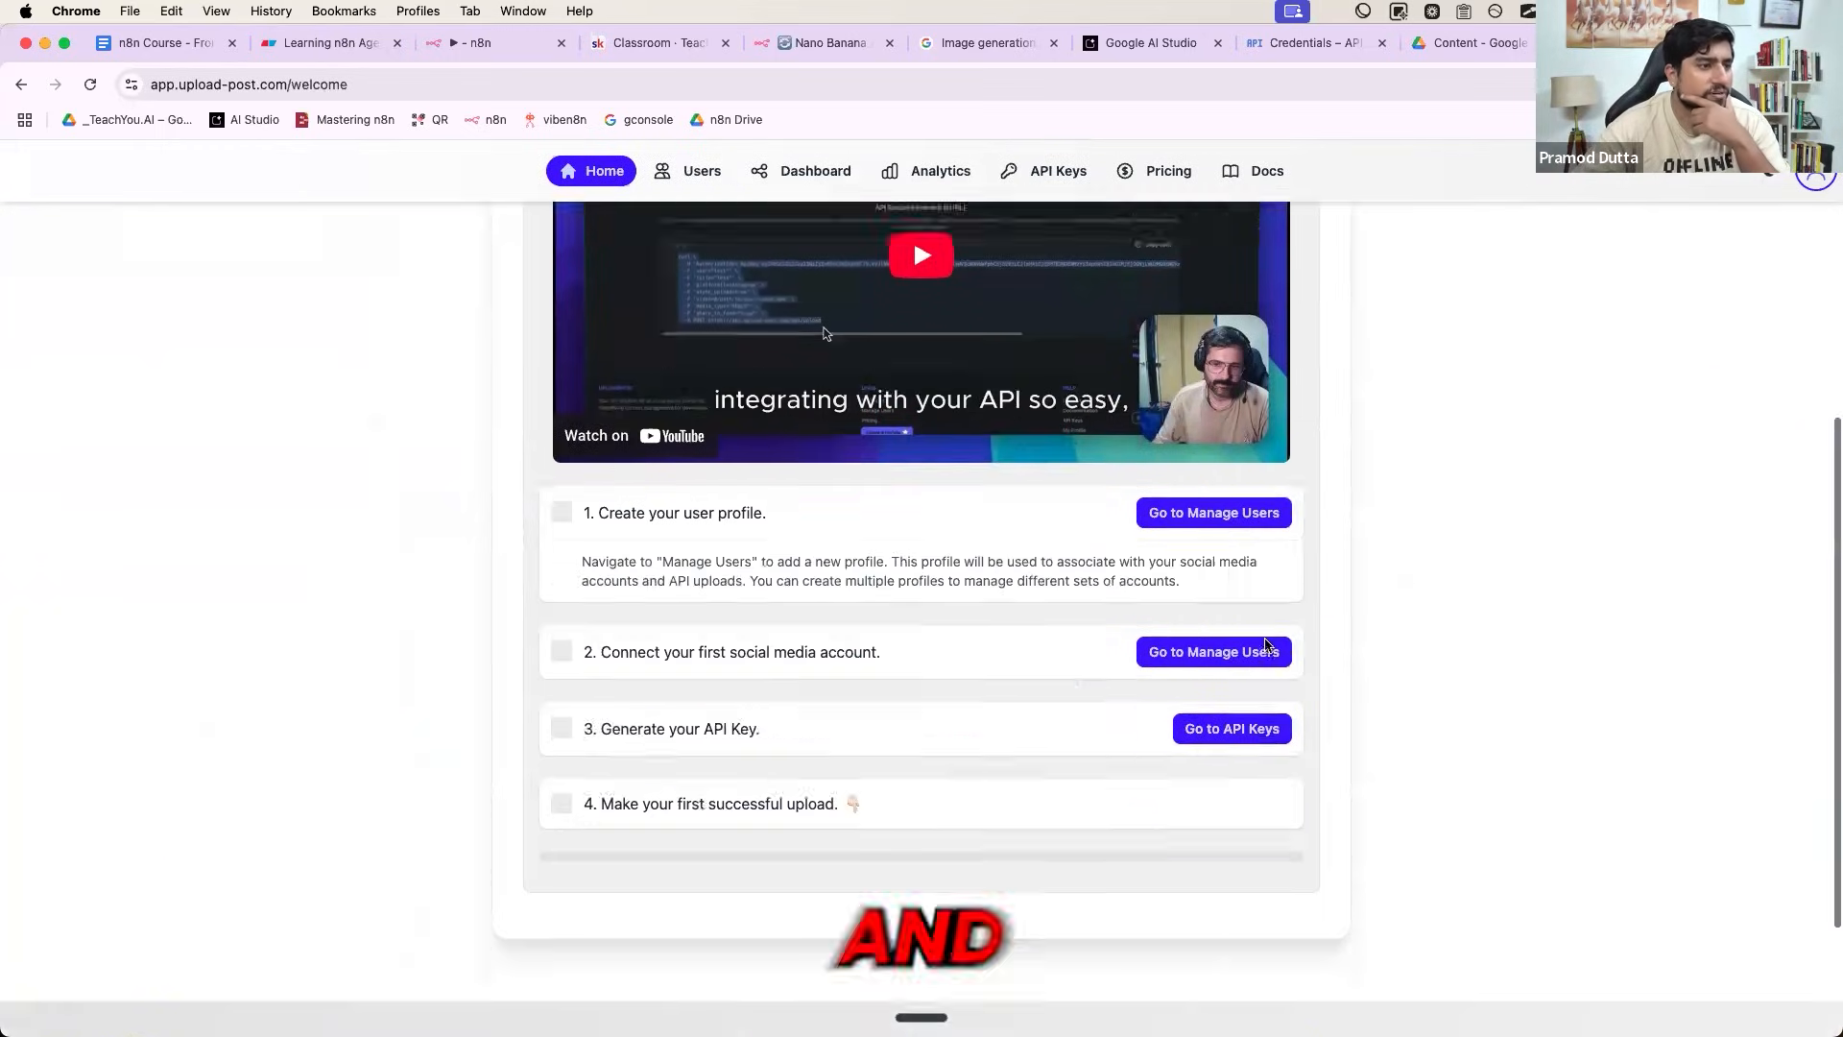
click(1233, 604)
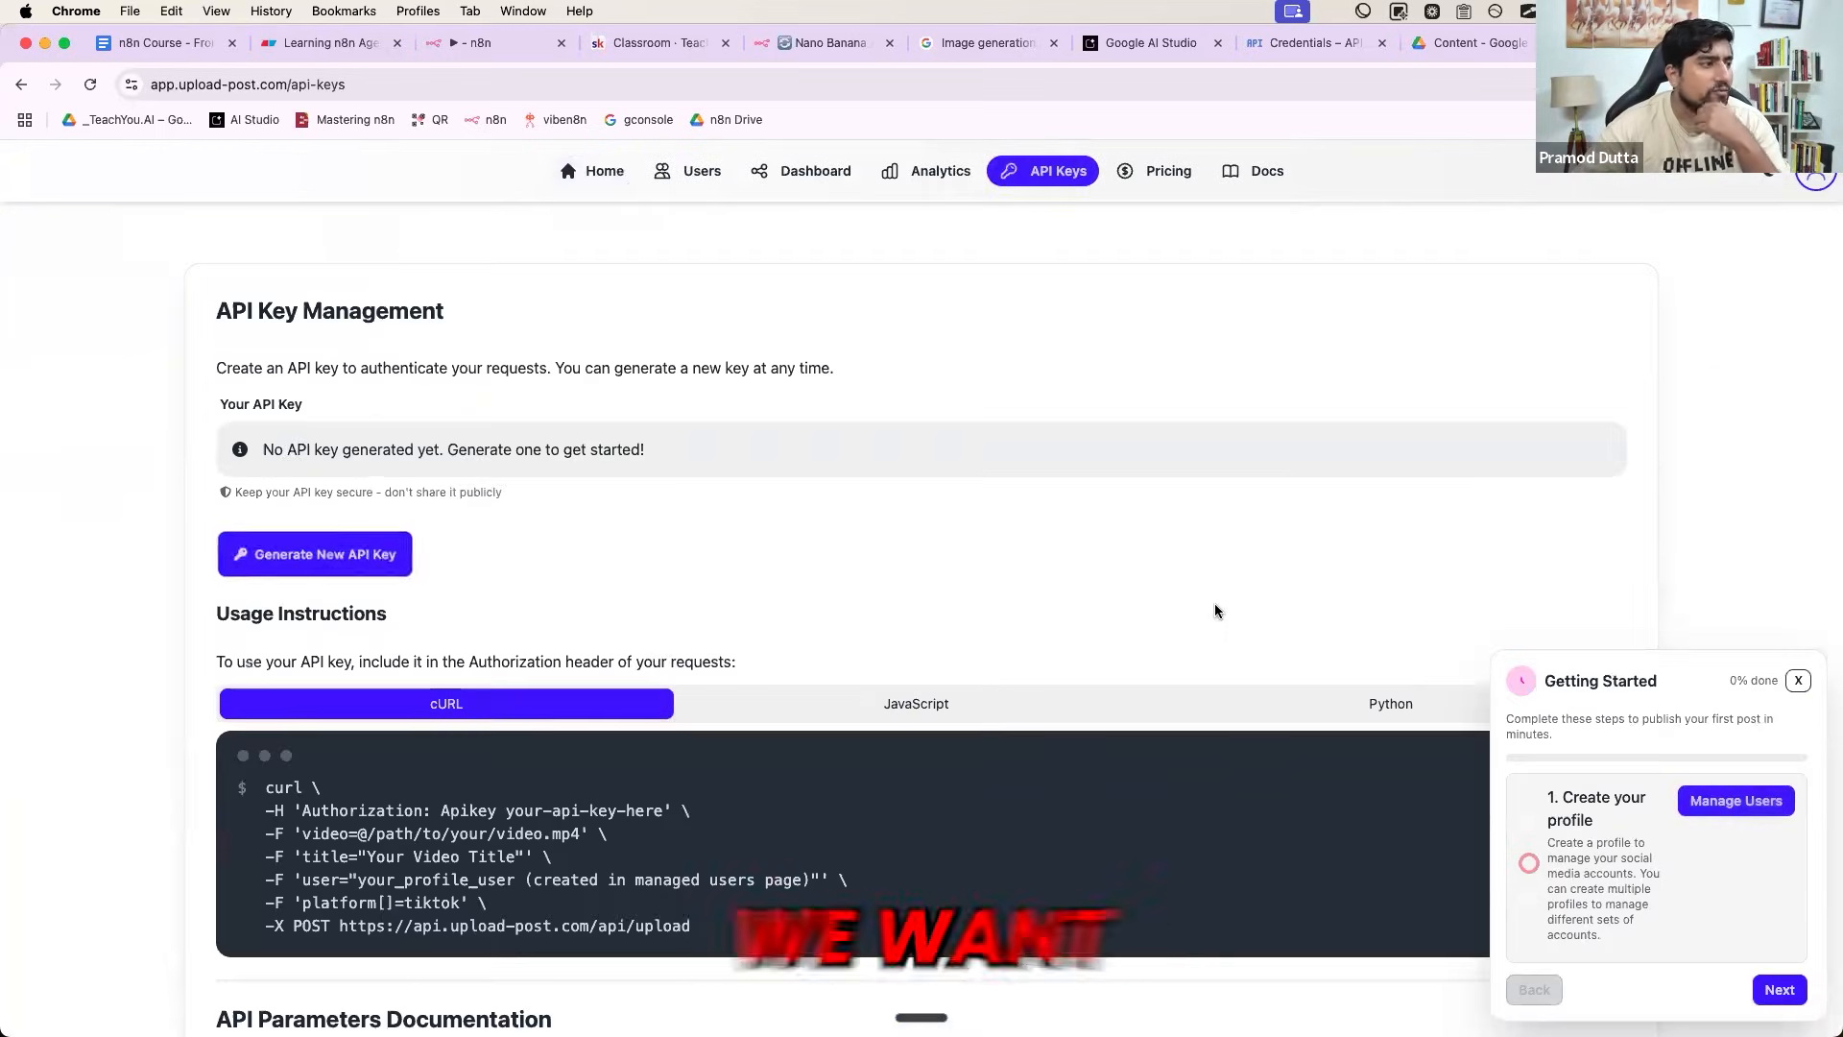
click(400, 543)
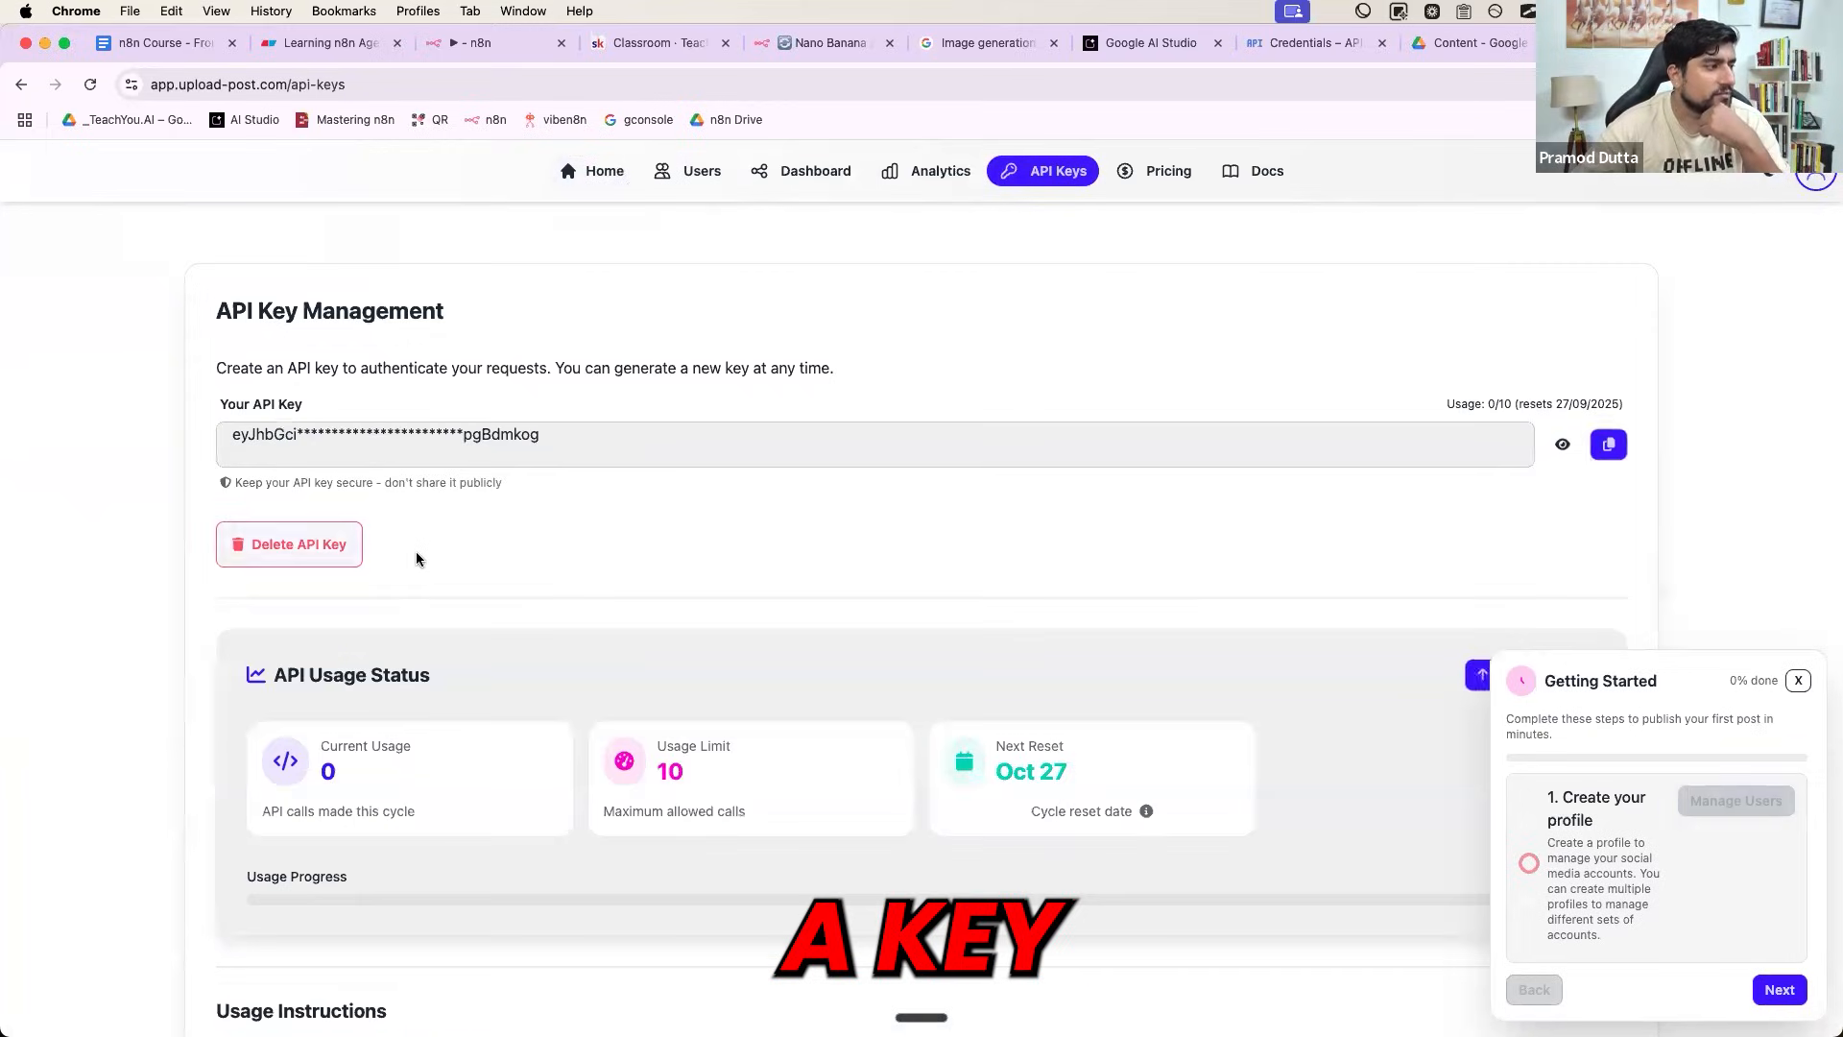
click(538, 438)
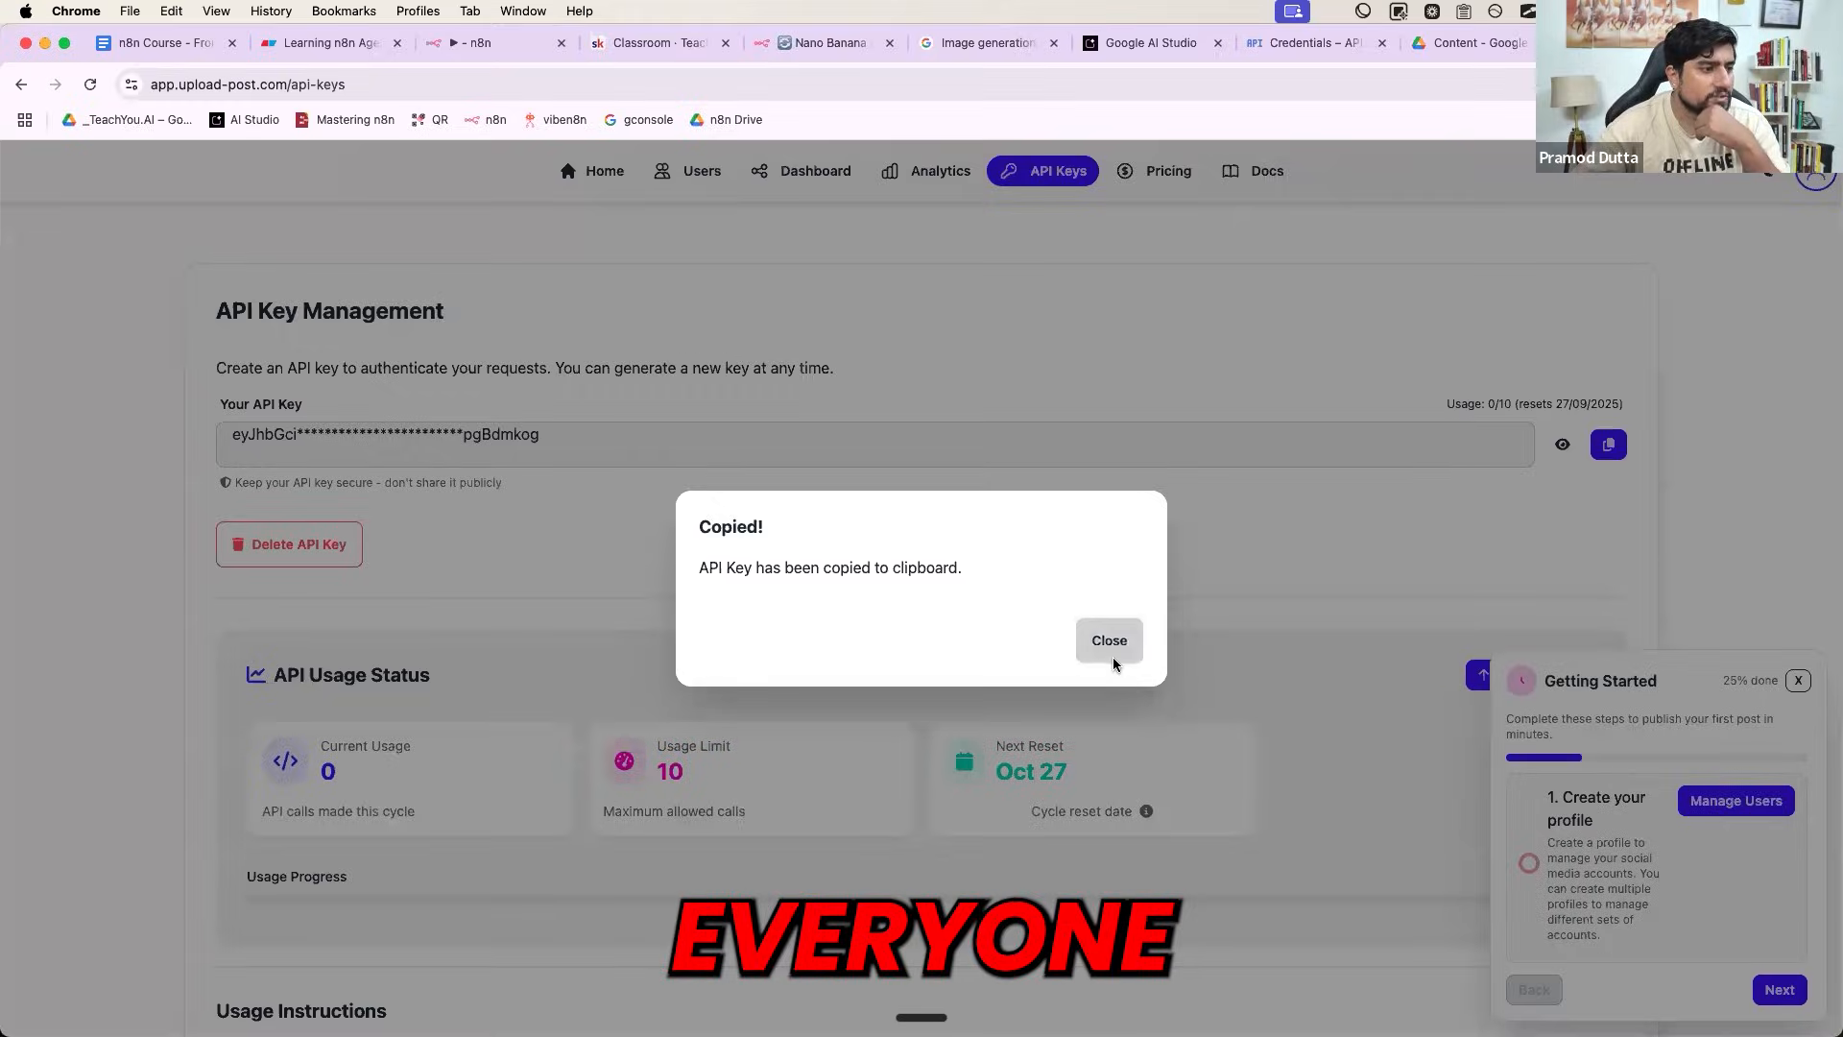
click(1109, 643)
- In the Learning n8n Agents document in Eraser, add a line "Upload Post Key -" below the existing credentials and paste the API key
click(322, 42)
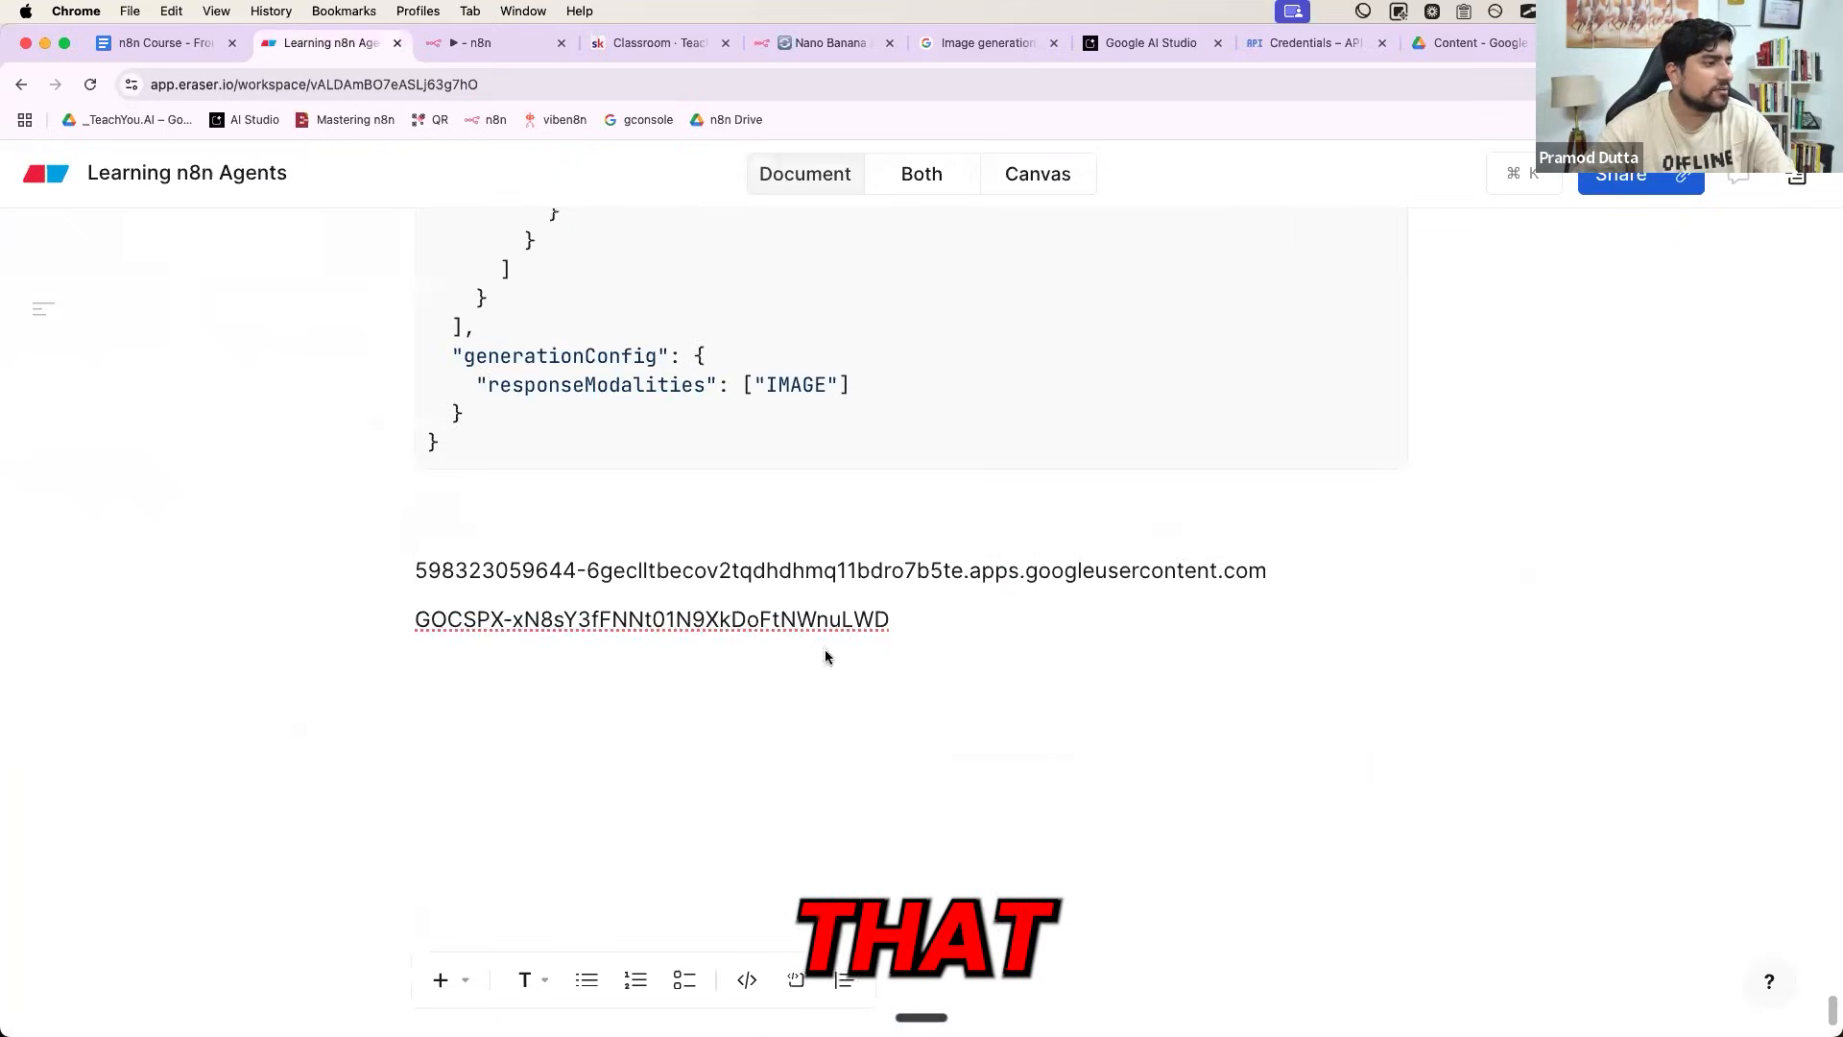
click(954, 597)
key(Return)
key(Return)
key(Return)
text(Upload Post Key -)
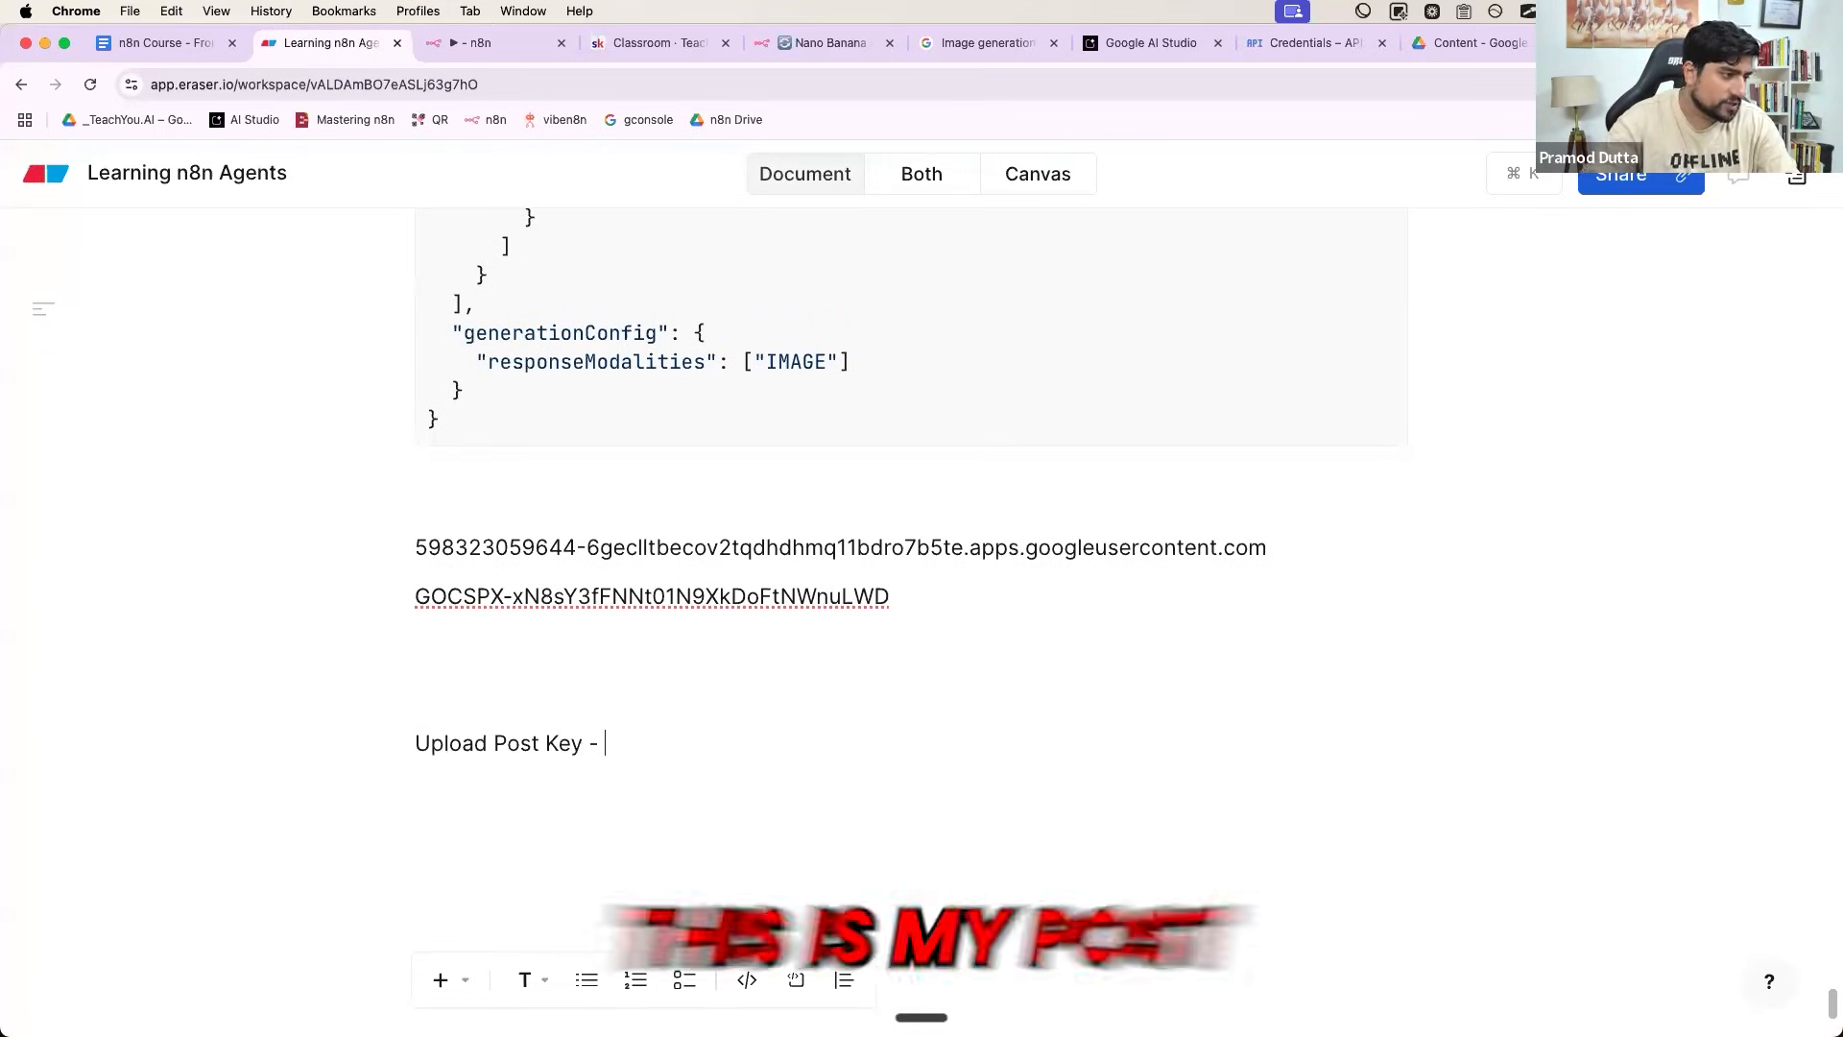
key(super+v)
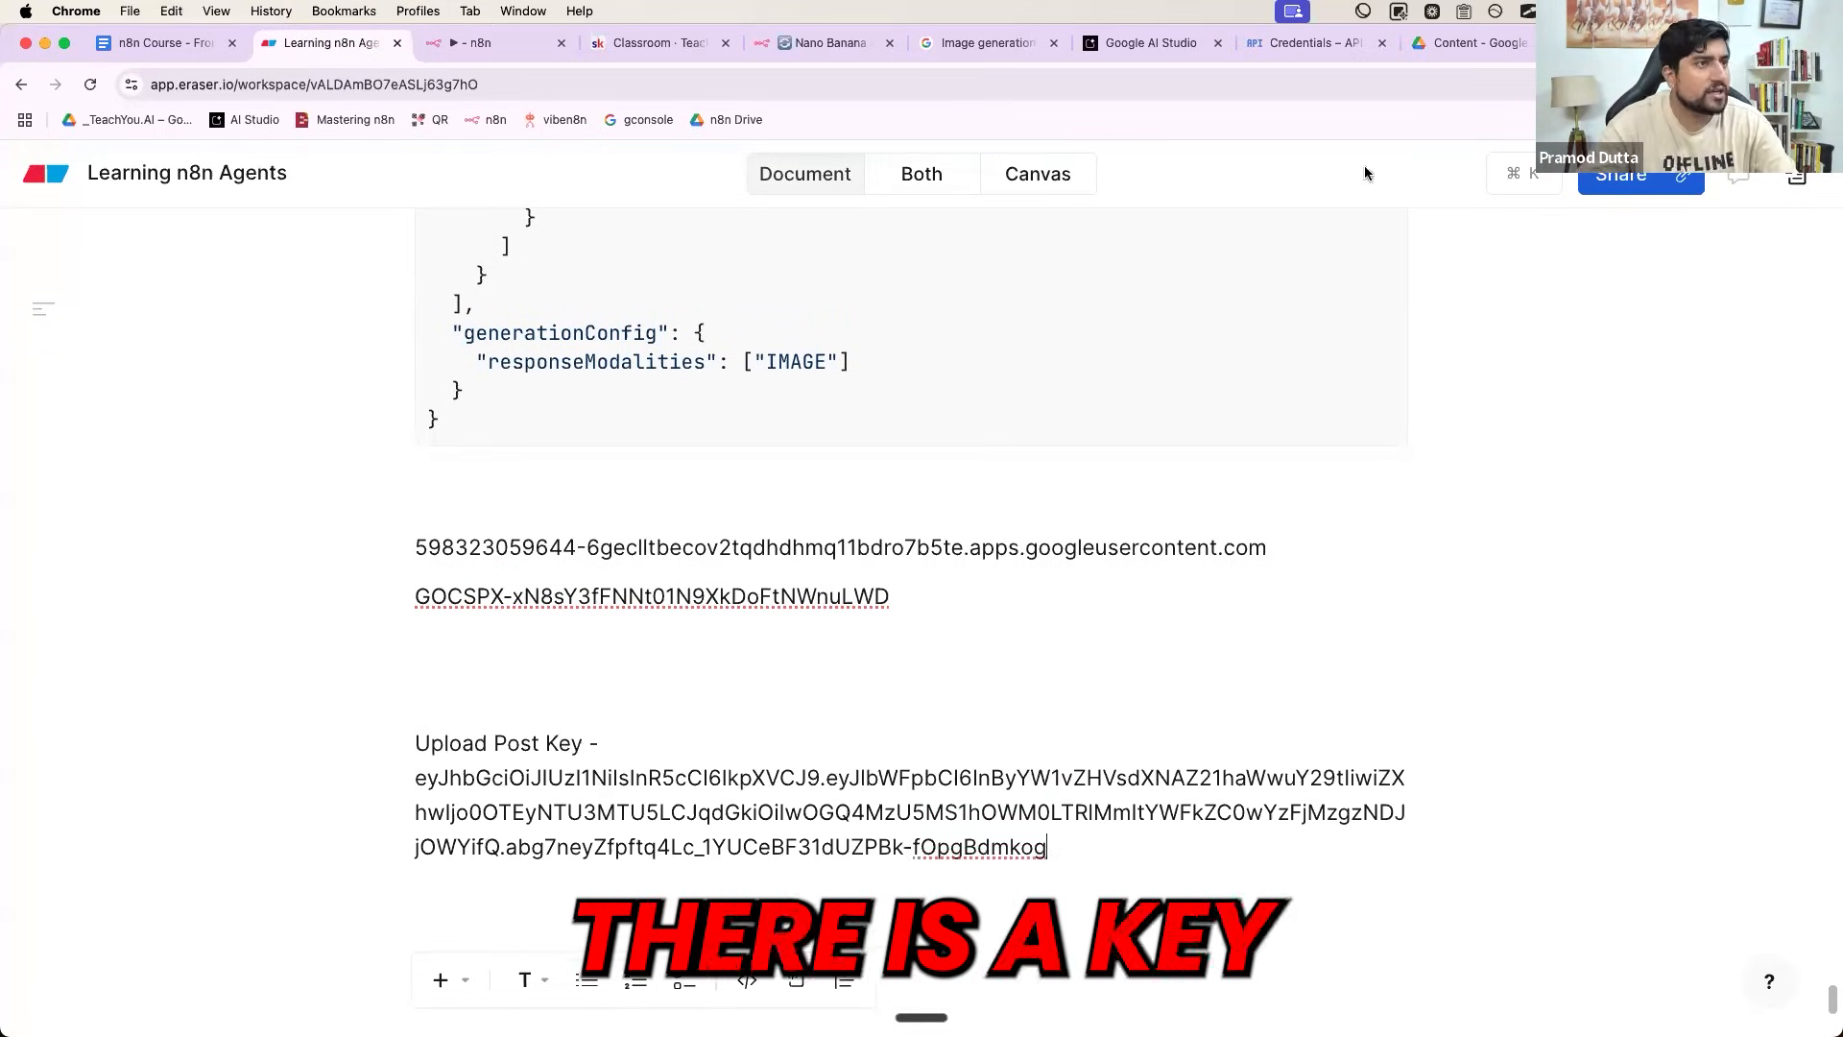
- Switch back to Upload-Post and review the getting-started checklist on the home page
click(1313, 42)
click(1641, 42)
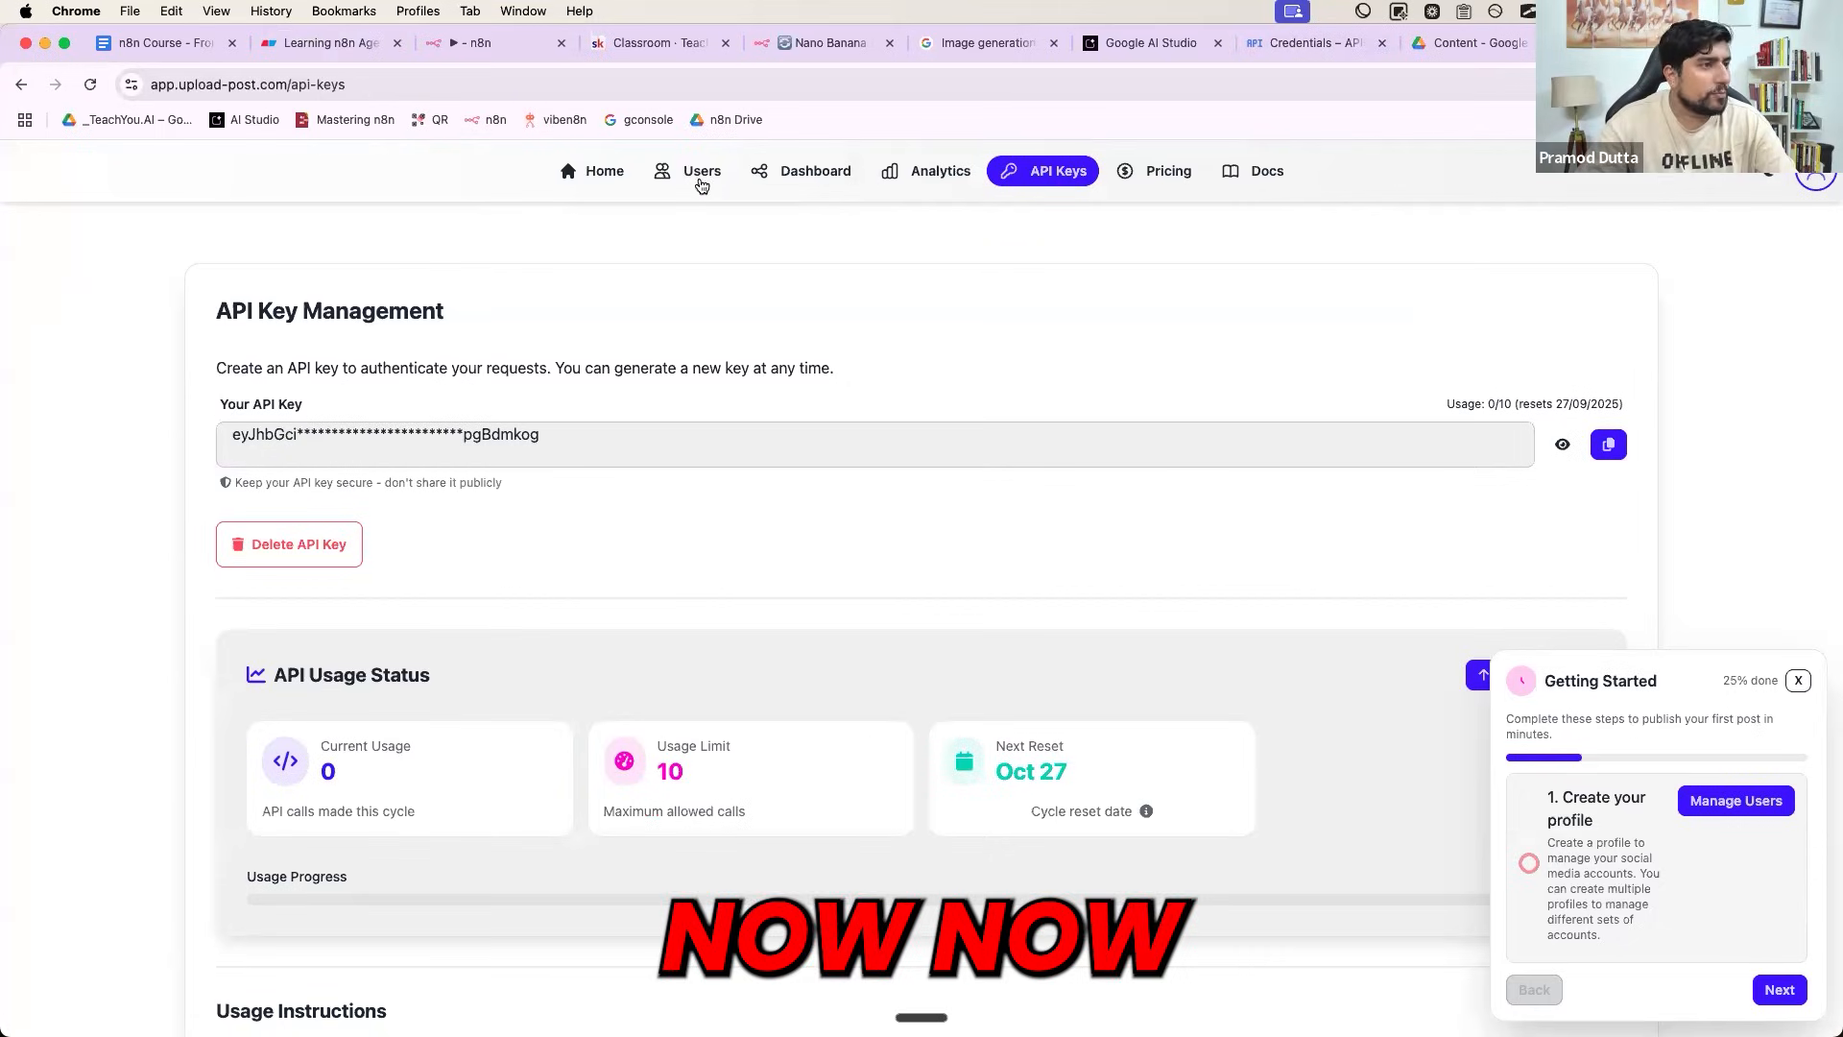
click(597, 181)
scroll(685, 555, down, 5)
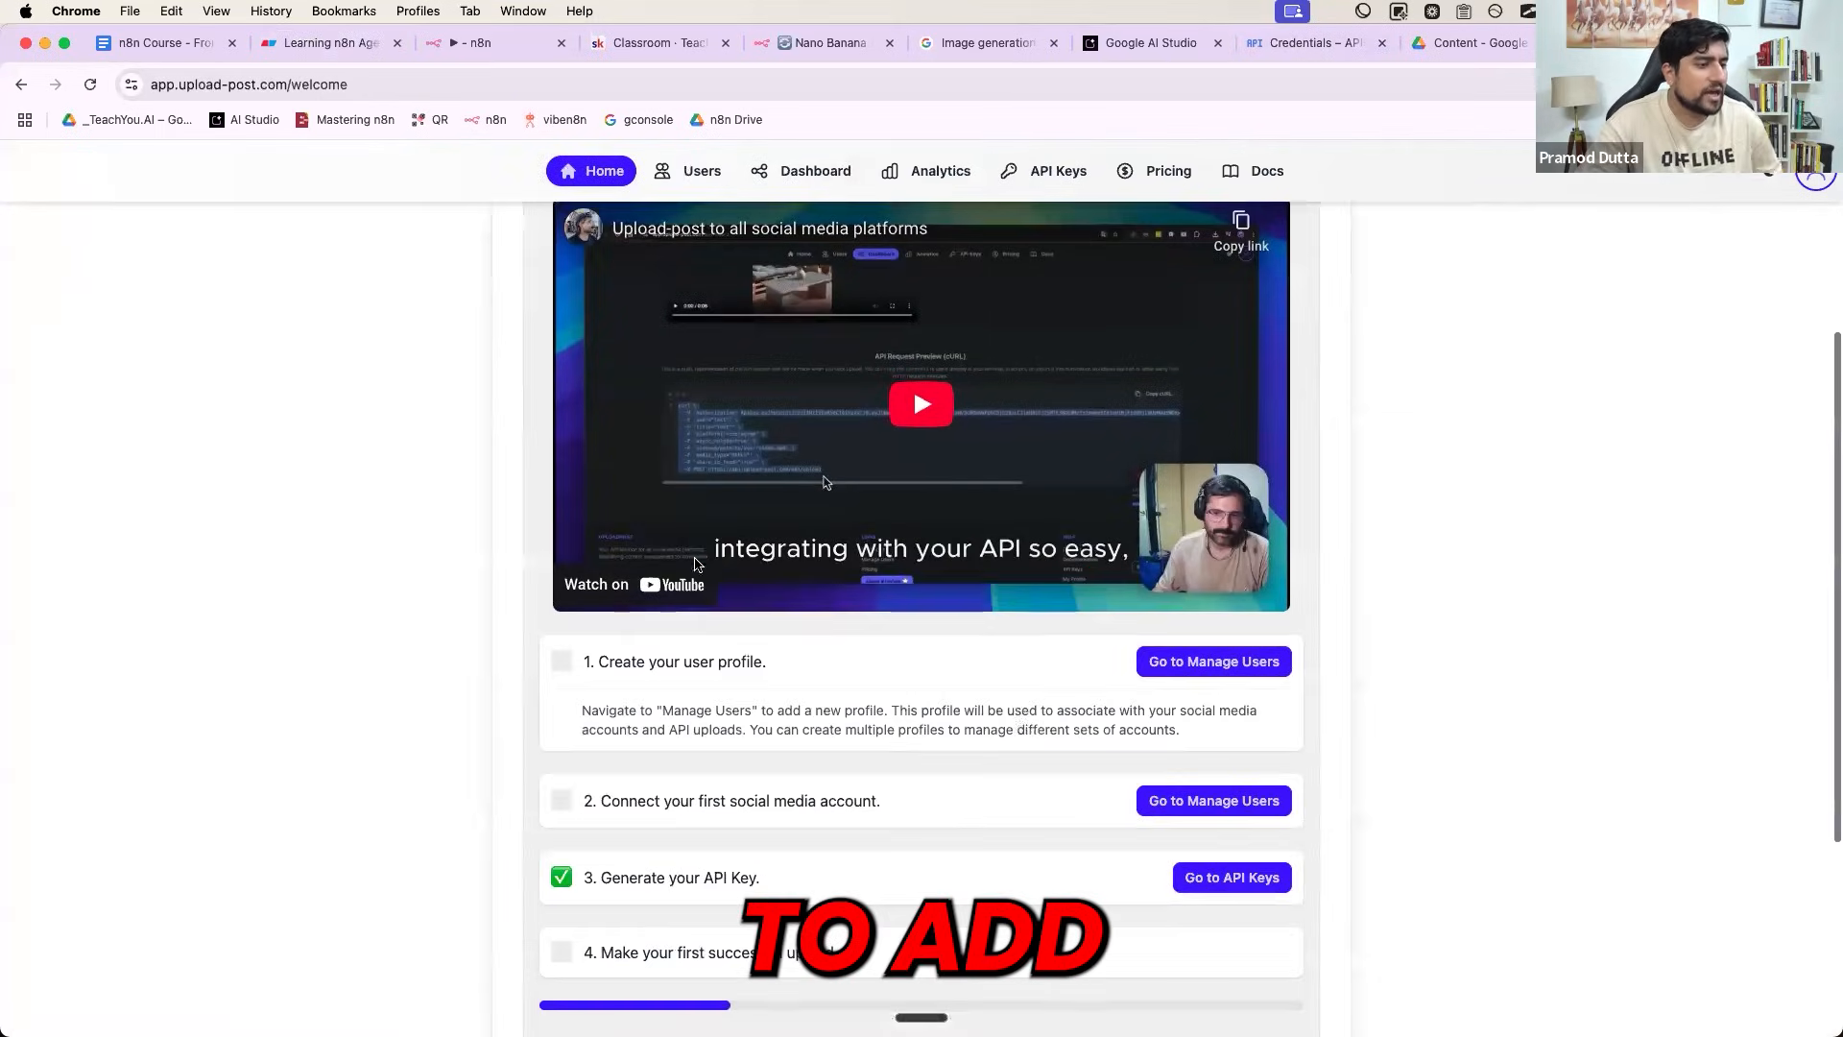
scroll(976, 821, down, 3)
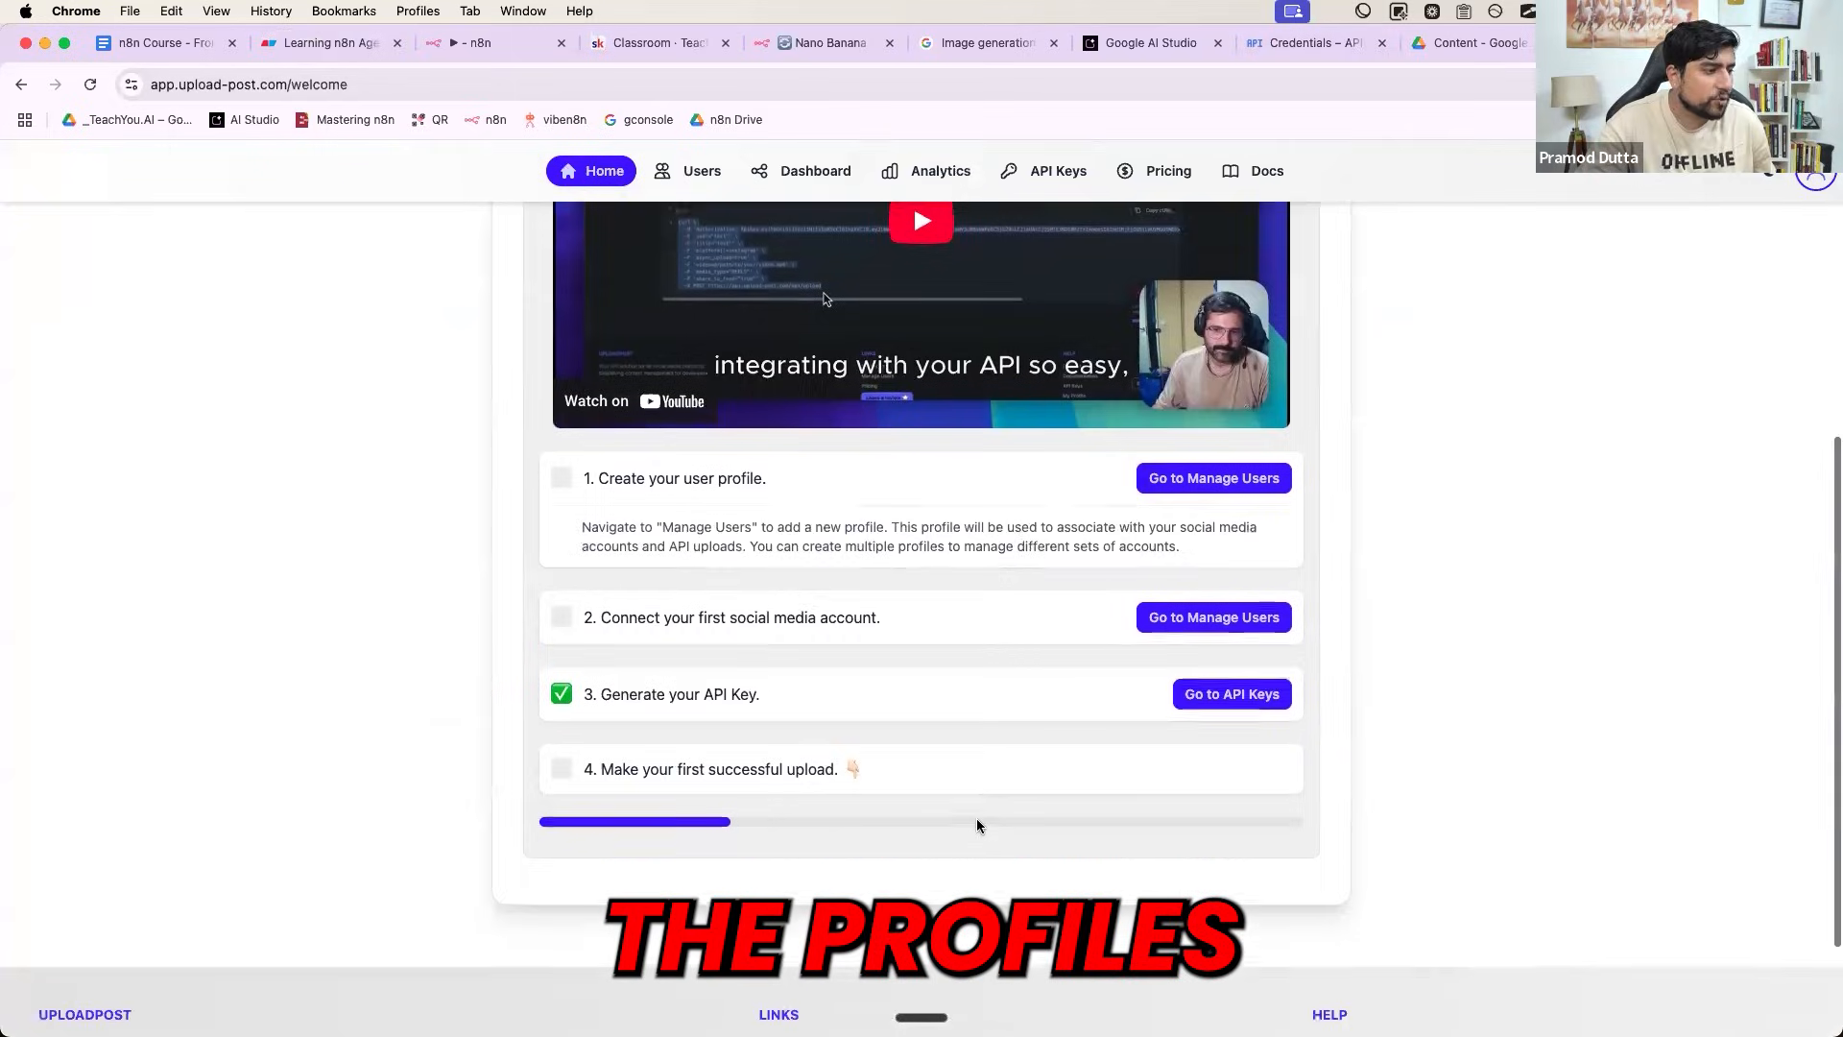
scroll(976, 825, up, 8)
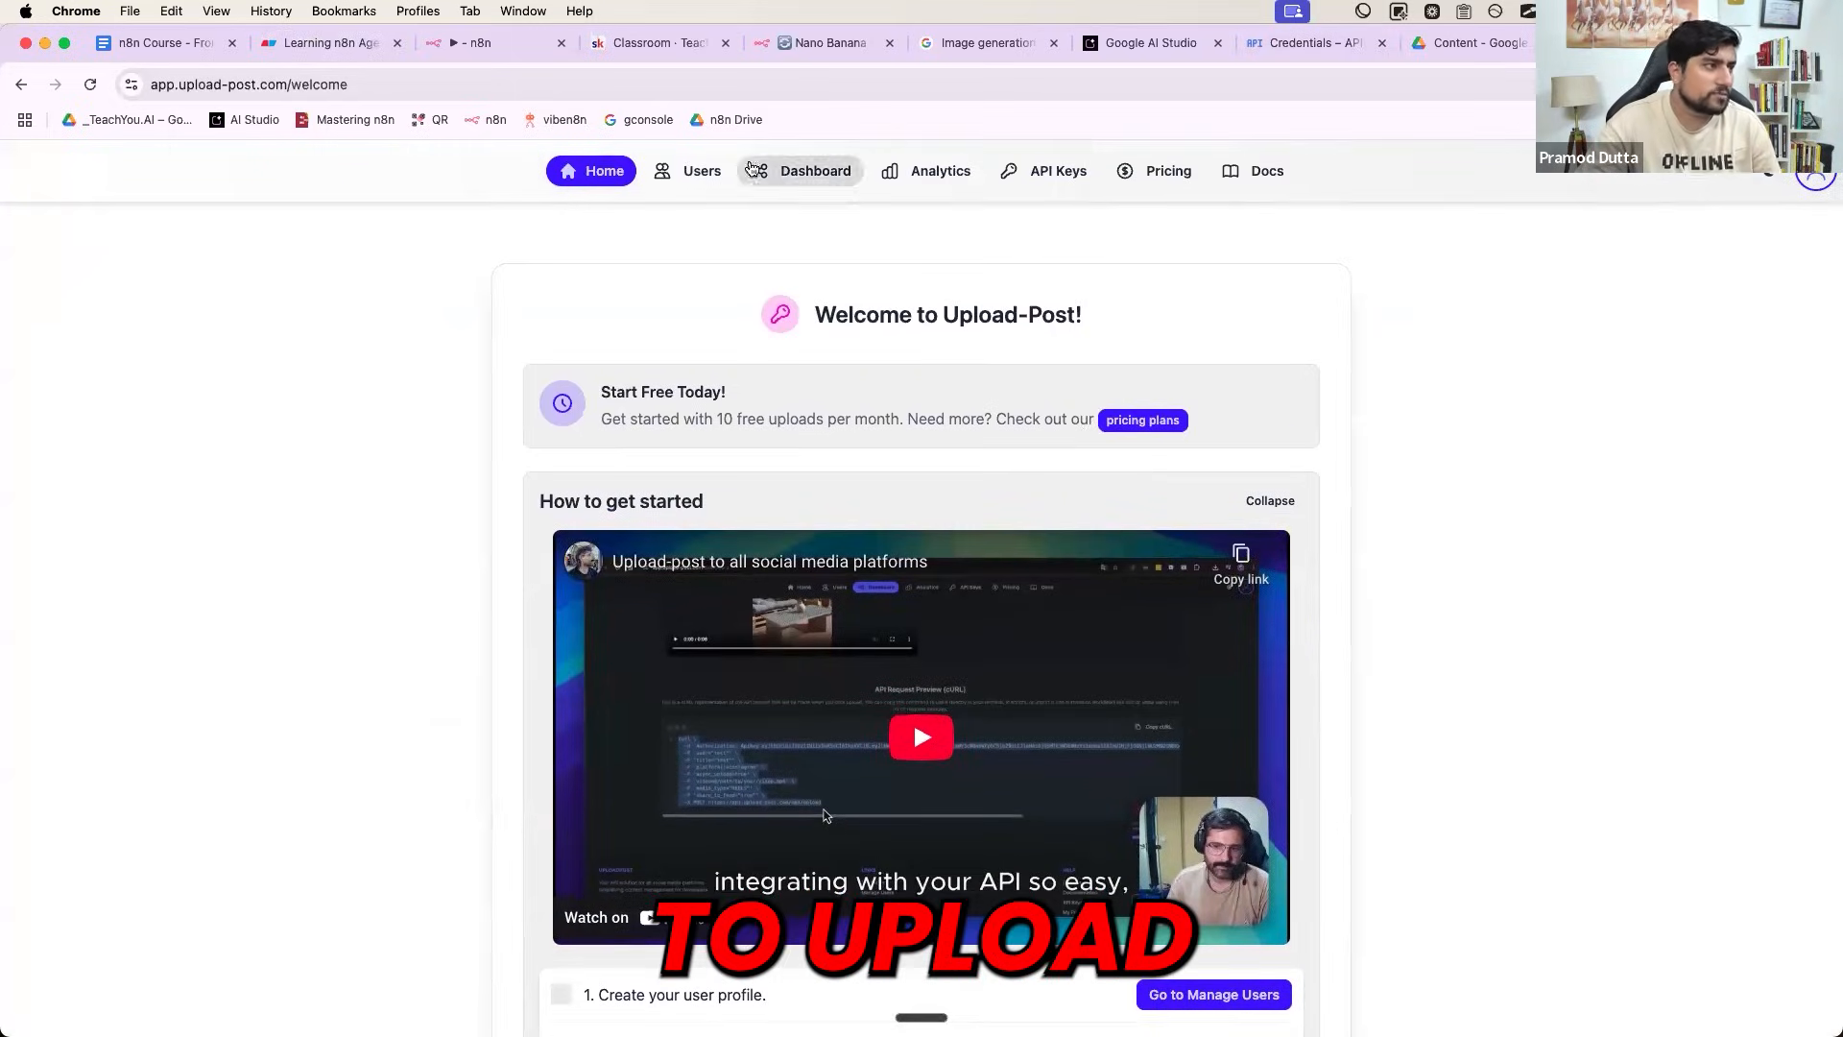
- Open the Upload-Post dashboard and examine the manual upload form's media, title, platform and scheduling options
click(702, 173)
click(802, 171)
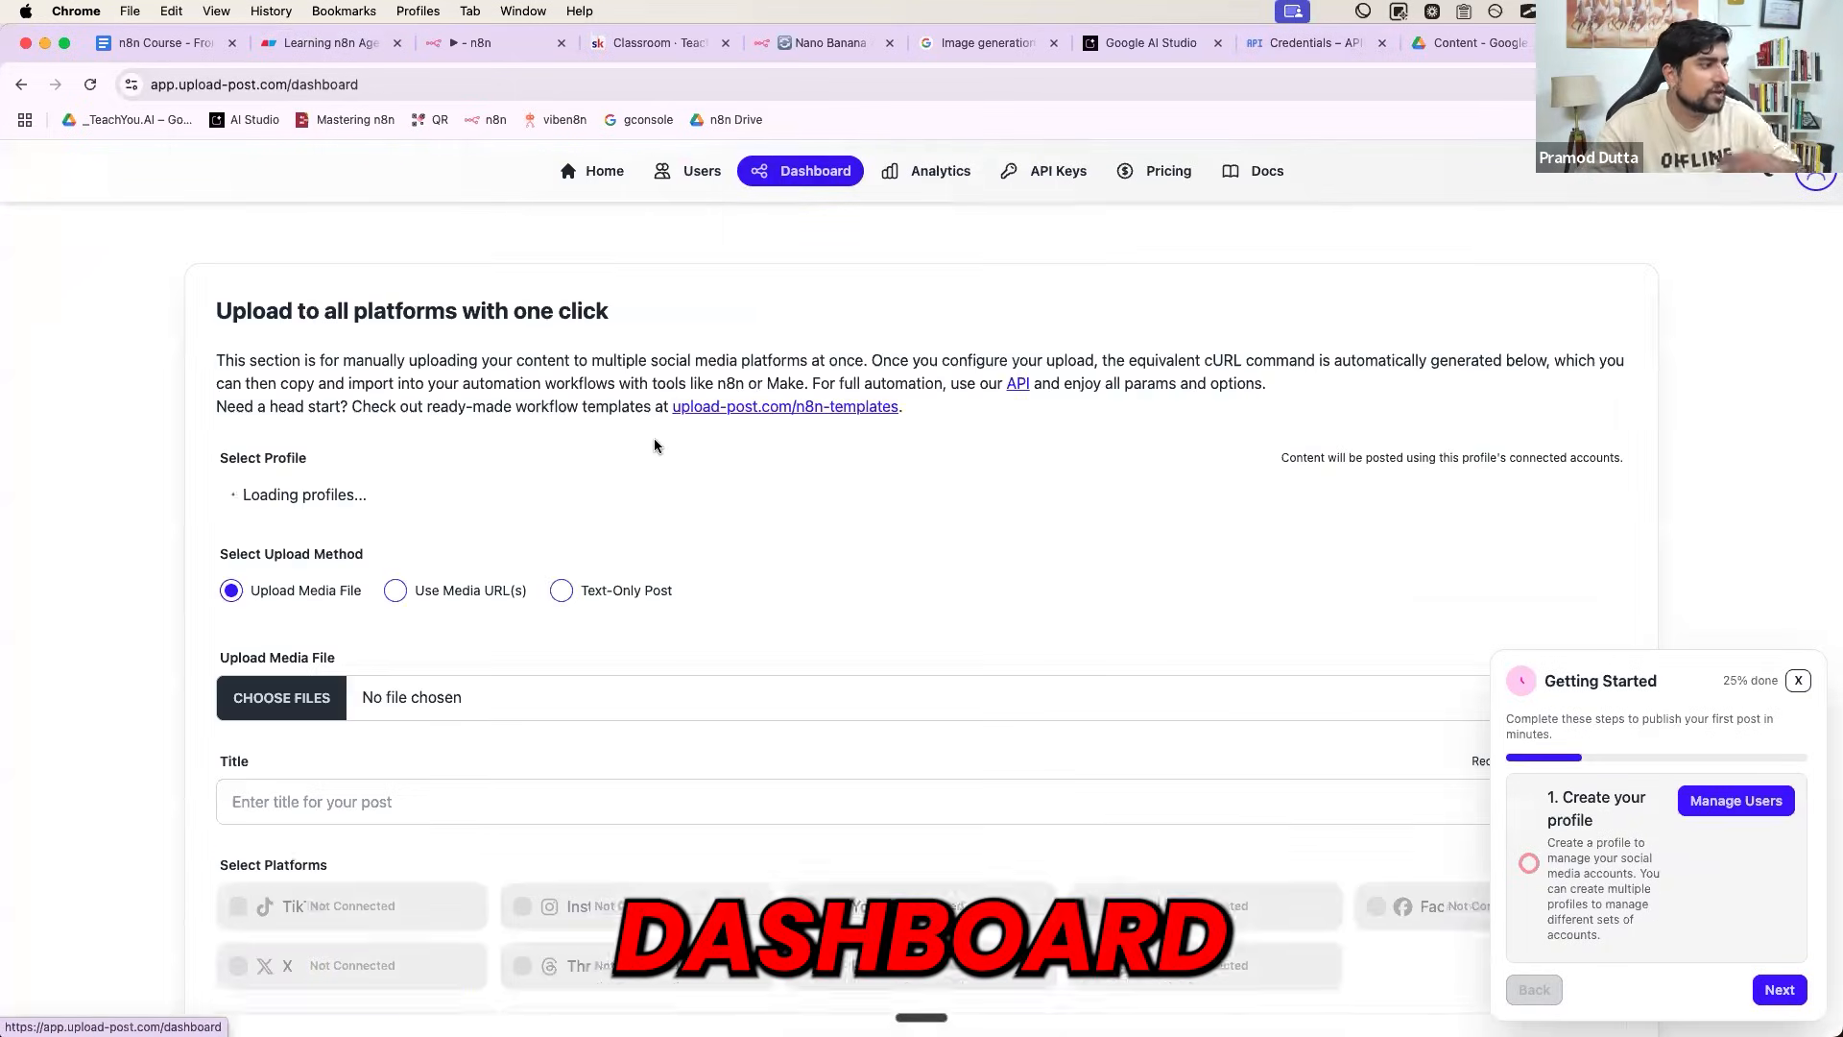
scroll(653, 442, down, 3)
scroll(654, 445, up, 1)
scroll(654, 445, down, 3)
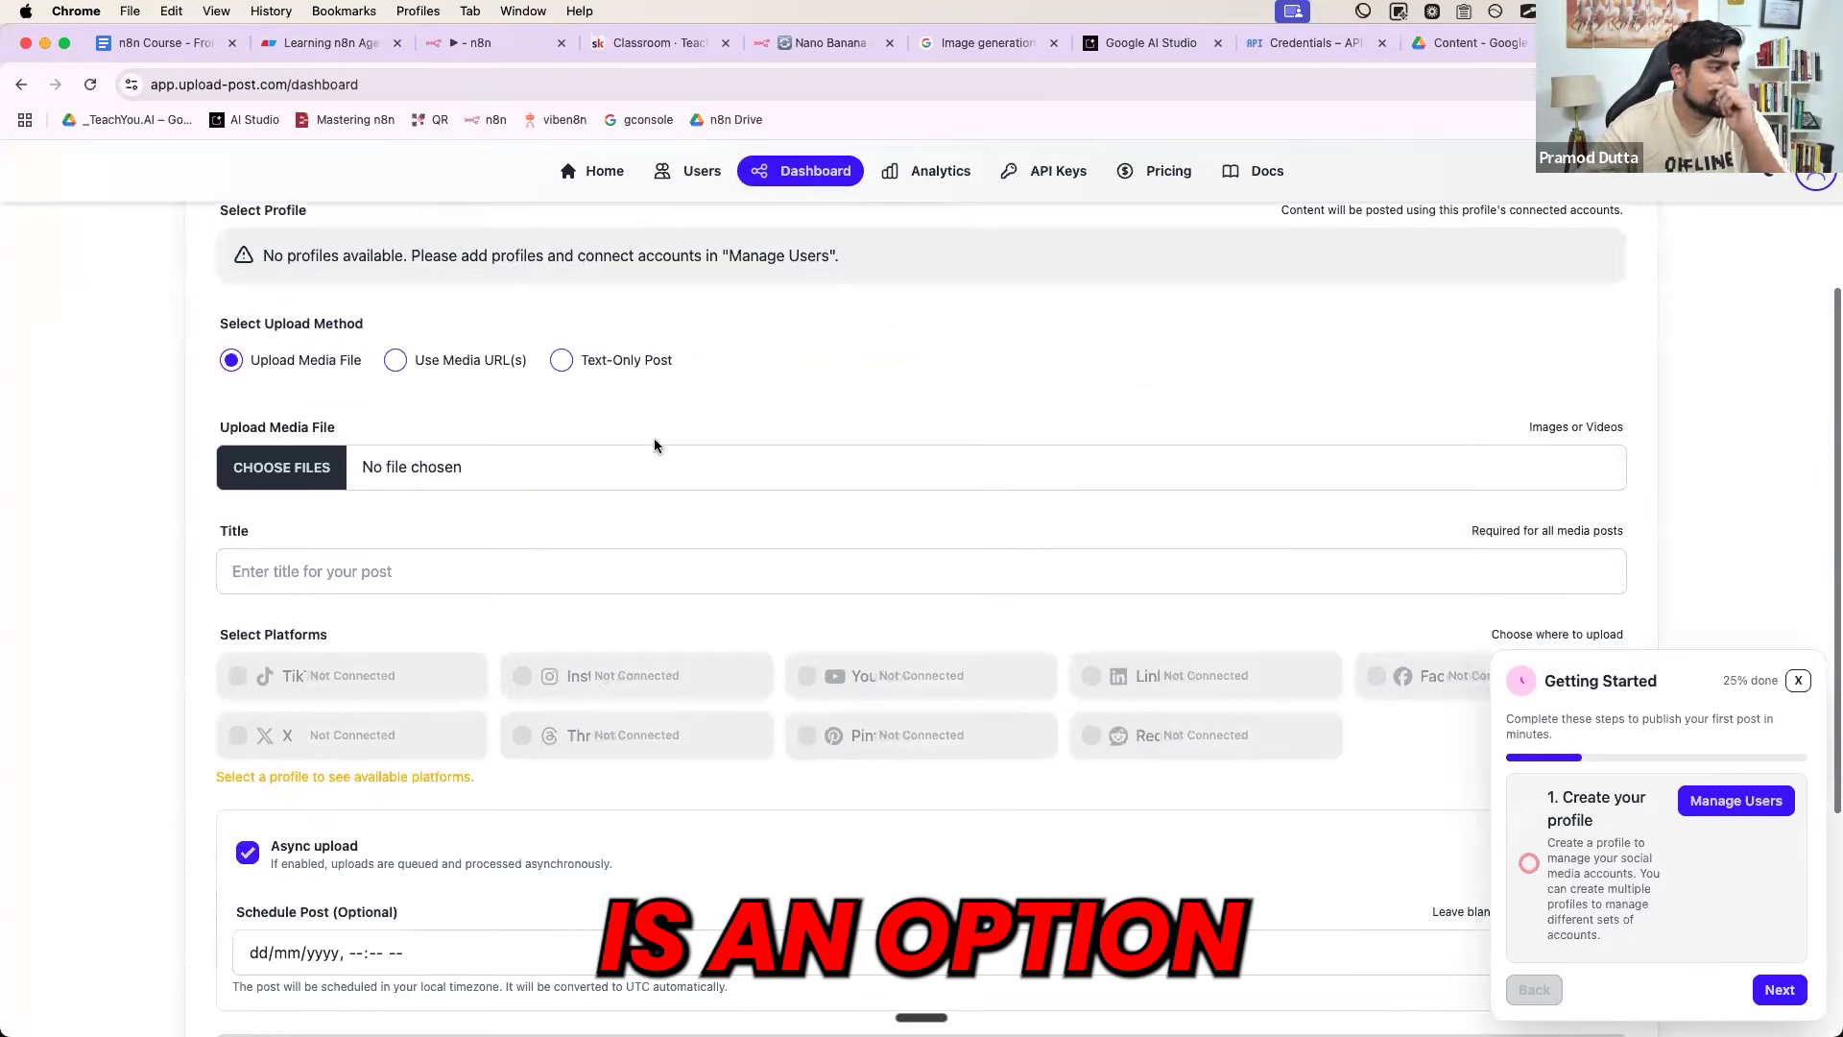
scroll(636, 444, down, 1)
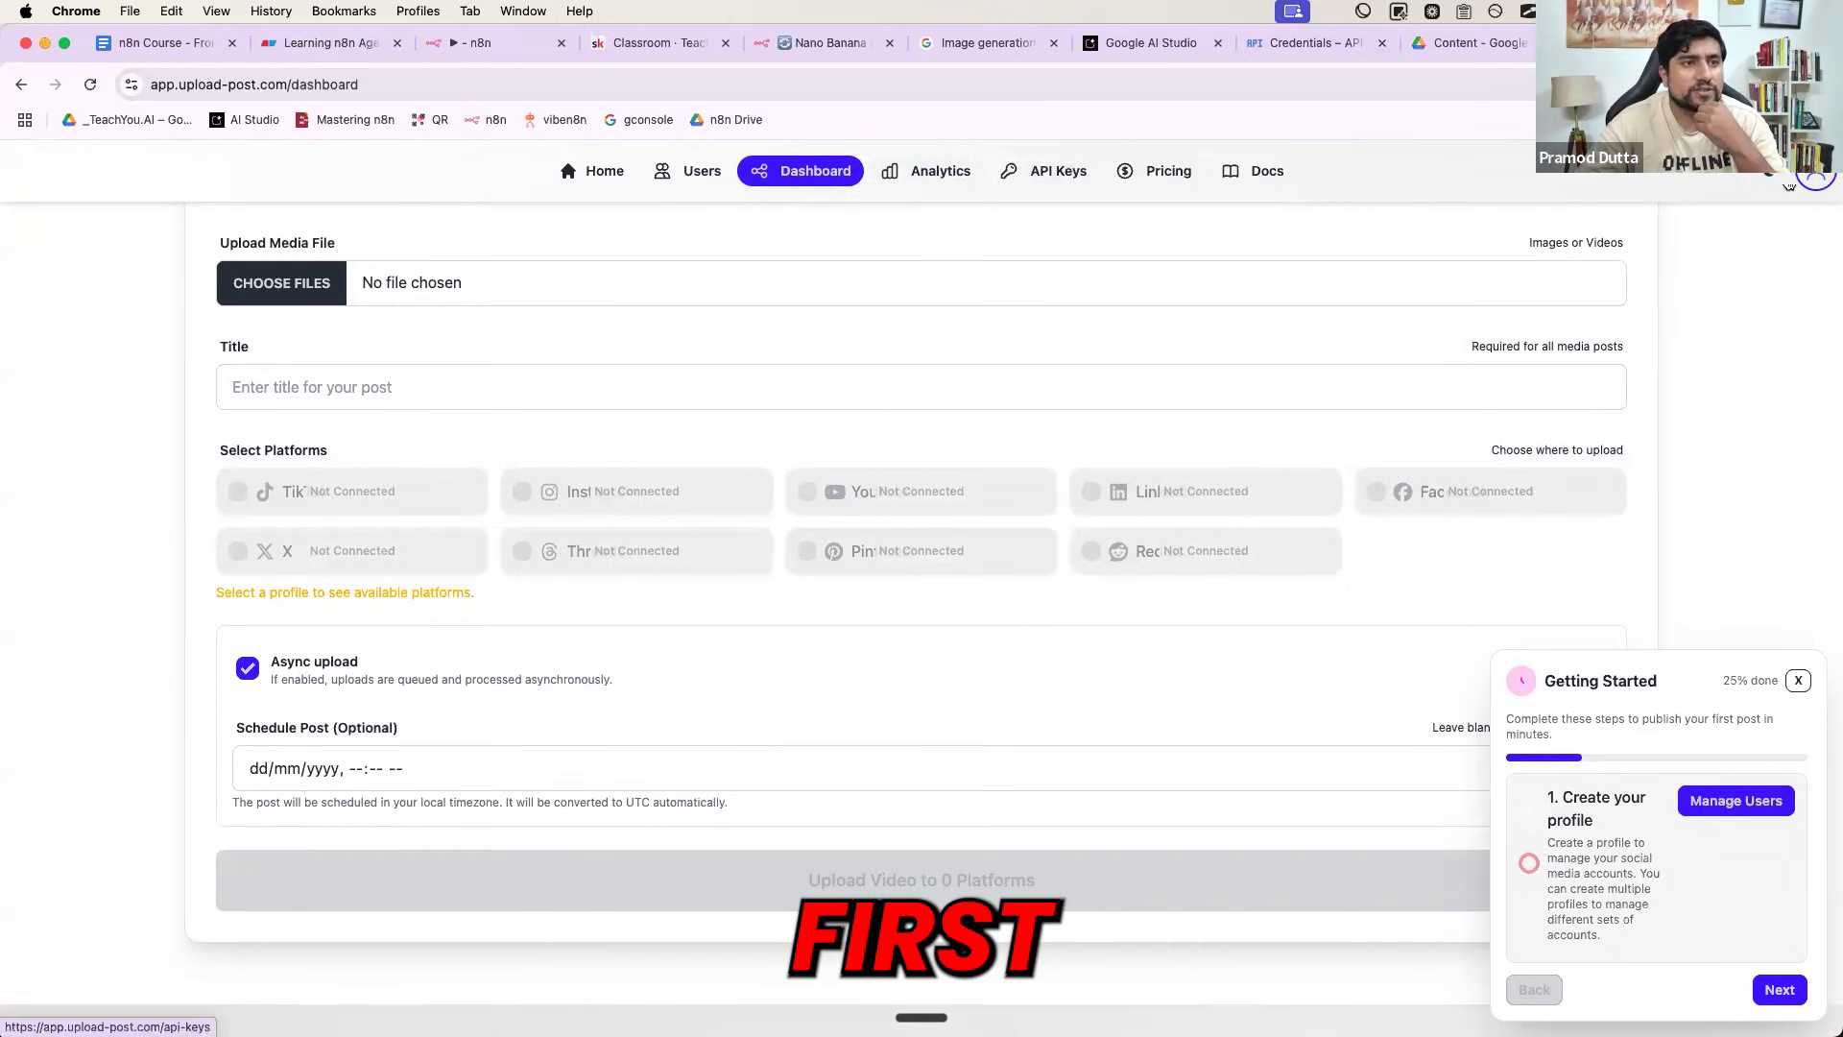
- Check the account's My Profile page and return to the dashboard to review the upload form's platforms
click(1812, 179)
click(1748, 226)
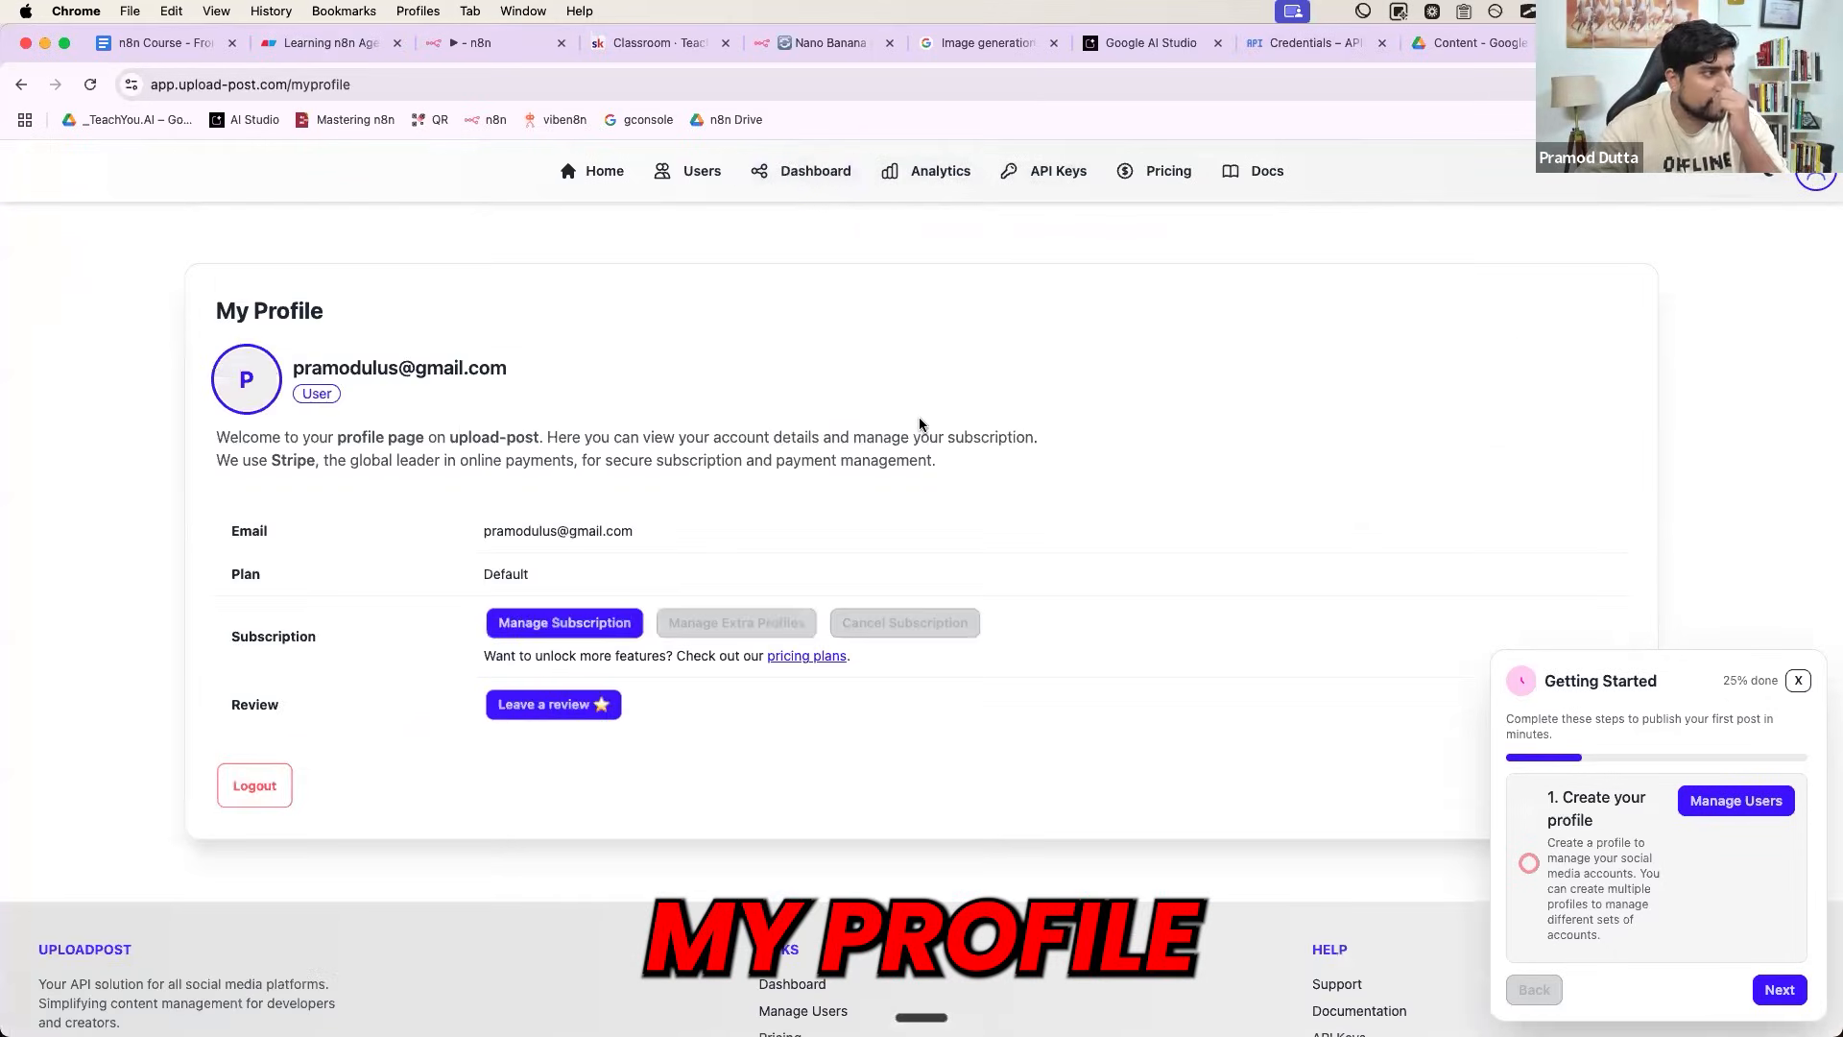
click(811, 171)
scroll(405, 813, down, 6)
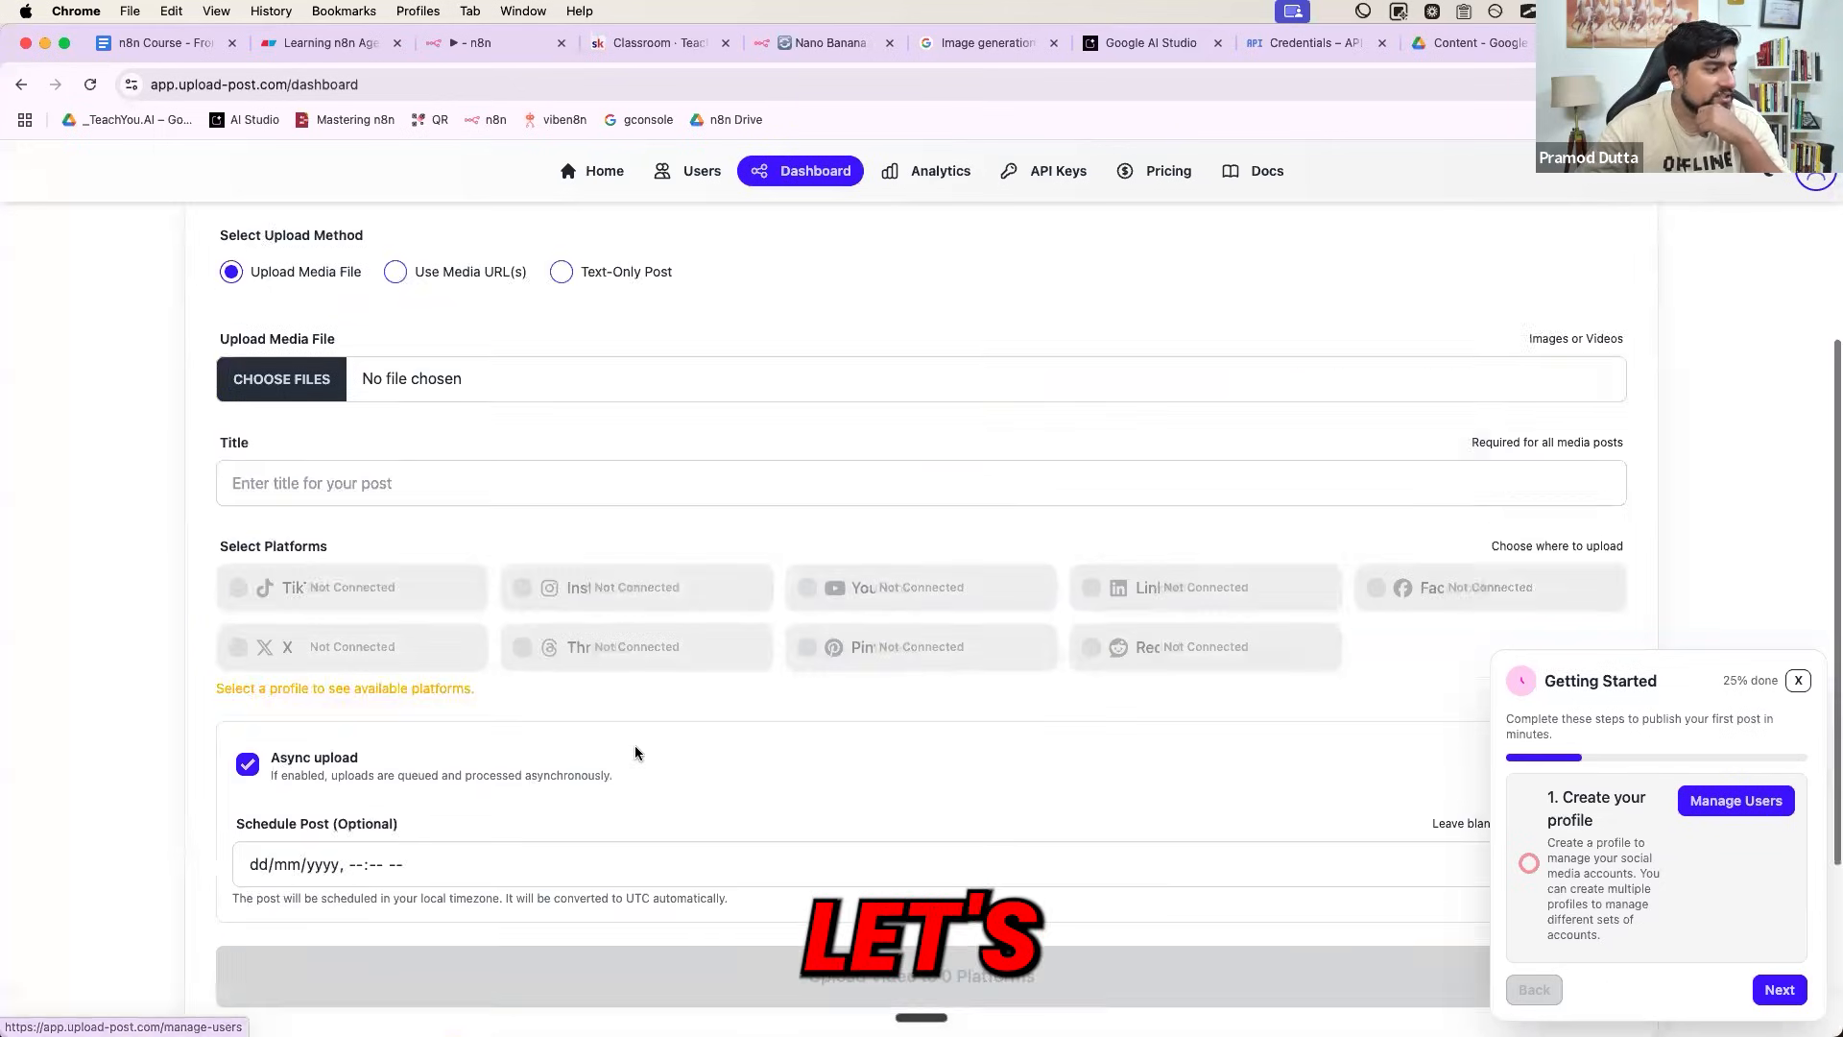
scroll(665, 718, up, 2)
scroll(664, 718, up, 1)
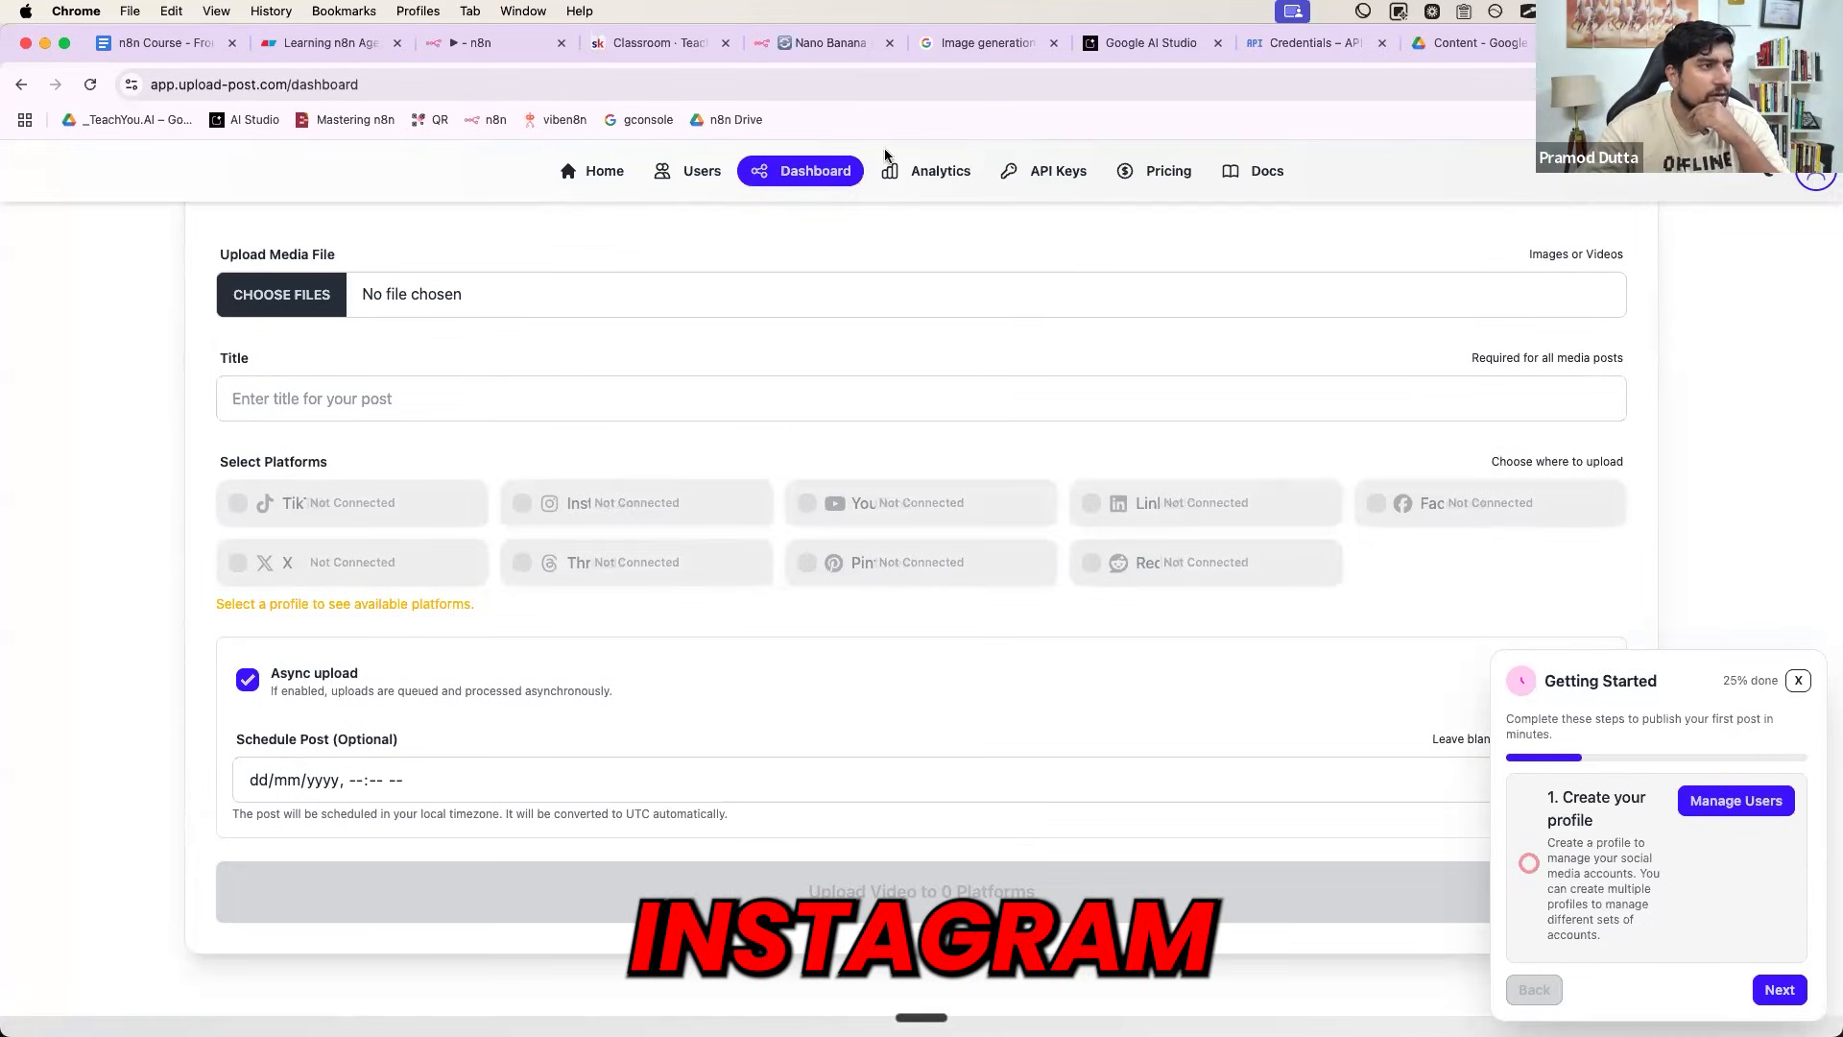
scroll(1013, 335, up, 2)
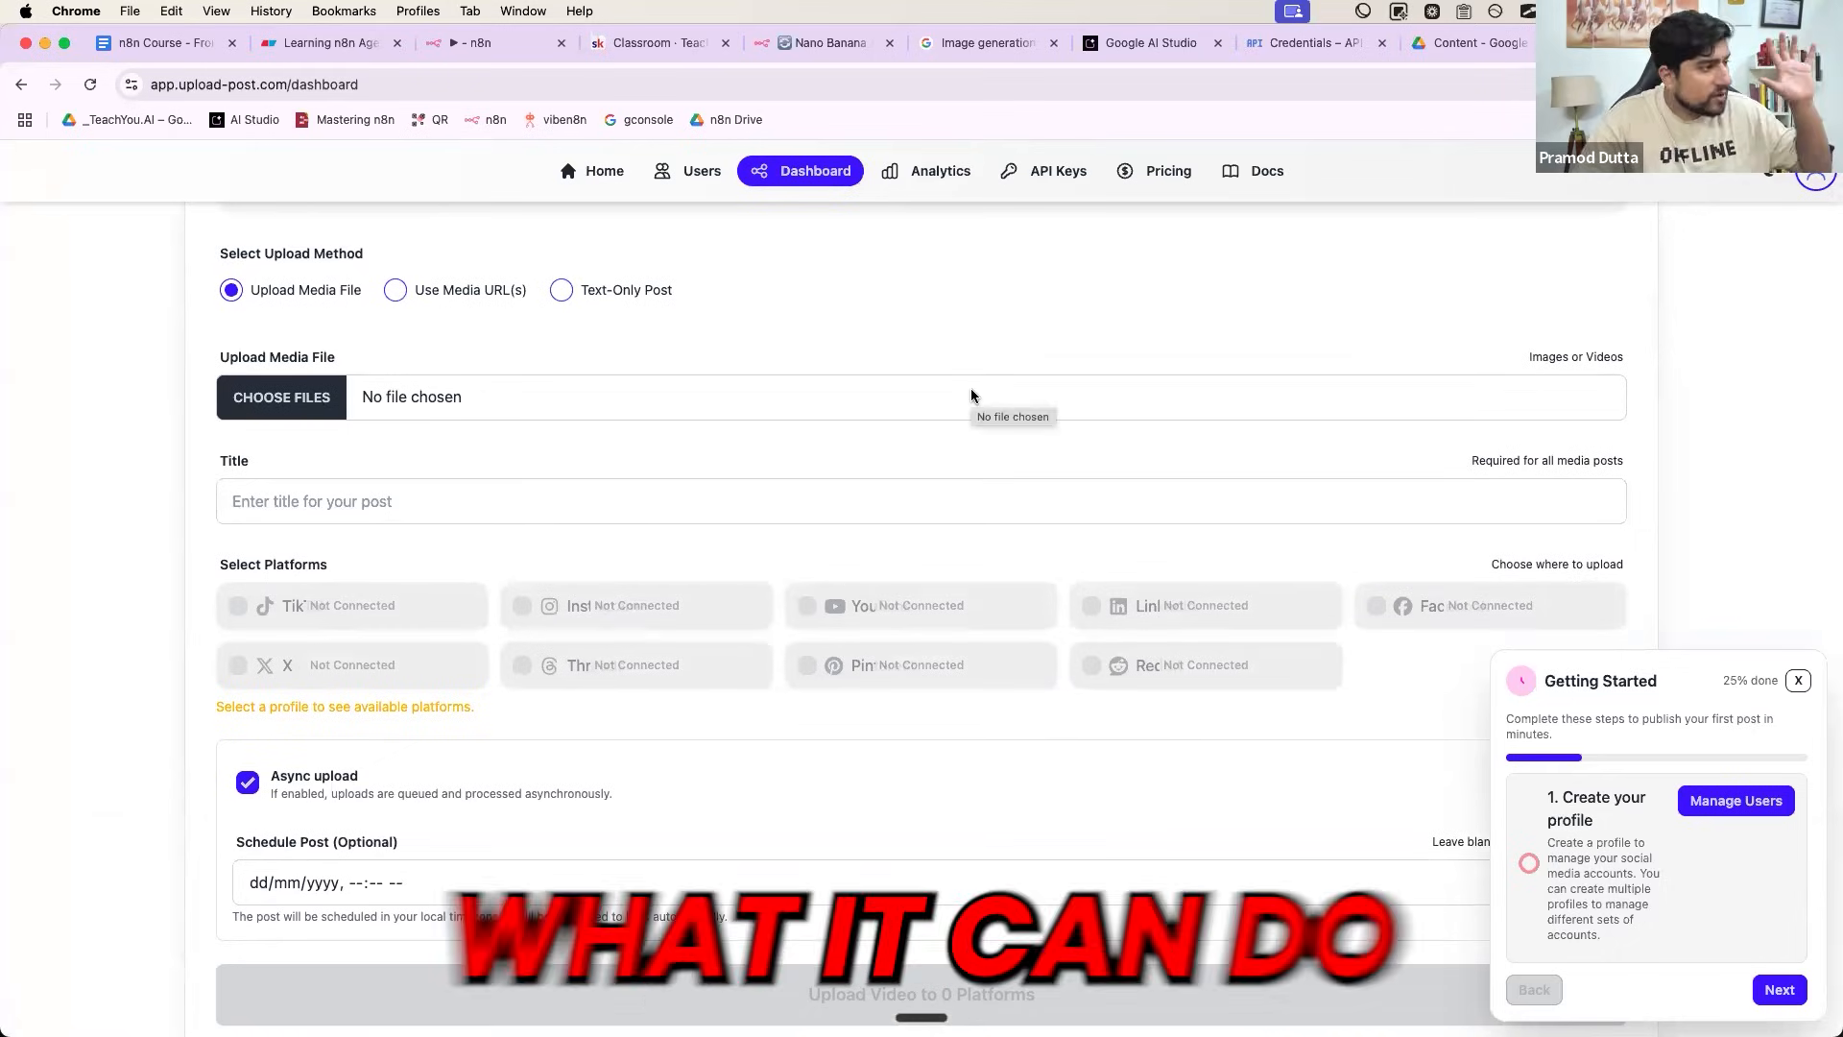
scroll(970, 387, up, 2)
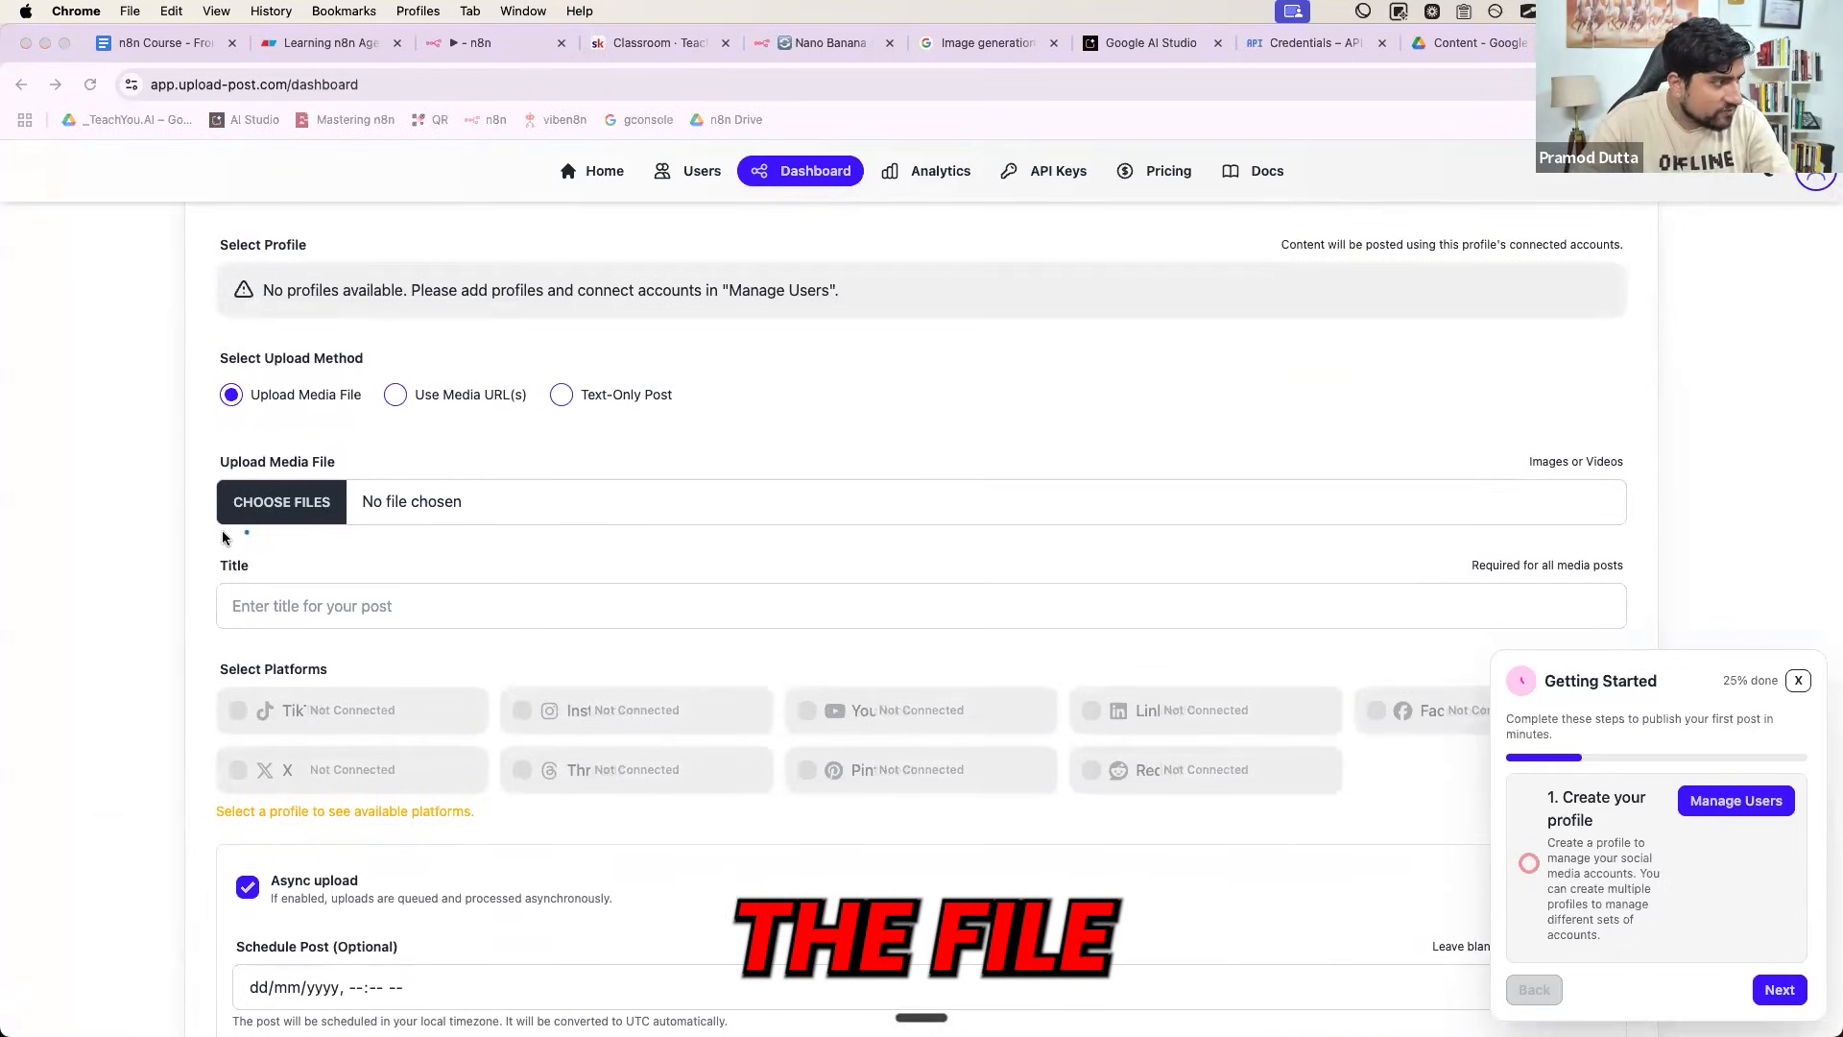
- Annotate the upload form on screen, underlining the title field, drawing an arrow toward the platforms and ticking each platform
drag(227, 628, 385, 629)
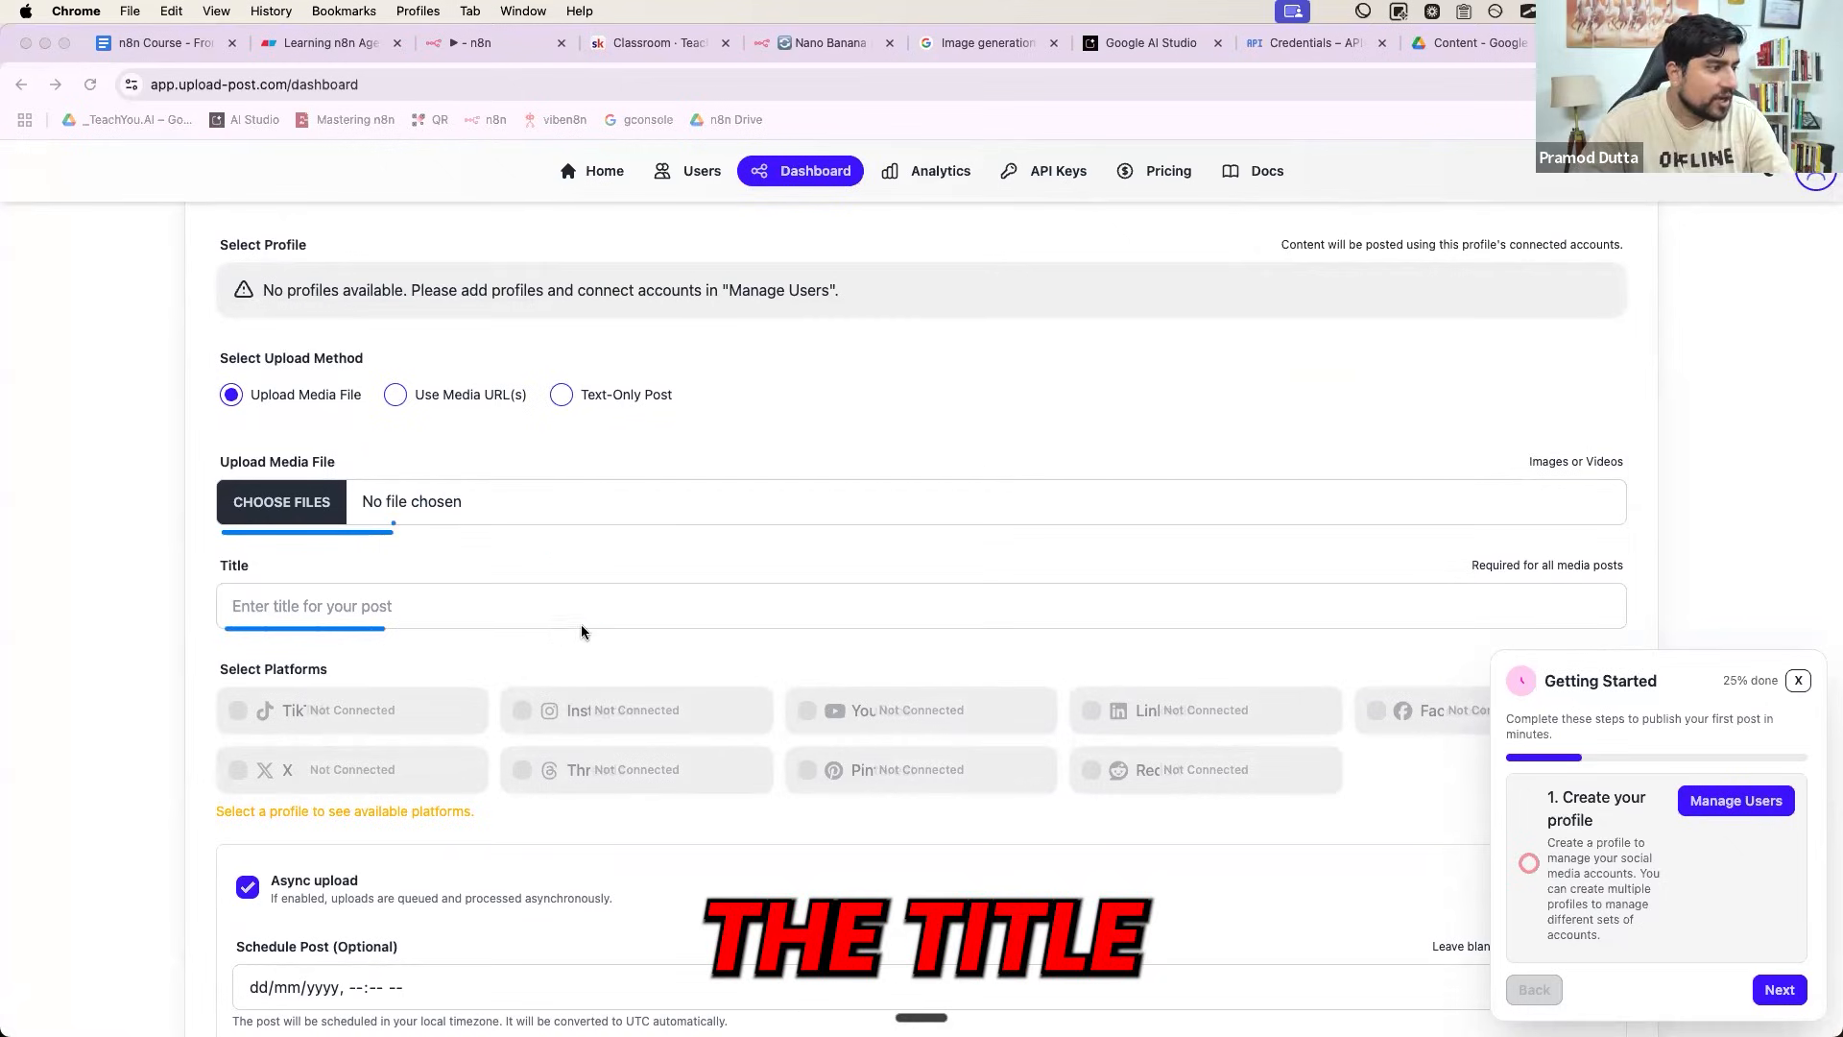
drag(584, 619, 587, 624)
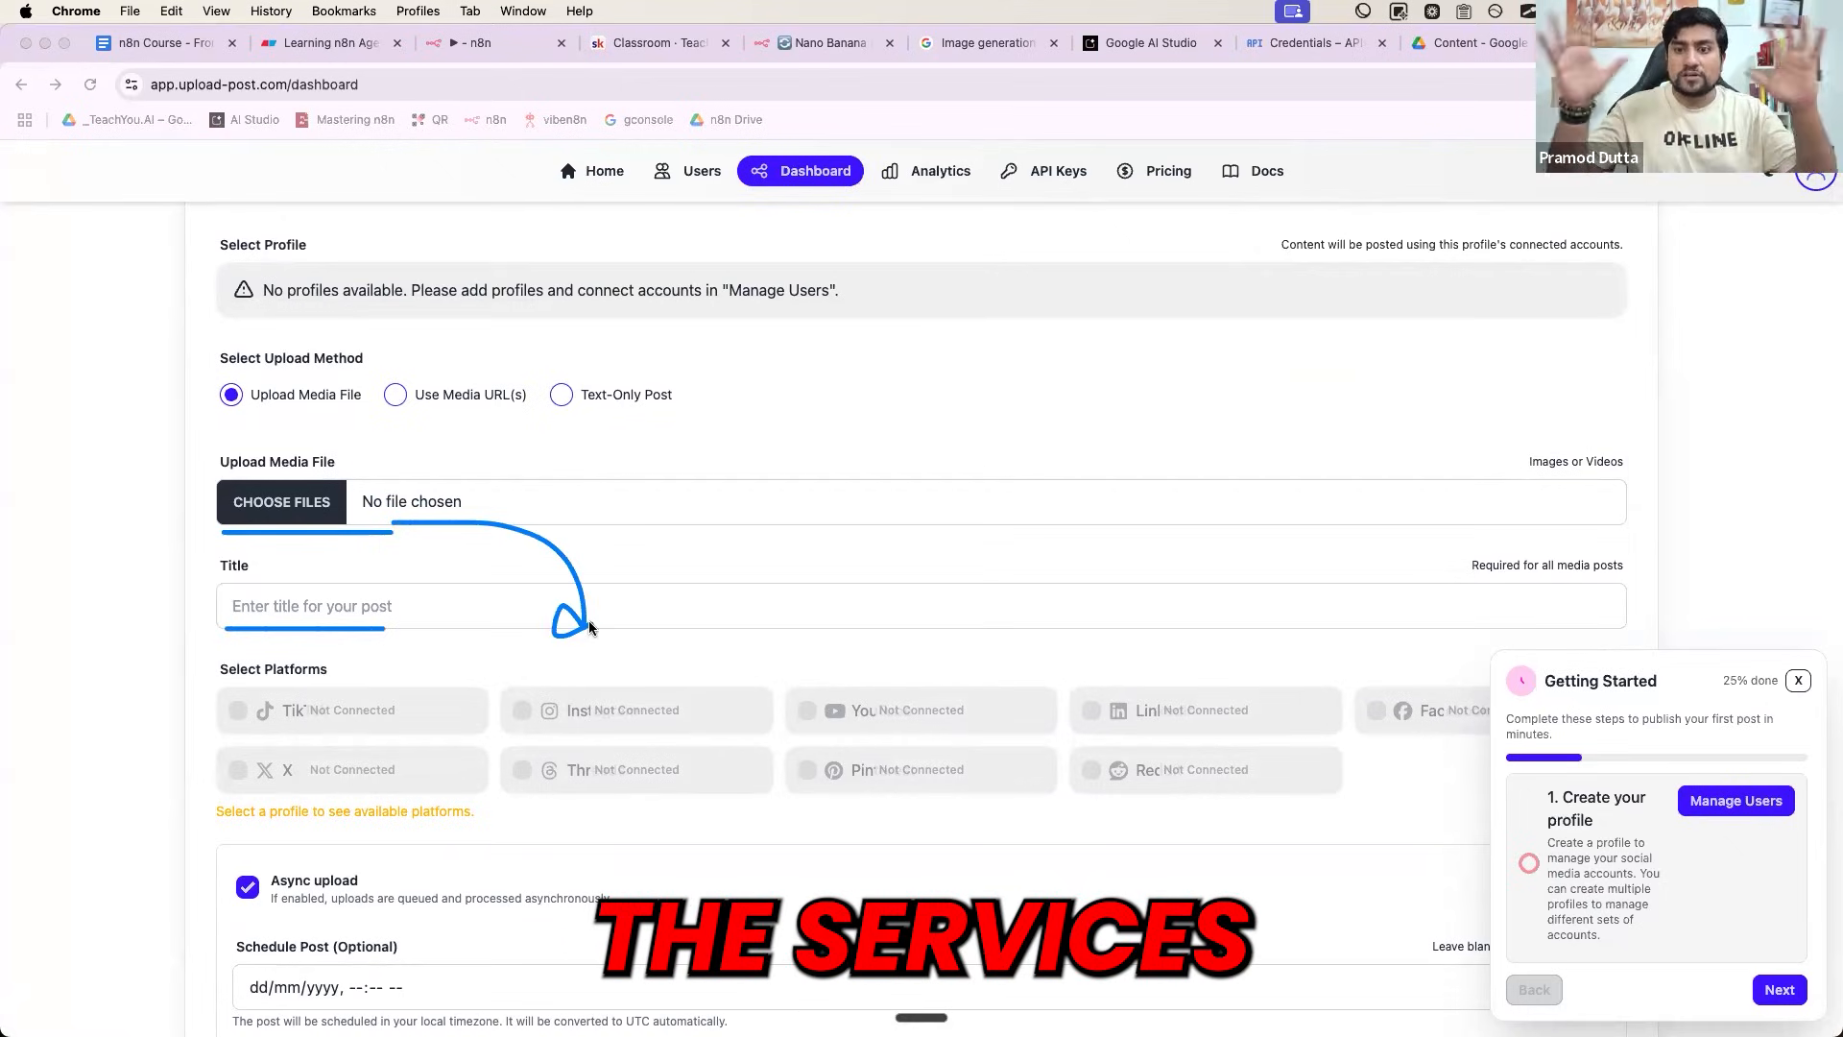
drag(356, 718, 480, 668)
drag(568, 725, 692, 706)
drag(843, 720, 1005, 705)
drag(1152, 718, 1279, 699)
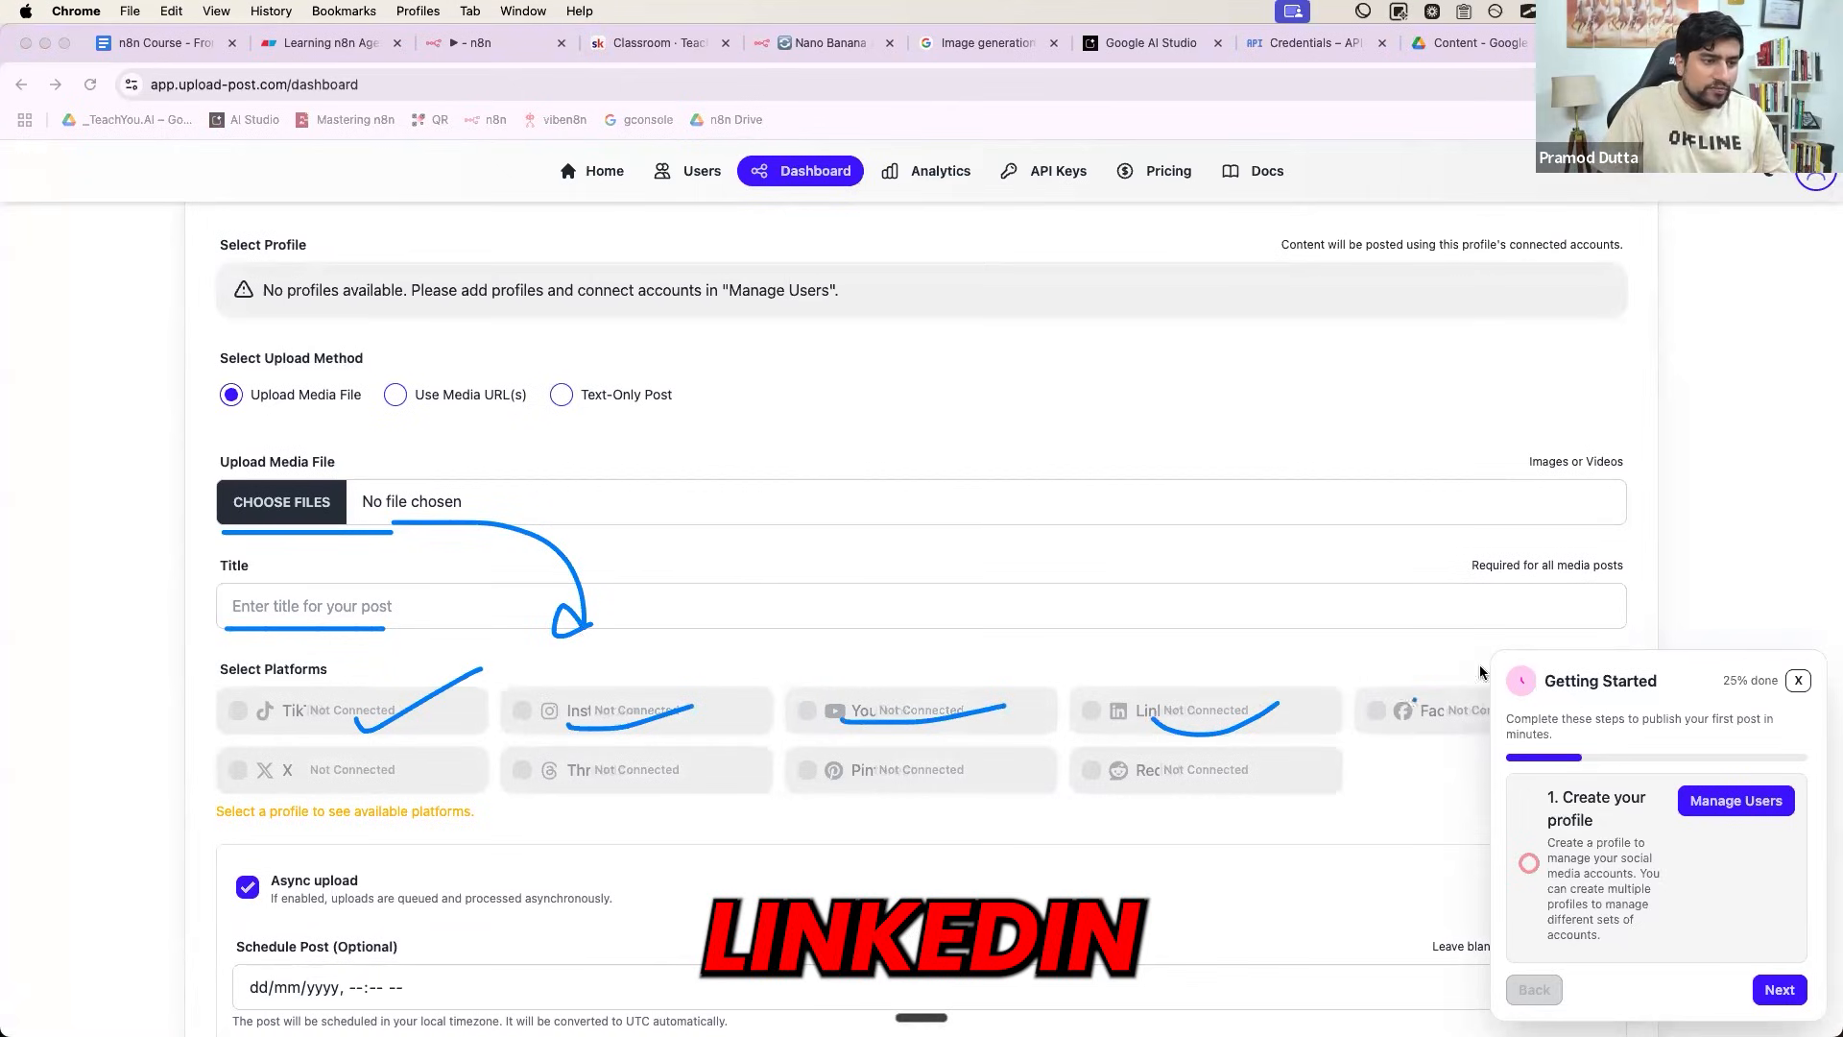
drag(1407, 700, 1521, 640)
drag(1104, 806, 1260, 735)
drag(817, 788, 962, 754)
drag(619, 821, 763, 705)
drag(335, 797, 383, 804)
click(417, 785)
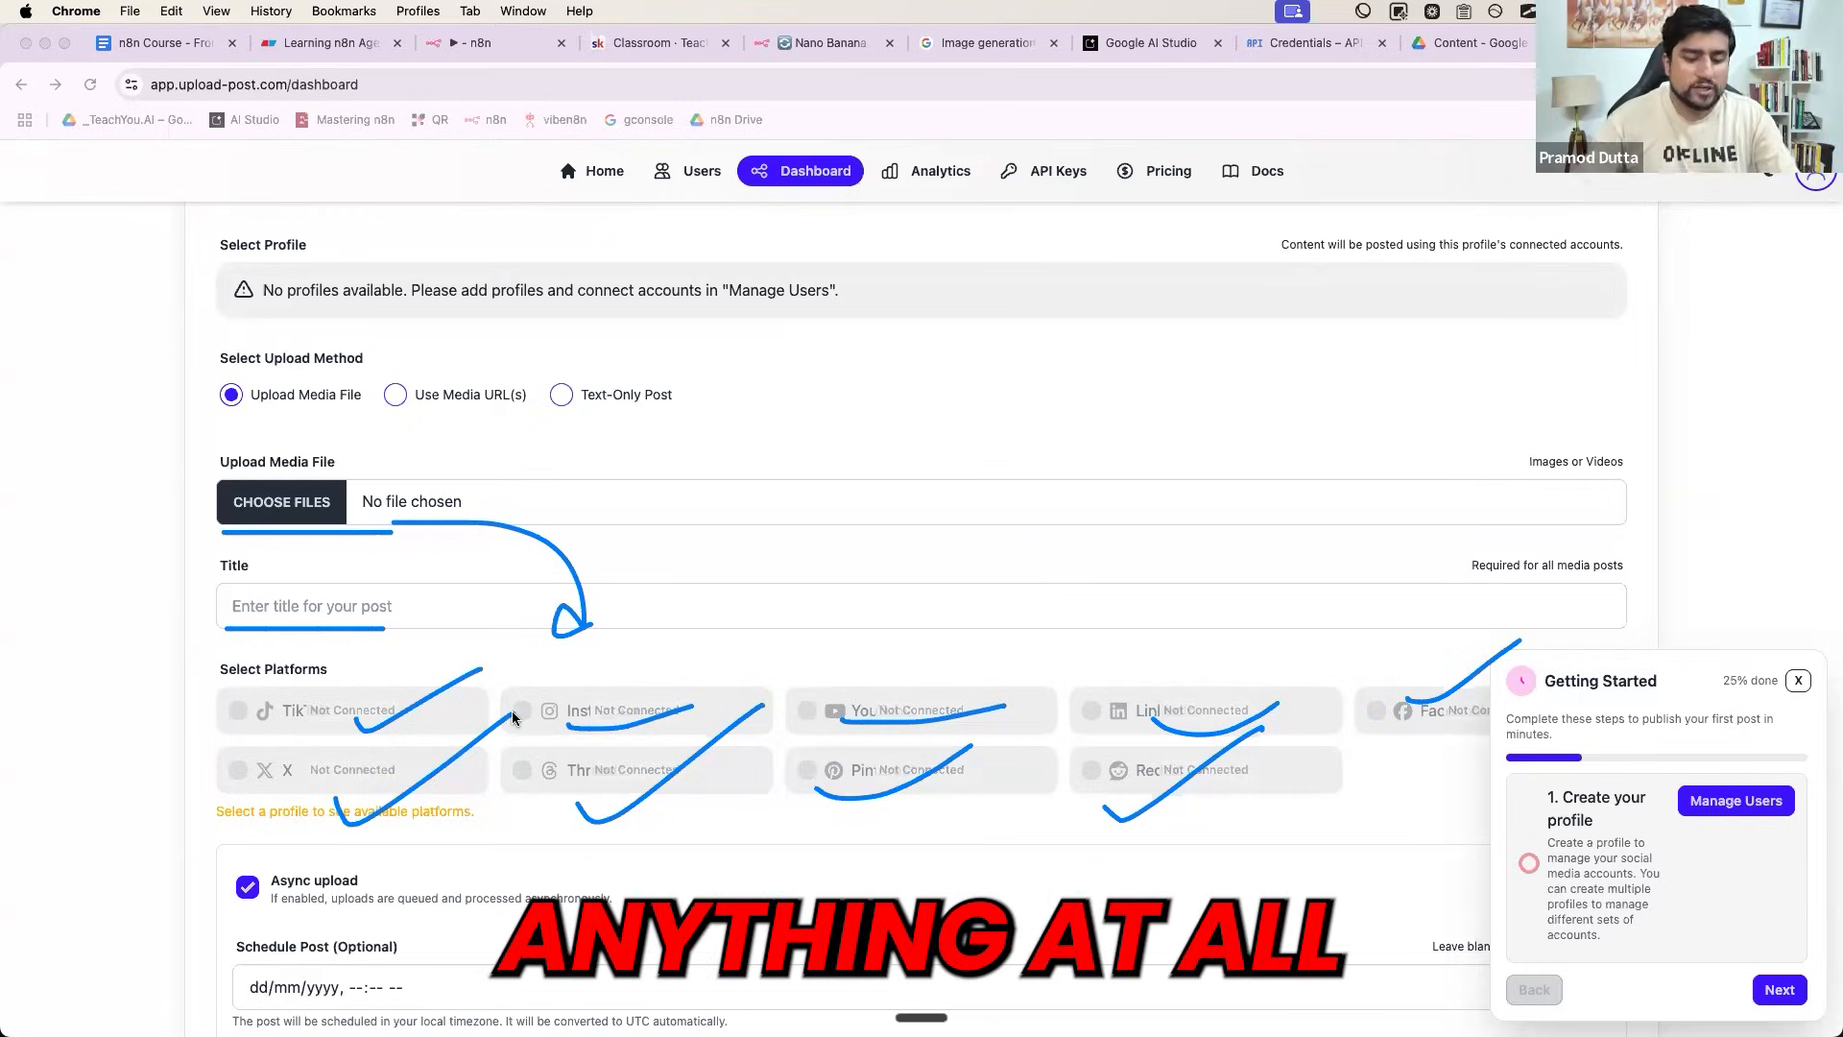
- Review the API Keys page's cURL usage instructions and video format requirements, dismissing the Getting Started widget
click(1023, 178)
scroll(774, 462, down, 5)
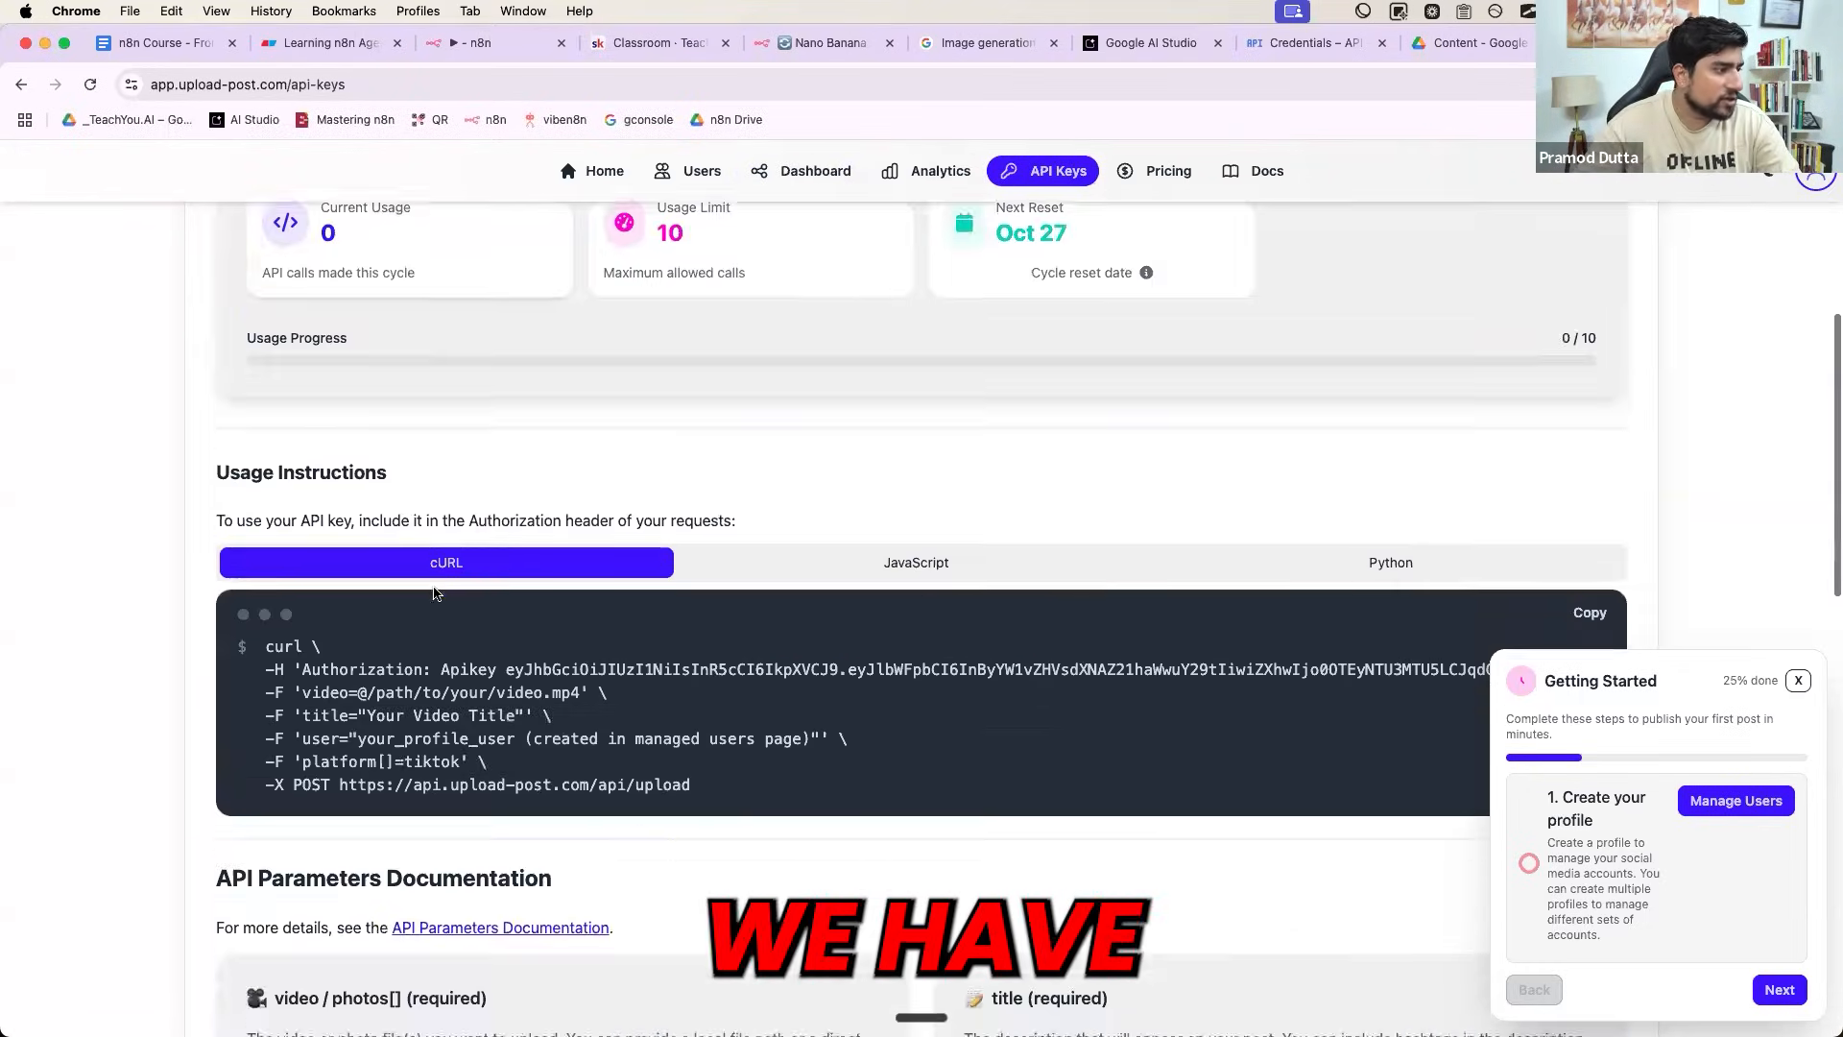
click(1805, 679)
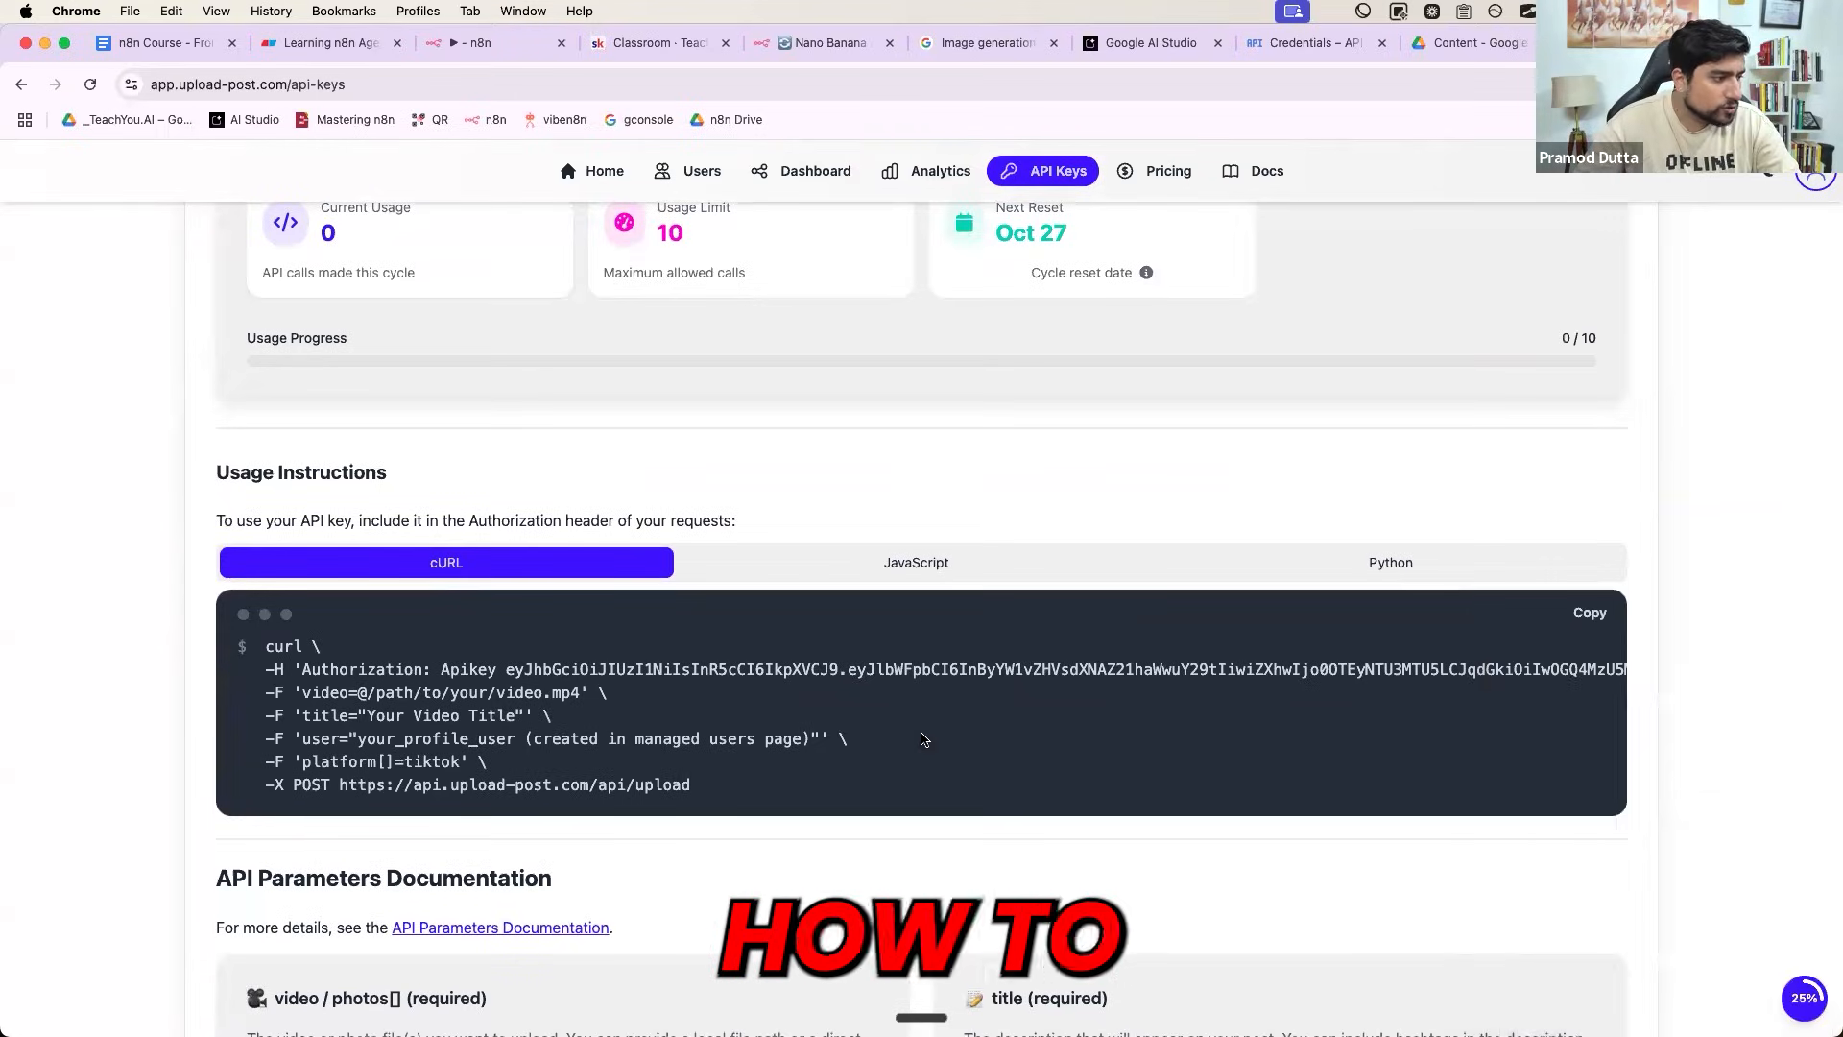
scroll(920, 735, down, 7)
scroll(921, 739, down, 4)
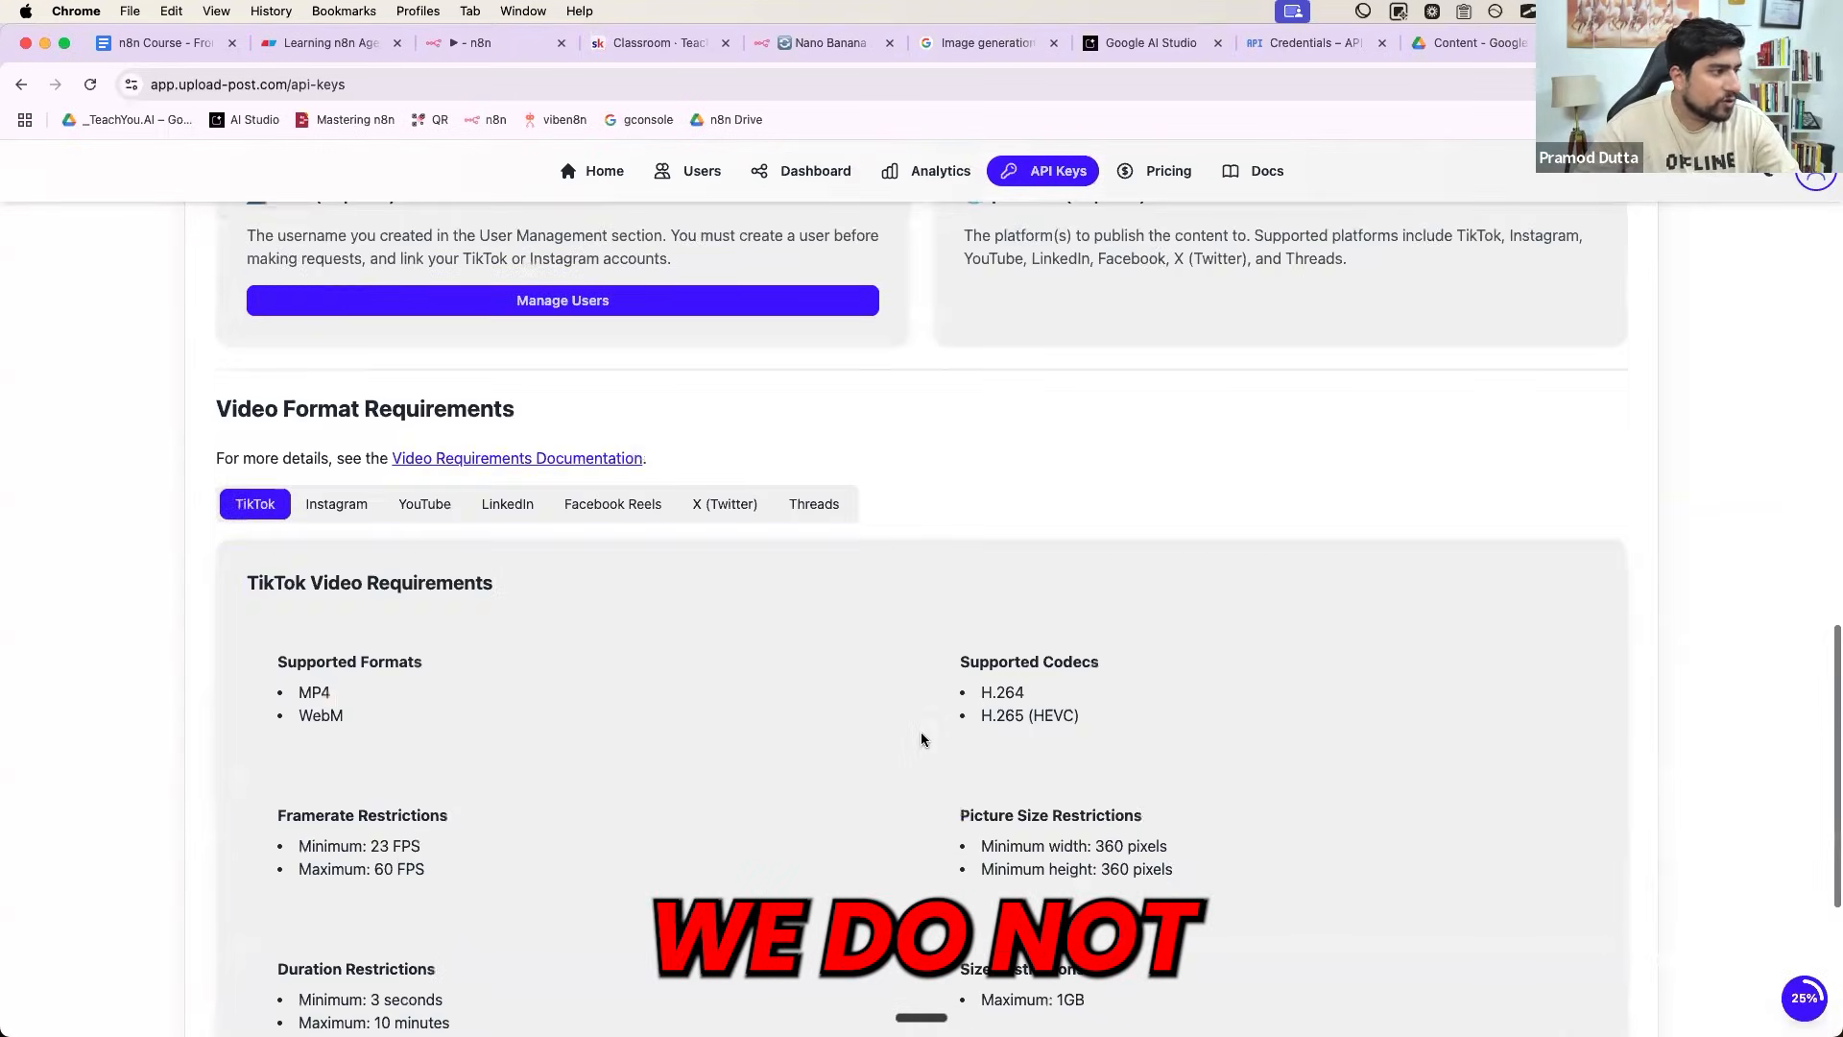
scroll(921, 739, down, 4)
scroll(922, 740, up, 20)
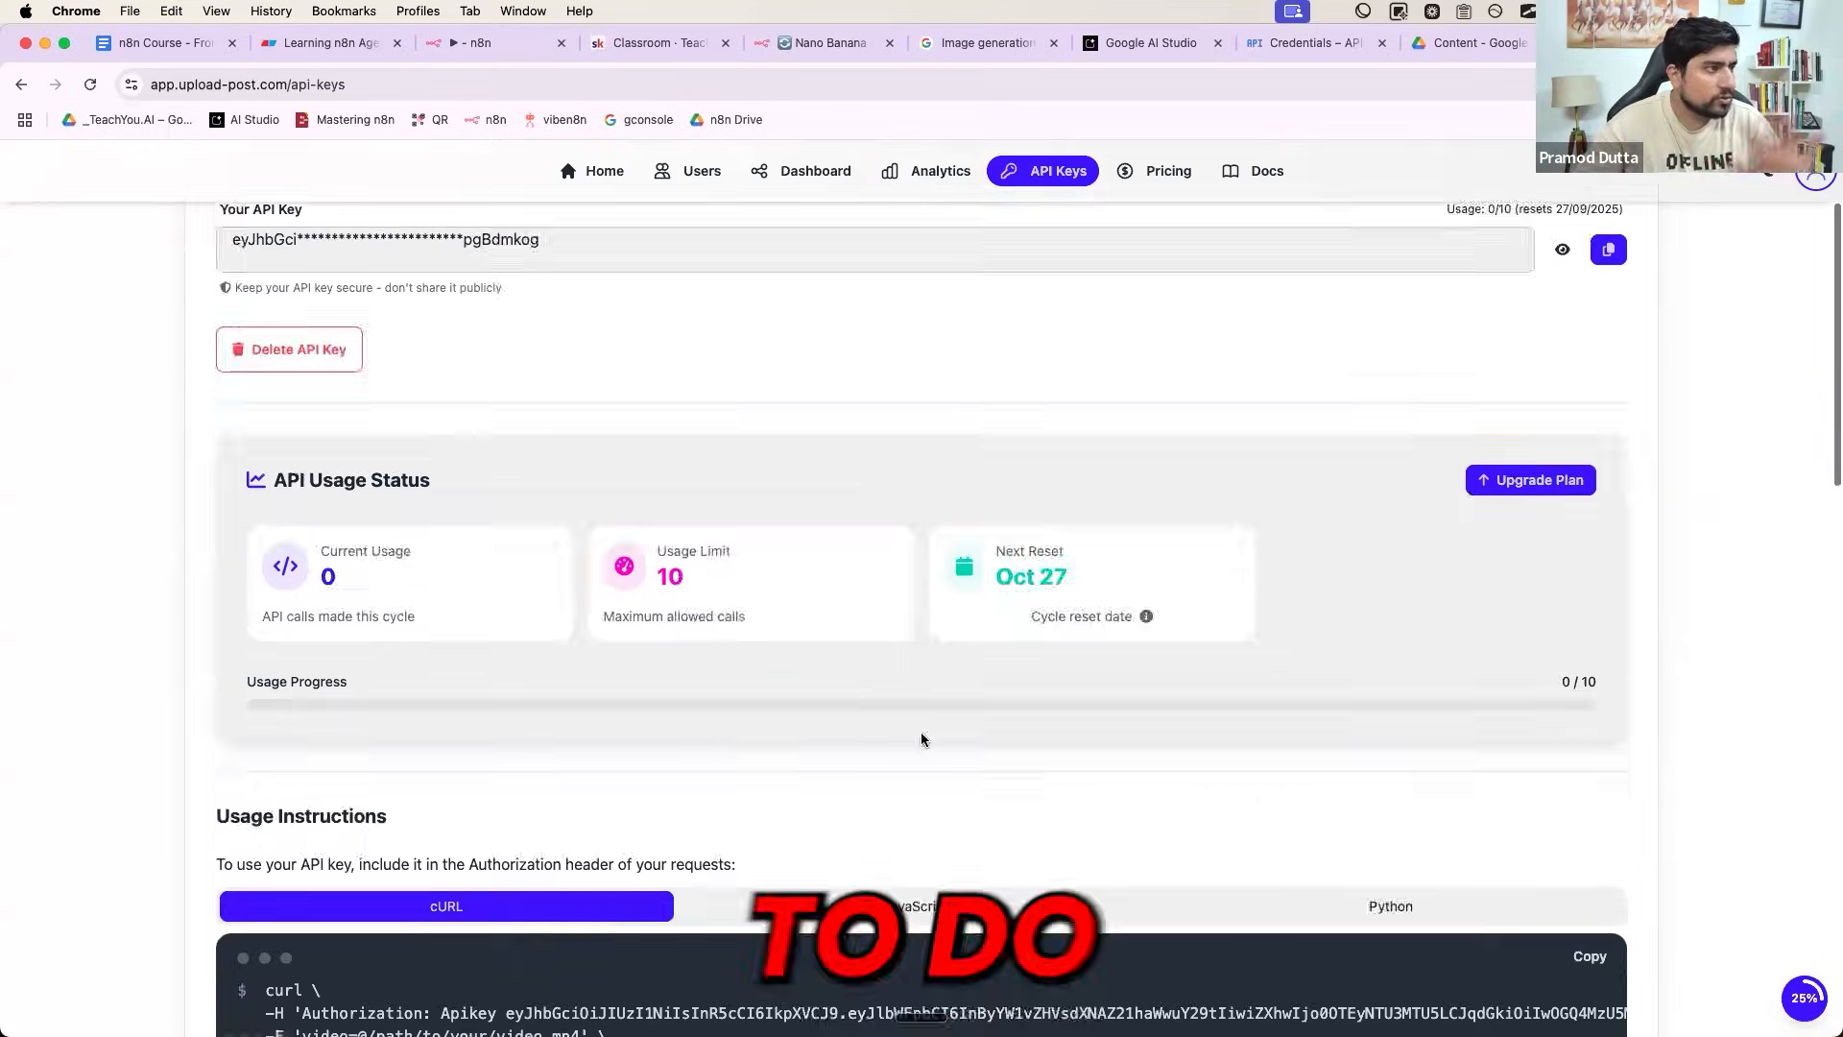
- Return to the Upload-Post home page and collapse the "How to get started" section
click(600, 170)
scroll(1223, 421, down, 1)
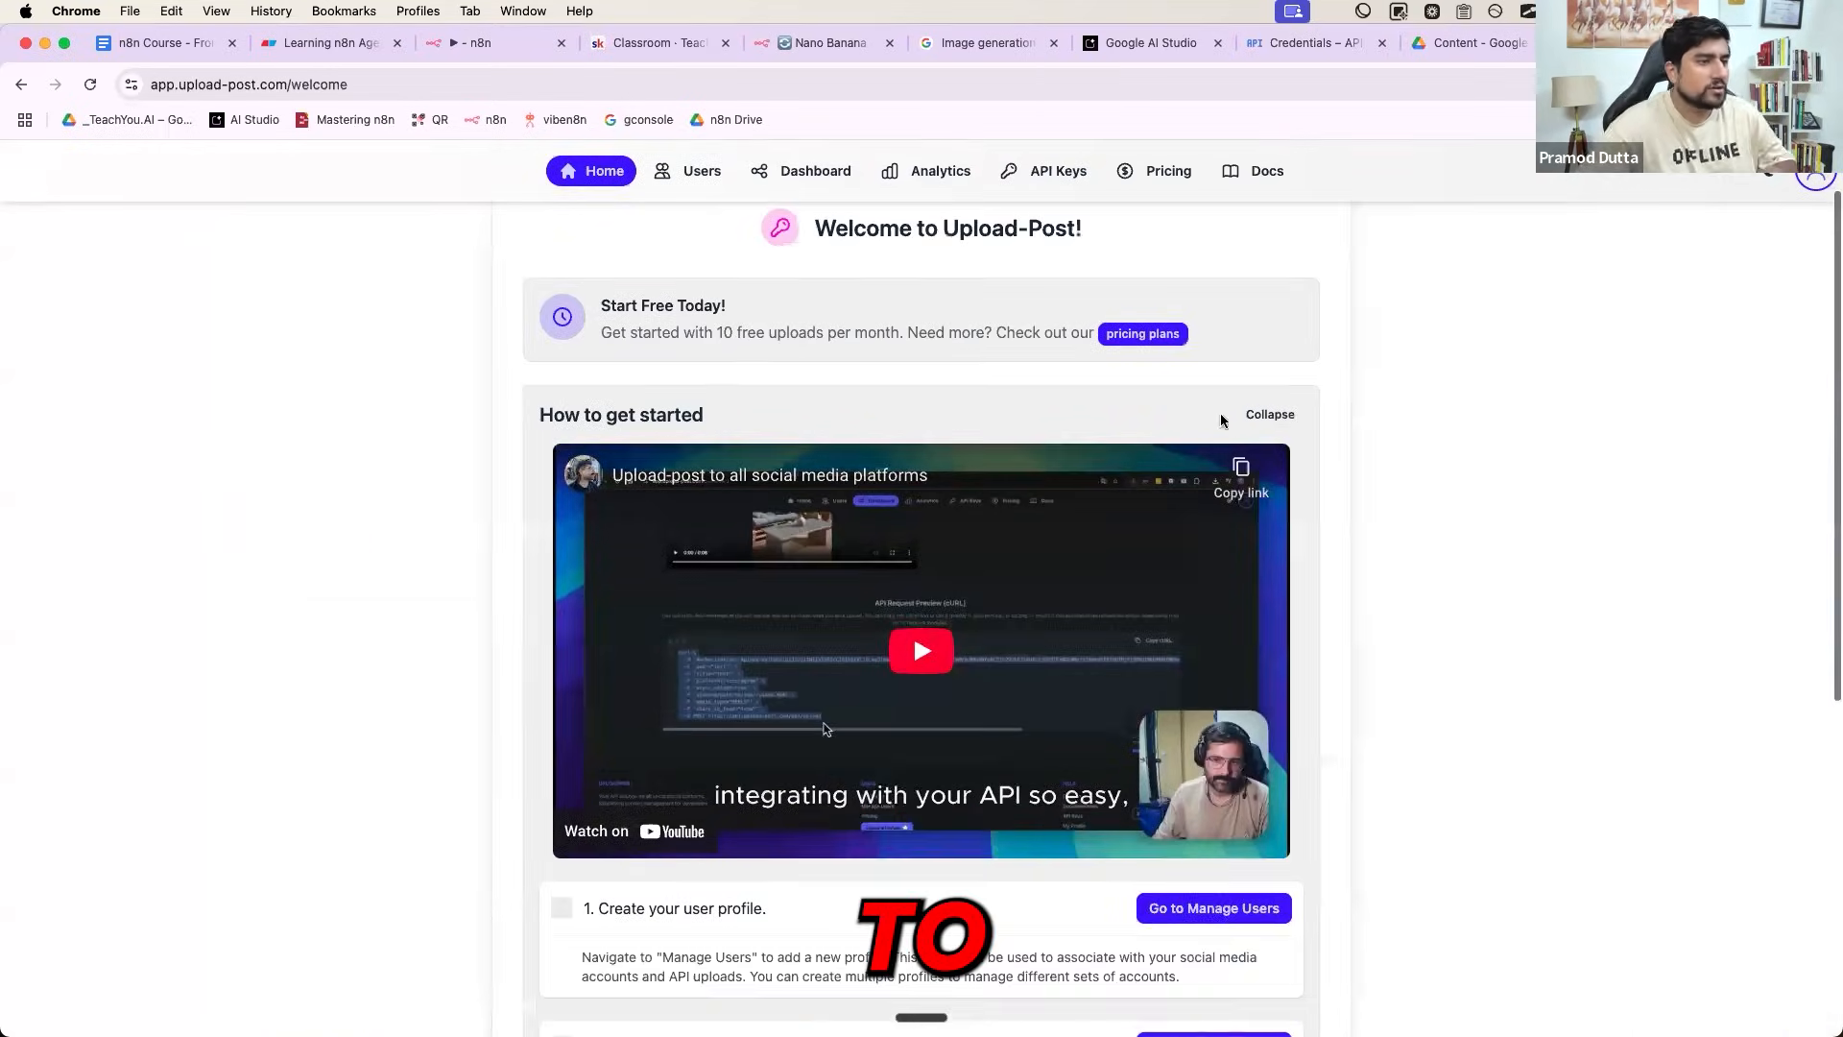
click(1276, 413)
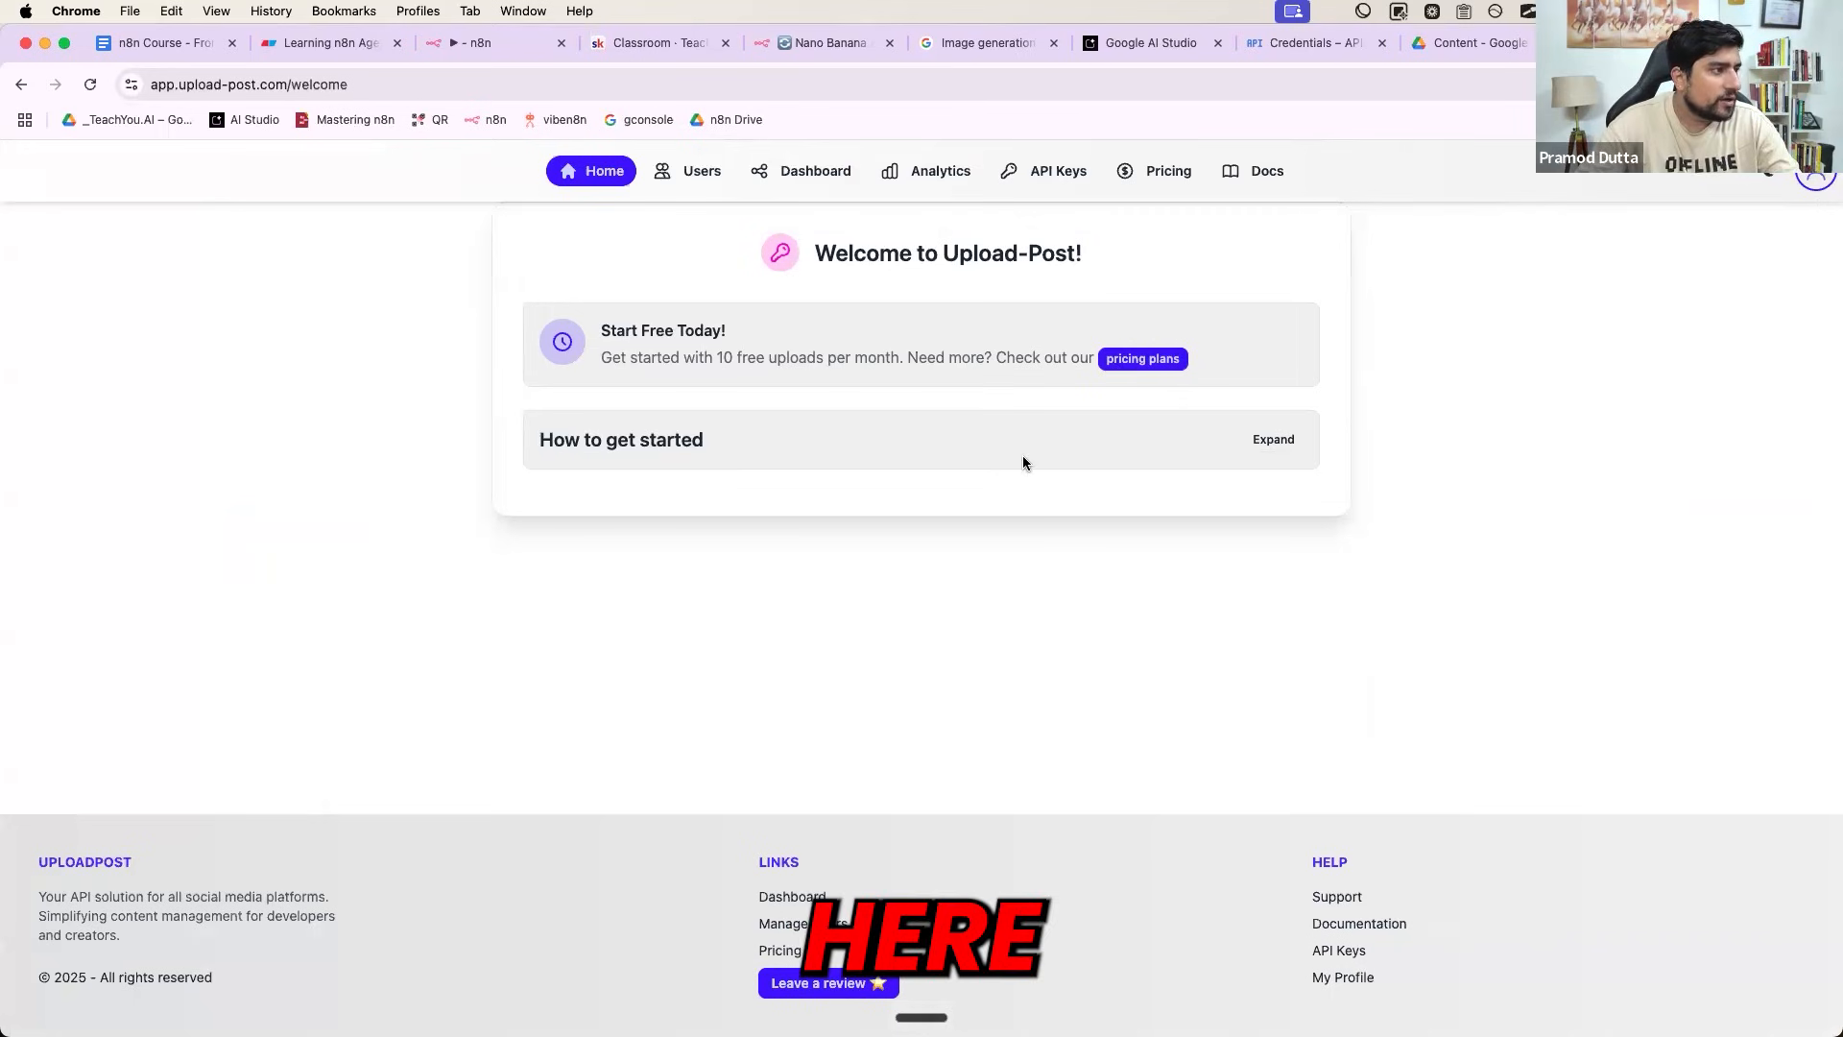
- Open the Upload-Post pricing plans, switch them to monthly billing and review what the plans include
click(1119, 361)
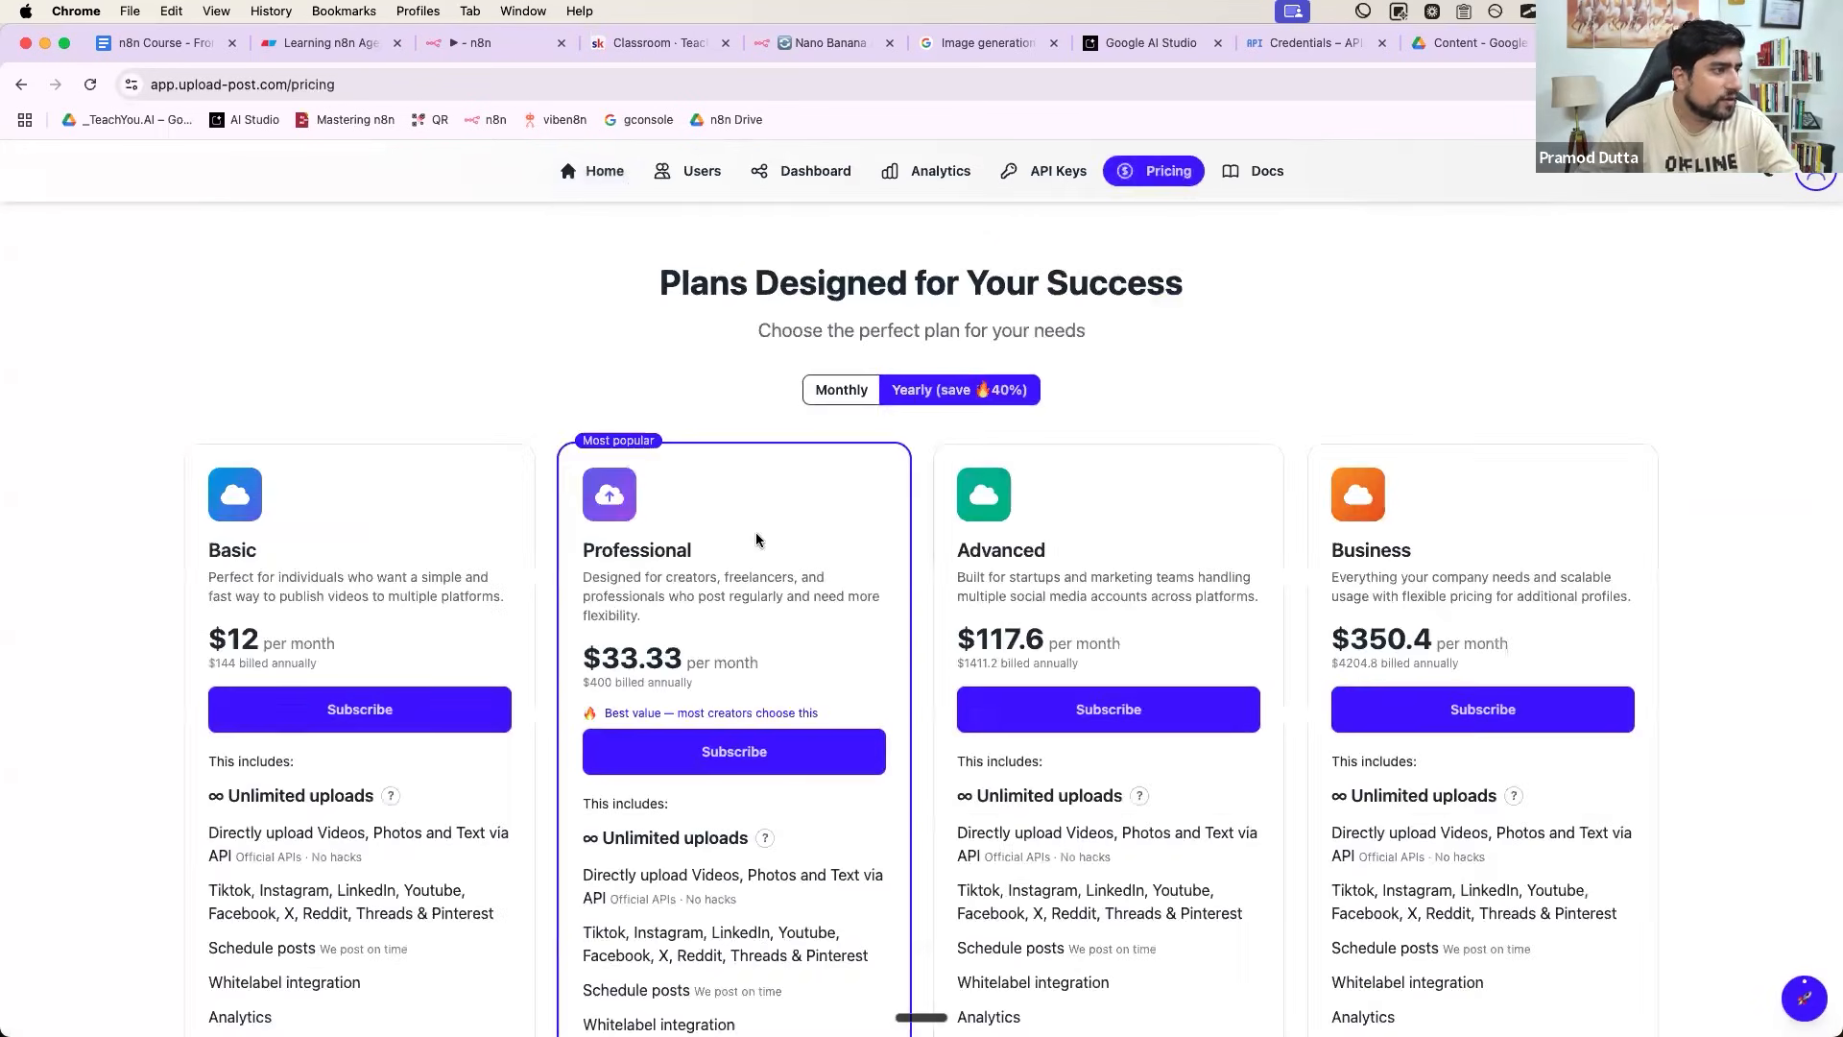
click(806, 403)
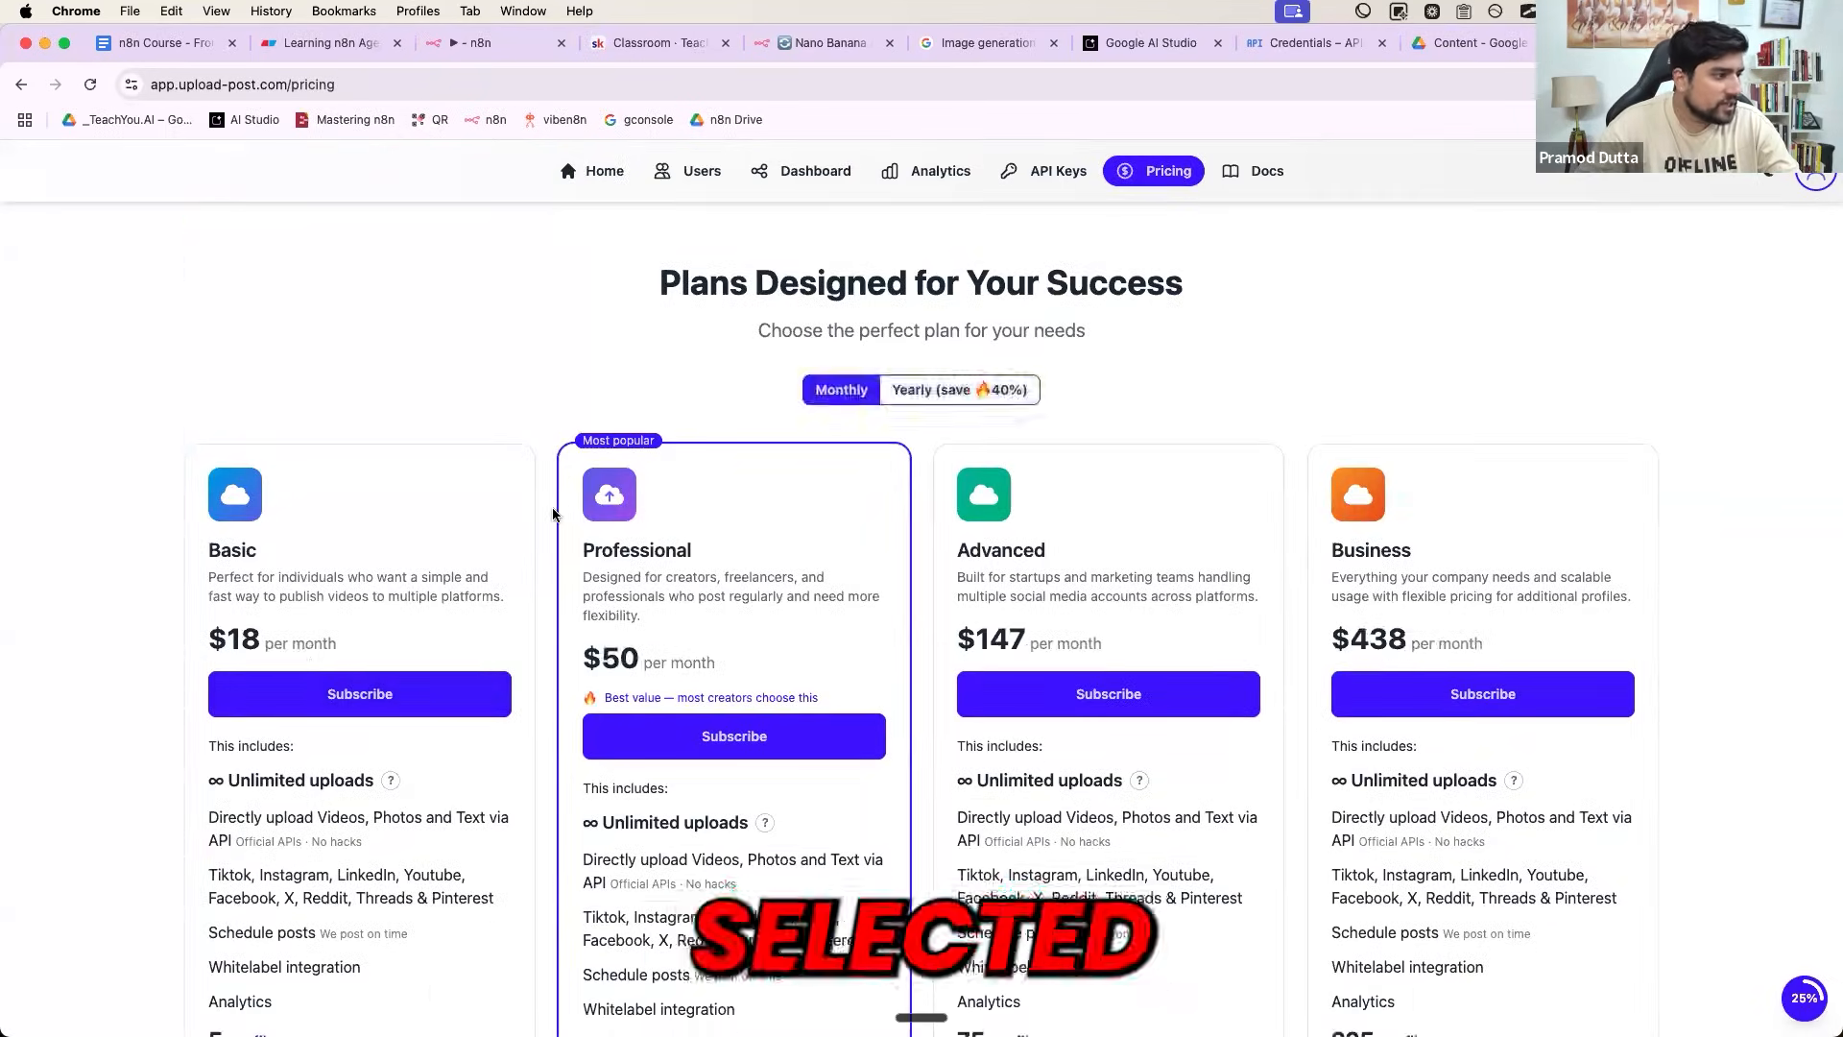
scroll(556, 490, down, 10)
scroll(557, 489, up, 10)
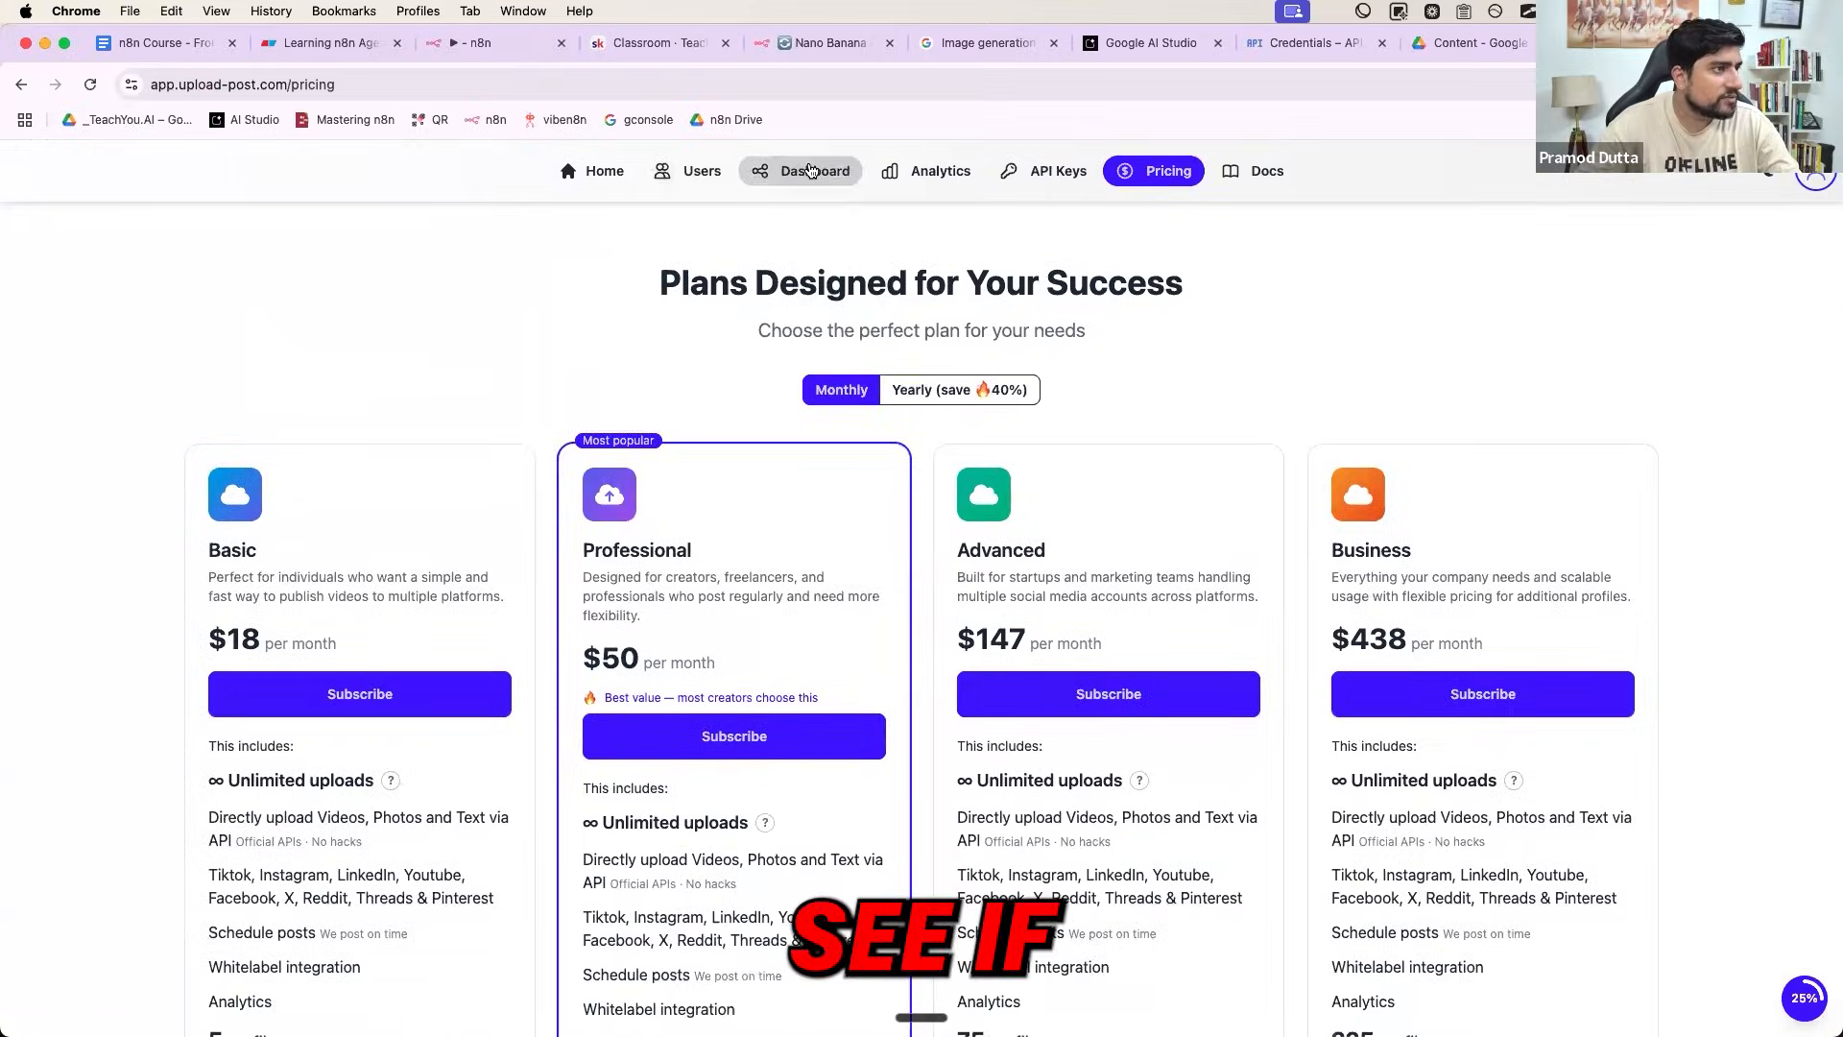
- Fill the dashboard upload form with the image 20220911_224139.jpg and the title "dasdasda", and review its platform options and preview
click(787, 173)
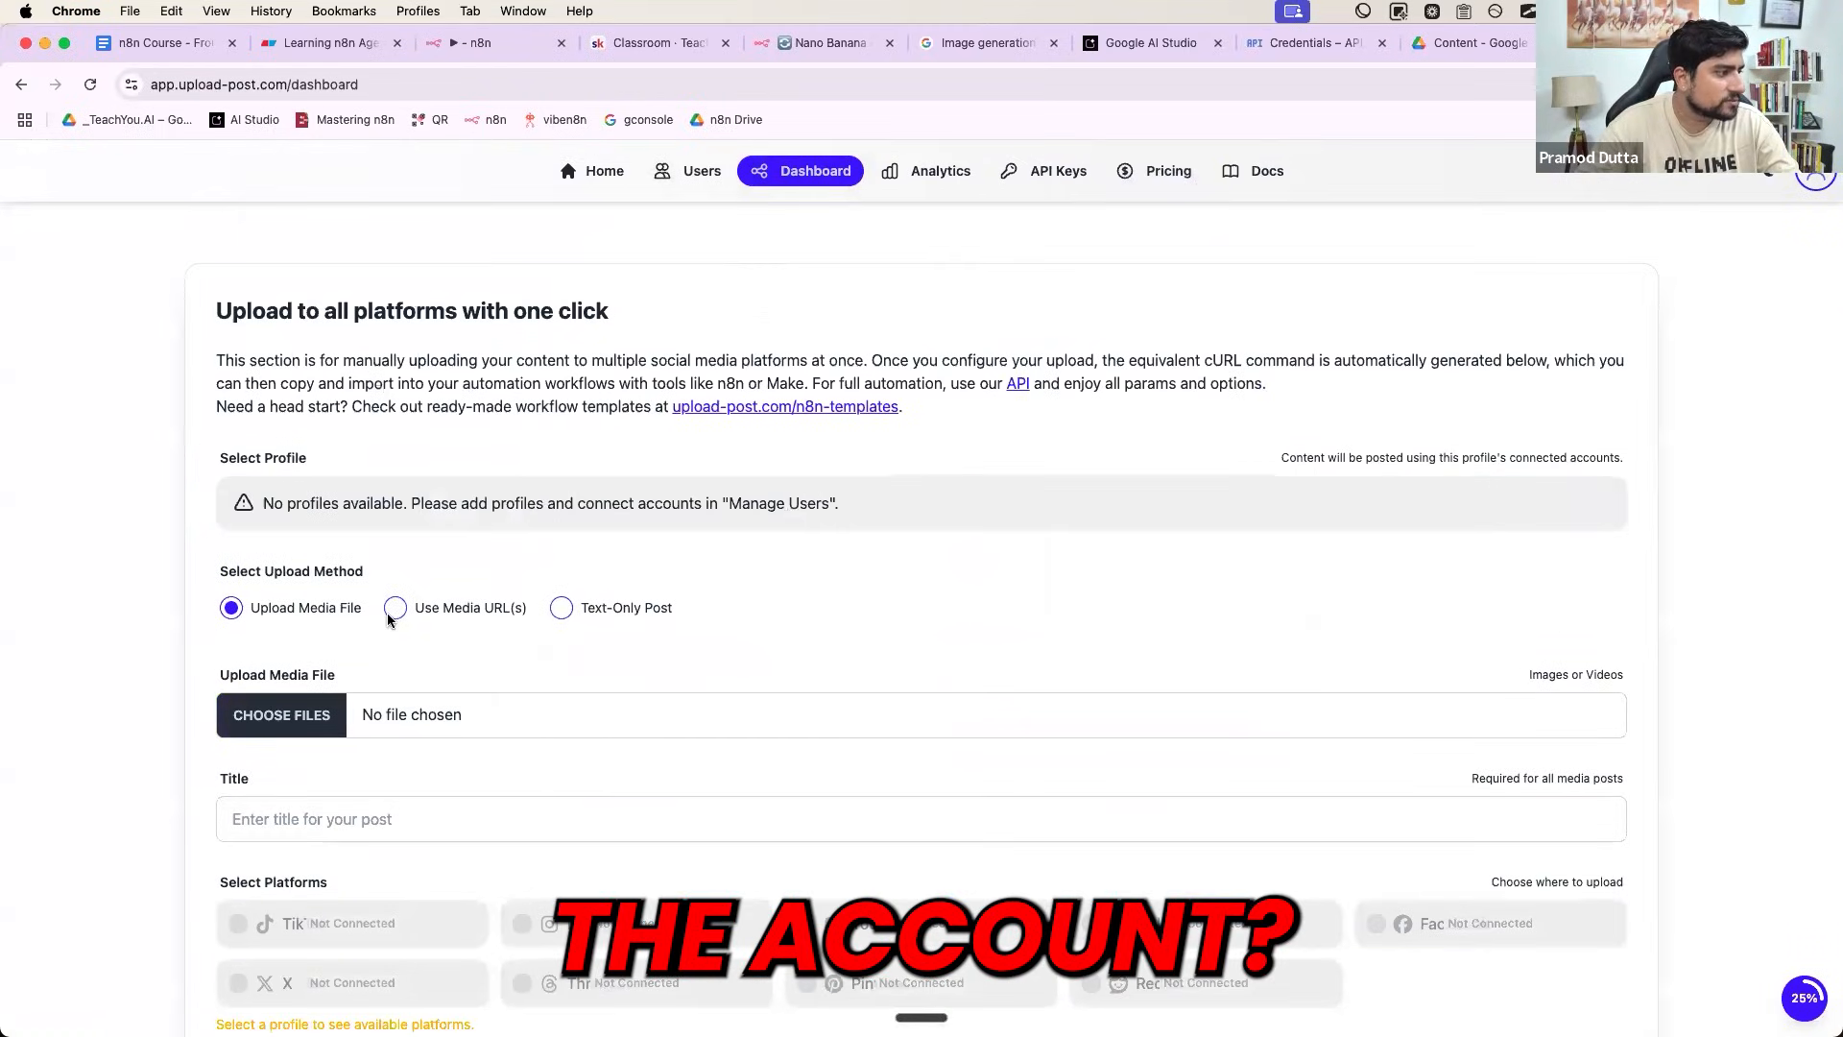
scroll(394, 614, down, 3)
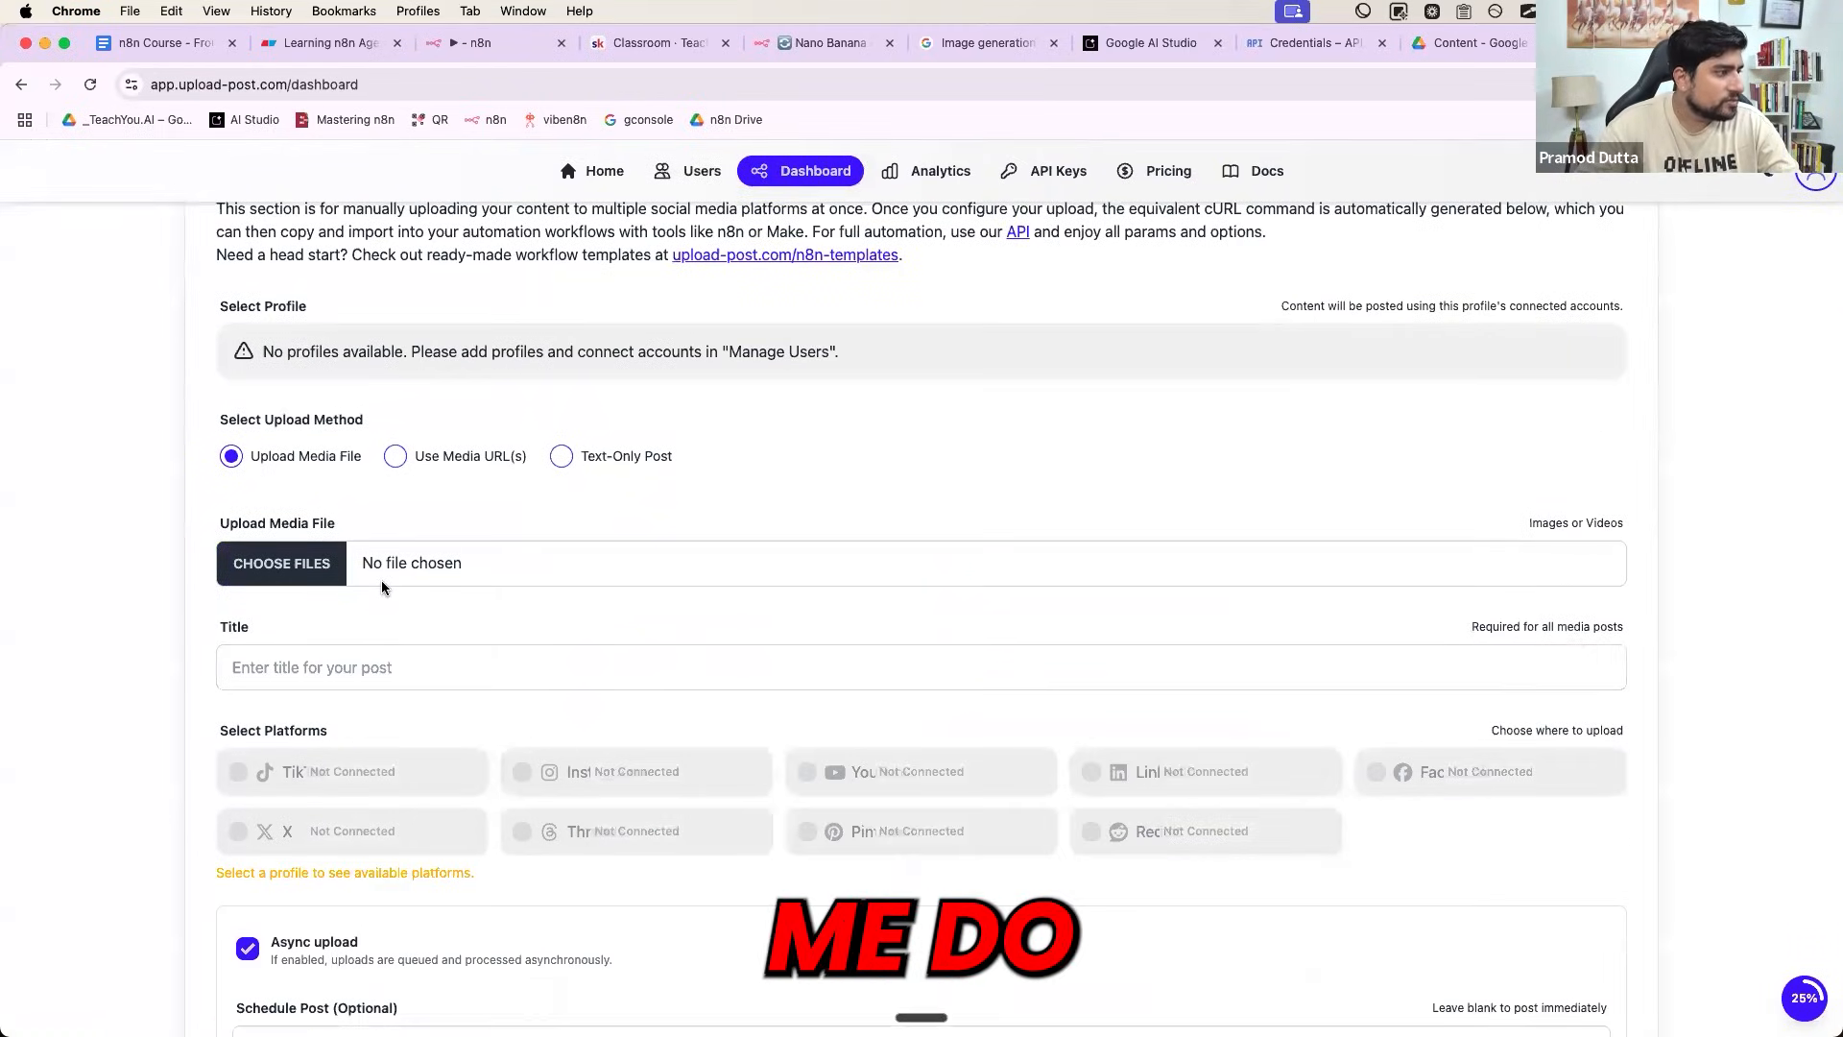
click(381, 581)
click(730, 298)
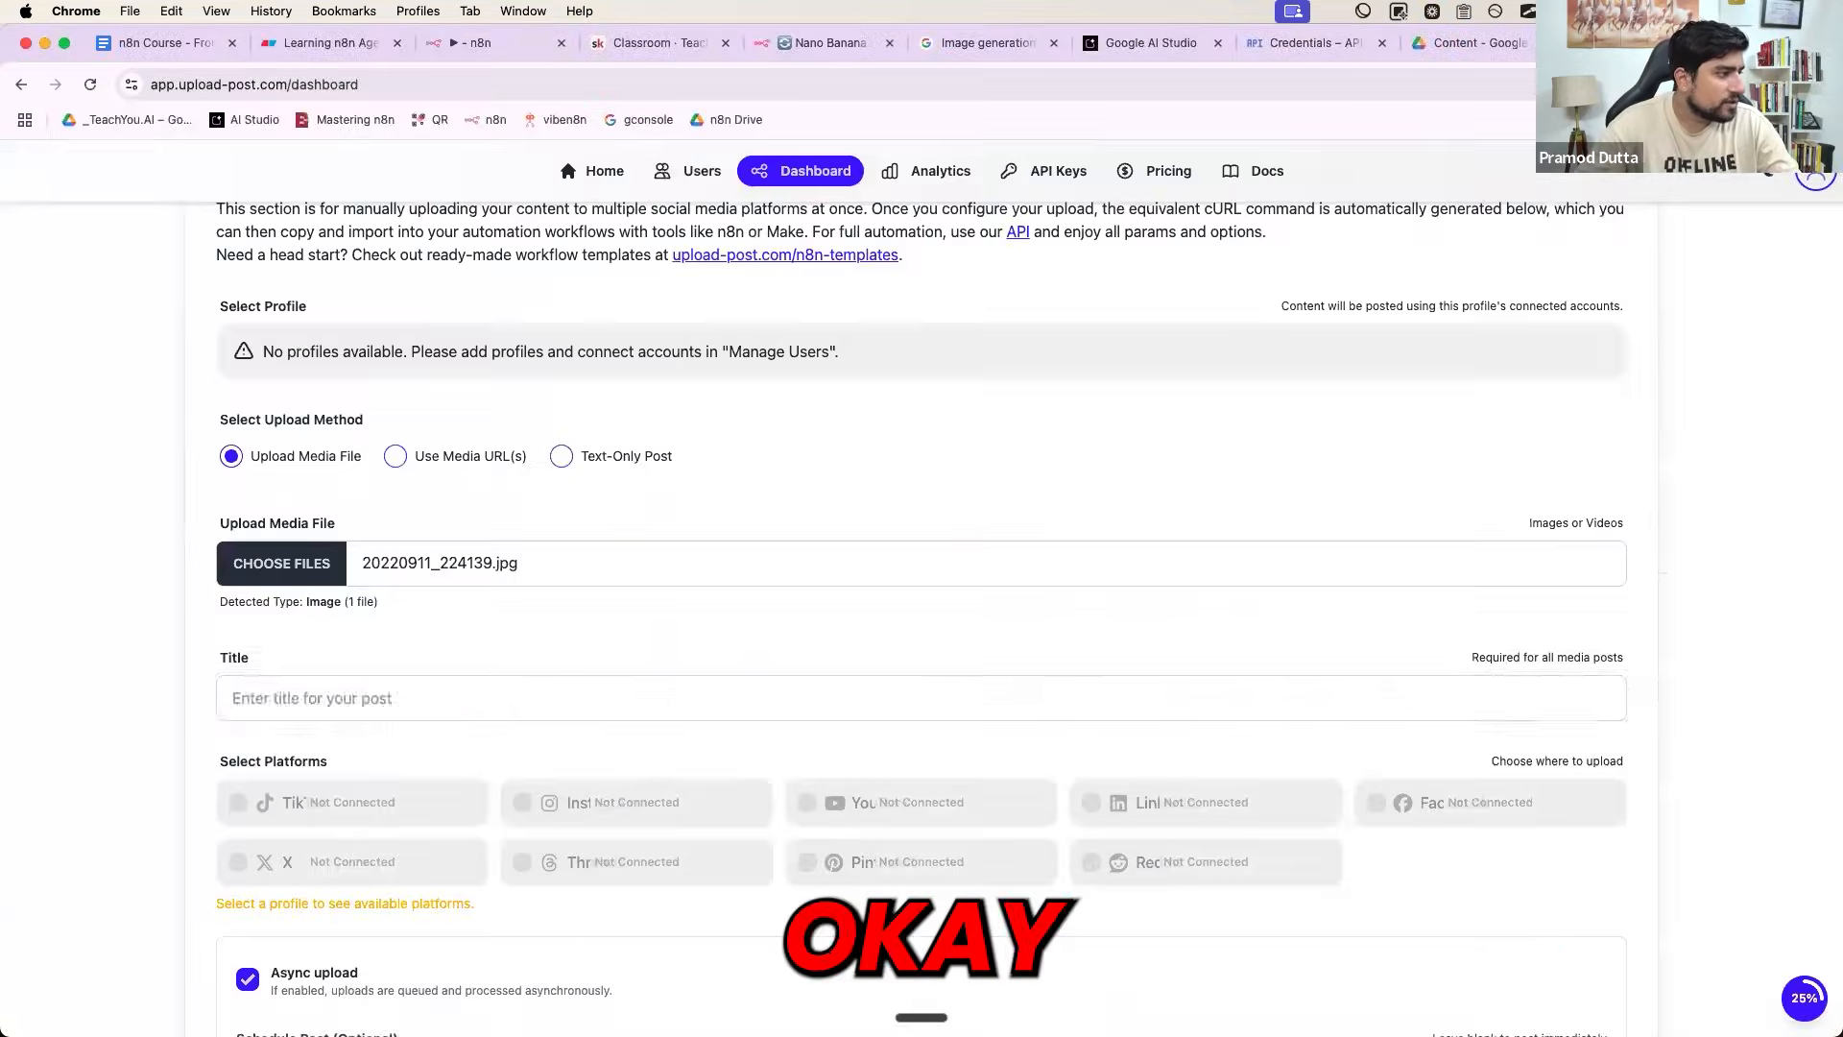
click(434, 696)
text(dasdasda)
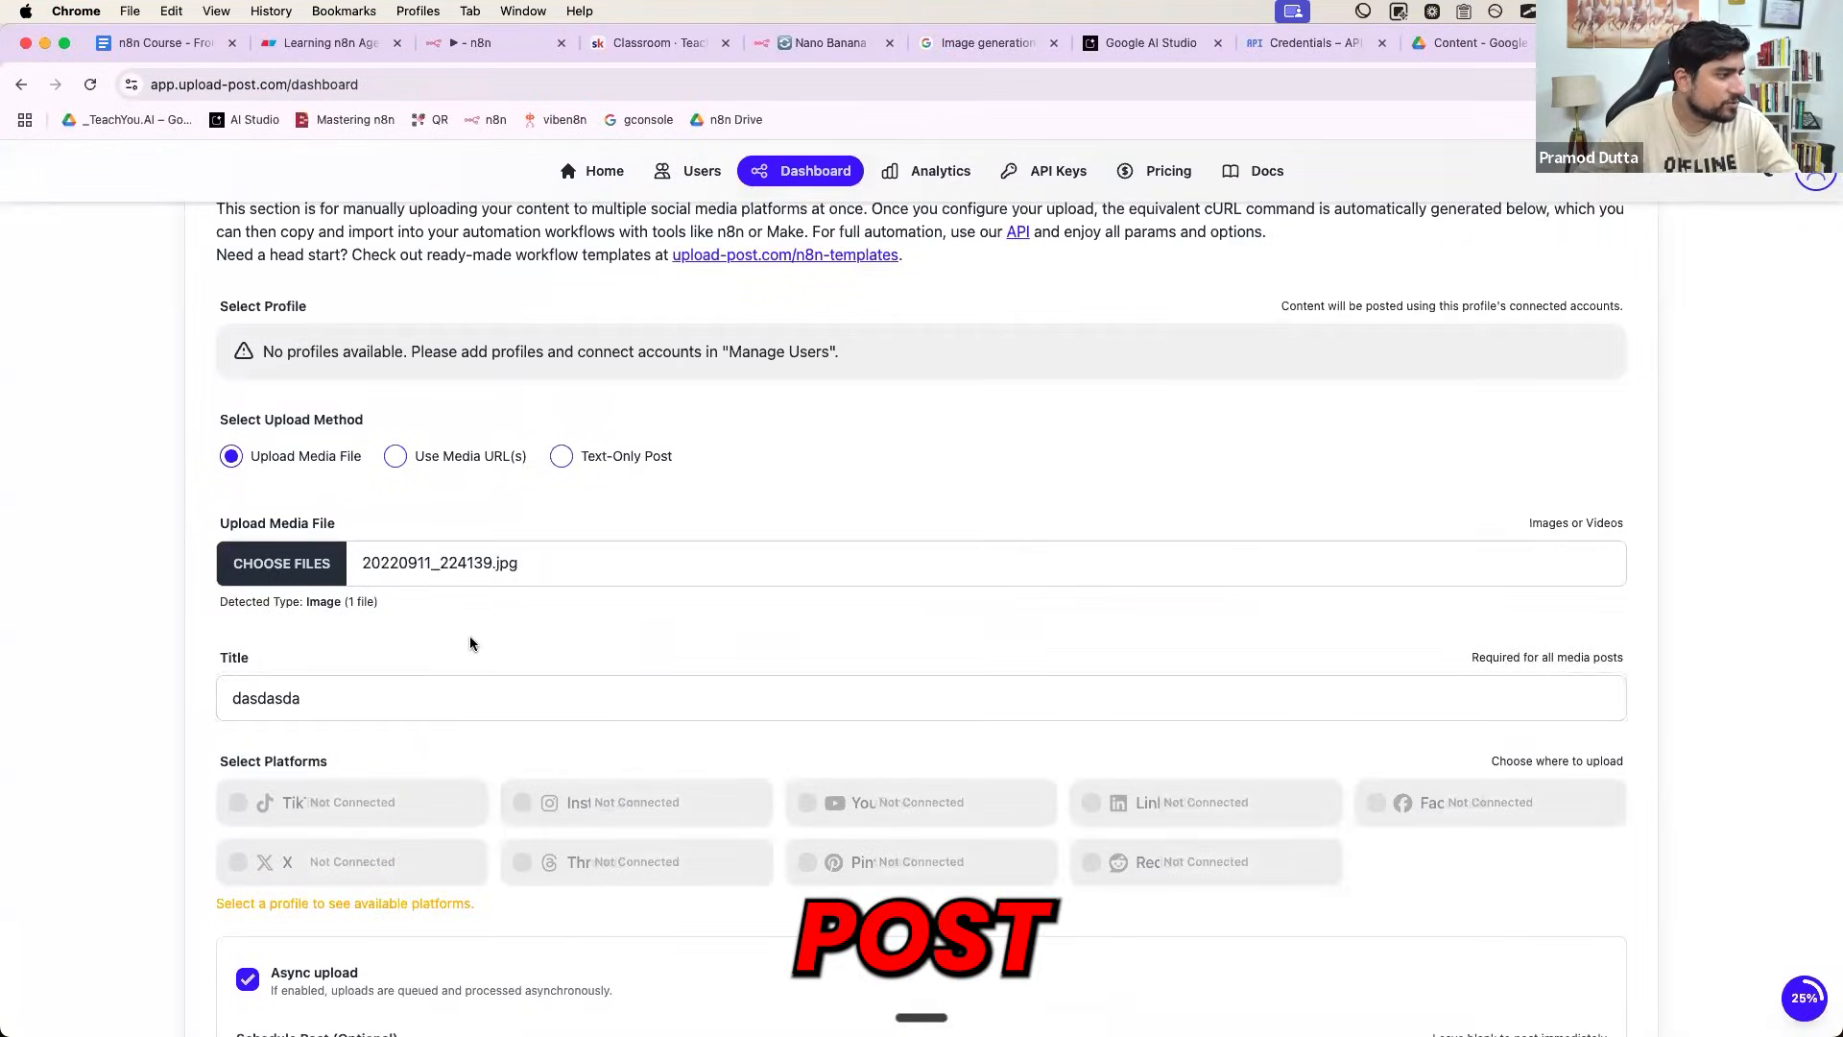
scroll(445, 666, down, 3)
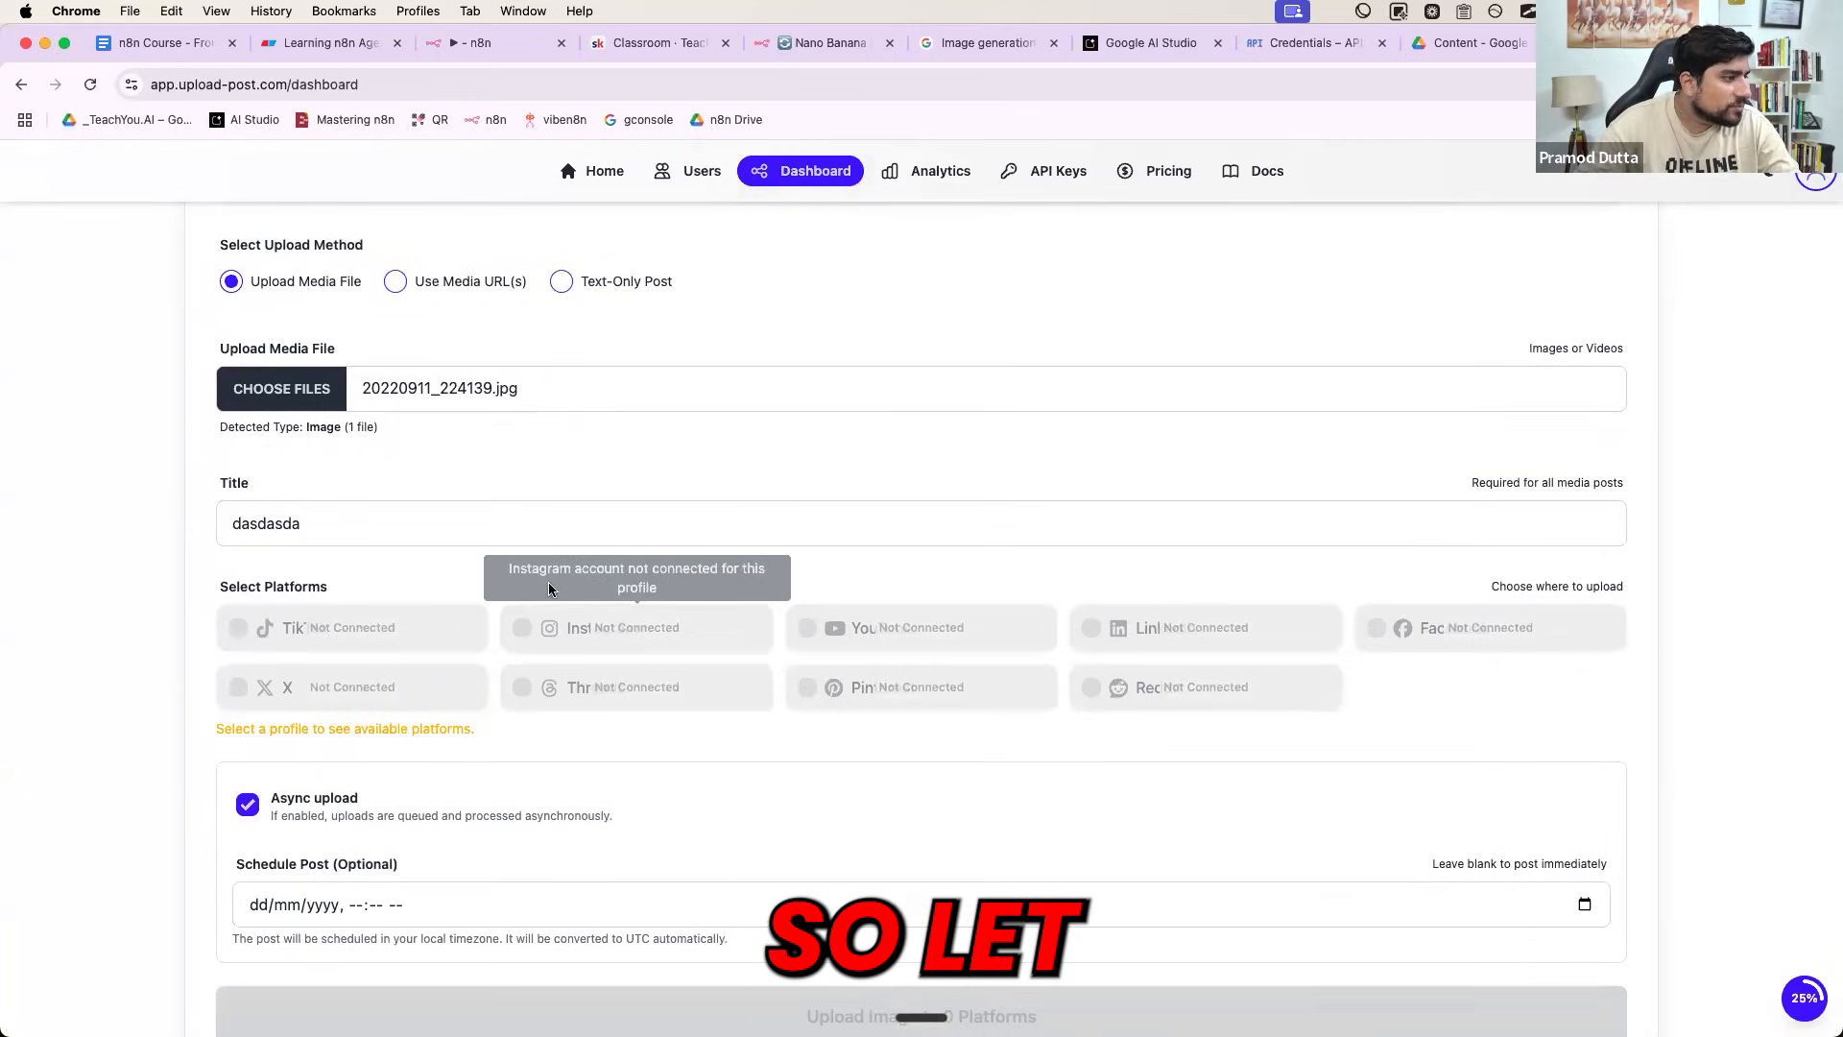
scroll(561, 633, down, 8)
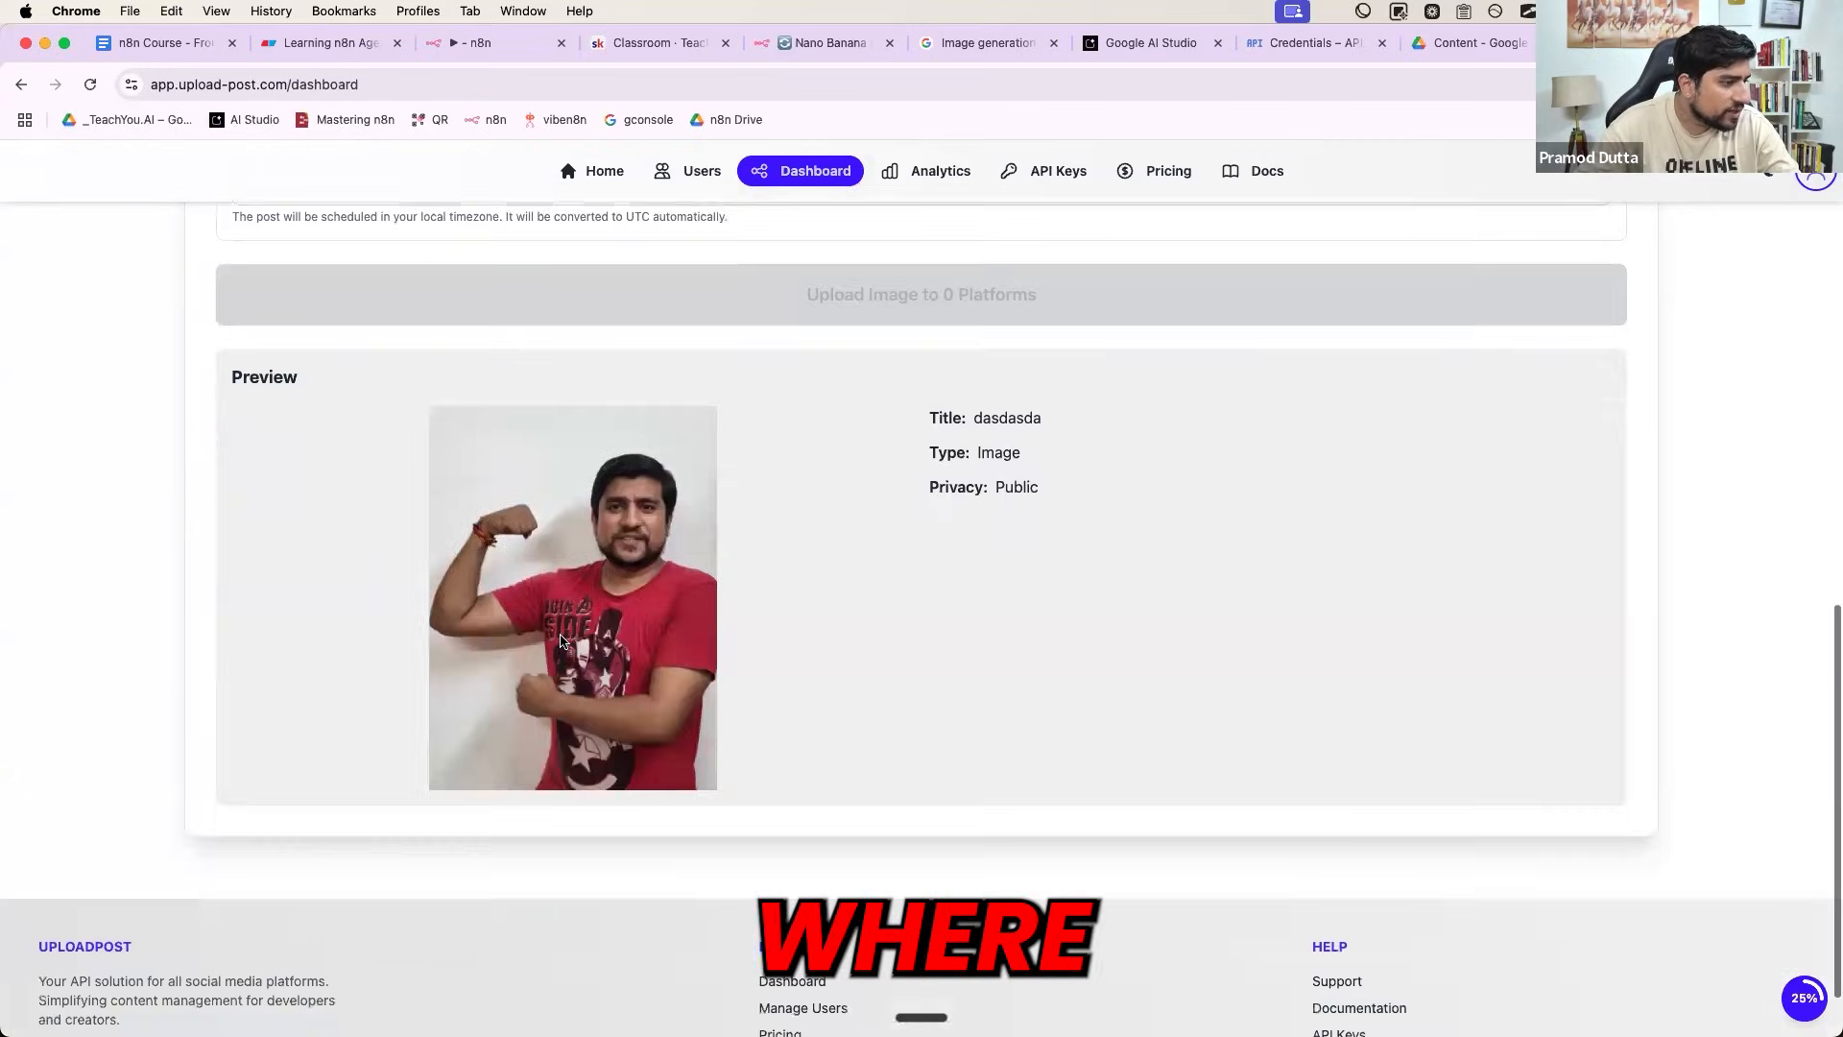
scroll(561, 641, up, 12)
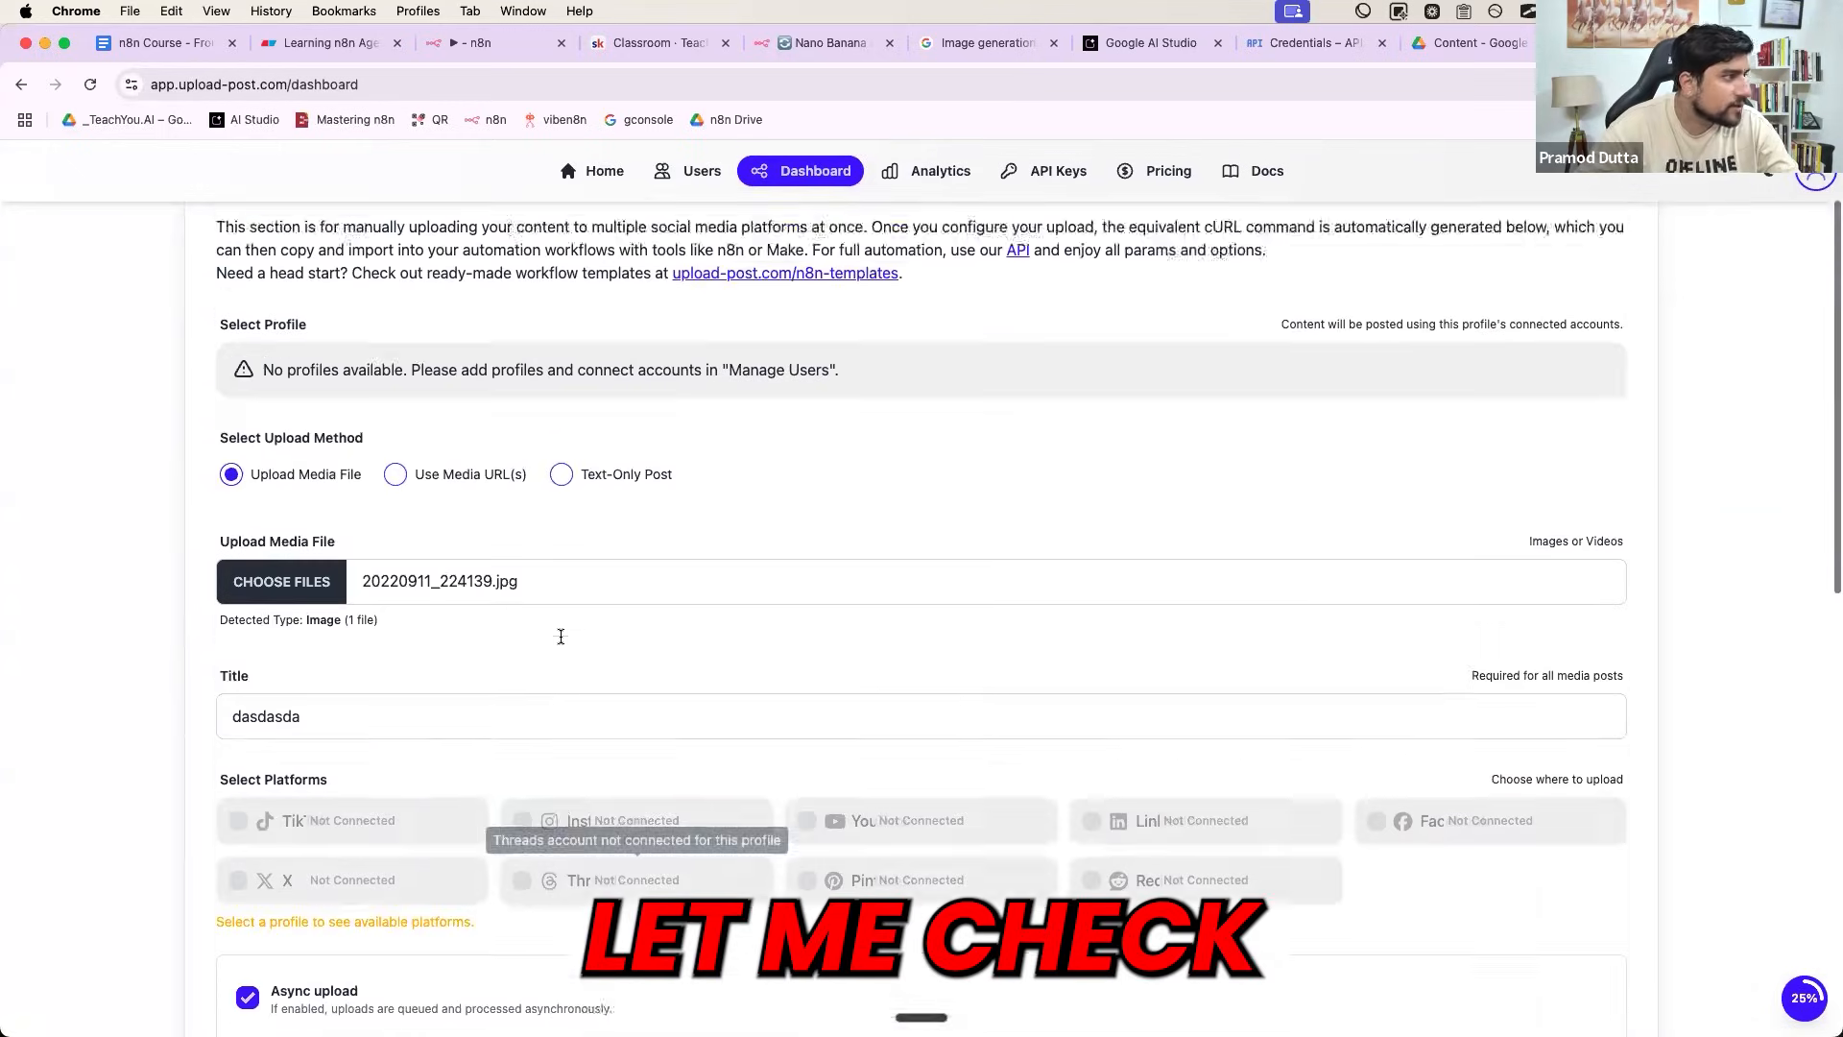
- Return to the home page and check the account's My Profile page for its plan and subscription details
click(605, 172)
click(1814, 176)
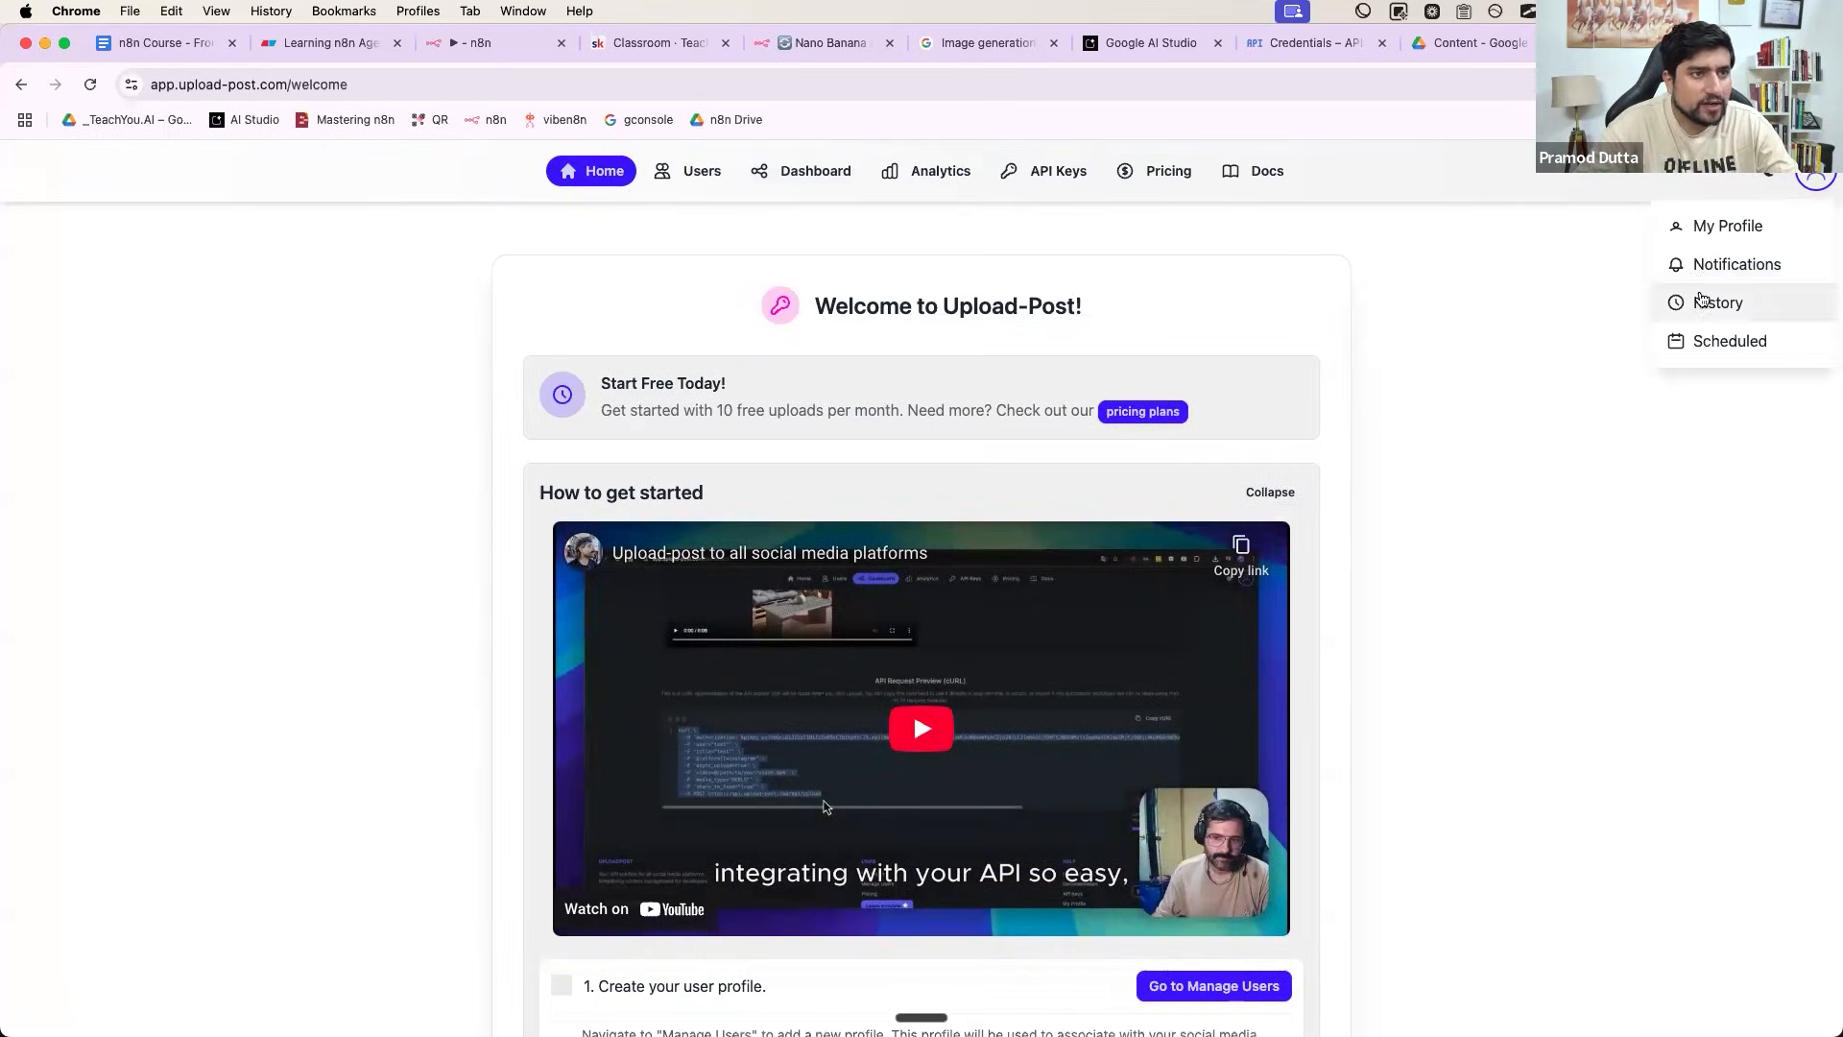
click(1700, 234)
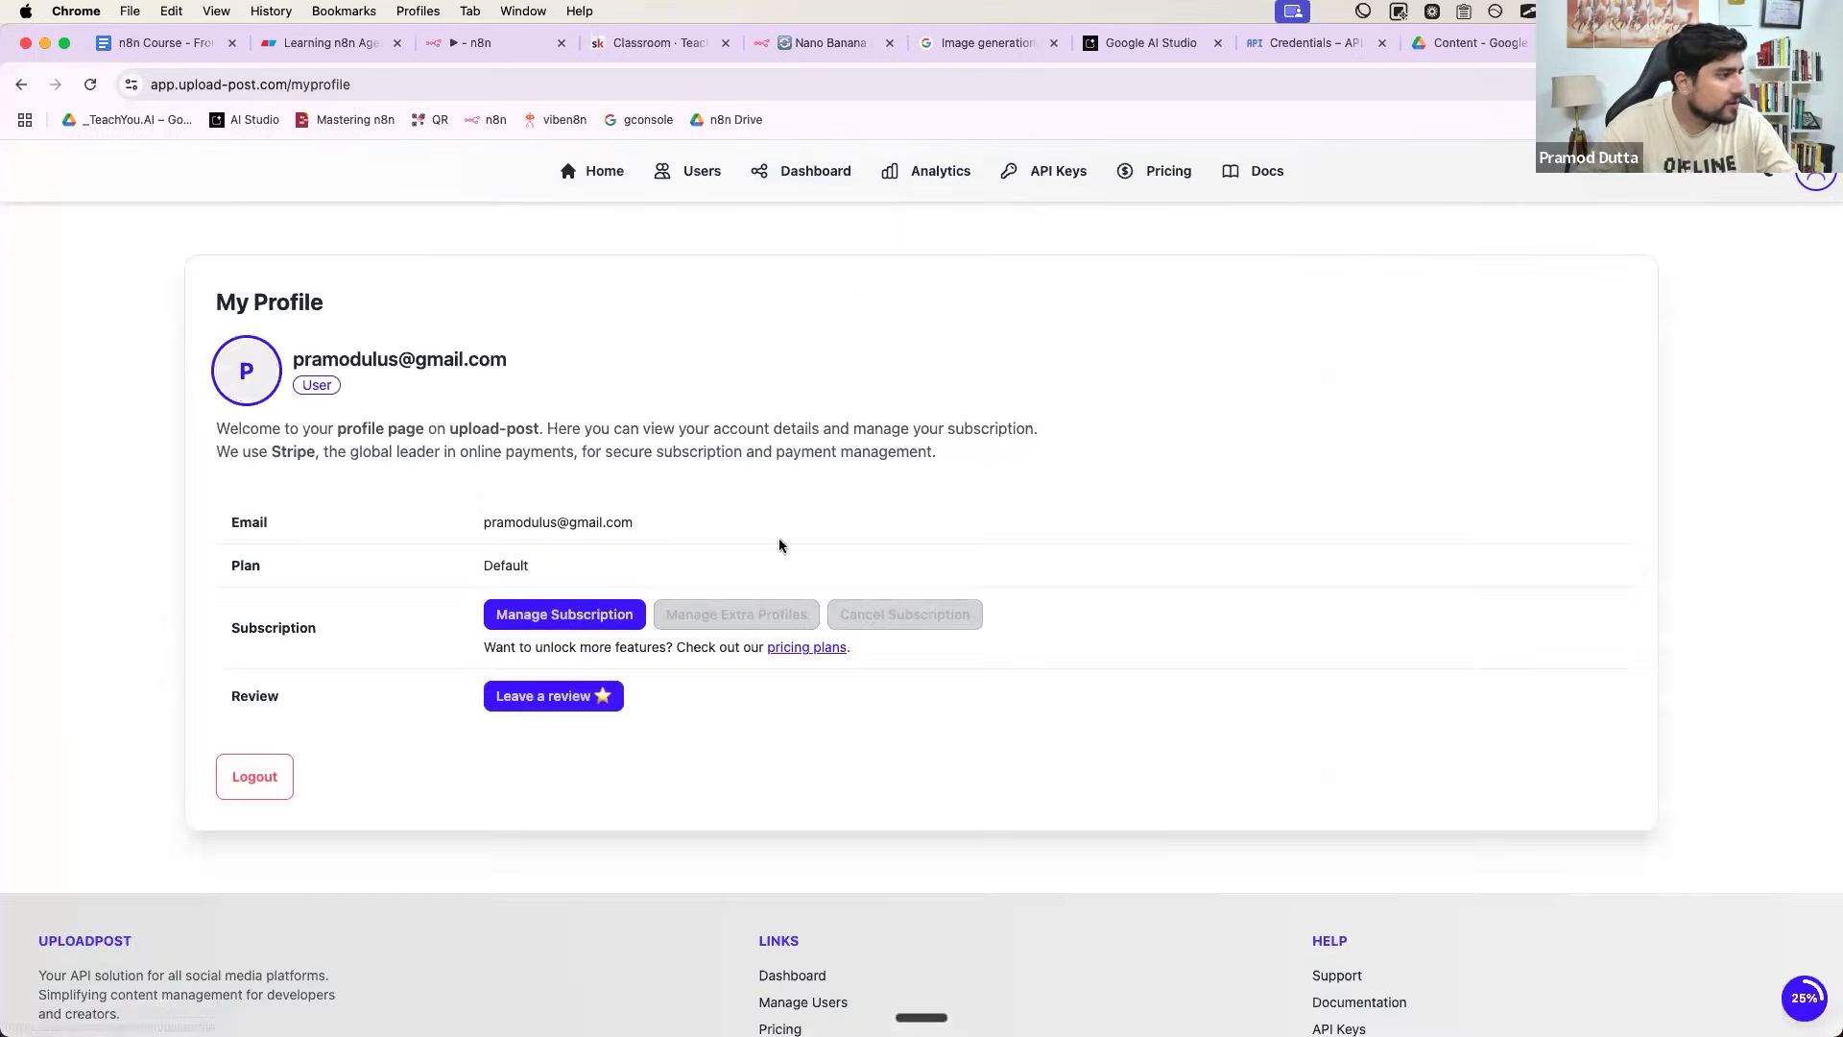
- Add a new profile called thepromode in User Management
click(686, 173)
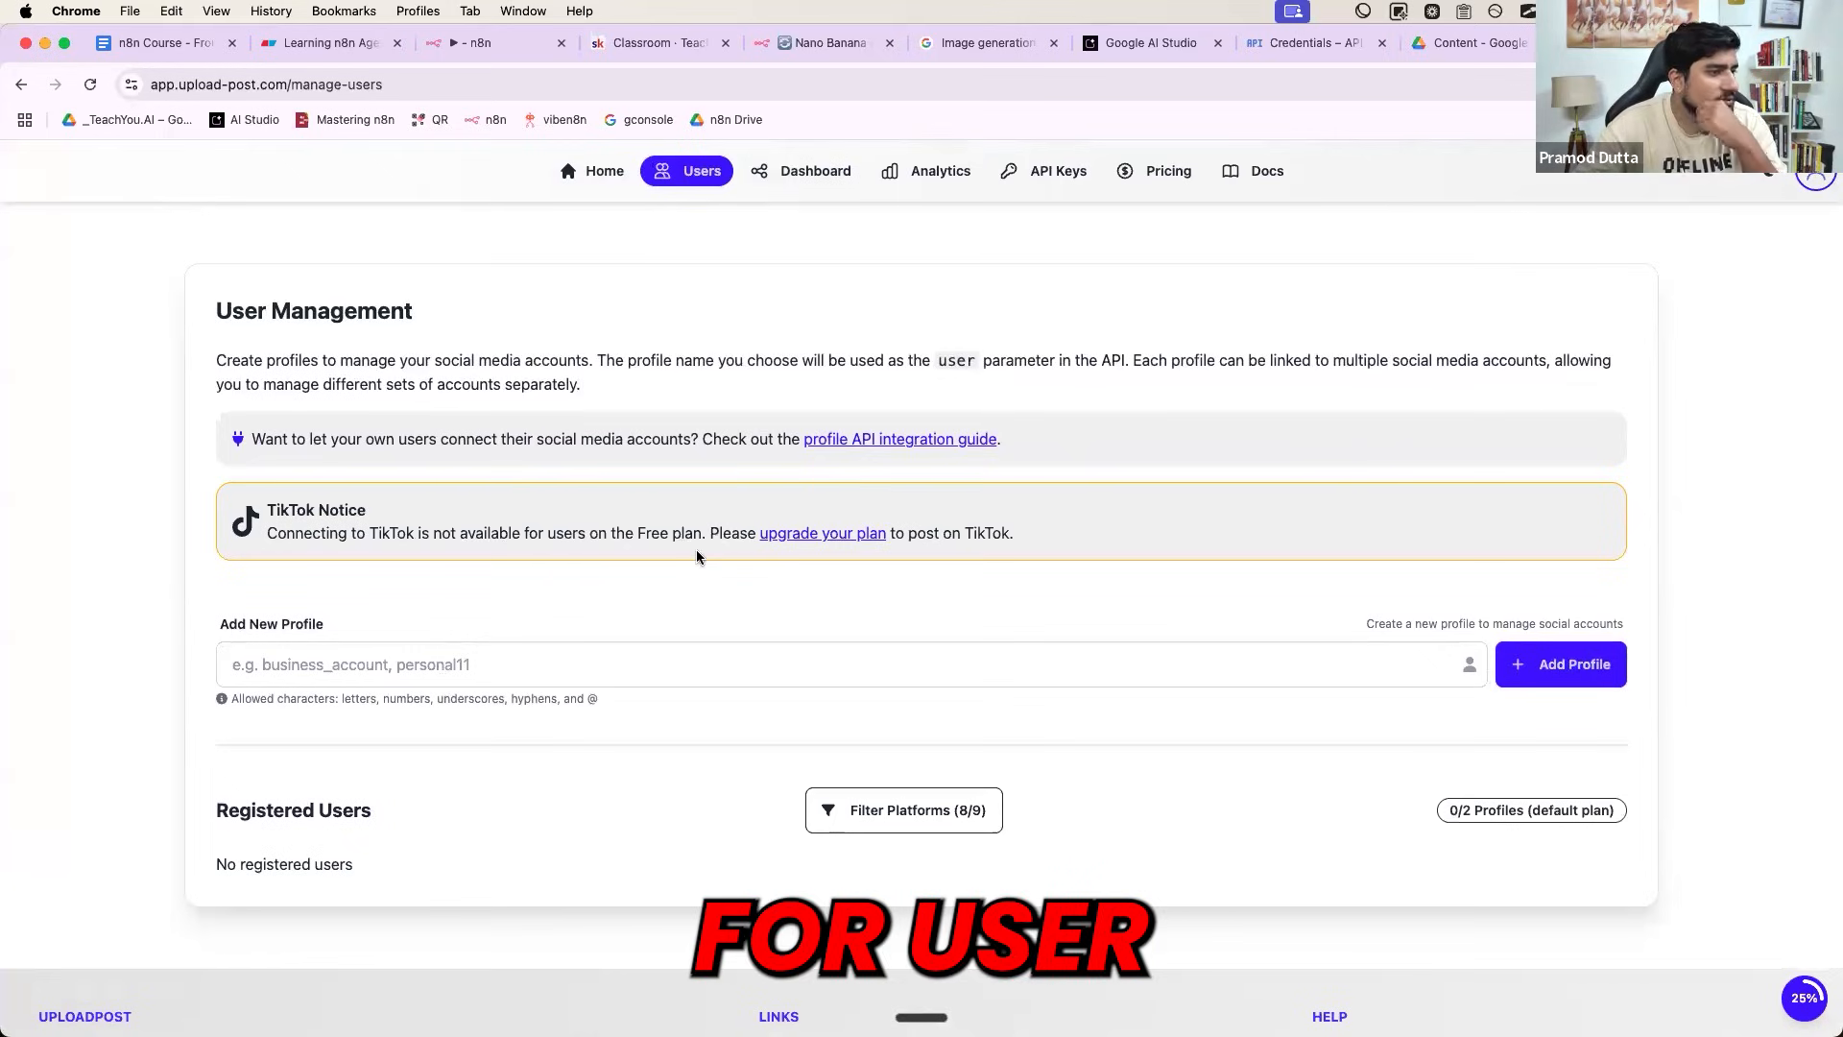
click(656, 661)
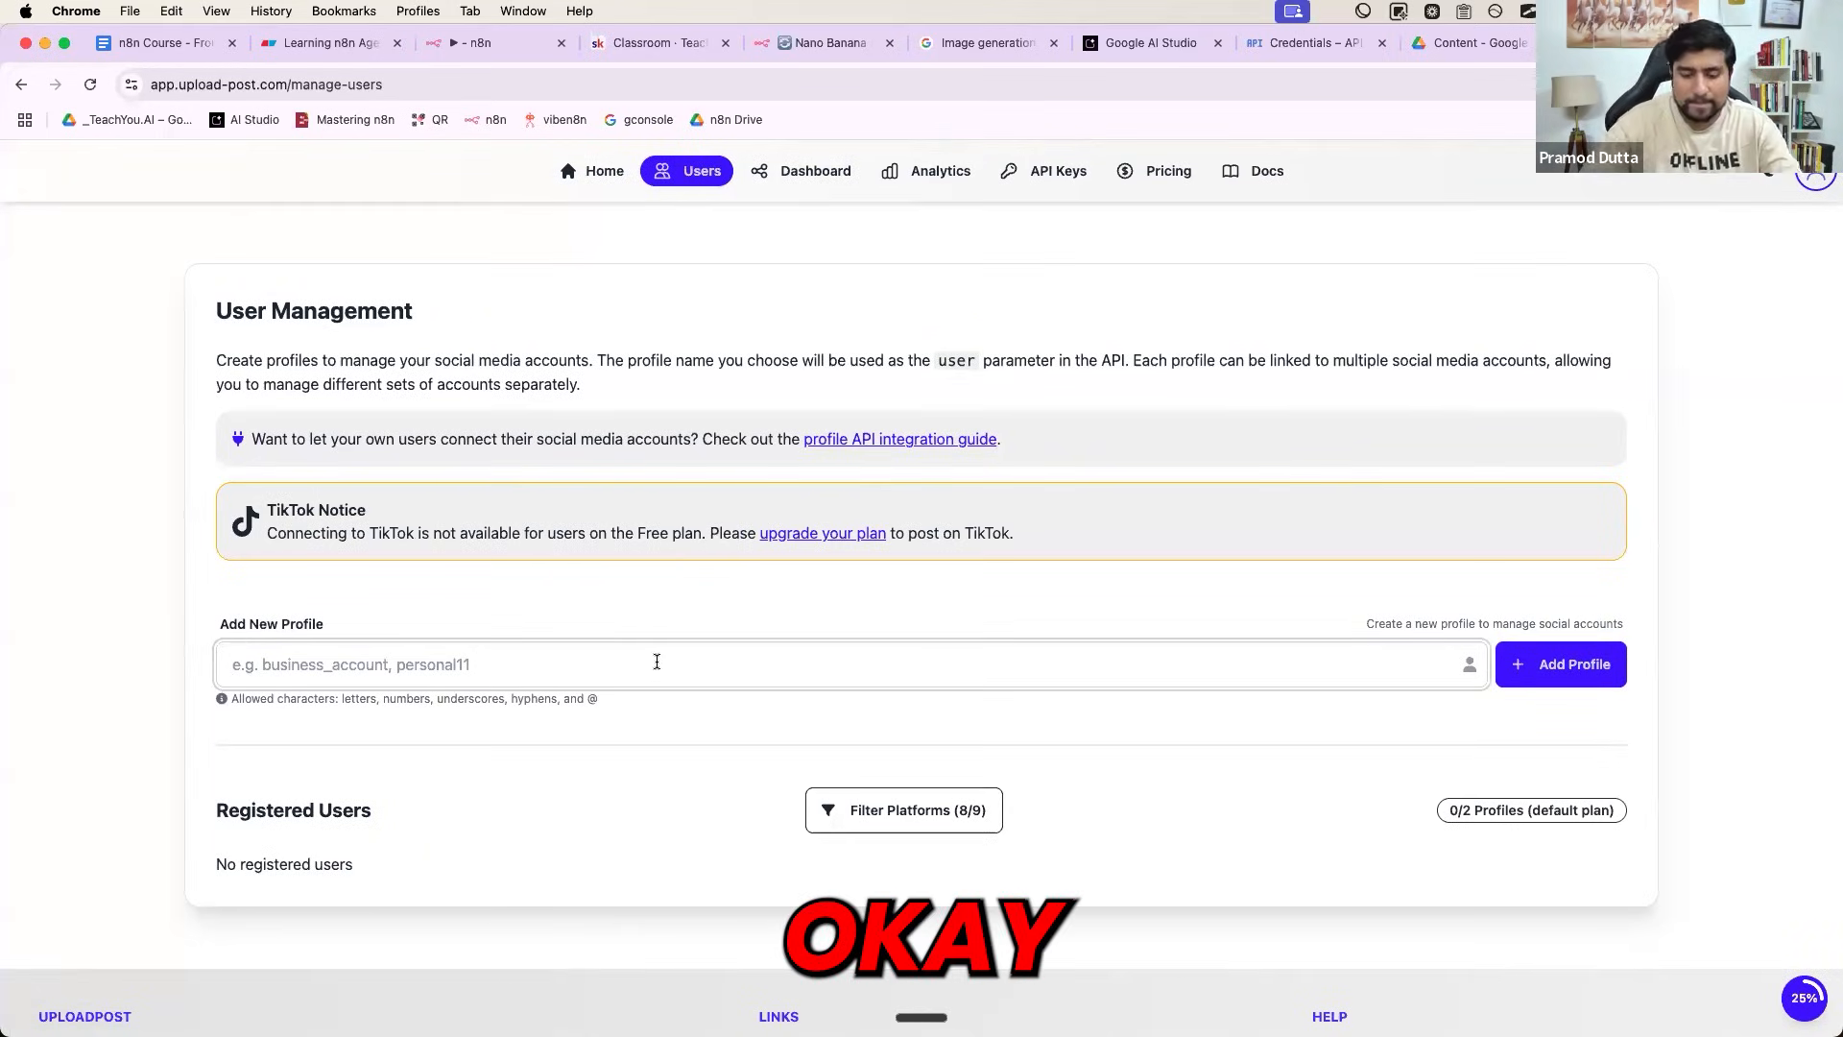
text(thepromode)
key(Return)
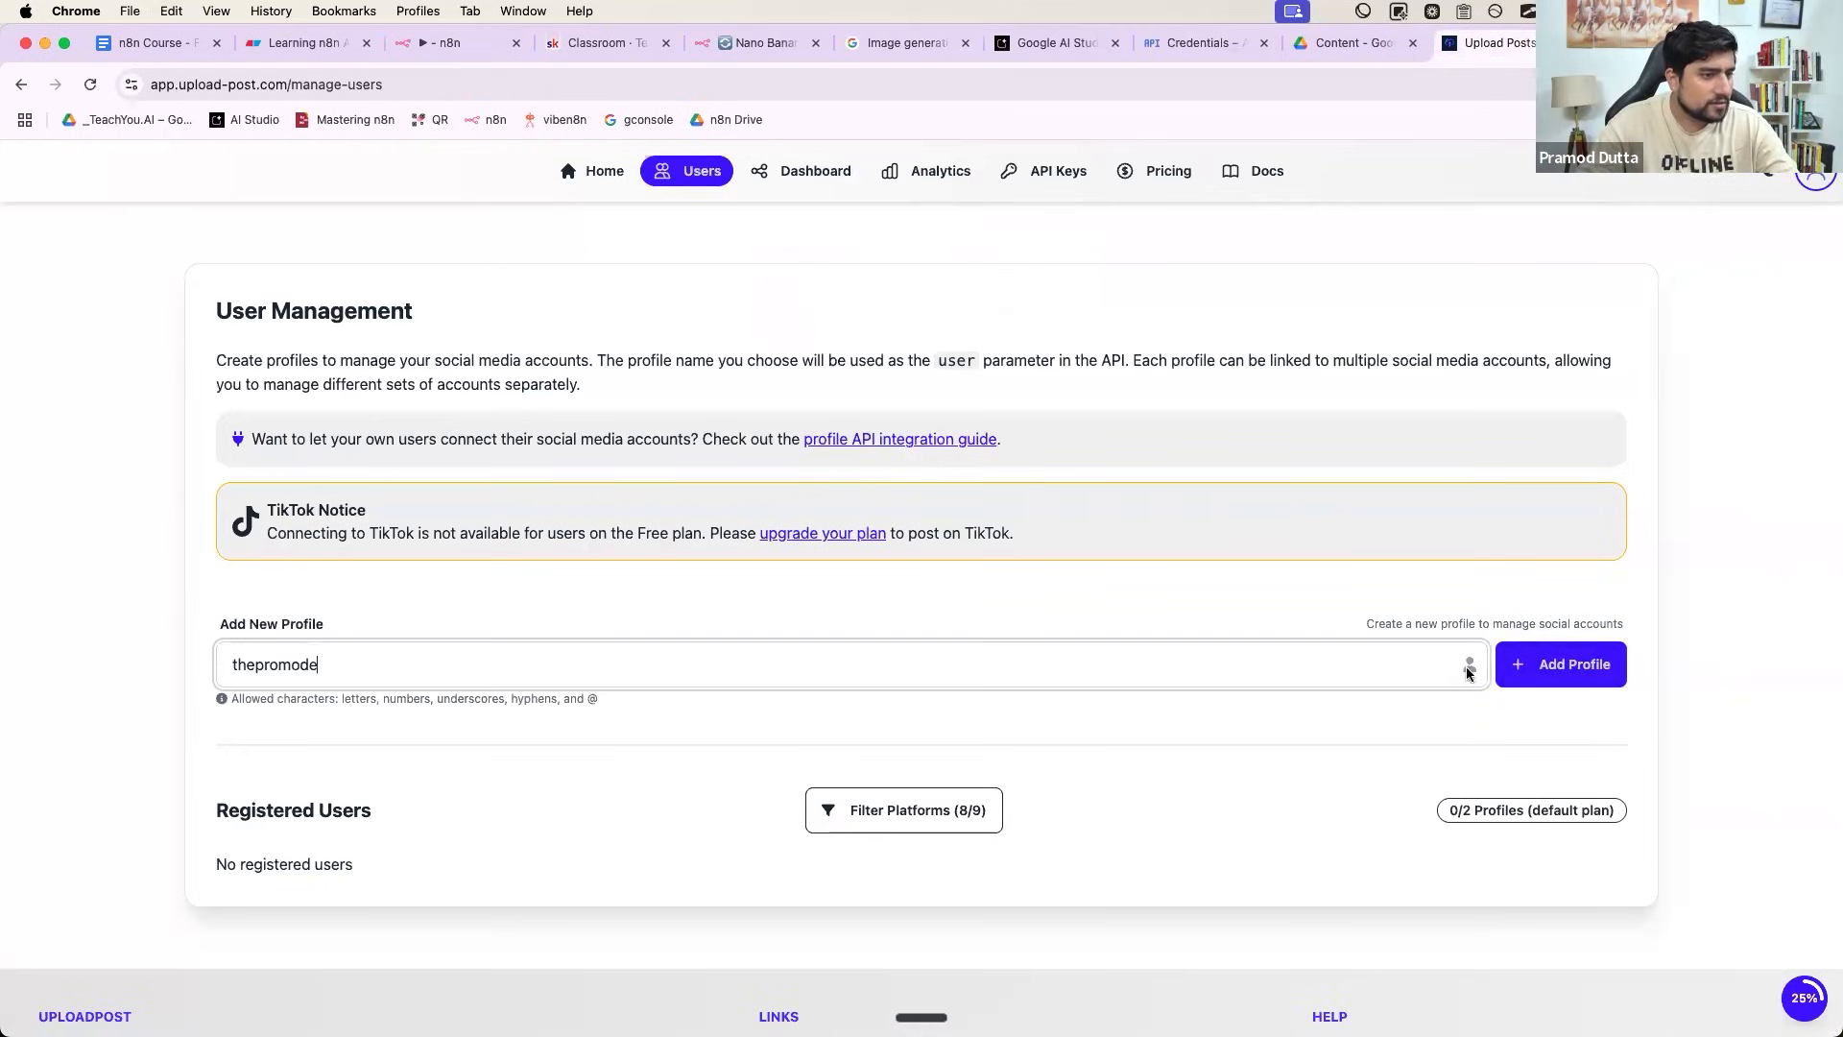
- Request an X connection for the new profile, sign in to X and return to User Management
scroll(693, 477, down, 1)
scroll(670, 670, down, 3)
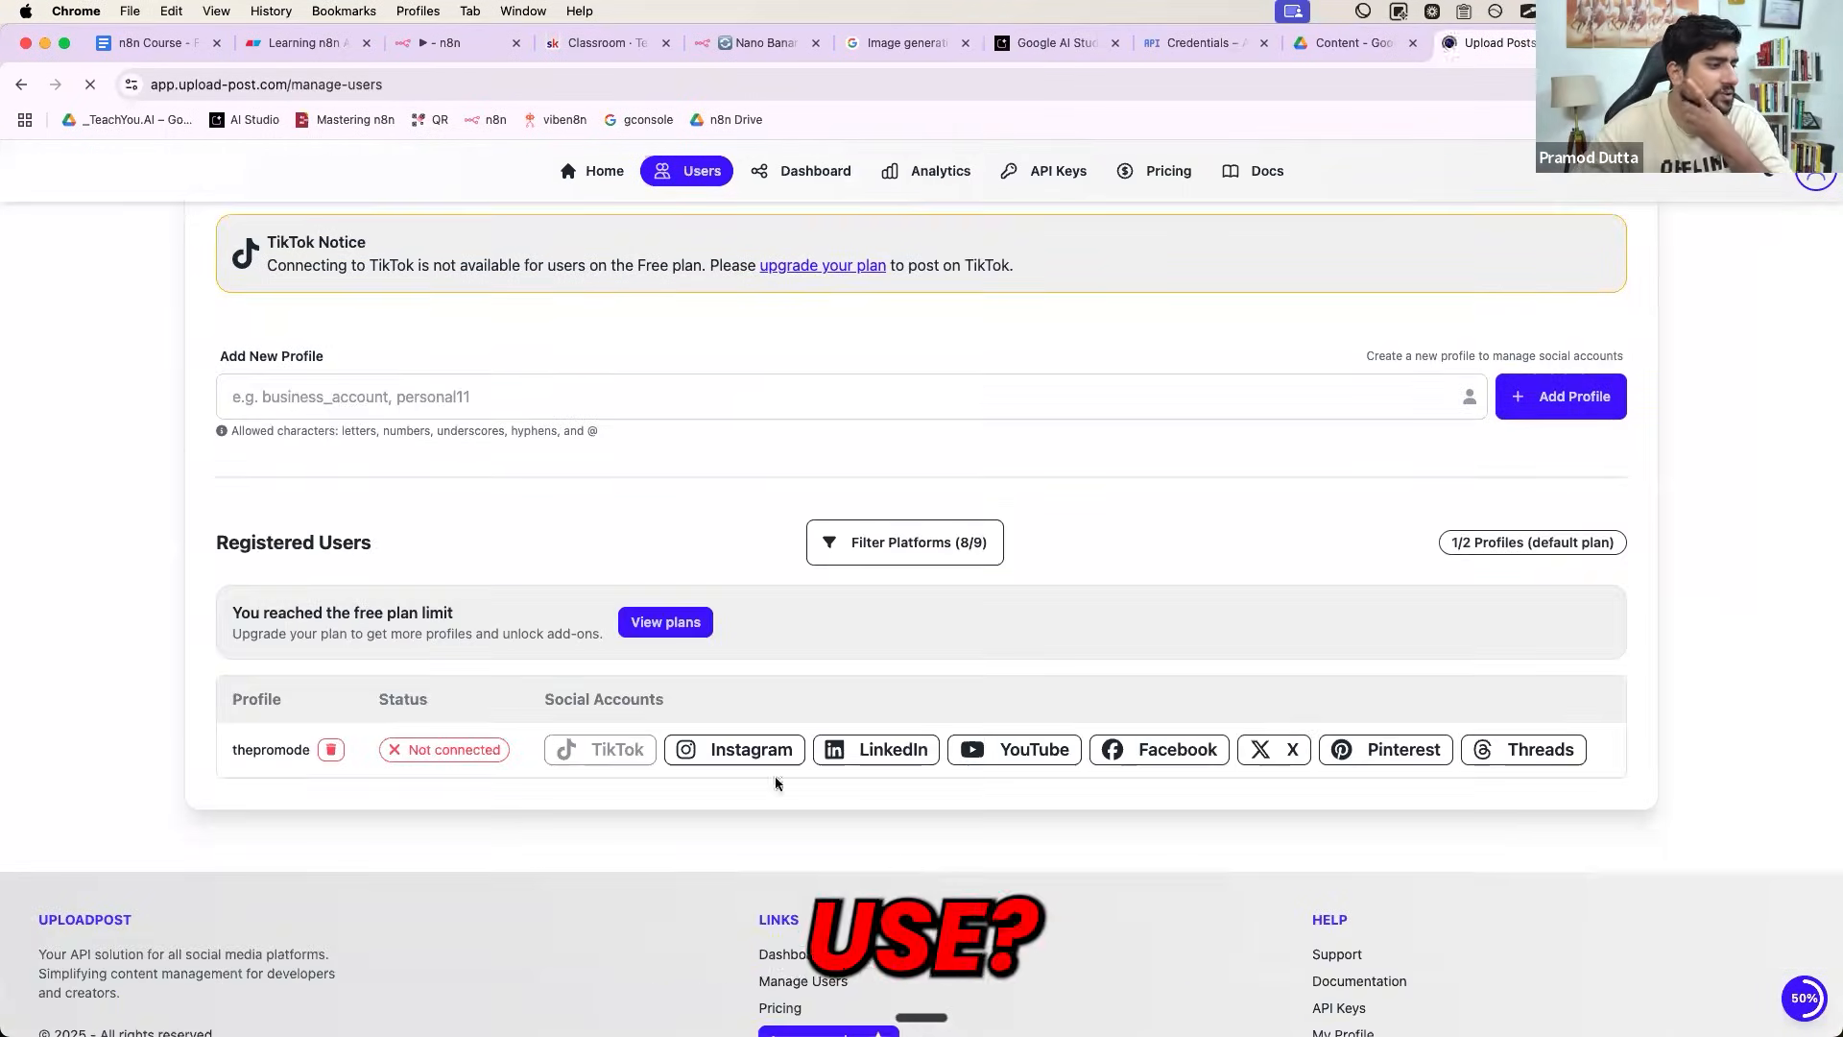
click(1281, 750)
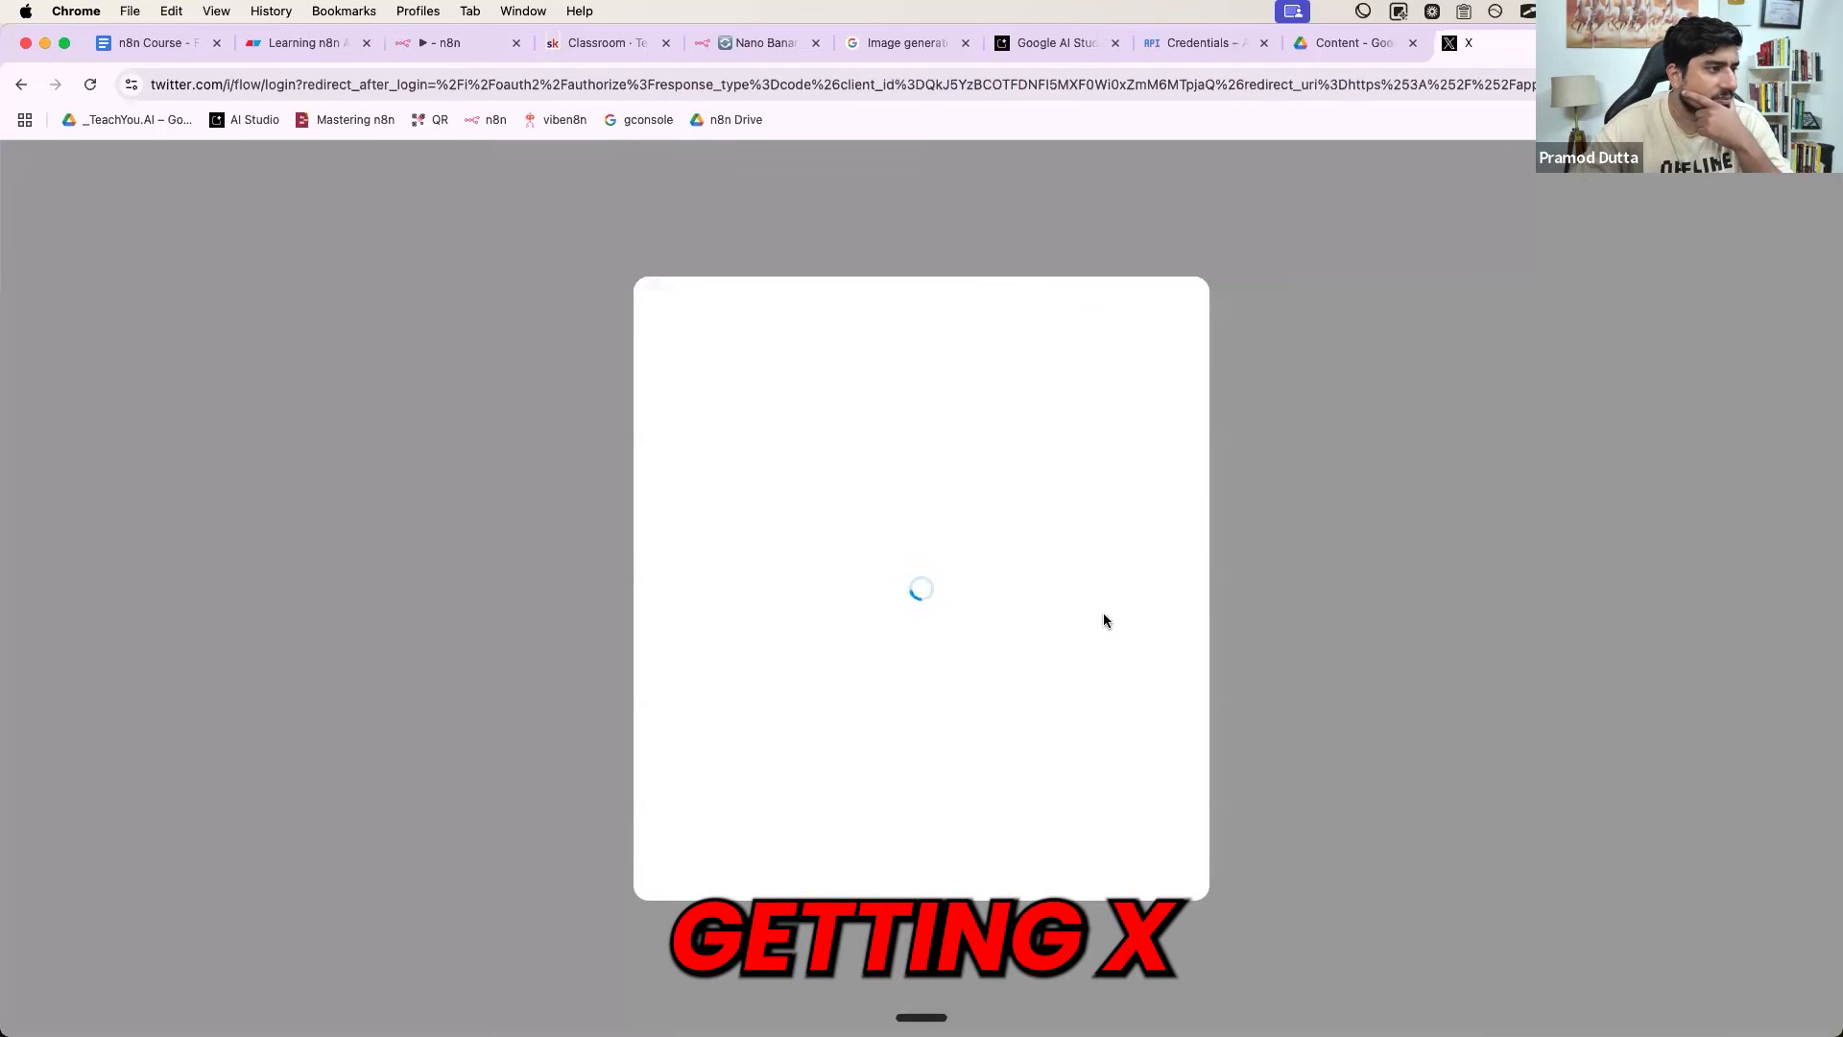
click(1165, 645)
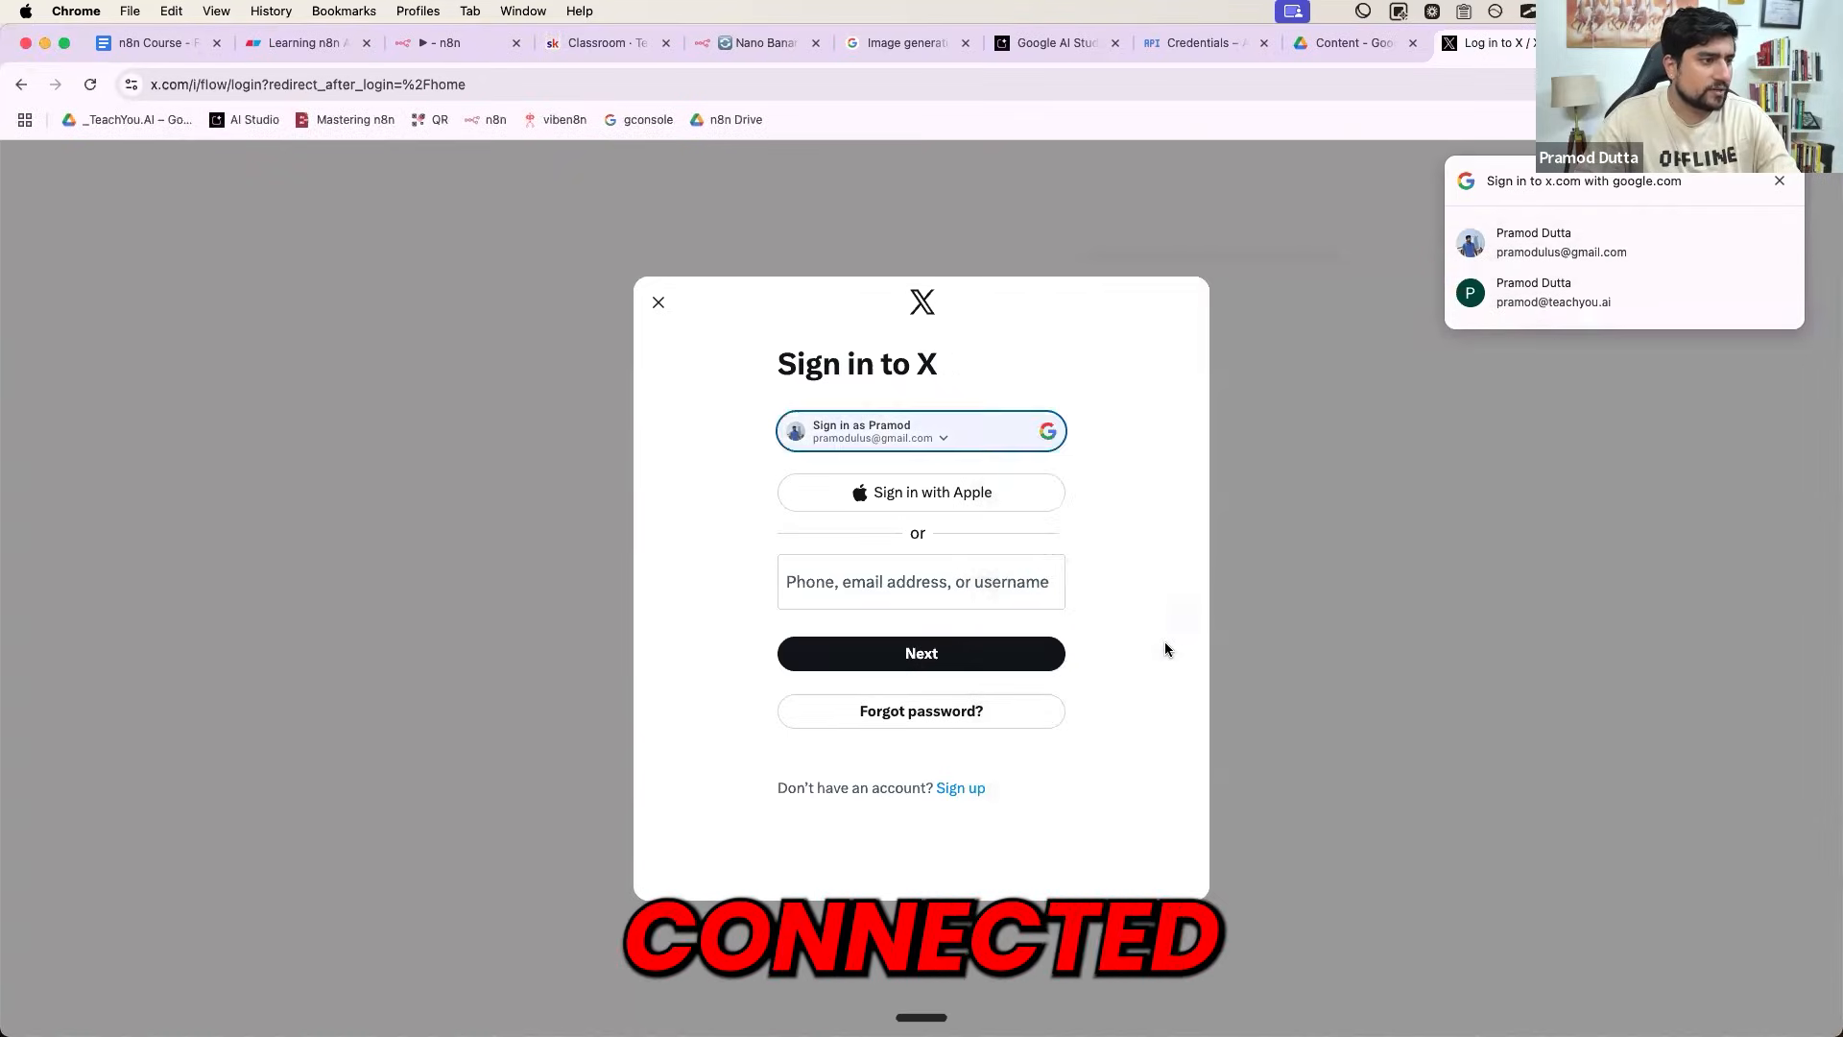
click(1781, 187)
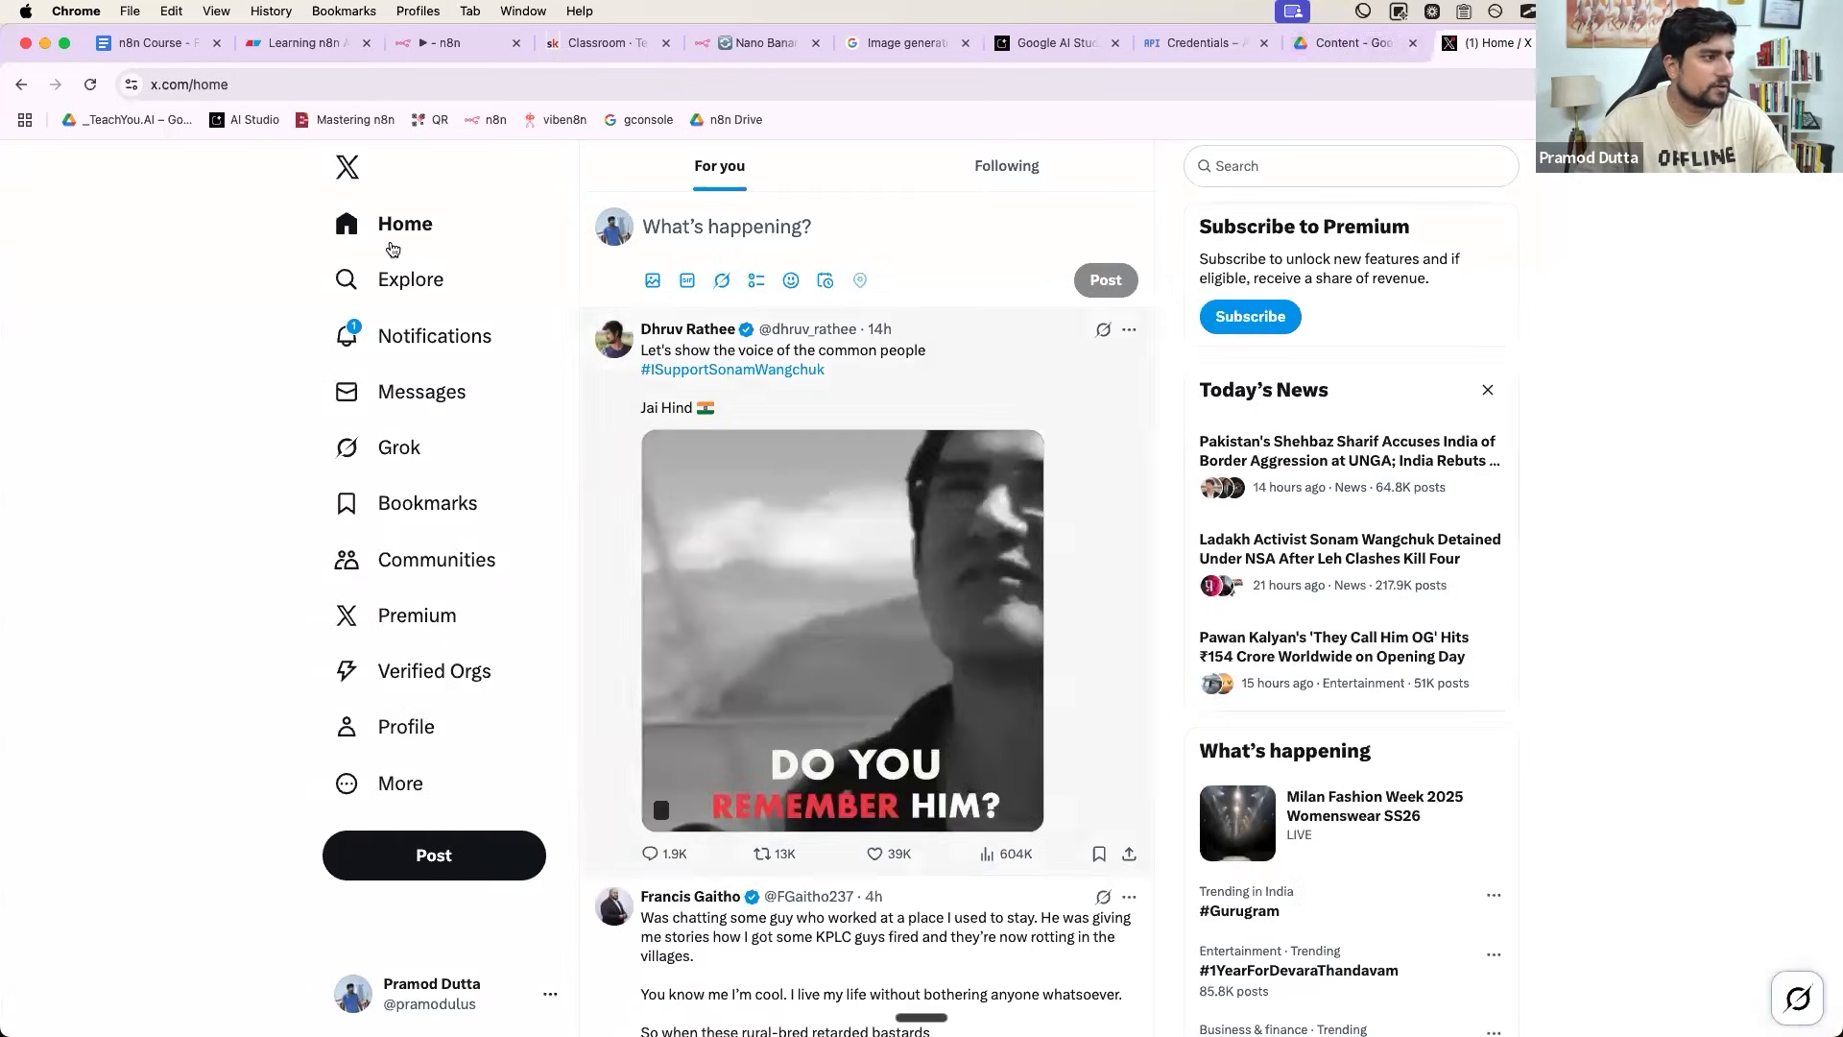
click(21, 85)
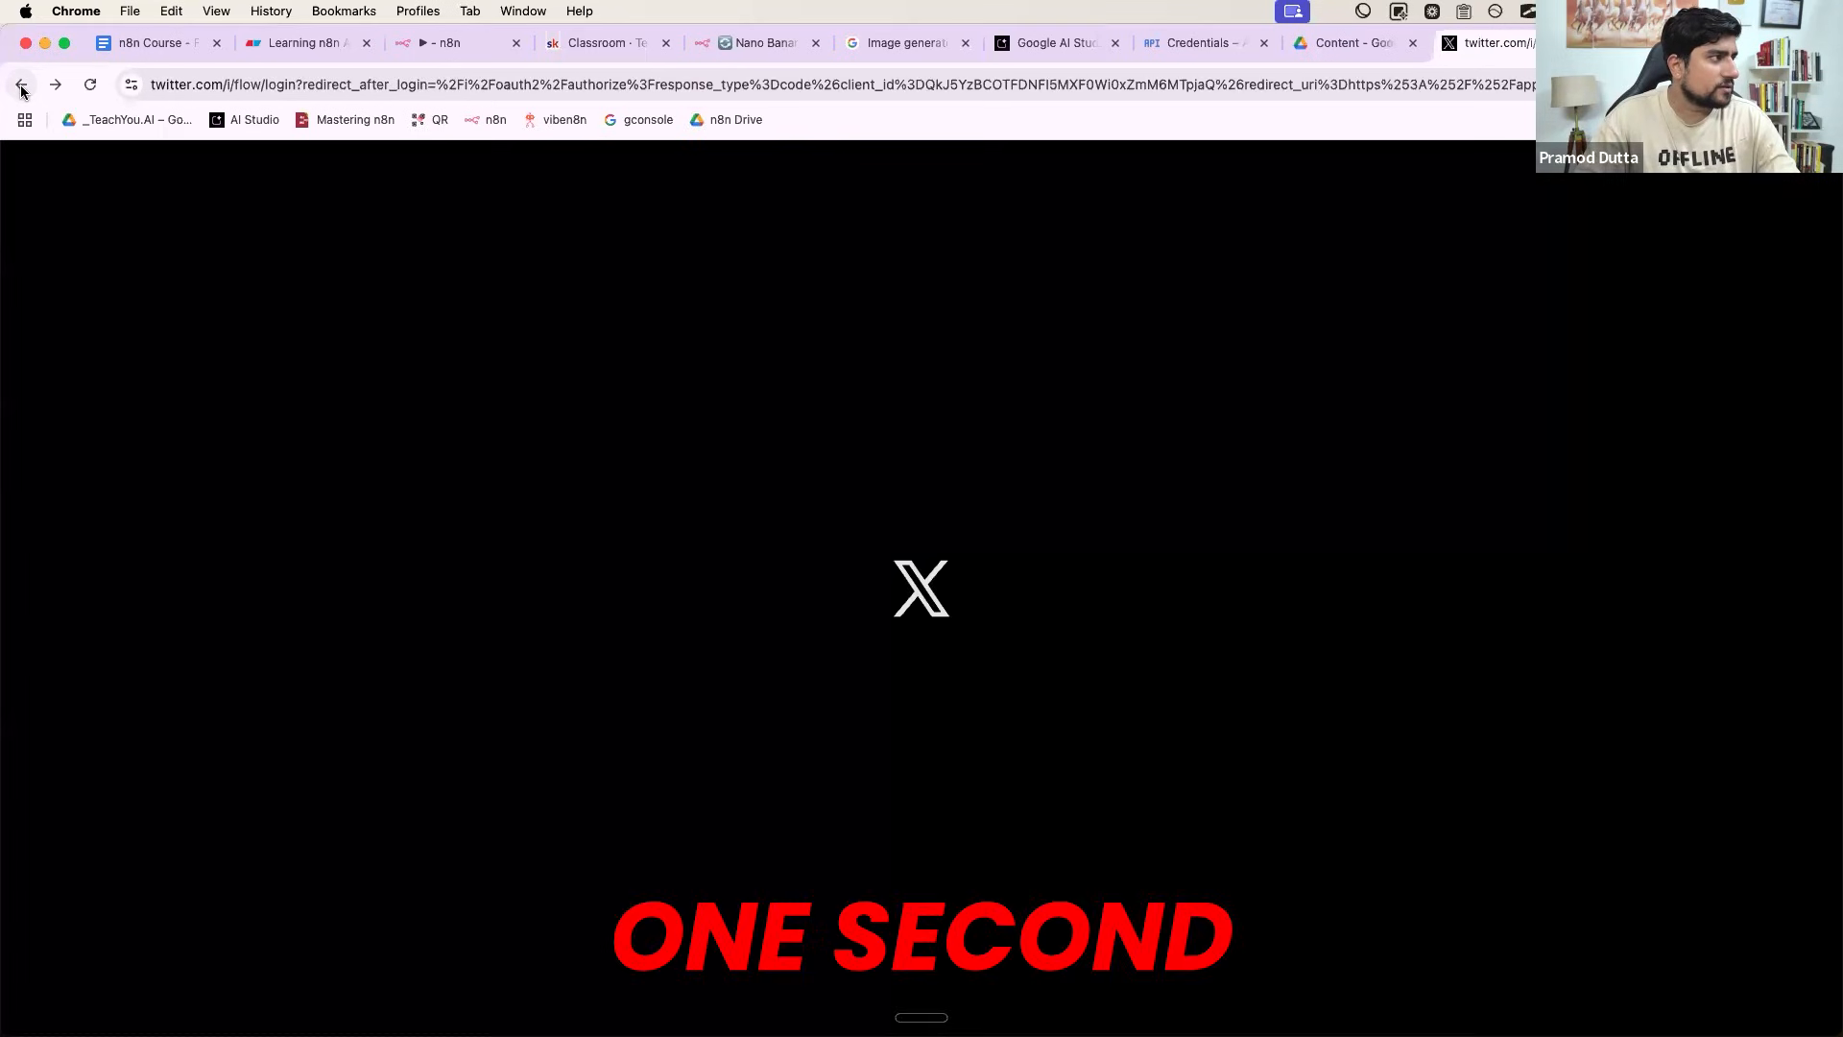
click(22, 85)
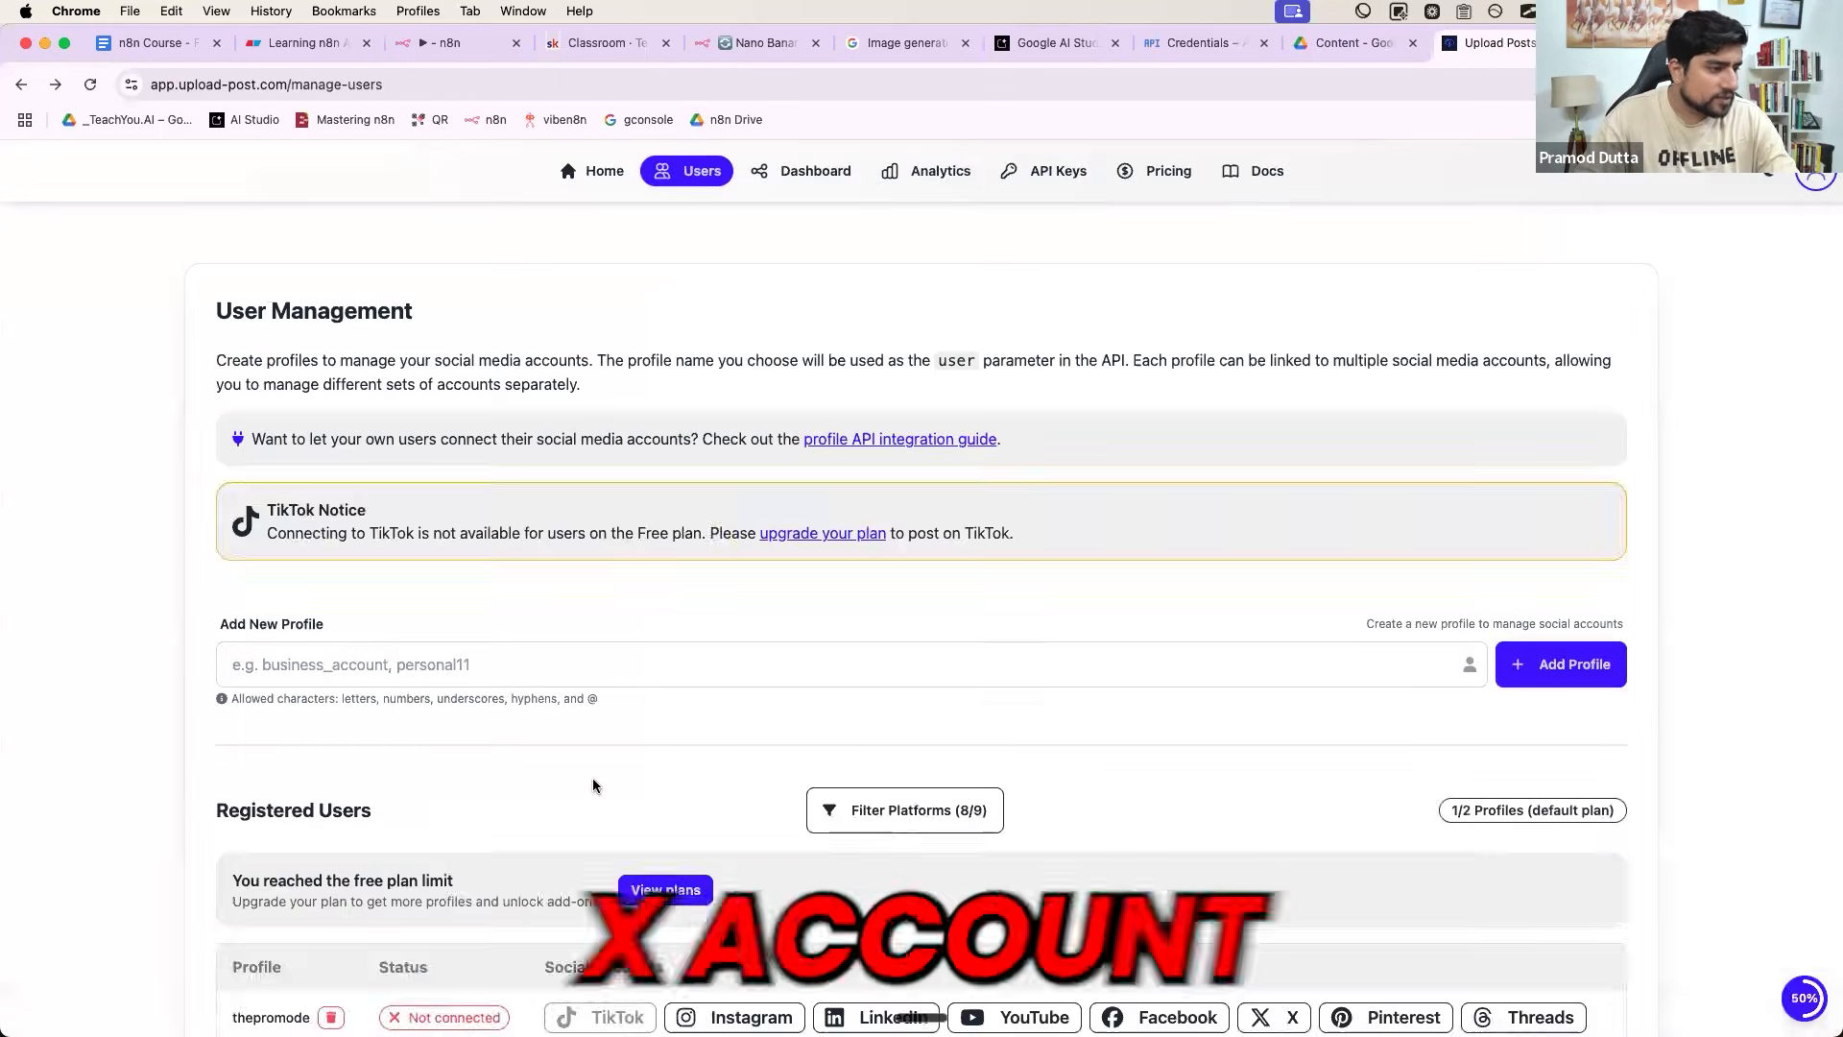
- Connect the signed-in X account to the thepromode profile by authorizing Upload-Post, and check the profile's connection status
scroll(593, 785, down, 3)
click(1277, 743)
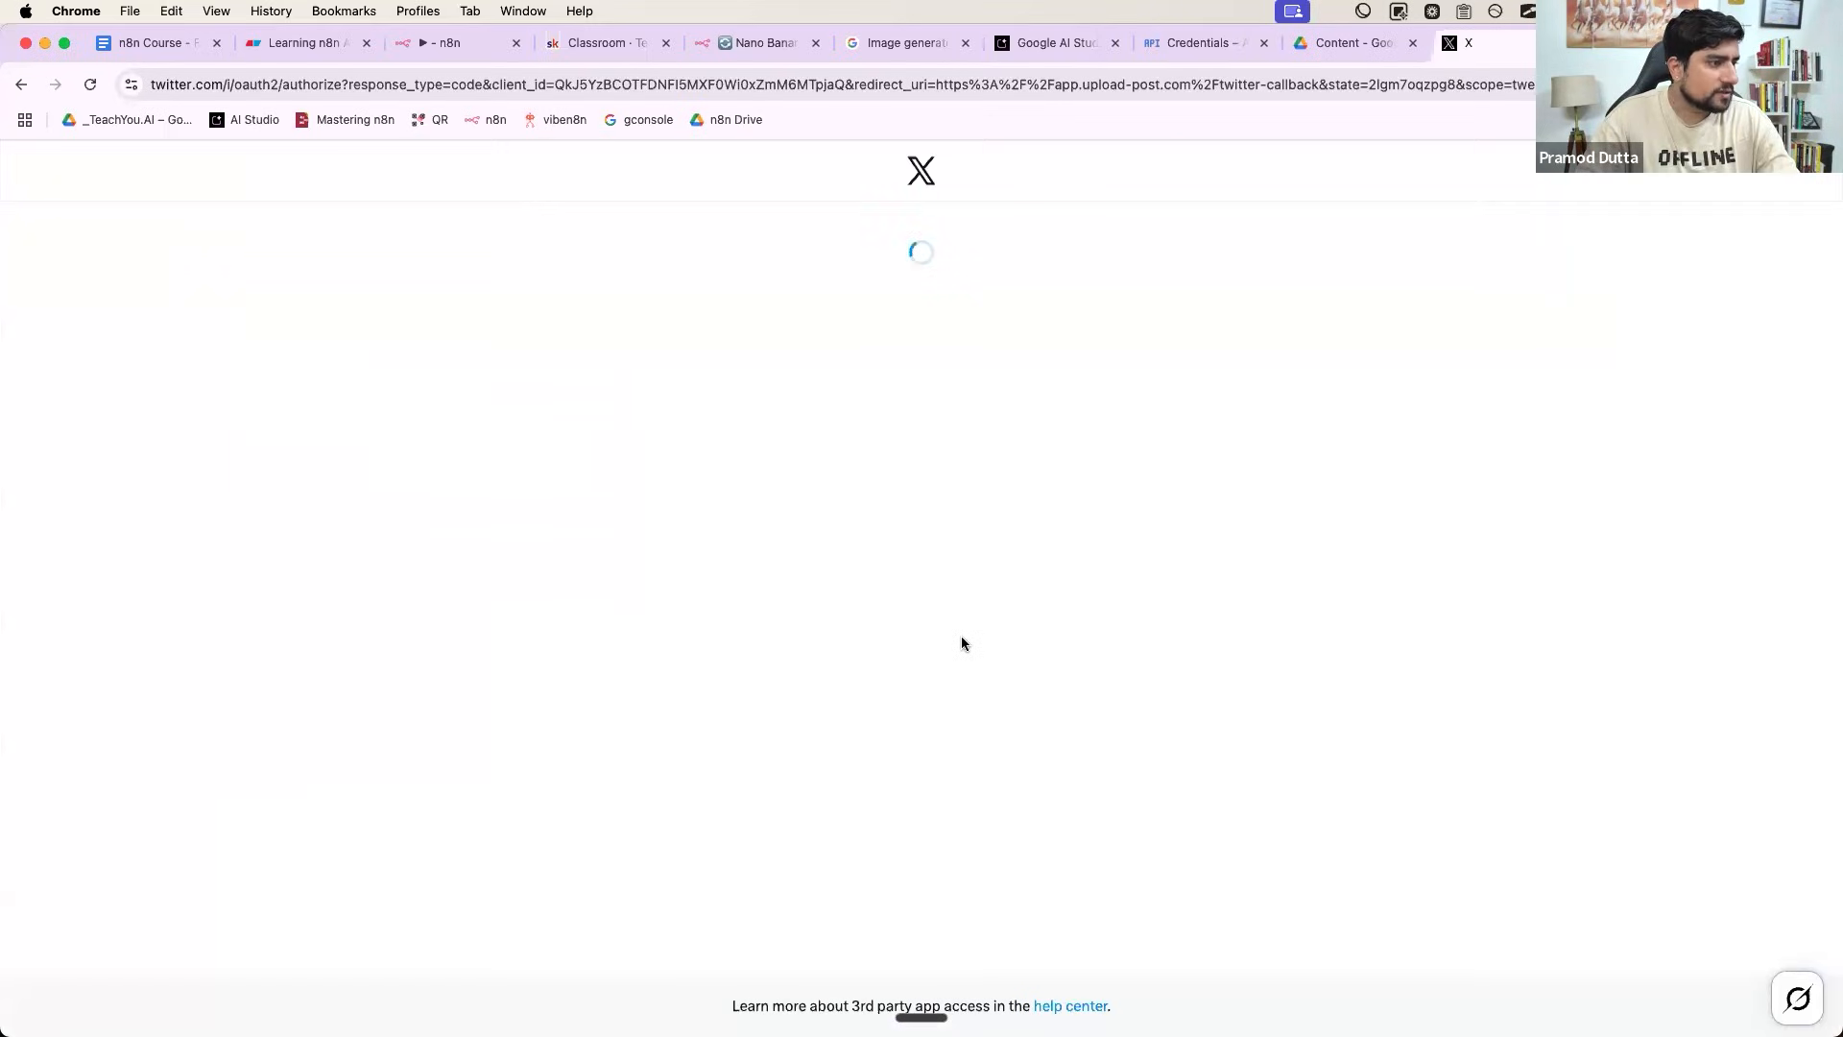
click(710, 608)
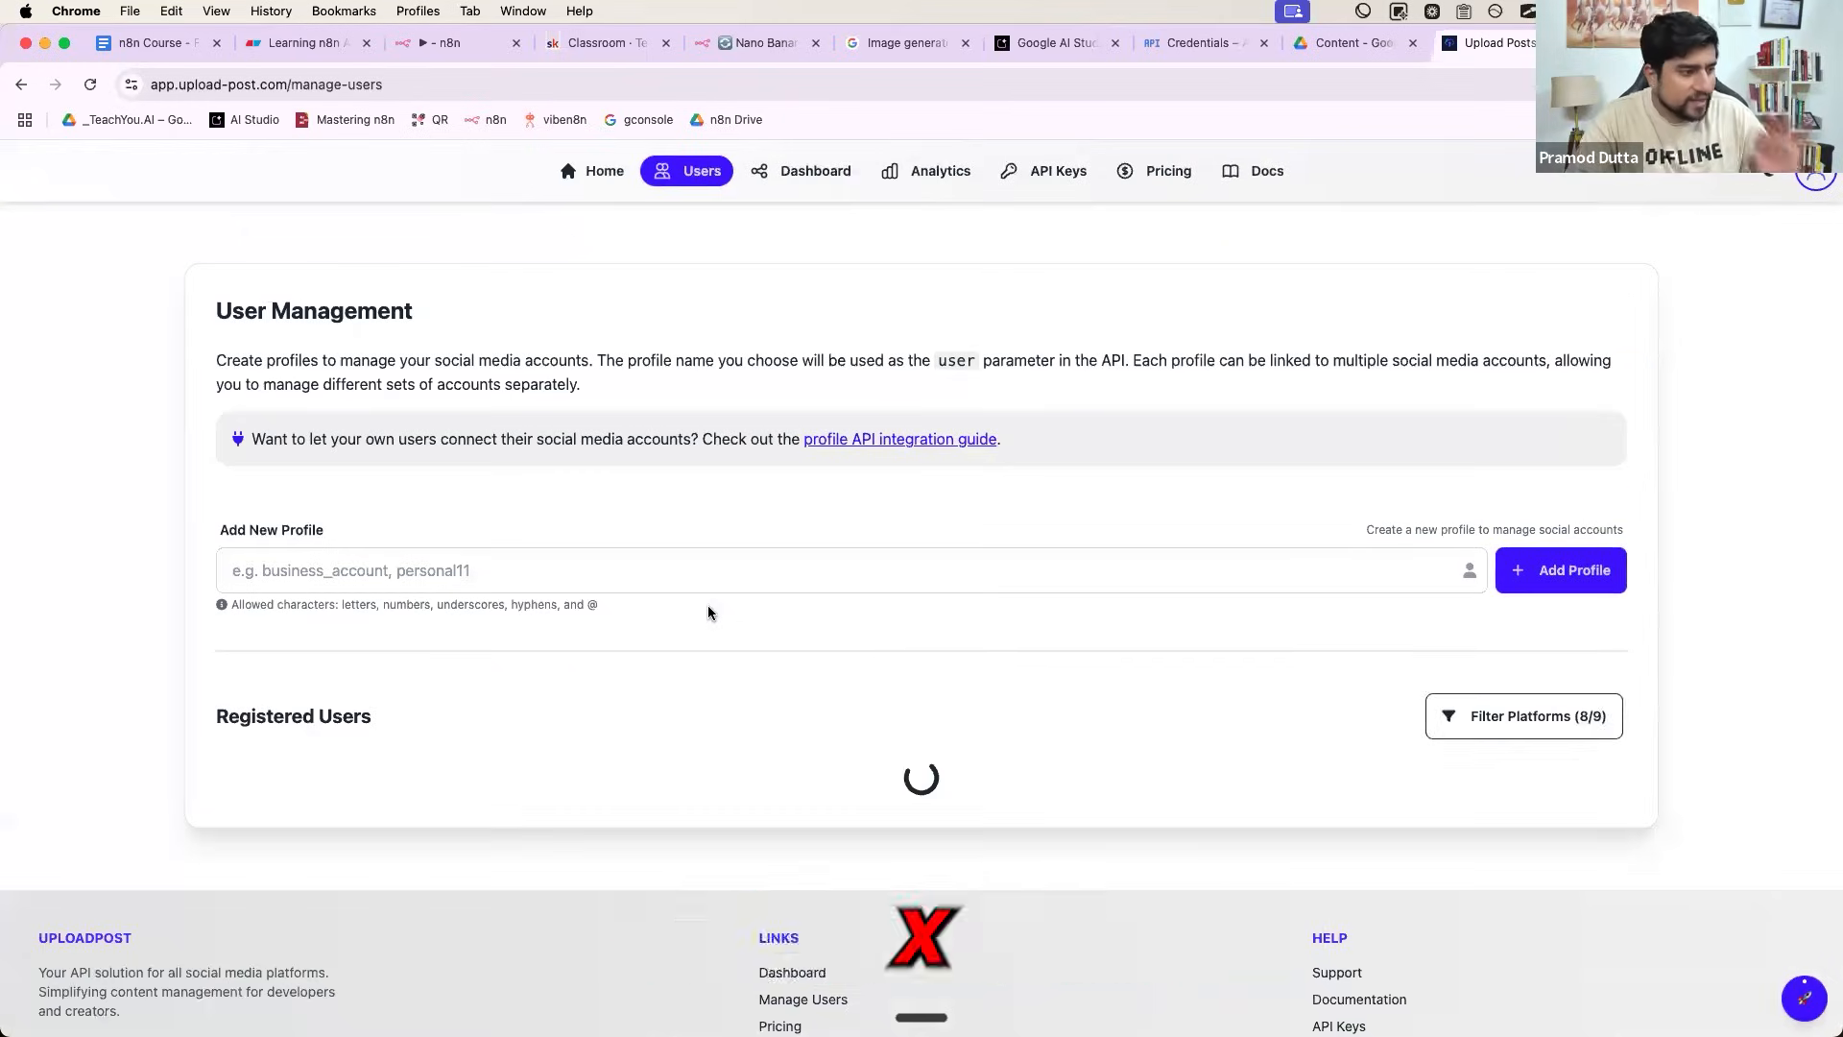
scroll(739, 653, down, 5)
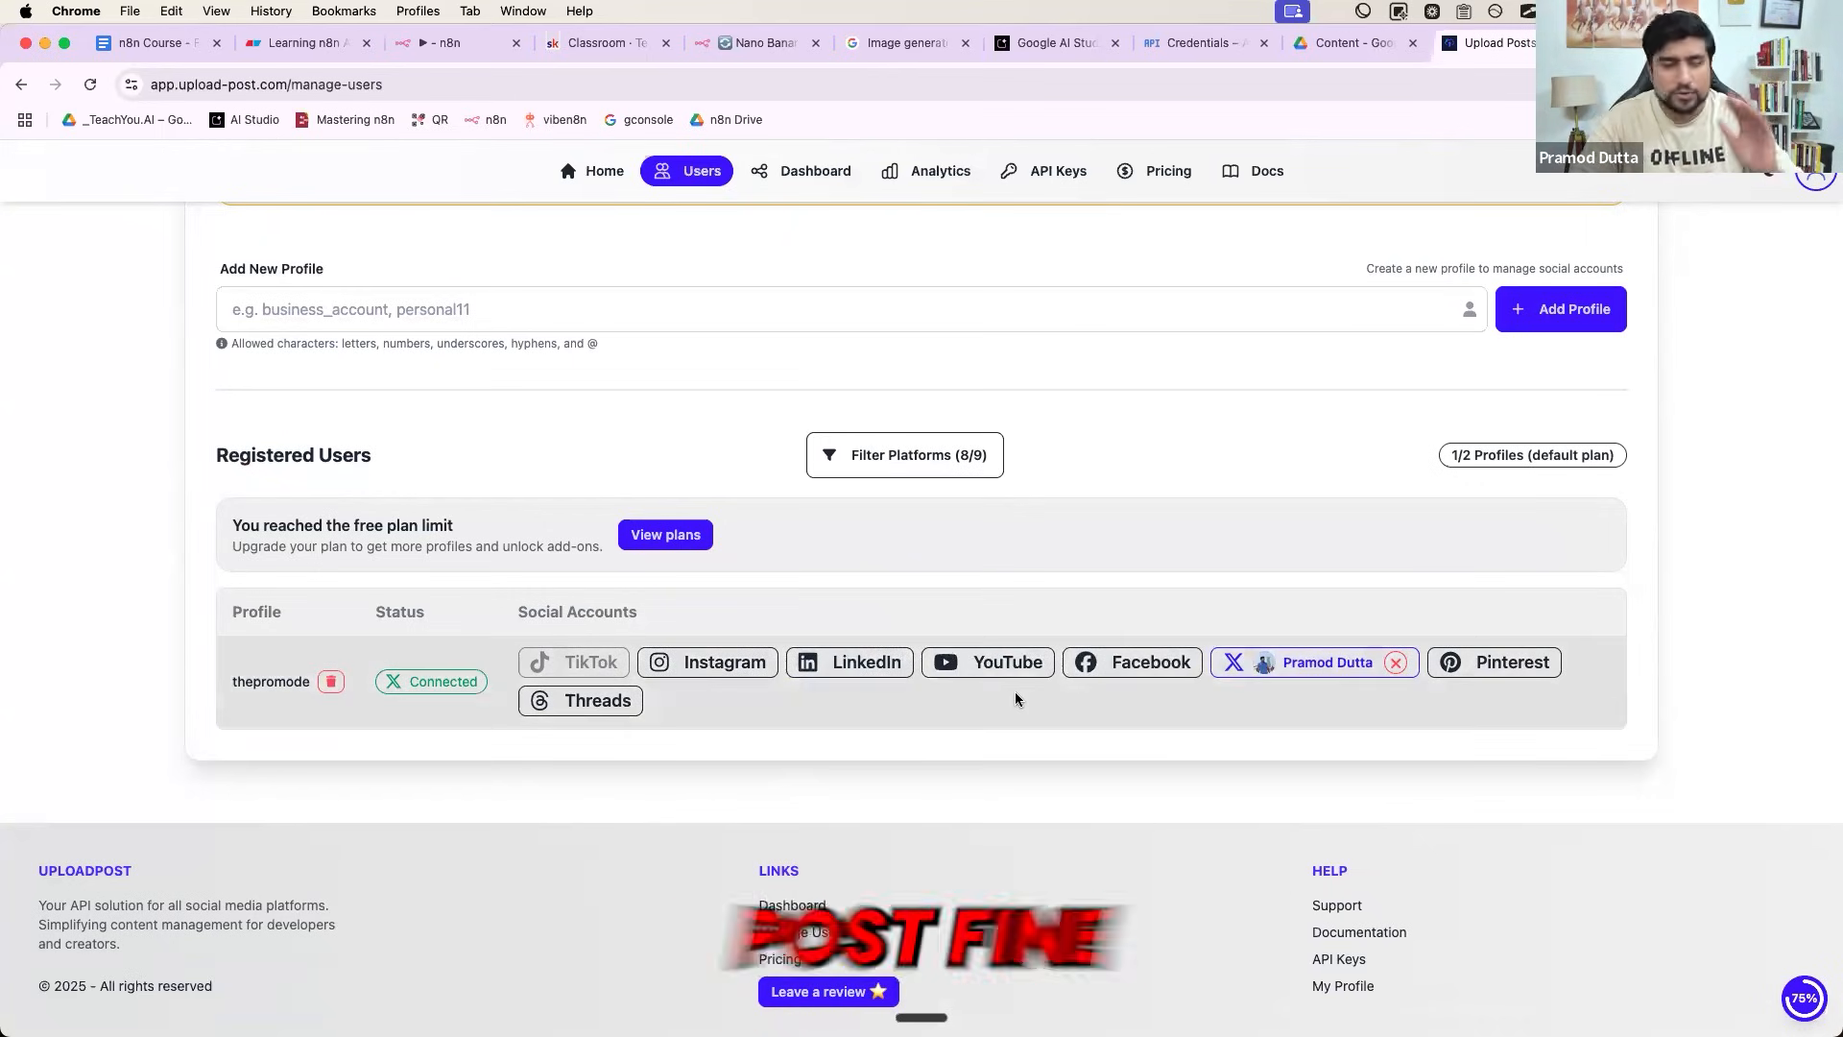
- Switch to the n8n workflow, add an Upload Post node with the Upload photos action after the AI Agent, and start a new credential
click(452, 42)
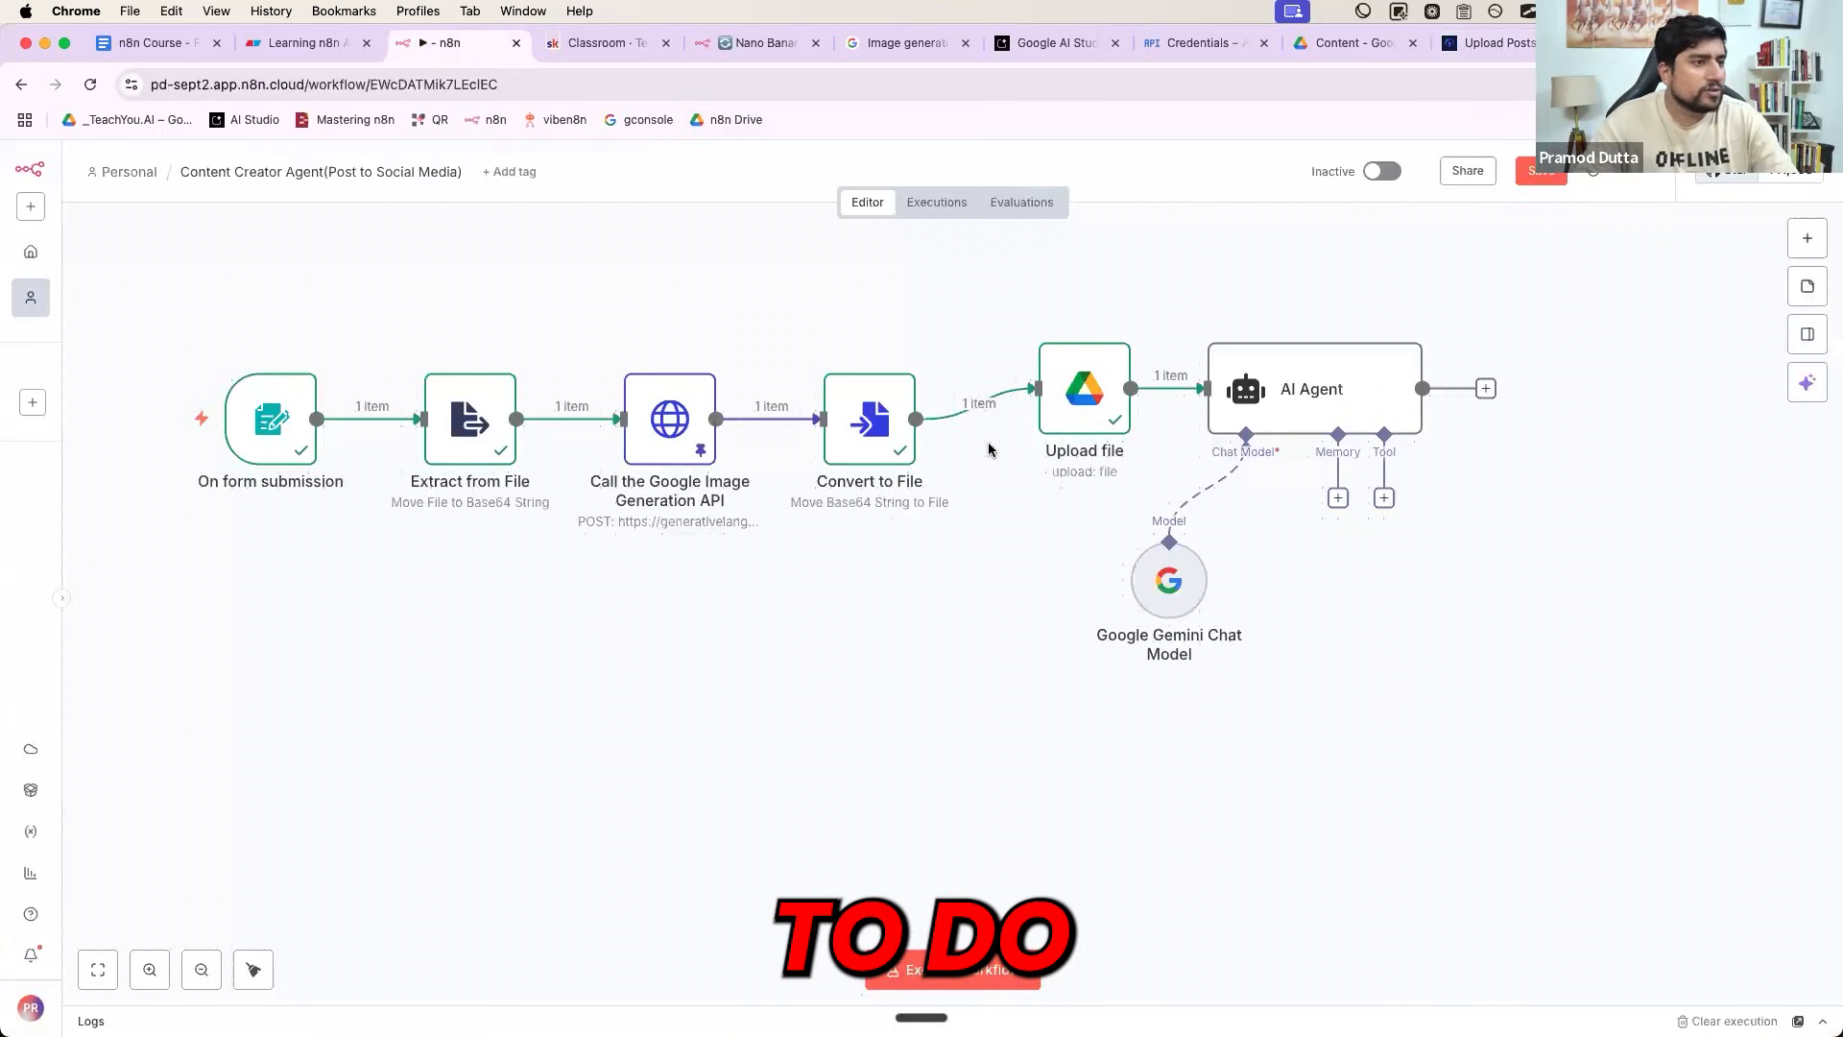
scroll(1264, 538, right, 3)
click(1345, 399)
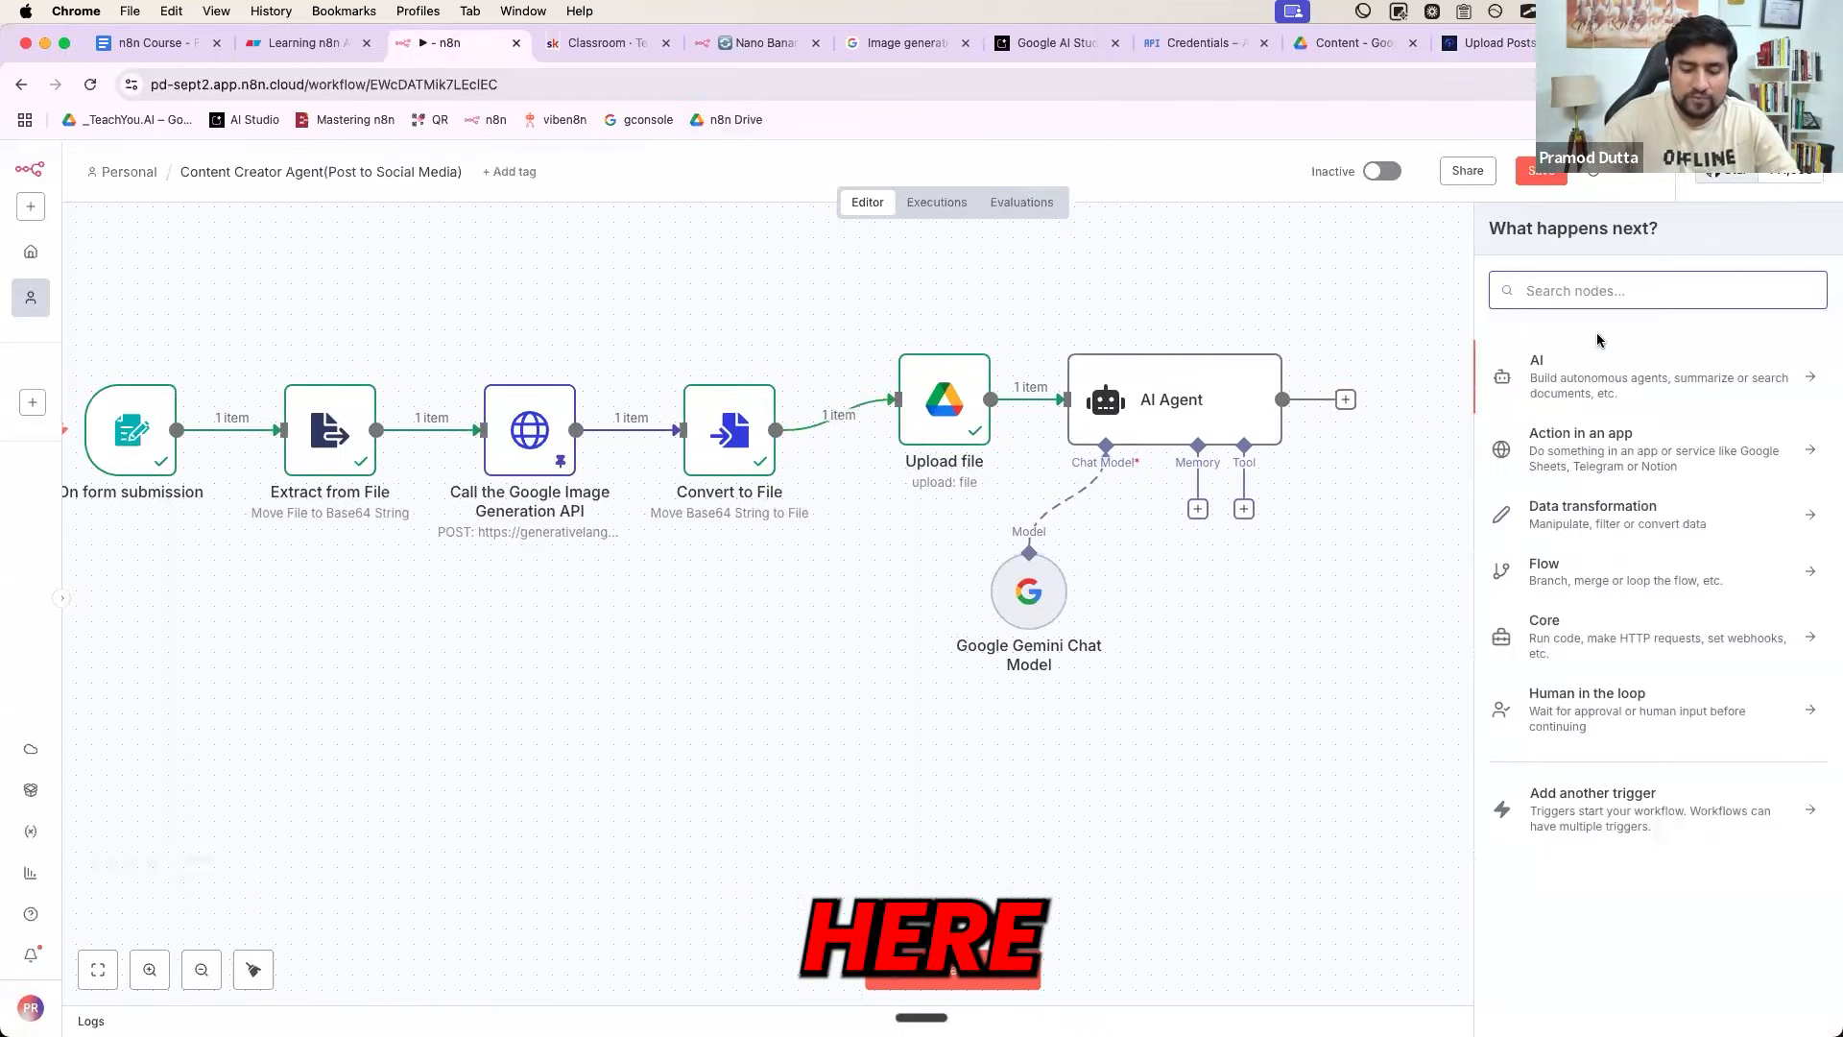
text(upload)
click(1598, 382)
click(1777, 303)
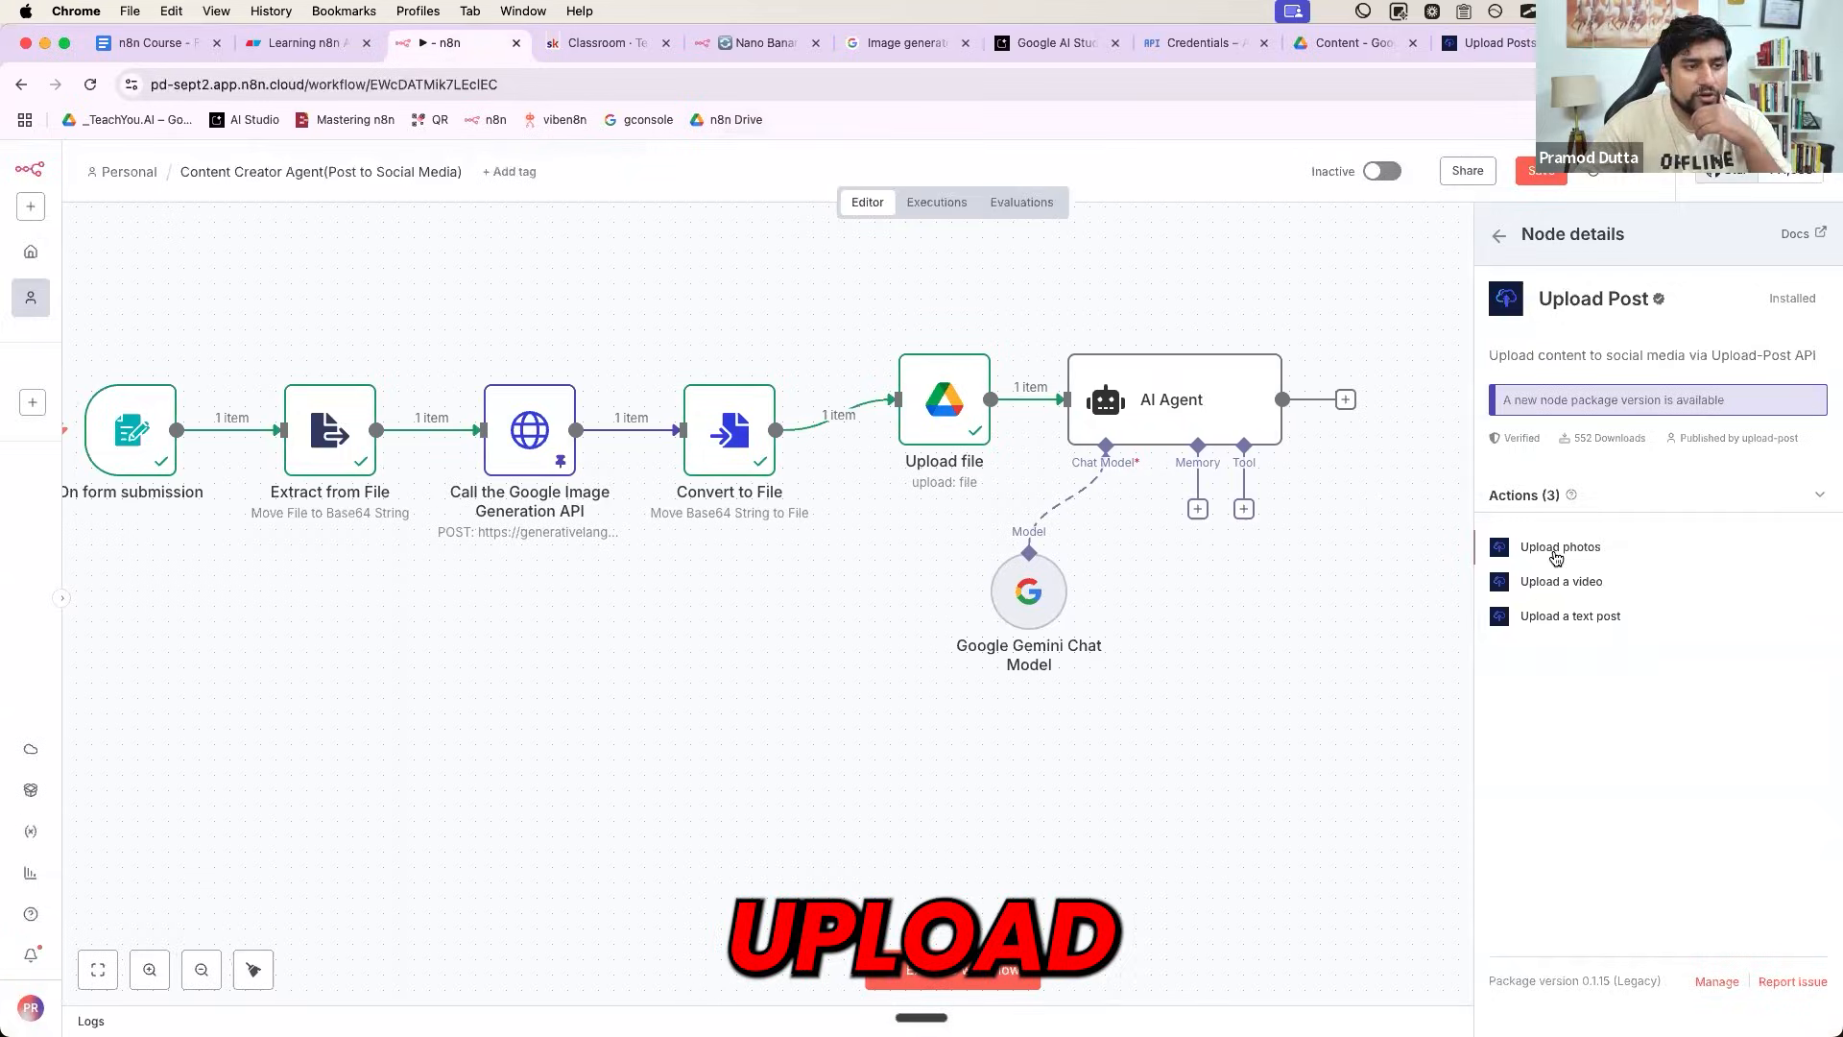
click(1559, 547)
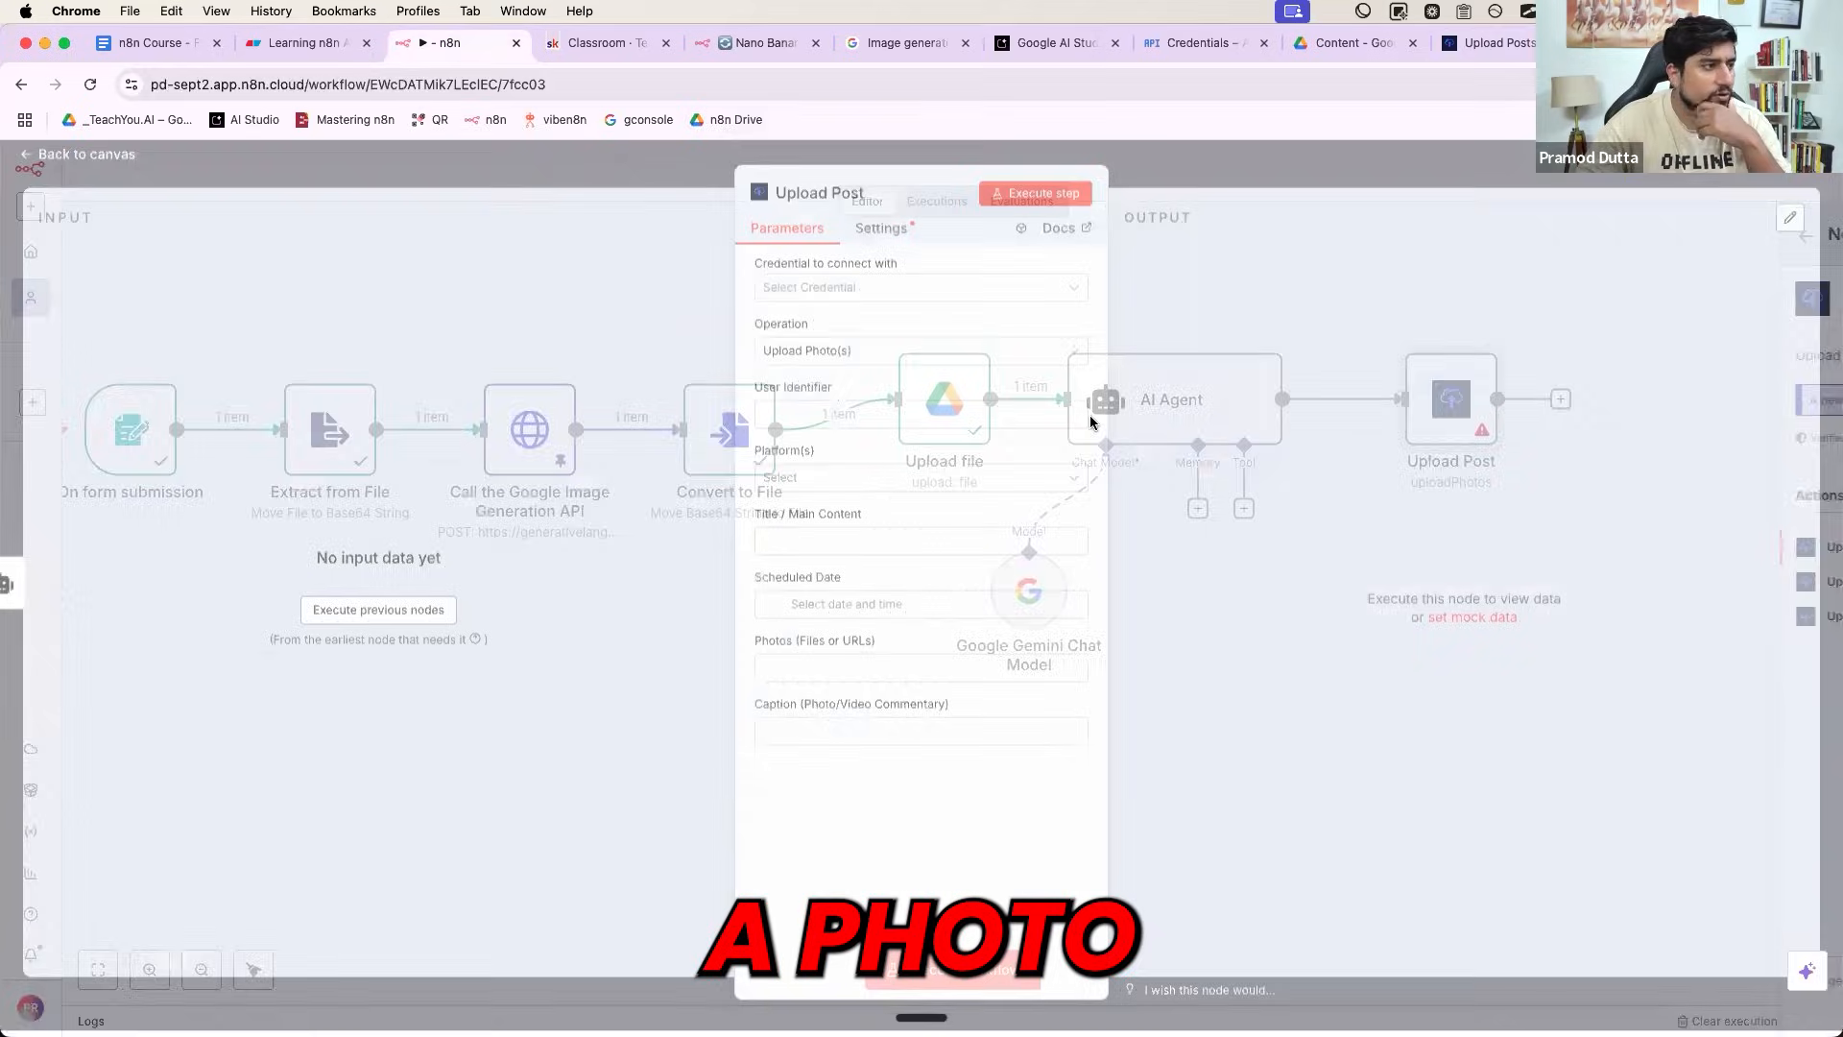
click(847, 294)
click(844, 327)
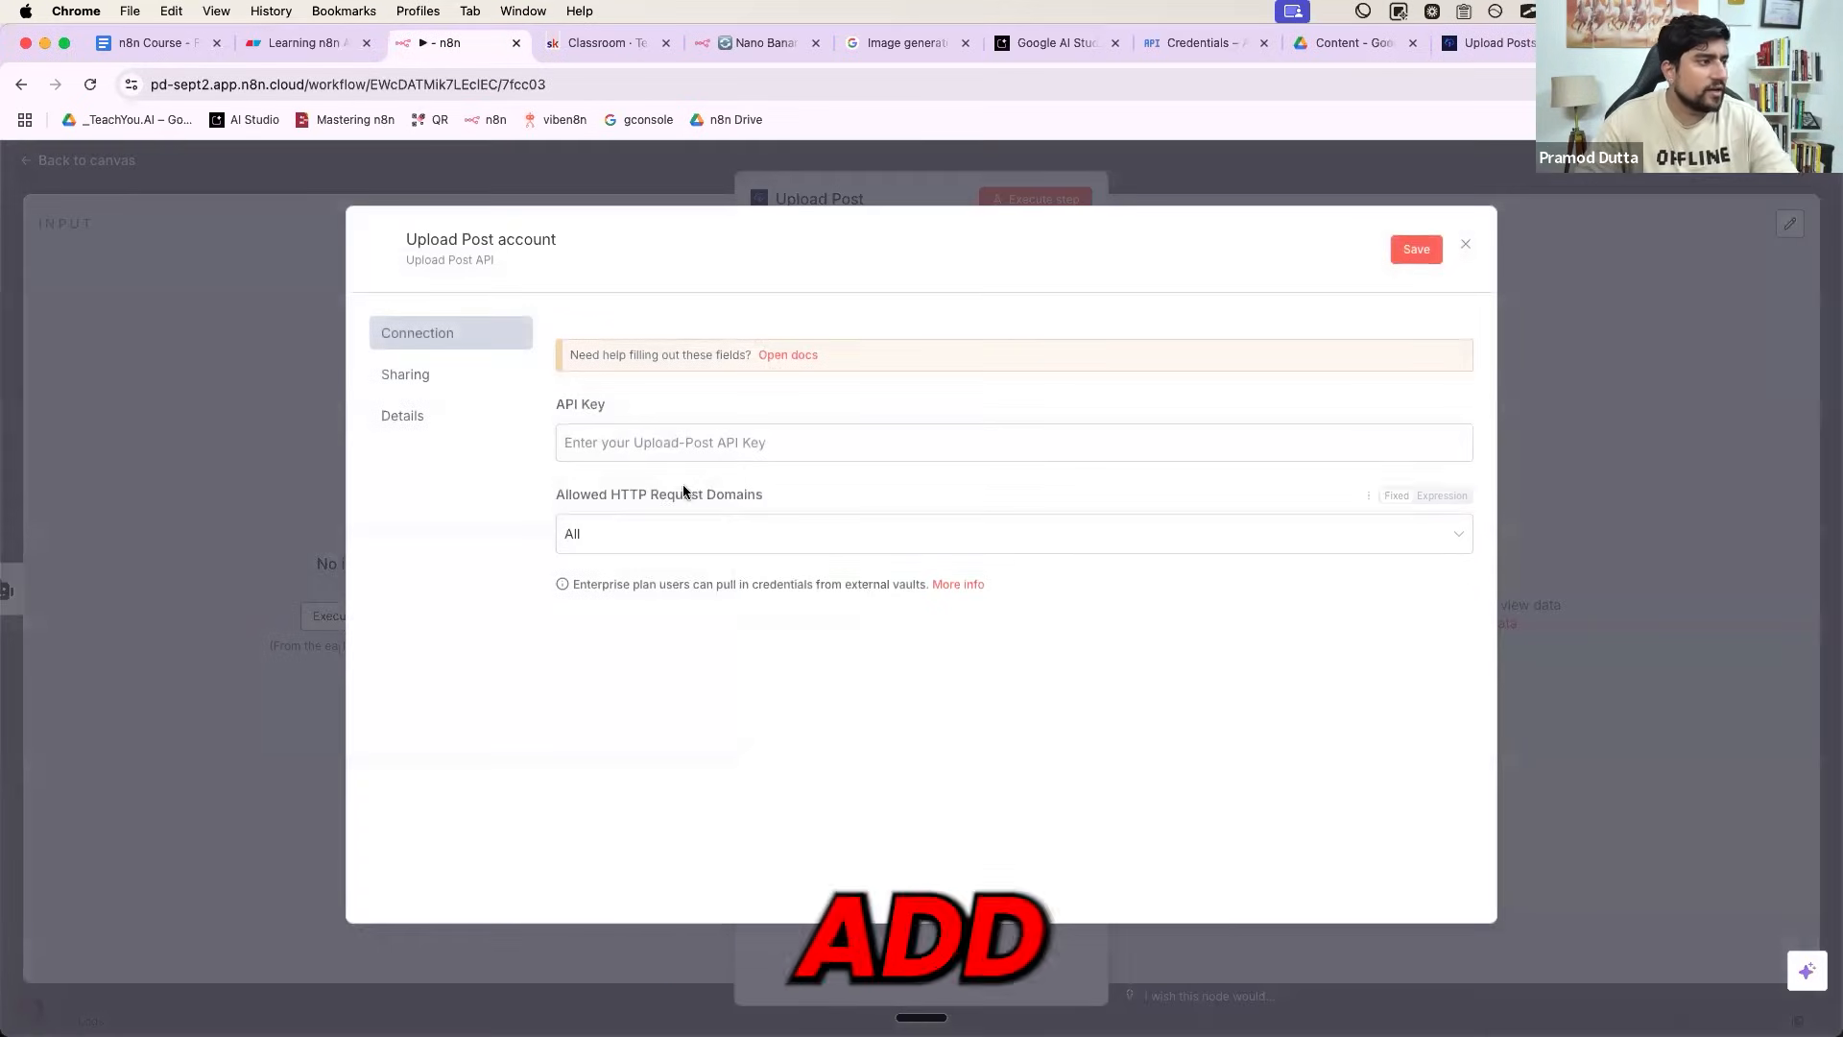
click(662, 443)
key(super+shift+v)
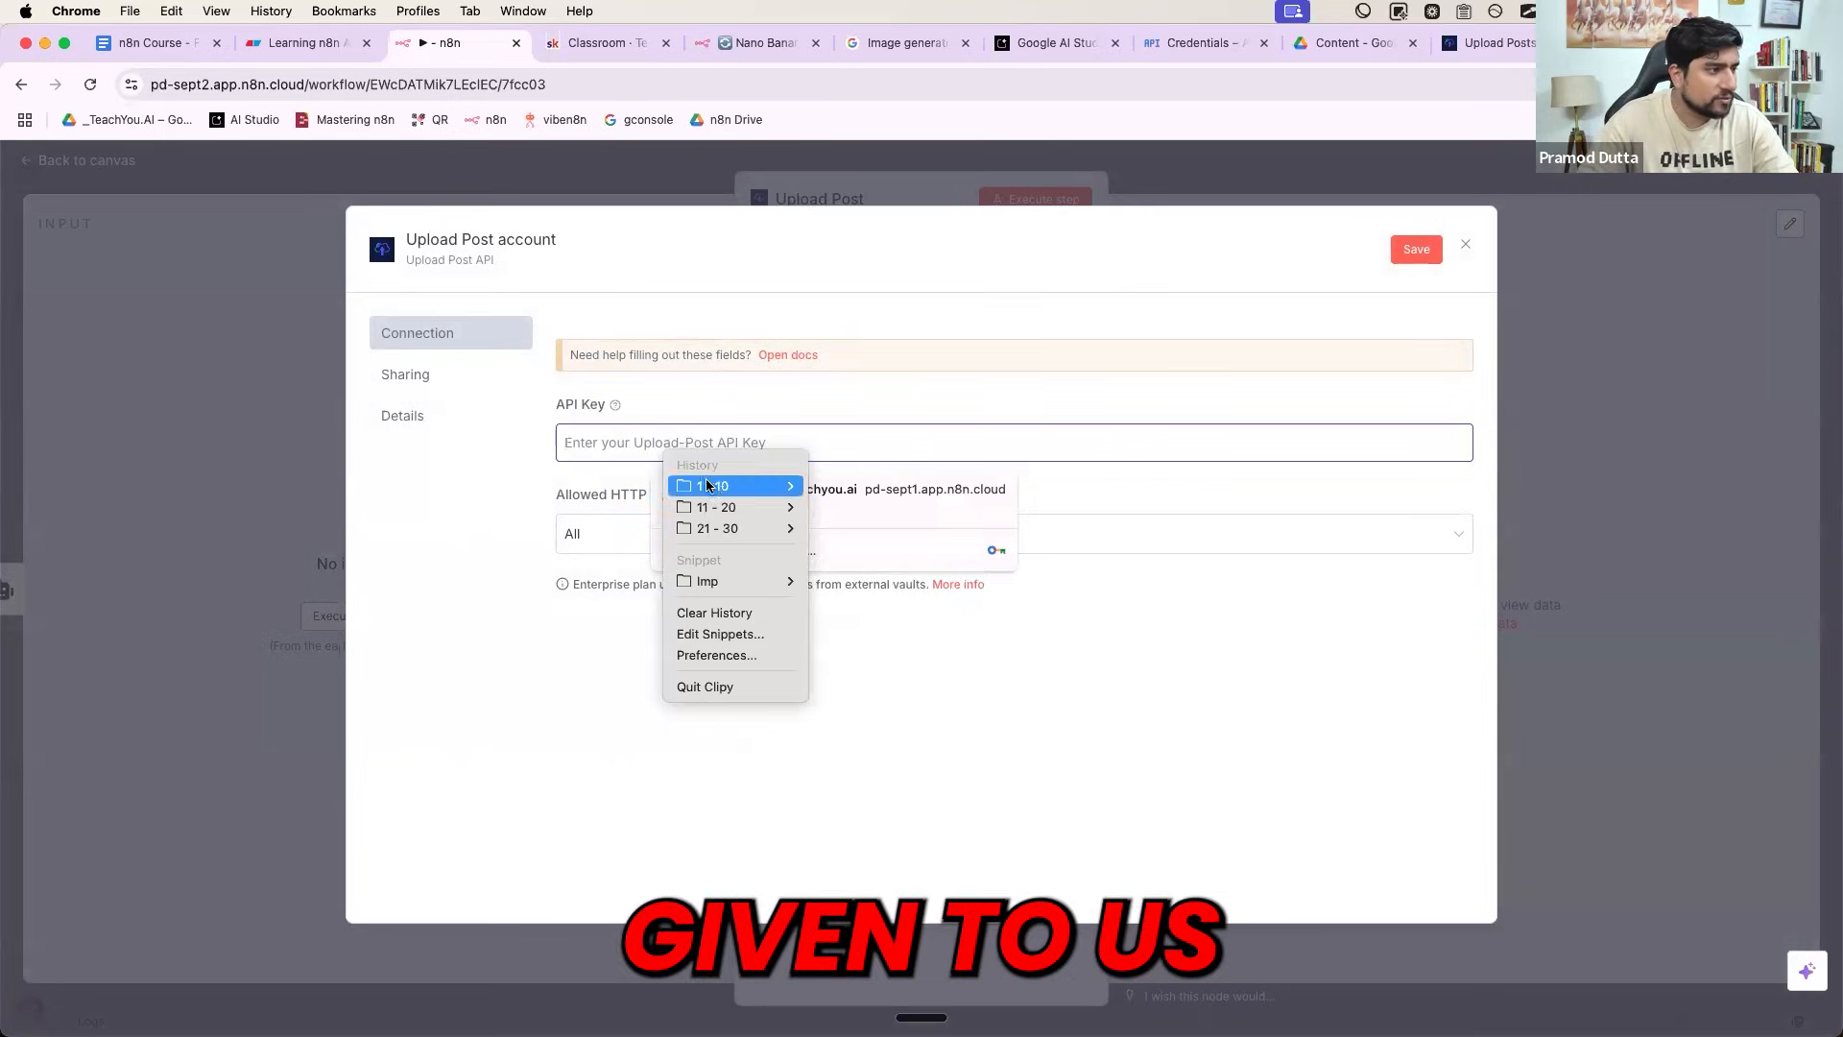
mouse_move(730, 485)
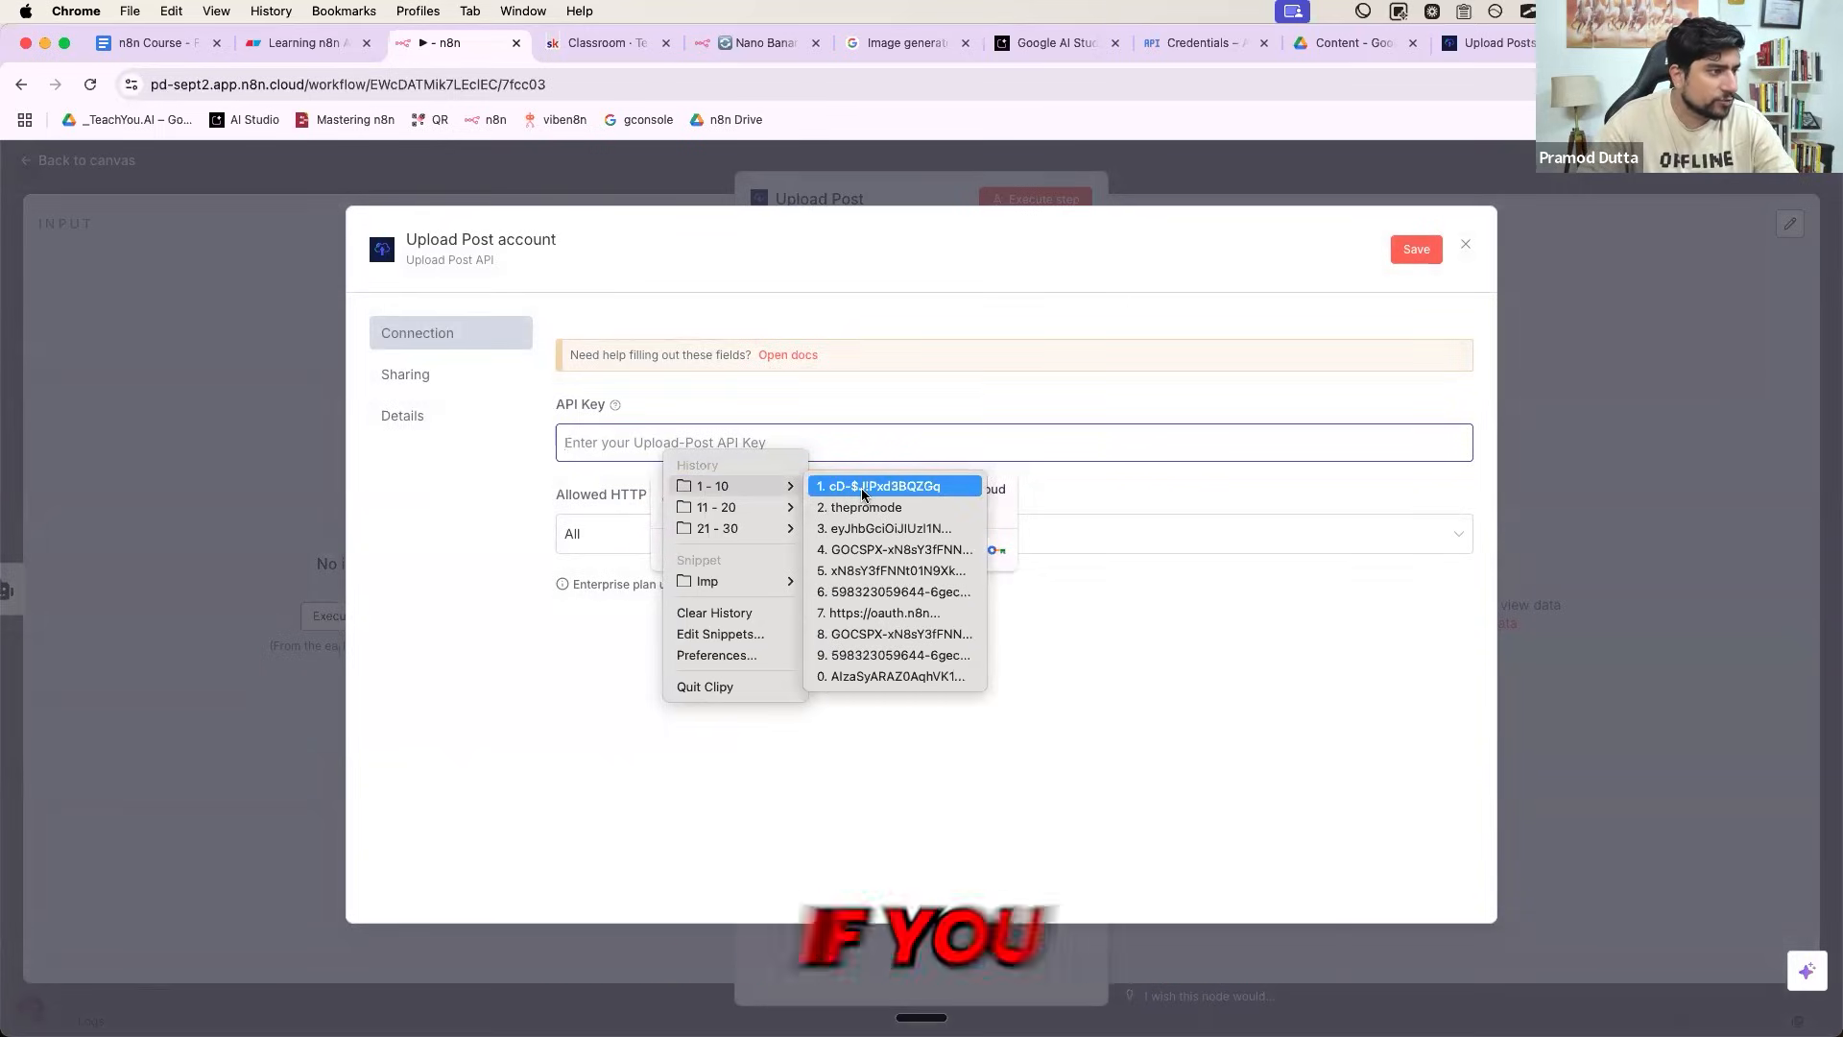
click(862, 487)
key(super+a)
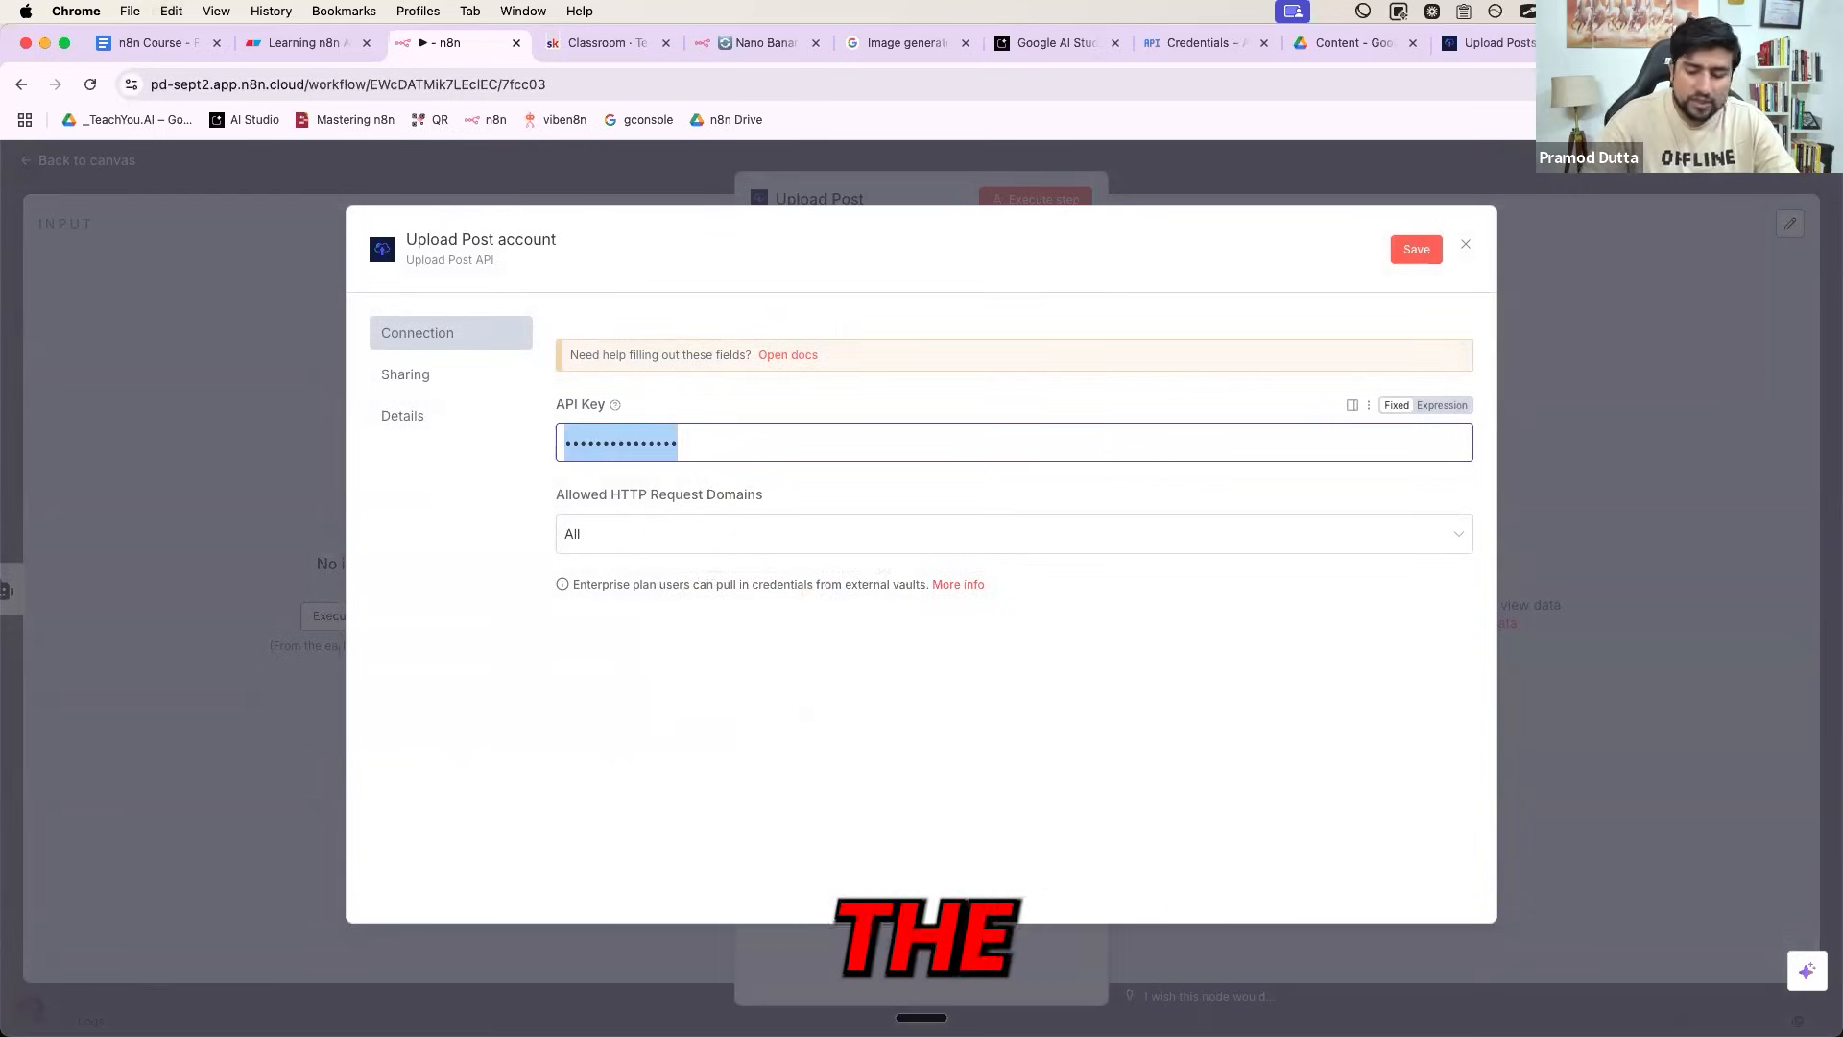
key(BackSpace)
- Switch back to Upload-Post and copy the account's API key from the API Keys page
click(1476, 39)
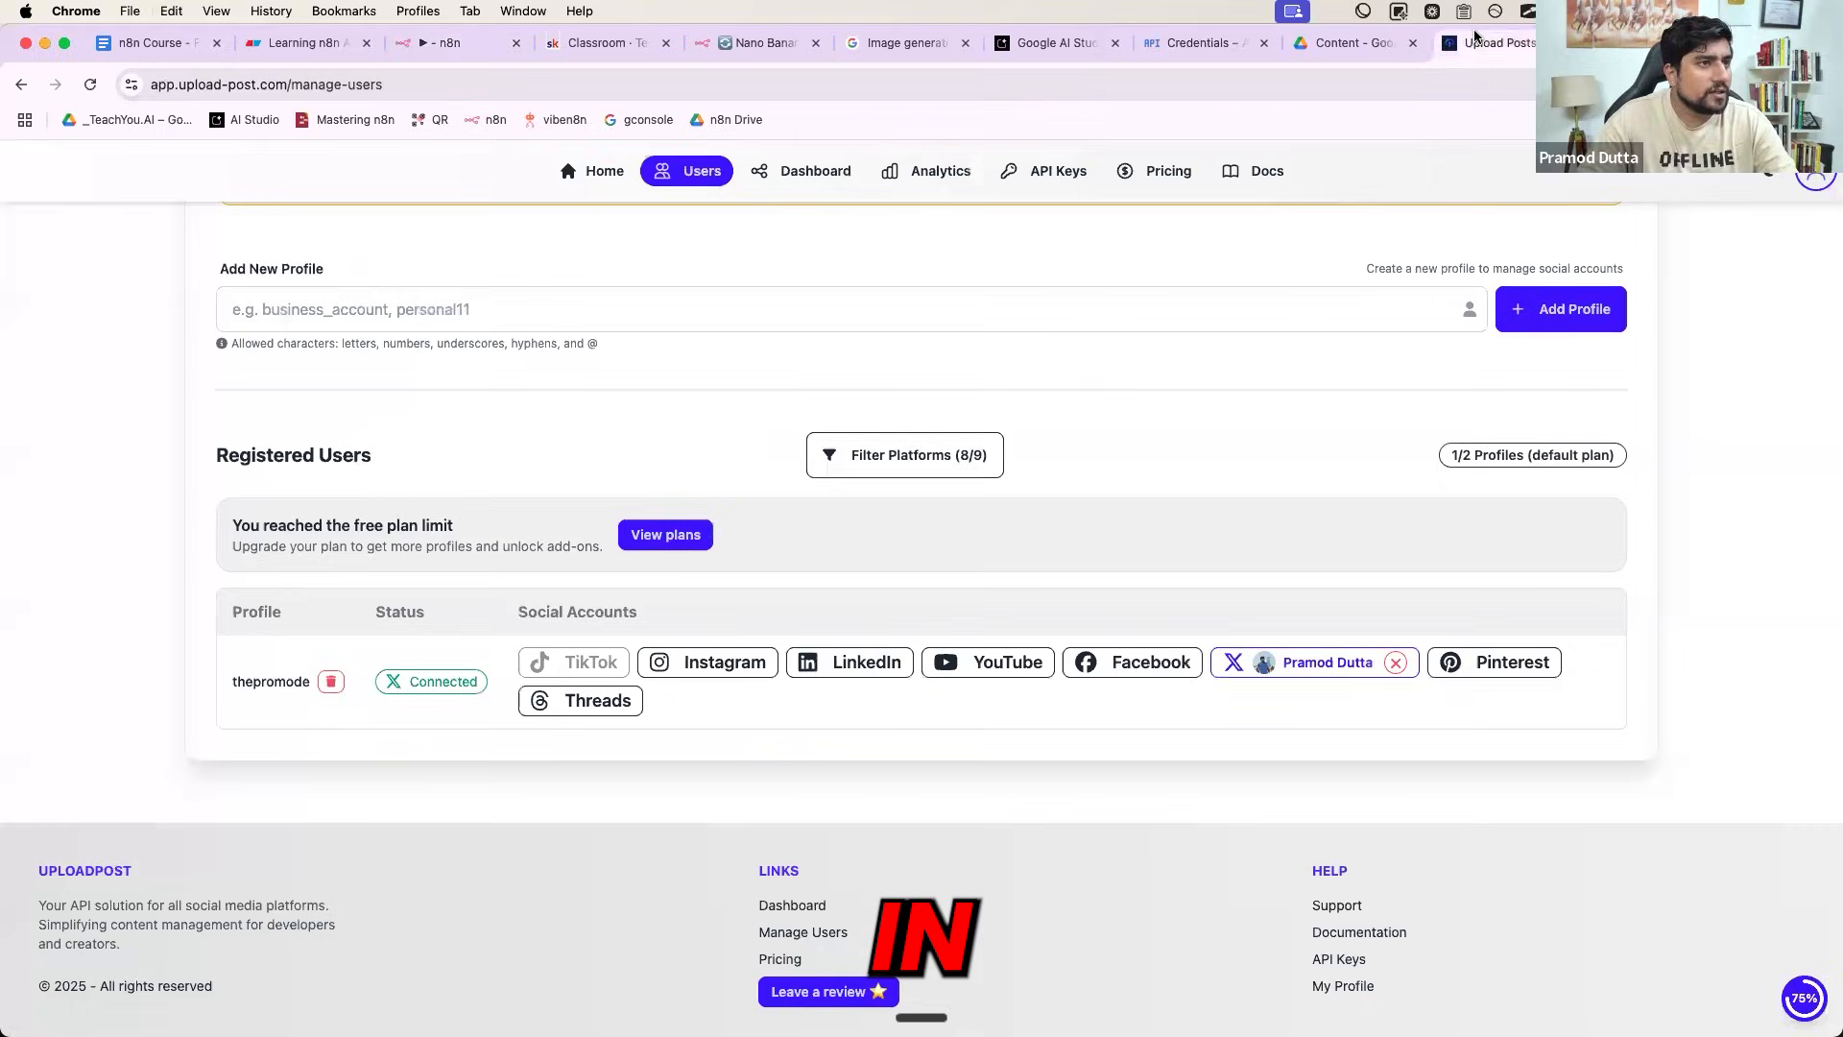
click(1056, 173)
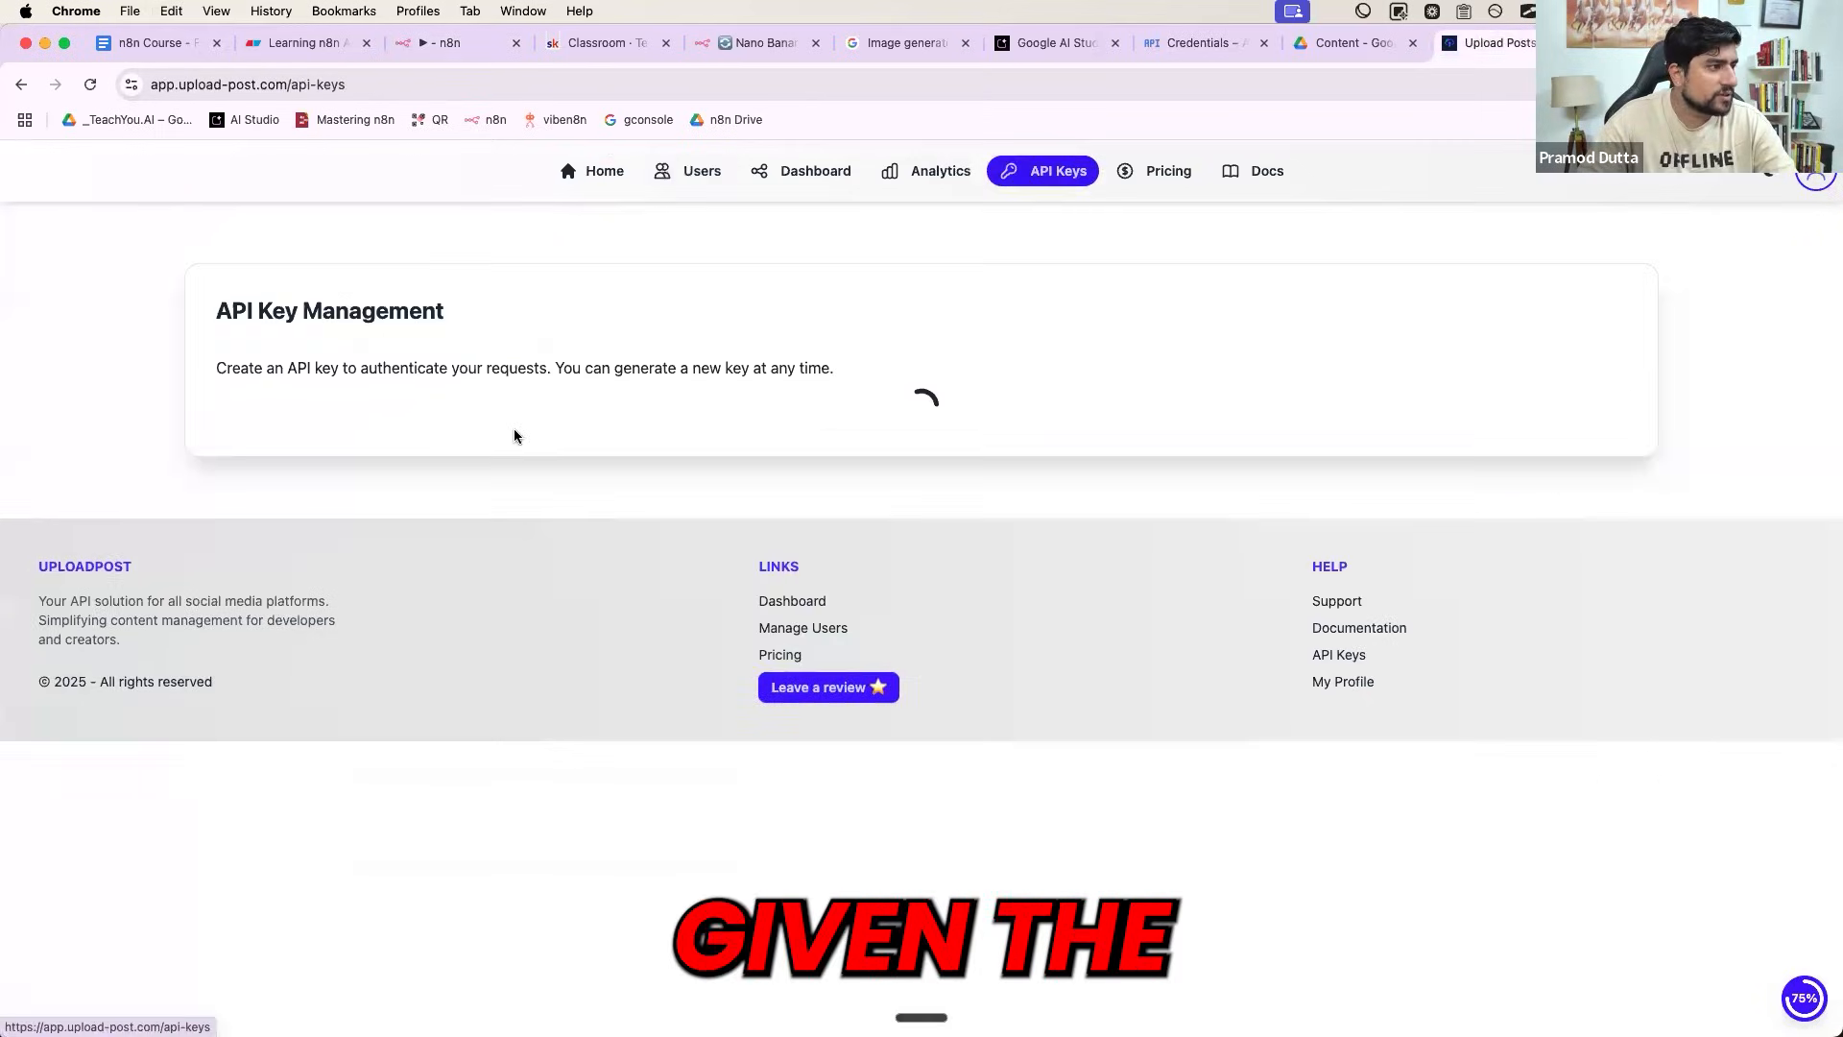
click(1609, 444)
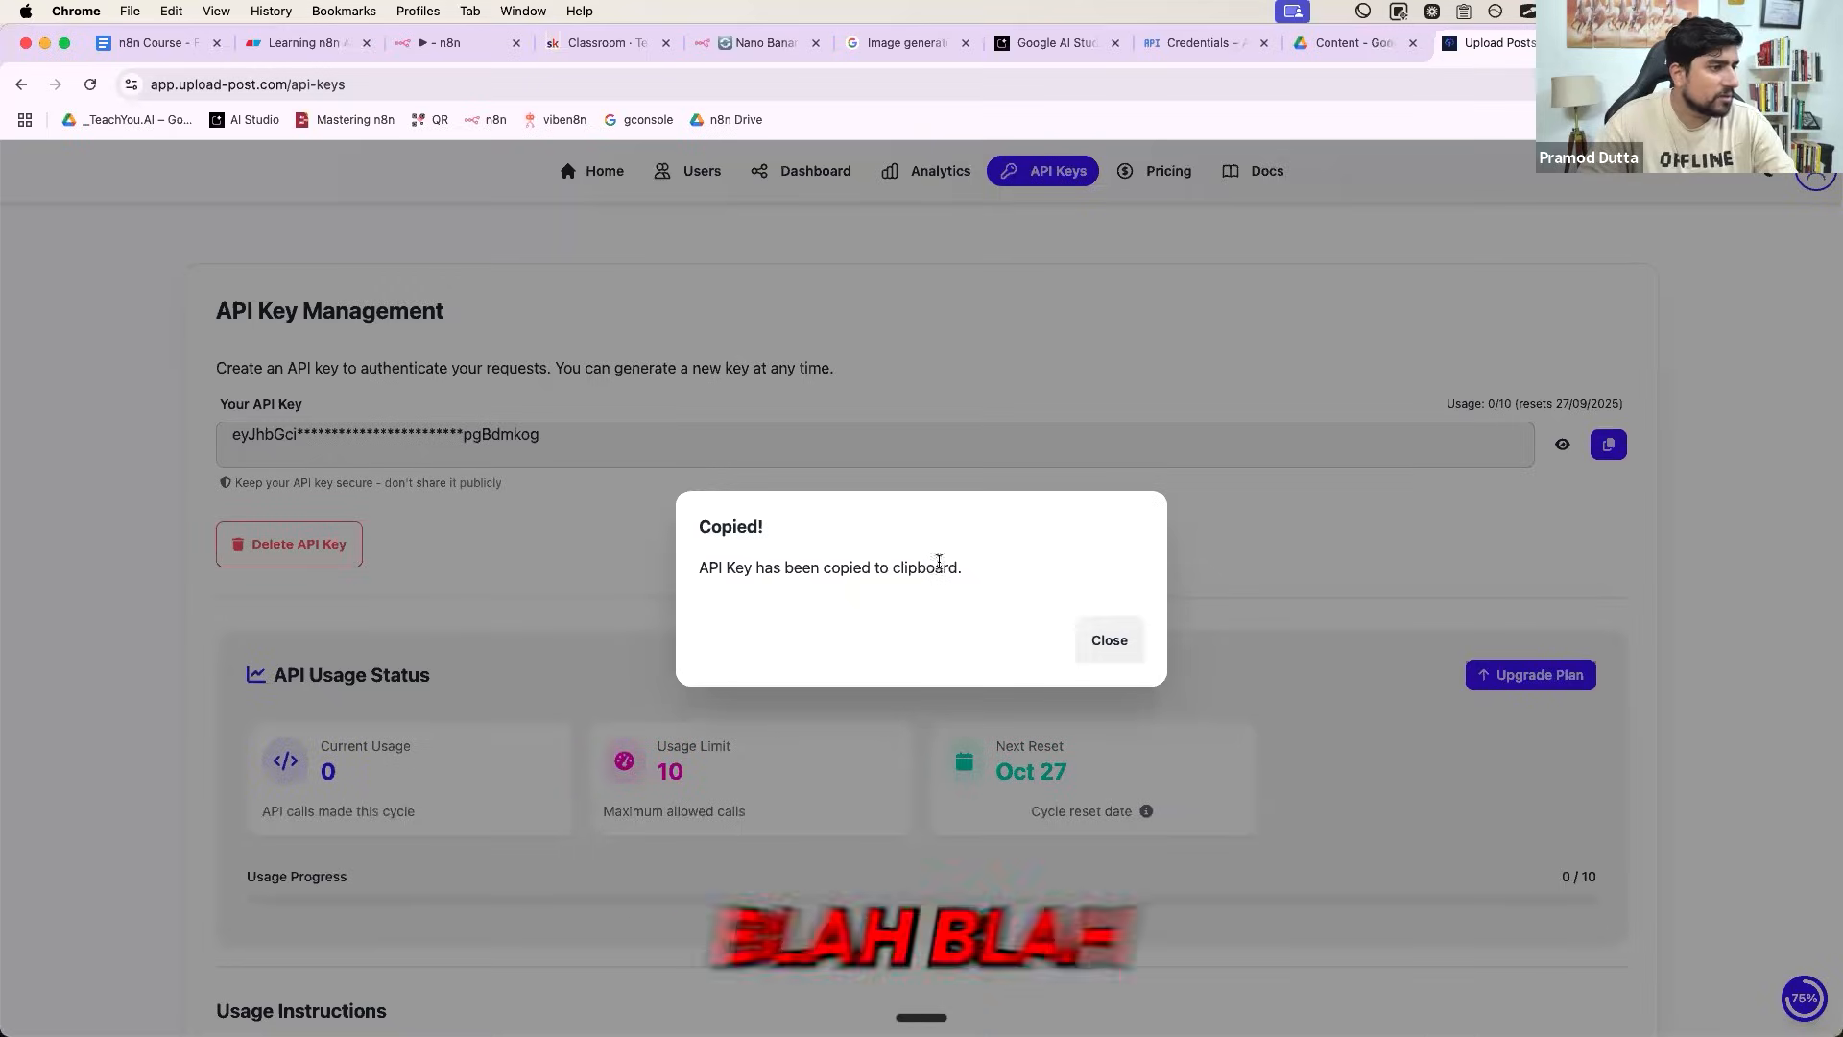
- Switch to the n8n workflow, paste the Upload-Post API key into the new credential's API Key field and save the credential
click(1076, 631)
click(461, 42)
click(683, 449)
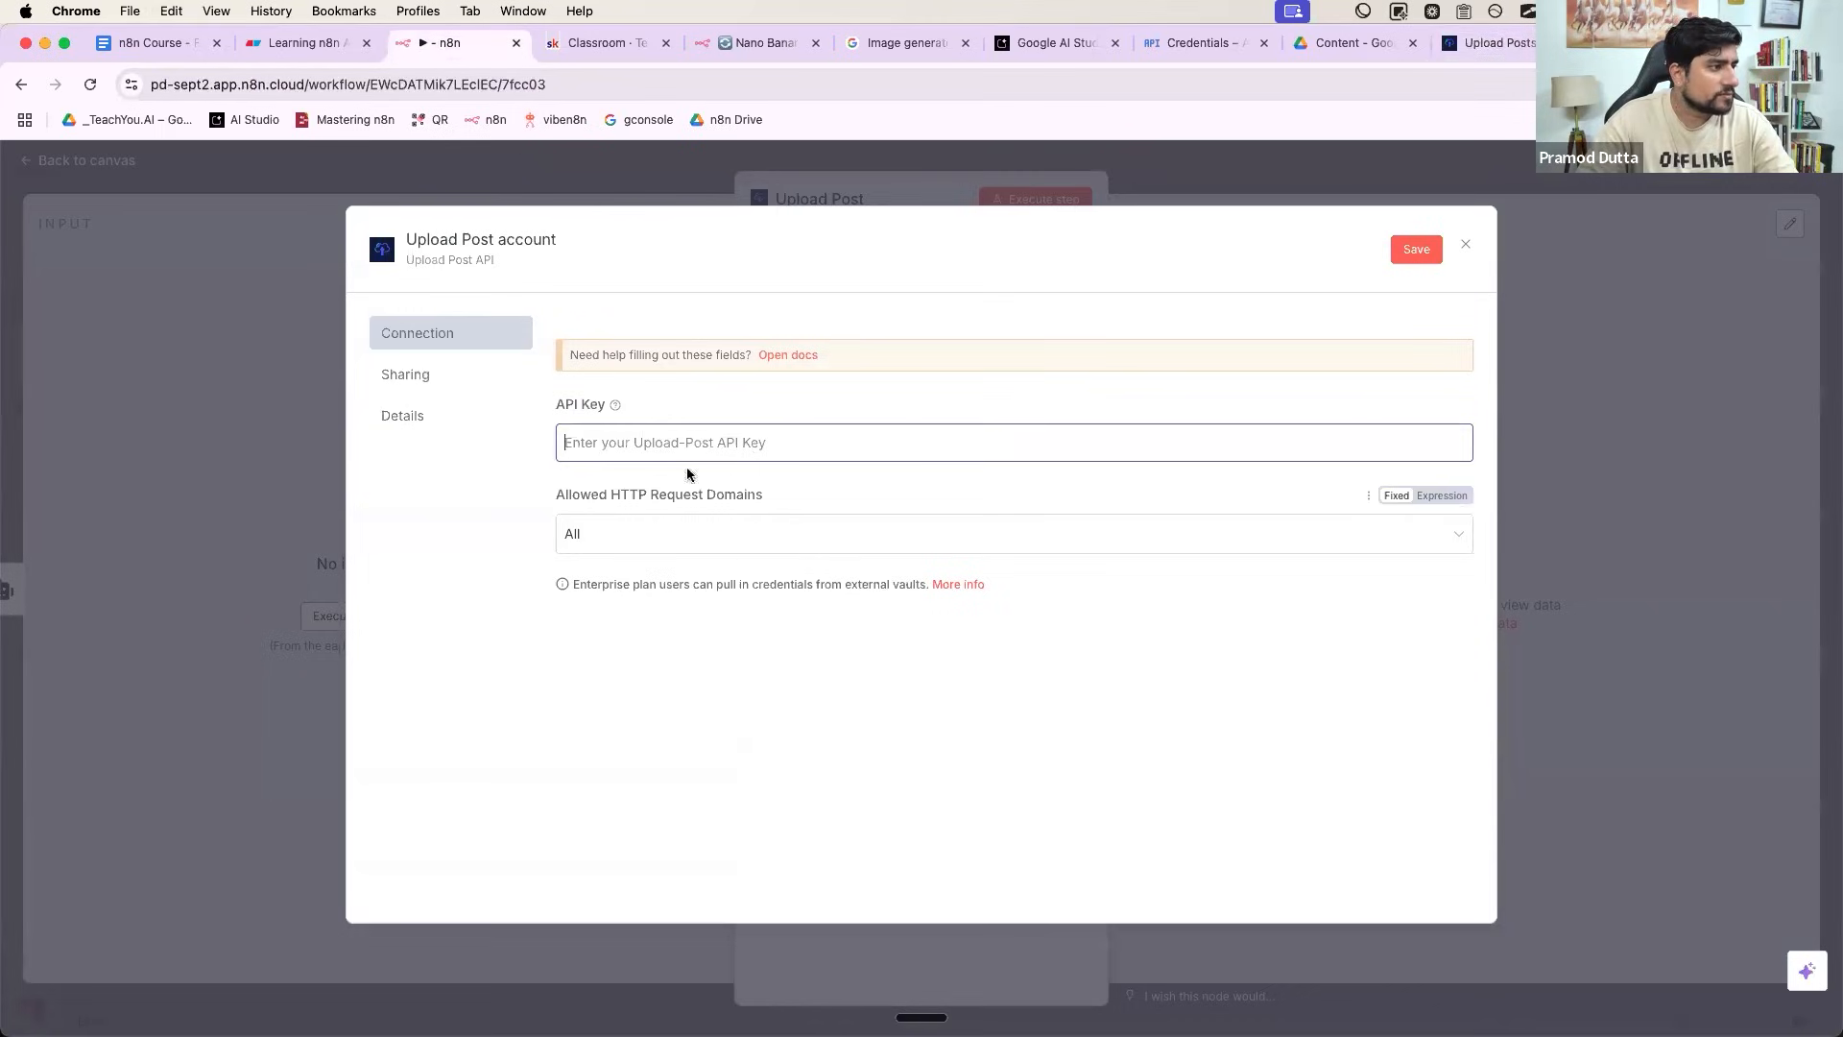
key(super+v)
click(1411, 251)
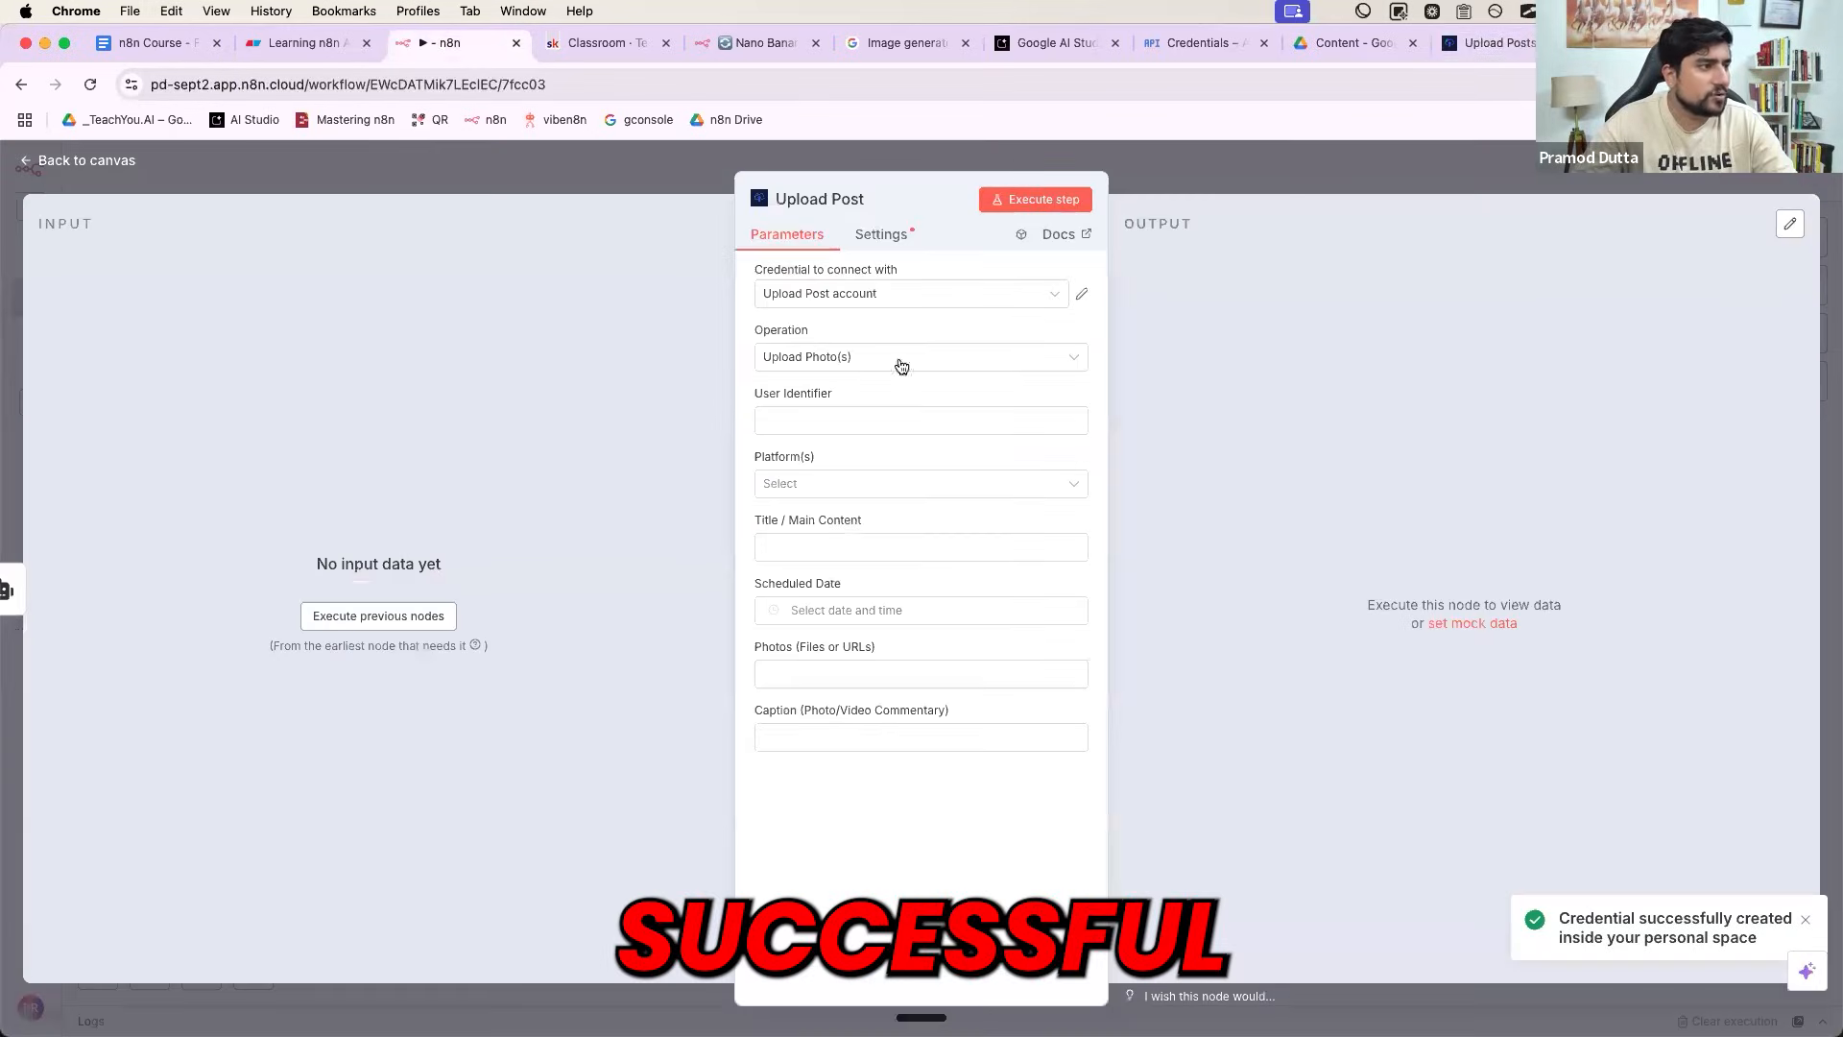
- Find the value for the Upload Post node's User Identifier by copying the thepromode profile name from Upload-Post's User Management page
click(775, 419)
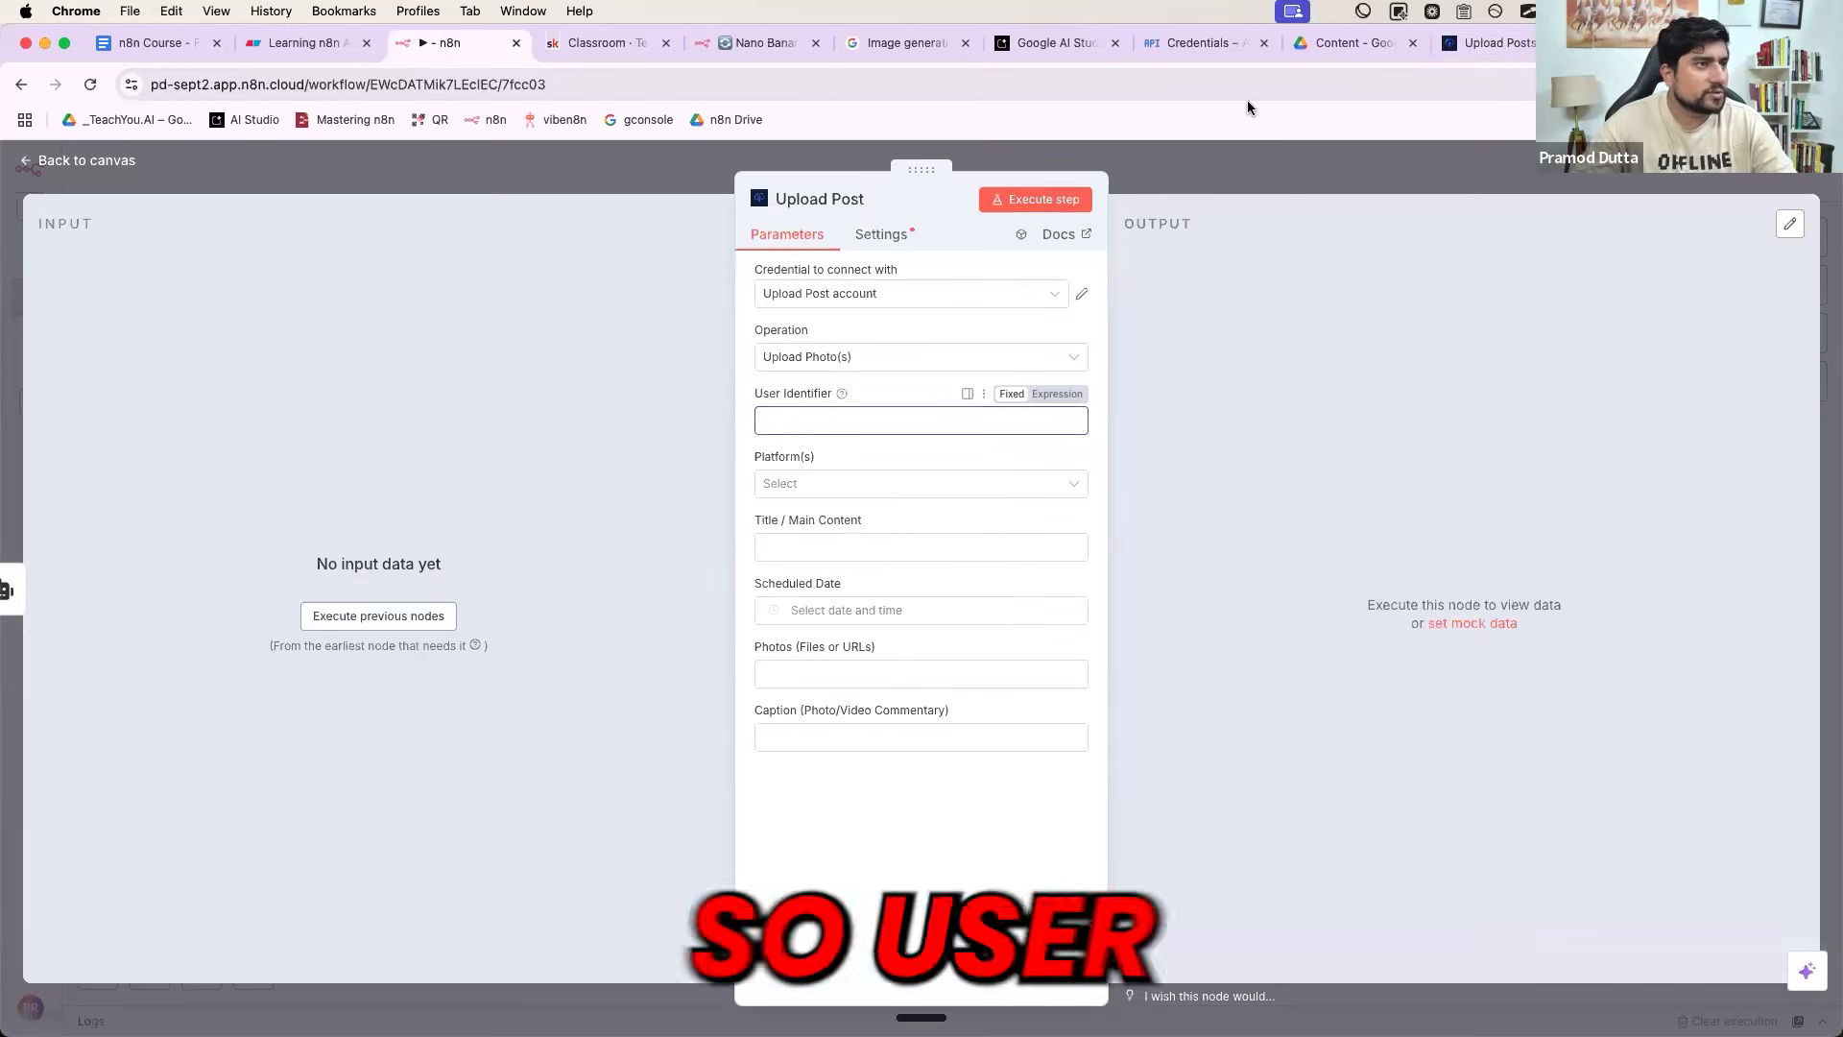
click(1190, 48)
click(1483, 45)
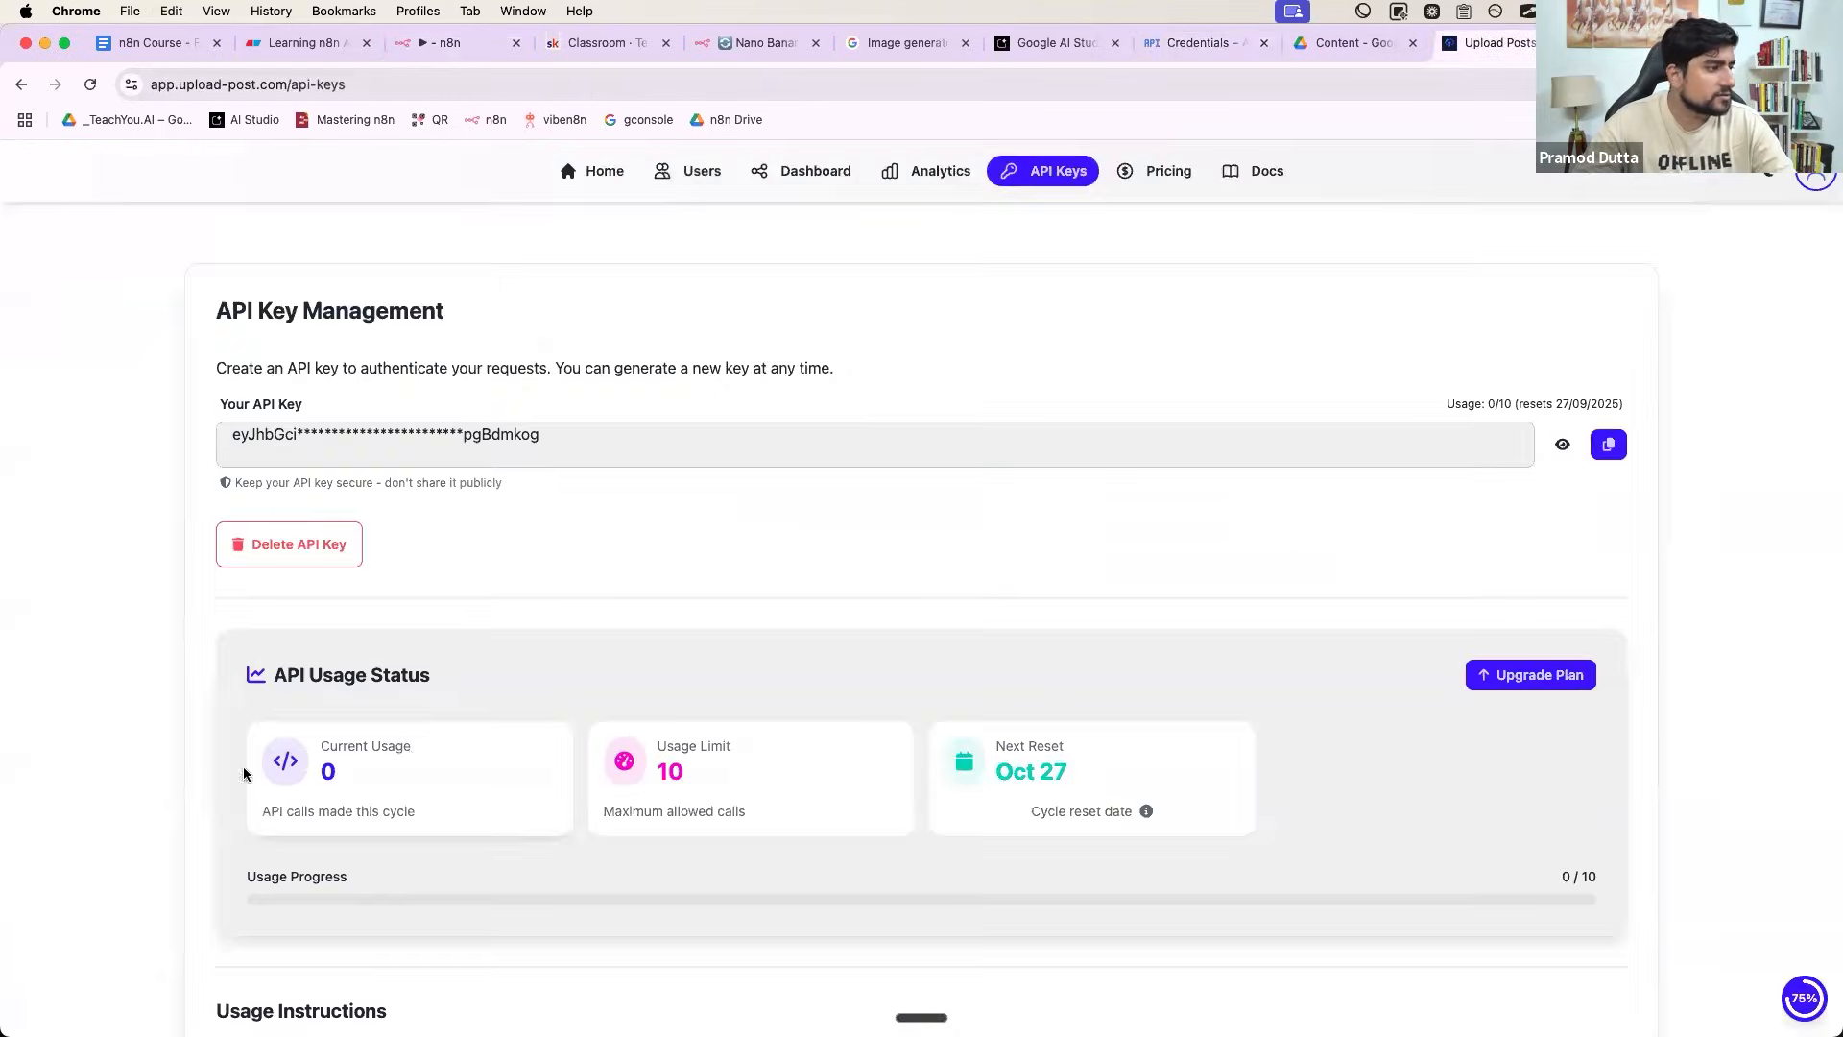
scroll(244, 773, down, 4)
scroll(700, 297, up, 4)
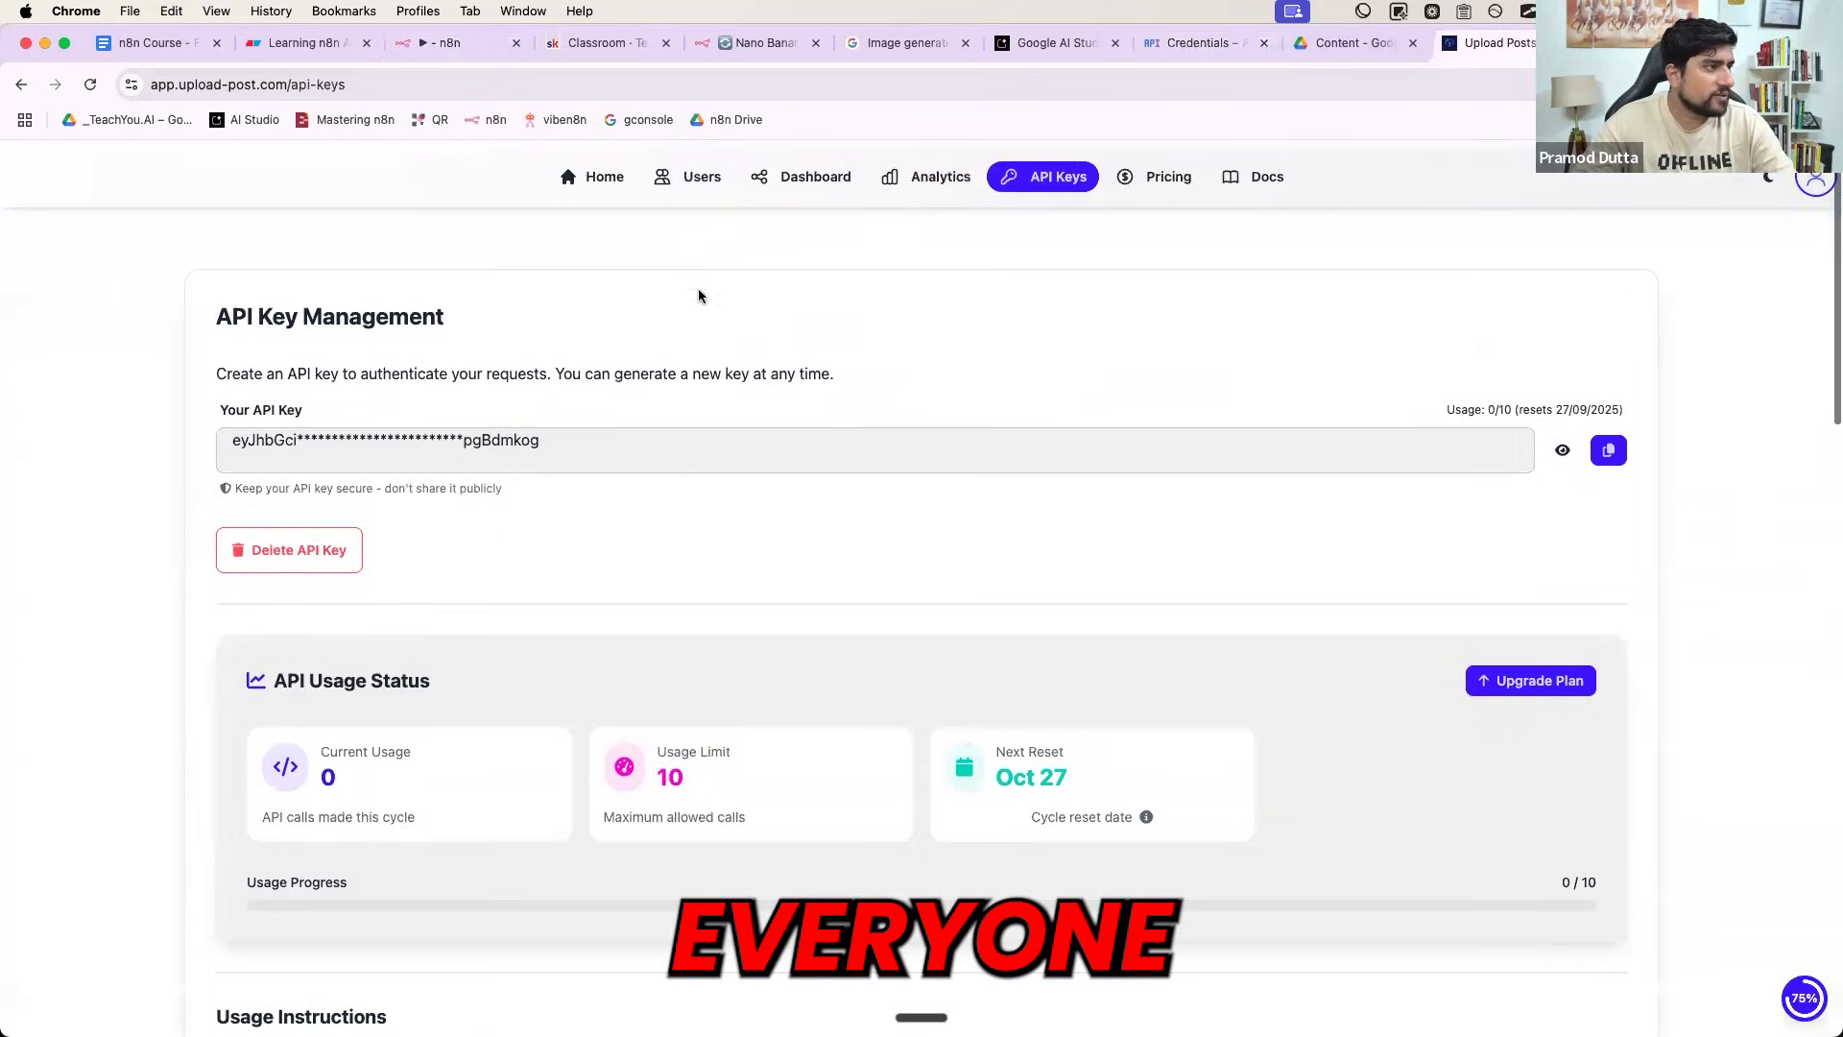
click(694, 162)
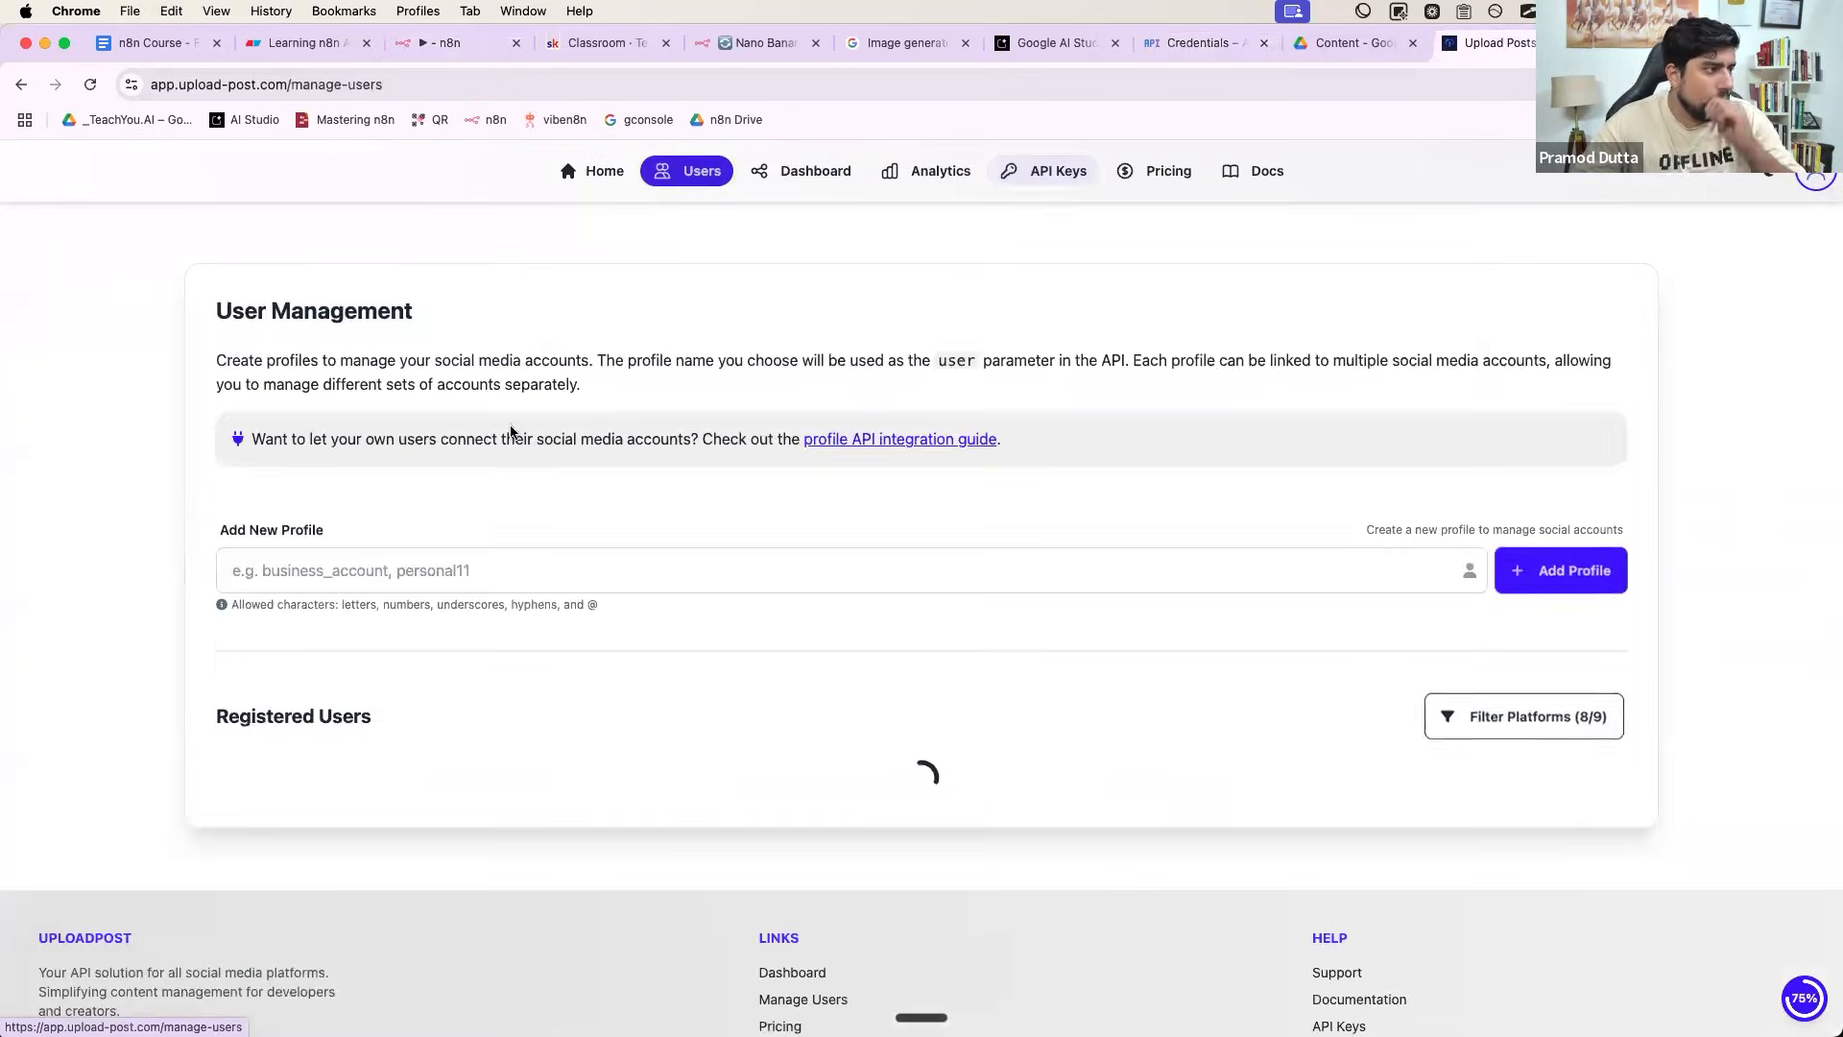
scroll(326, 634, down, 2)
scroll(317, 768, down, 1)
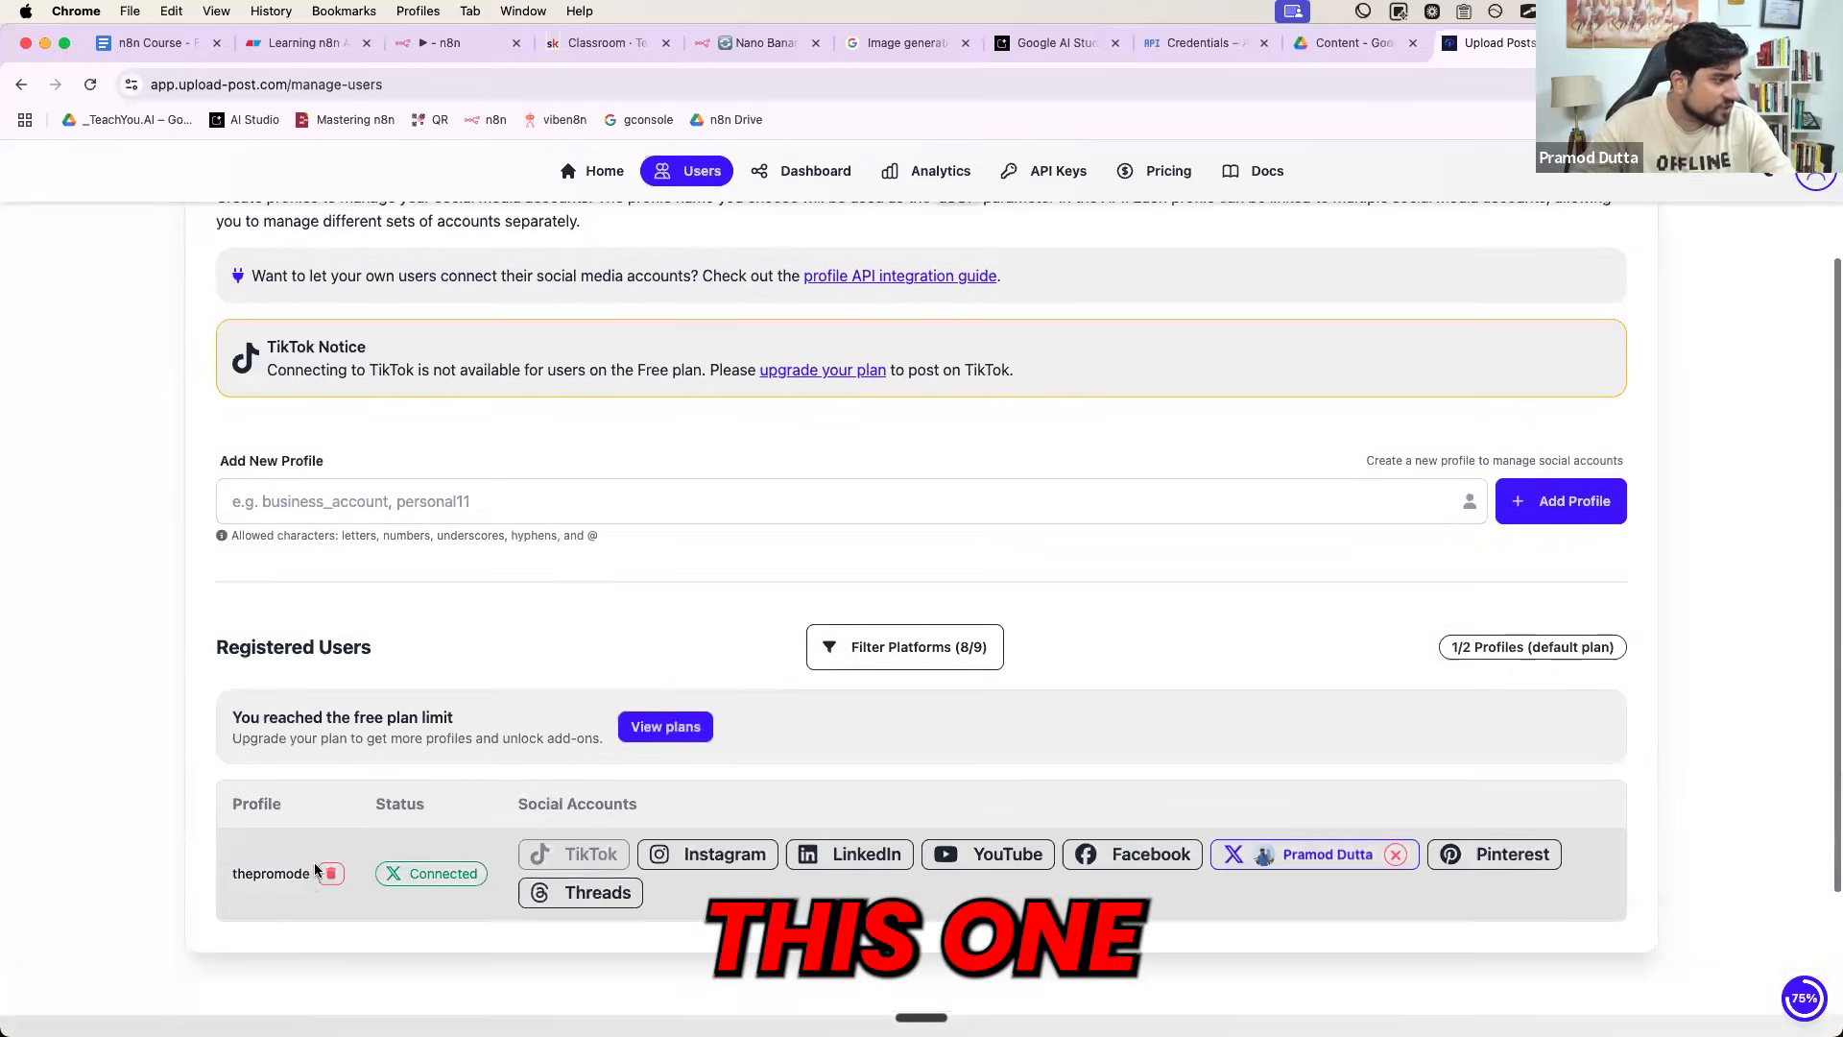
drag(310, 874, 249, 873)
key(super+c)
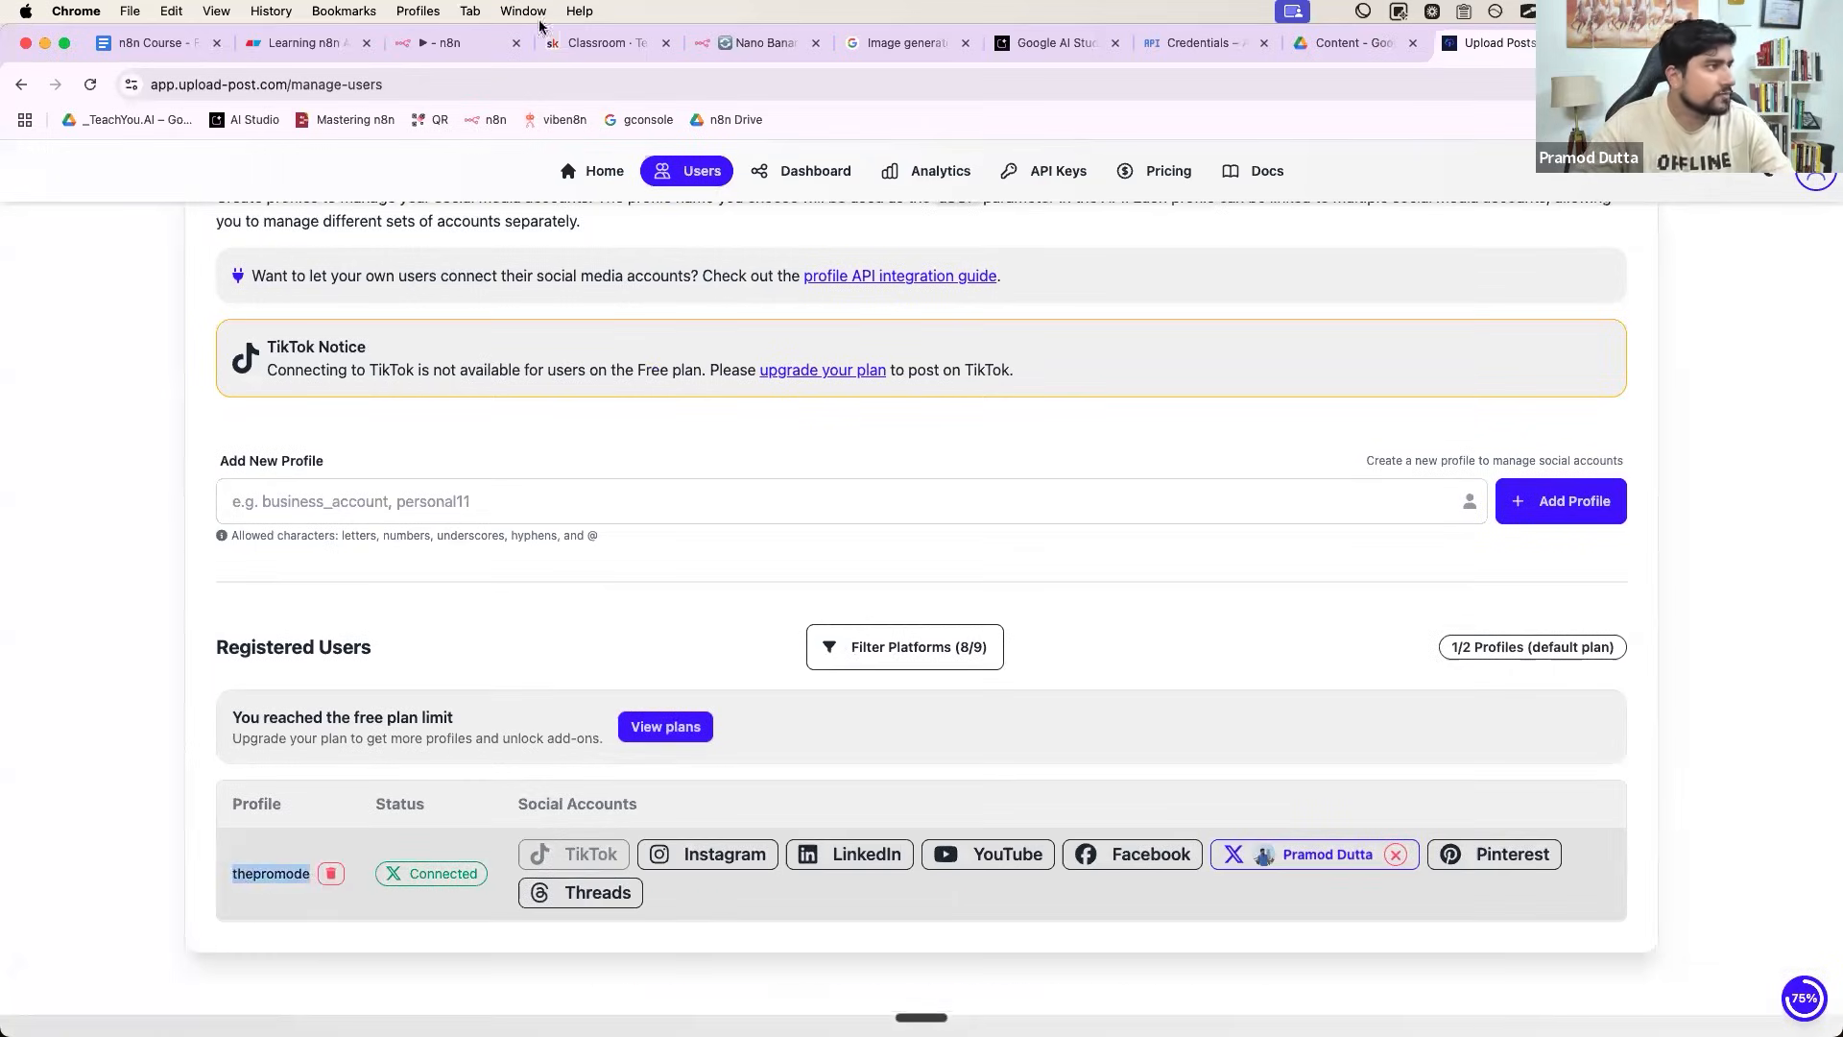
- Return to the n8n workflow, set the Upload Post node's User Identifier to thepromode and select X (Twitter) as the platform
click(451, 42)
key(super+v)
click(793, 480)
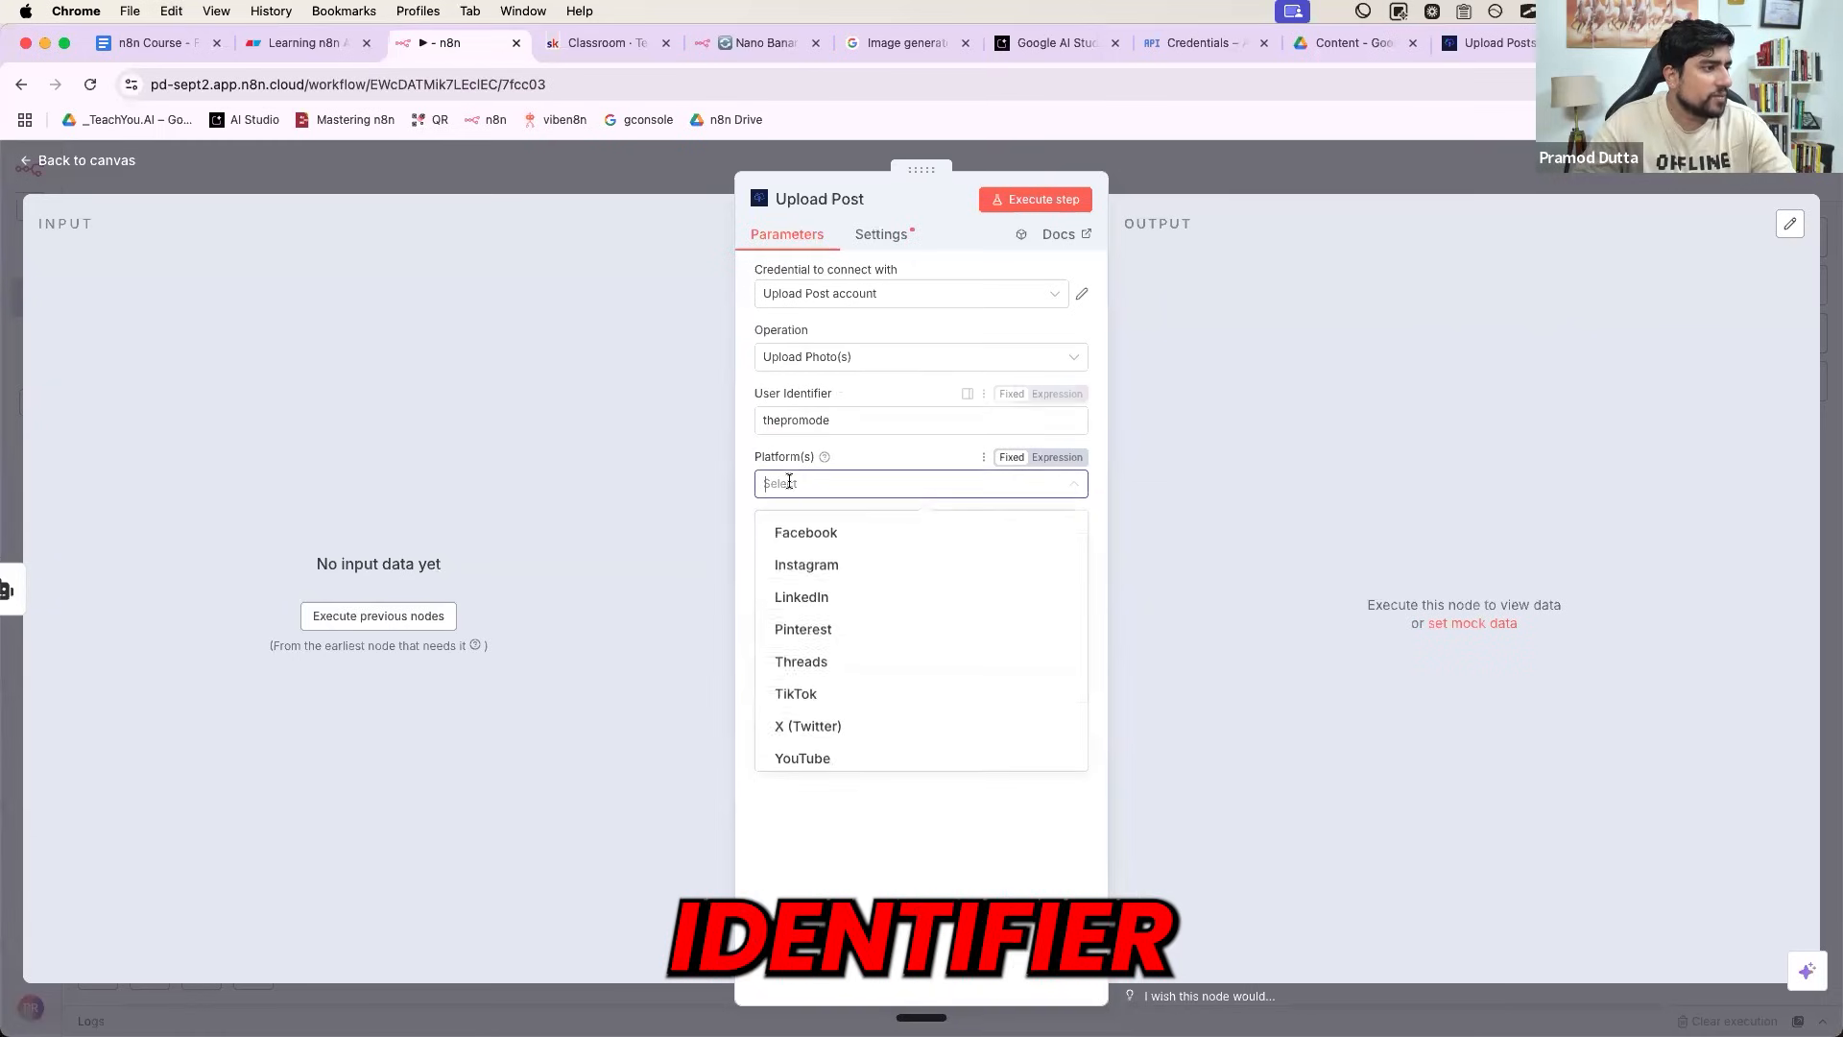
click(783, 726)
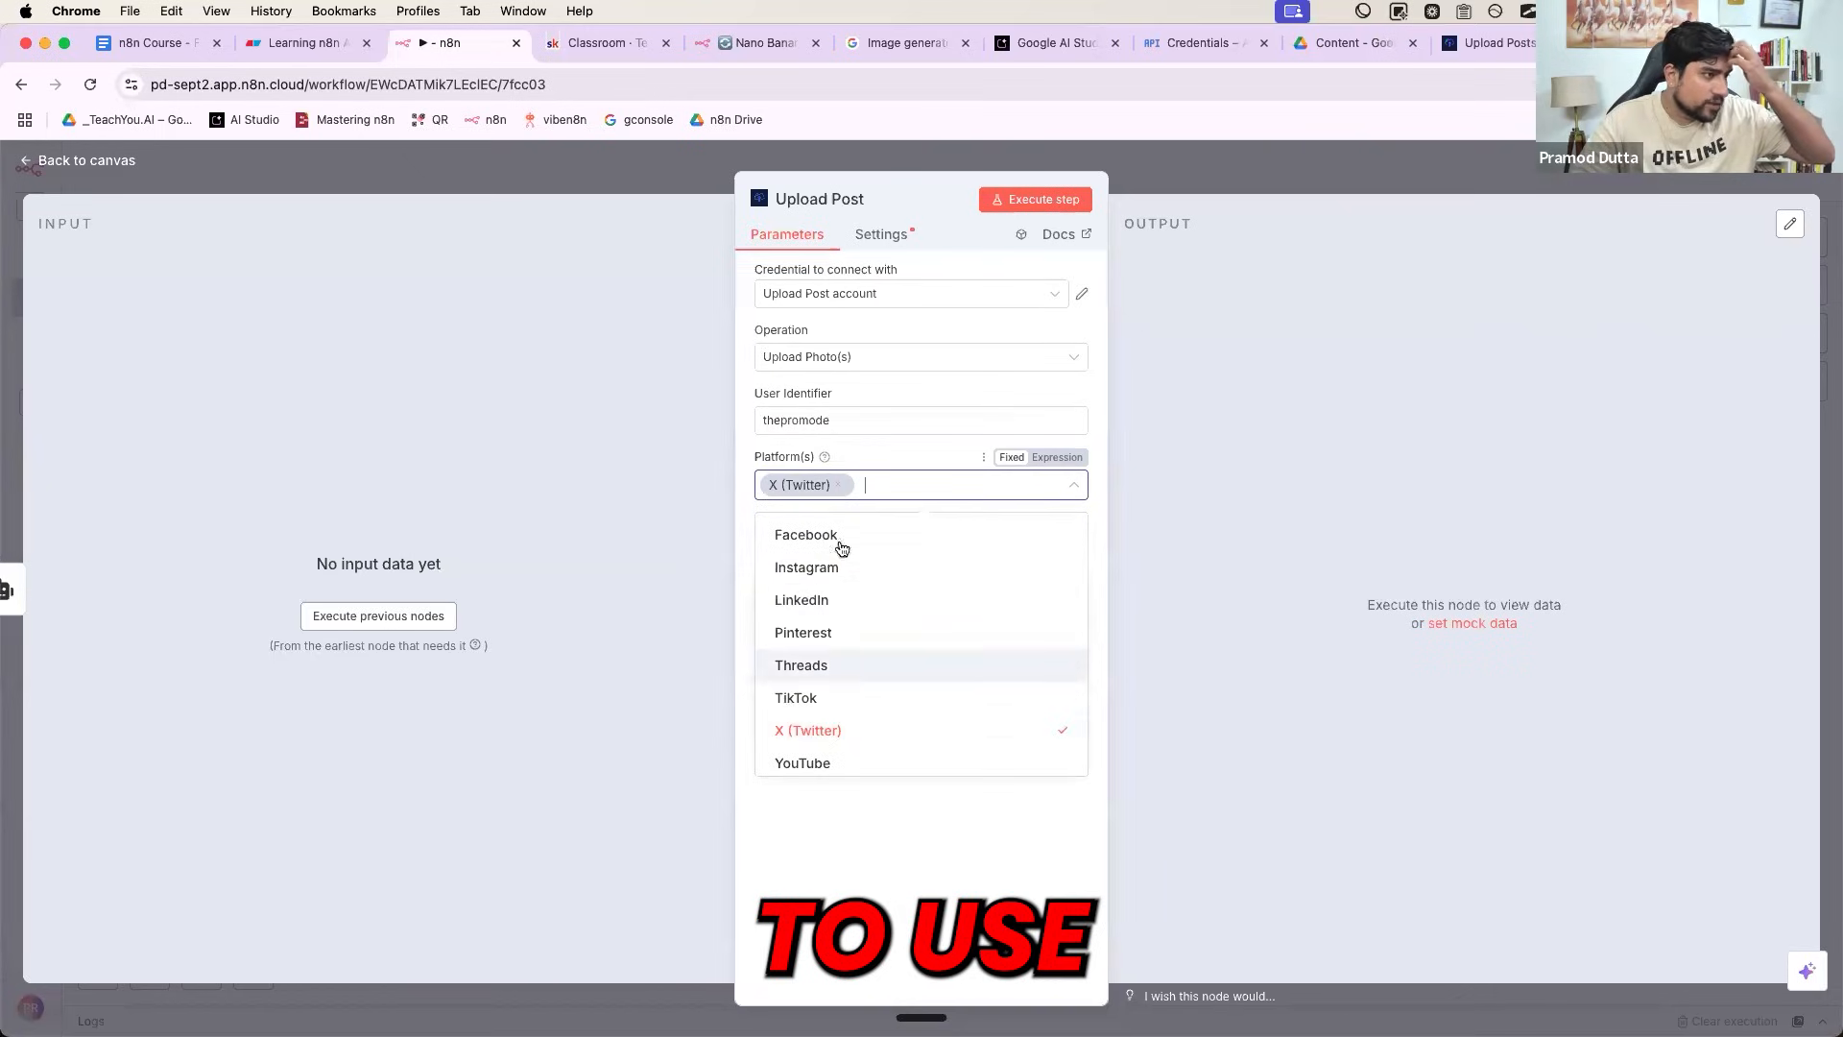
key(Escape)
- Enter abc as the Upload Post node's title, try to execute the previous nodes, and return to the canvas
click(820, 555)
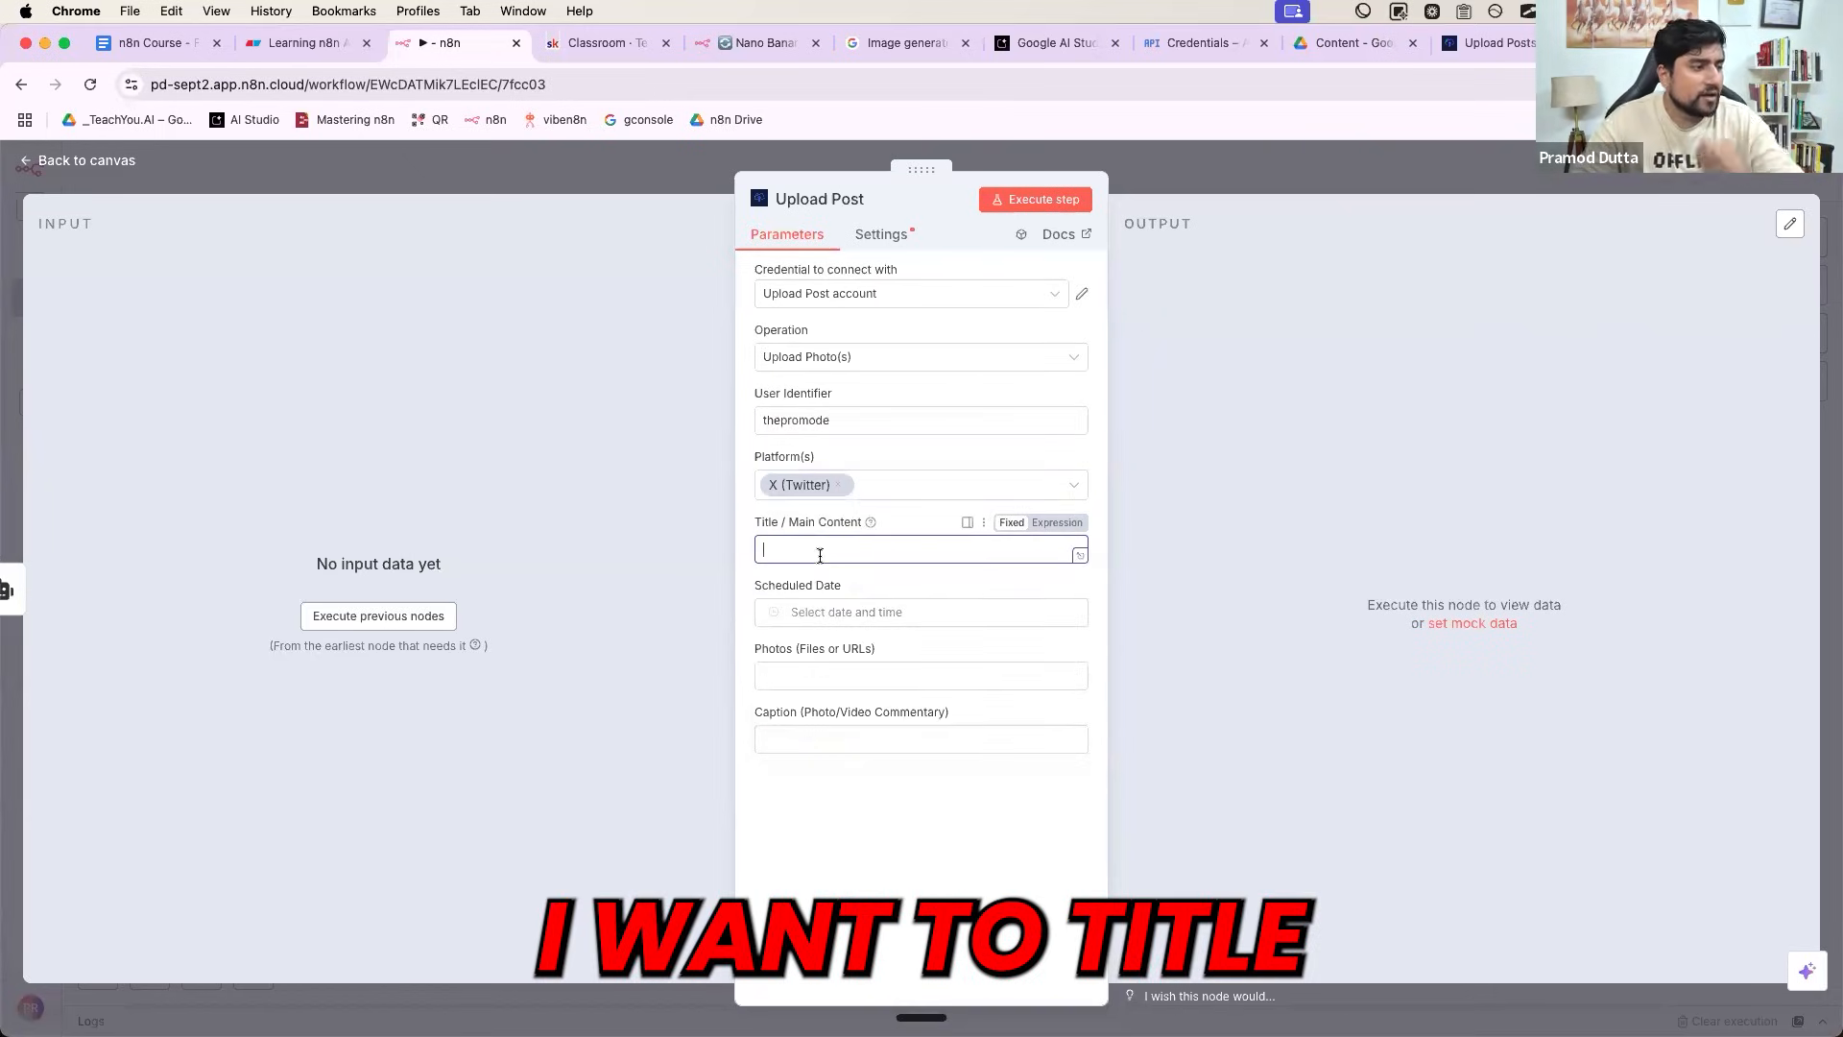
click(433, 624)
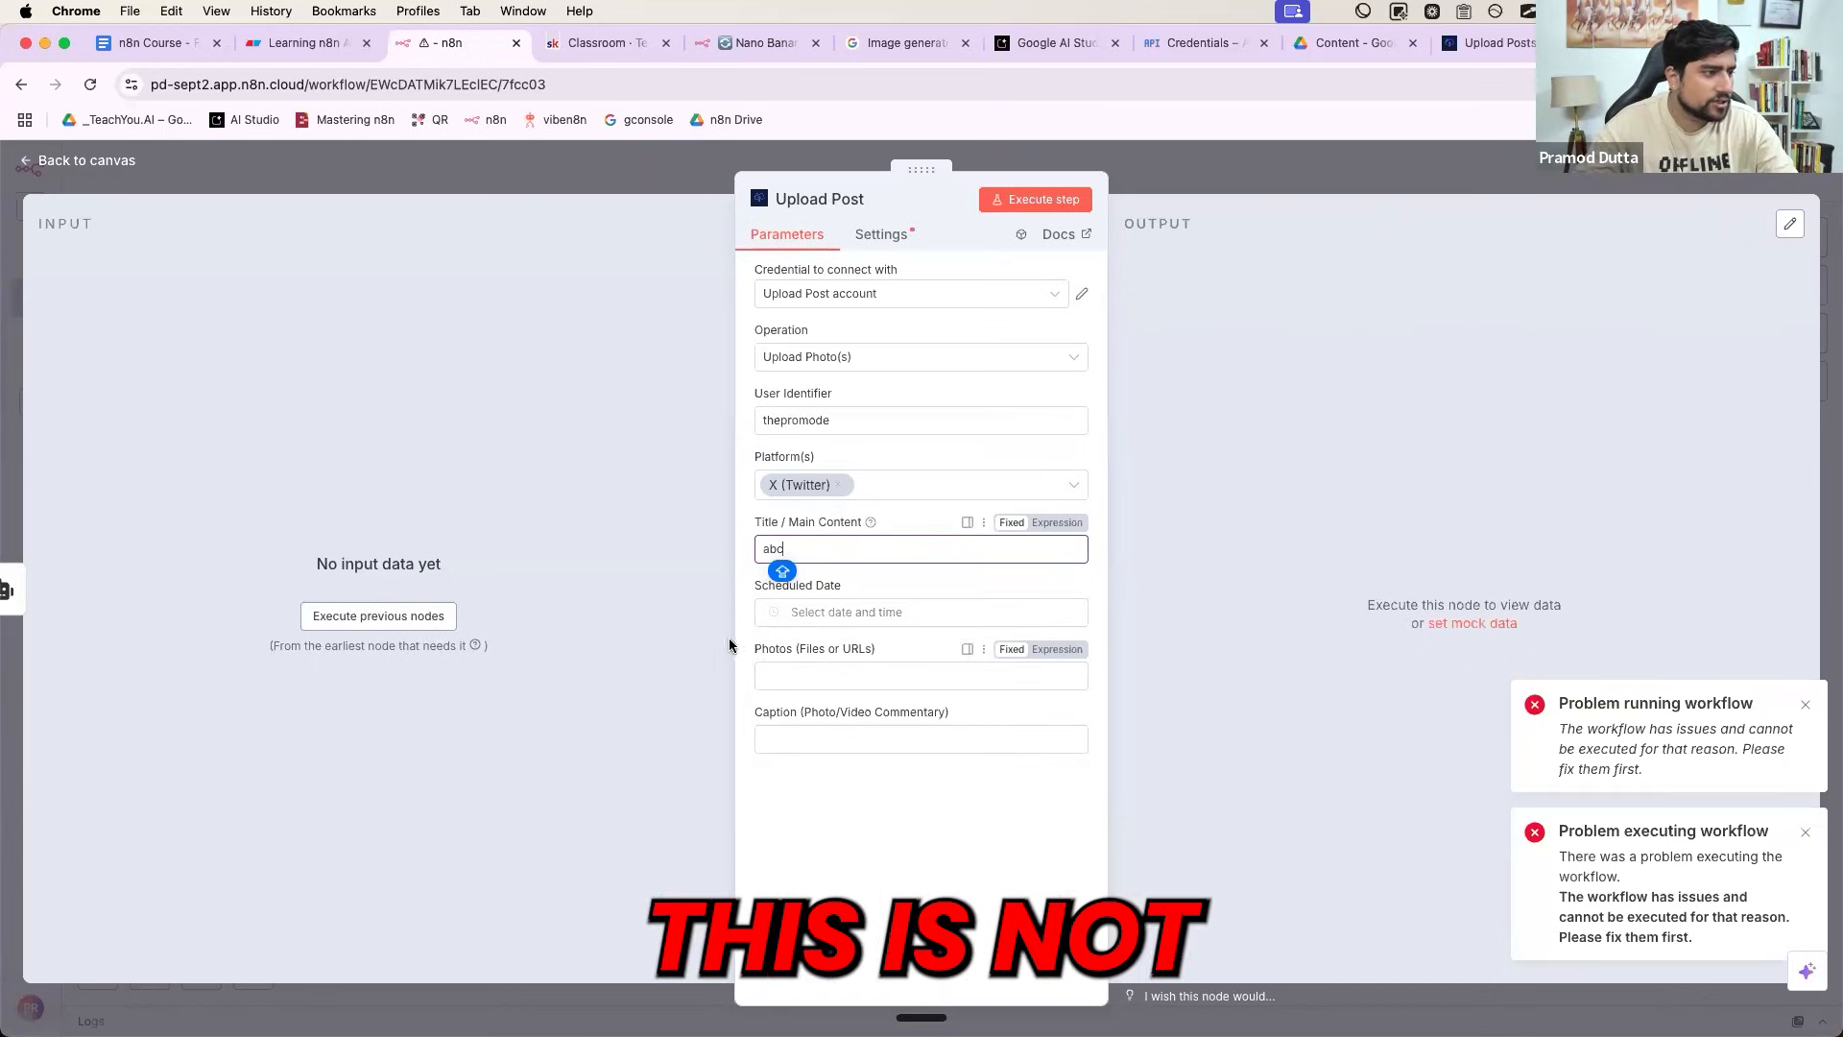
click(816, 611)
click(799, 678)
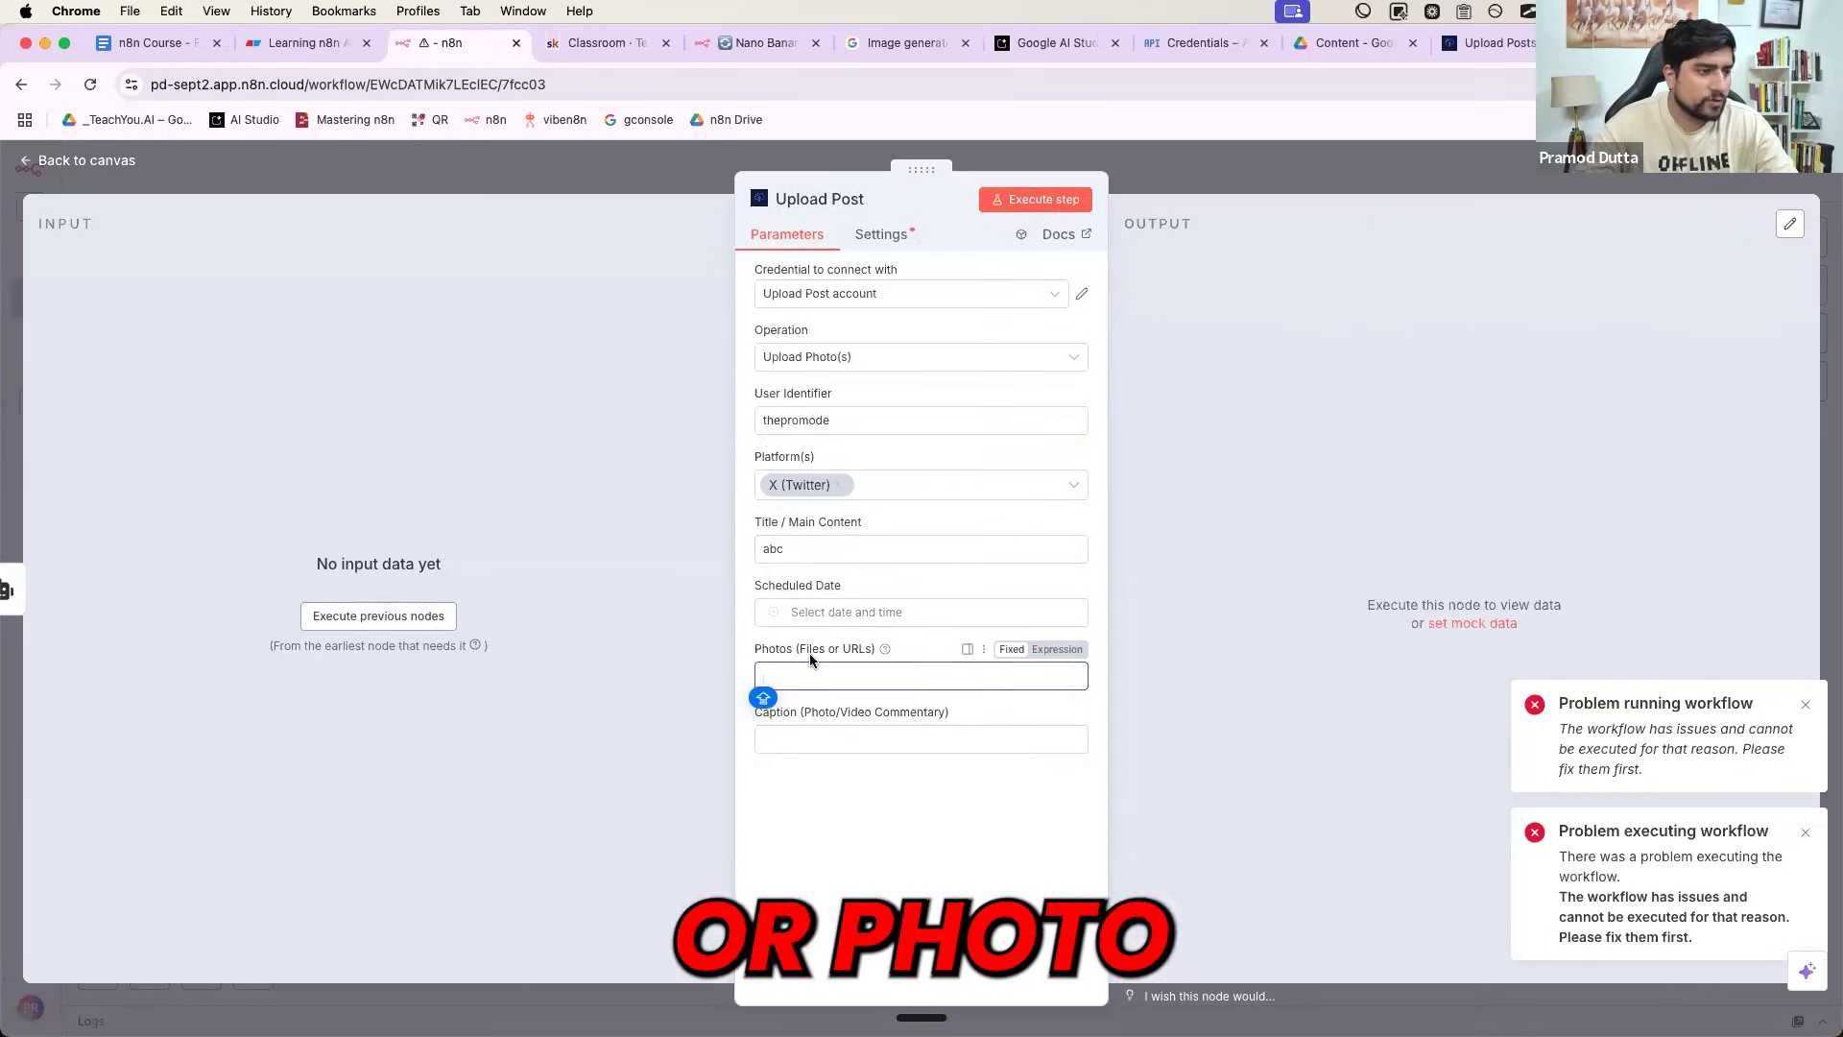
click(1137, 178)
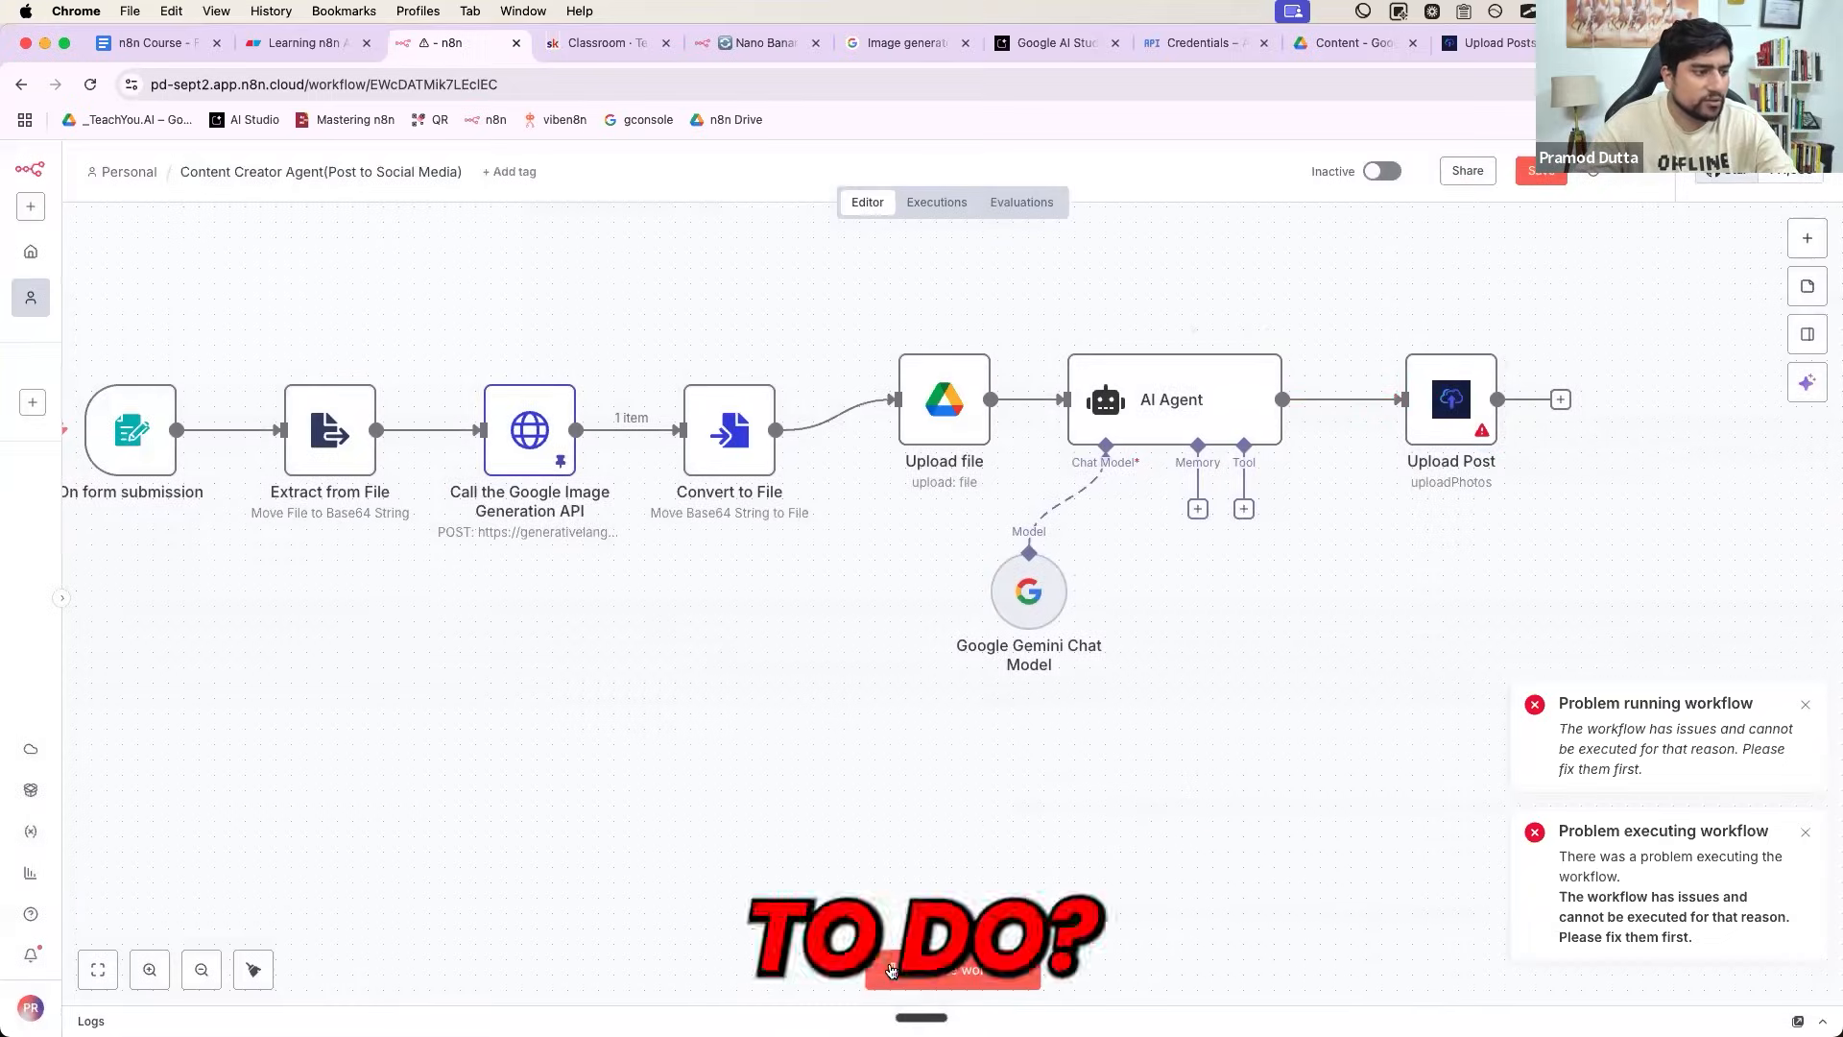
- Restart the workflow's test execution and choose 20220911_224241.jpg as the product image in the Content Creator form
click(952, 970)
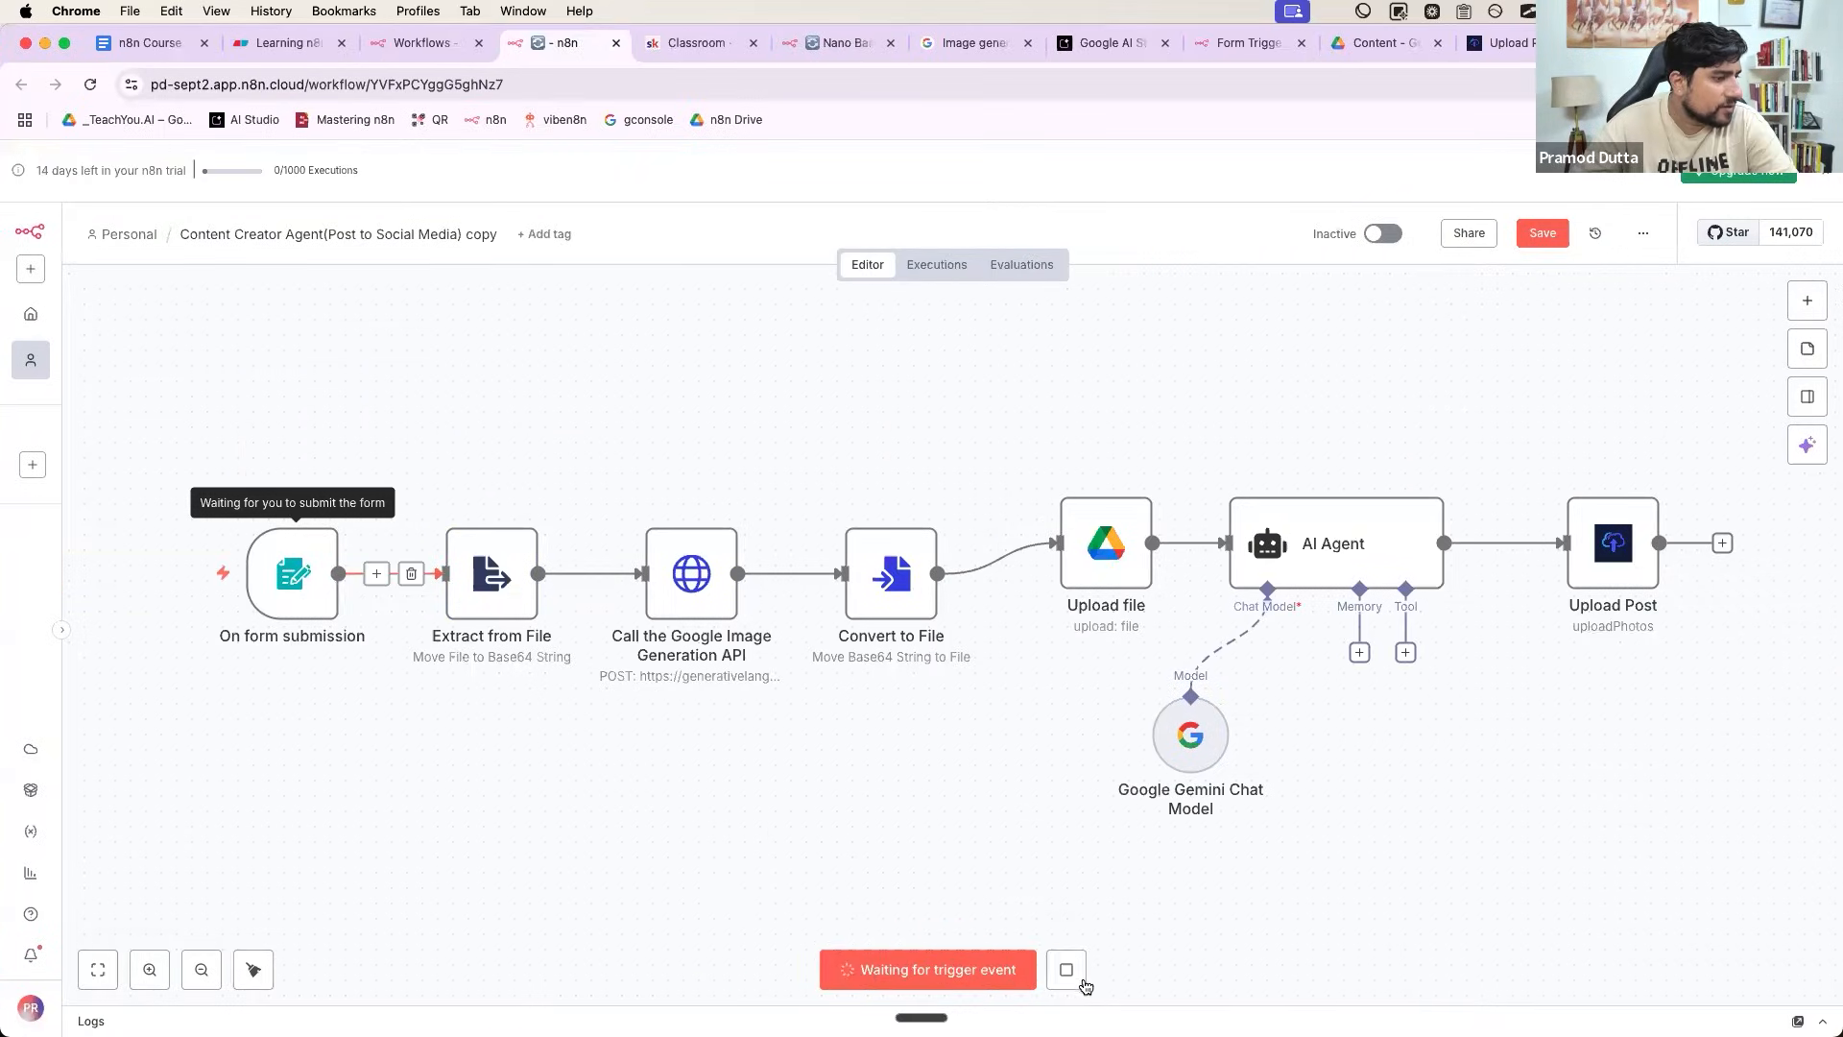
click(1051, 971)
click(885, 963)
drag(1602, 61, 1231, 69)
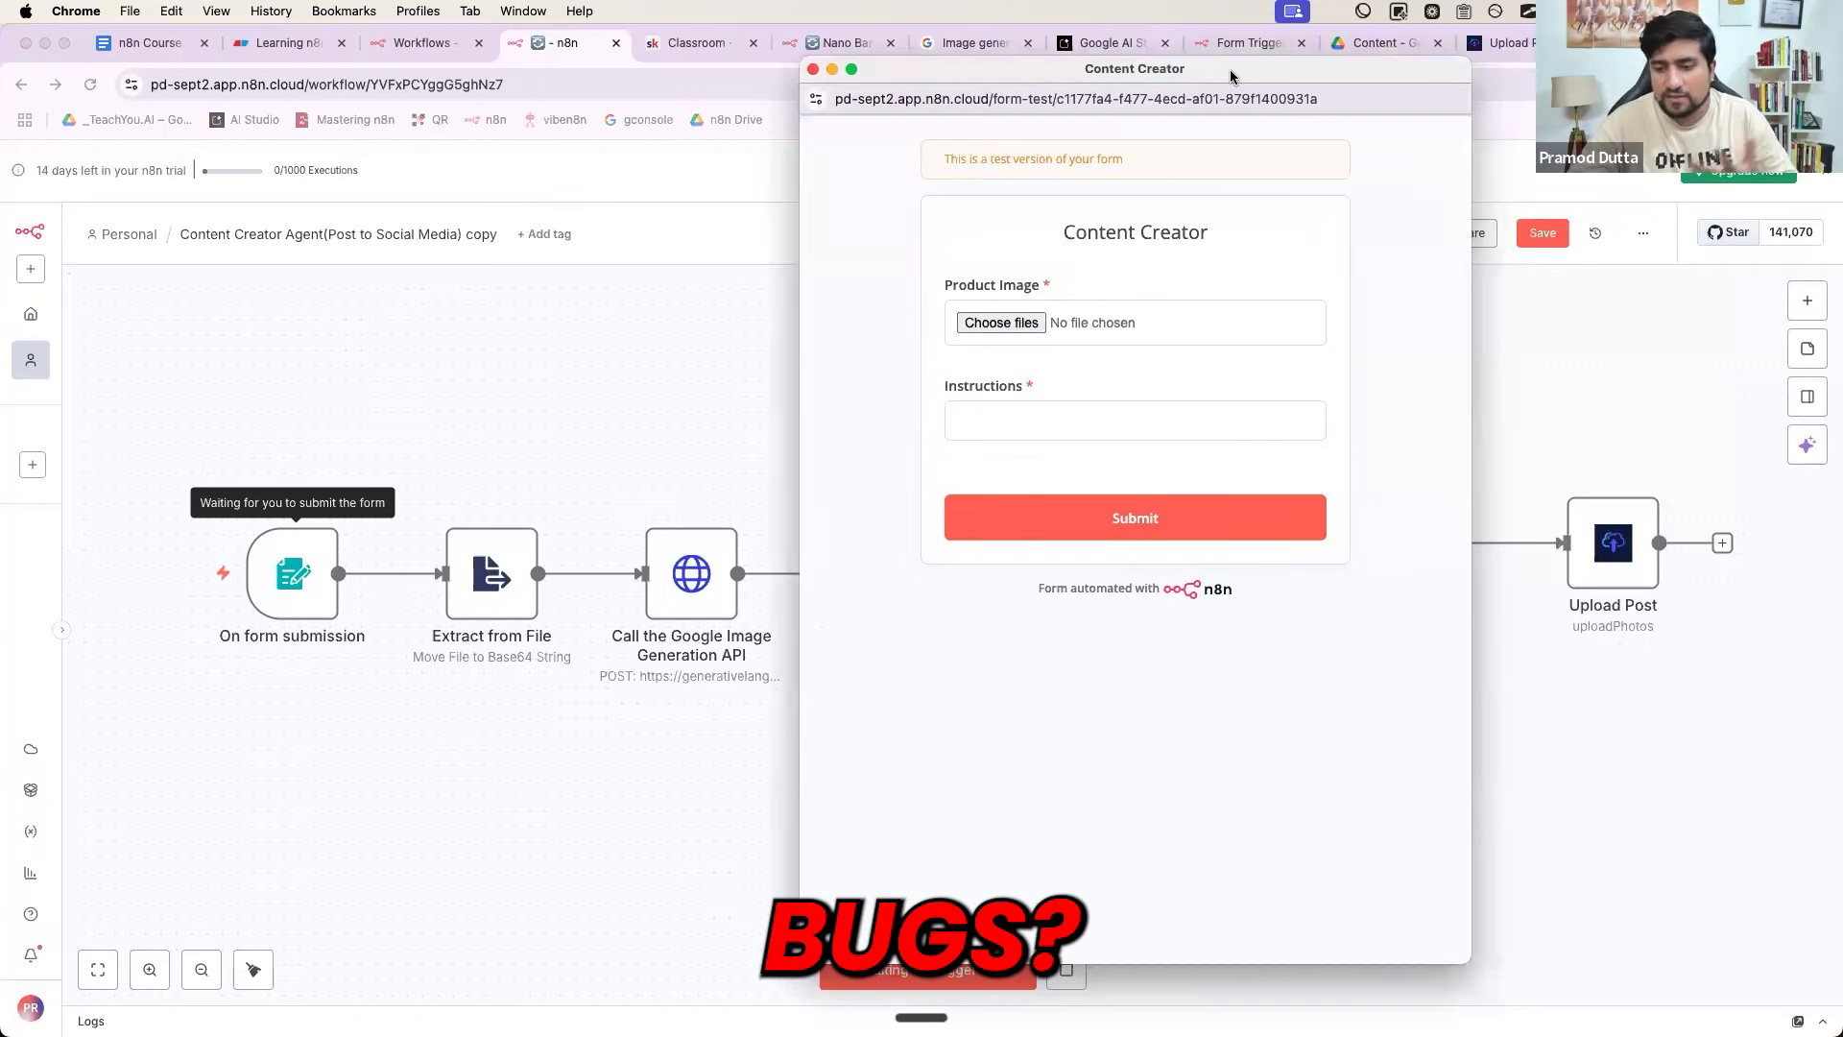
click(1039, 326)
click(989, 349)
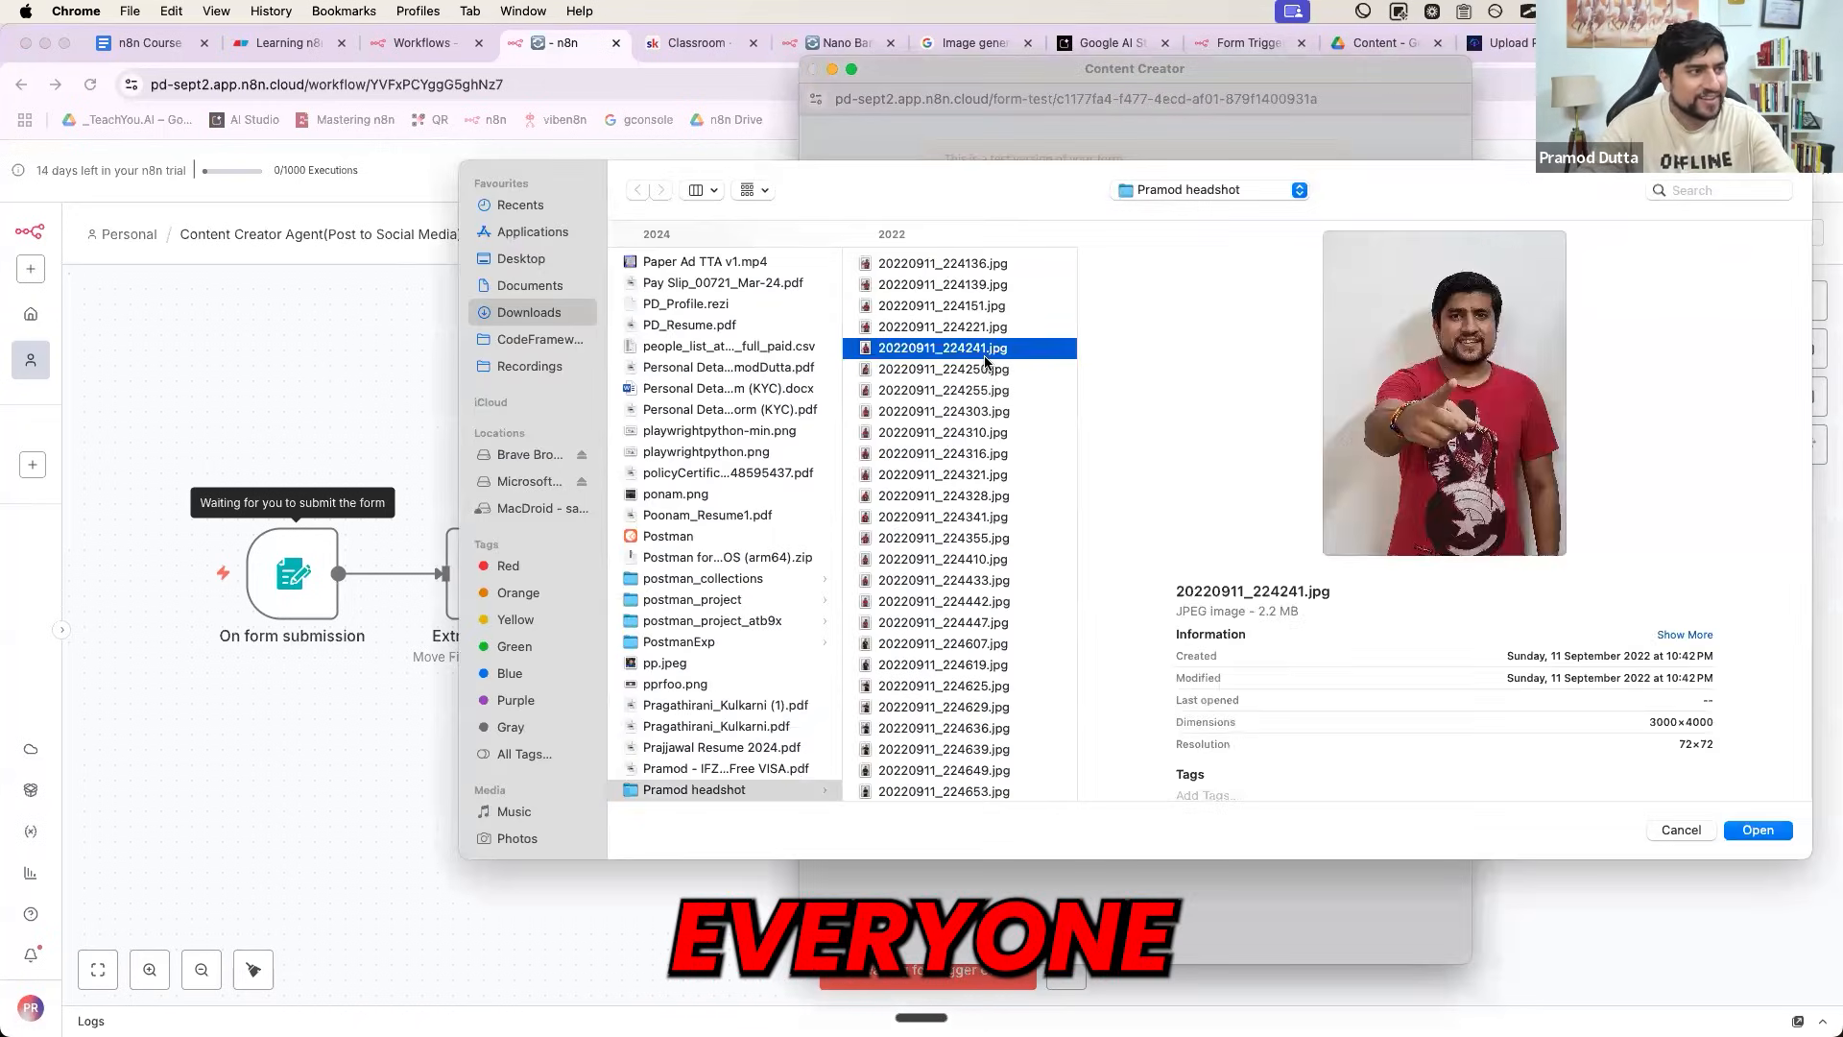
click(1758, 829)
- Fill Instructions with the webinar poster prompt from the clipboard history, change its date to 28 September, then submit and close the form
click(992, 410)
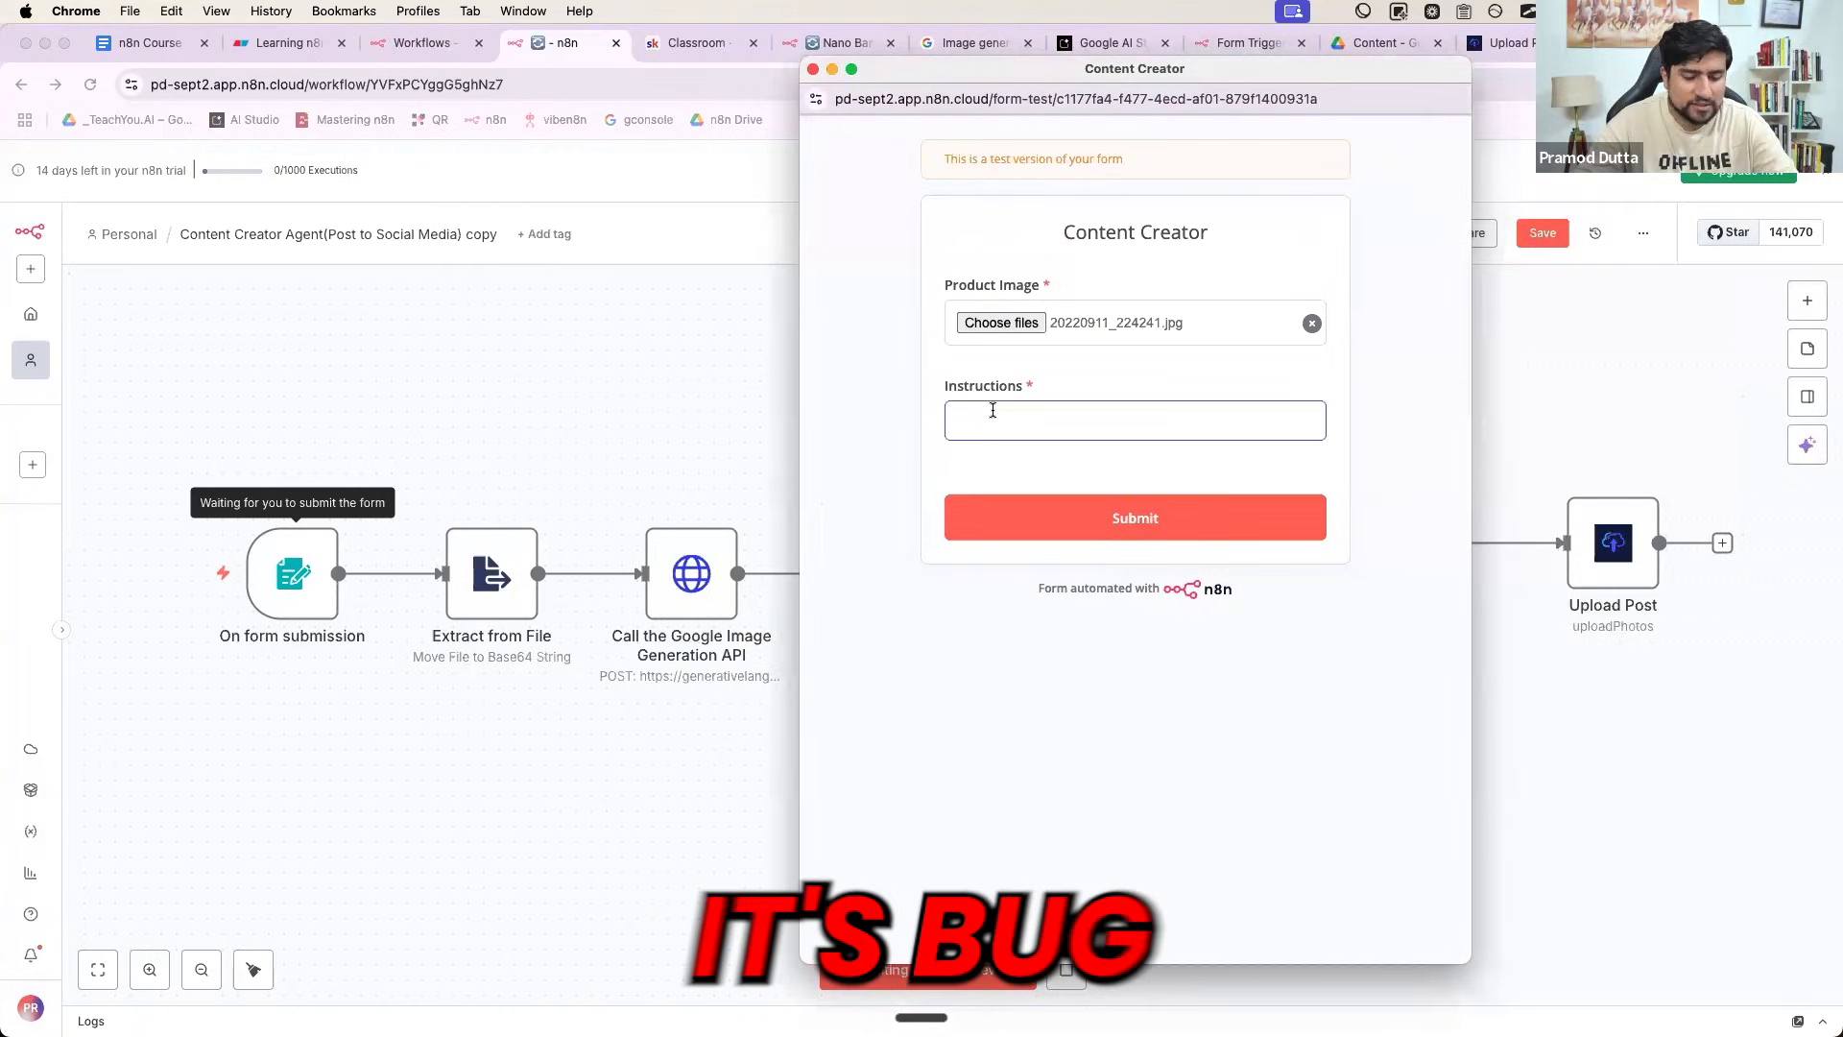
key(super+shift+v)
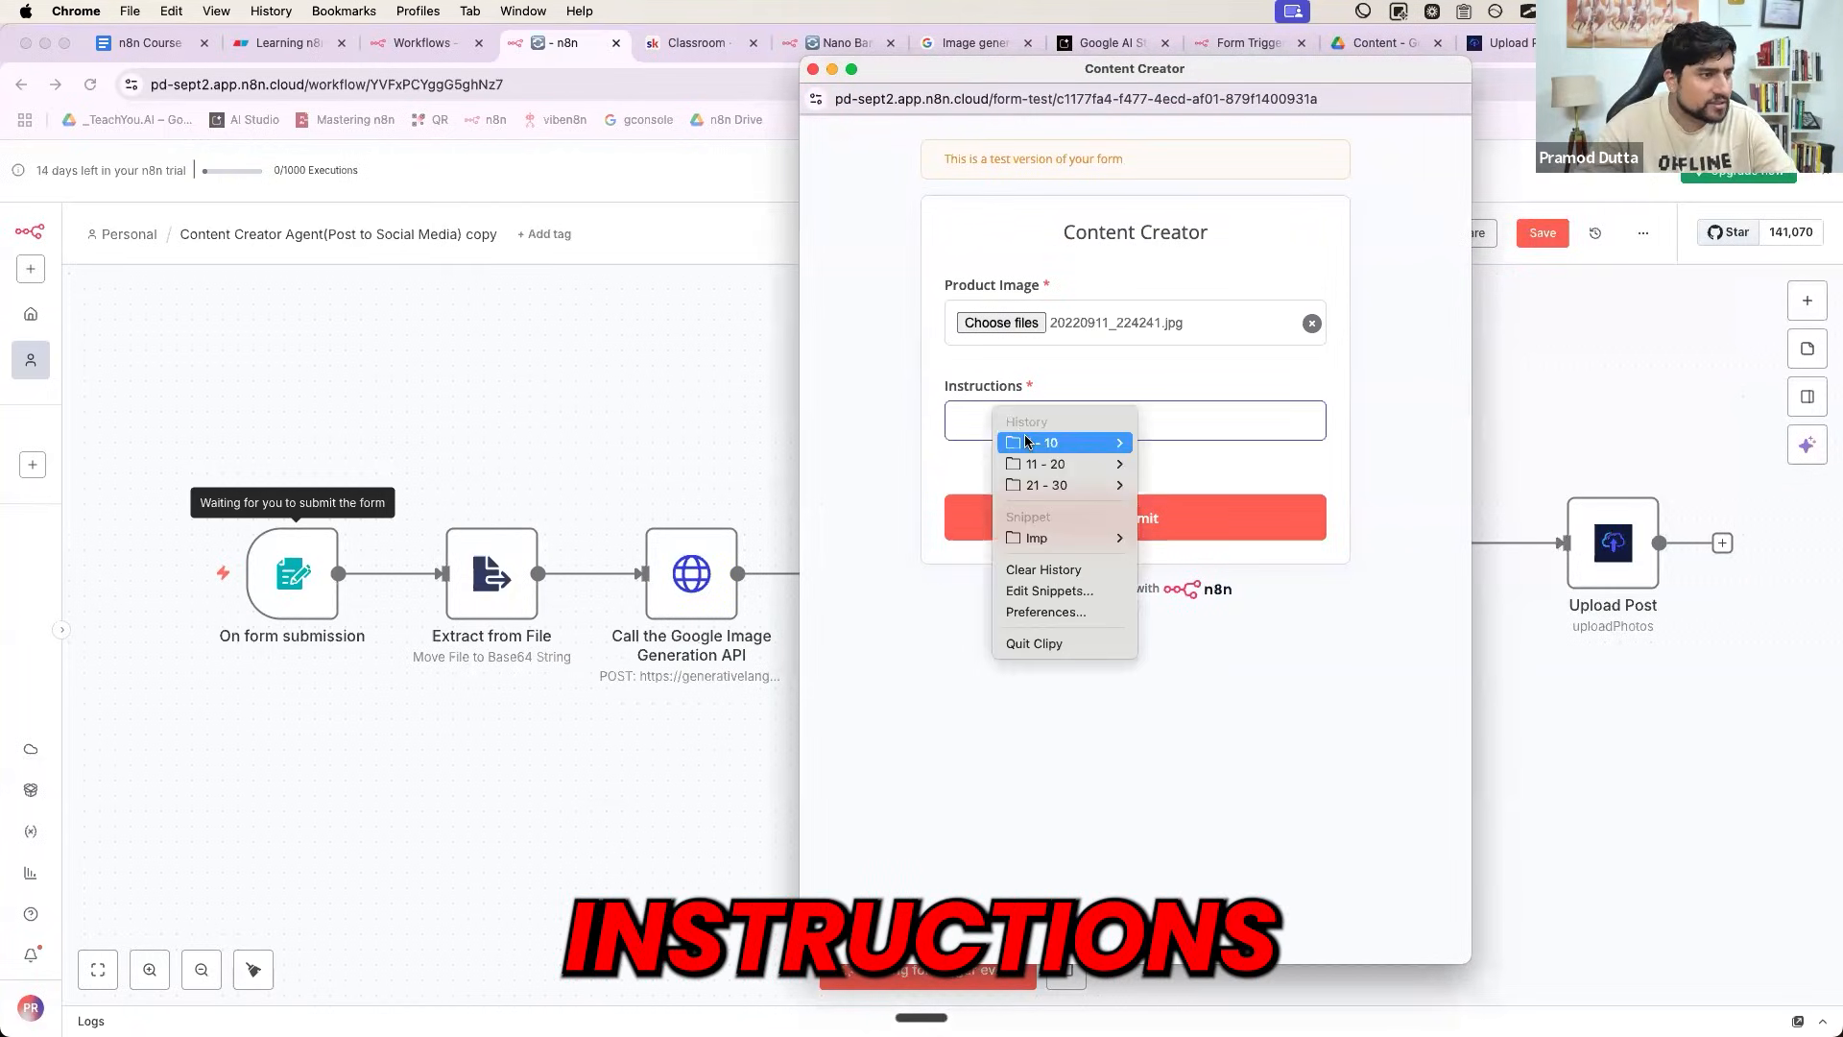
mouse_move(1056, 442)
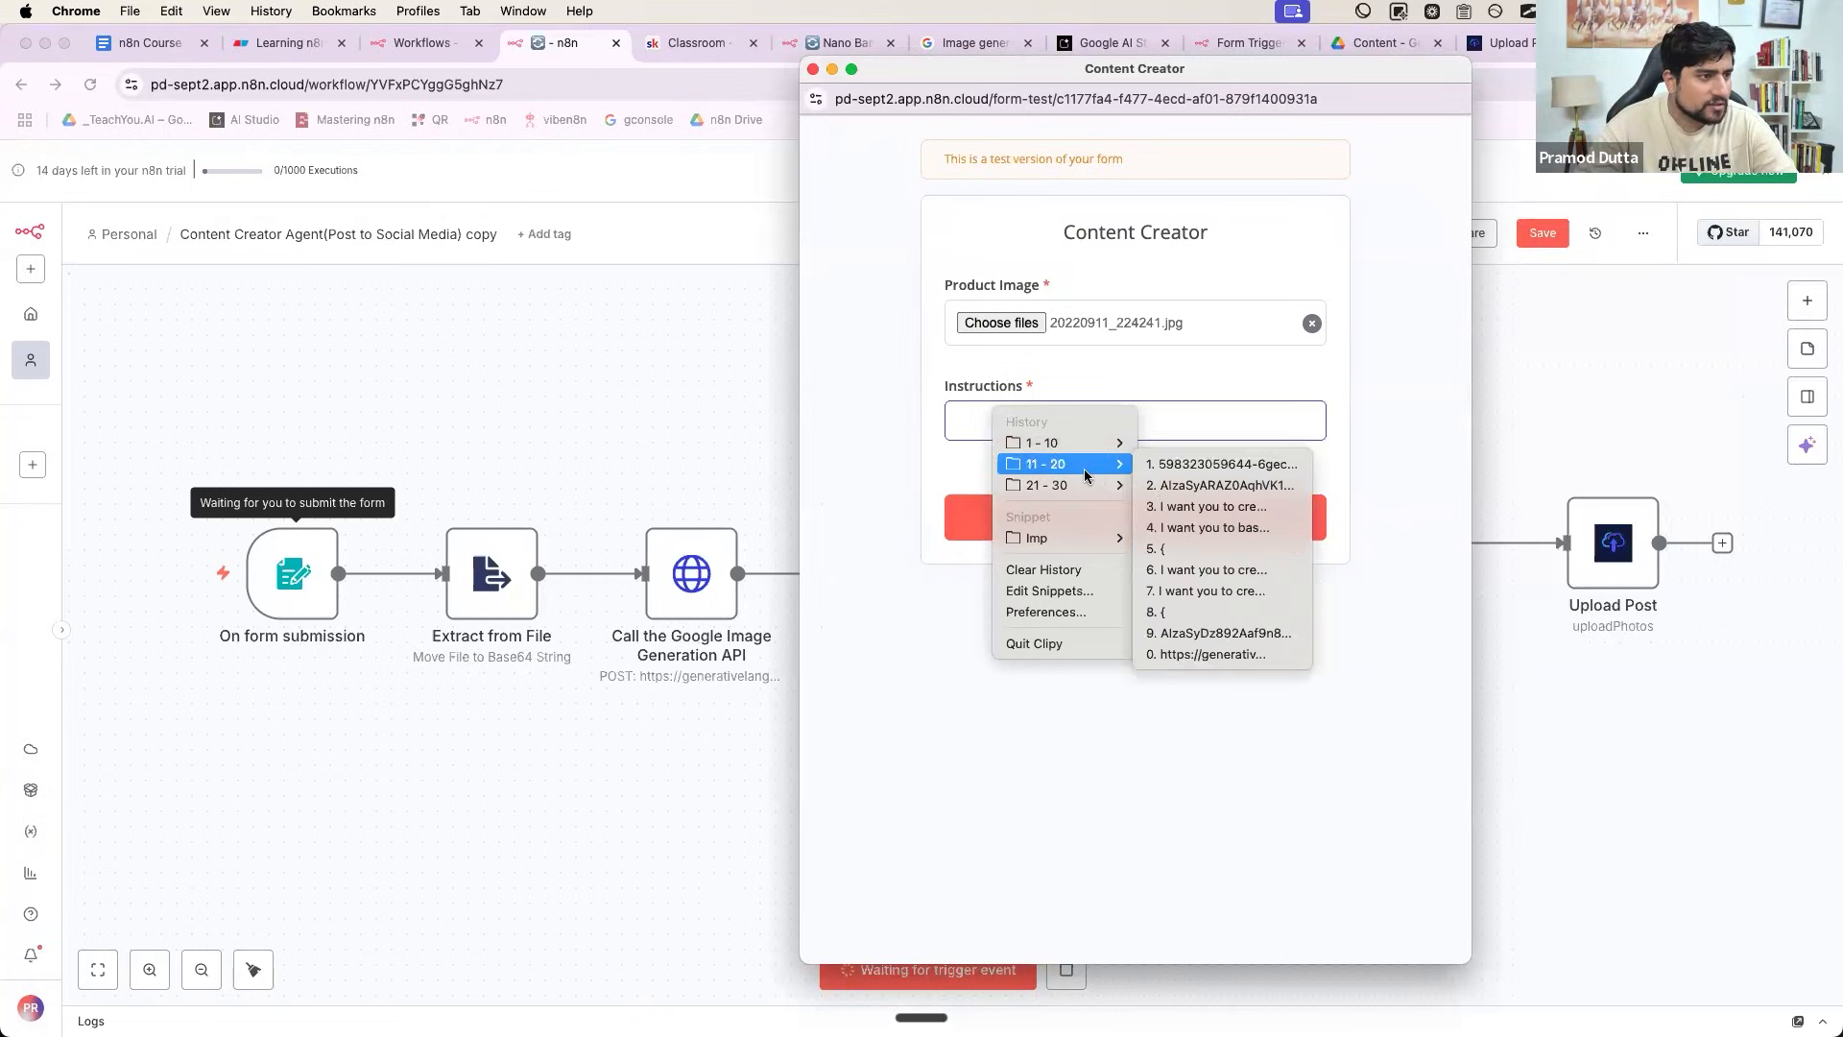
click(1168, 503)
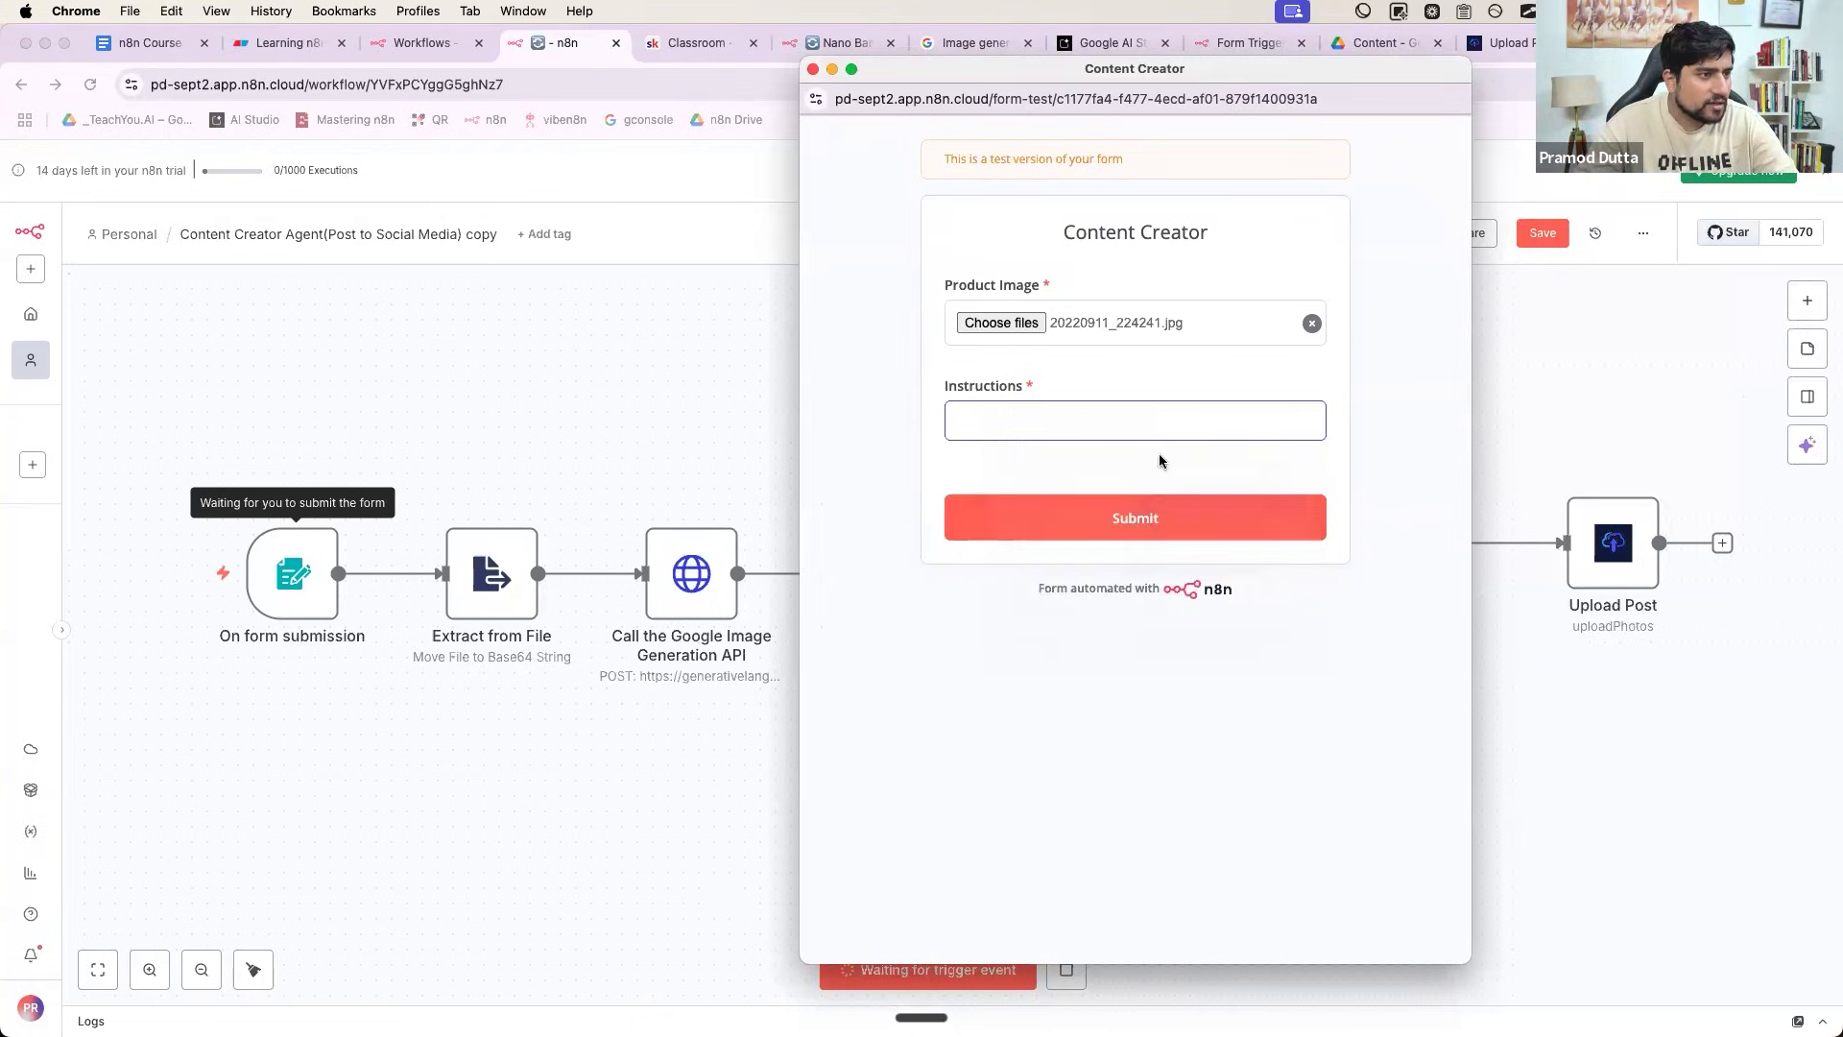
click(1200, 423)
key(BackSpace)
text(8)
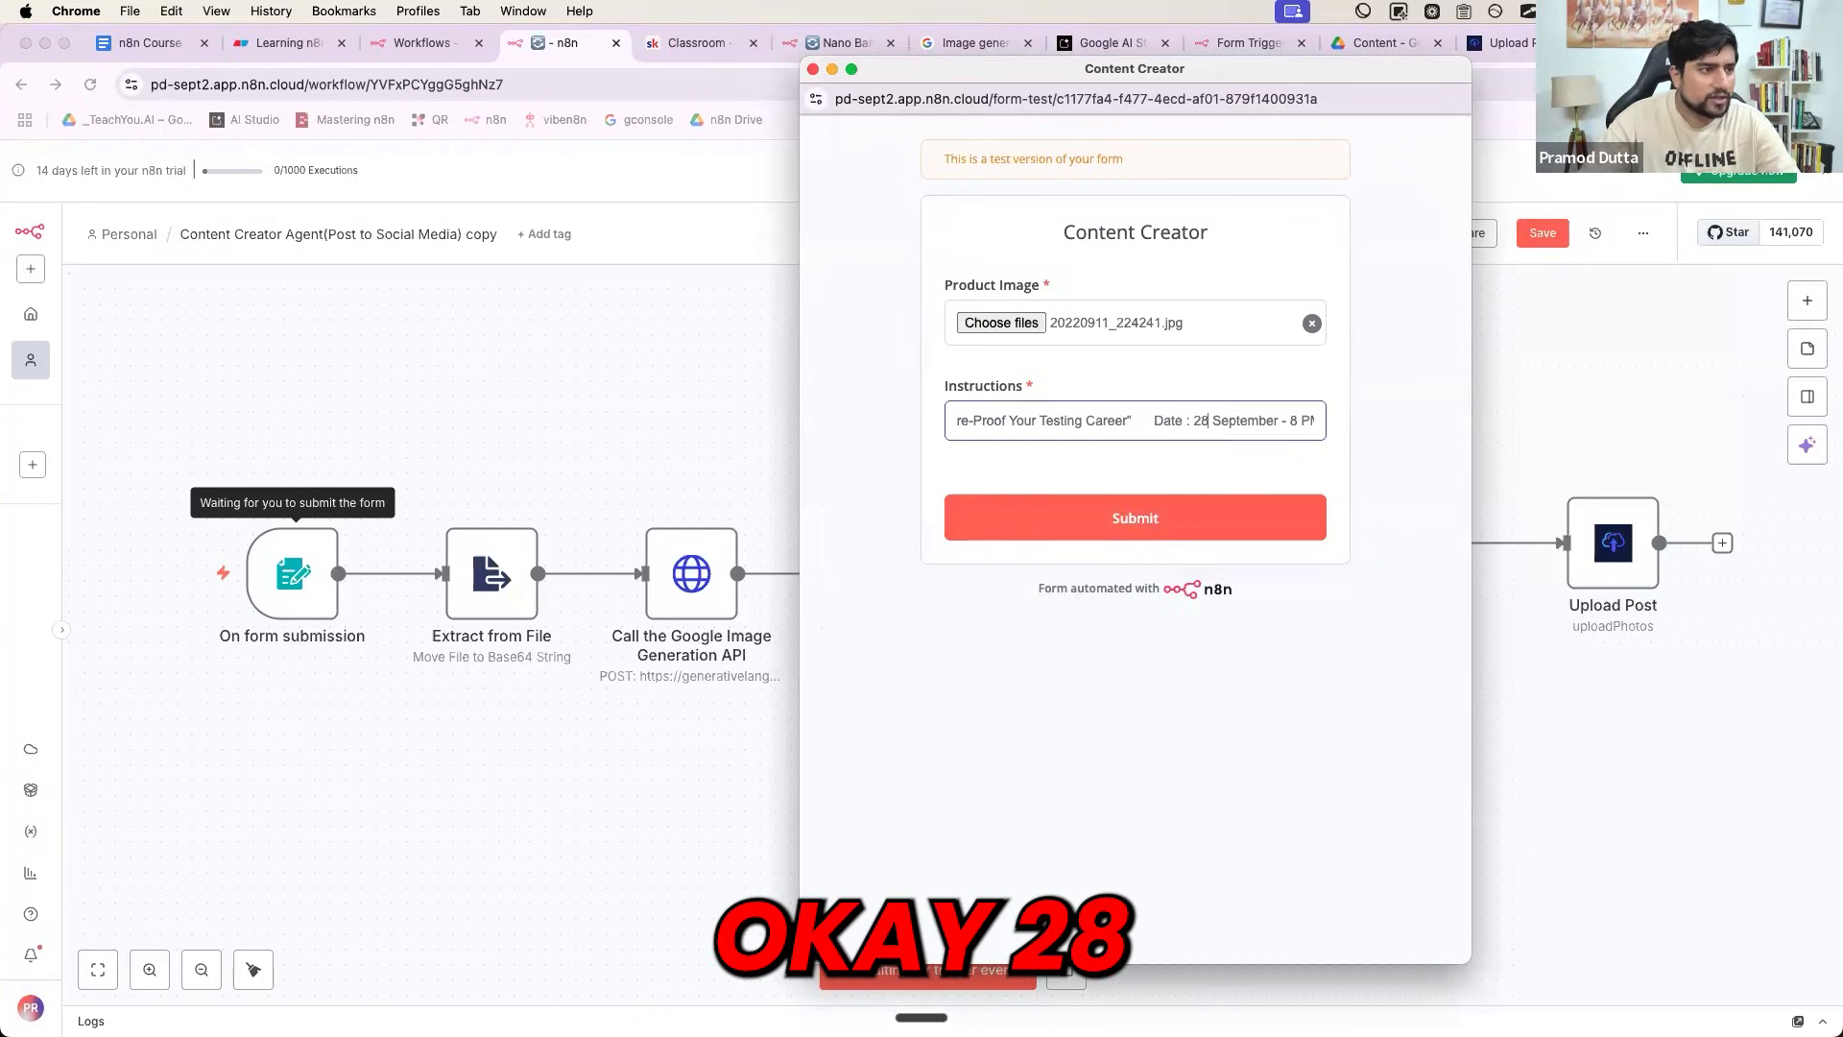
click(1135, 519)
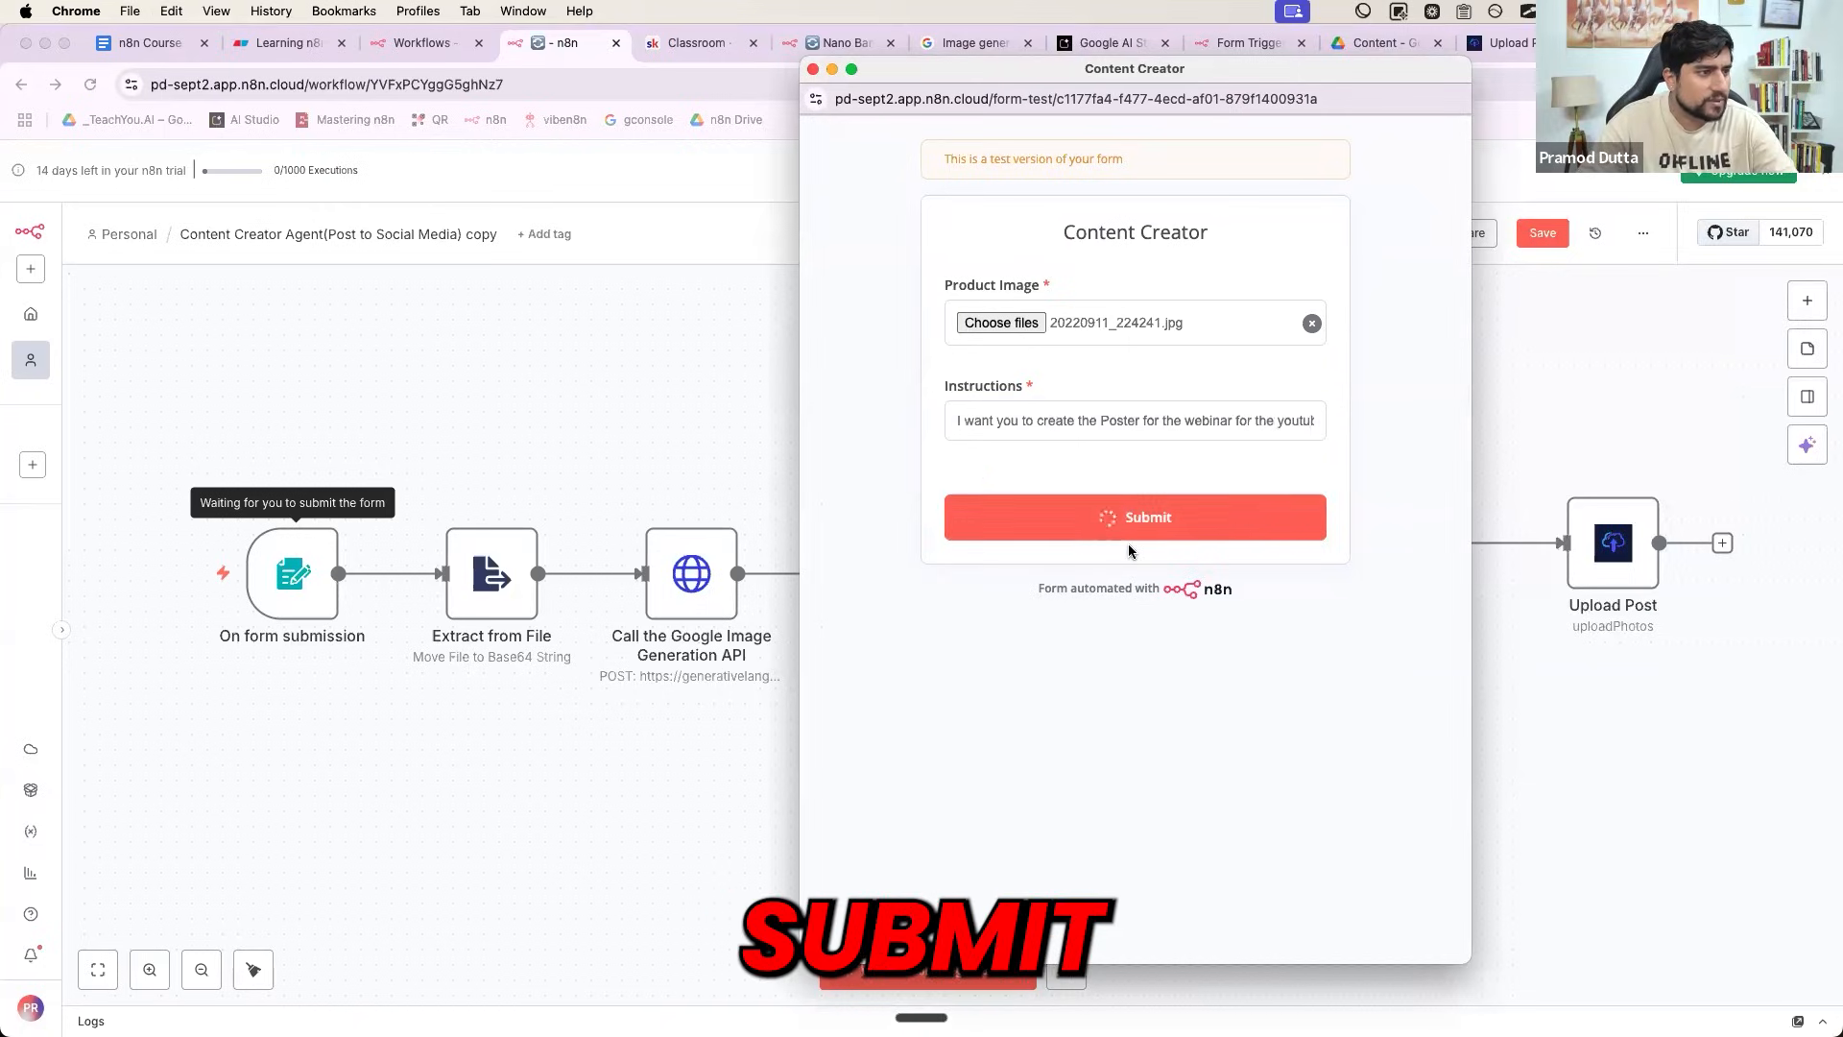
click(812, 70)
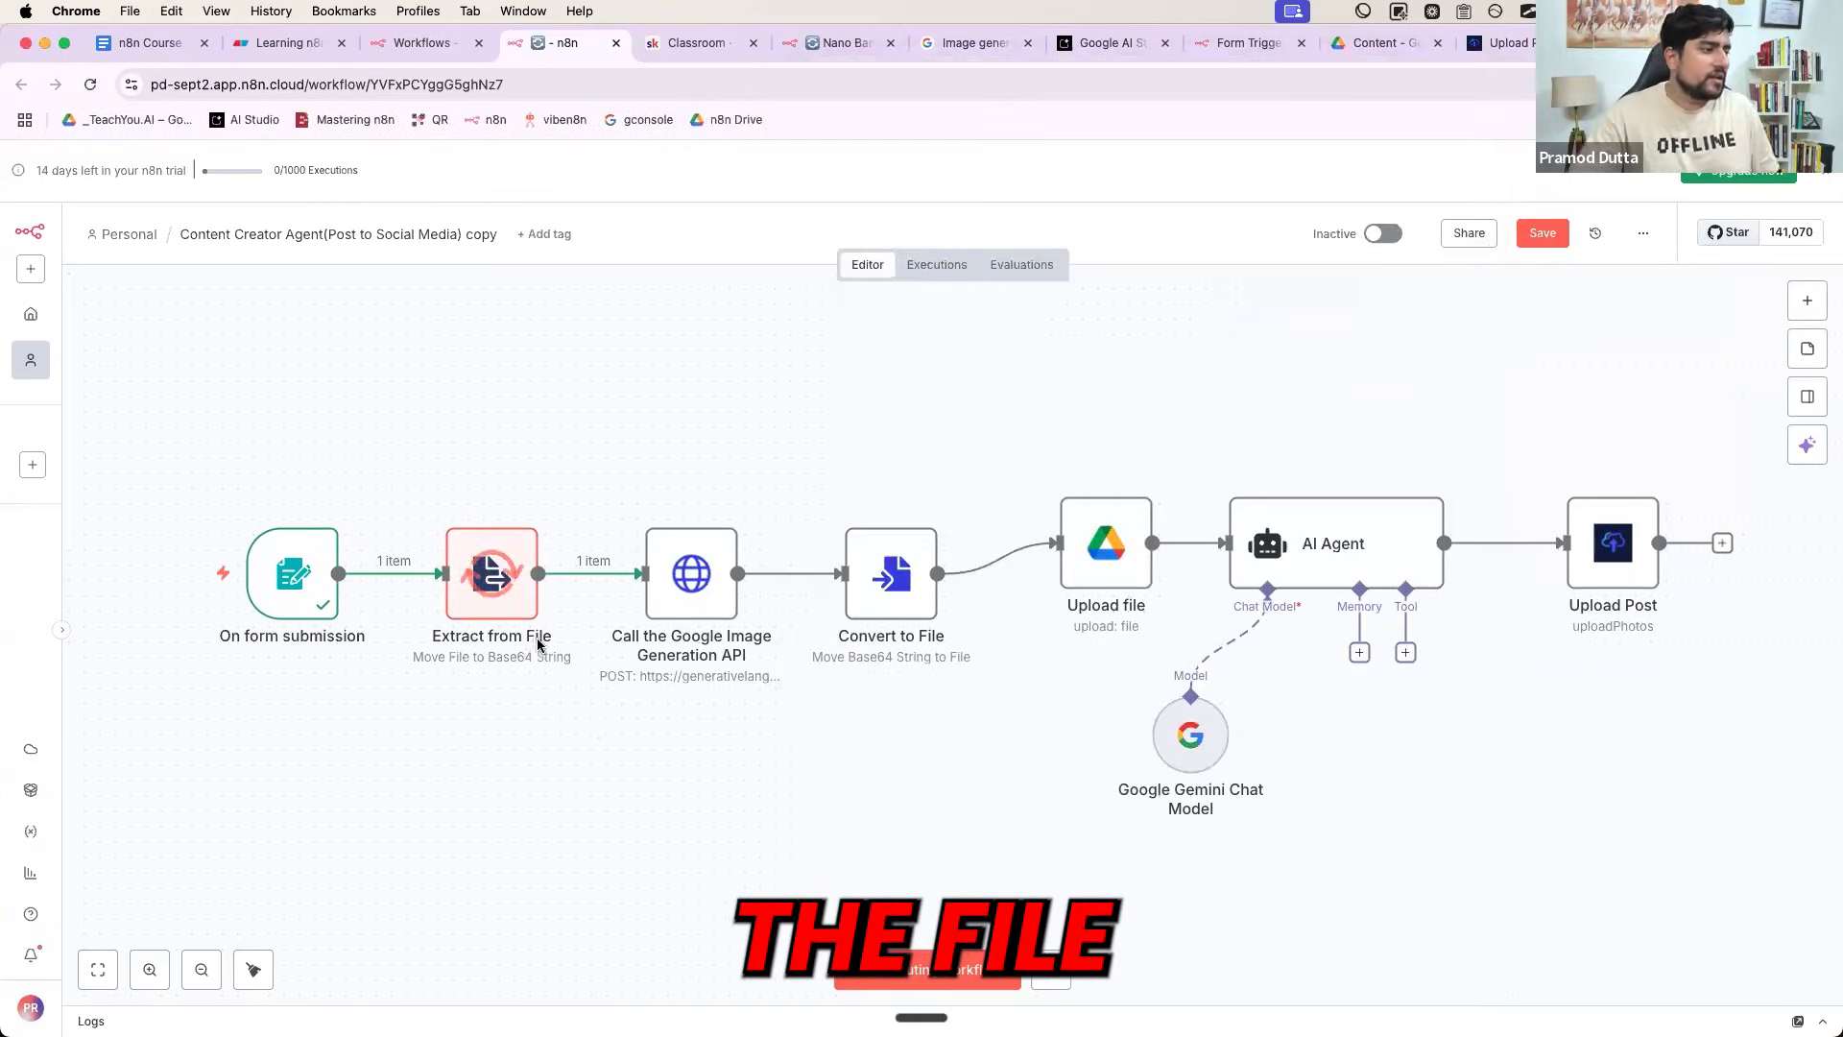
- Examine the error details of the Google Image Generation API node and the output of the form submission node
double_click(681, 595)
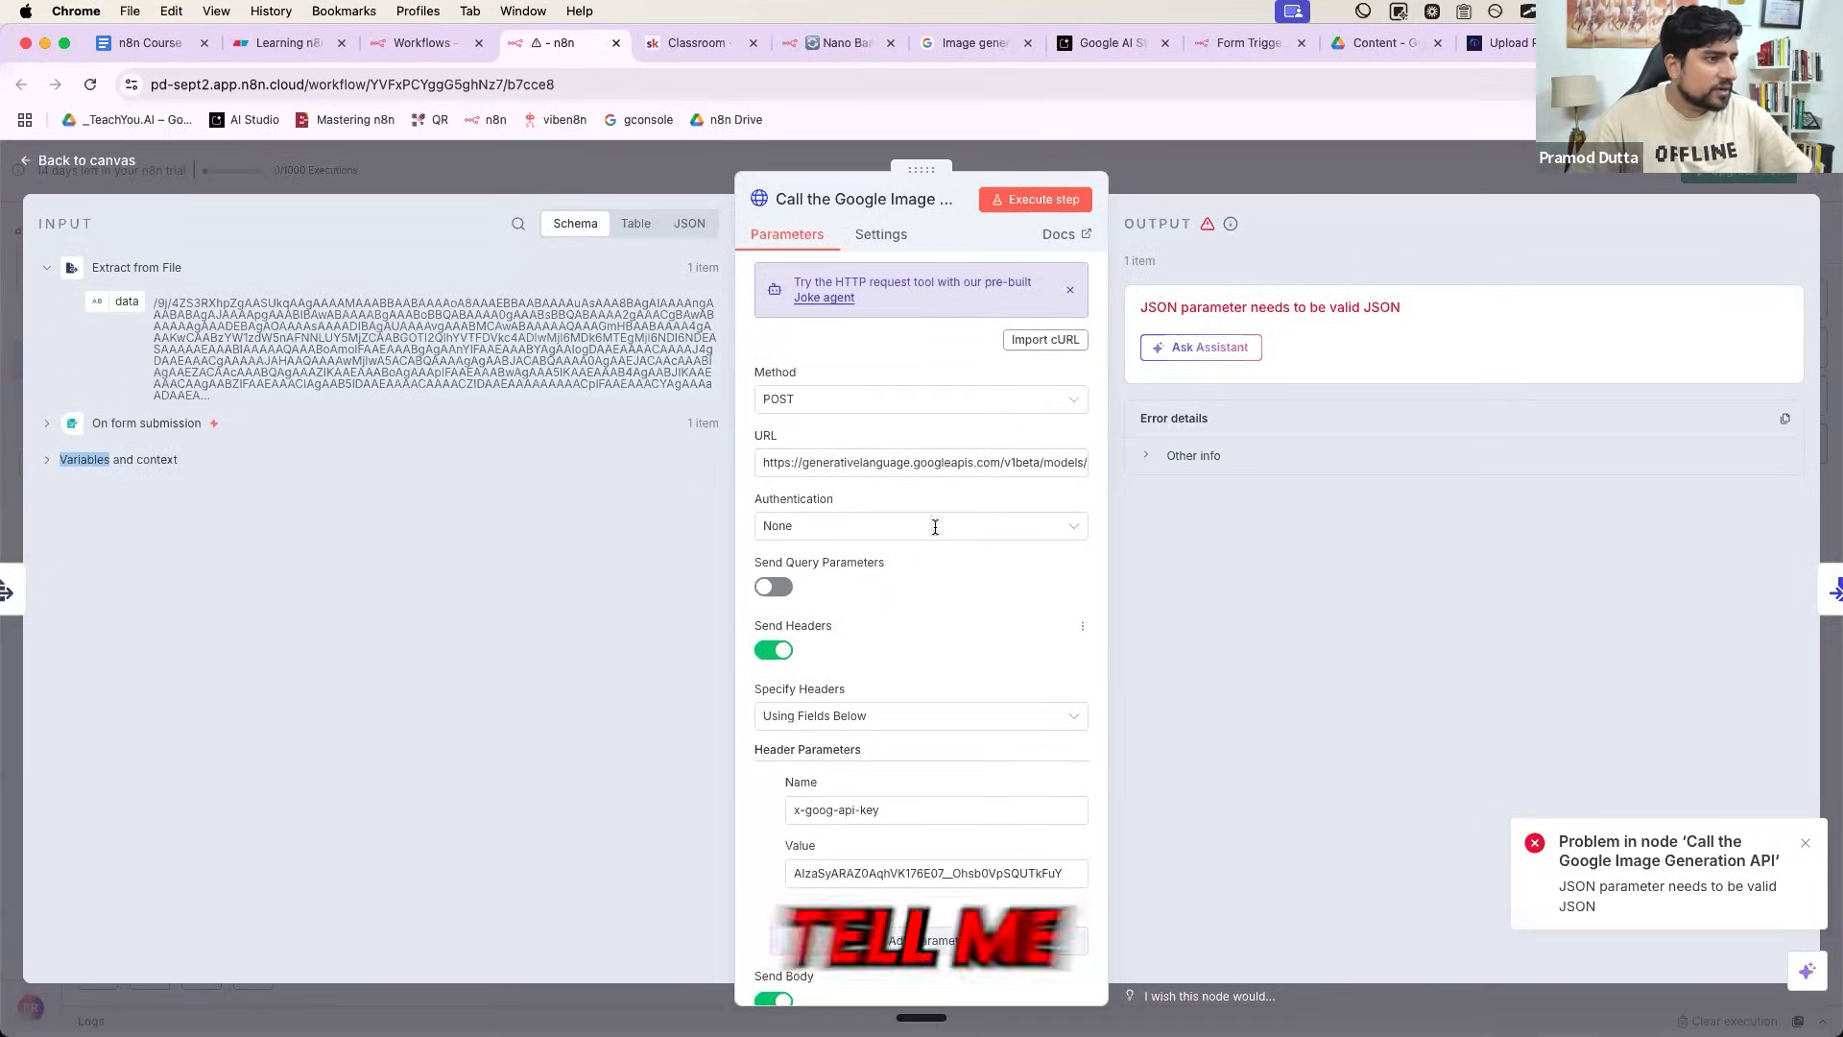
click(1190, 455)
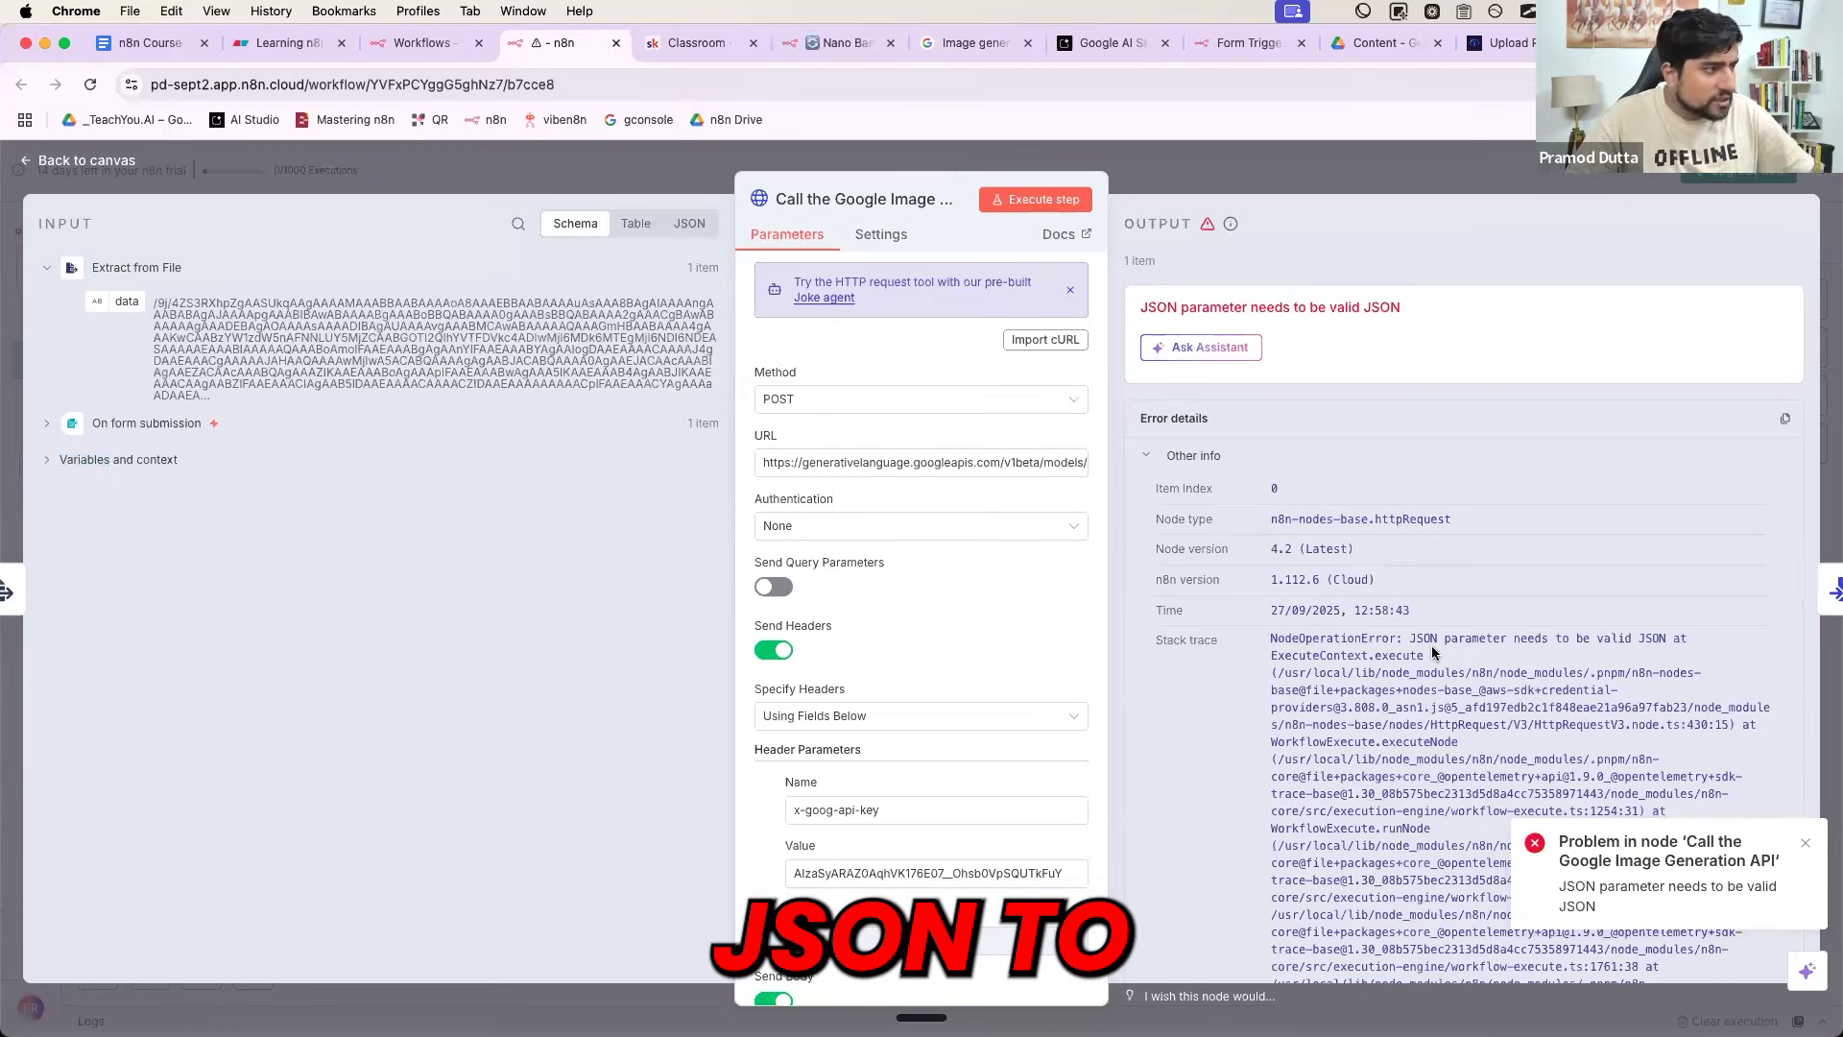
click(1217, 152)
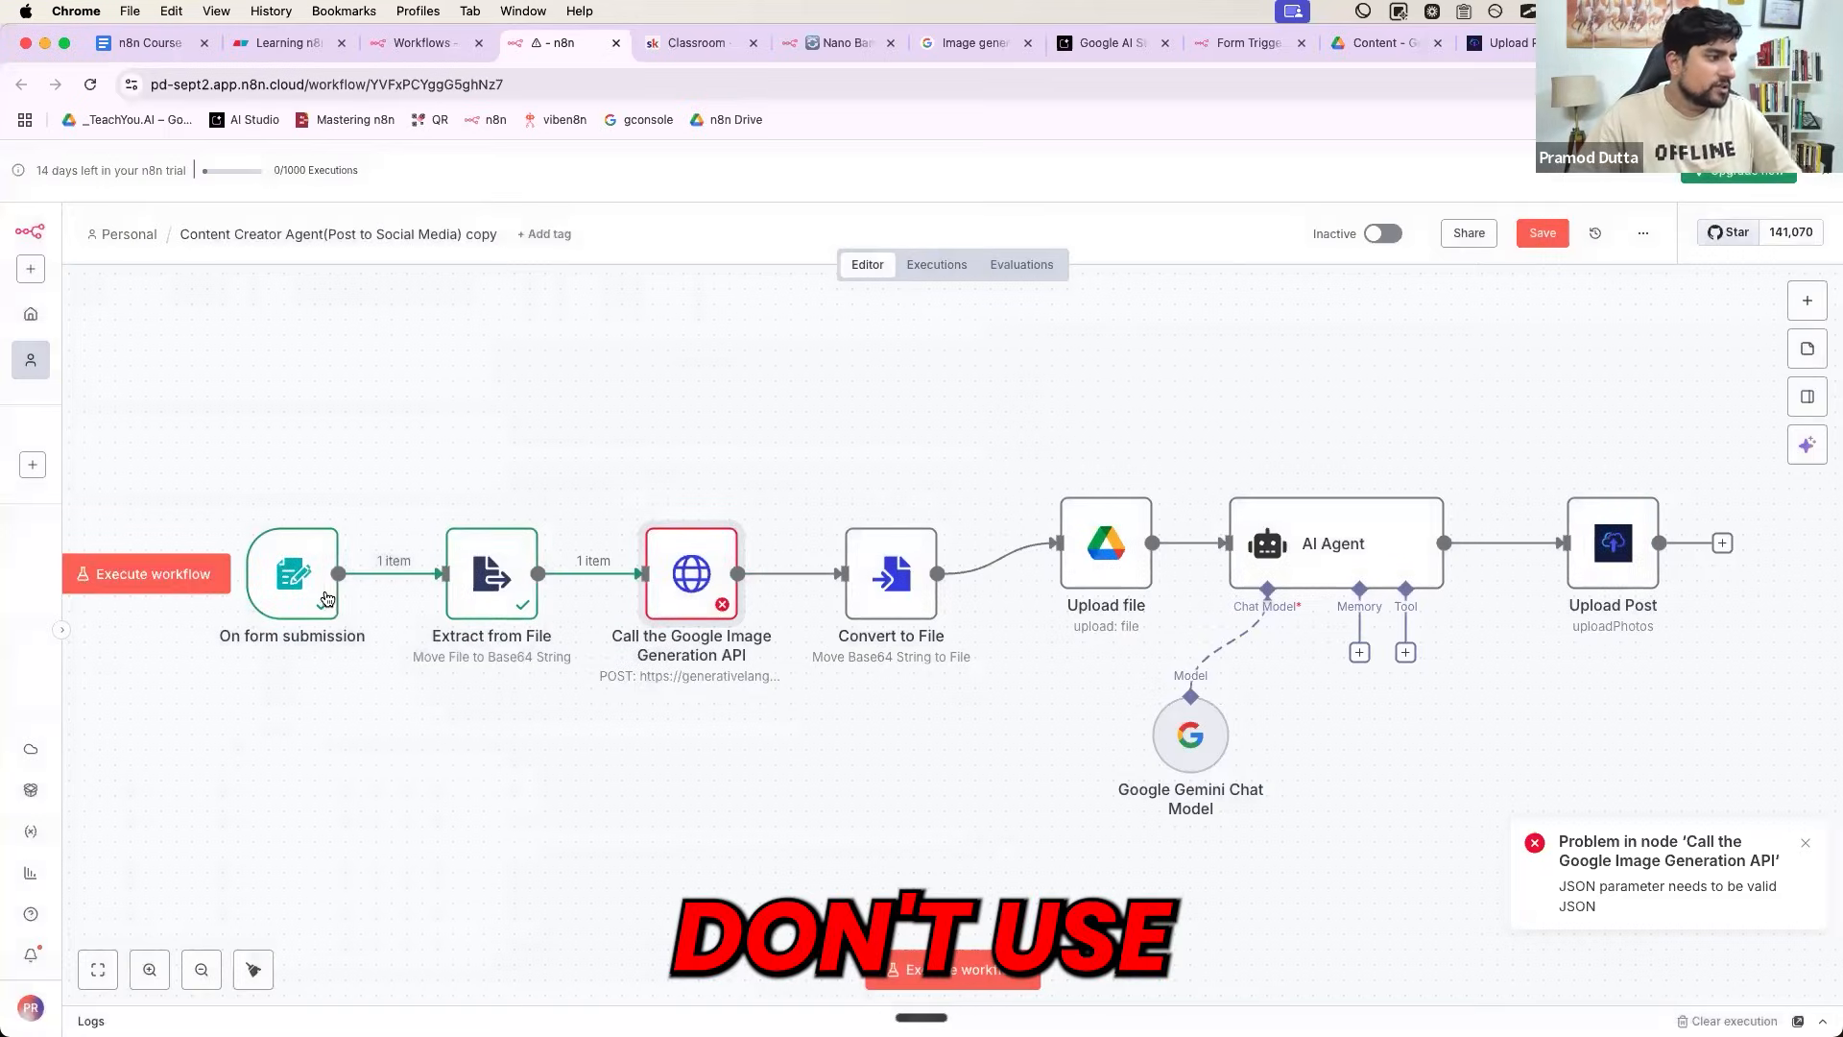
double_click(293, 573)
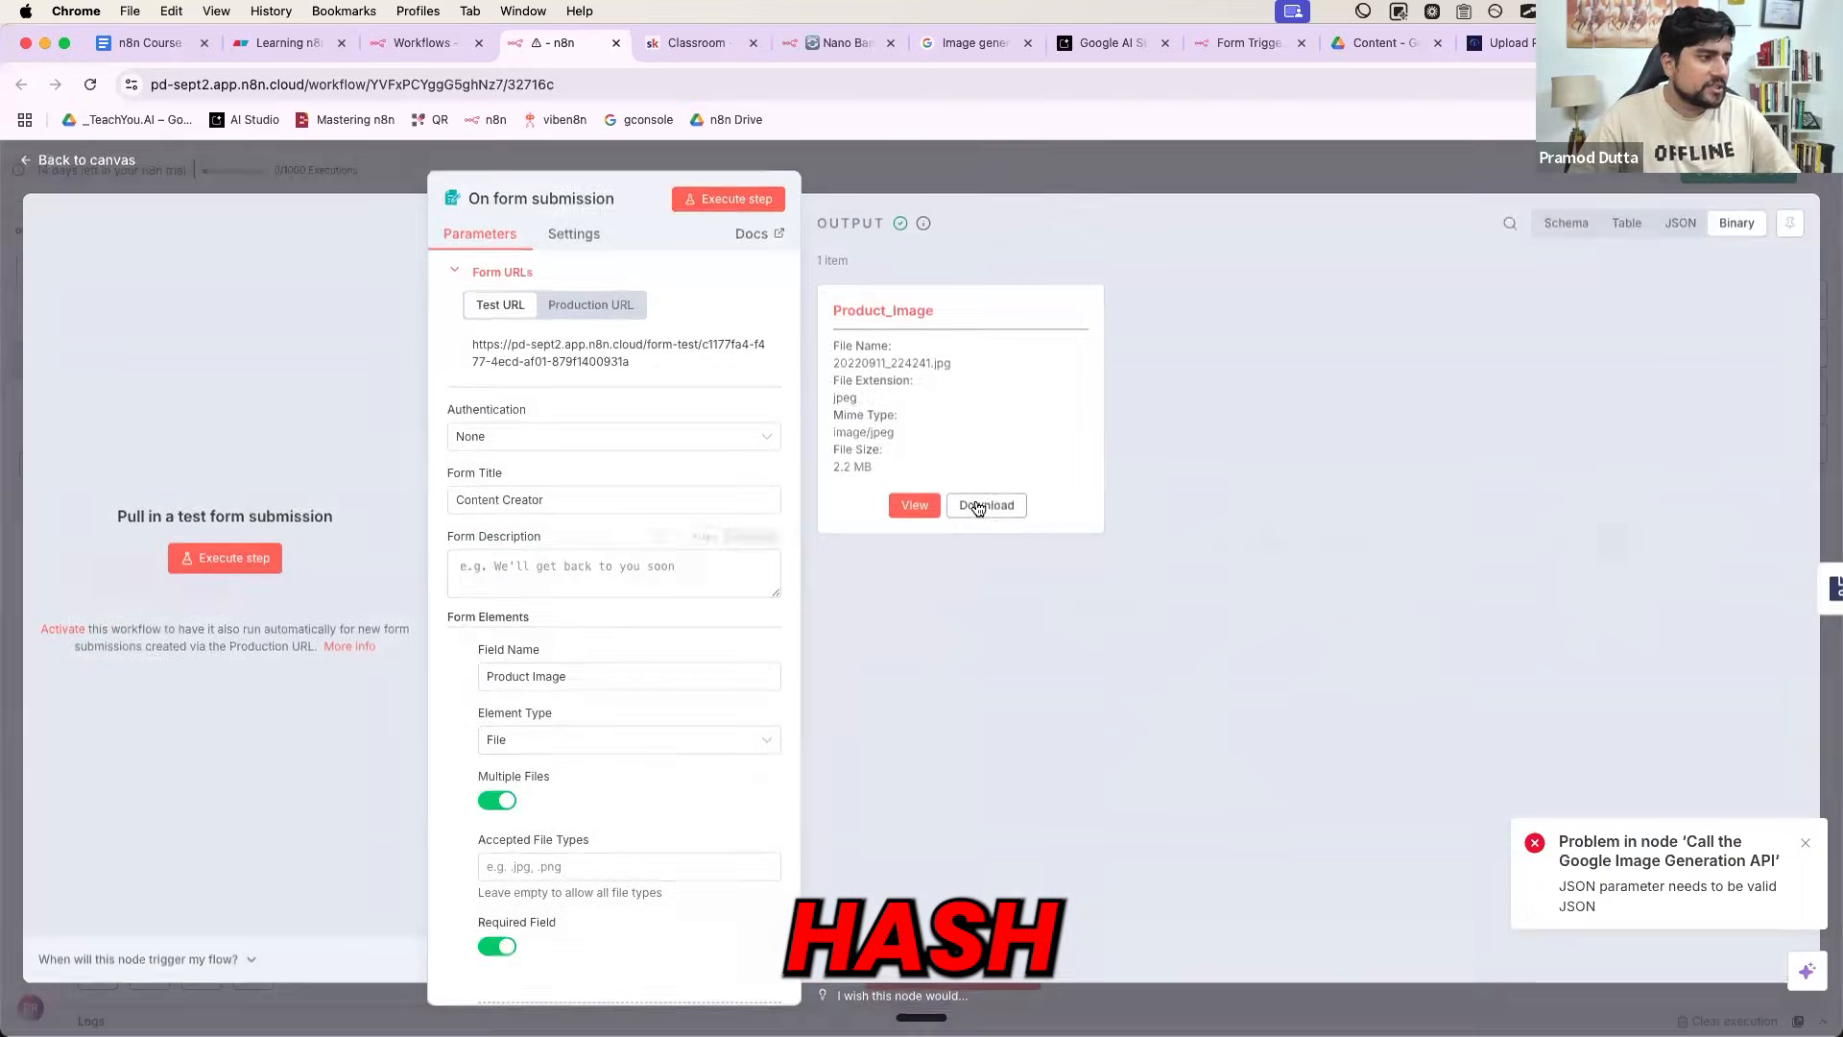
click(953, 175)
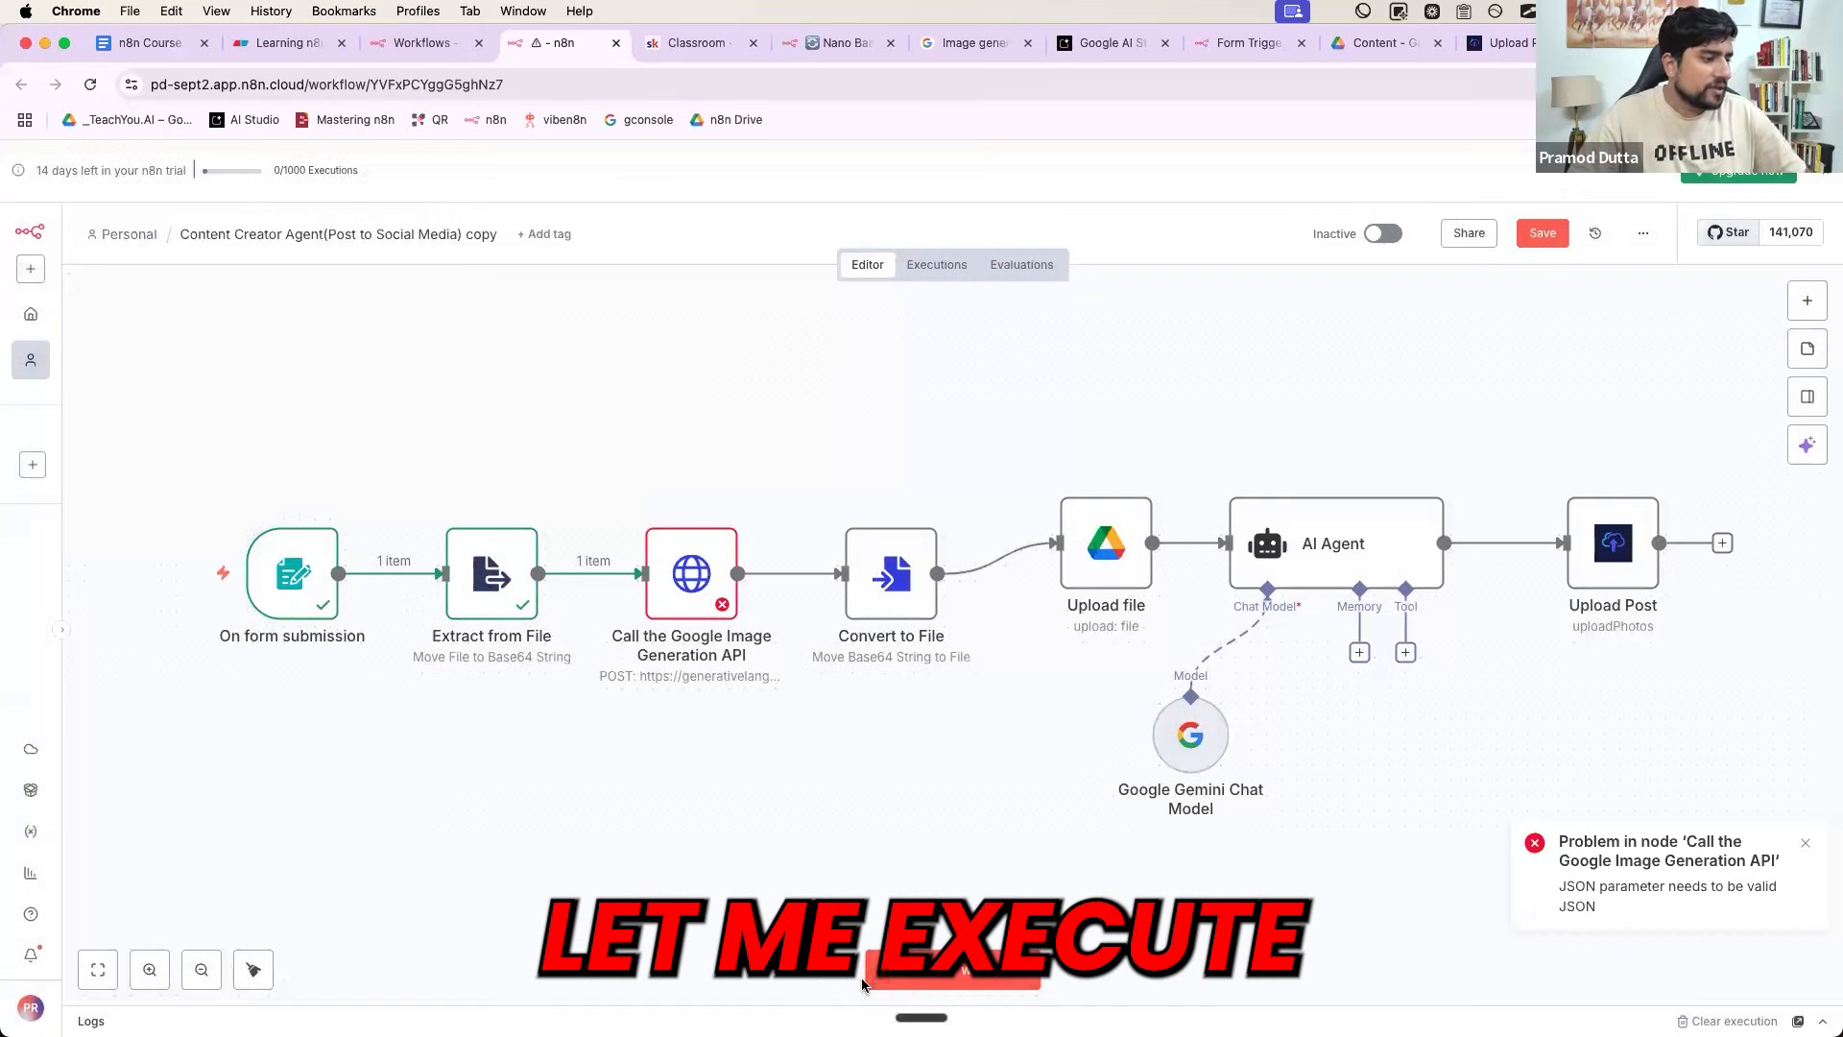
- Execute the workflow again, choose 20220911_224255.jpg as the product image and paste the webinar poster prompt into Instructions
click(953, 969)
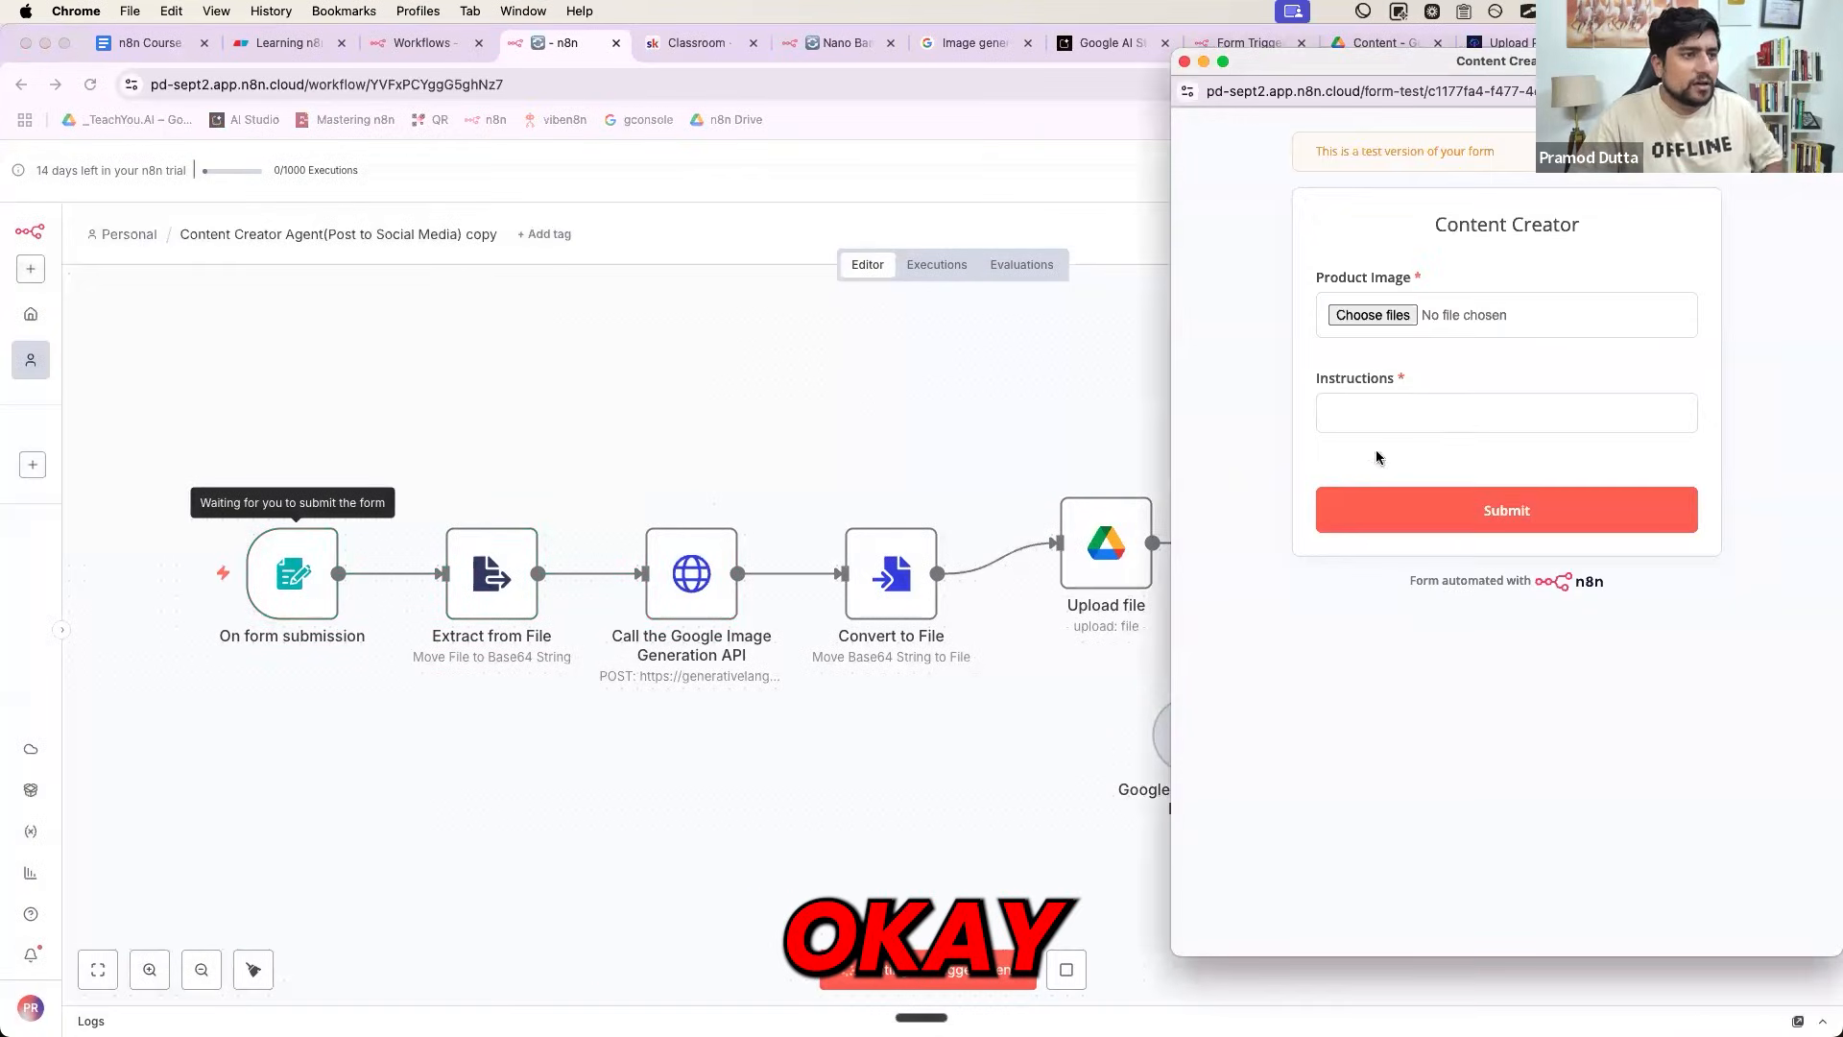
click(1372, 315)
click(1001, 382)
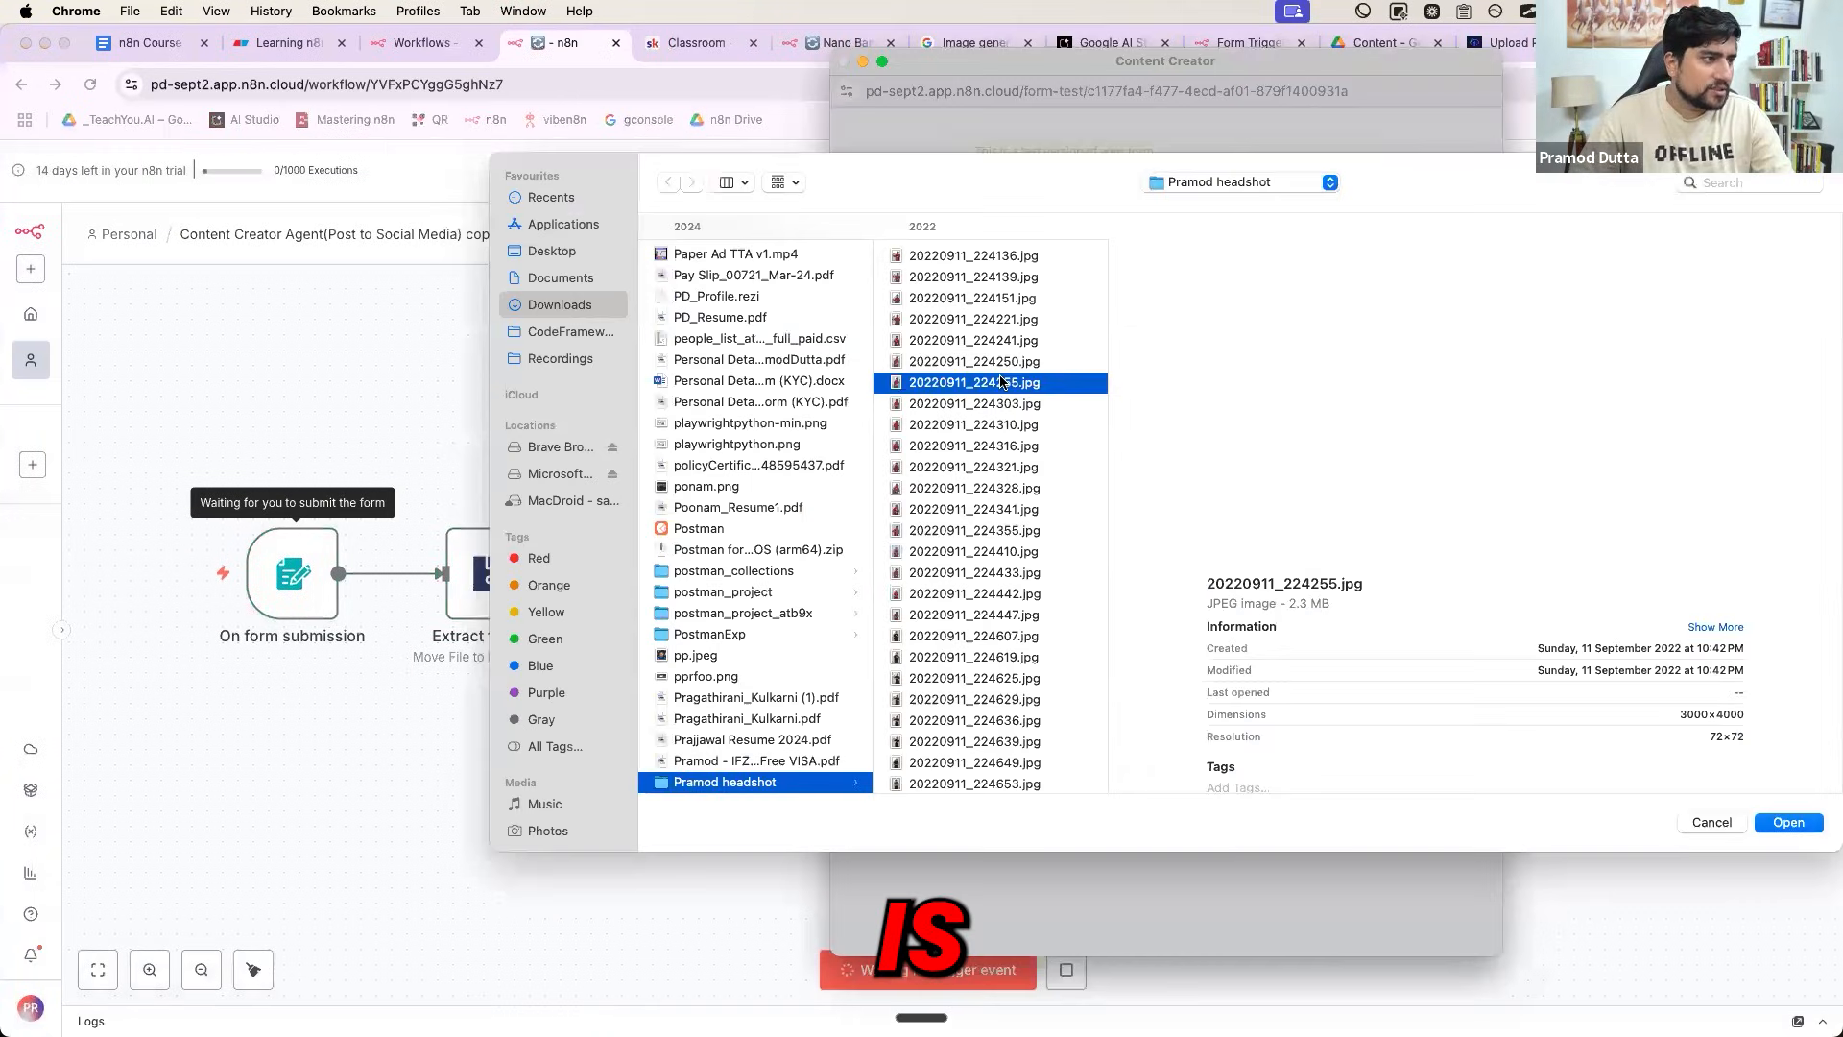
double_click(1000, 382)
click(1399, 412)
key(super+v)
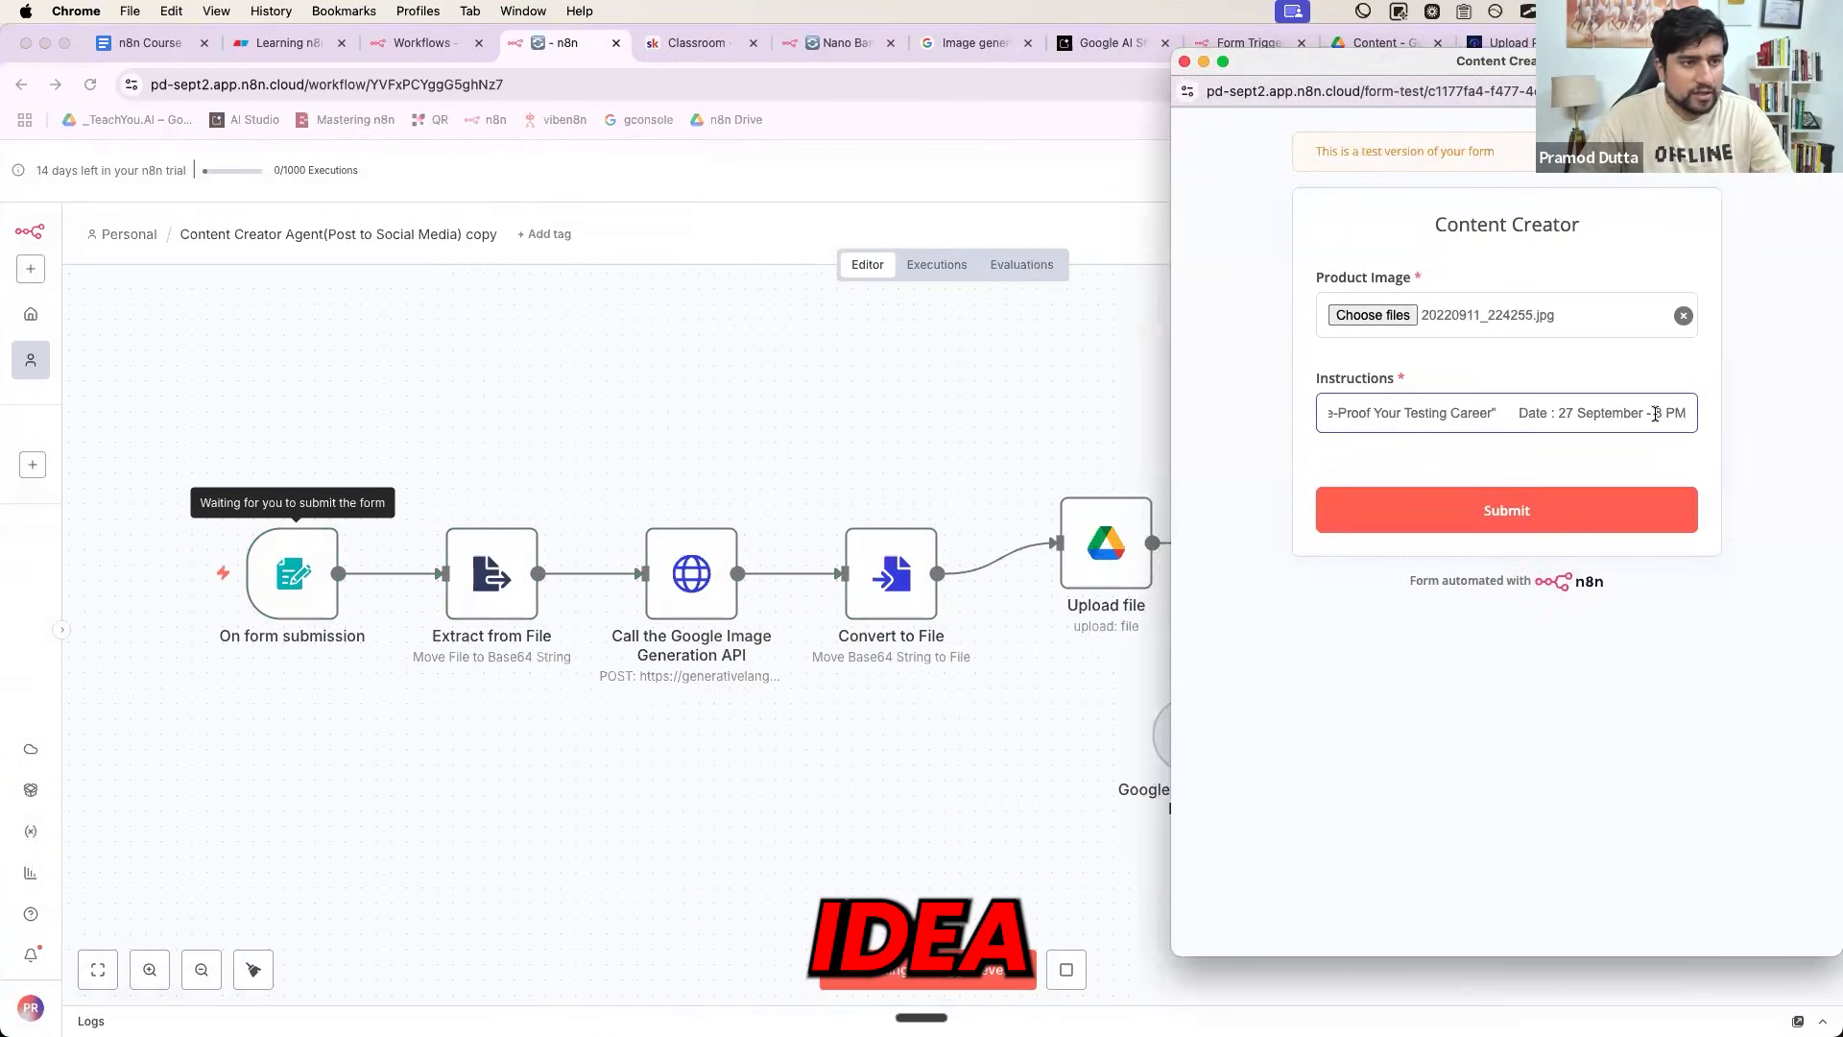
- Remove the double quotes around the webinar title in the form's Instructions and check the rest of the prompt
key(BackSpace)
key(BackSpace)
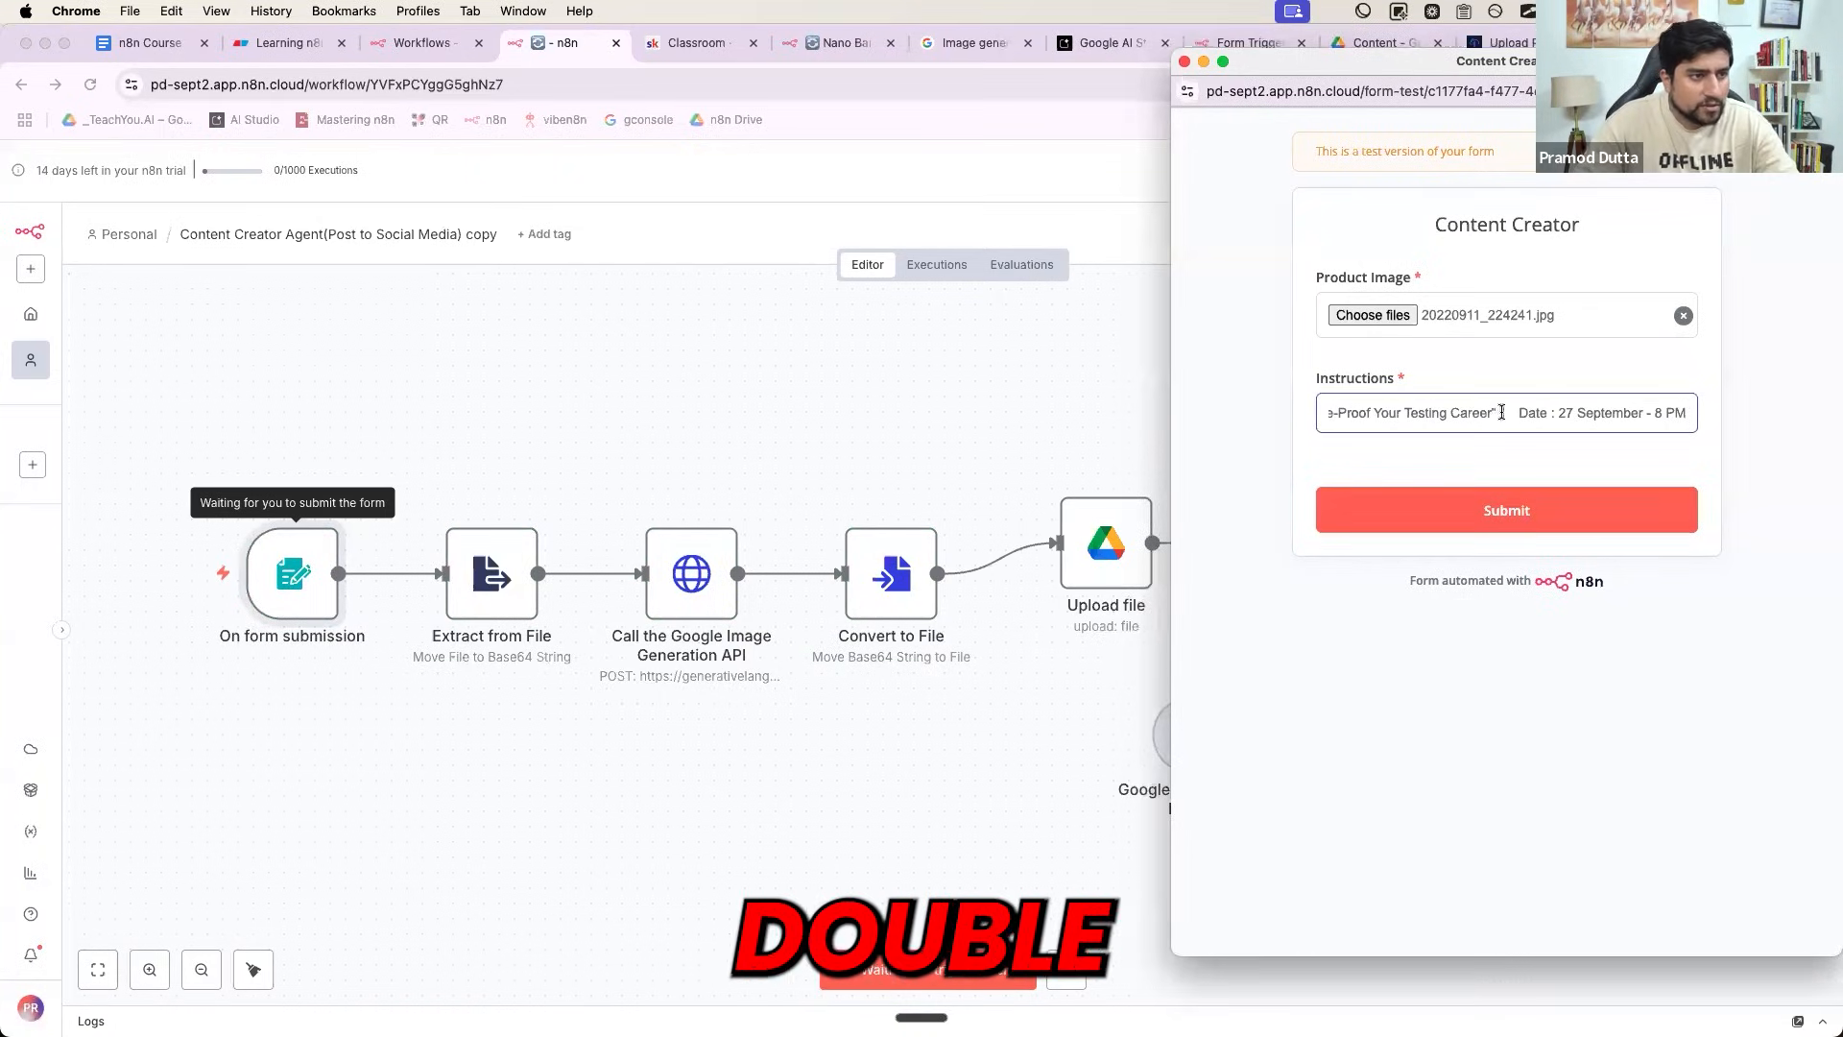
key(BackSpace)
scroll(1463, 406, left, 5)
scroll(1536, 404, right, 1)
scroll(1536, 404, right, 3)
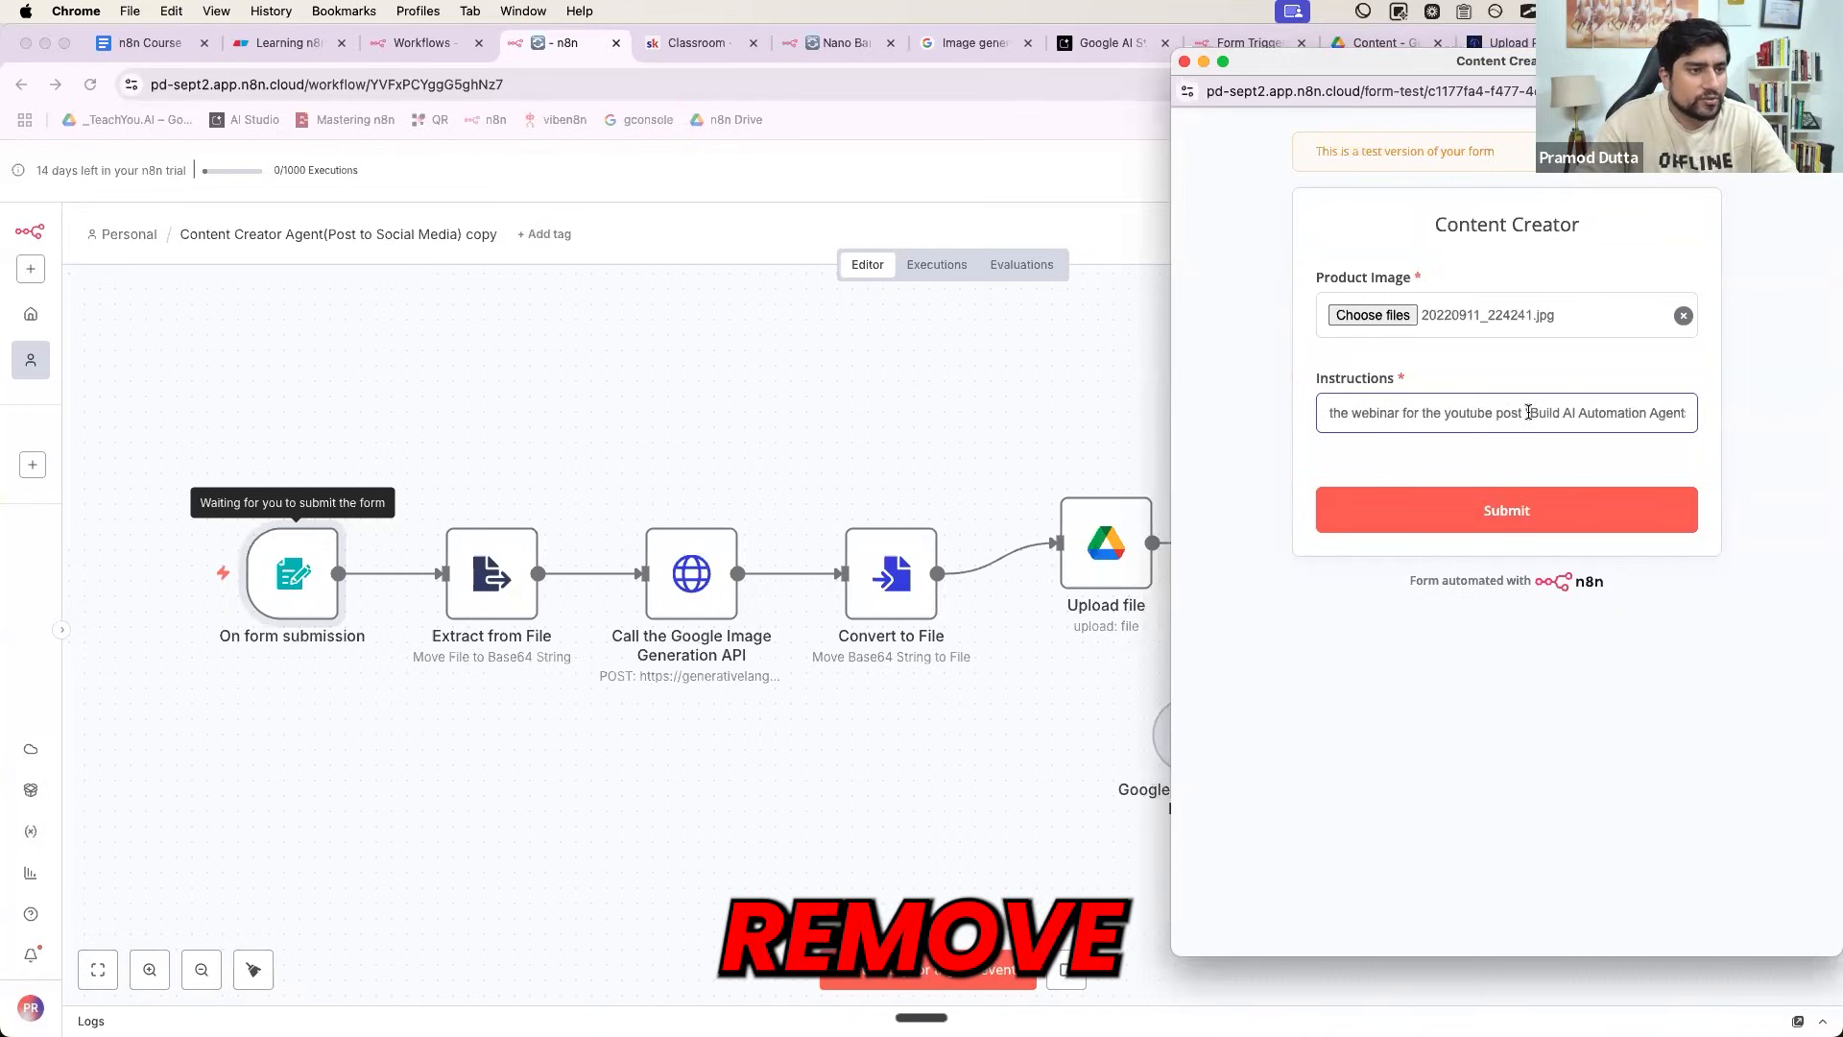
scroll(1528, 413, right, 8)
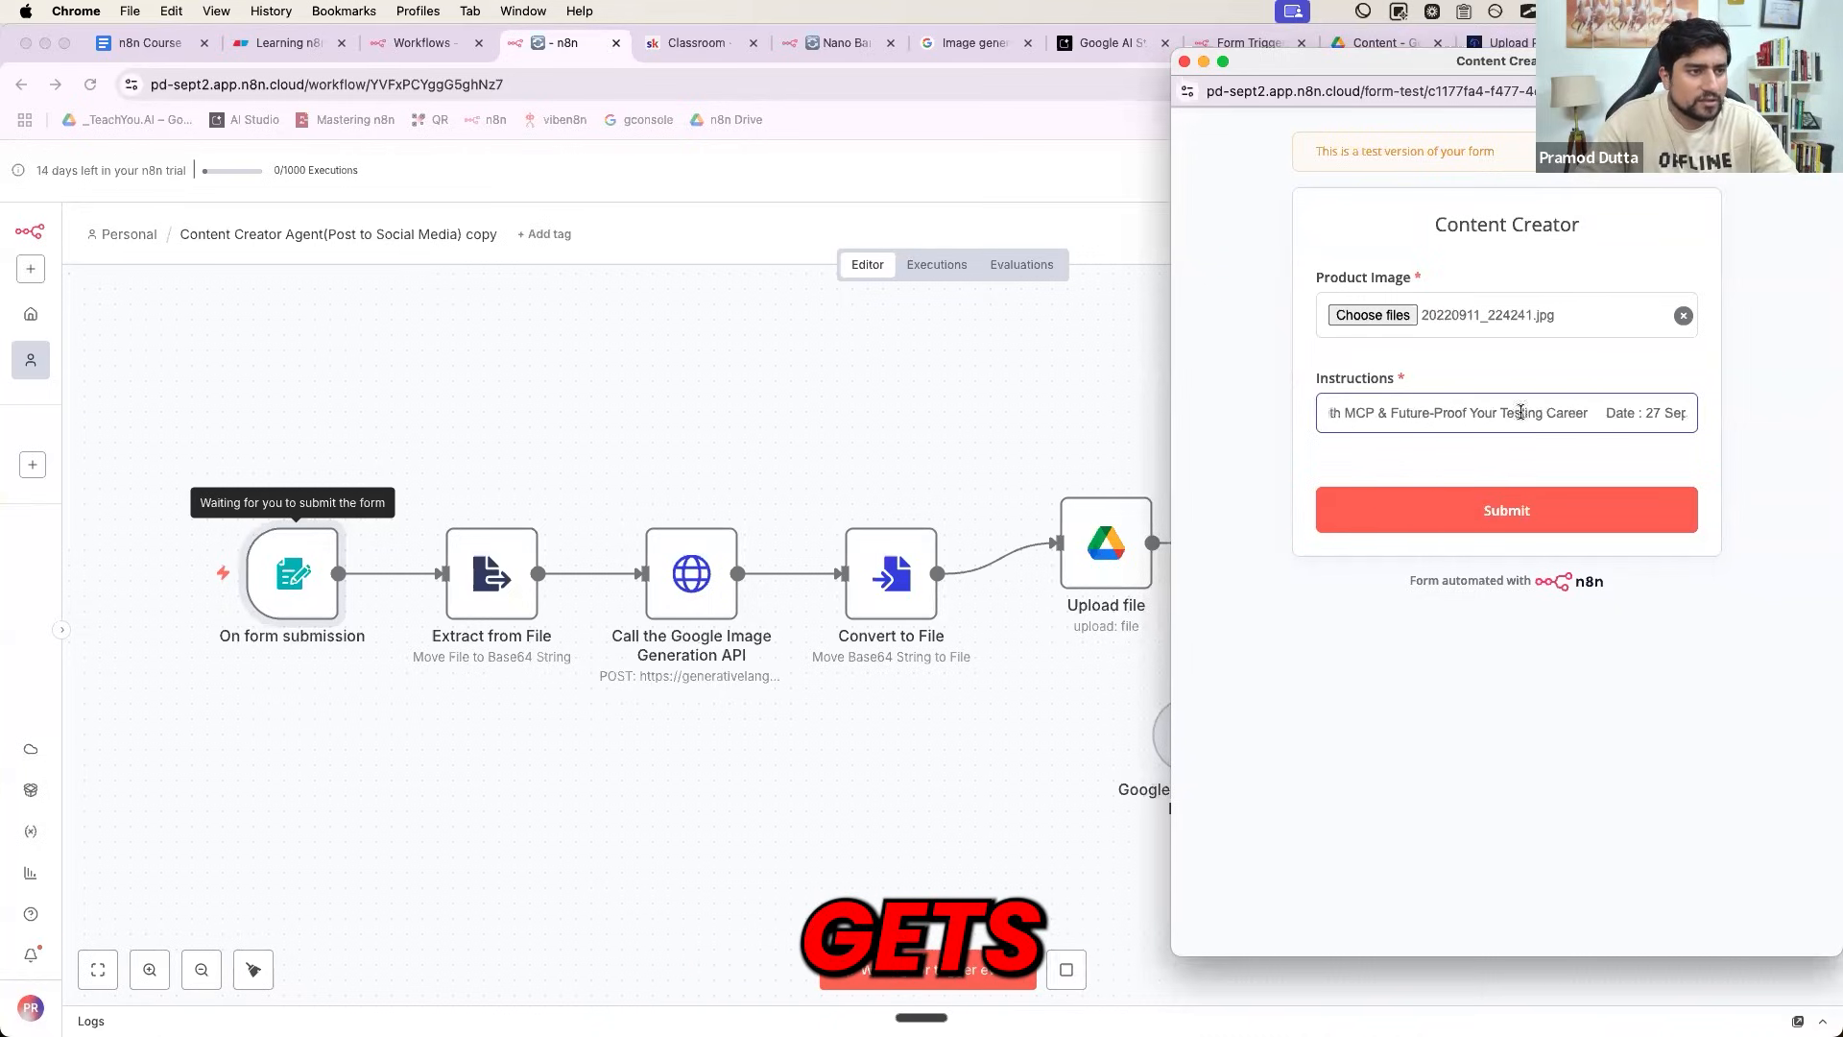
- Remove the dash before 8 PM in the form's Instructions, submit the form and return to the workflow canvas
scroll(1464, 414, right, 4)
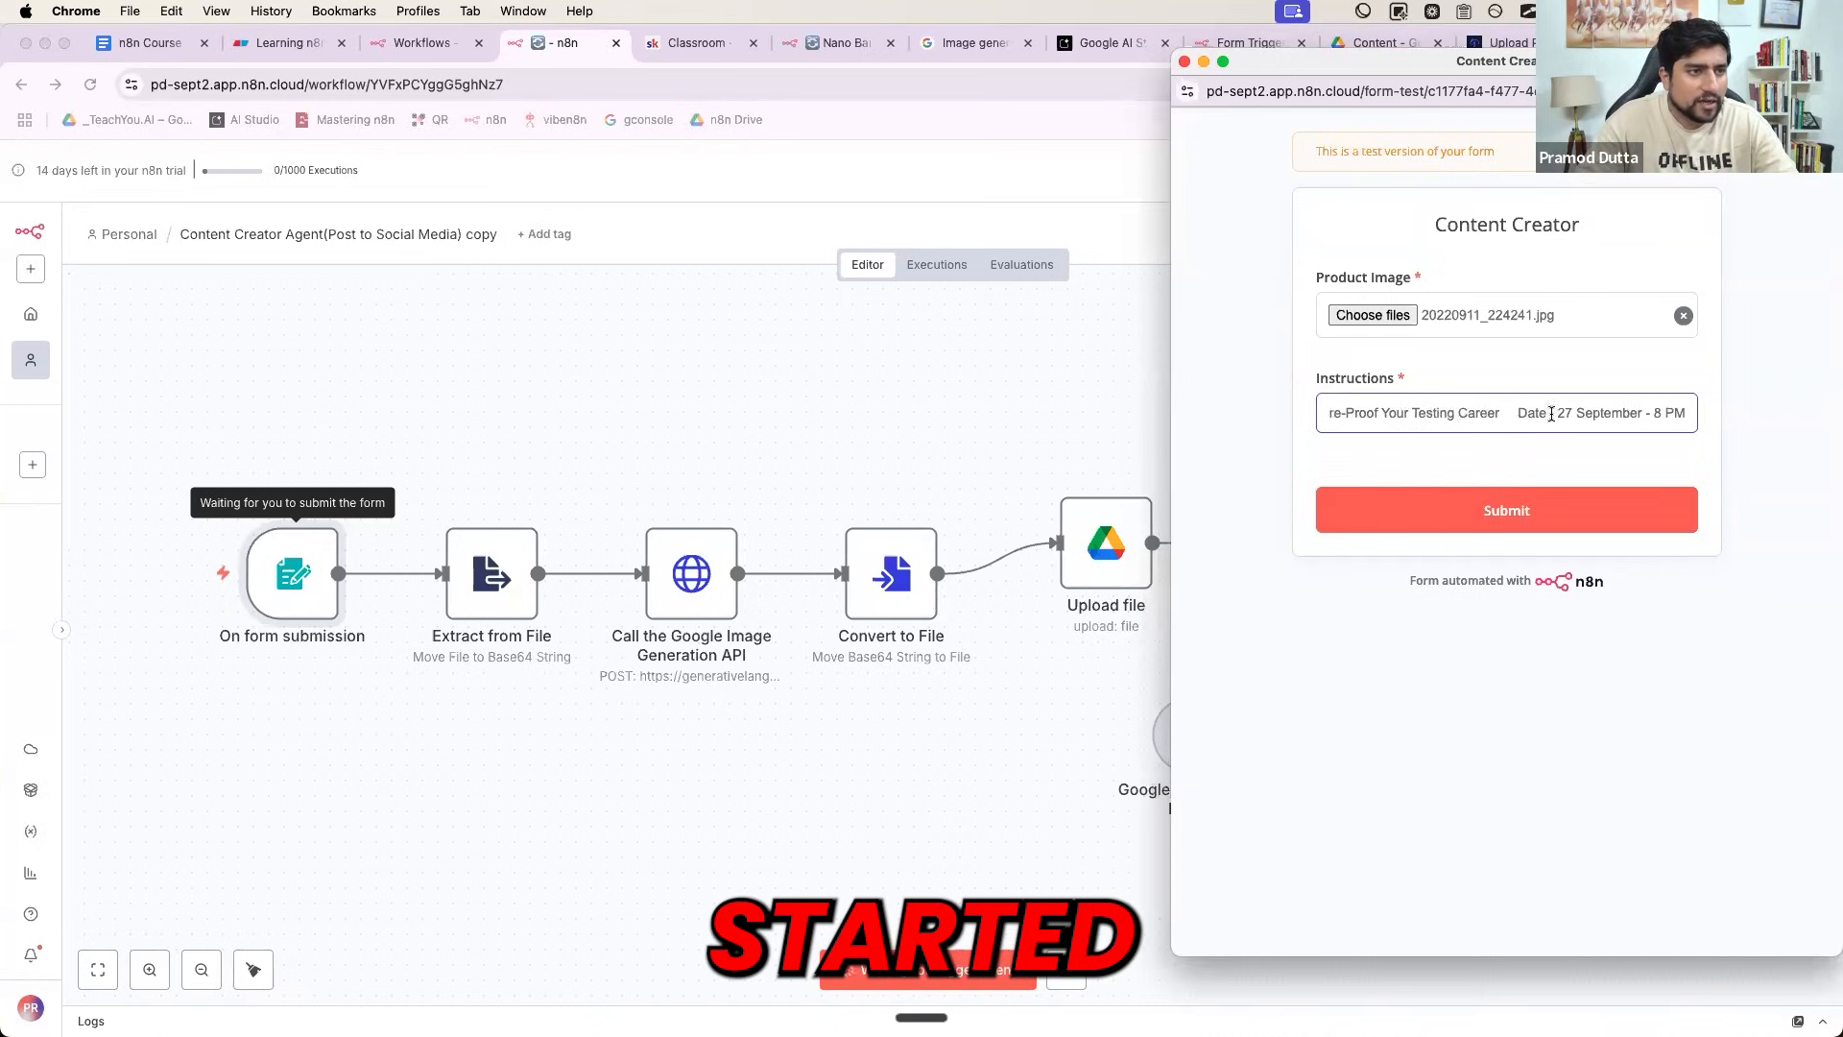
click(1654, 413)
key(BackSpace)
key(BackSpace)
click(1447, 489)
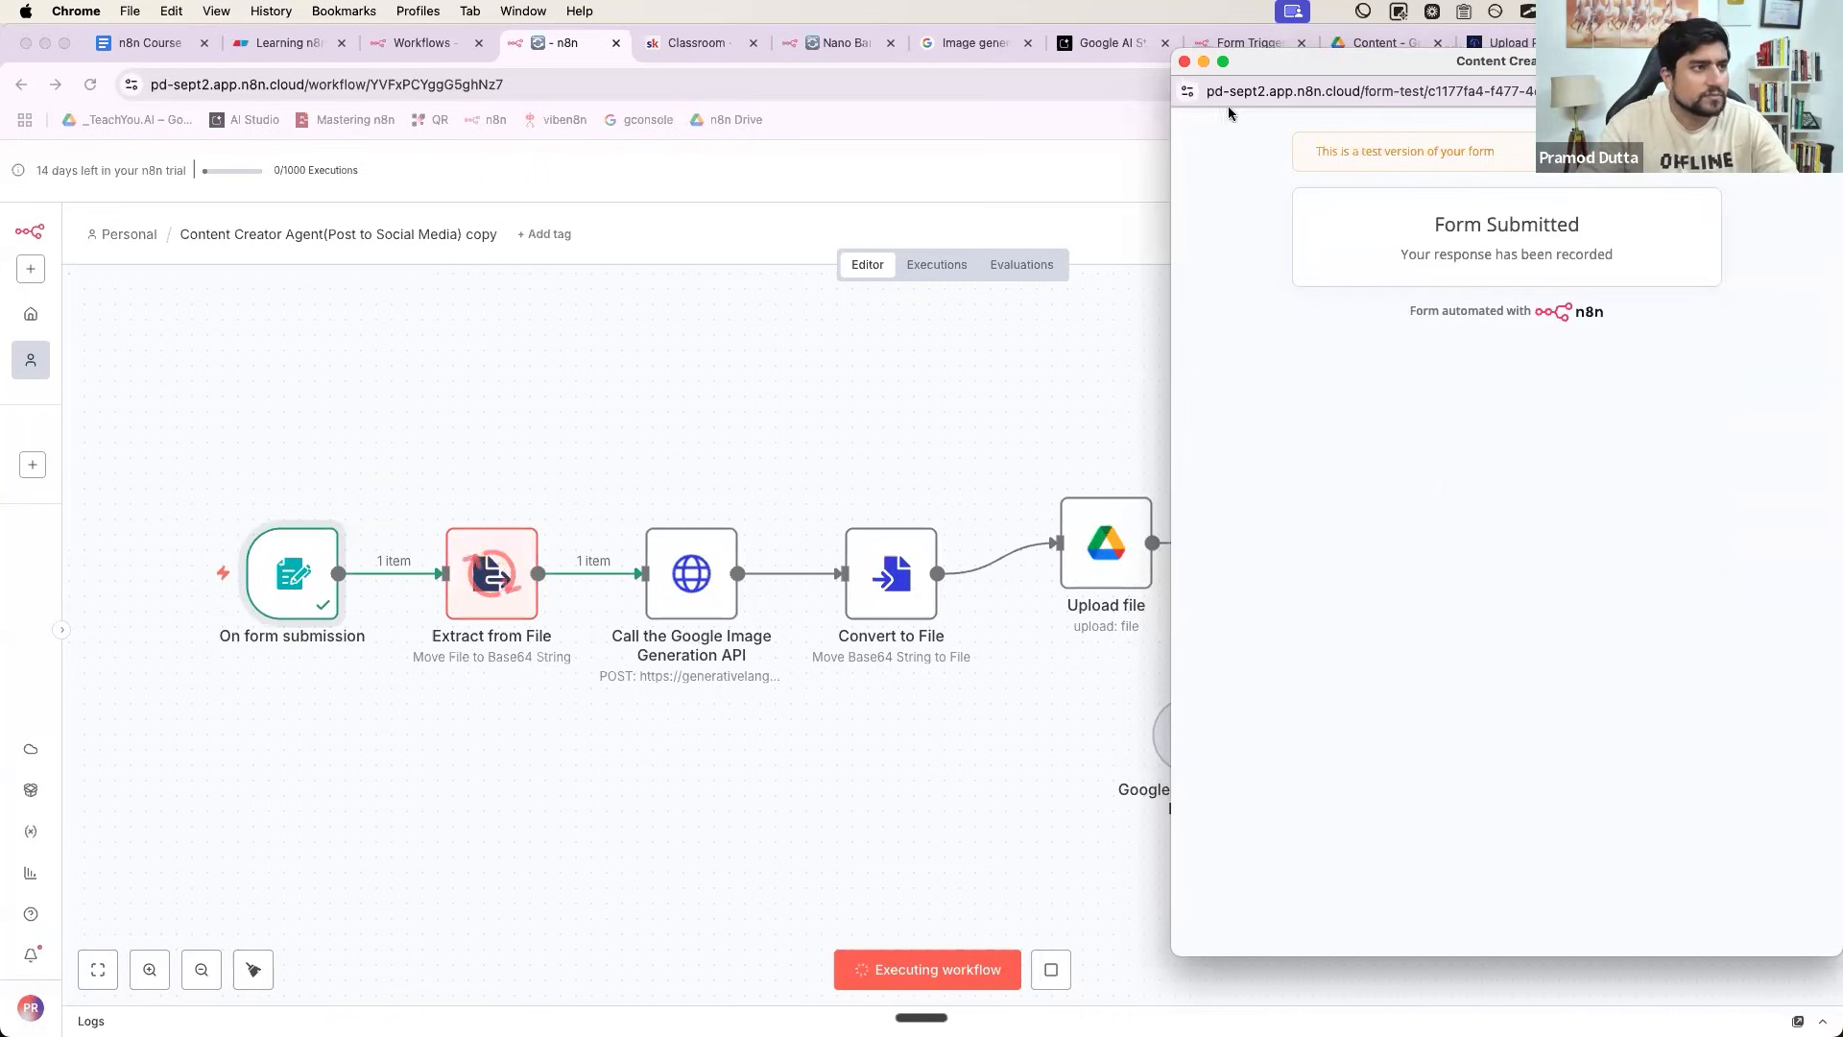
click(1090, 410)
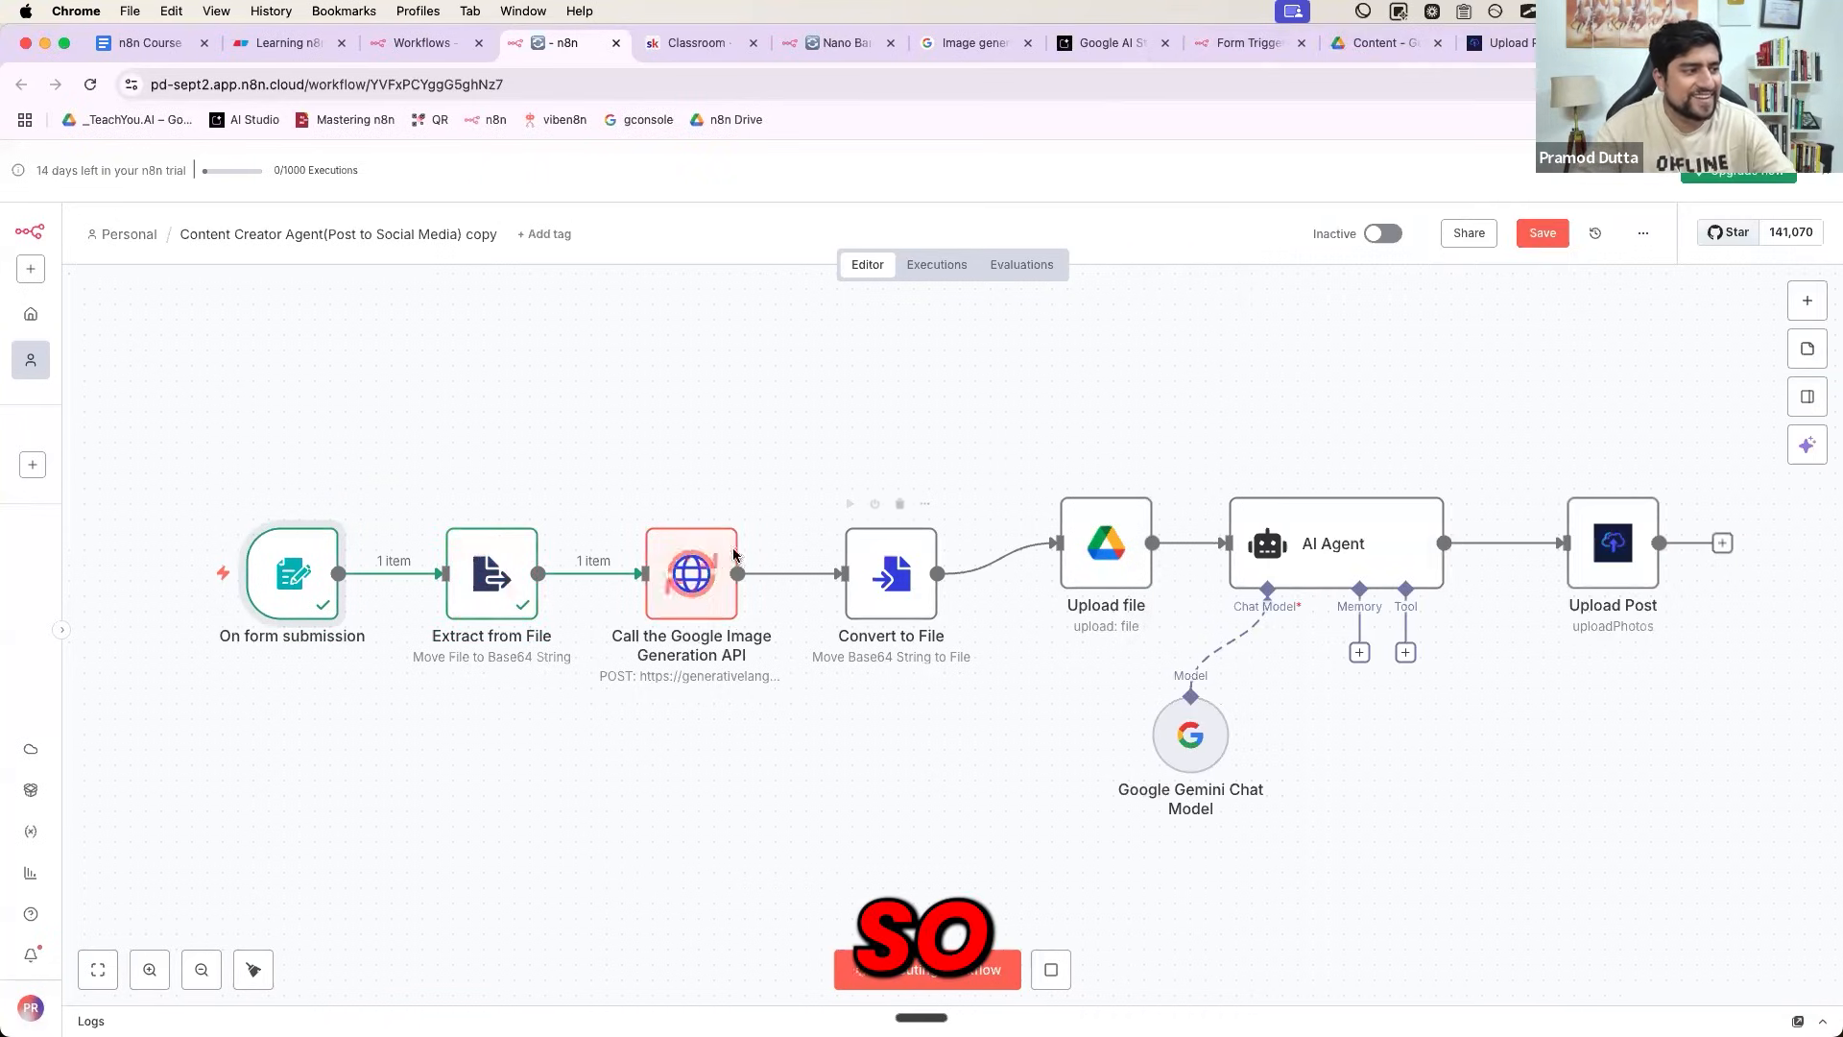
- Examine the output of the Call the Google Image Generation API node, then close the node
double_click(699, 589)
key(Escape)
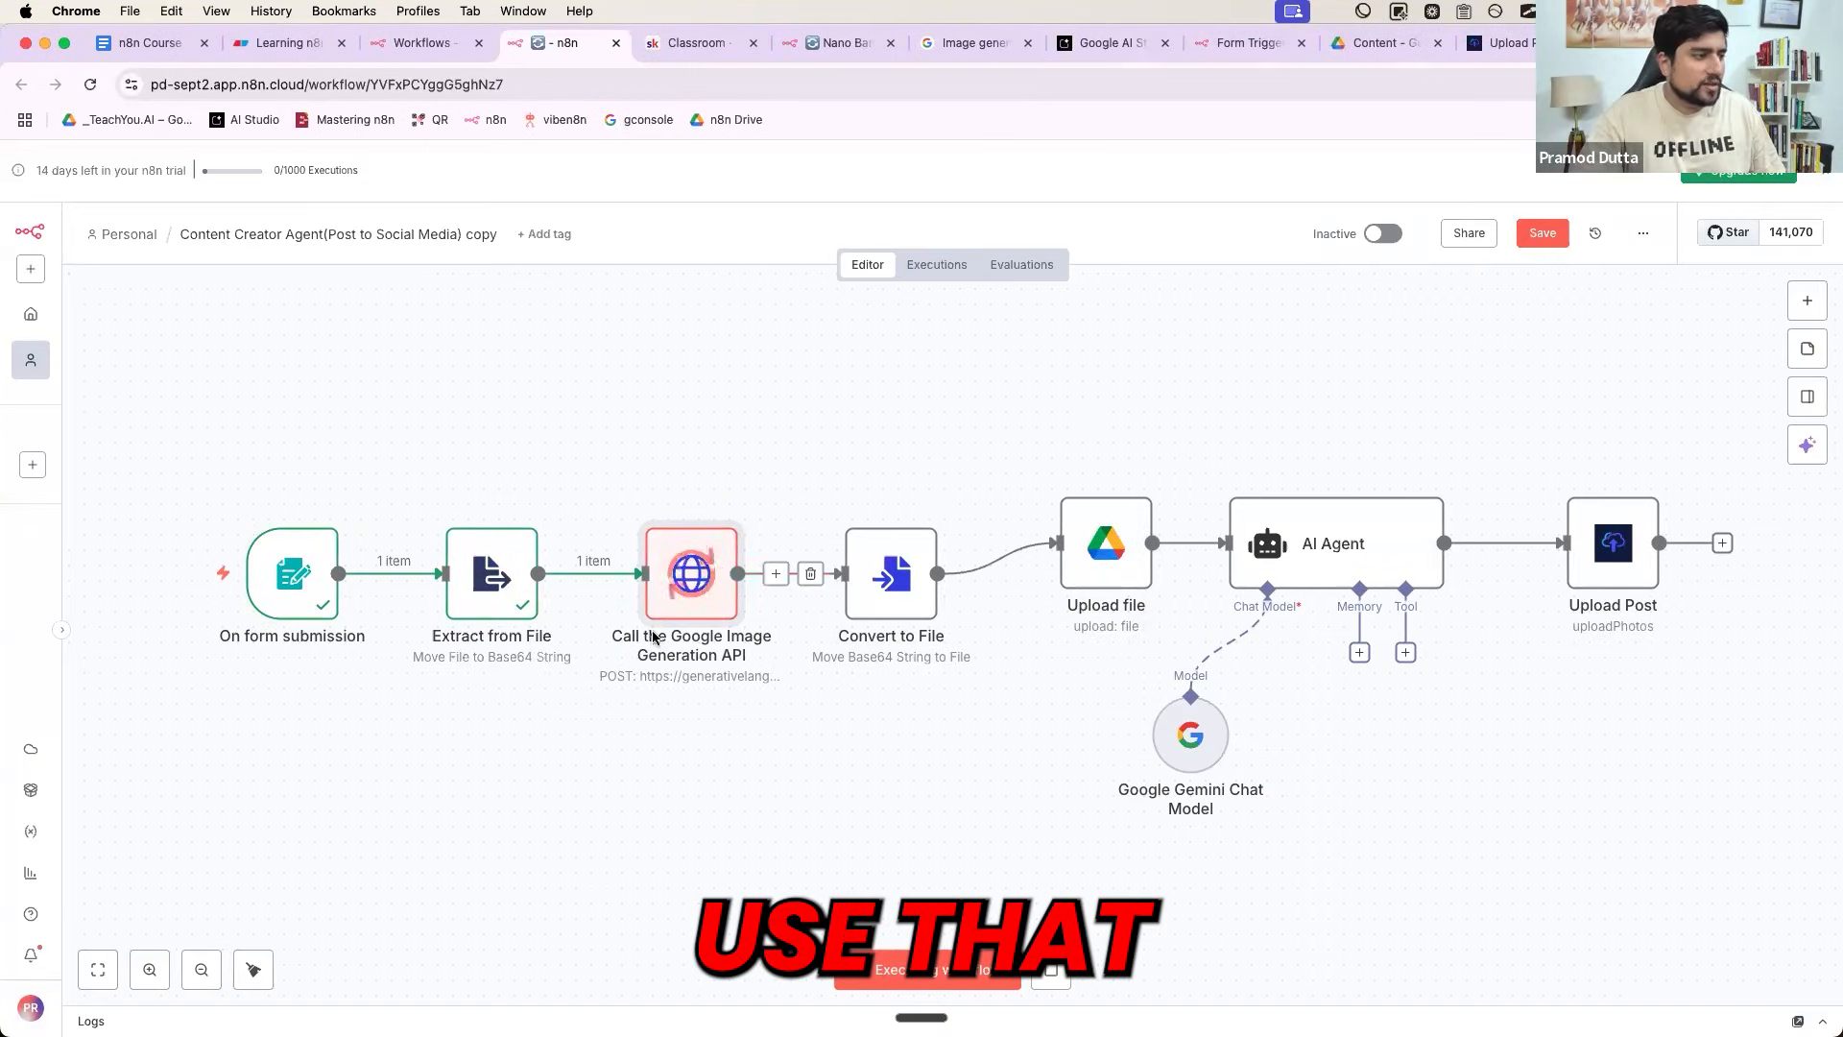
double_click(689, 599)
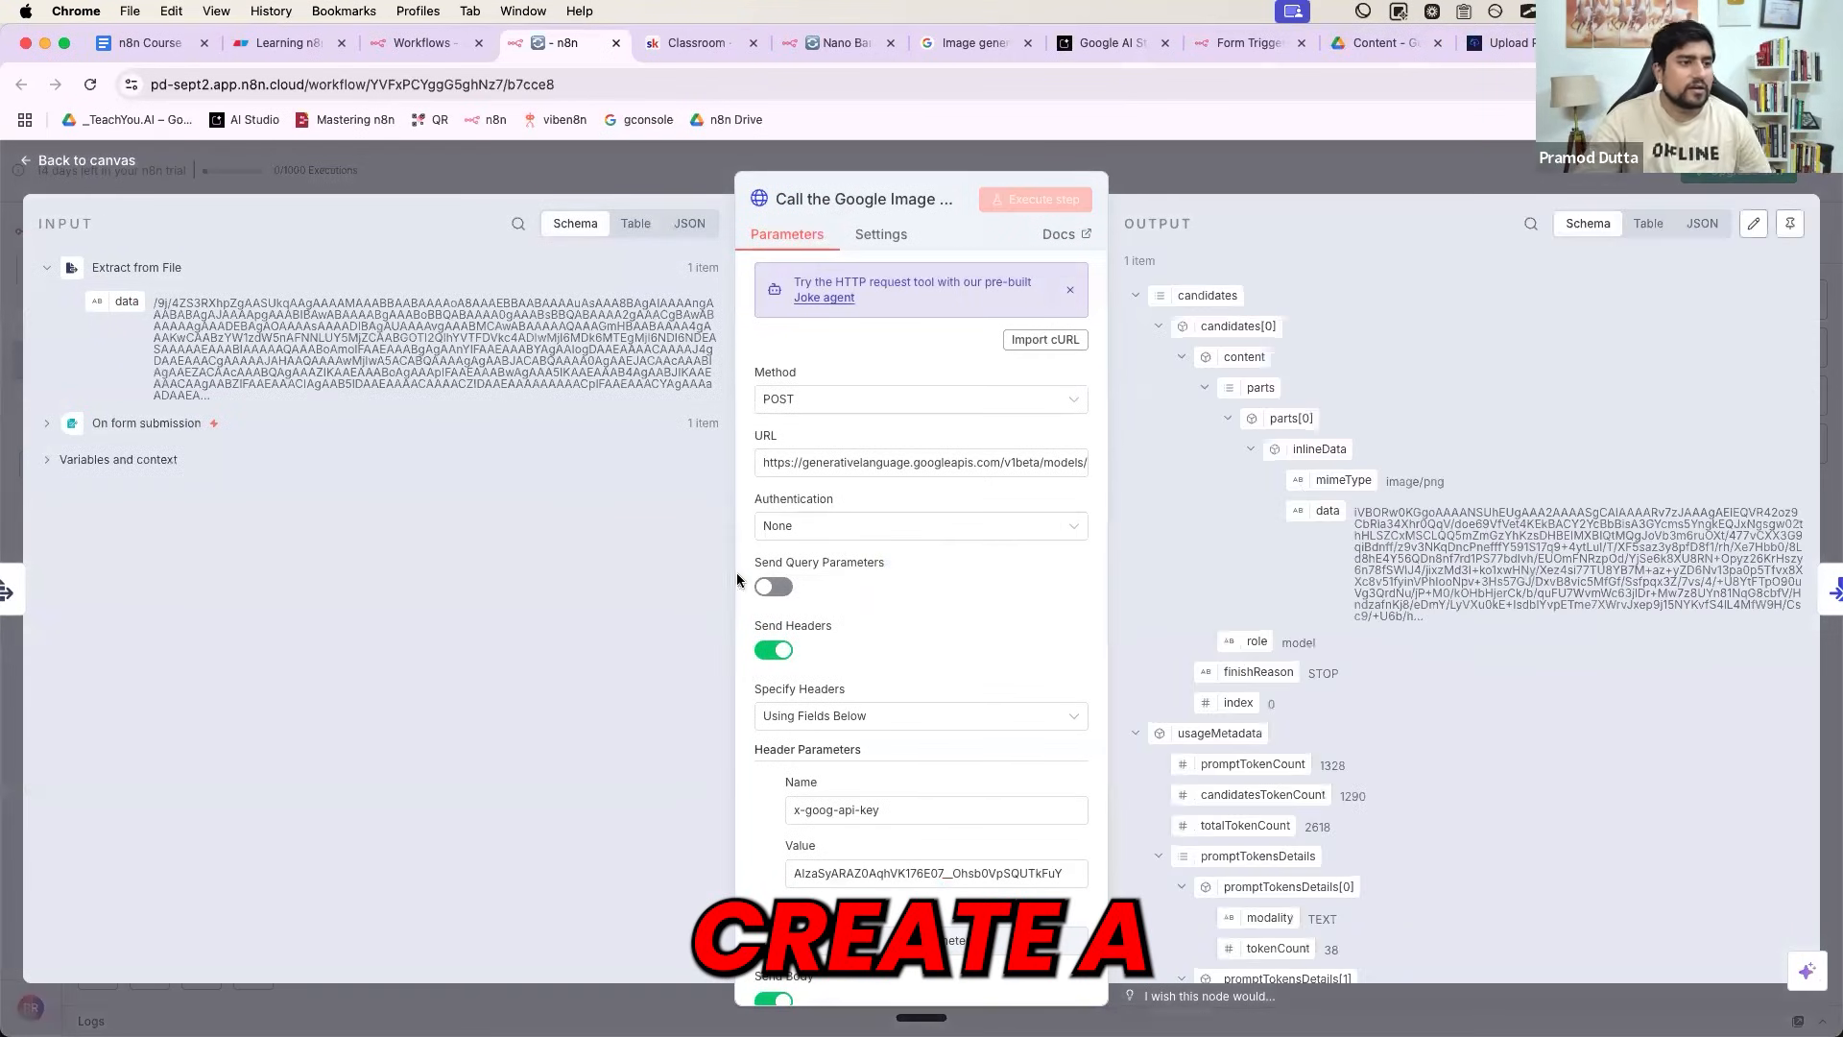
key(Escape)
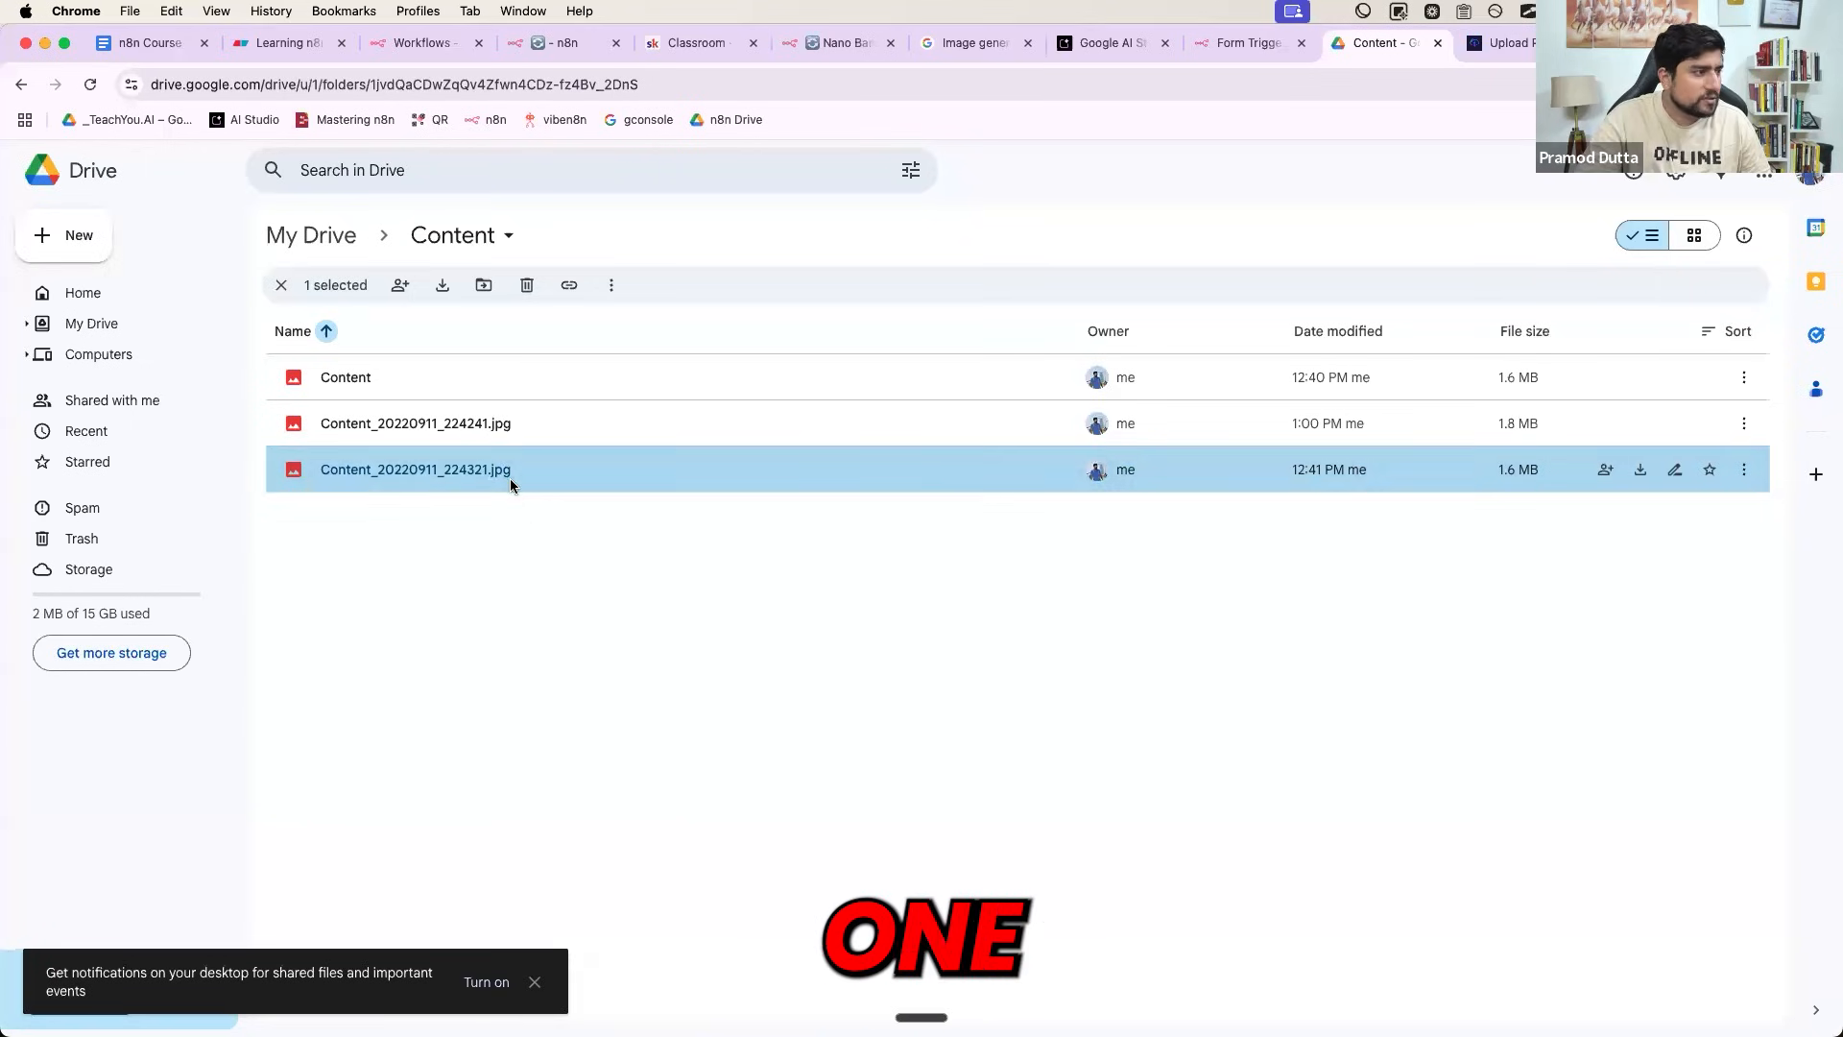
- Preview the generated poster Content_20220911_224241.jpg in the Google Drive Content folder, then return to the n8n workflow
double_click(510, 478)
click(486, 538)
double_click(481, 424)
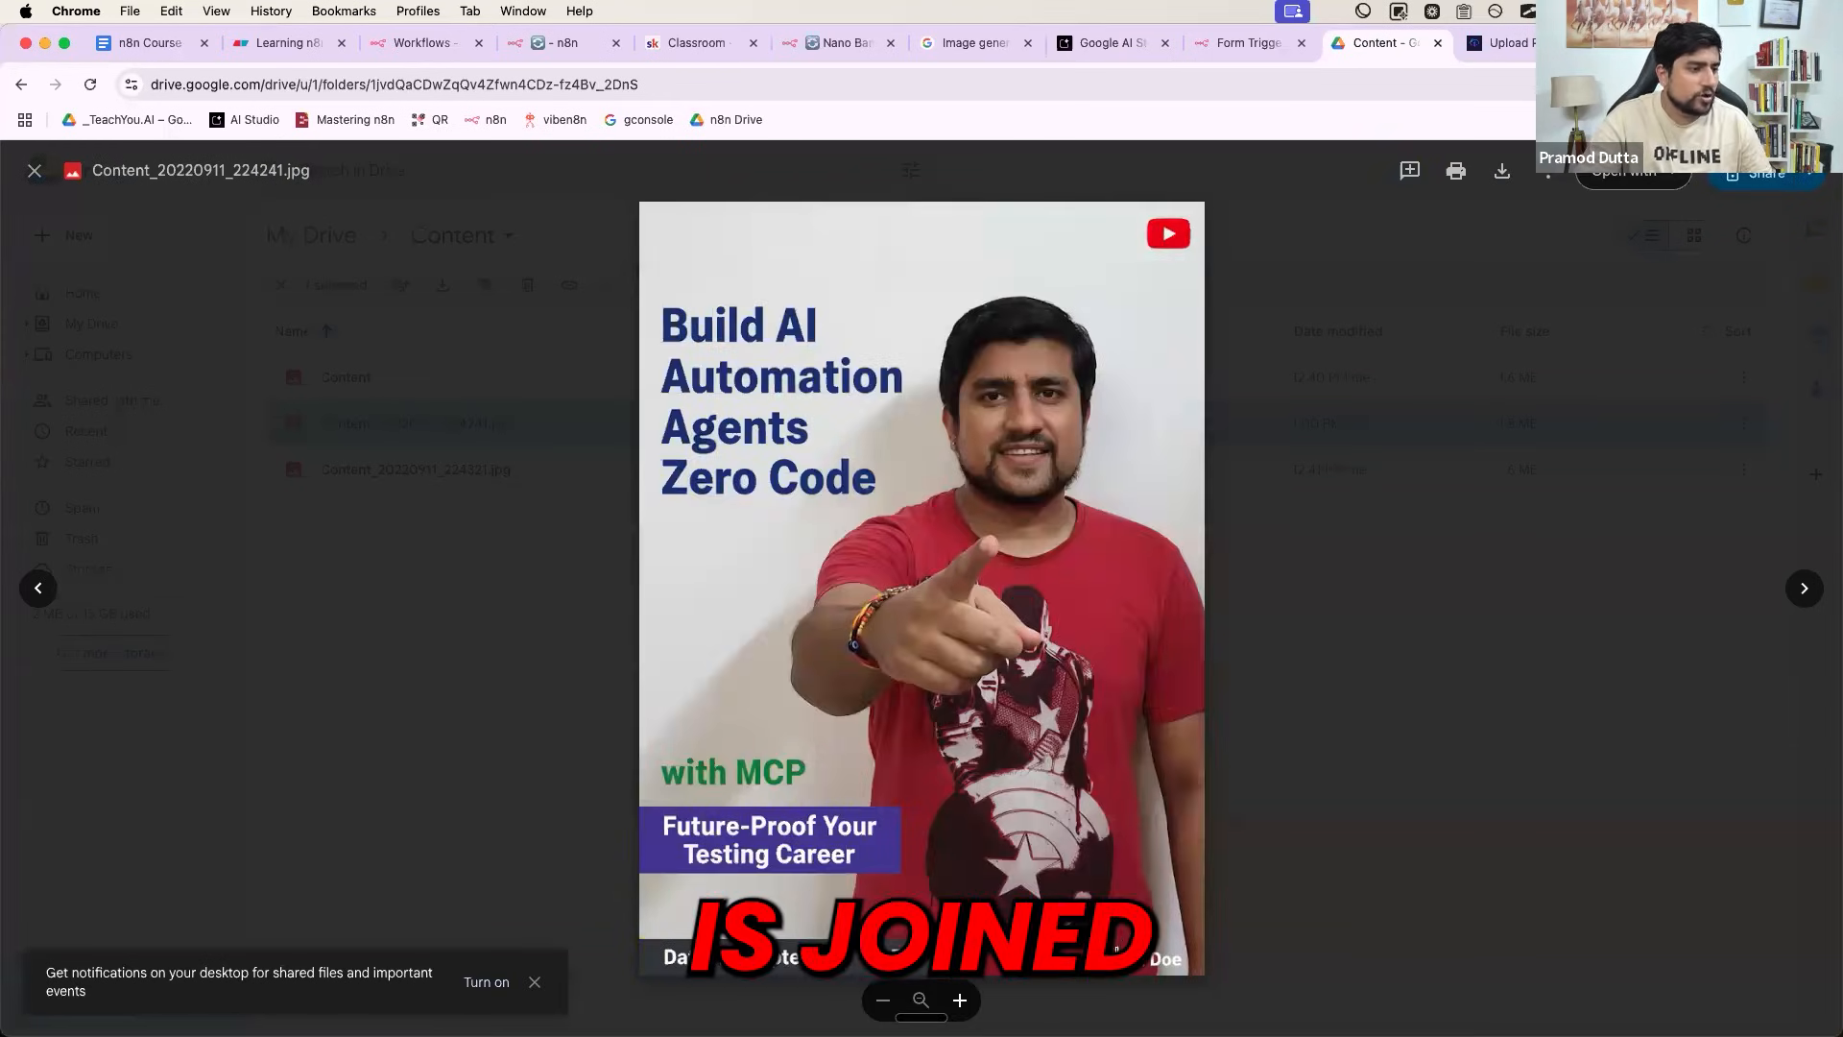
click(498, 641)
click(552, 42)
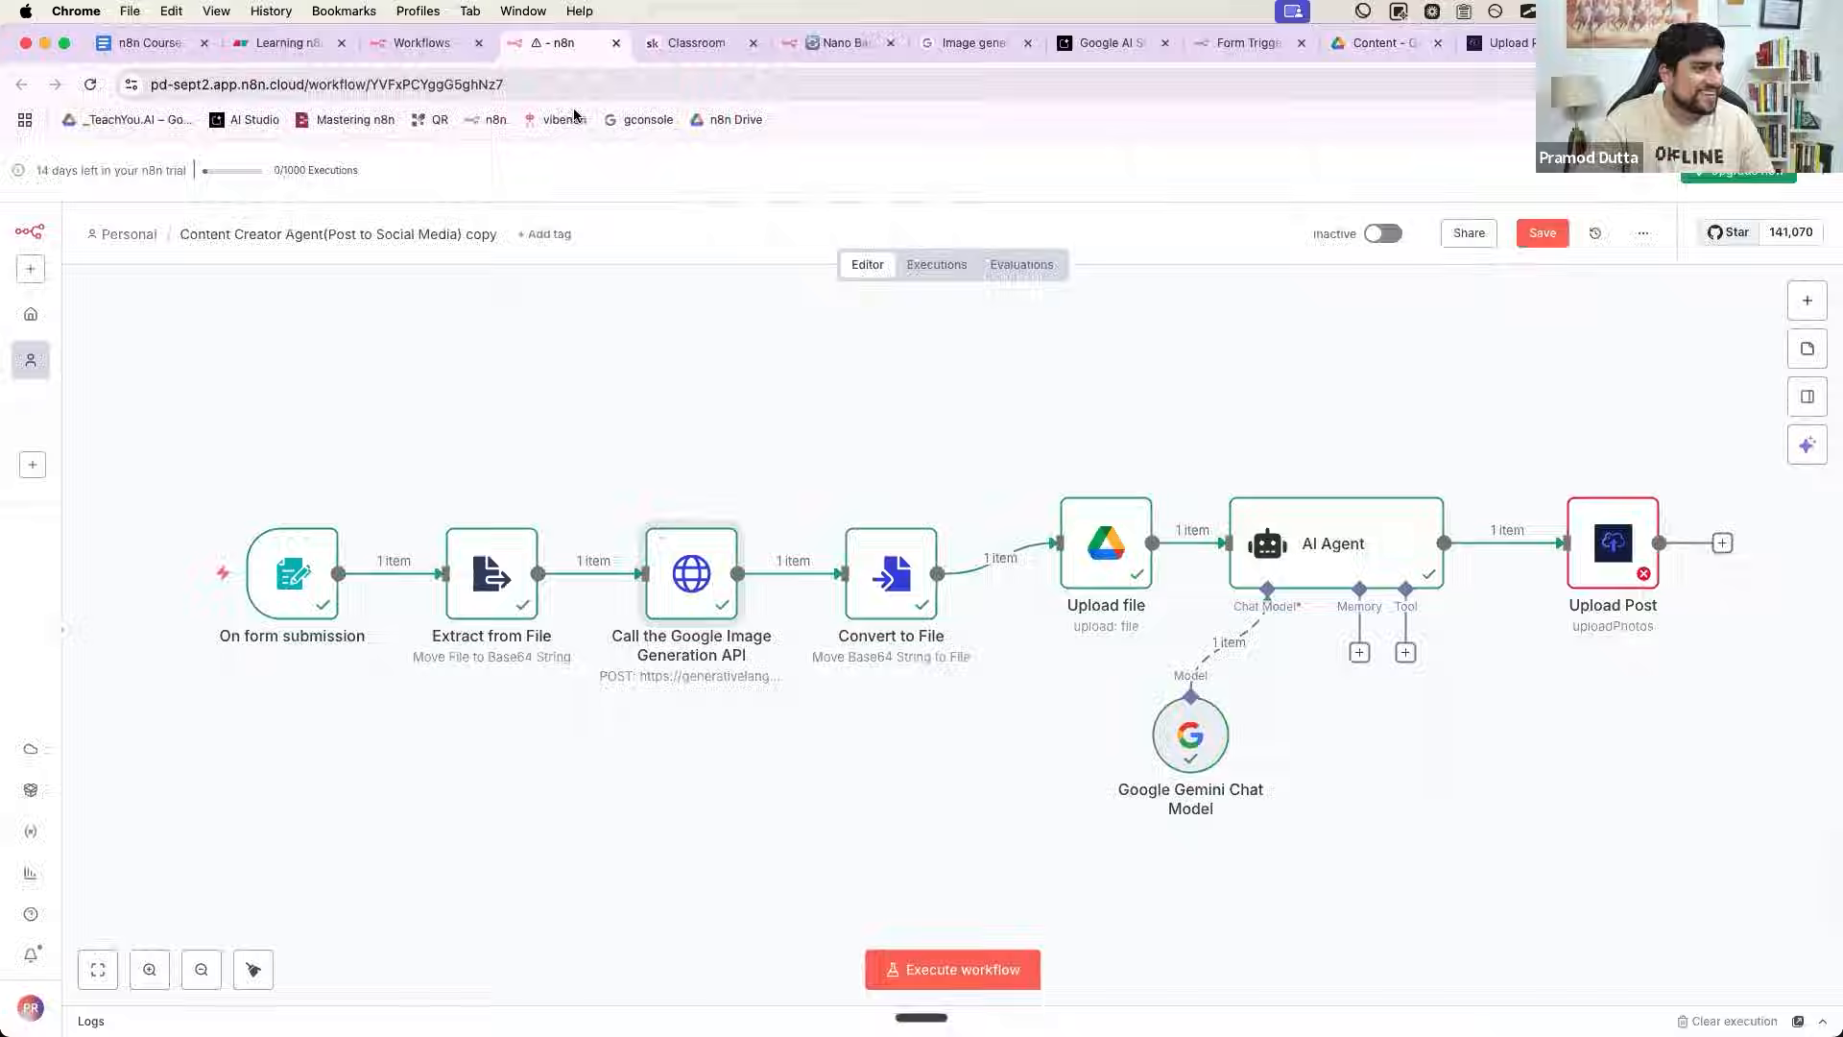
- In the Upload Post node, clear the Photos (Files or URLs) expression and add the AI Agent output to Caption after abc
double_click(1593, 567)
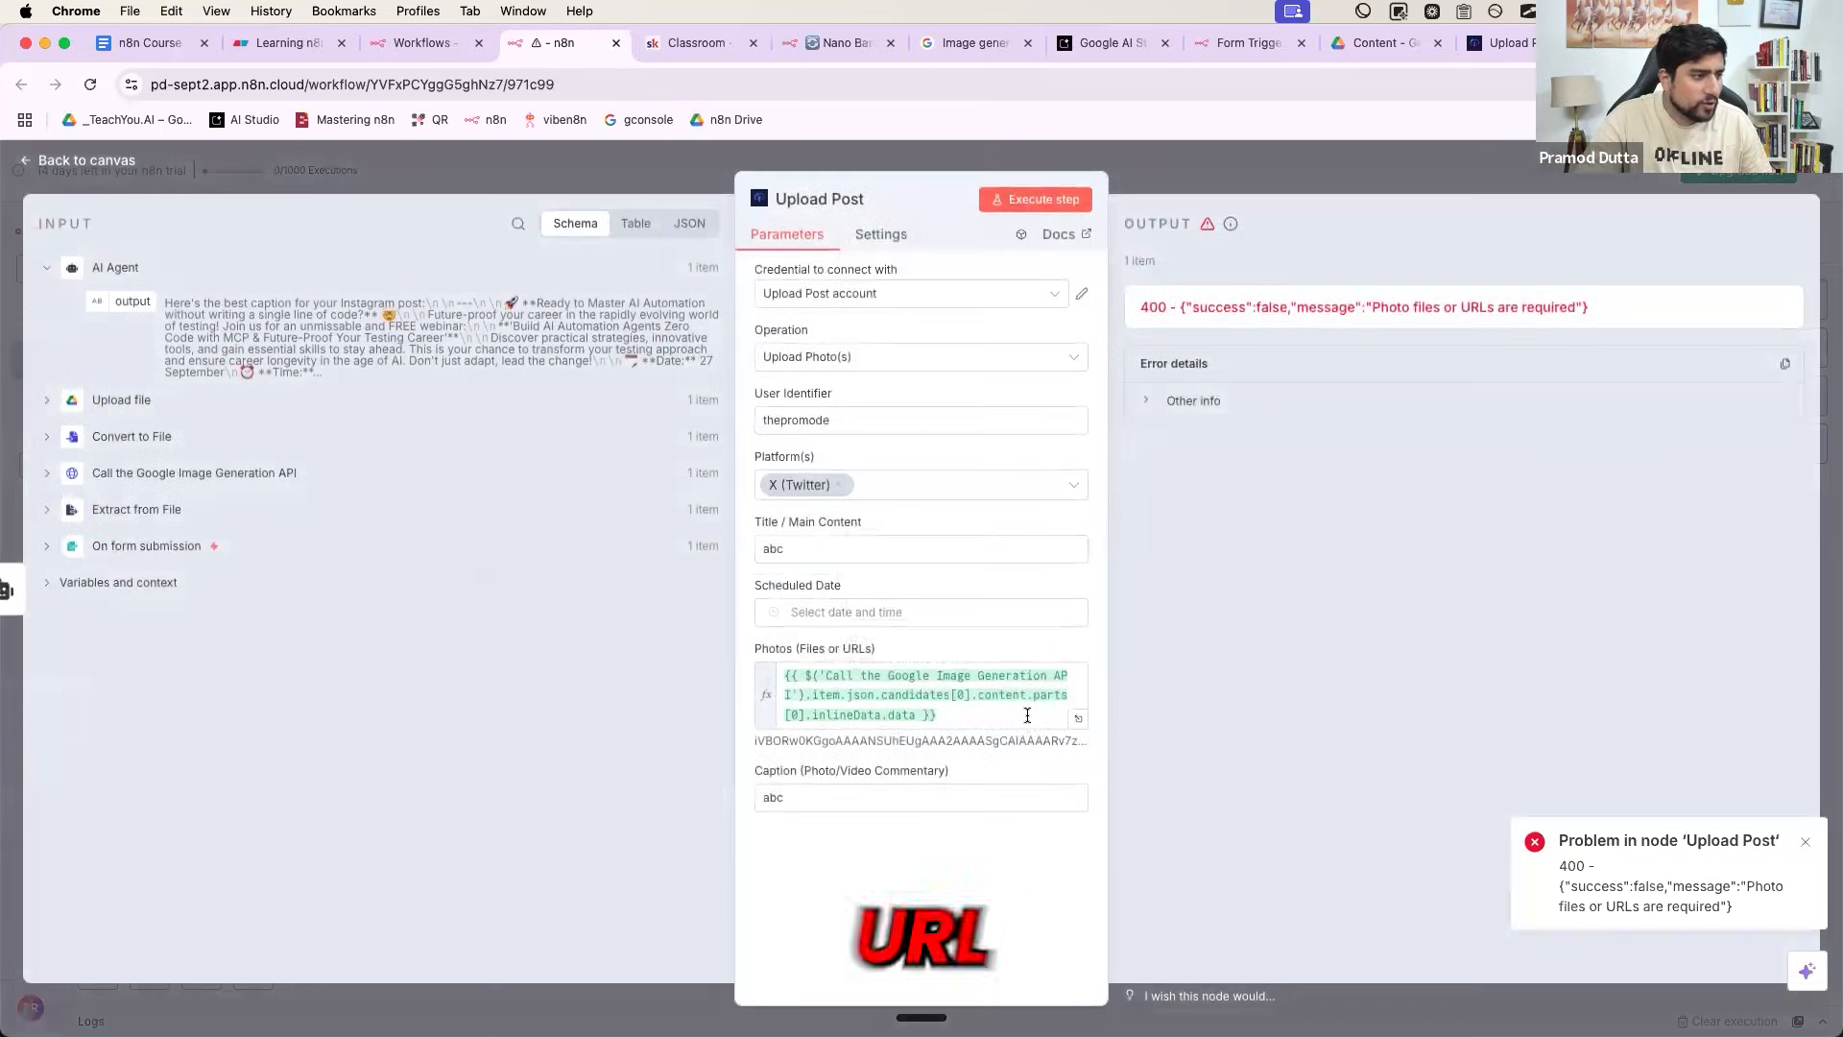
click(1021, 715)
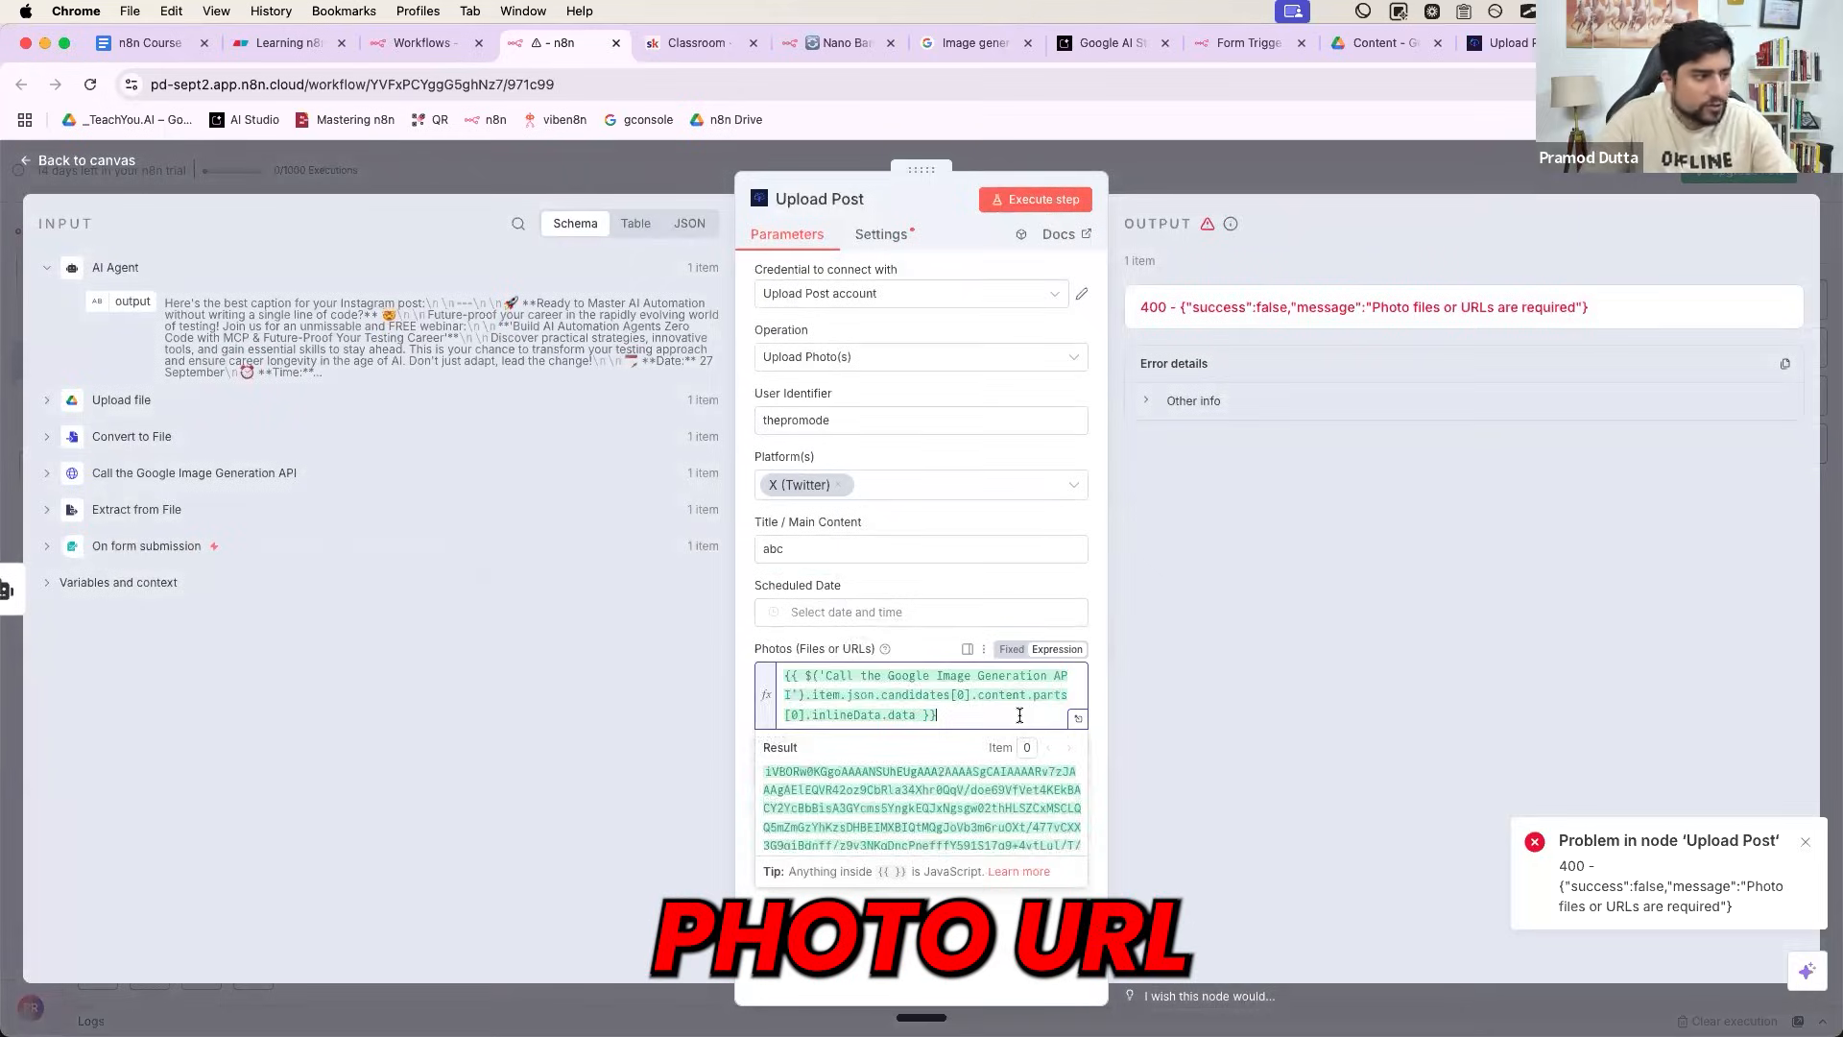
key(super+a)
key(BackSpace)
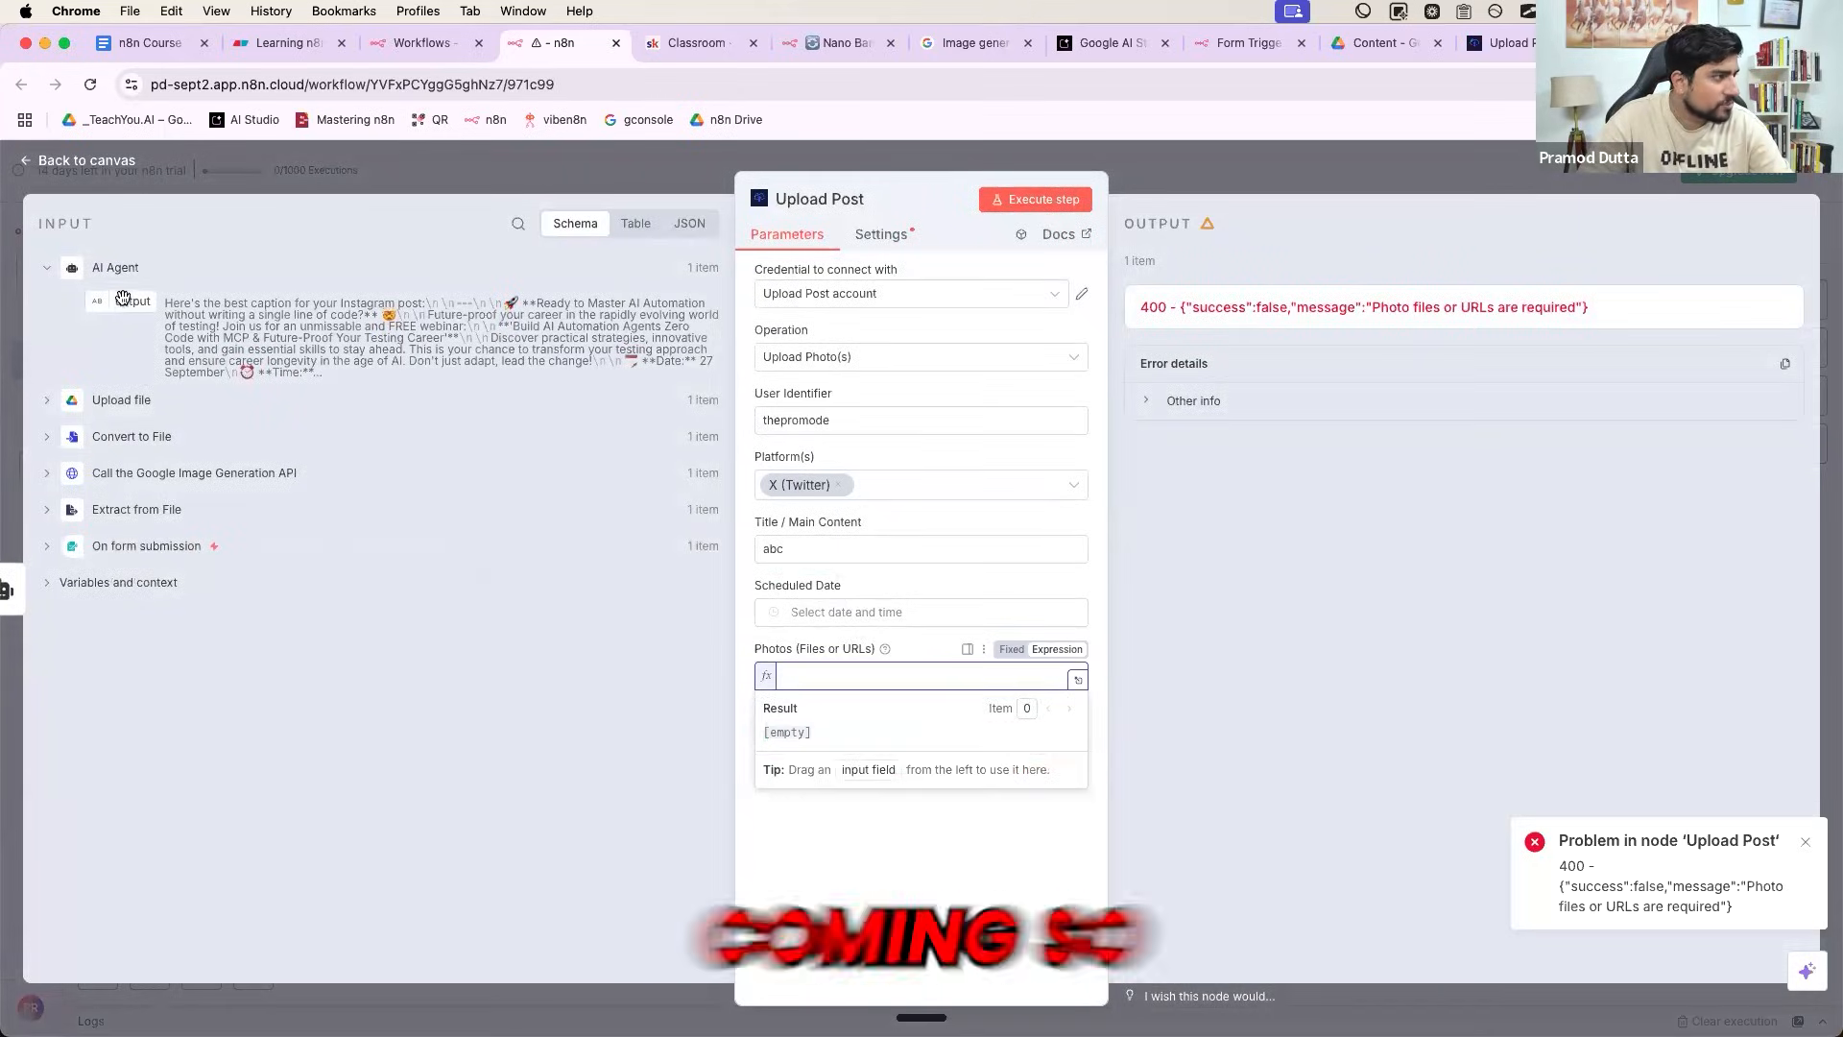
drag(120, 303, 796, 758)
click(753, 727)
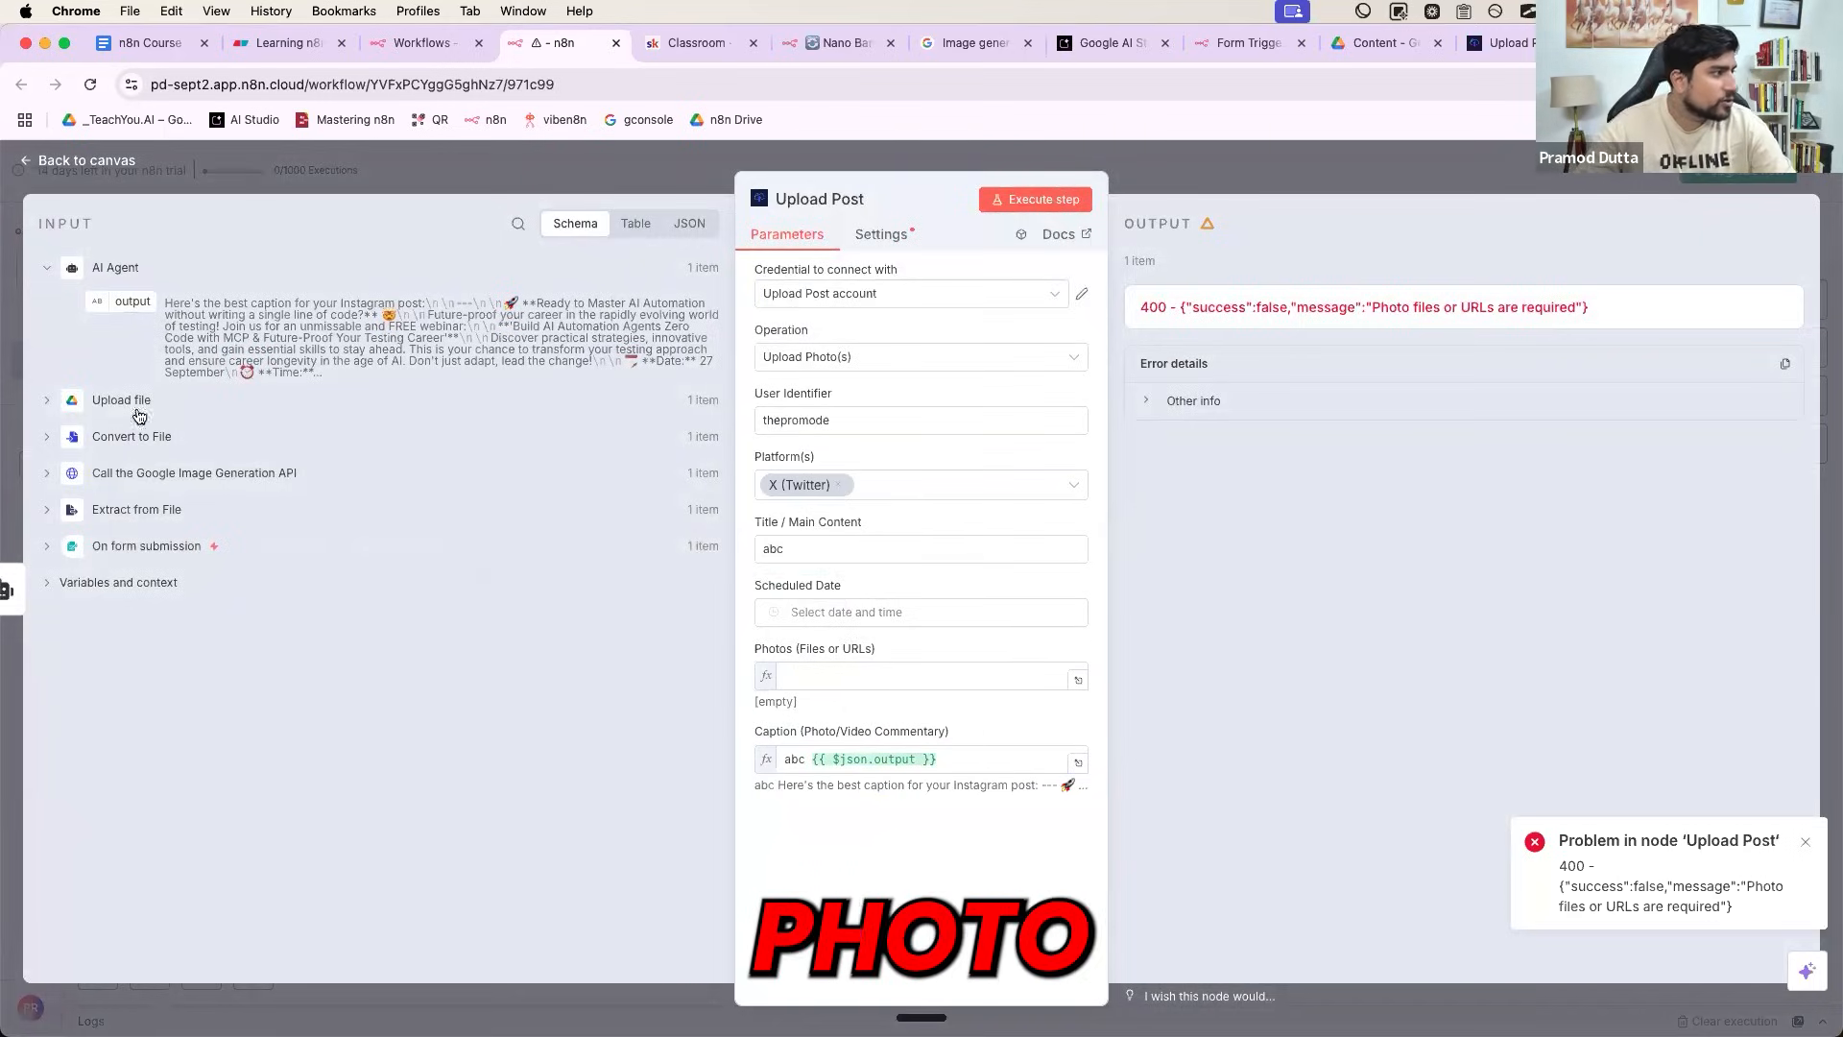
- Map photoLink from owners[0] of the Upload file output to Photos (Files or URLs)
click(48, 401)
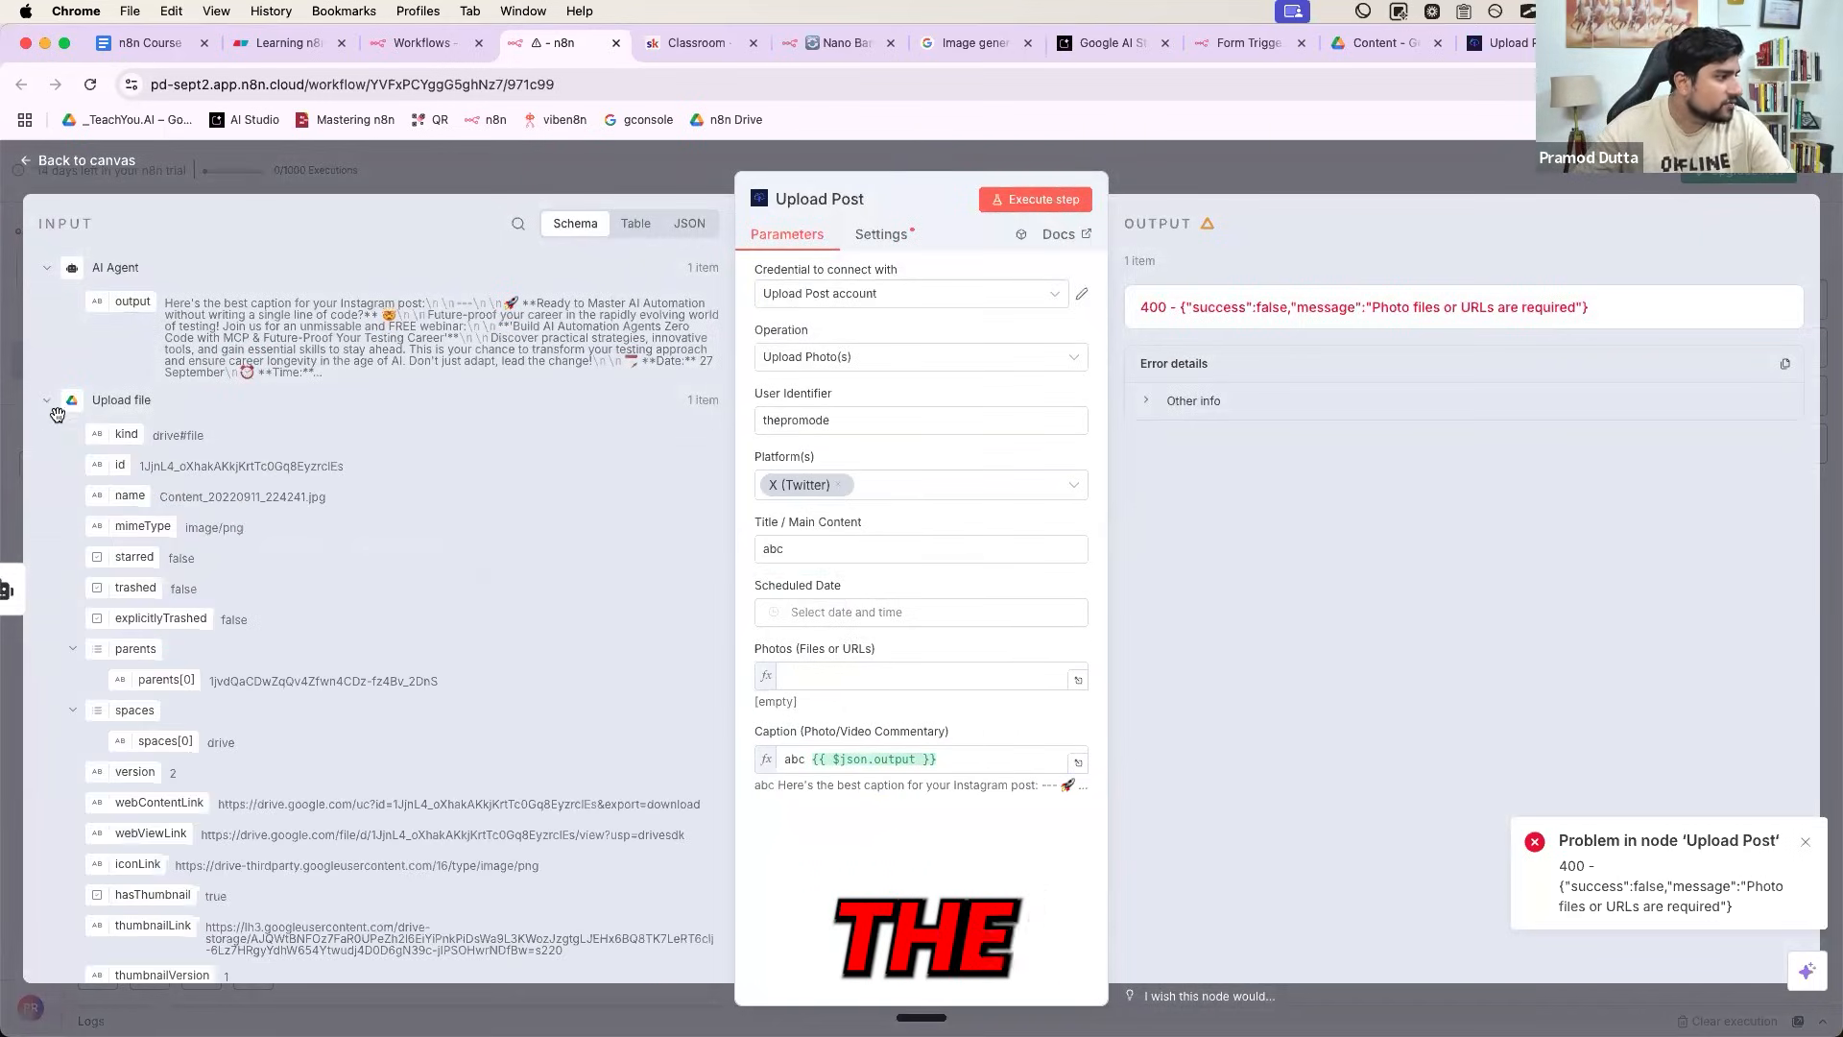
scroll(226, 699, down, 3)
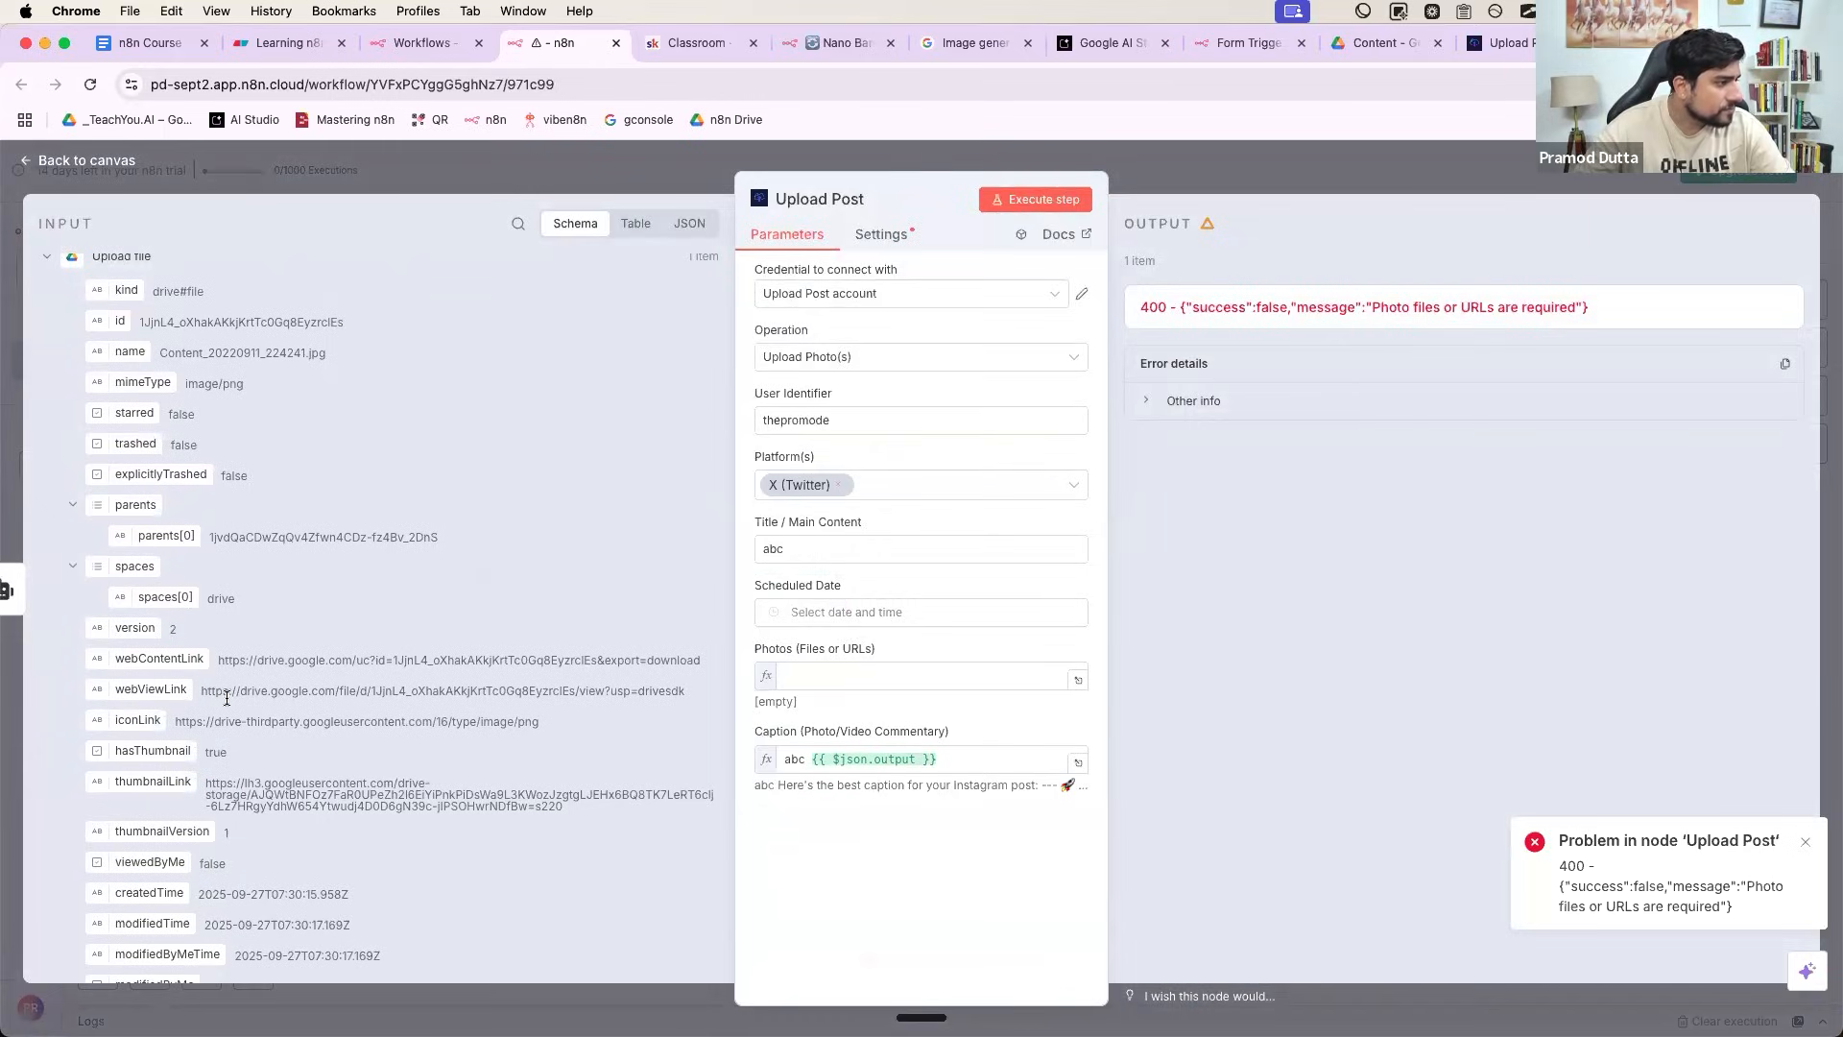
scroll(228, 700, down, 1)
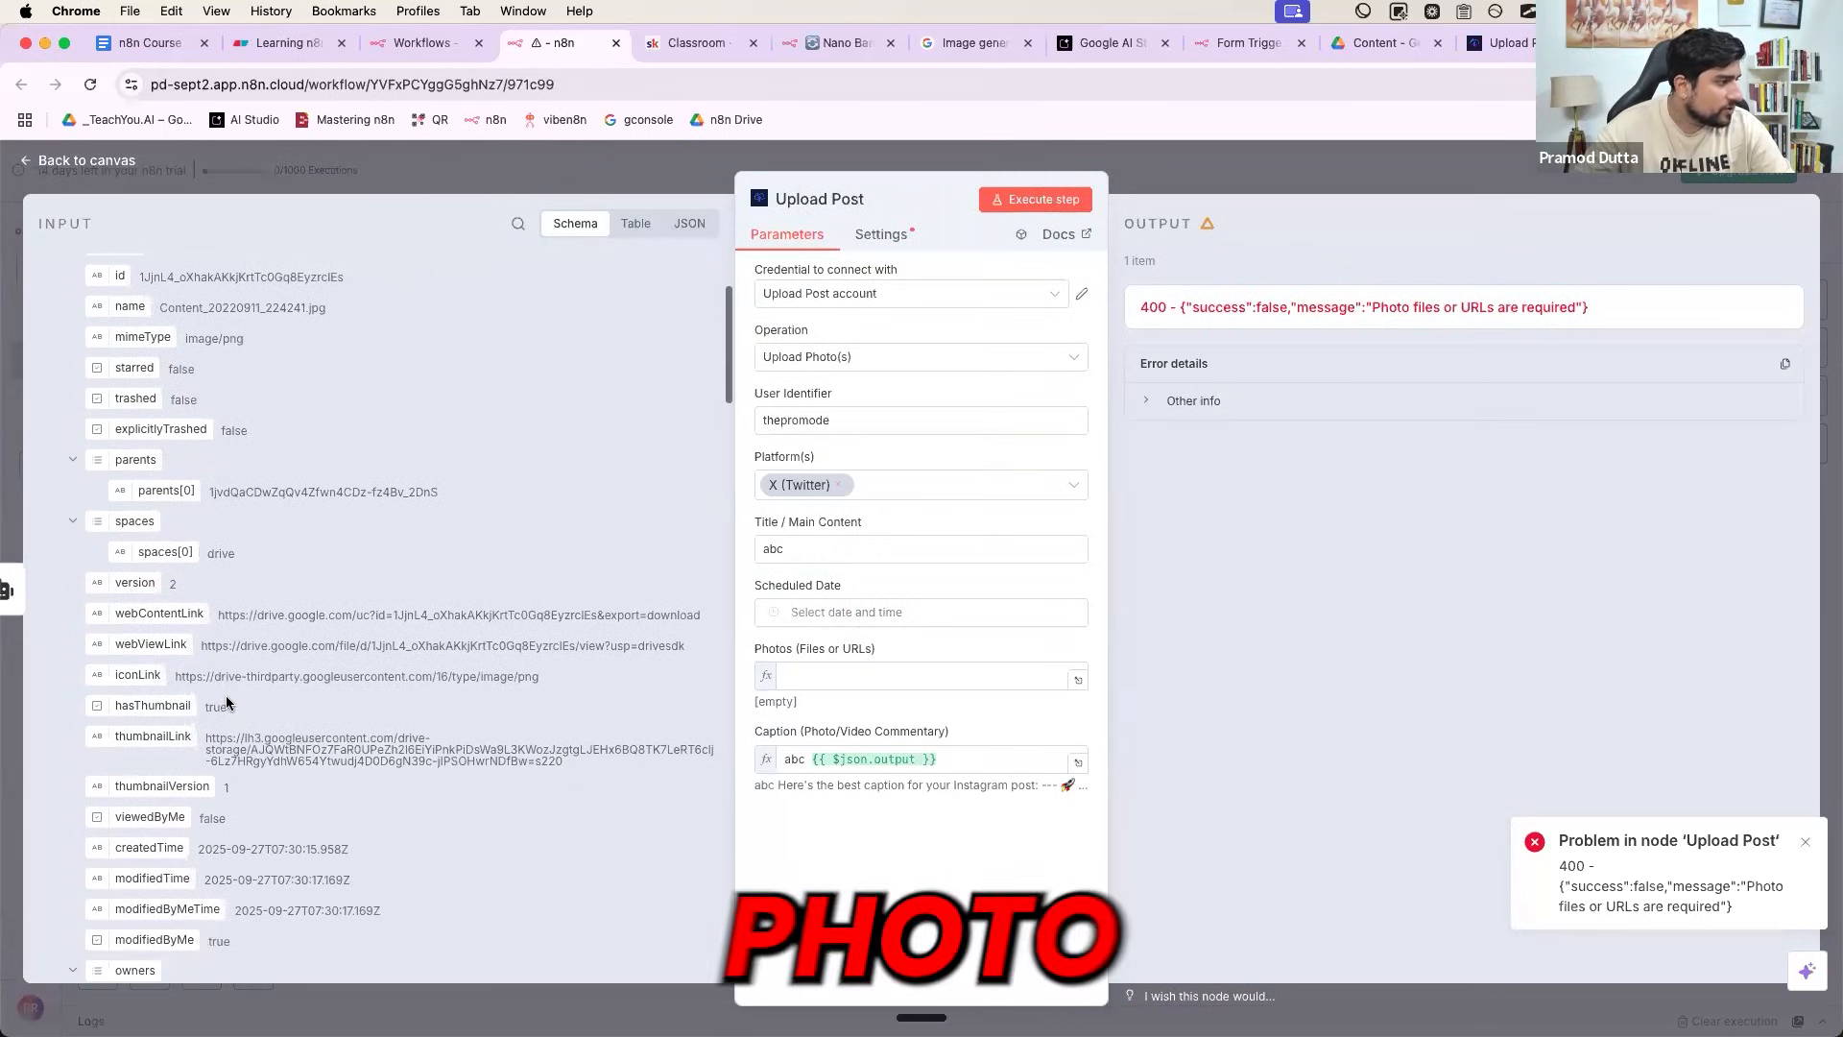
scroll(162, 745, down, 6)
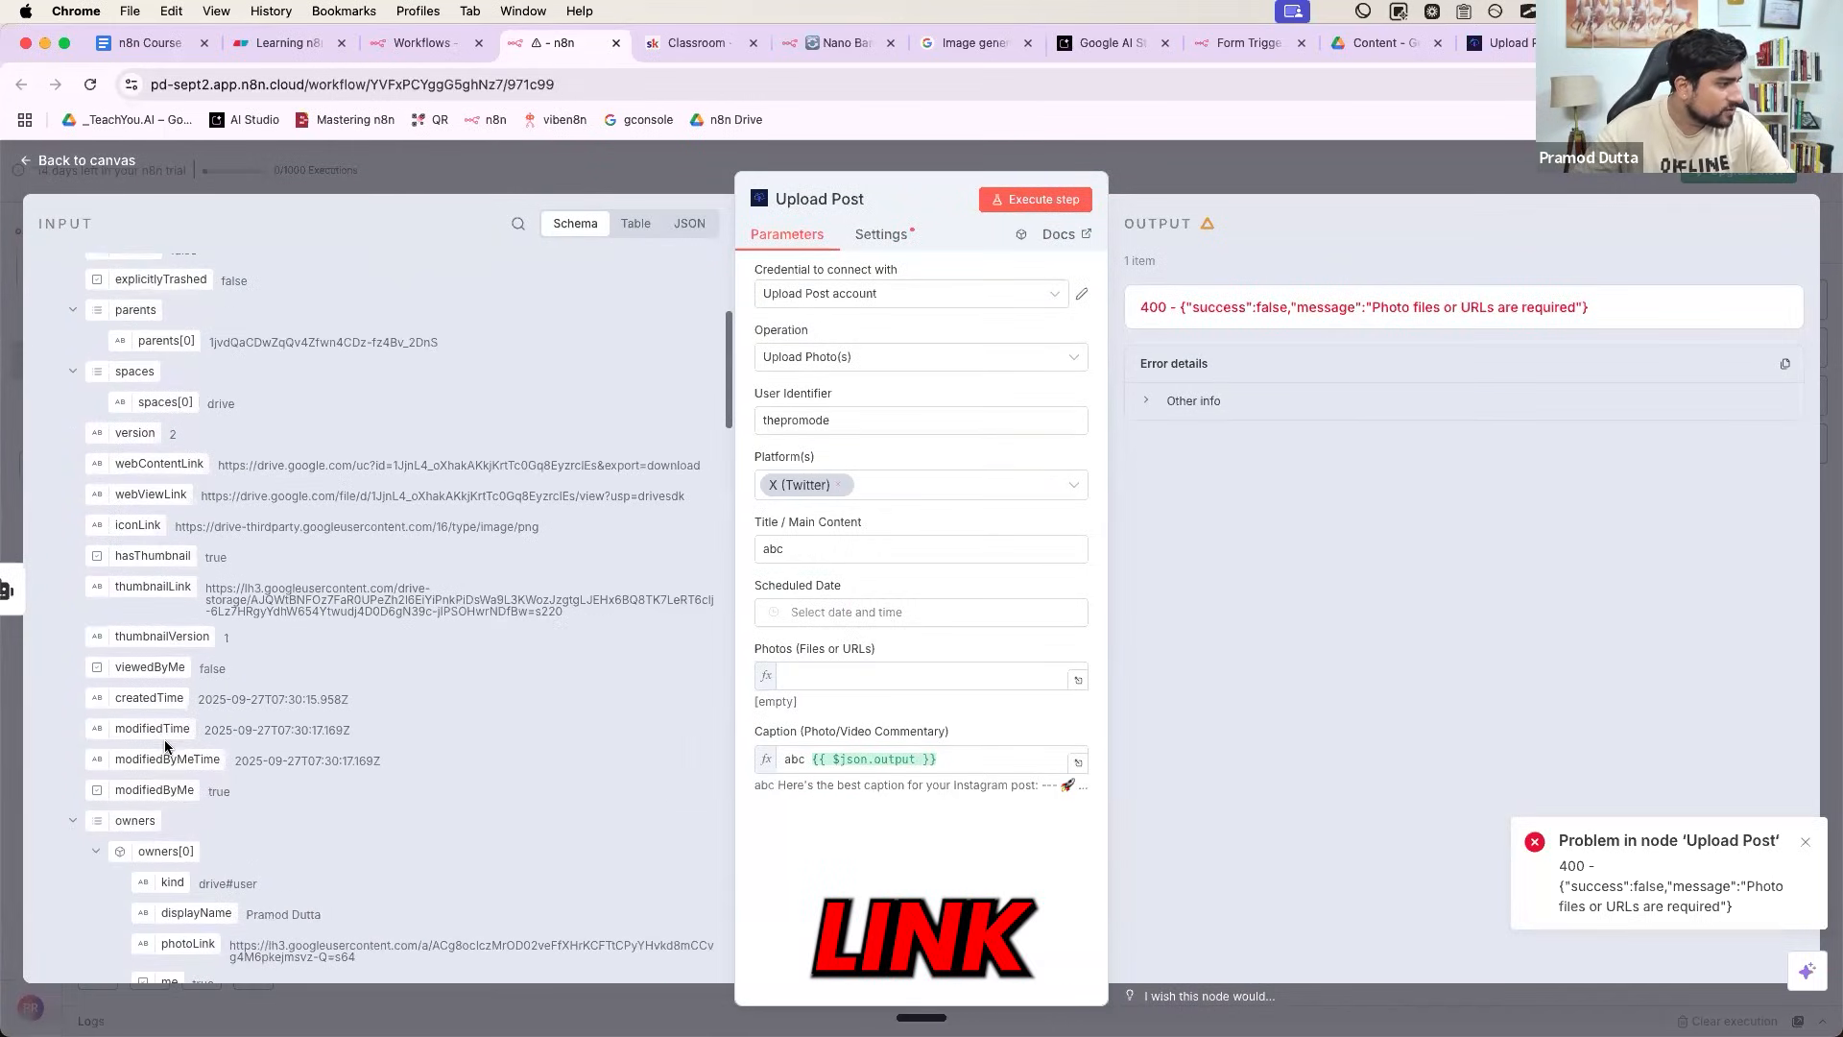
drag(707, 695, 911, 677)
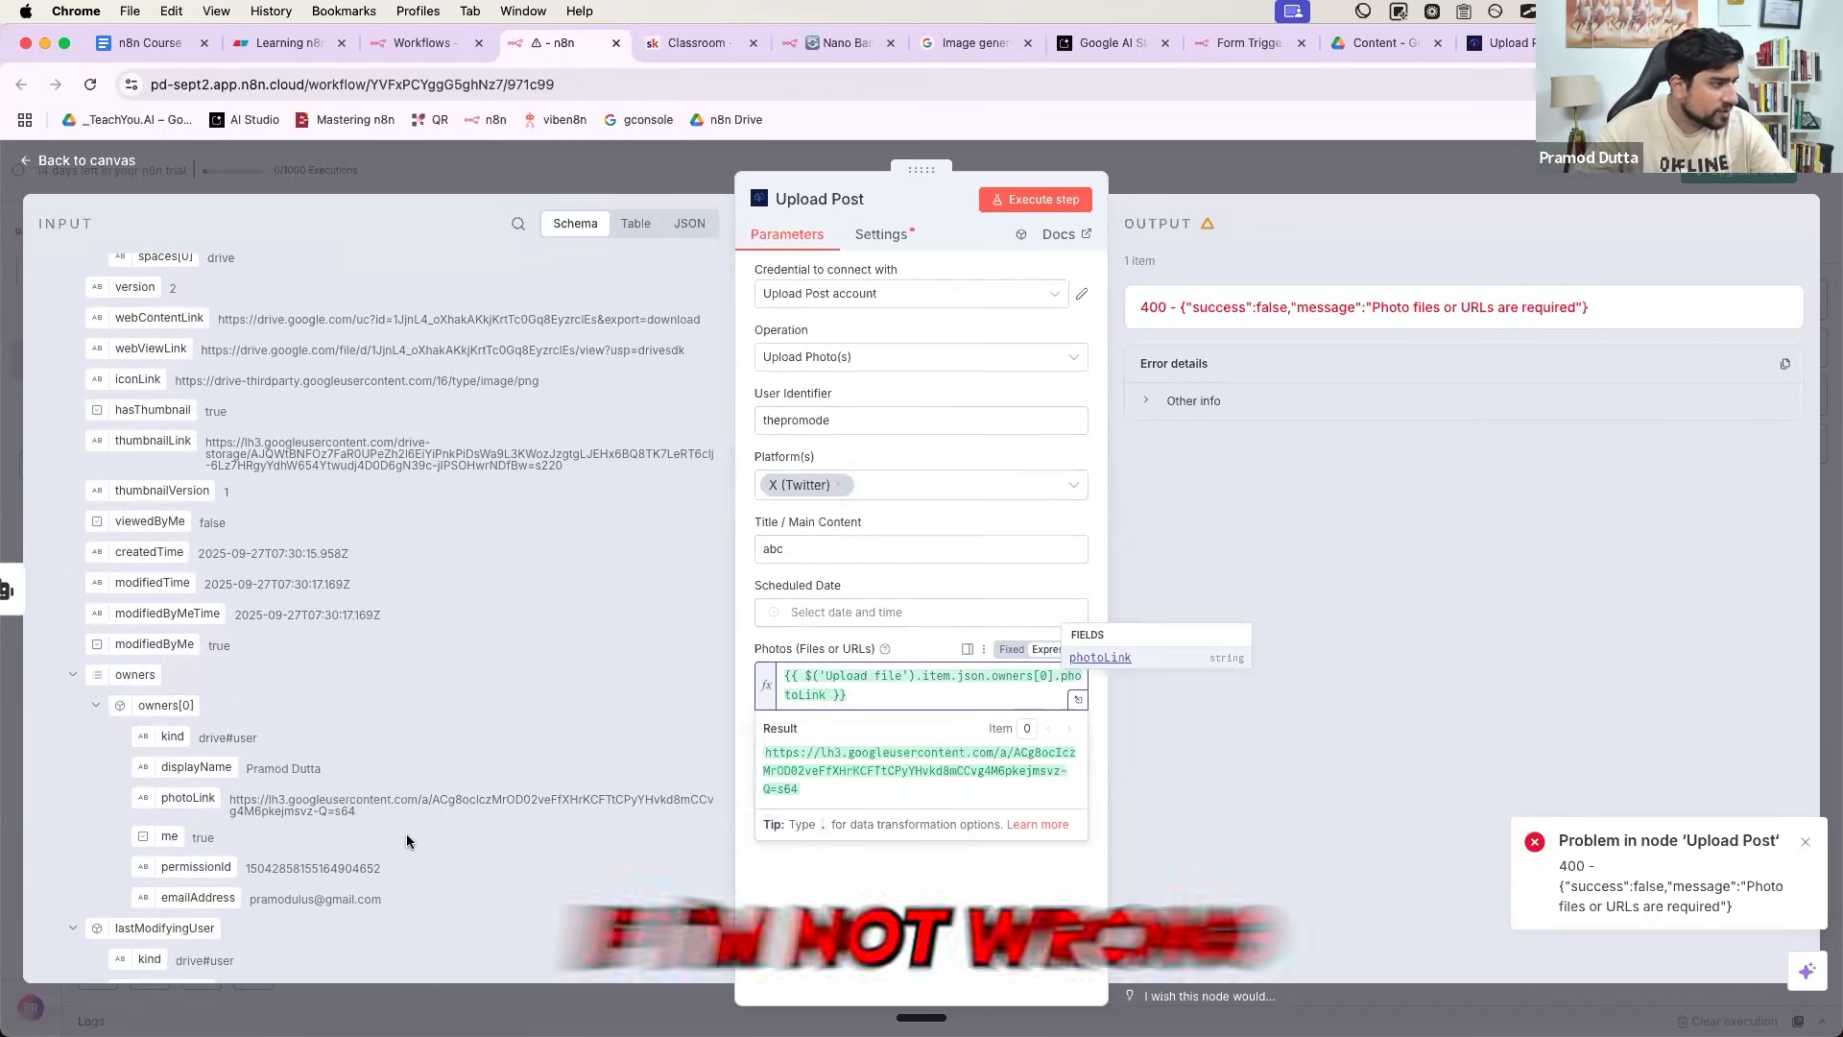
- Copy the photoLink URL from the Upload file output and open it in a new browser tab to check the image, then close the tab
drag(260, 805, 228, 805)
key(super+c)
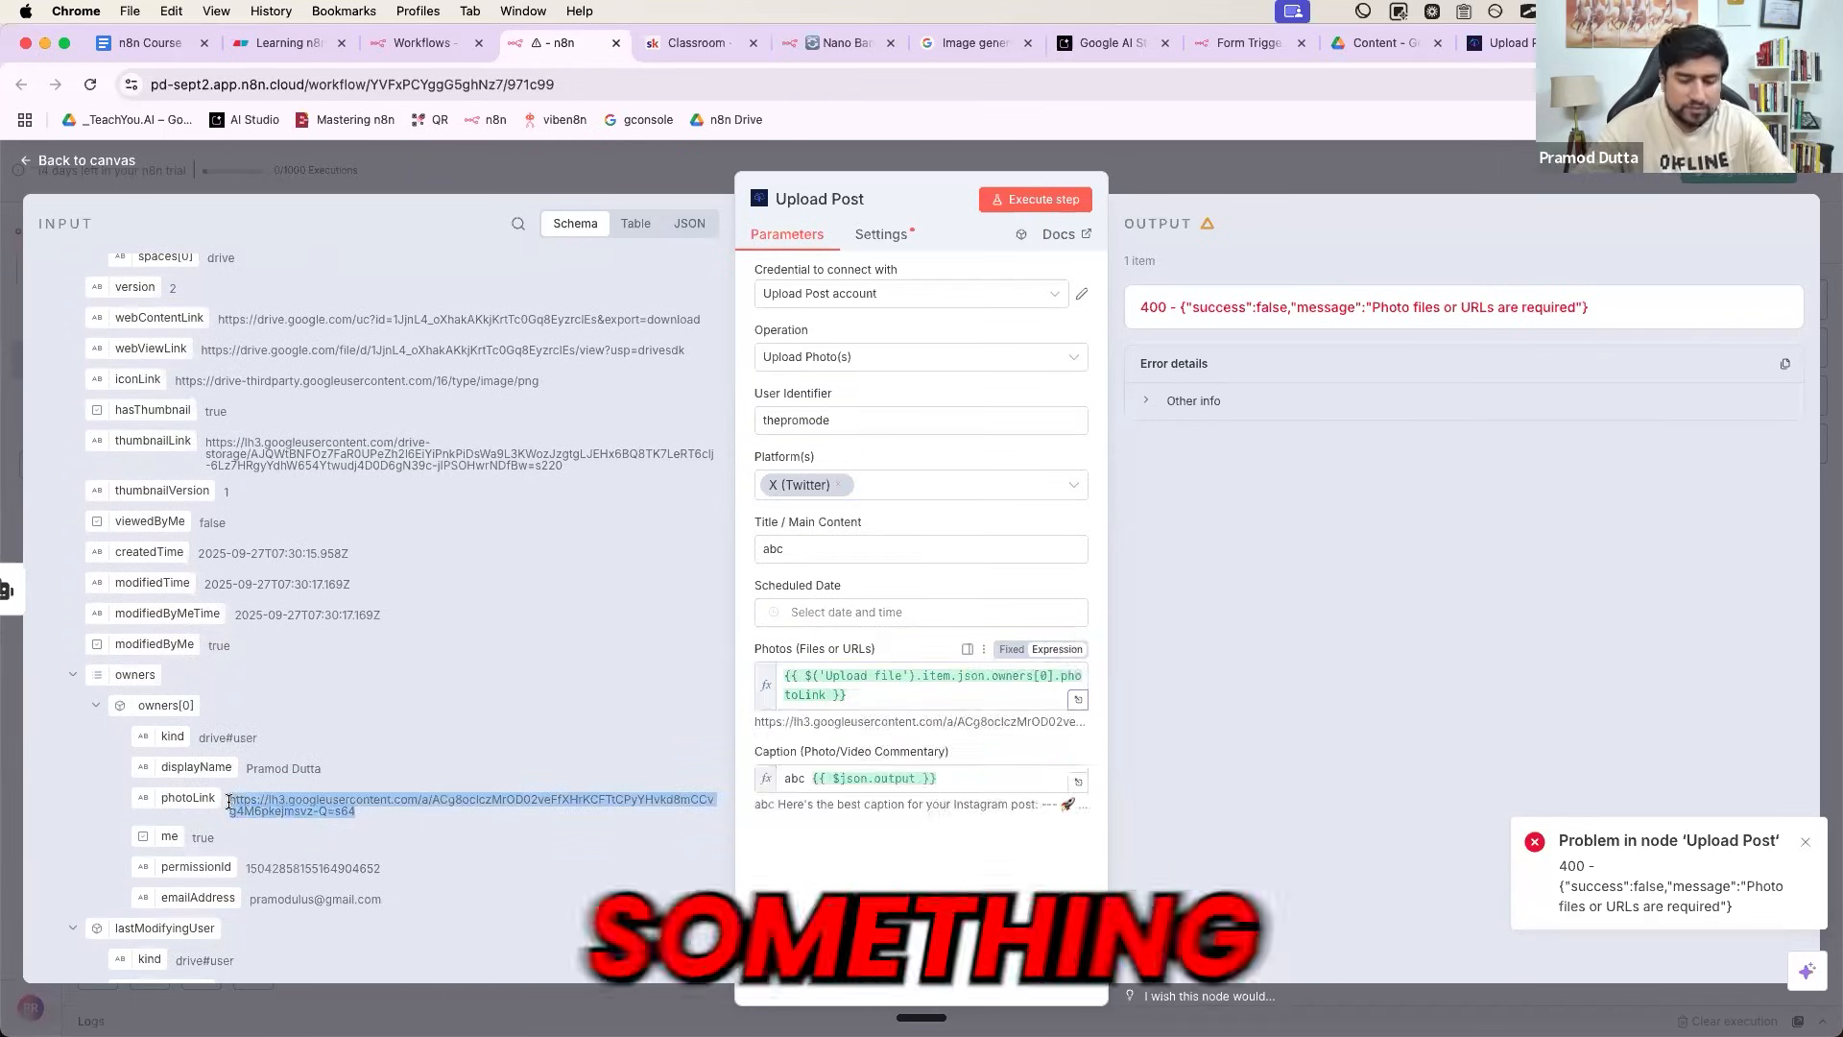
key(super+t)
key(super+v)
key(Return)
key(super+w)
- Look through the remaining Upload file output and read the help on accepted values for Photos (Files or URLs), then close the node
scroll(251, 773, down, 5)
scroll(251, 777, down, 20)
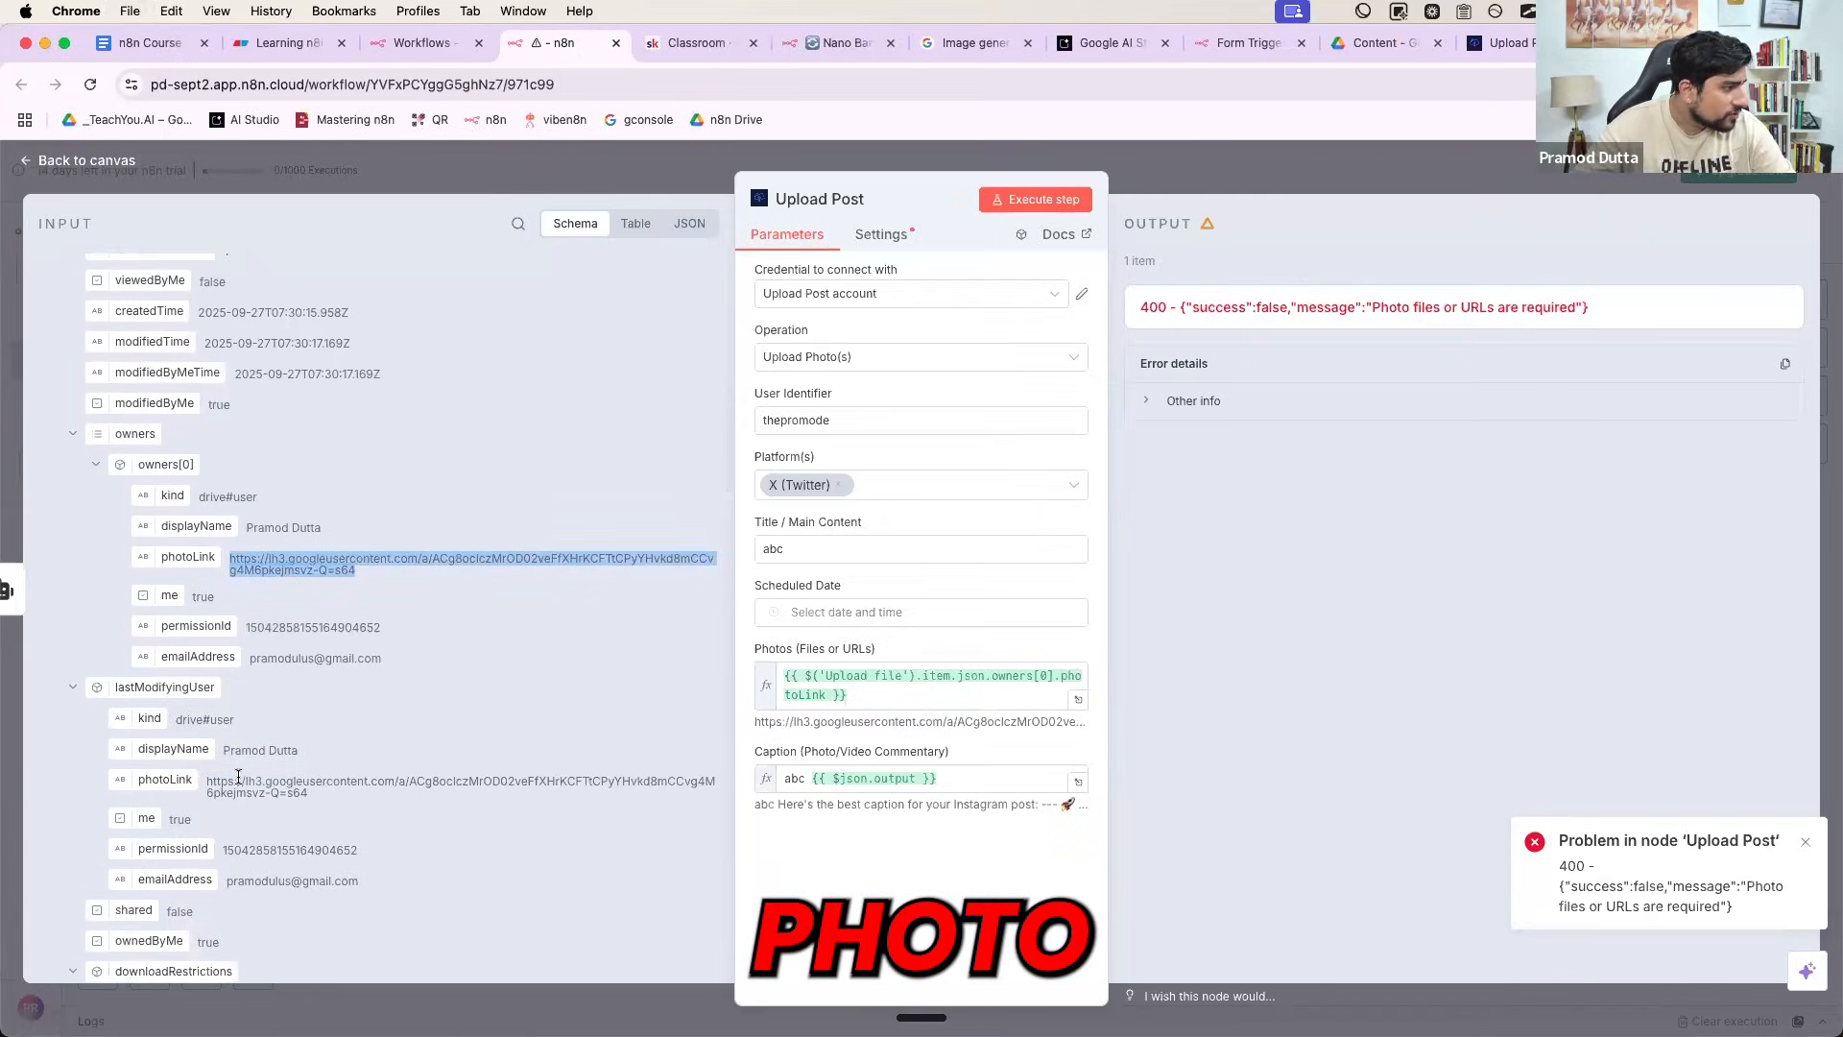
scroll(238, 777, up, 20)
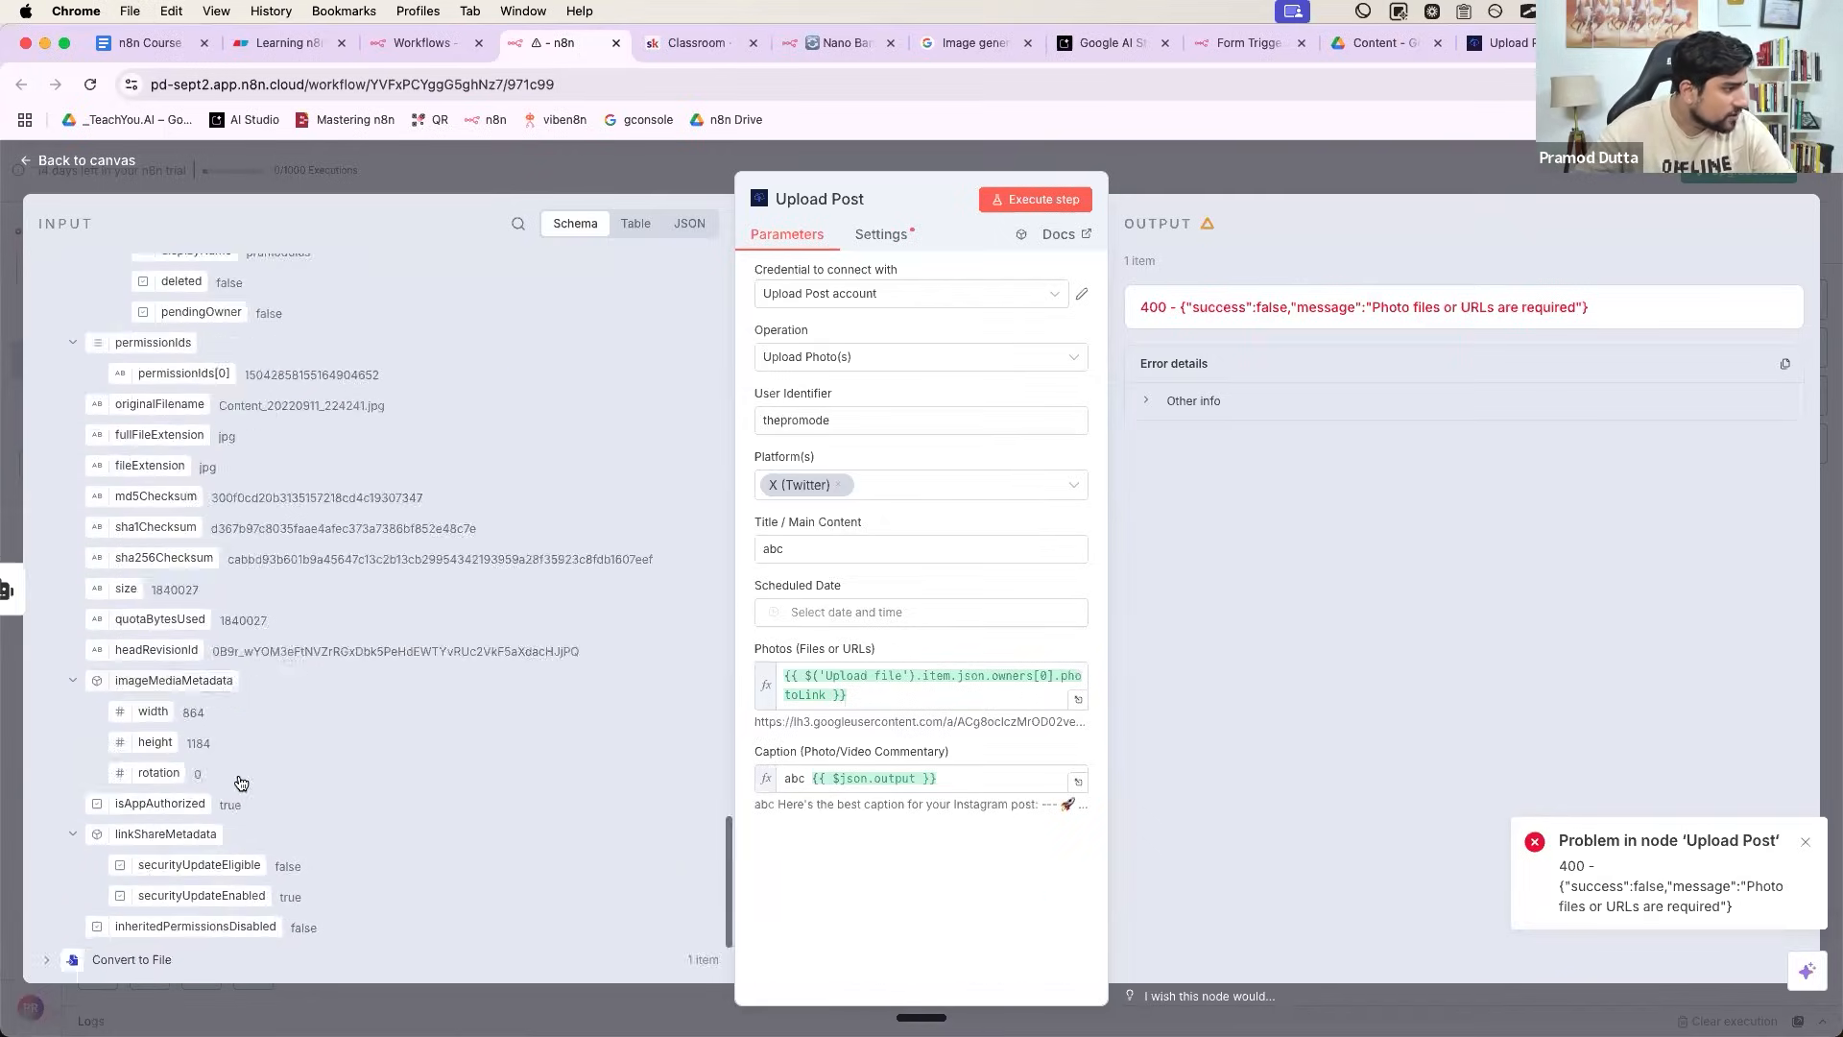
scroll(246, 751, down, 5)
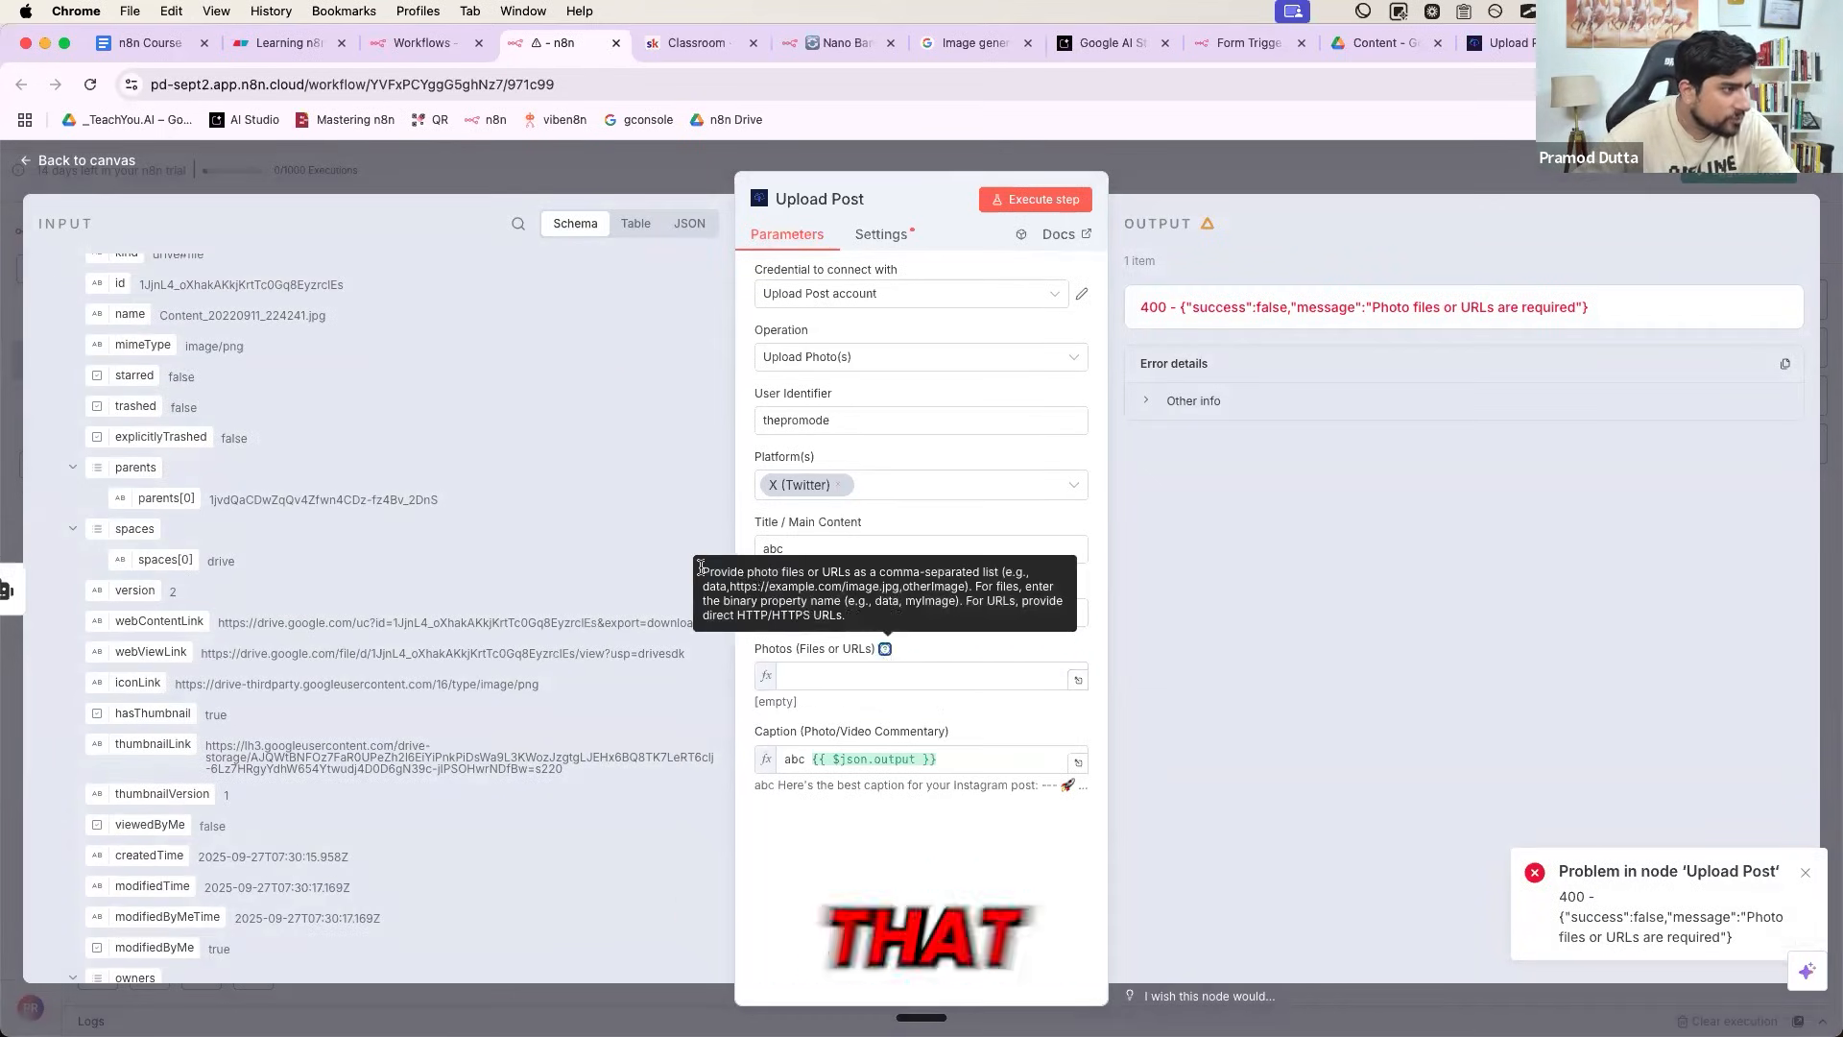
drag(701, 567, 944, 597)
click(909, 591)
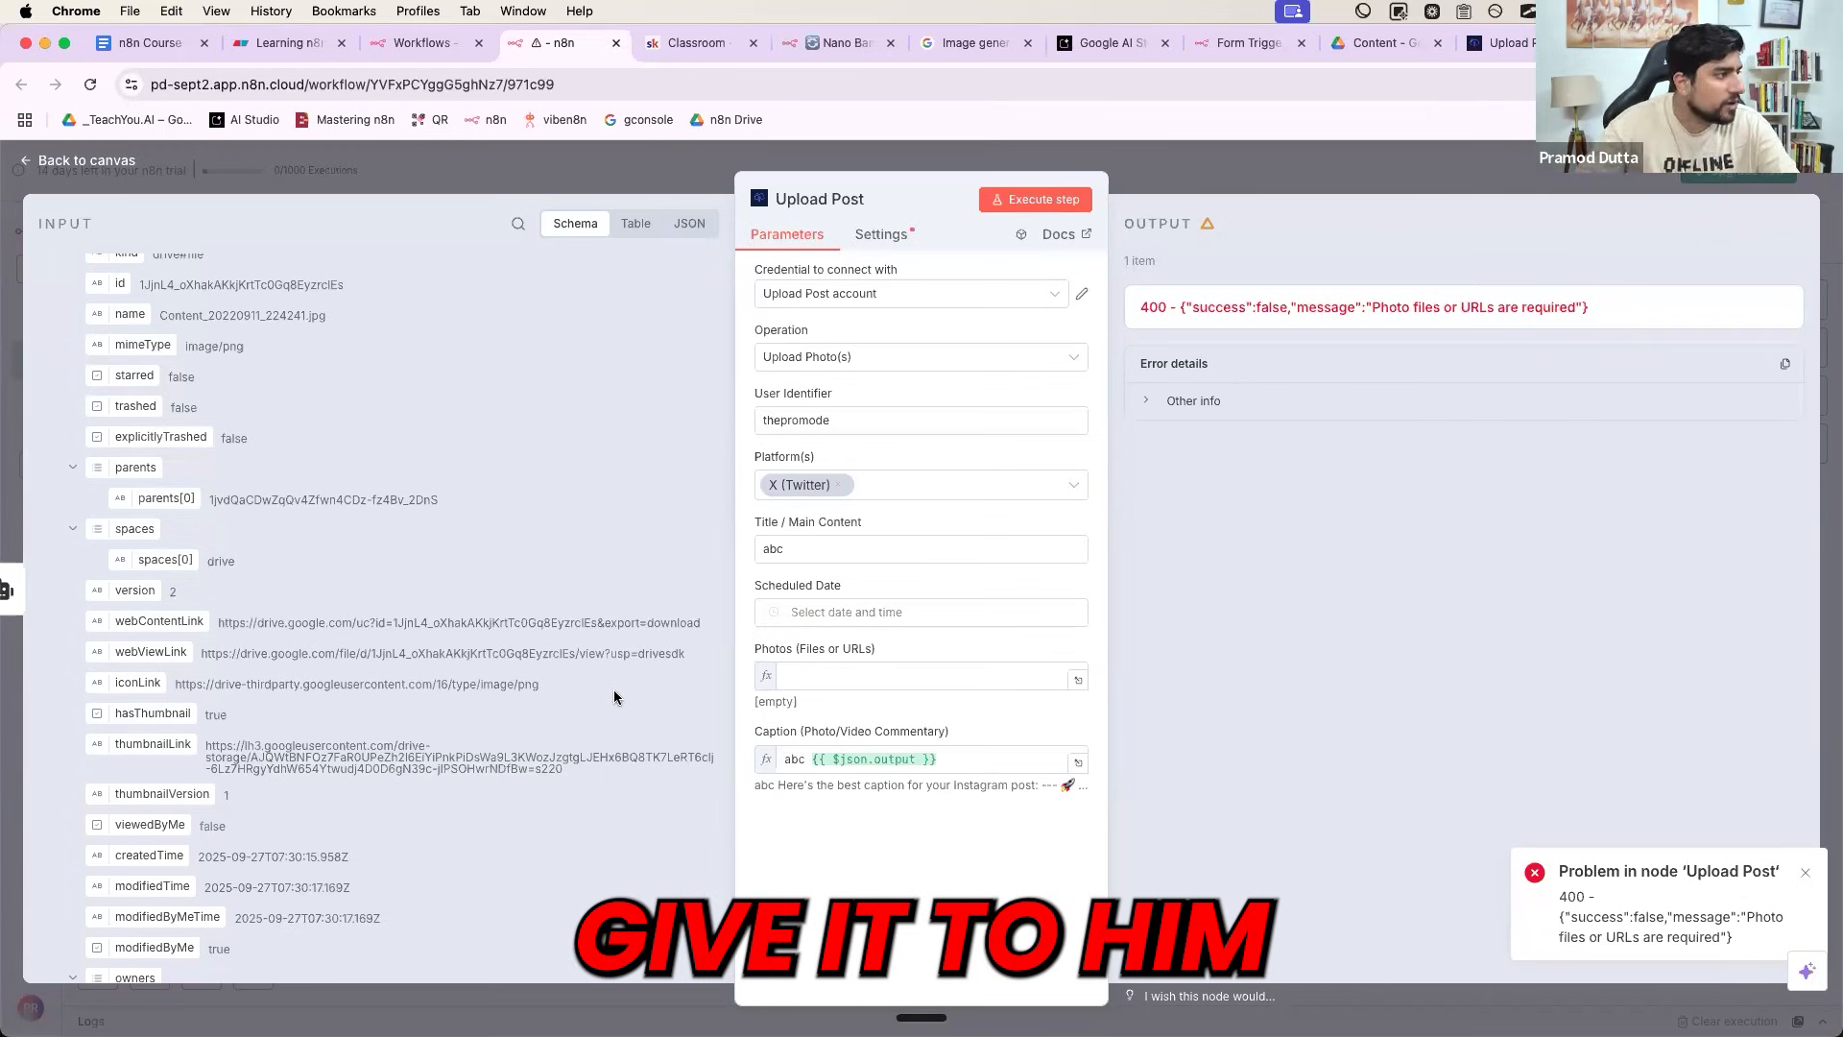
click(699, 180)
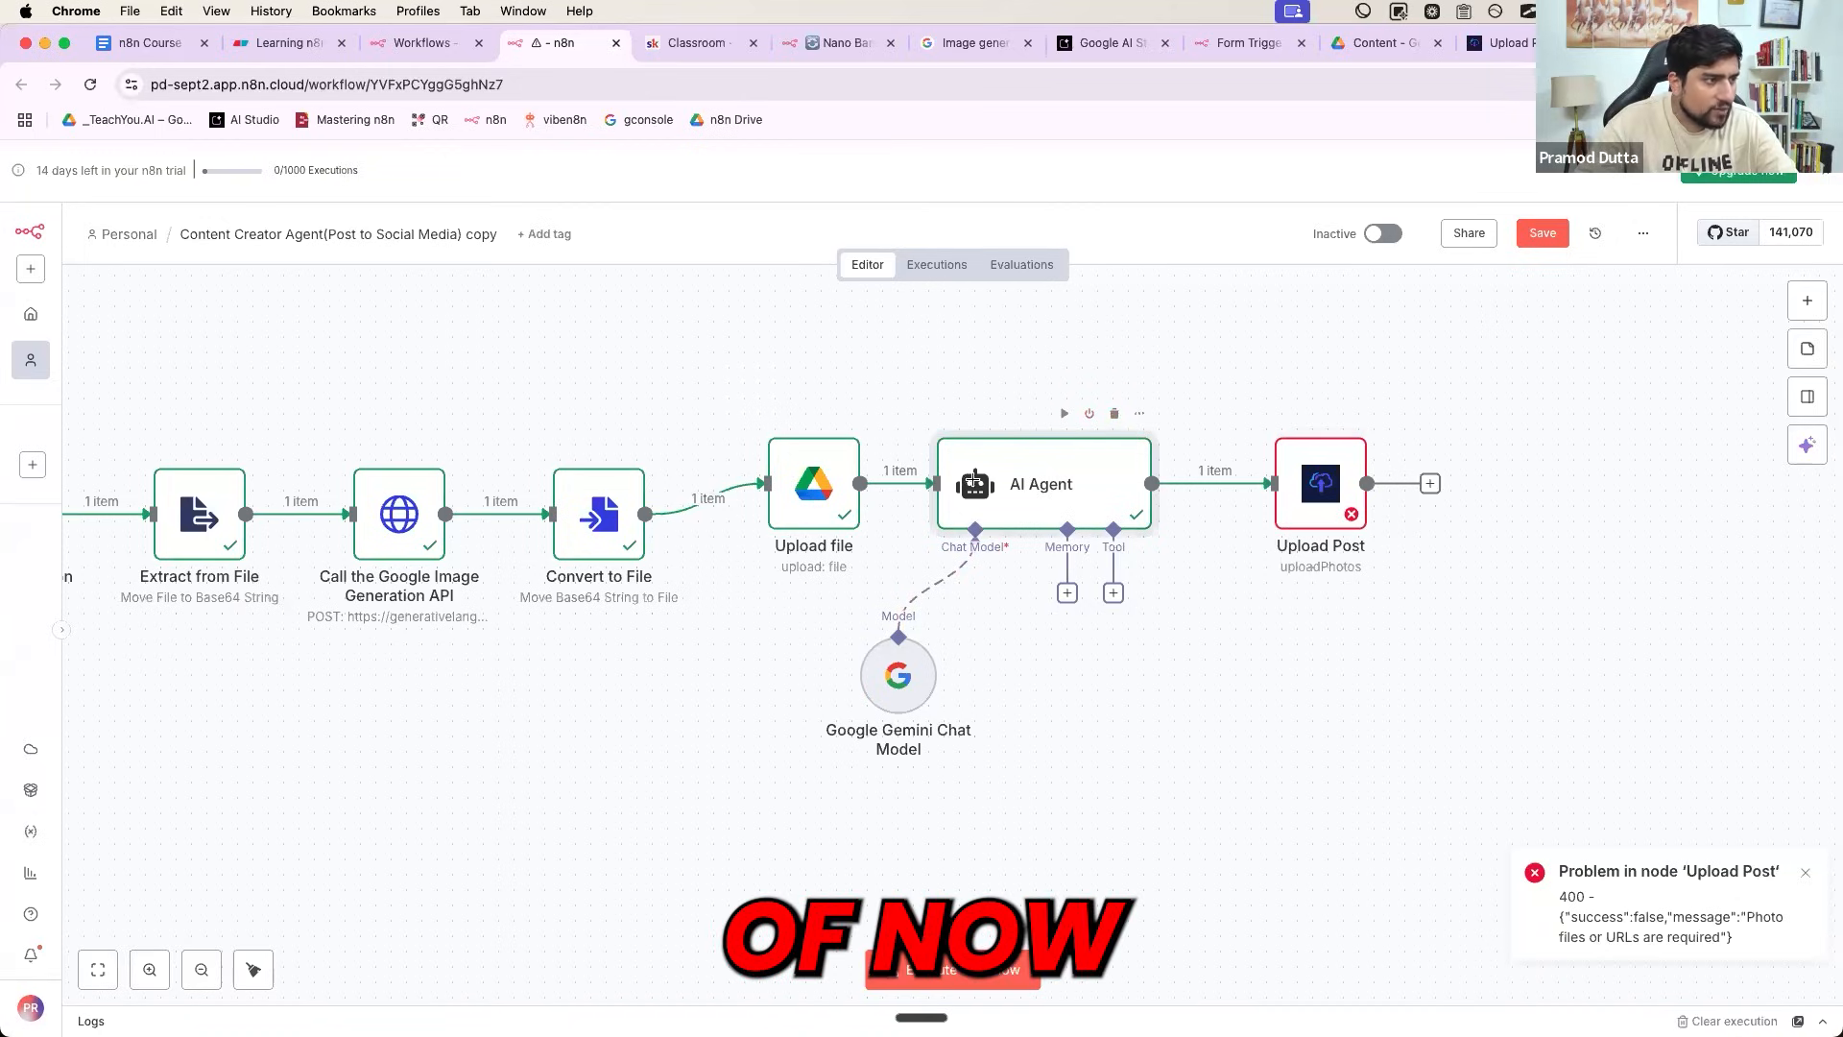
- Remove the link from Upload file to AI Agent, then move AI Agent down and Upload Post near Convert to File, with Upload file farther away
click(915, 485)
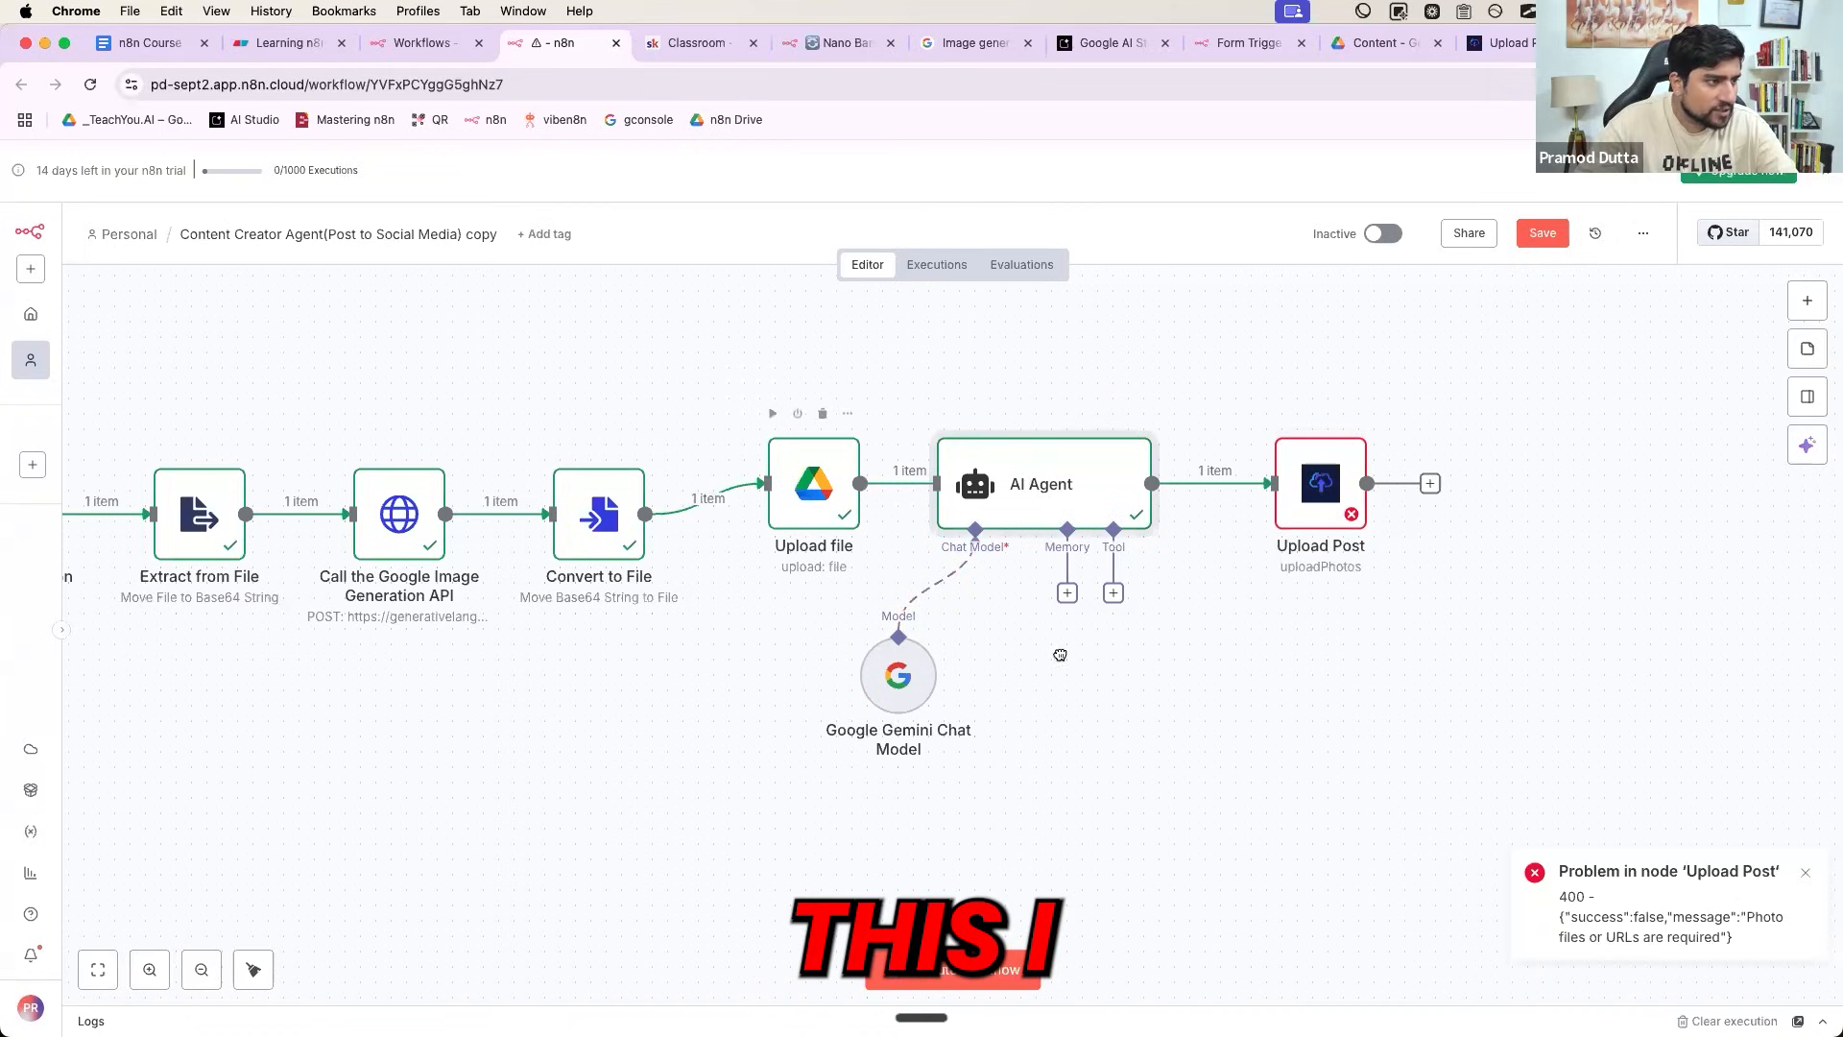
drag(1058, 514, 1135, 790)
drag(1280, 526, 1080, 527)
drag(1083, 403, 729, 296)
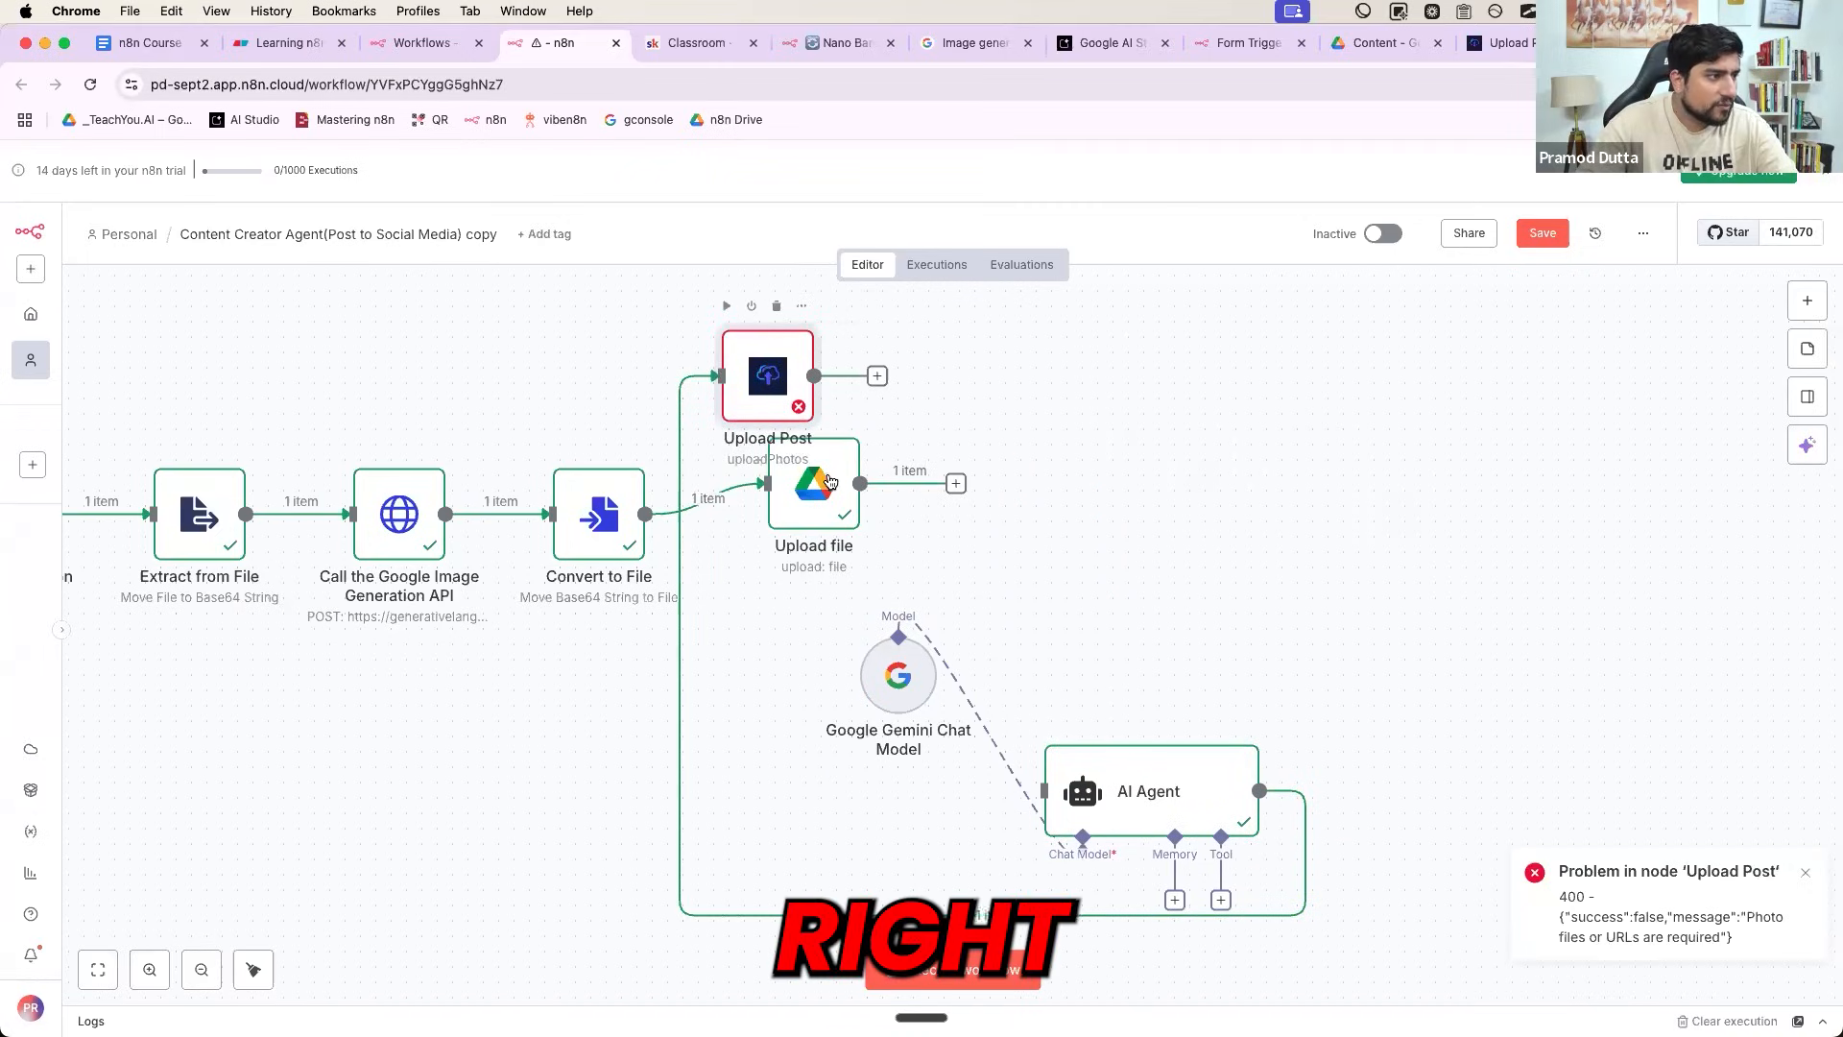
drag(816, 482, 1064, 483)
drag(775, 406, 820, 418)
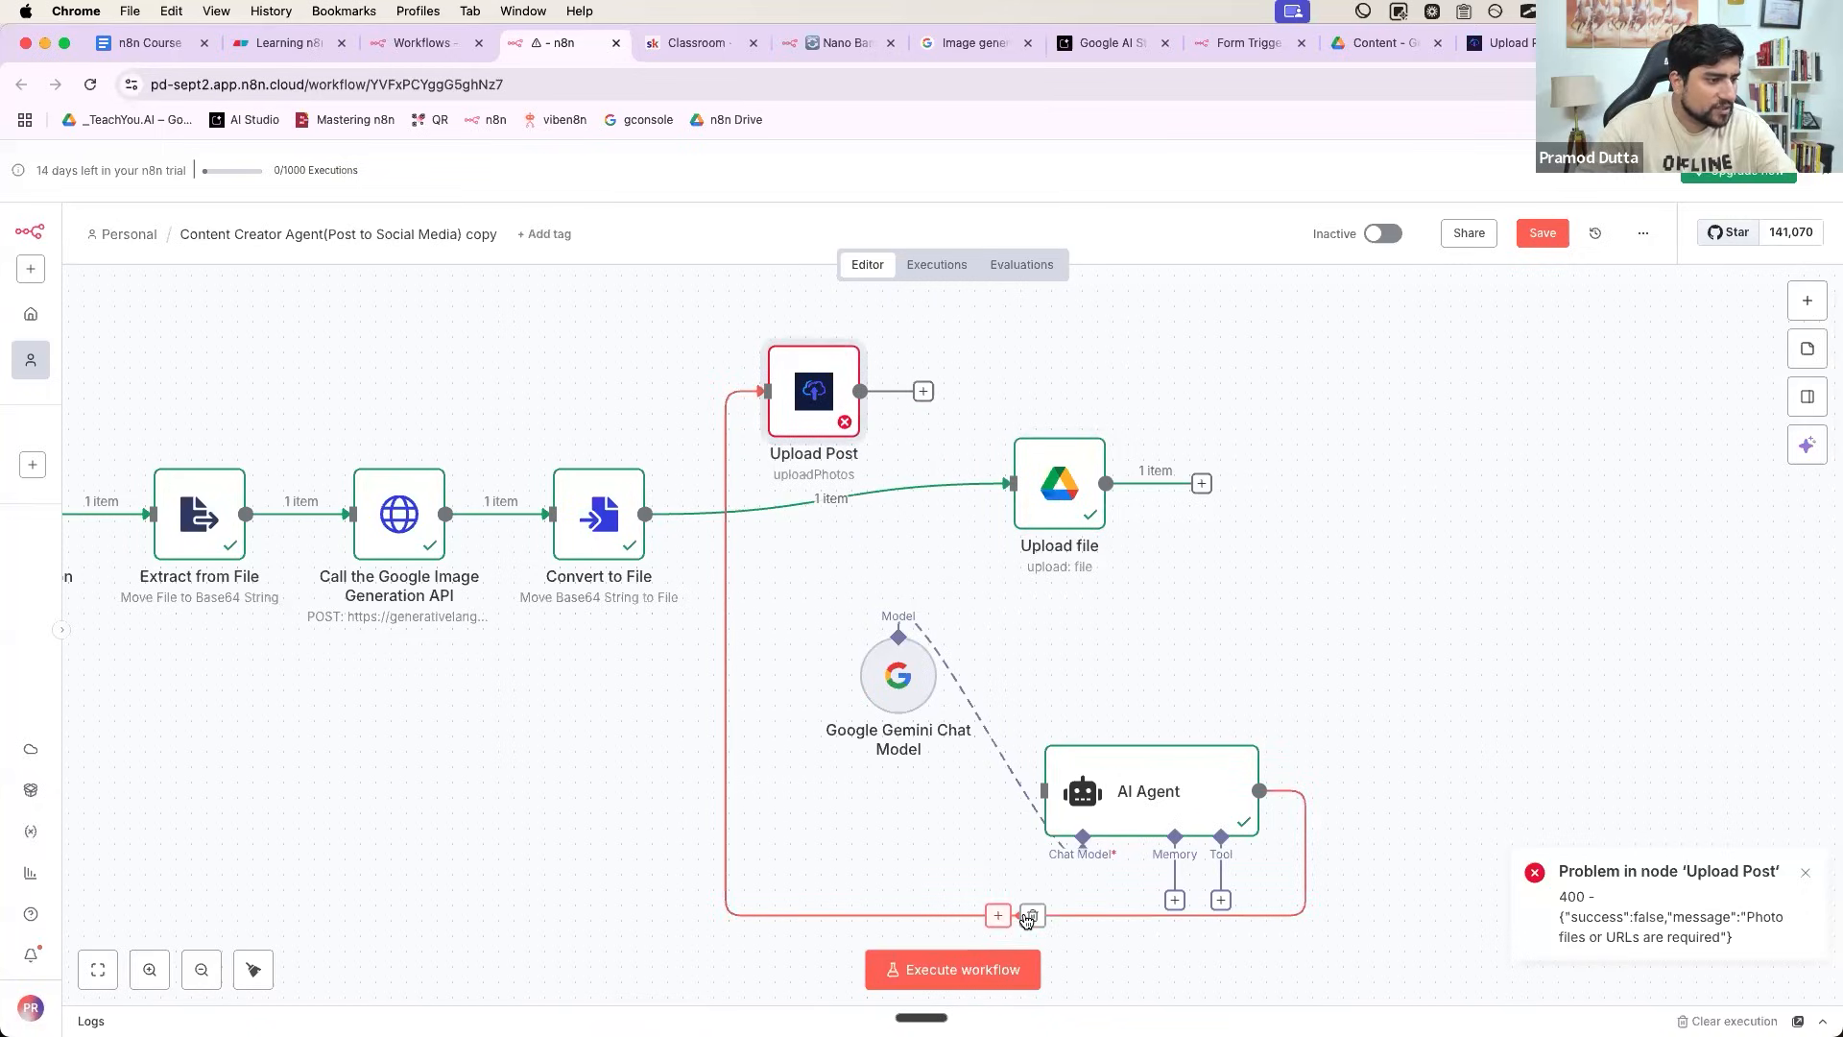
- Remove the AI Agent–Upload Post and Convert to File–Upload file links, and connect Convert to File directly to Upload Post
click(1031, 916)
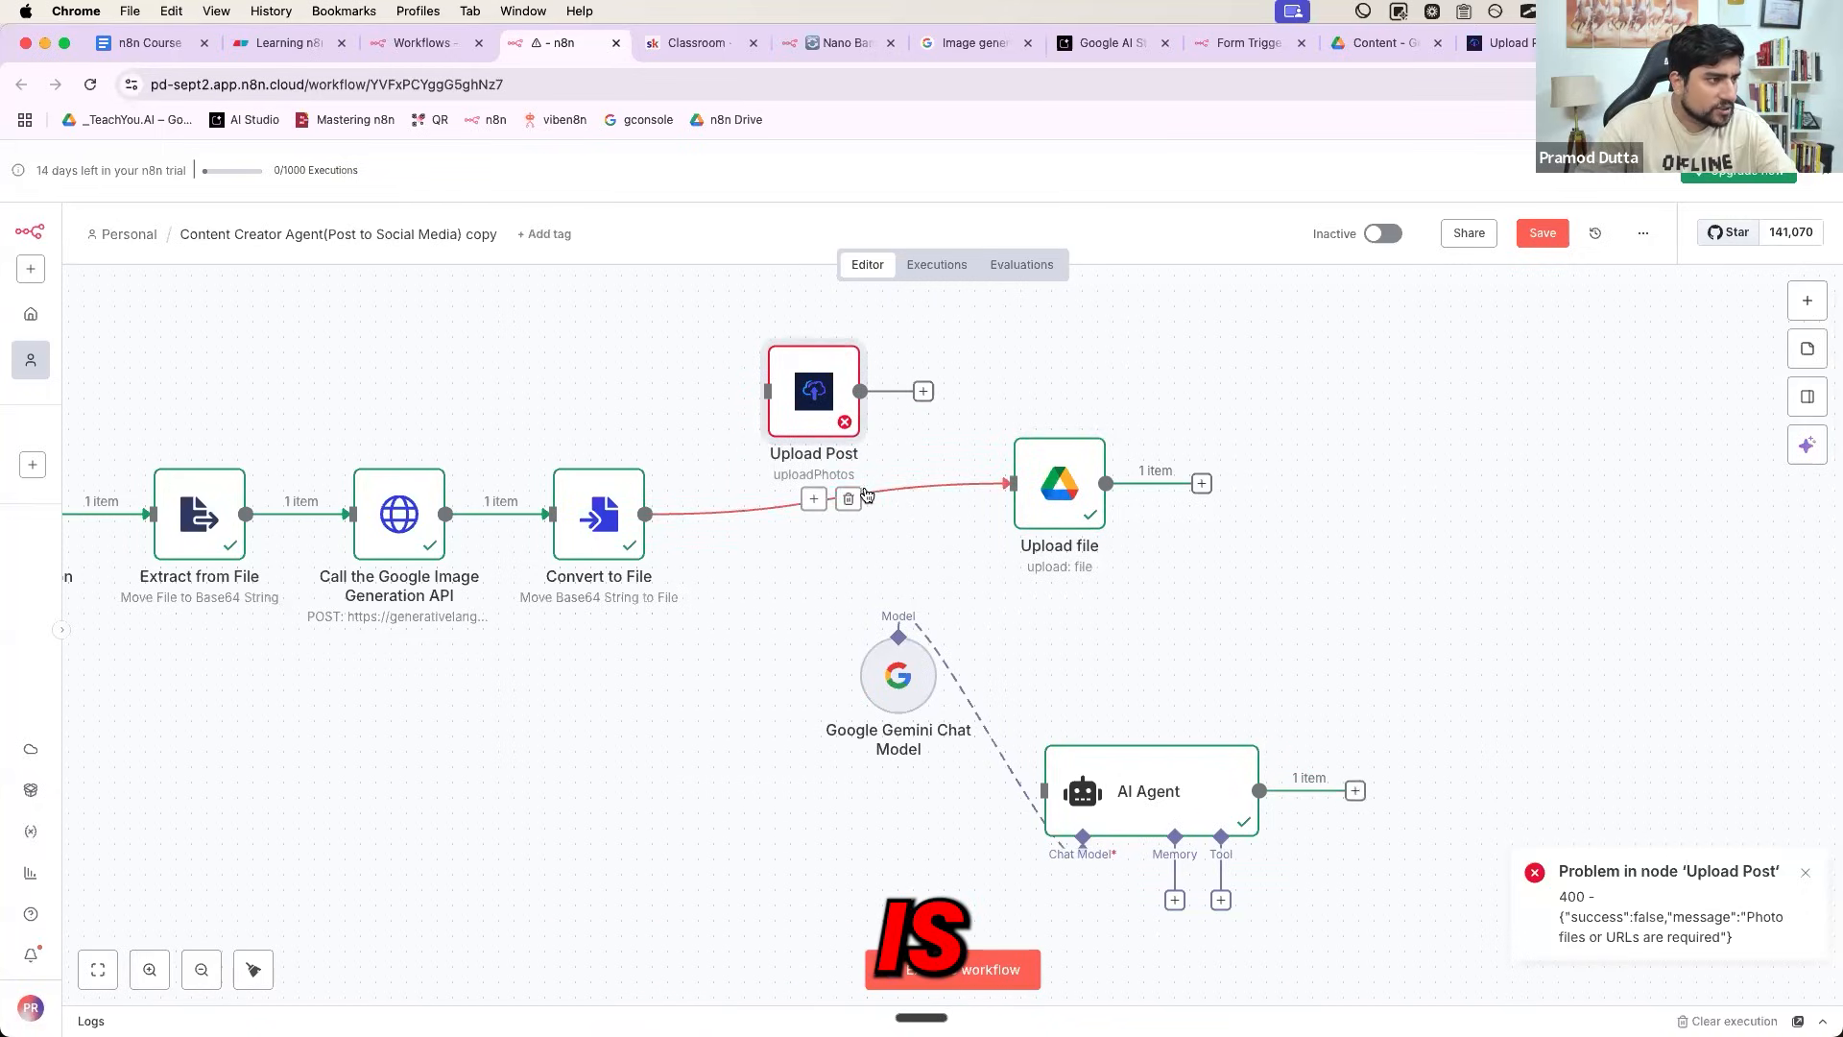
click(850, 502)
drag(1060, 484, 1274, 375)
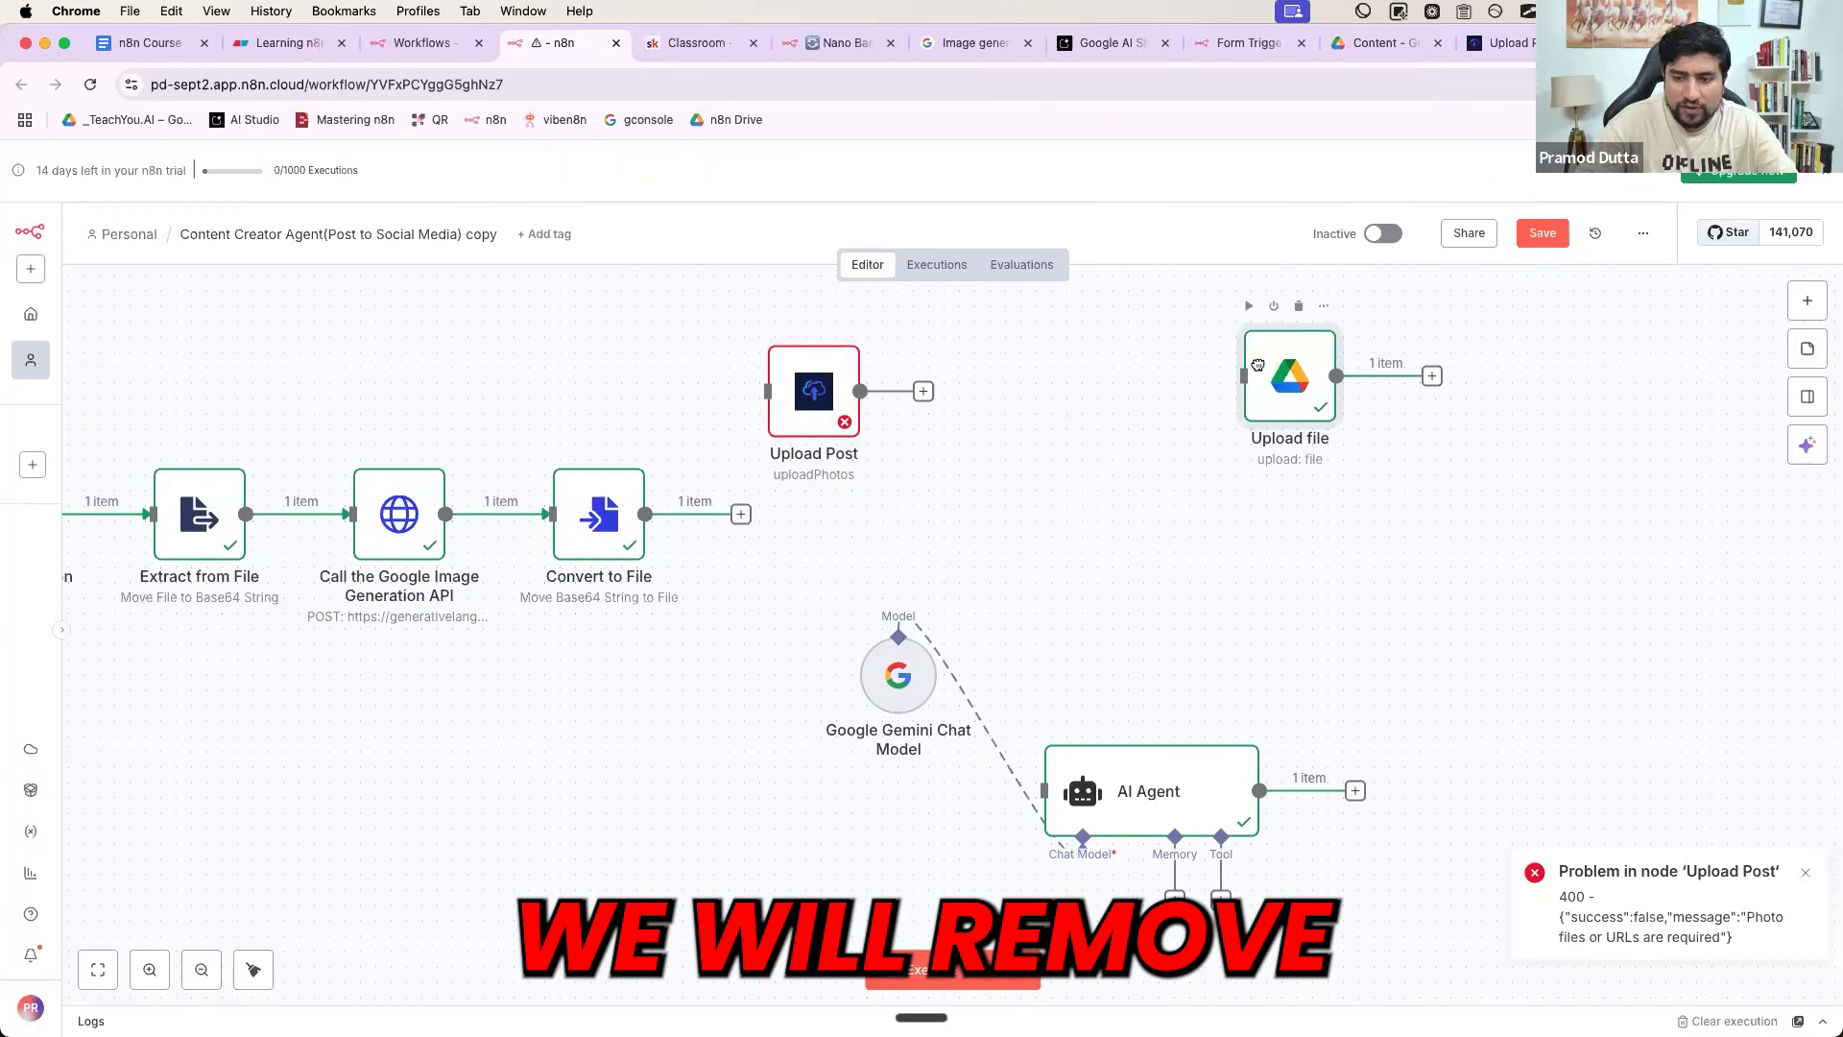
drag(825, 413, 869, 527)
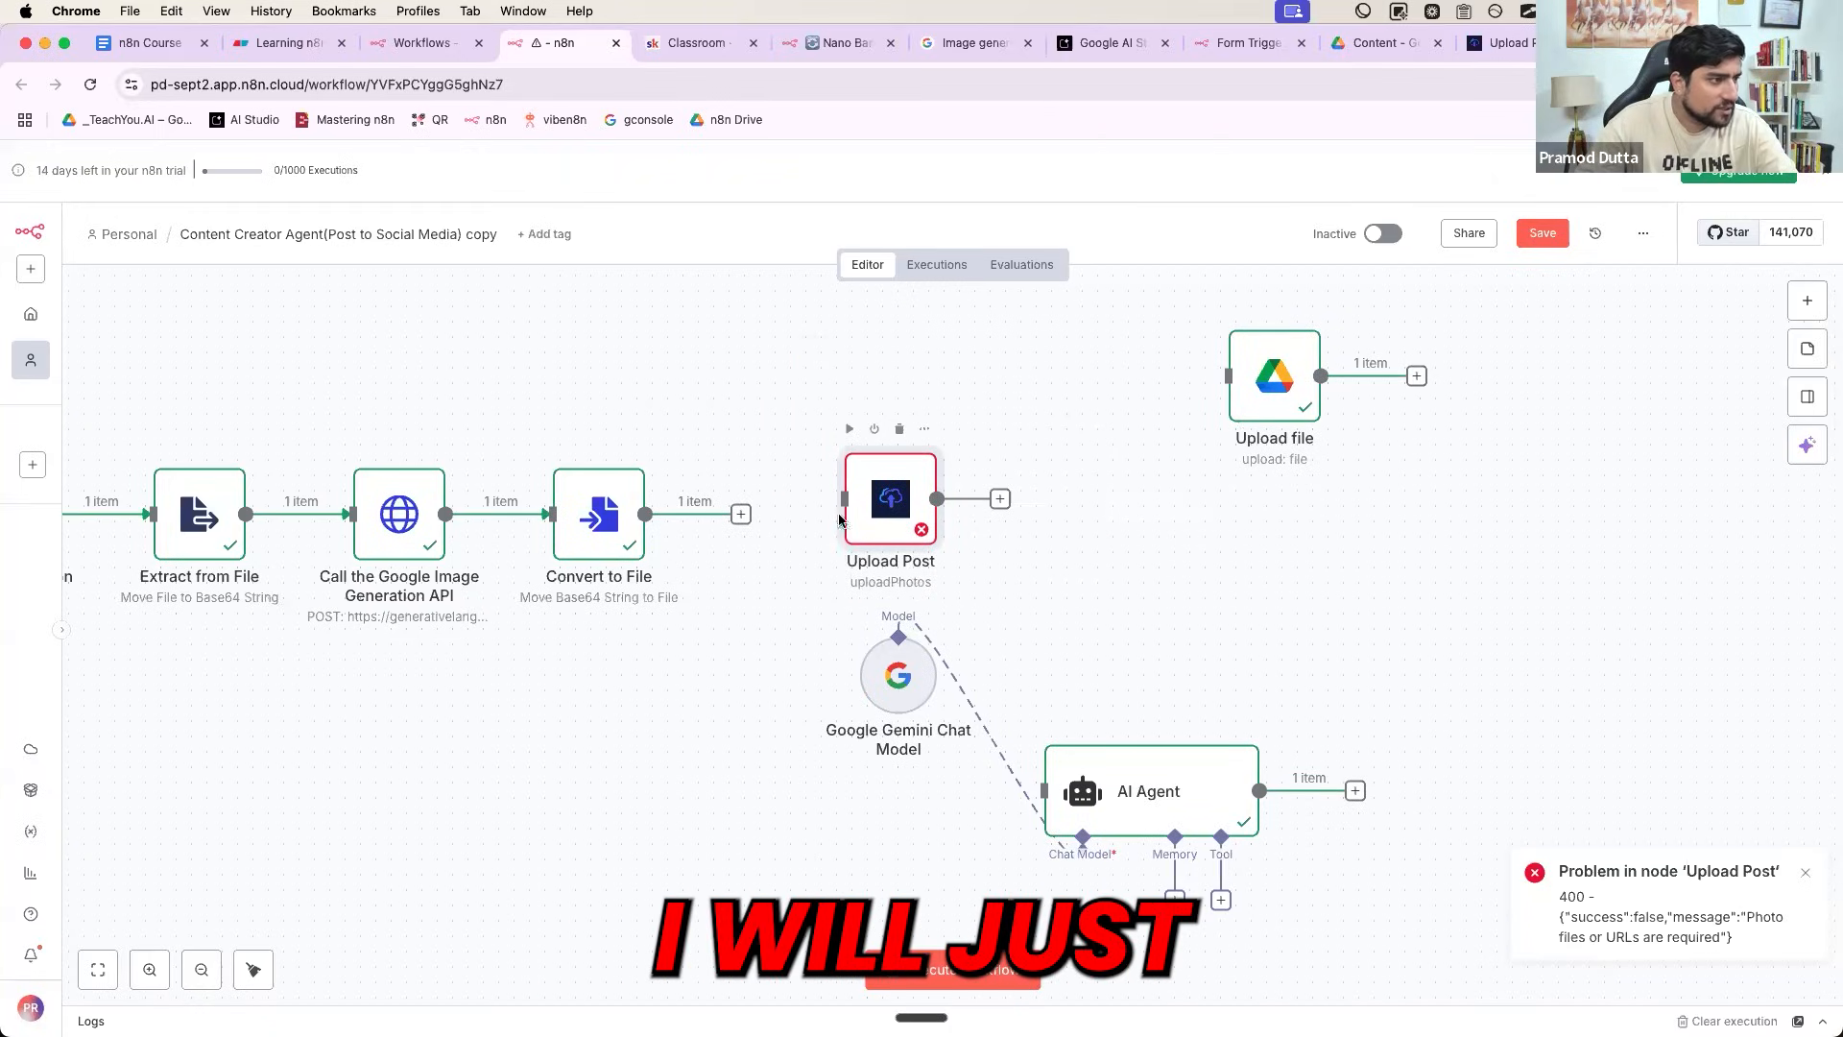
drag(742, 517, 885, 481)
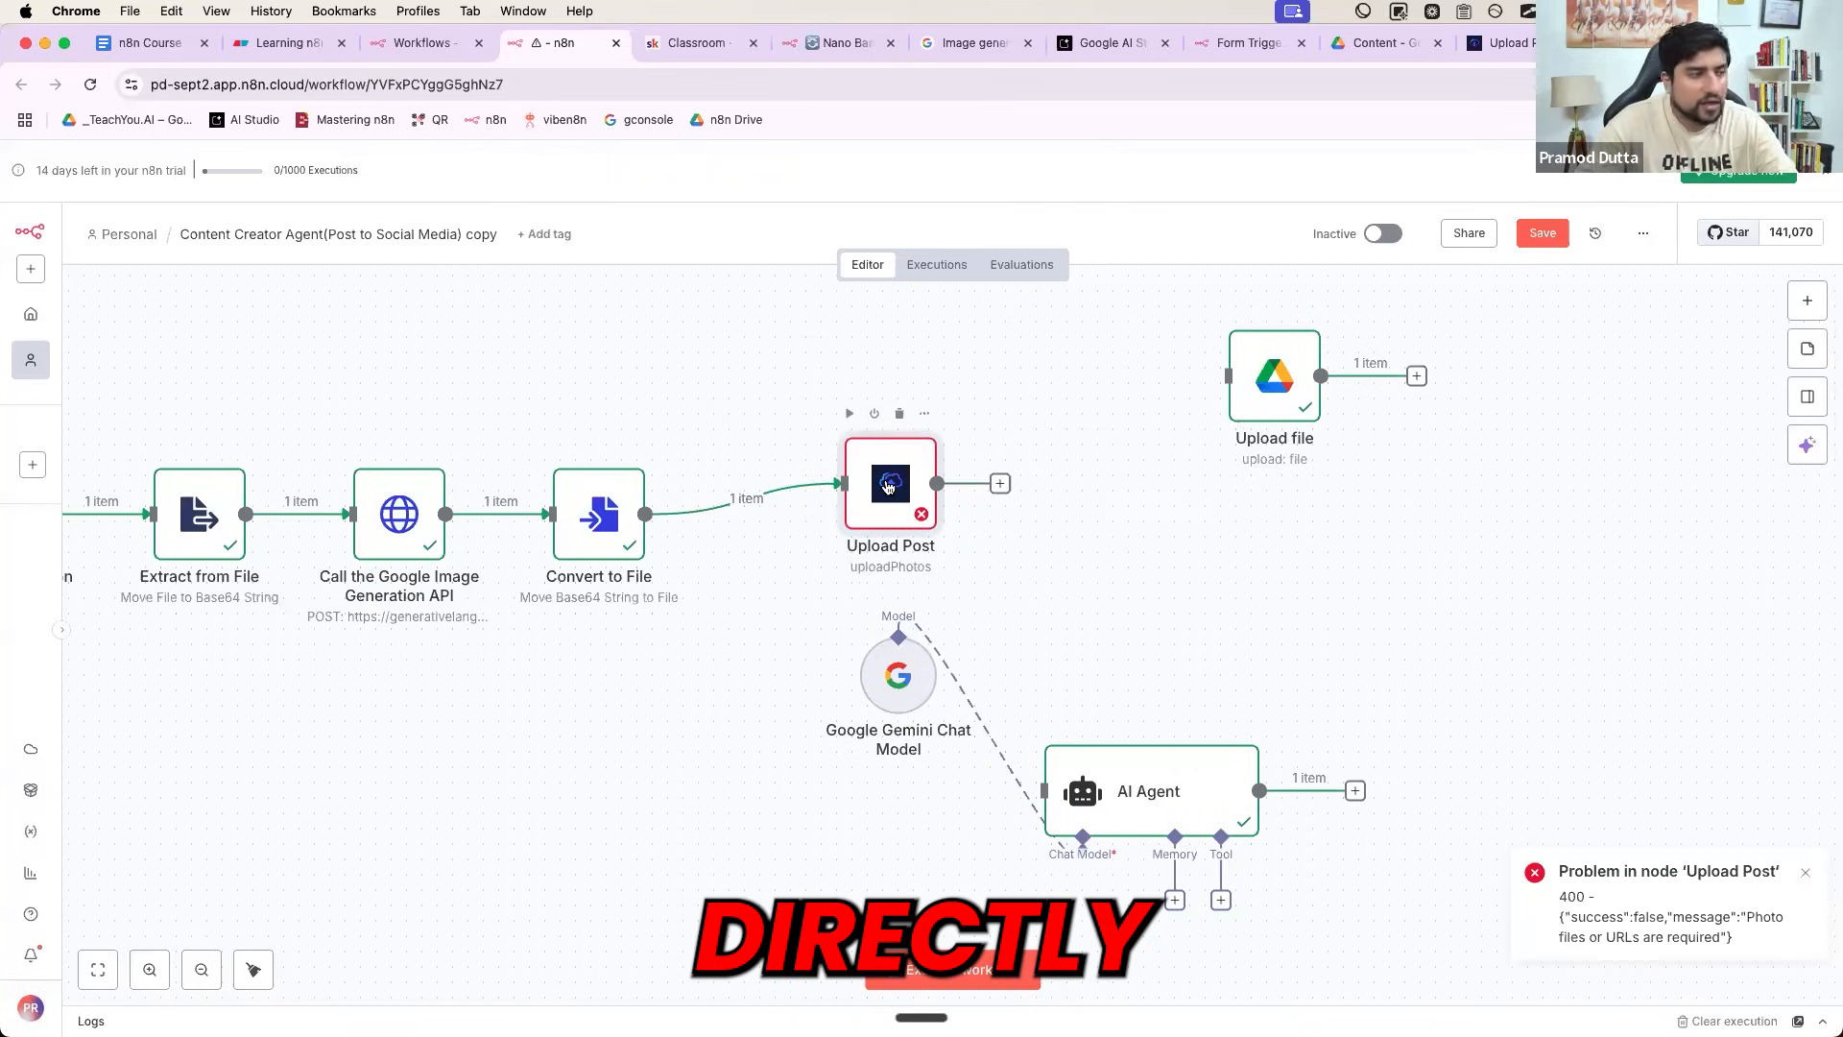
- Set Photos (Files or URLs) in the Upload Post node to the binary property name data, then close the node
double_click(888, 486)
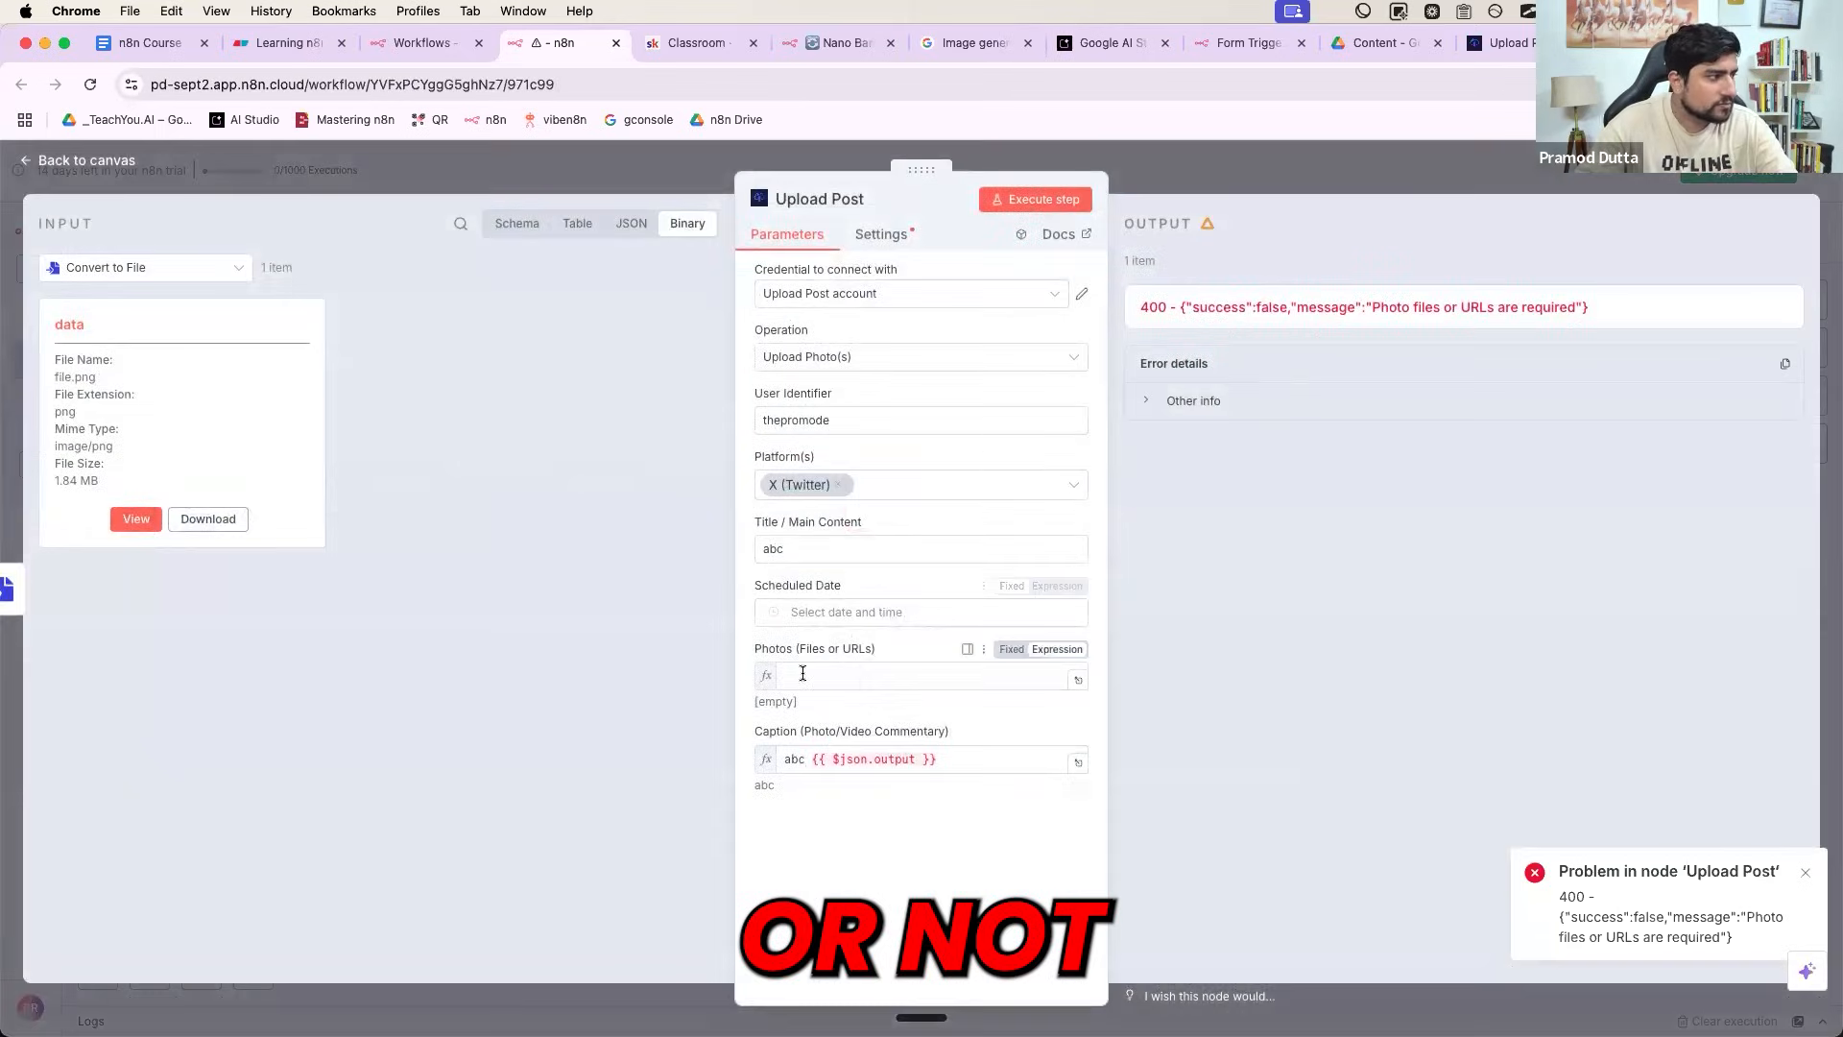
click(803, 674)
text(darta)
key(BackSpace)
key(BackSpace)
key(BackSpace)
text(ta)
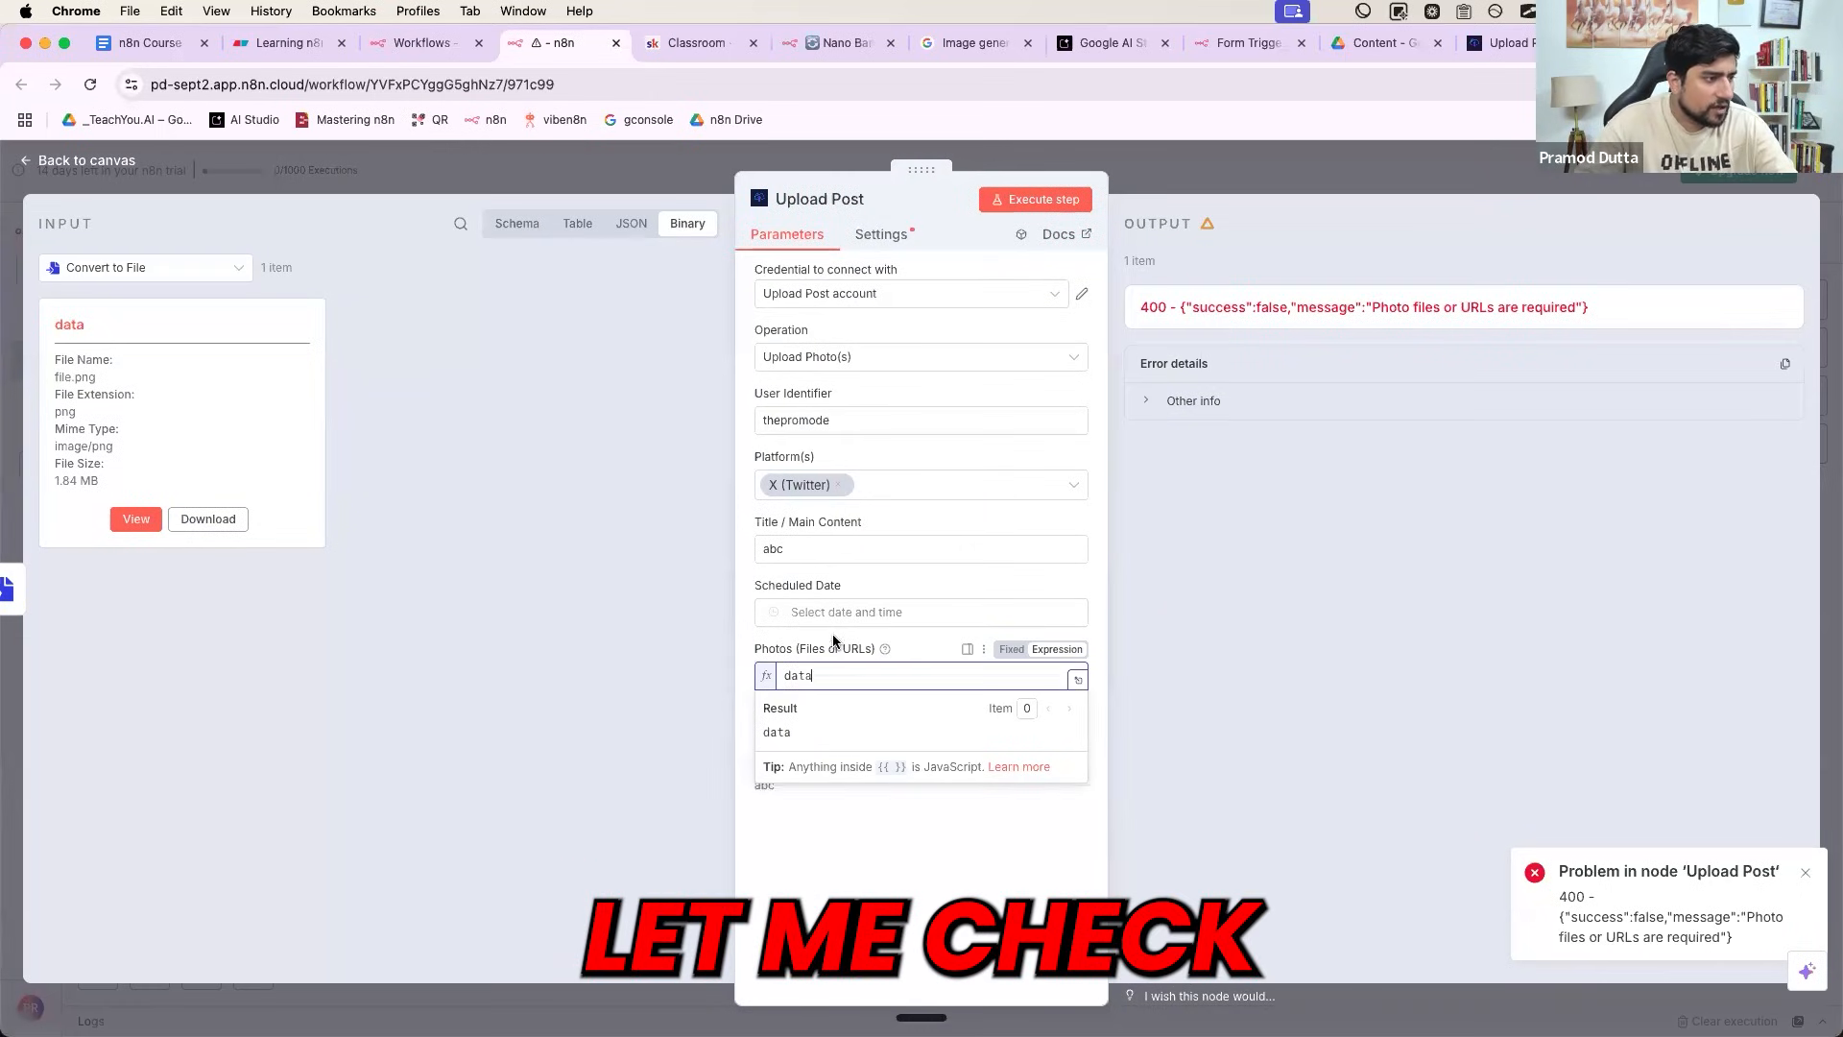
click(833, 641)
click(852, 759)
key(super+a)
click(1235, 159)
- Arrange AI Agent below Upload Post with Google Gemini Chat Model beneath it, and place Upload file beside AI Agent
click(1028, 789)
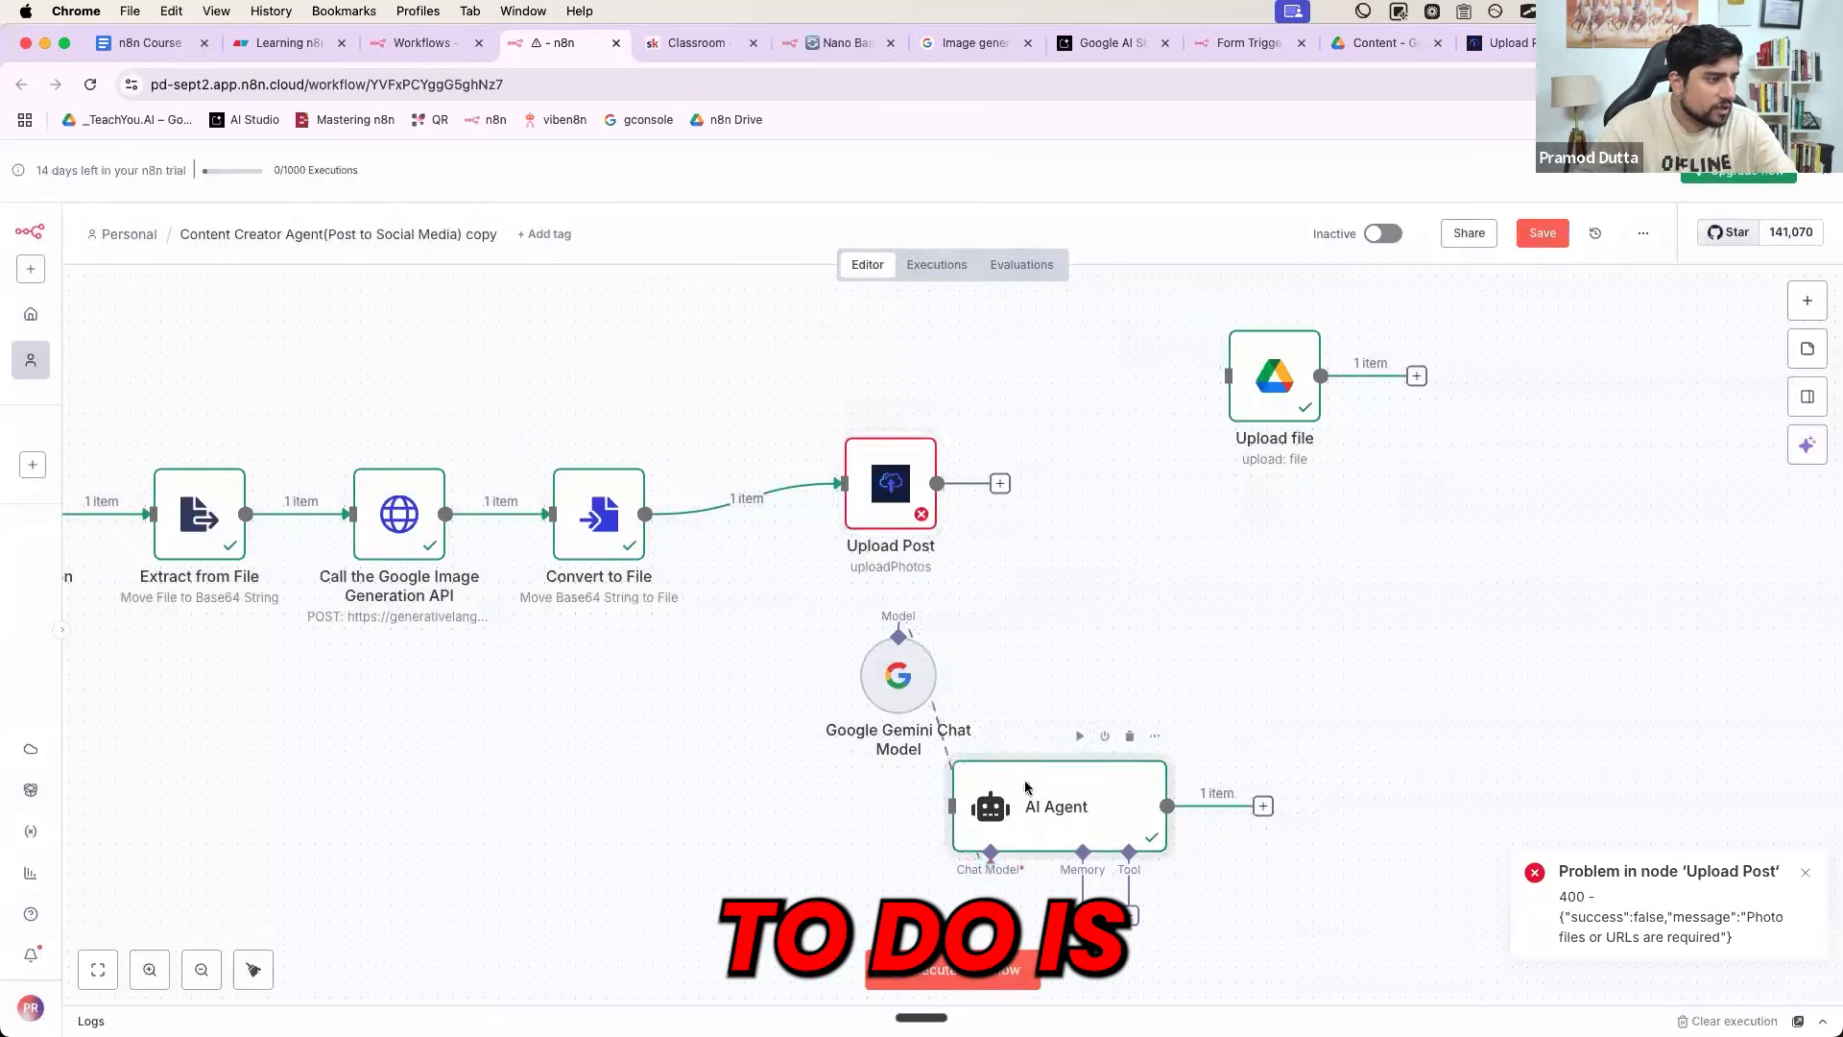
drag(614, 712, 532, 847)
drag(1005, 782, 806, 663)
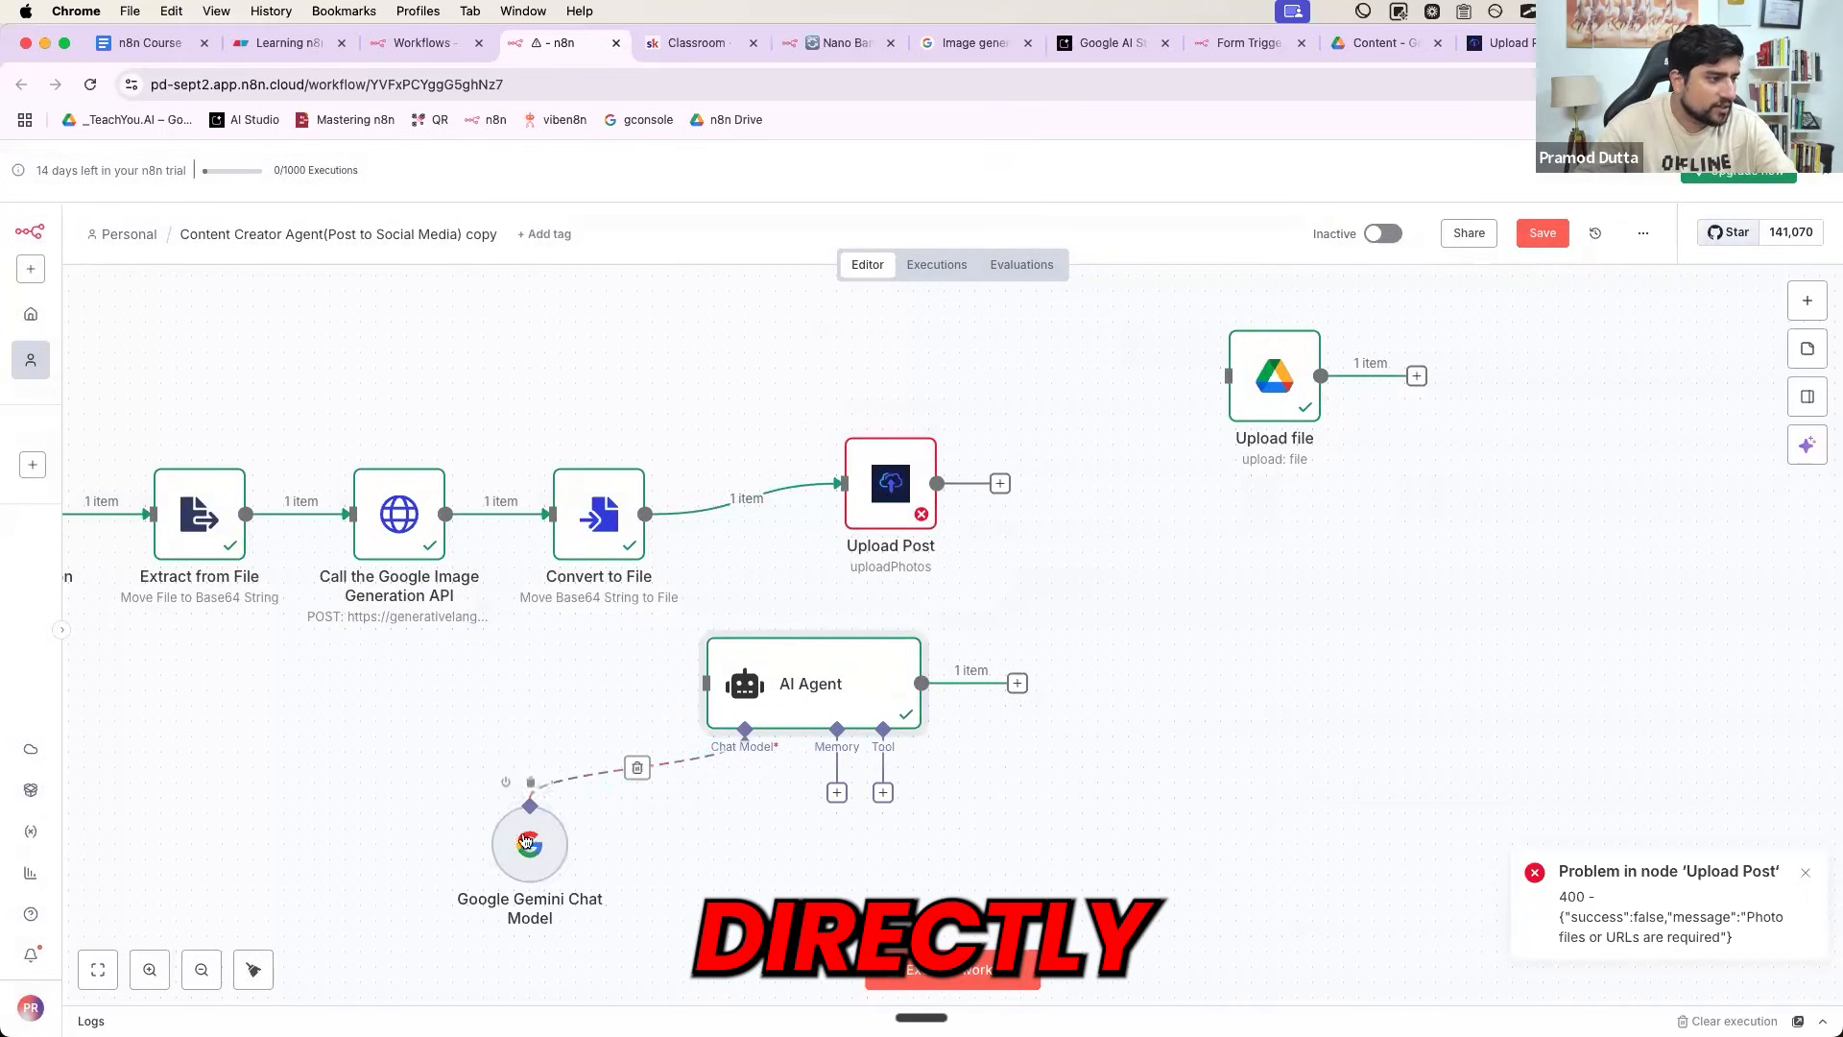
drag(541, 823, 756, 823)
drag(804, 698, 831, 638)
drag(1259, 398, 1151, 675)
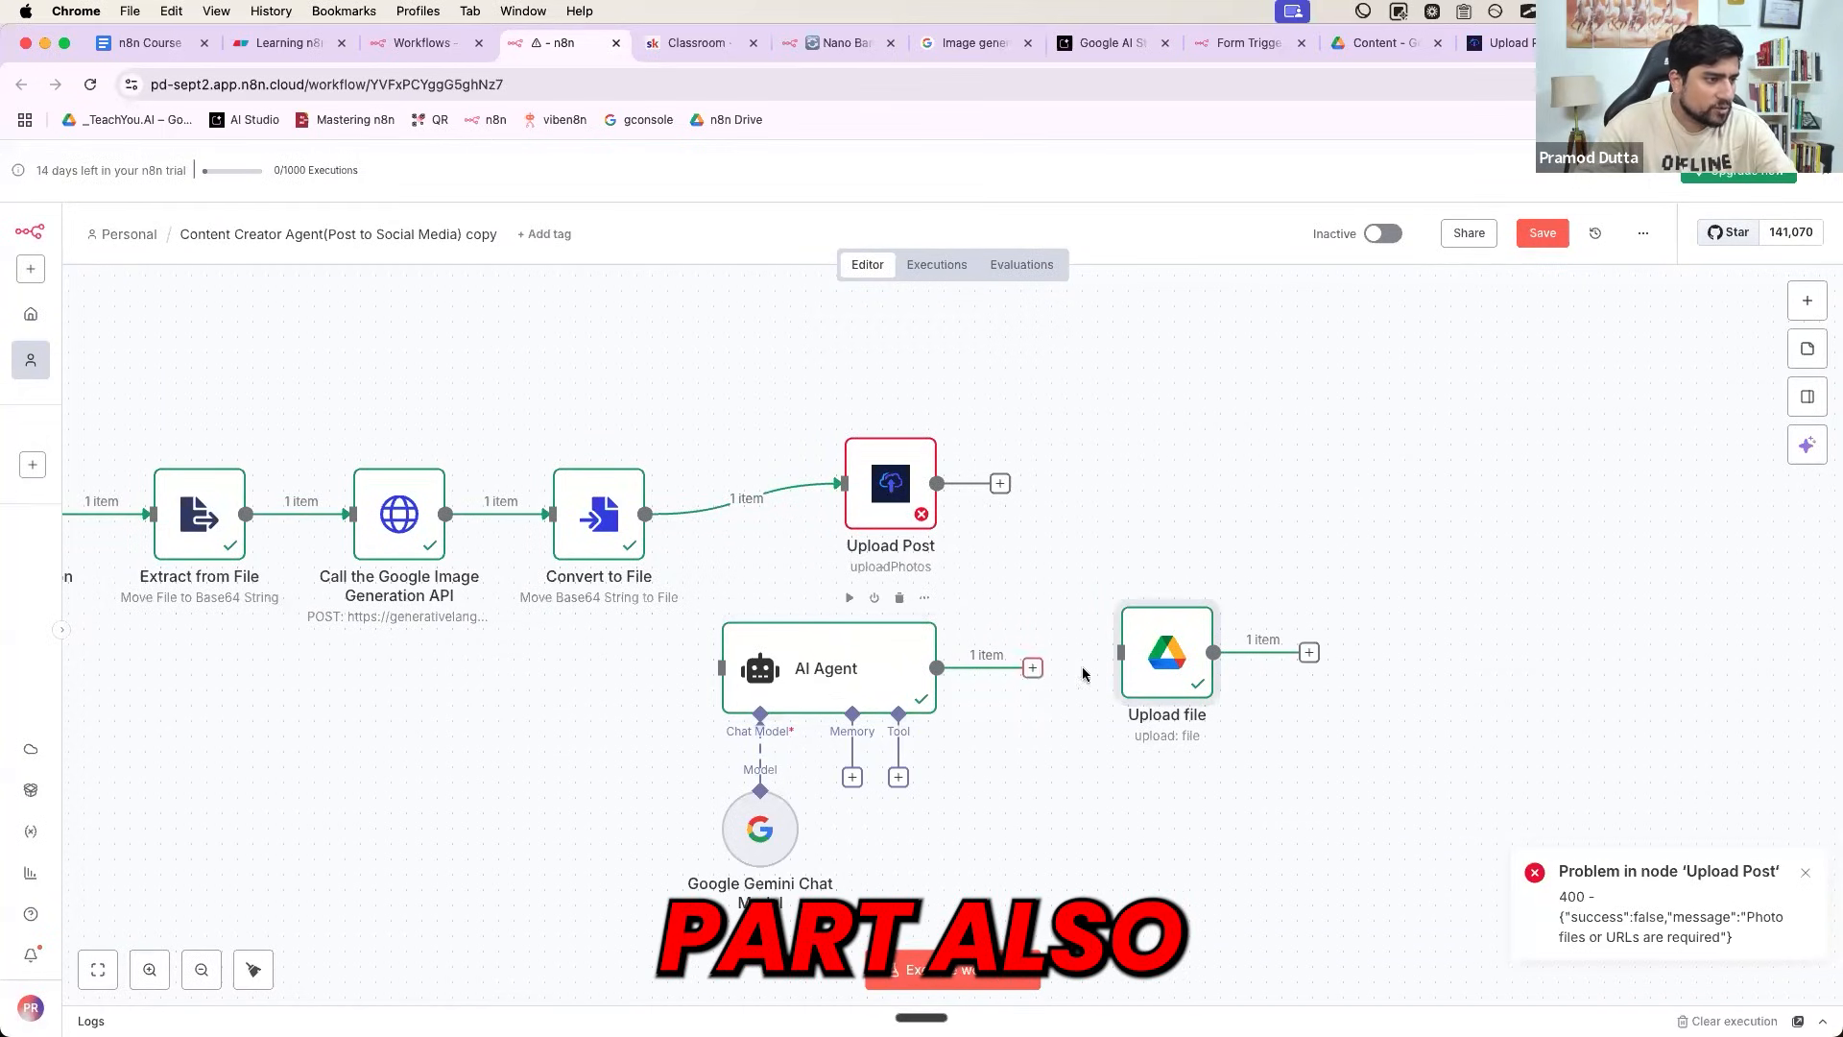
- Connect AI Agent to Upload file and move both, with Google Gemini Chat Model, well away on the far side of Upload Post
drag(1187, 643, 1141, 674)
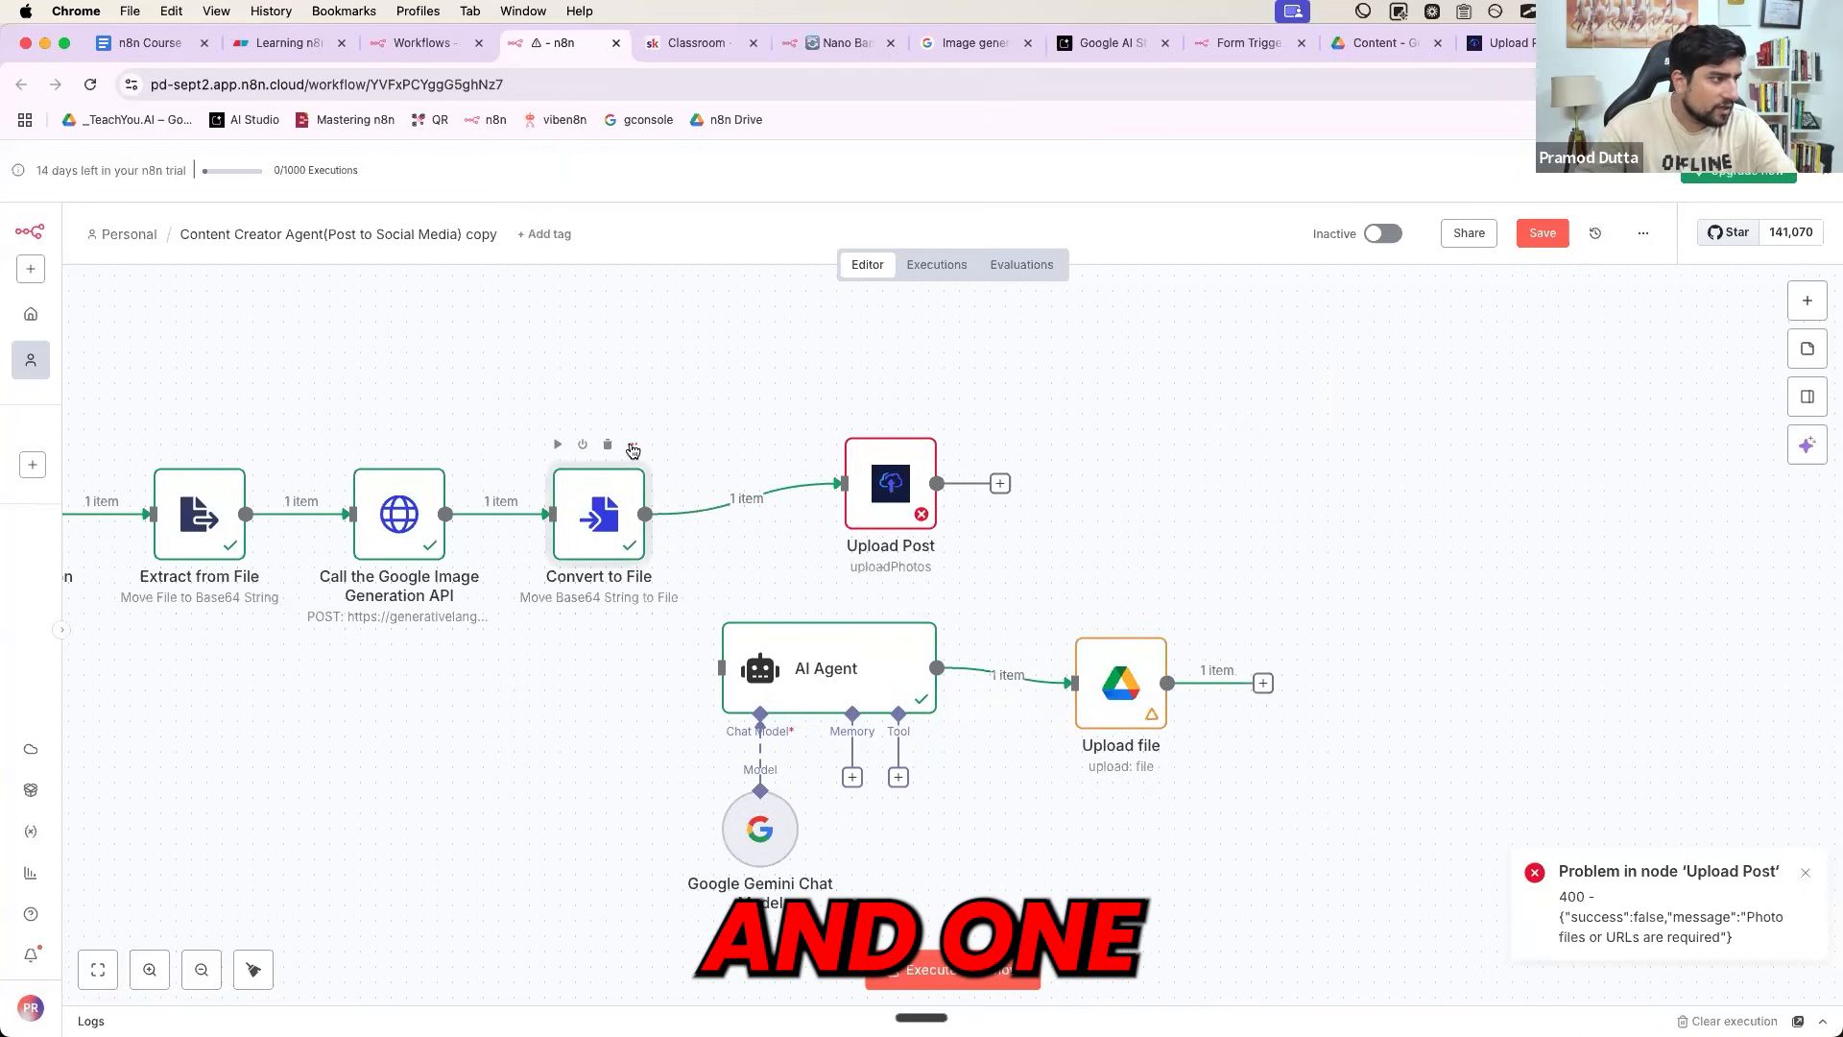
click(632, 447)
drag(750, 687, 775, 699)
drag(778, 849, 728, 834)
drag(831, 700, 1149, 448)
drag(1121, 691, 1382, 753)
drag(676, 823, 1121, 703)
drag(1130, 465, 1323, 437)
drag(1144, 707, 1190, 598)
drag(1382, 744, 1413, 652)
- Deactivate AI Agent, Google Gemini Chat Model and Upload file together
drag(1113, 339, 1512, 712)
right_click(1415, 641)
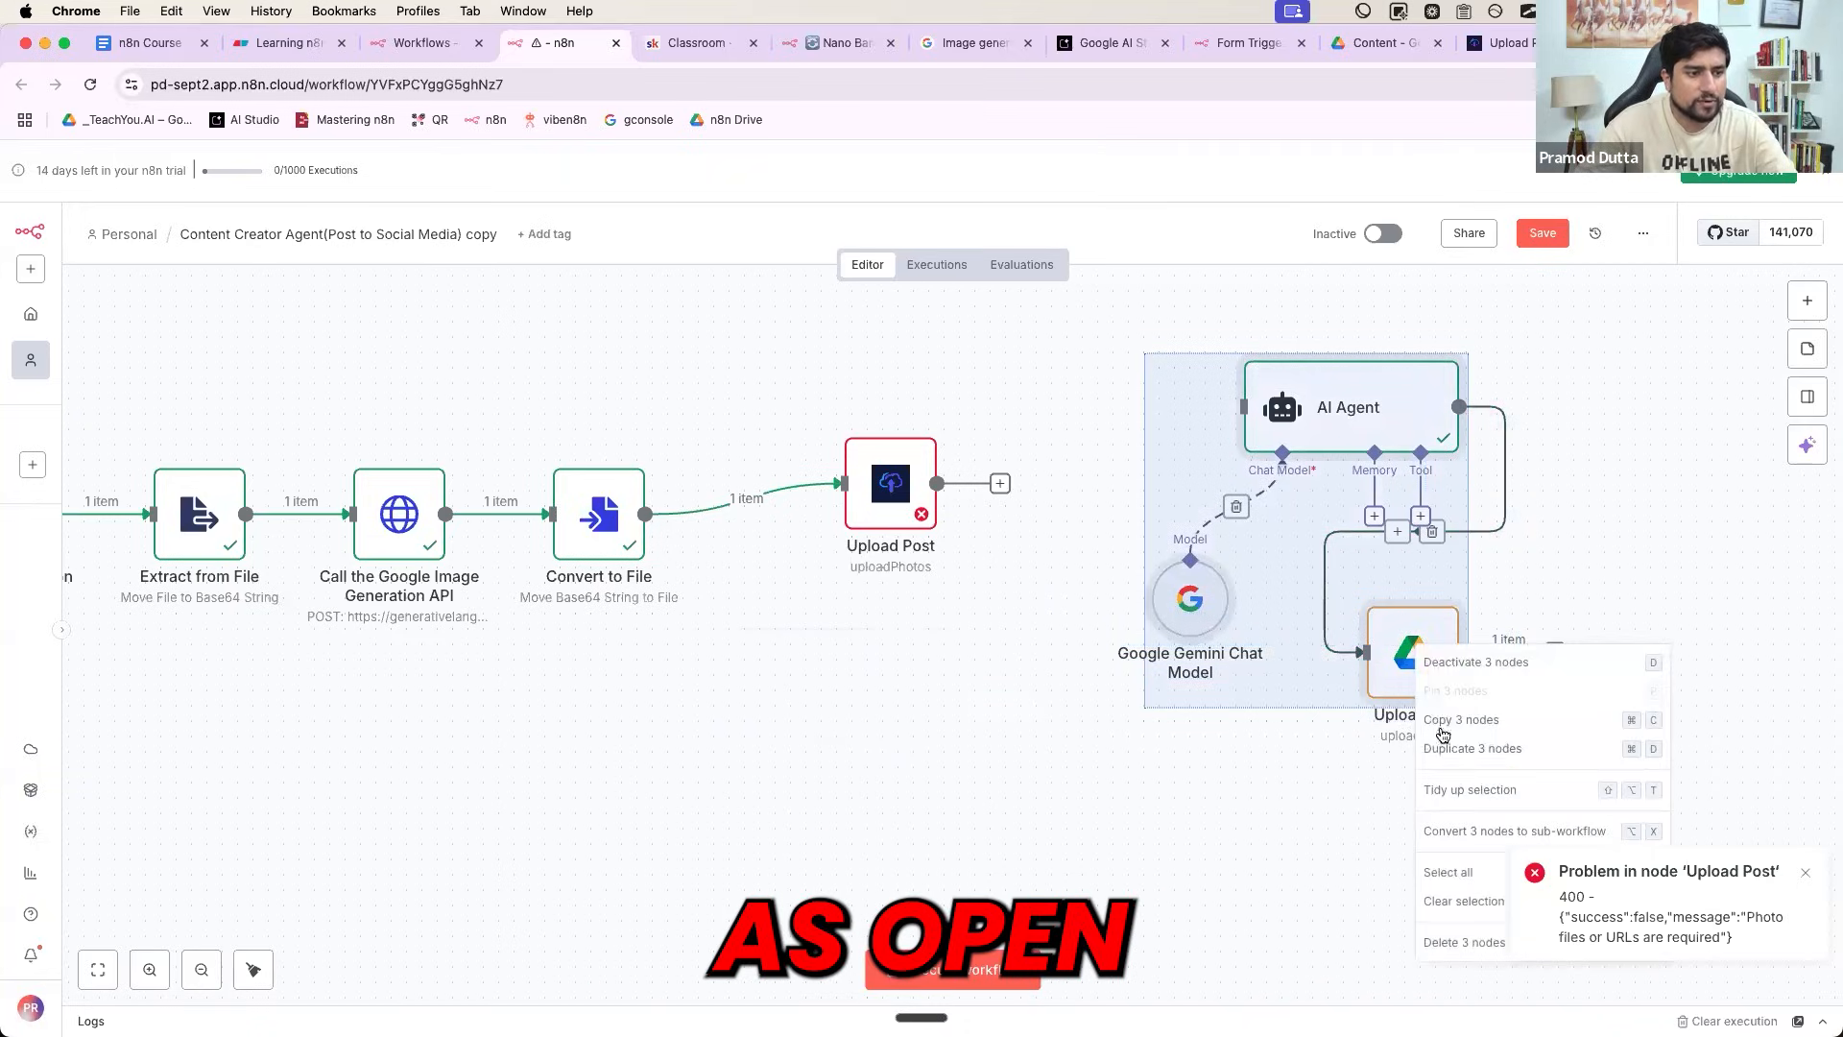
click(1471, 664)
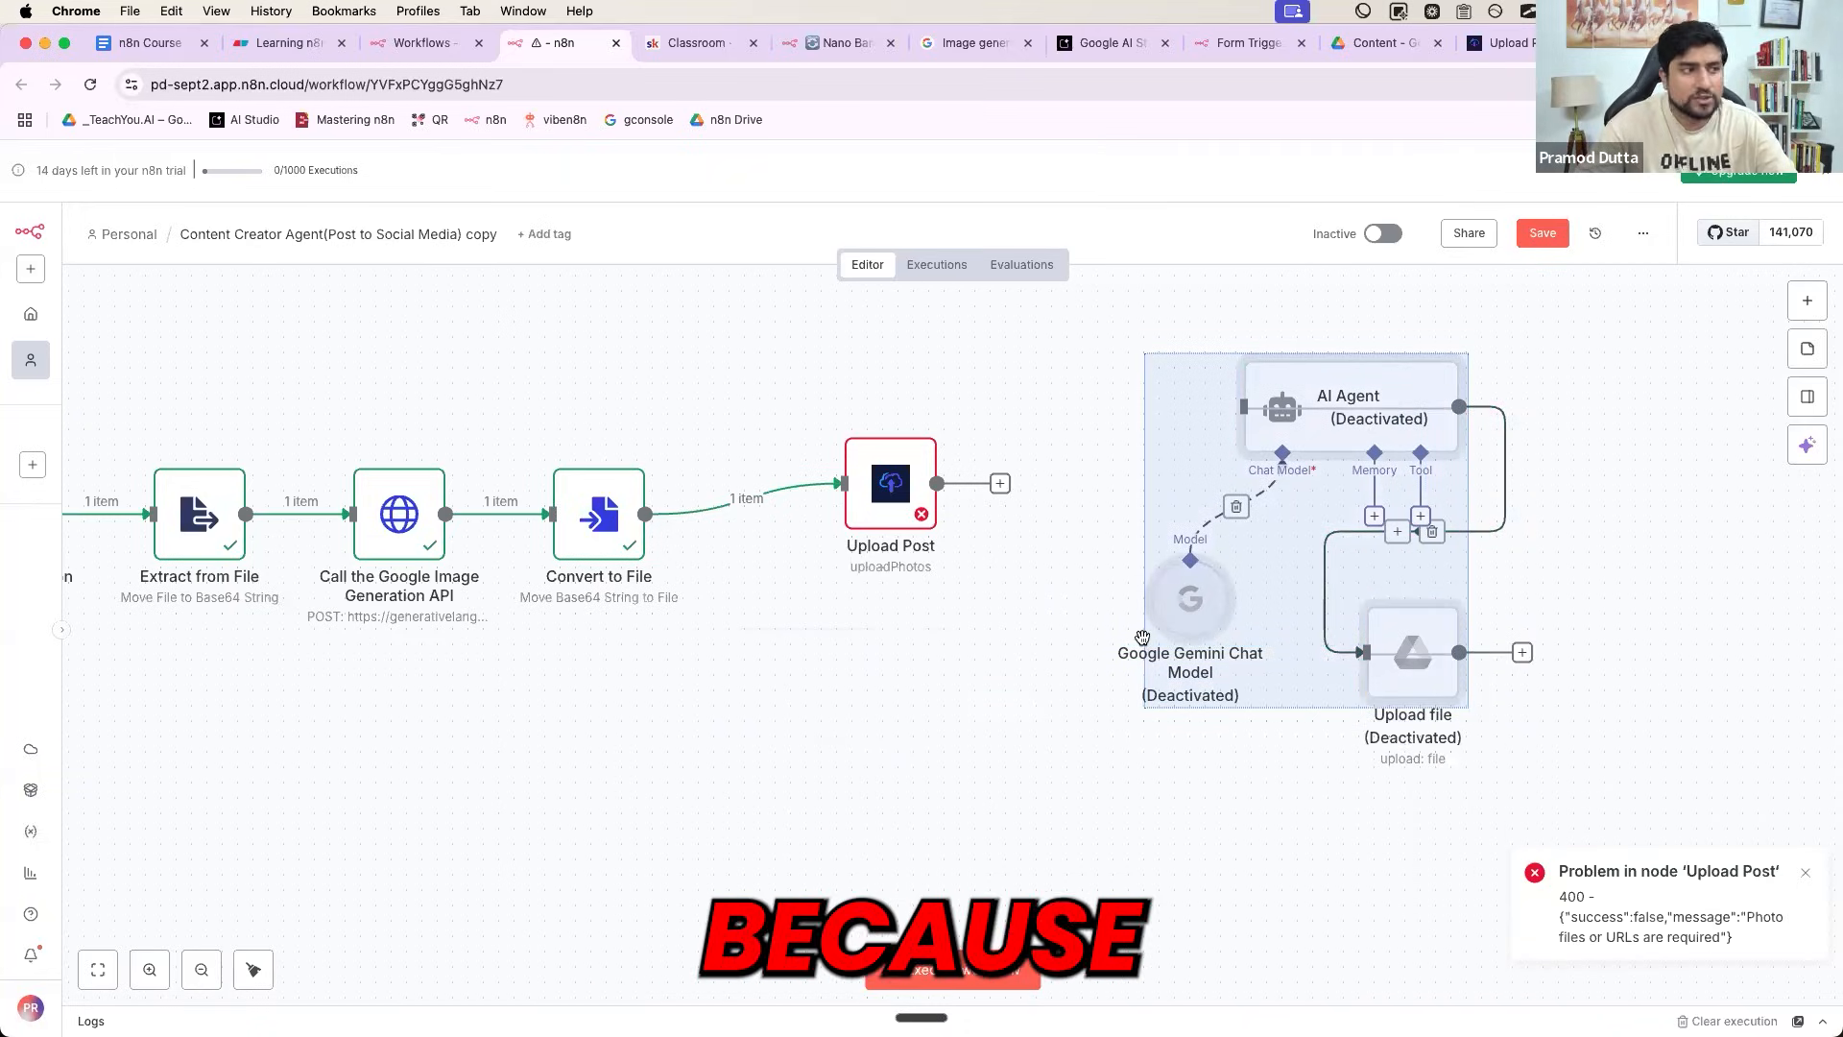
- Execute the Upload Post node and replace its Caption (Photo/Video Commentary) expression with abc
click(865, 495)
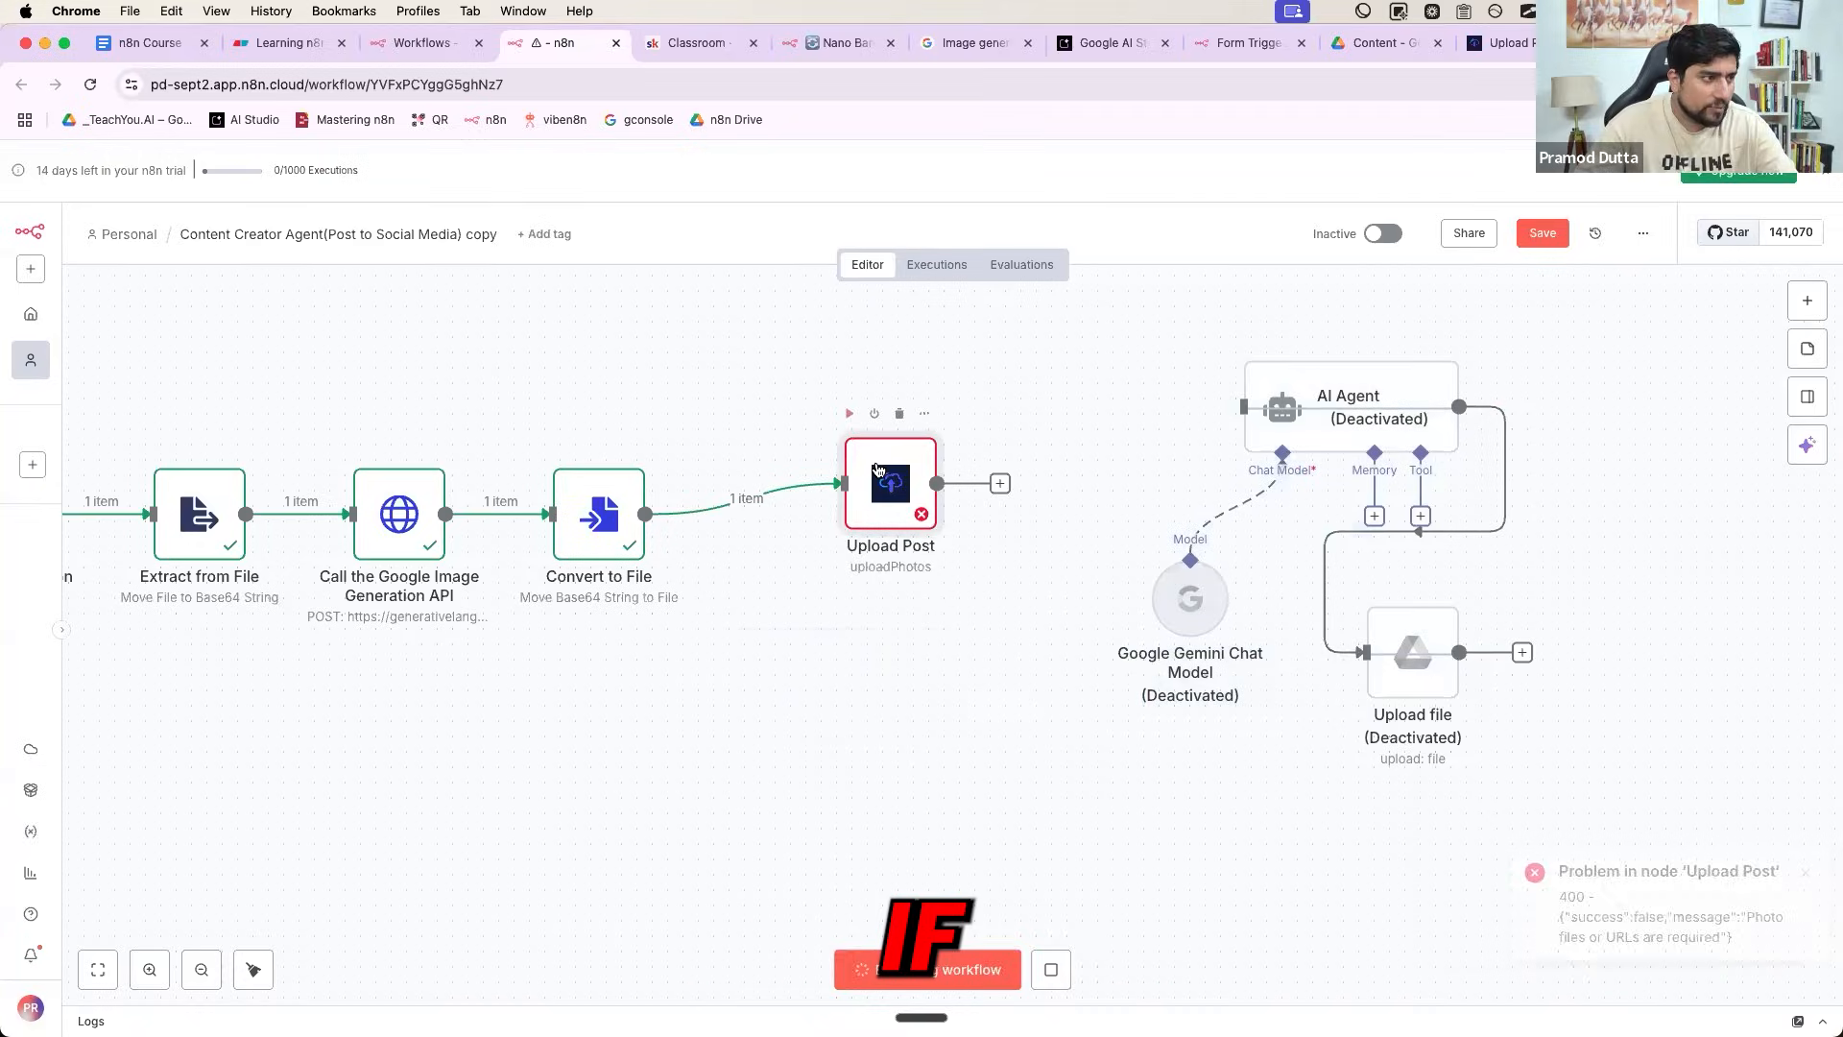
double_click(873, 477)
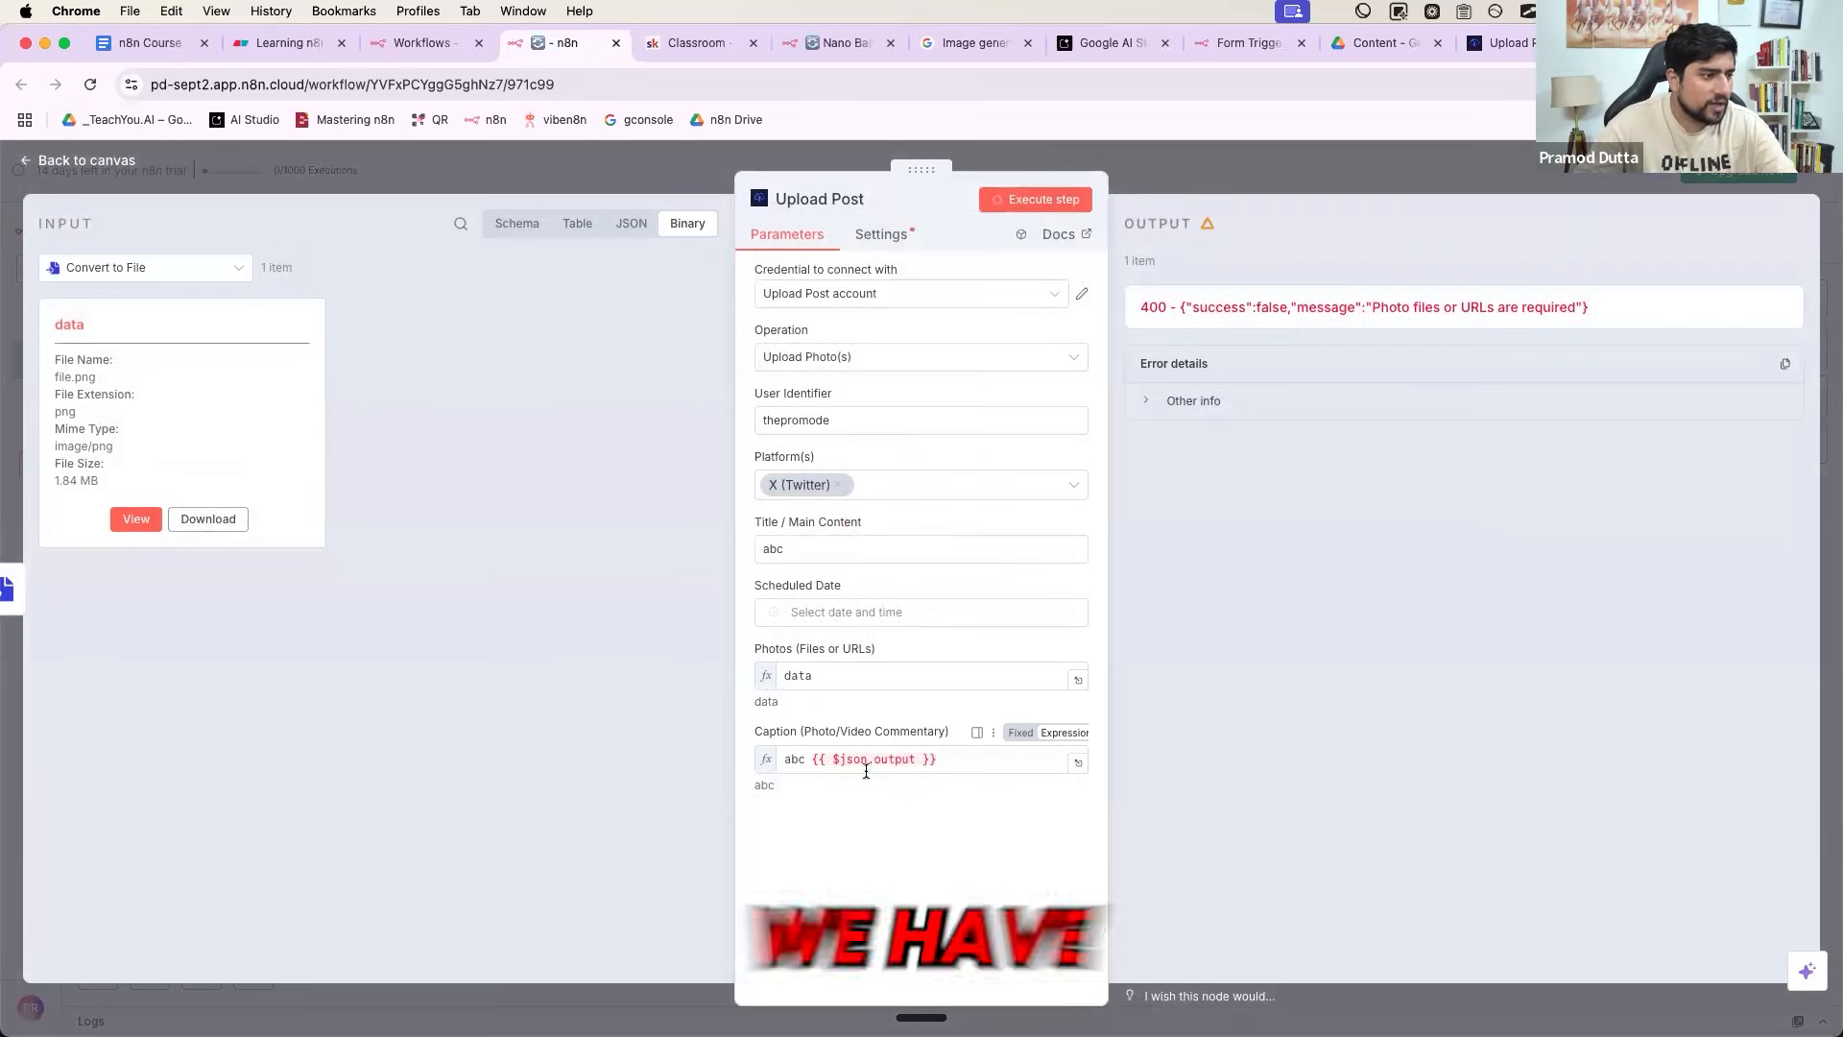
triple_click(869, 760)
text(abc)
click(889, 703)
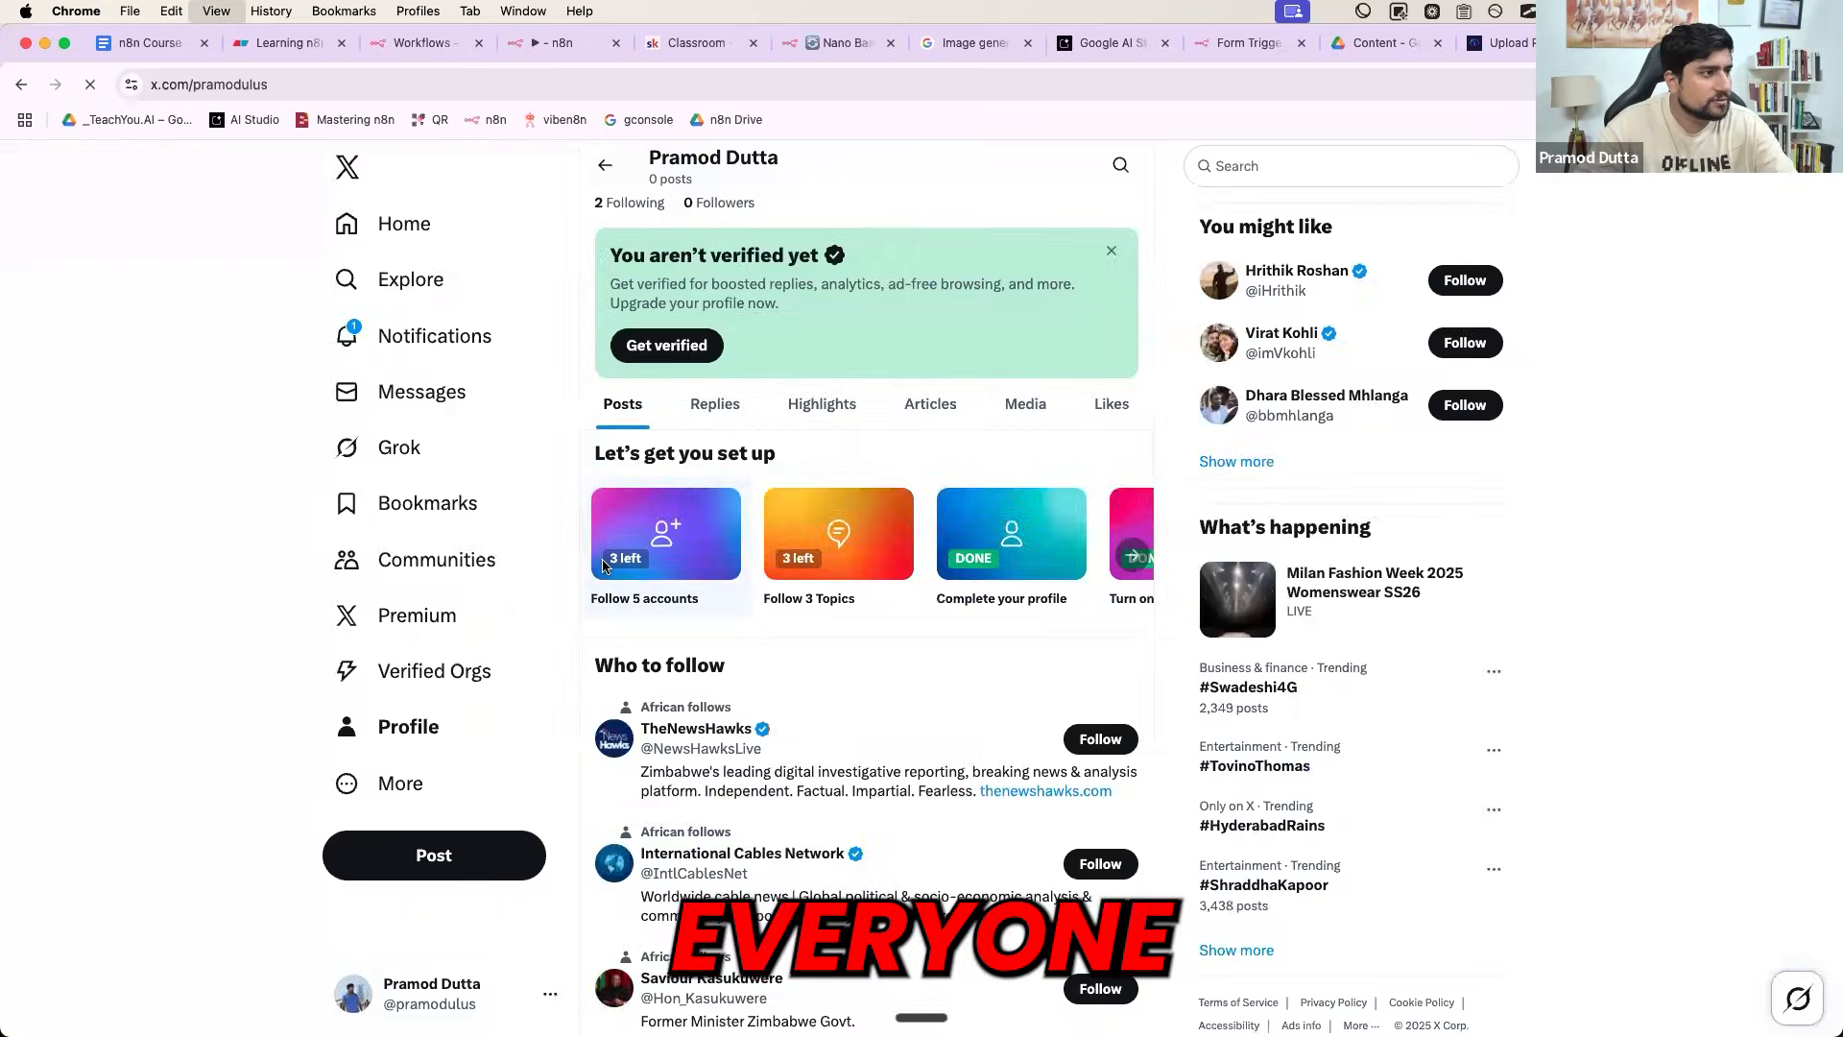
- Reload the X profile to check for the new post, and return to the n8n workflow canvas
key(super+r)
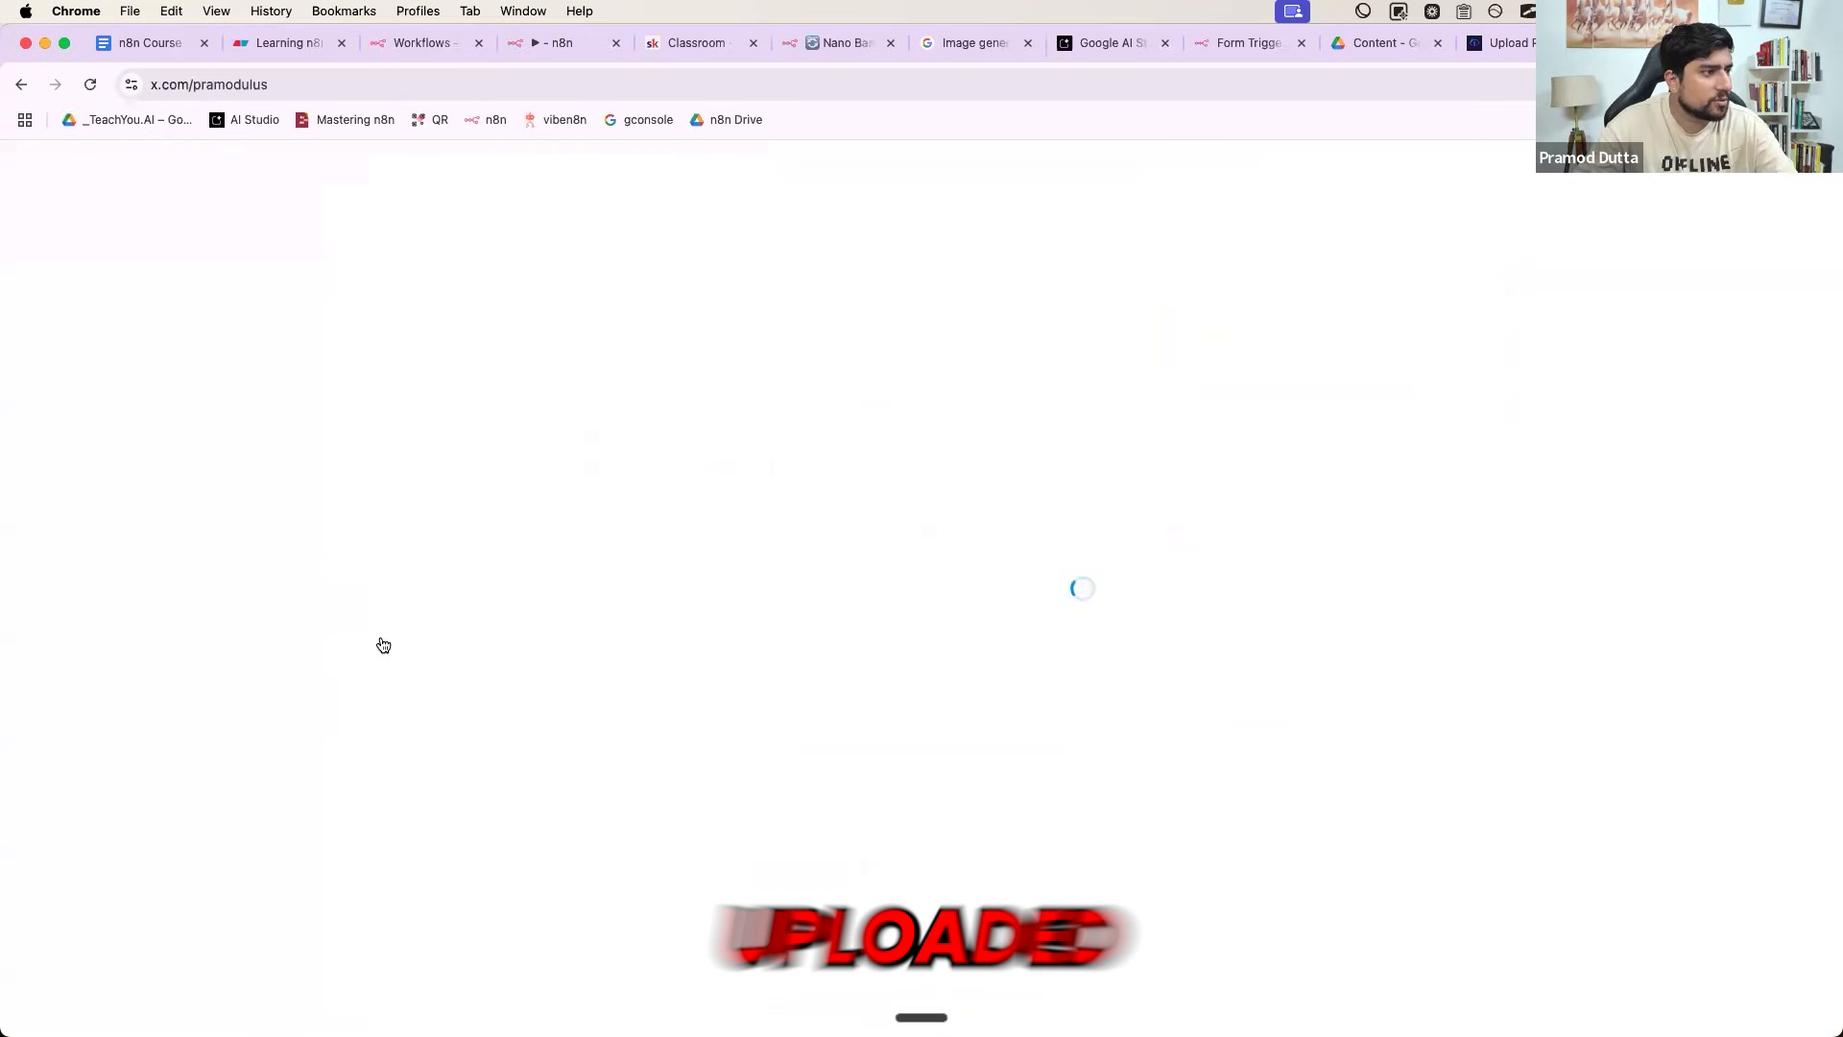
scroll(814, 689, down, 3)
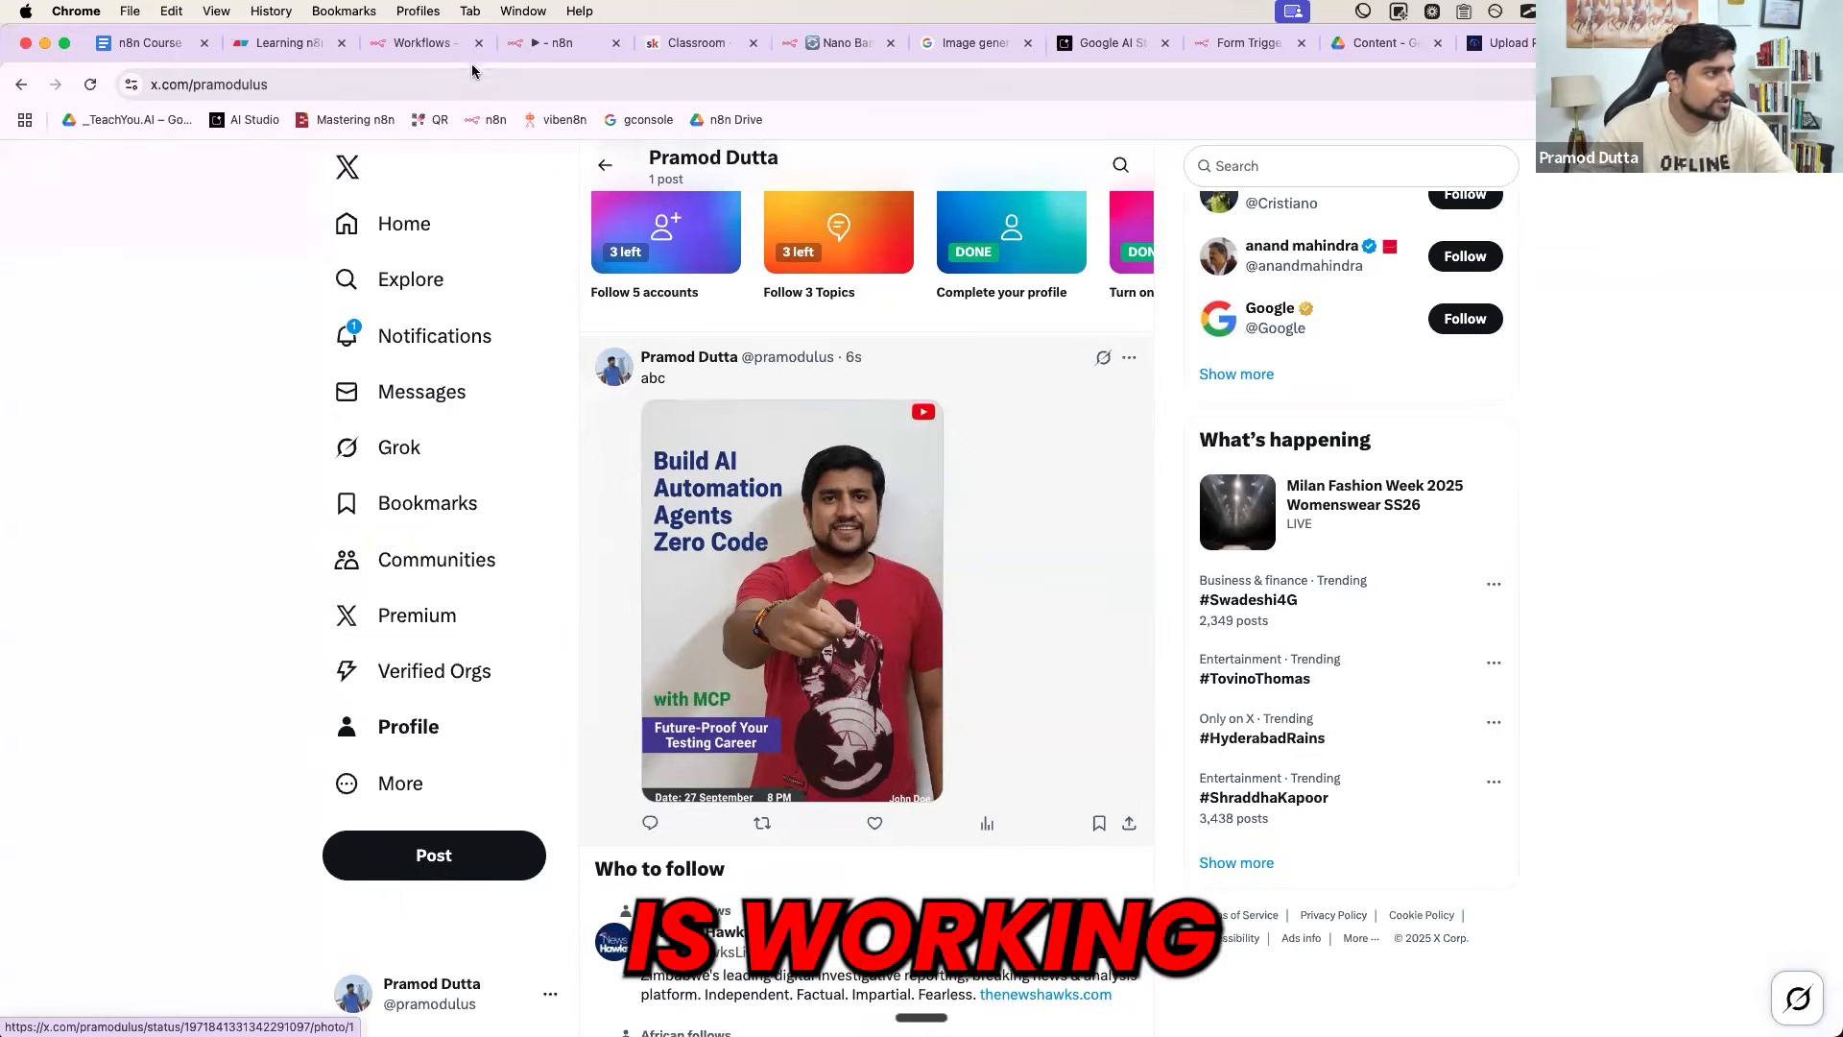
click(562, 42)
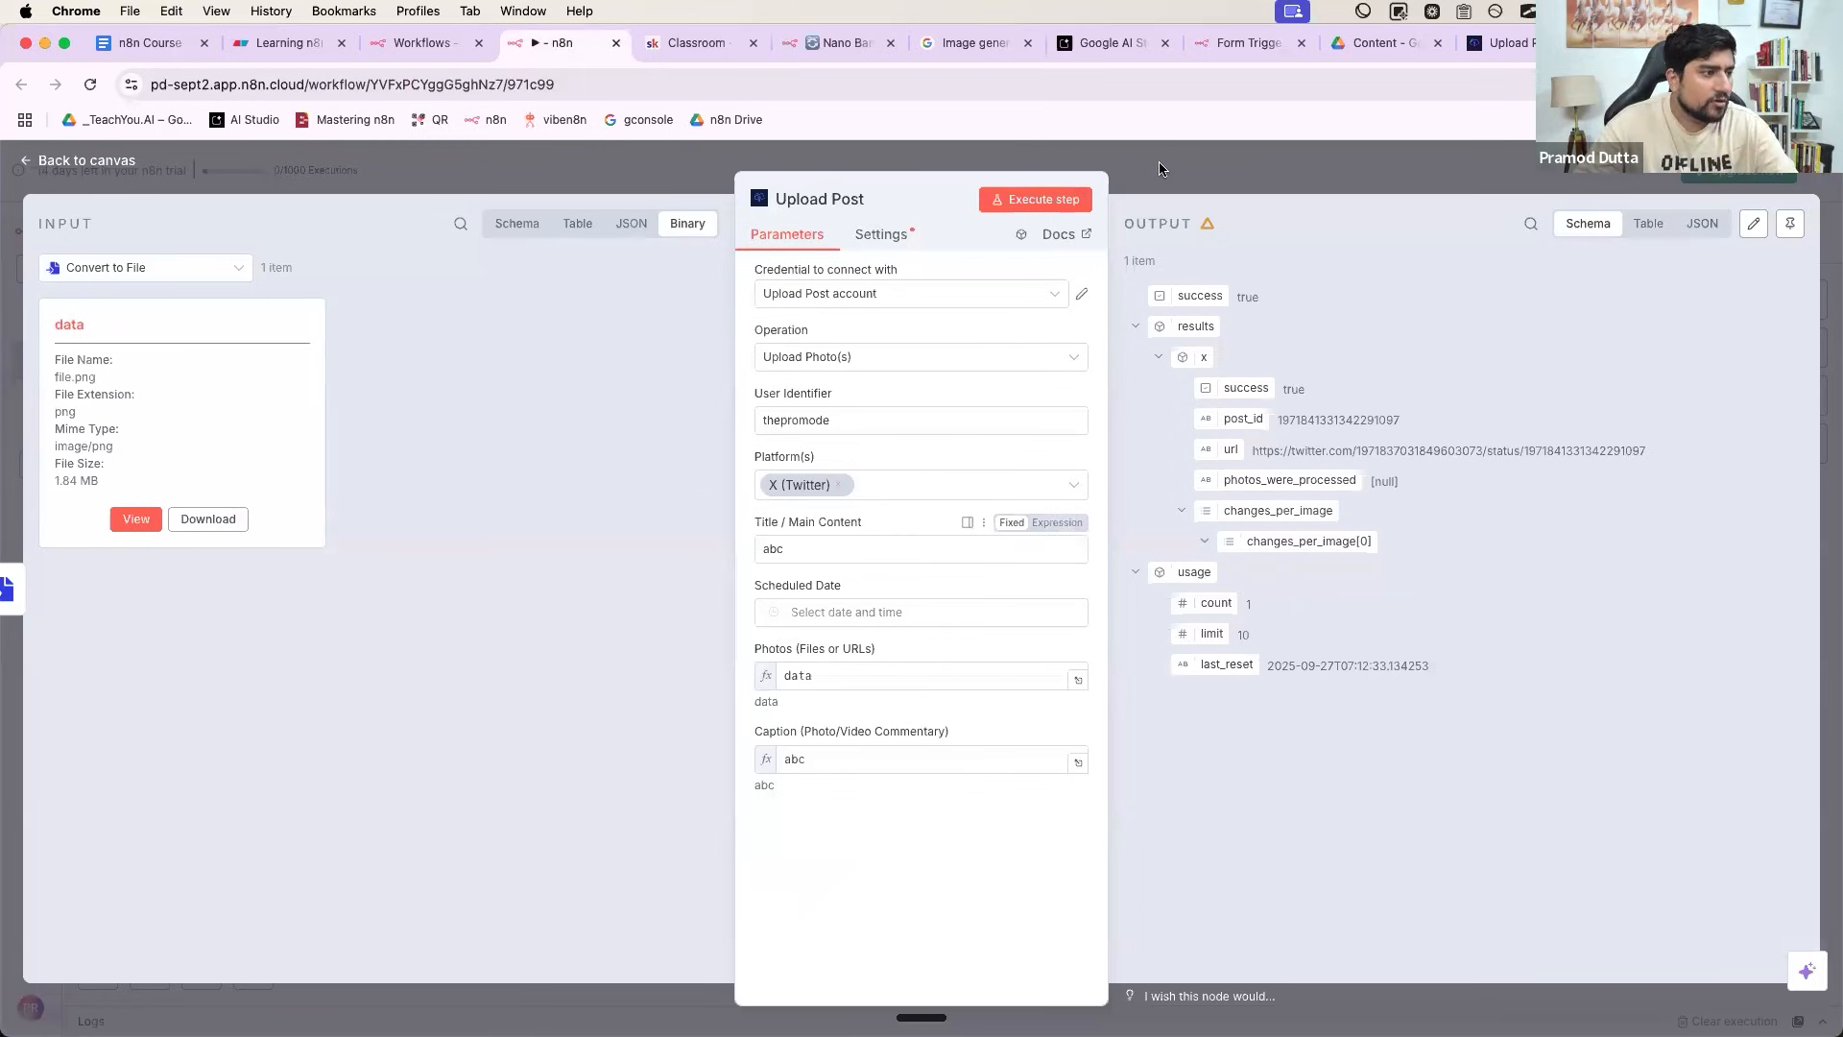
click(1152, 189)
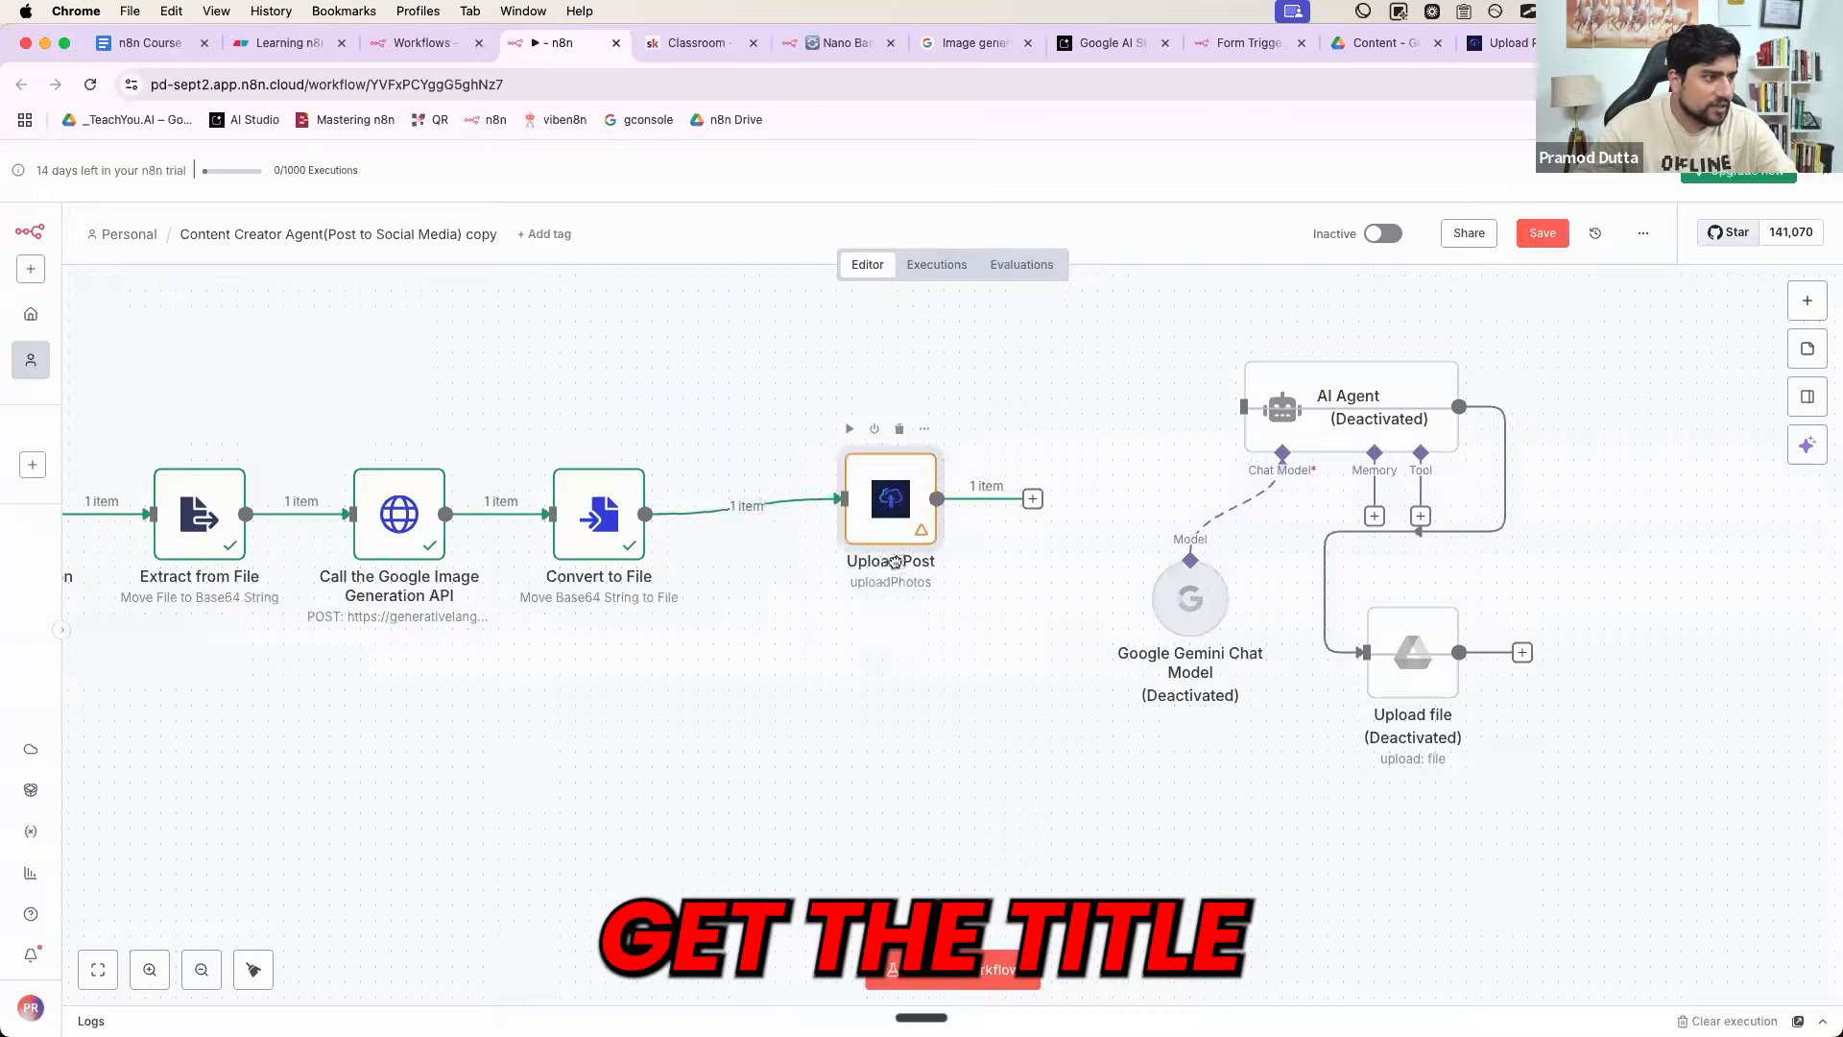
- Shift Convert to File toward Upload Post to open a gap after Call the Google Image Generation API
drag(858, 519, 812, 519)
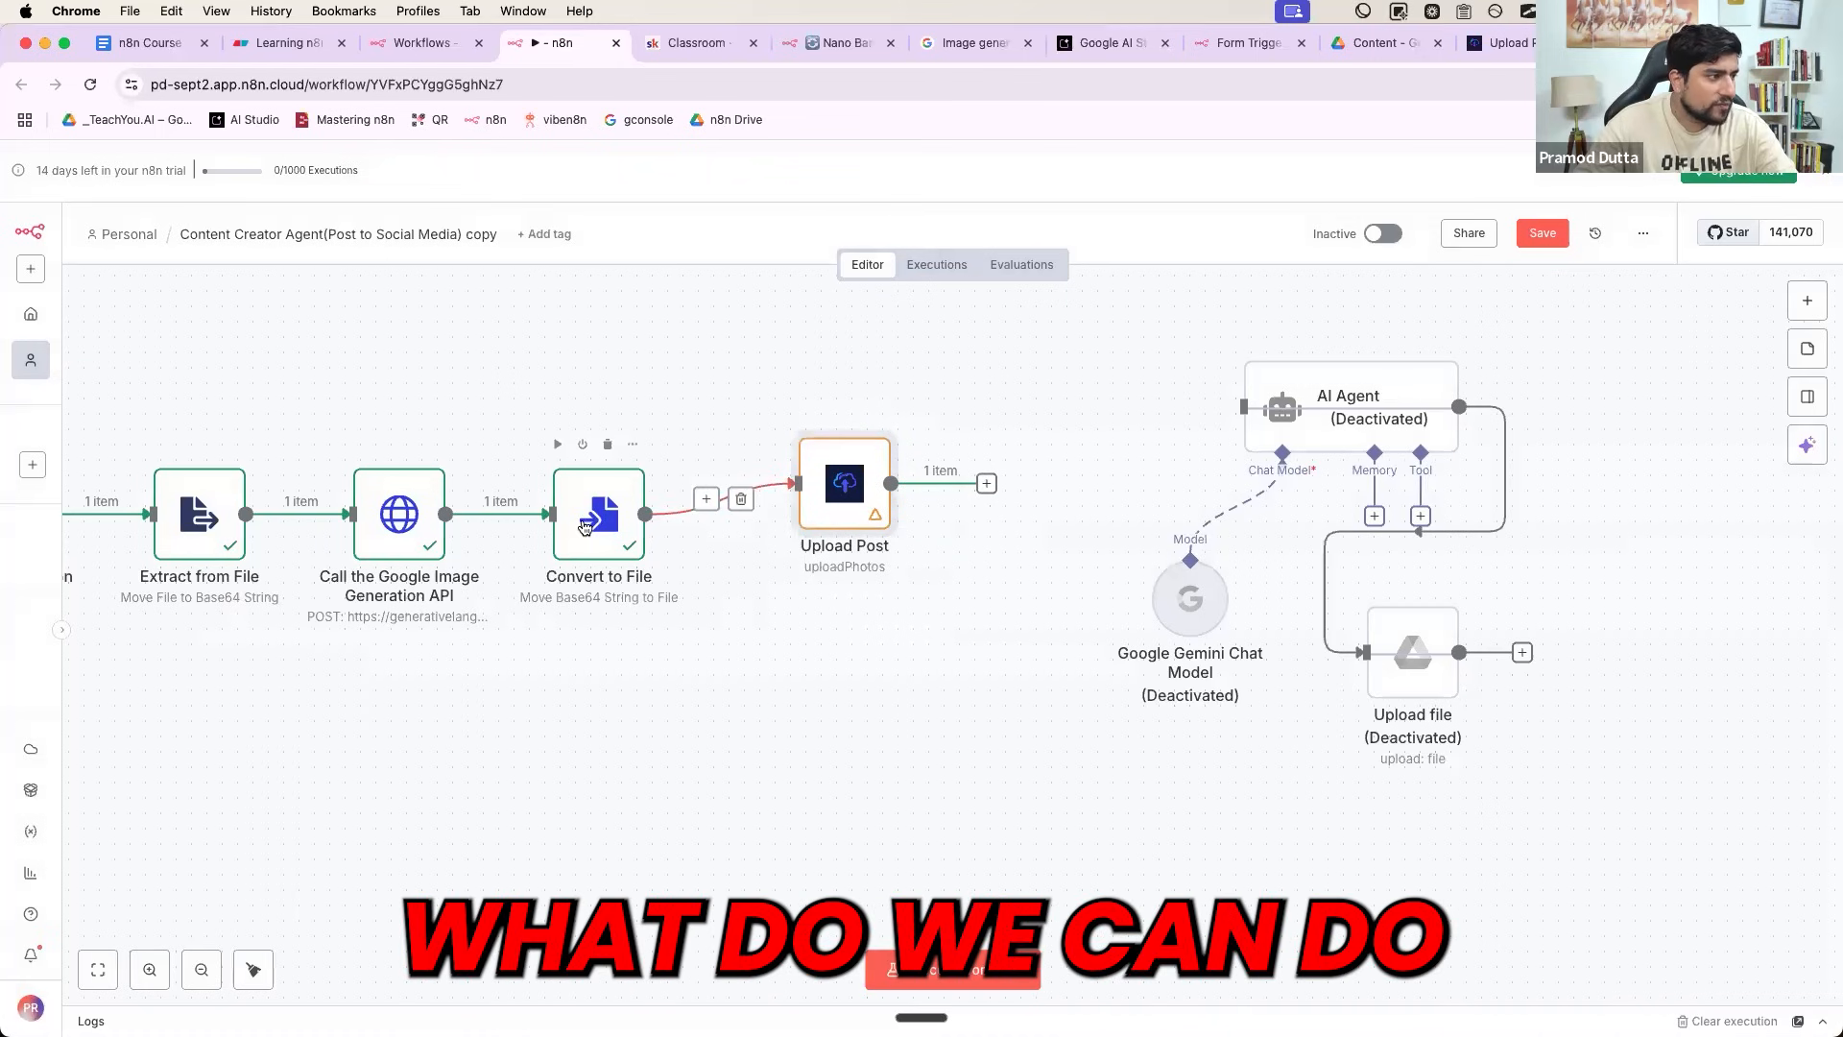
scroll(687, 550, left, 1)
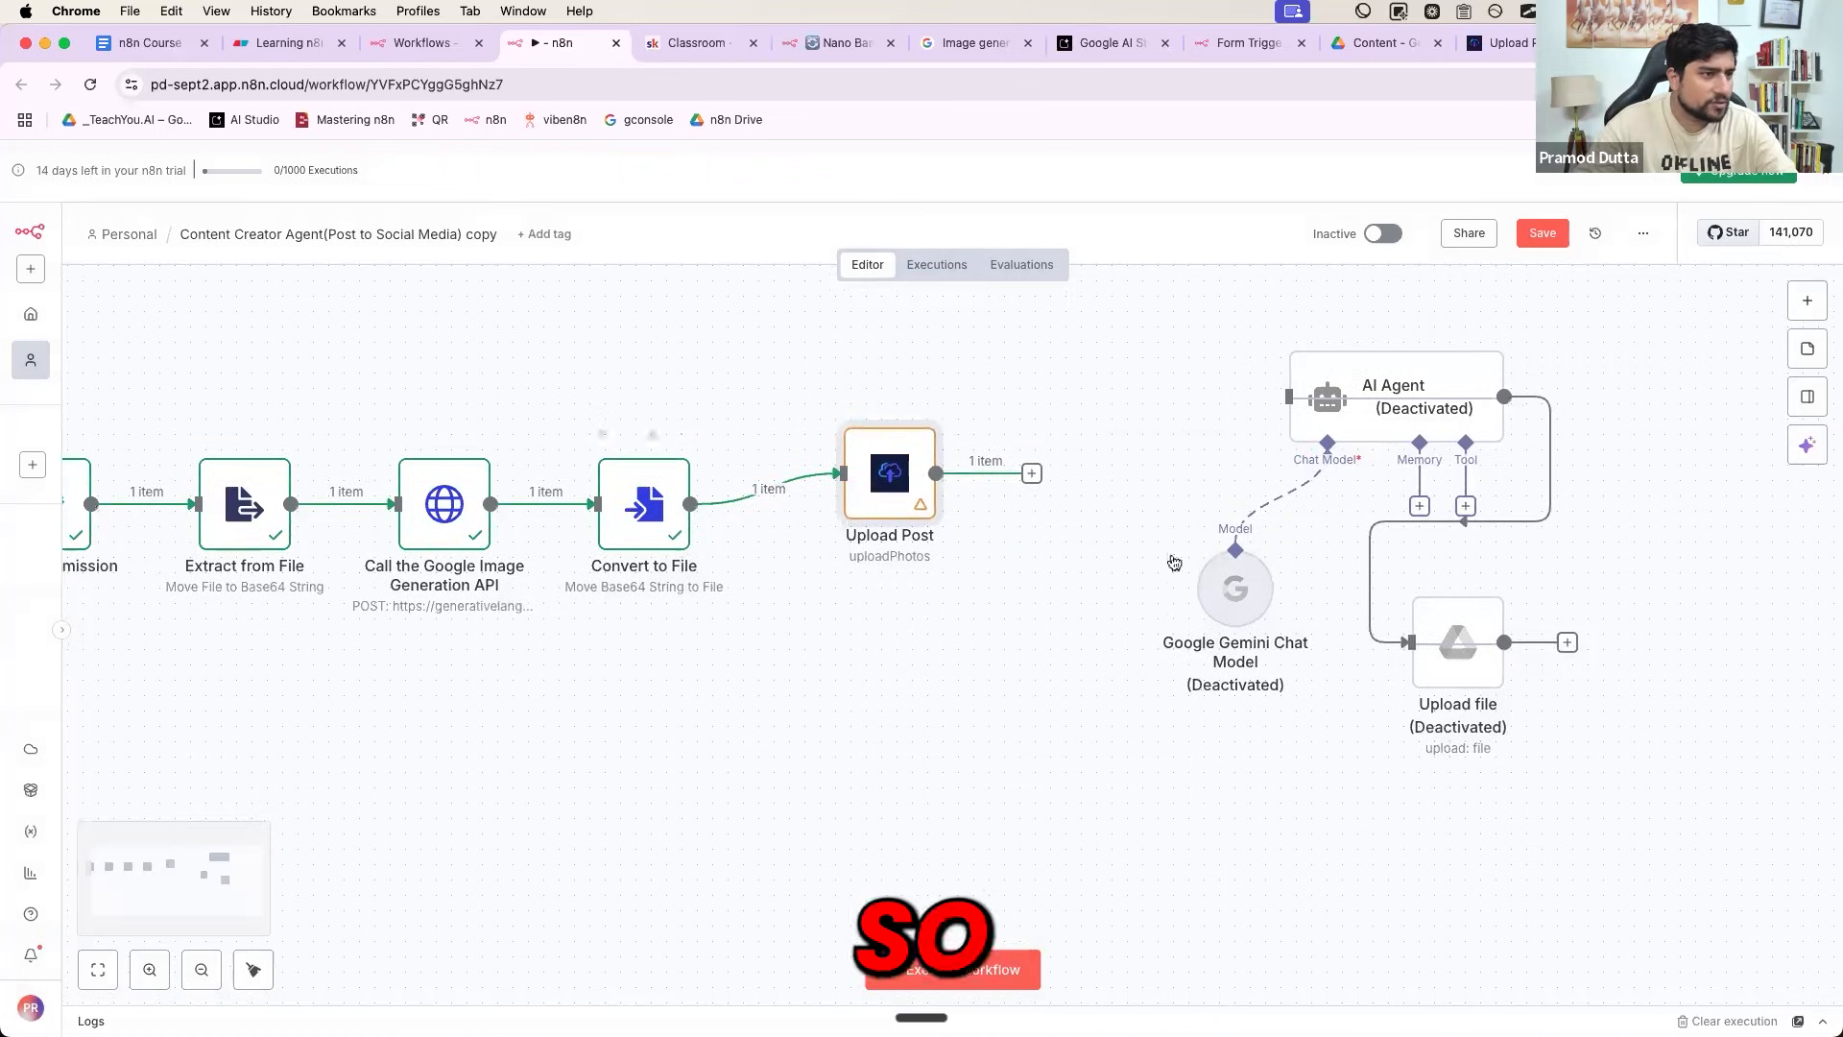
drag(1425, 373, 1330, 322)
drag(628, 511, 708, 516)
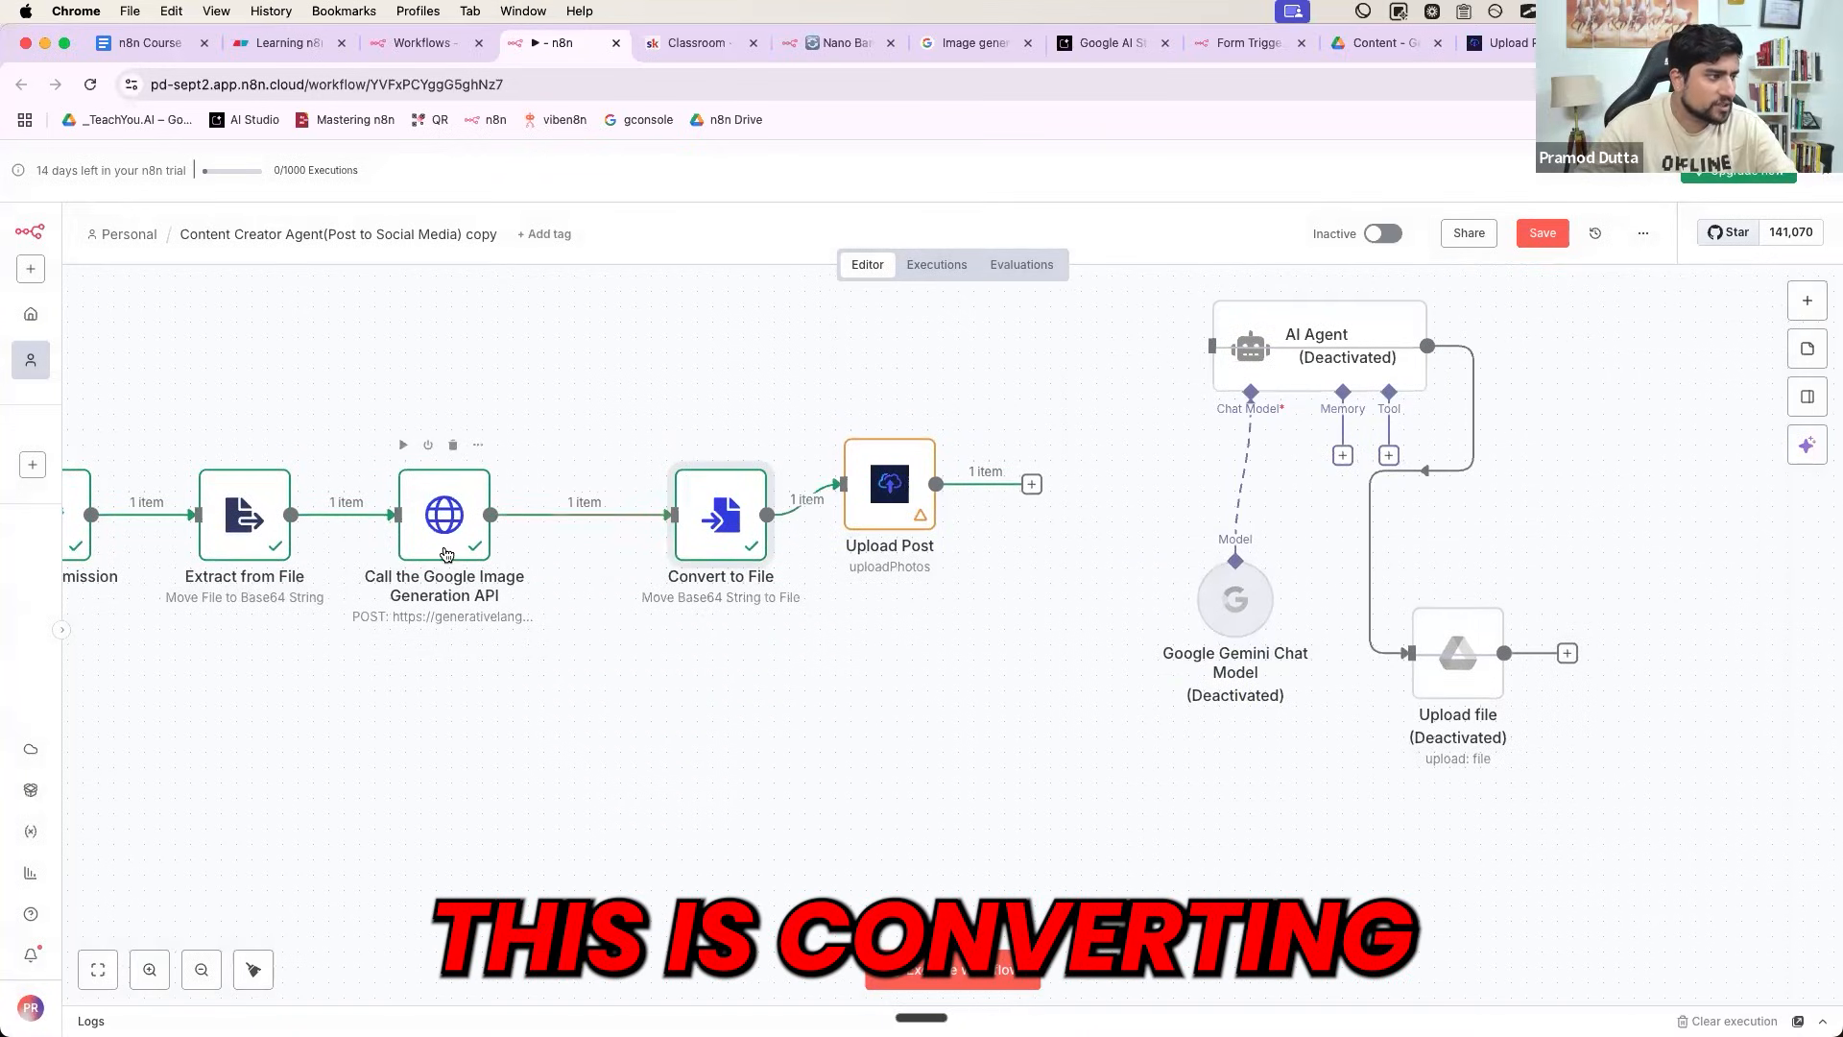
scroll(449, 558, left, 5)
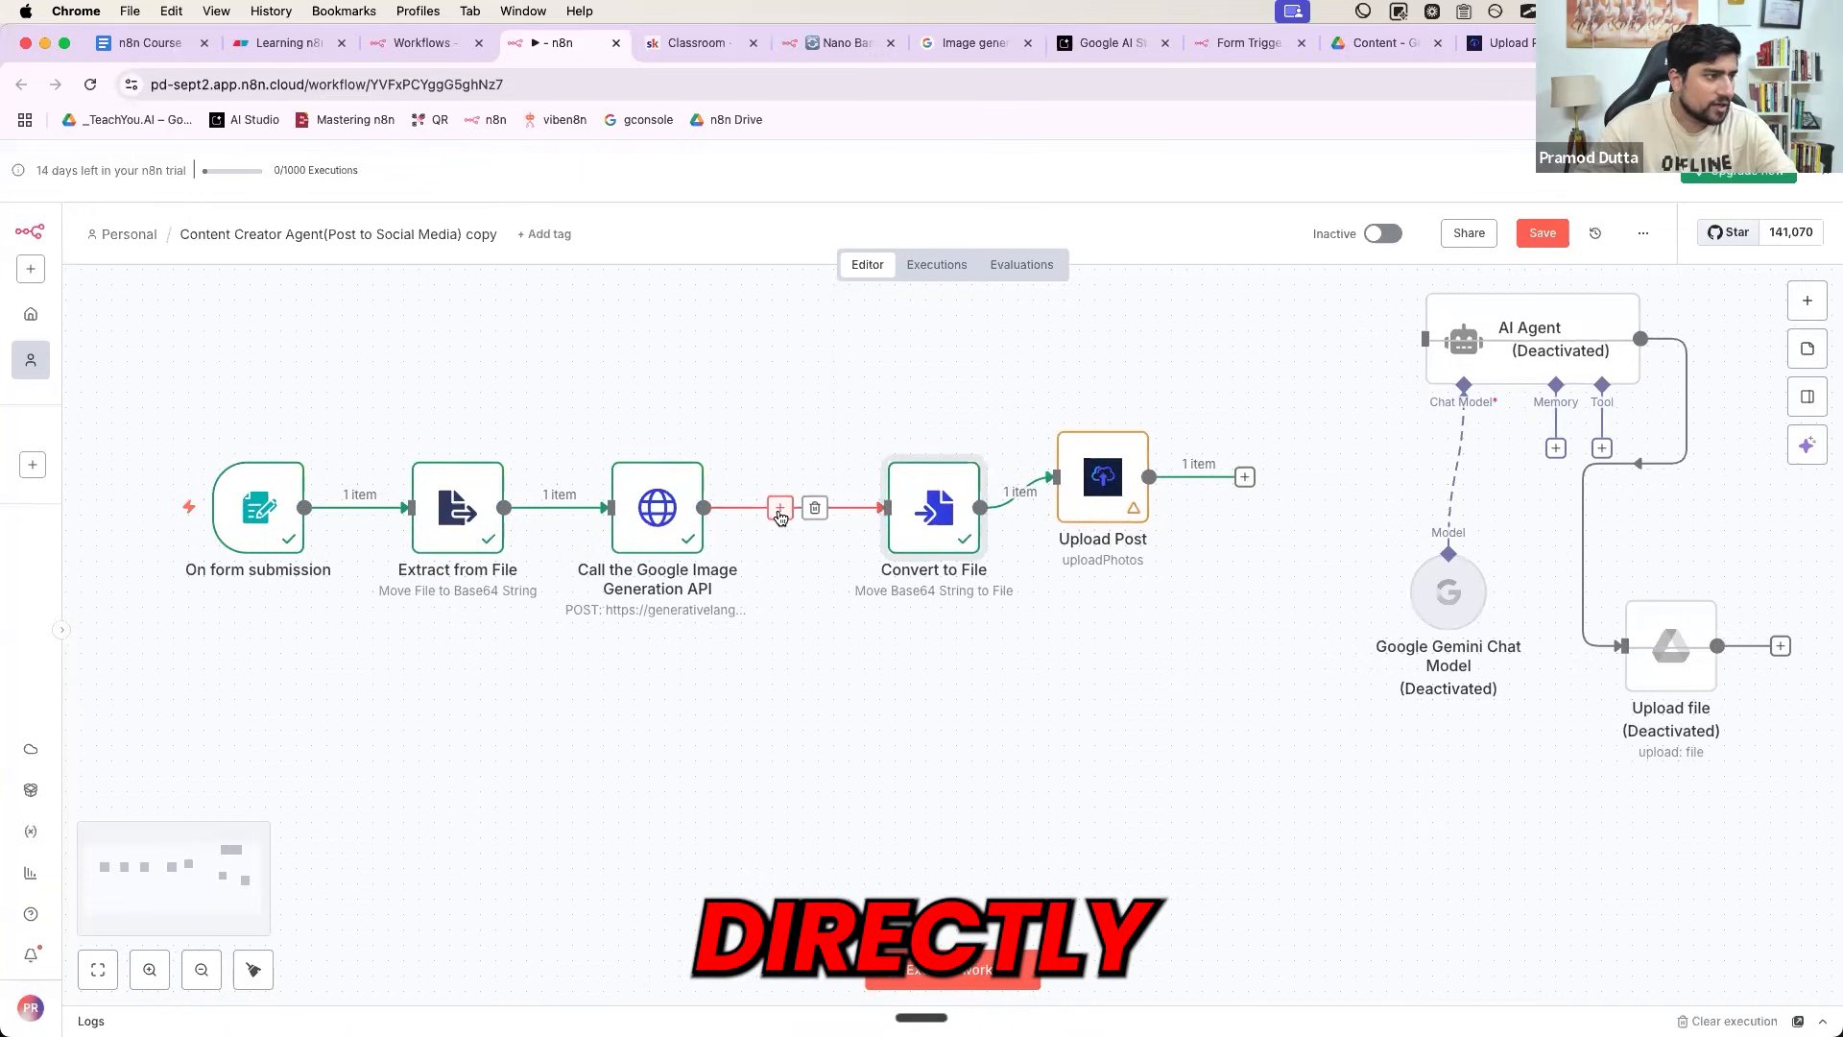
click(779, 508)
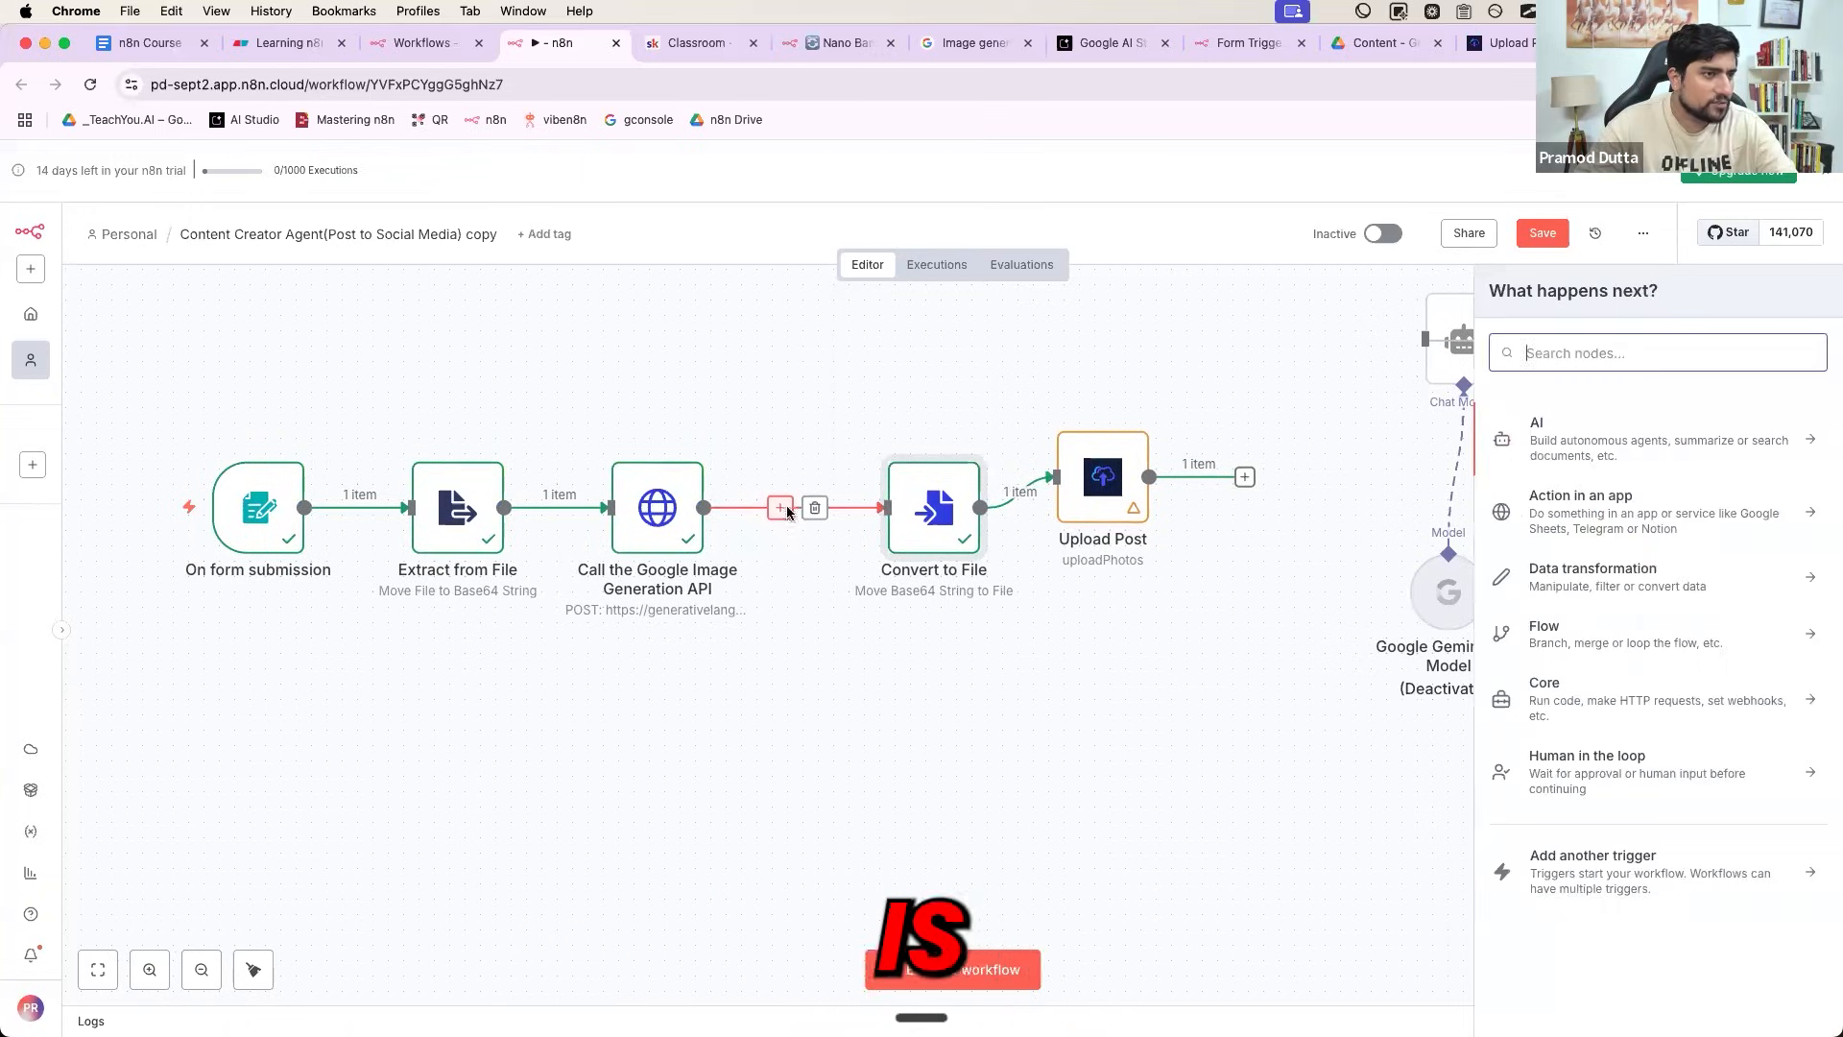
click(970, 399)
- Move AI Agent, Google Gemini Chat Model and Upload file below the main row, with AI Agent under the gap
drag(1529, 365, 807, 779)
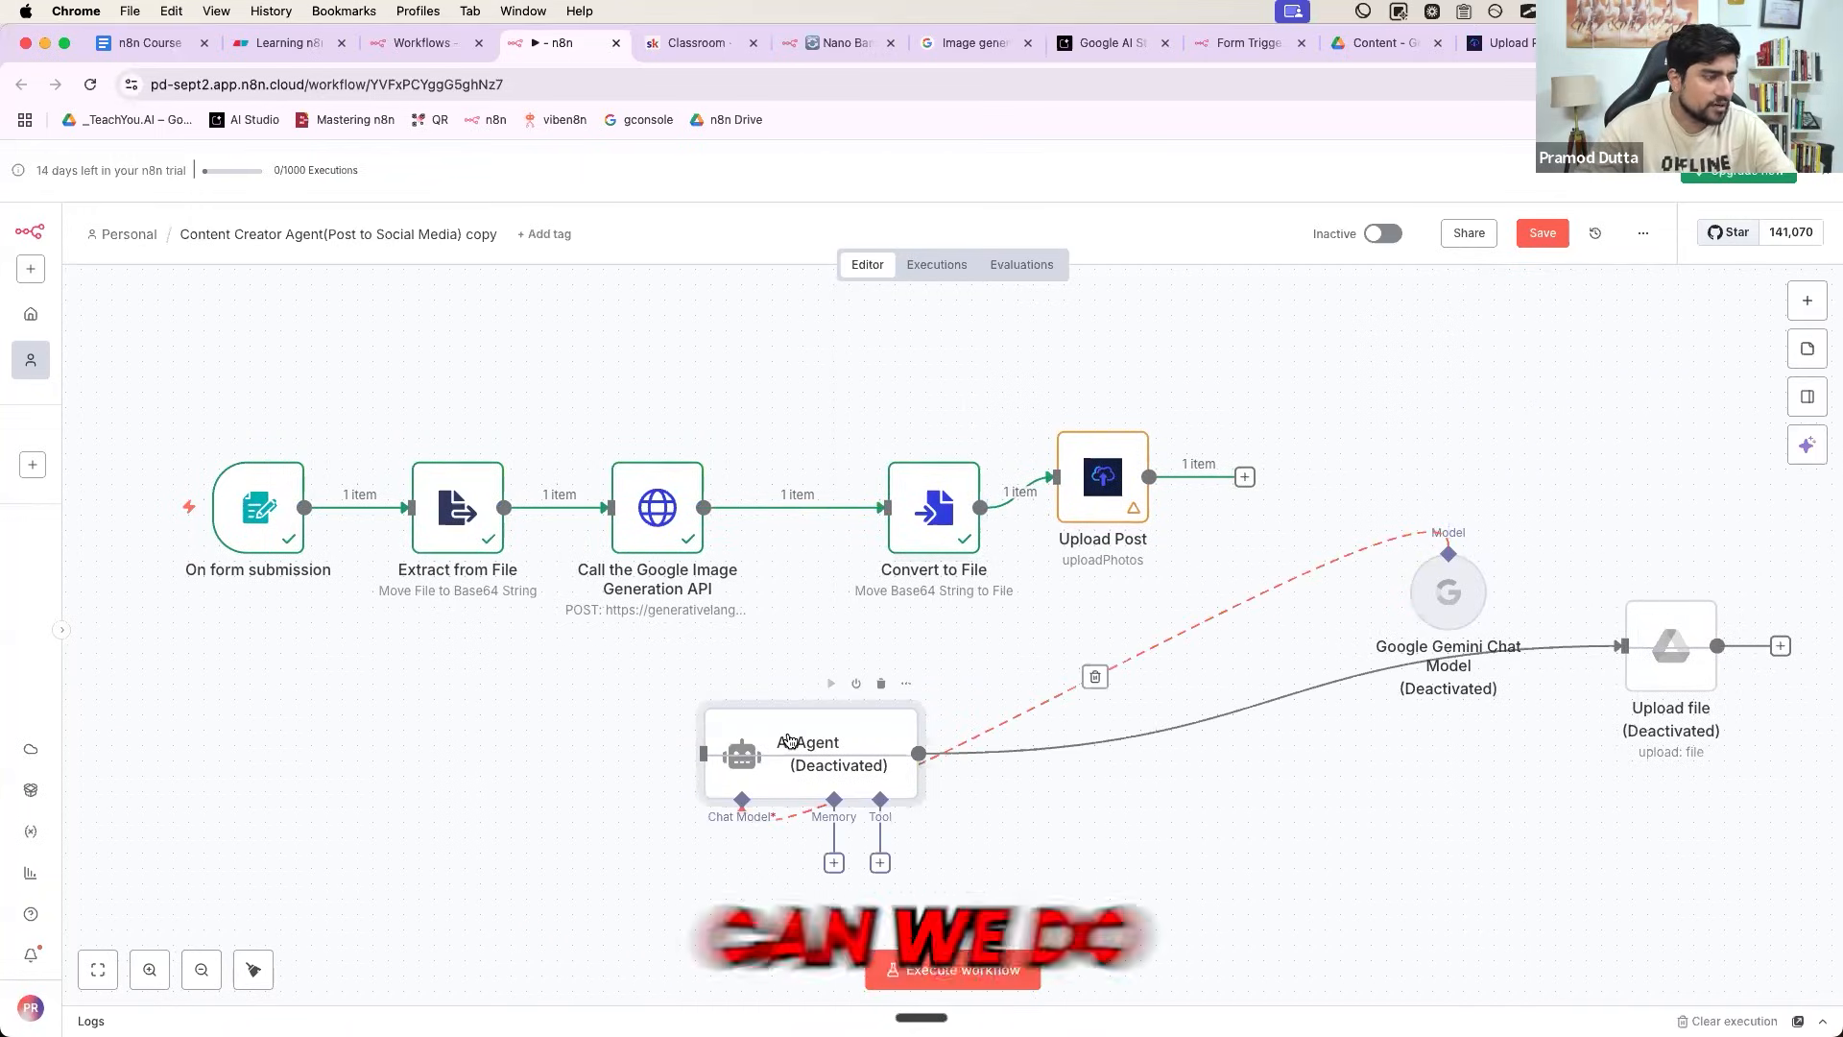
drag(1448, 597, 575, 847)
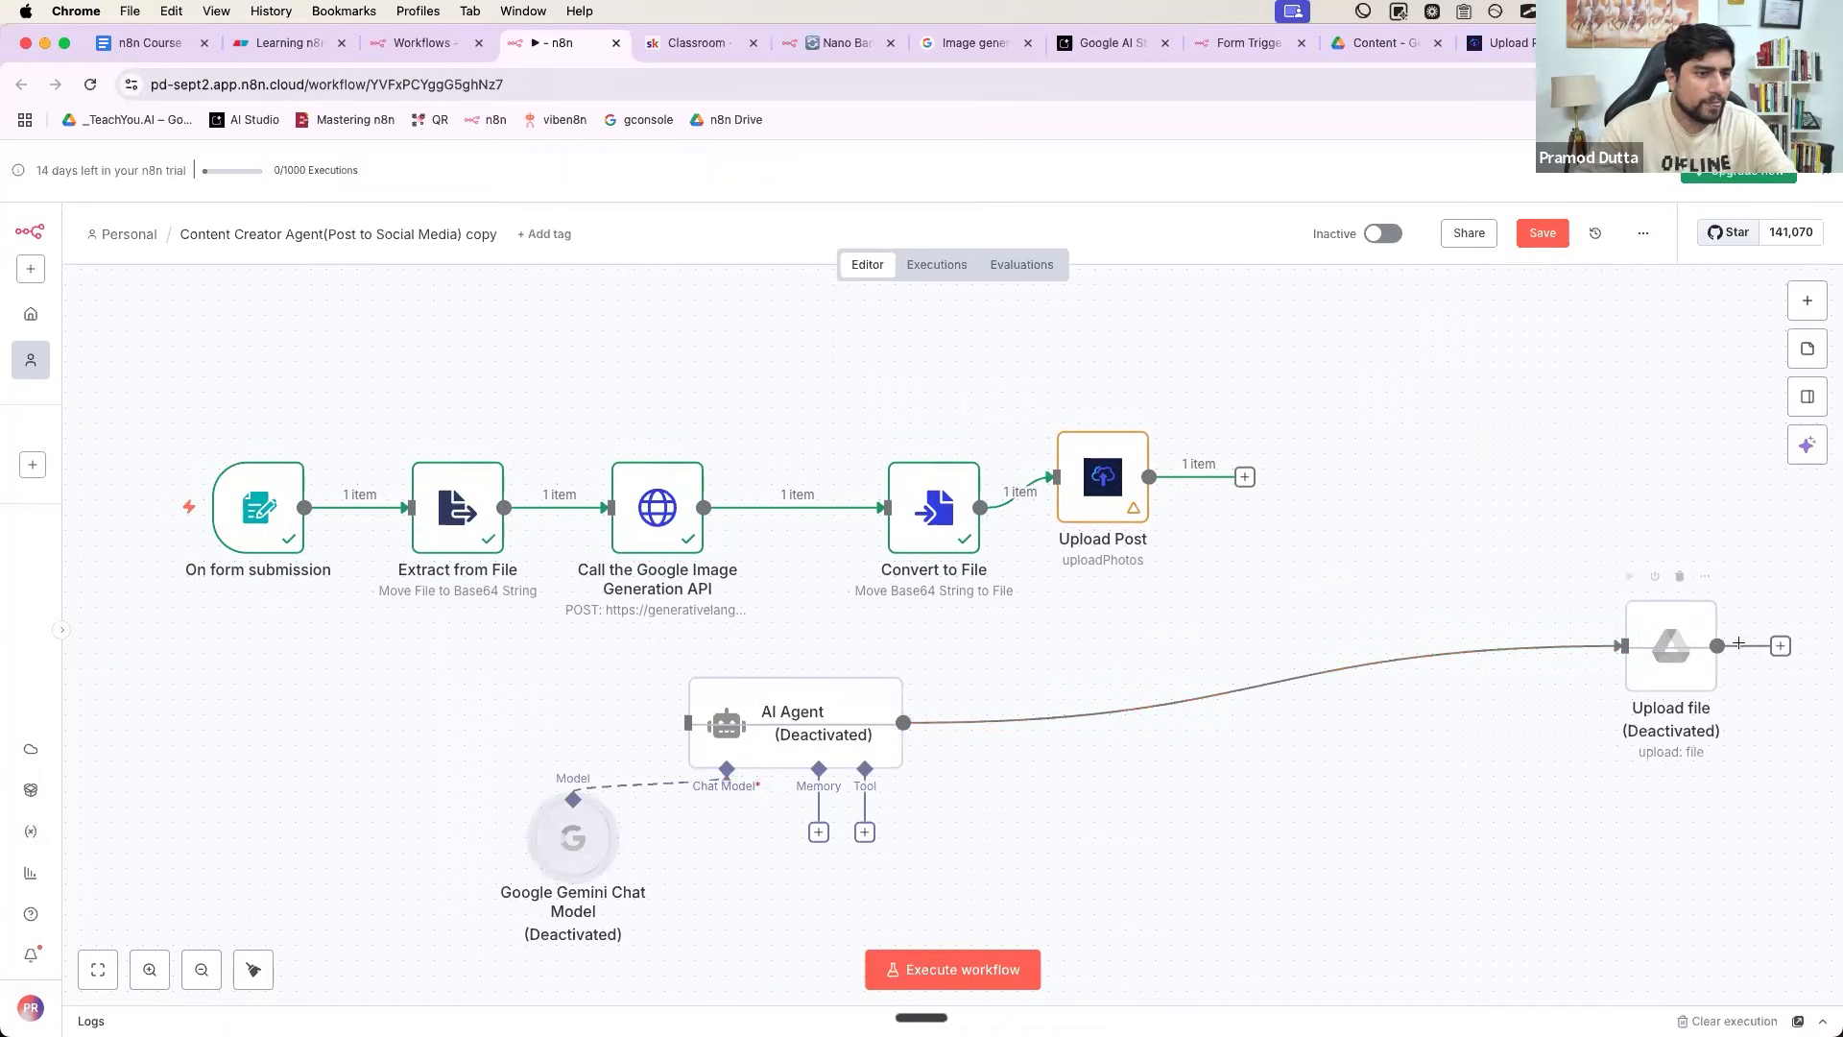
drag(1651, 629, 1068, 813)
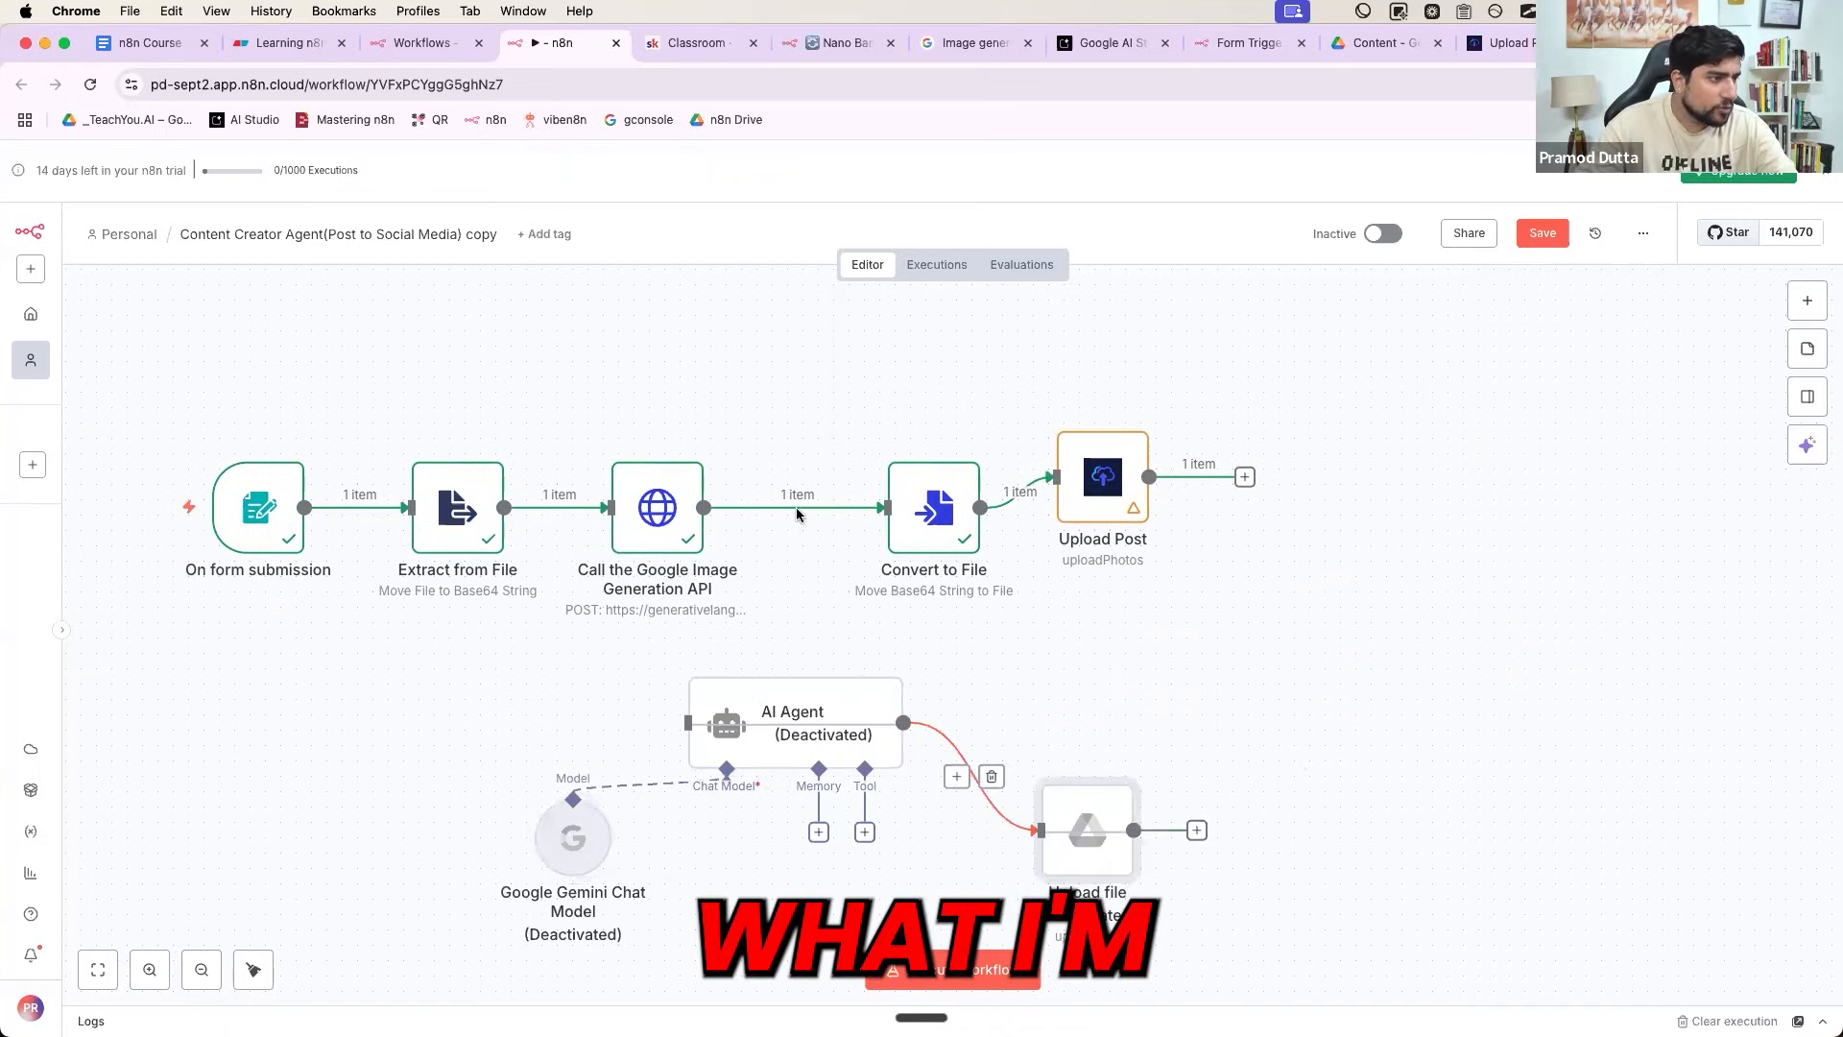
drag(775, 711, 791, 665)
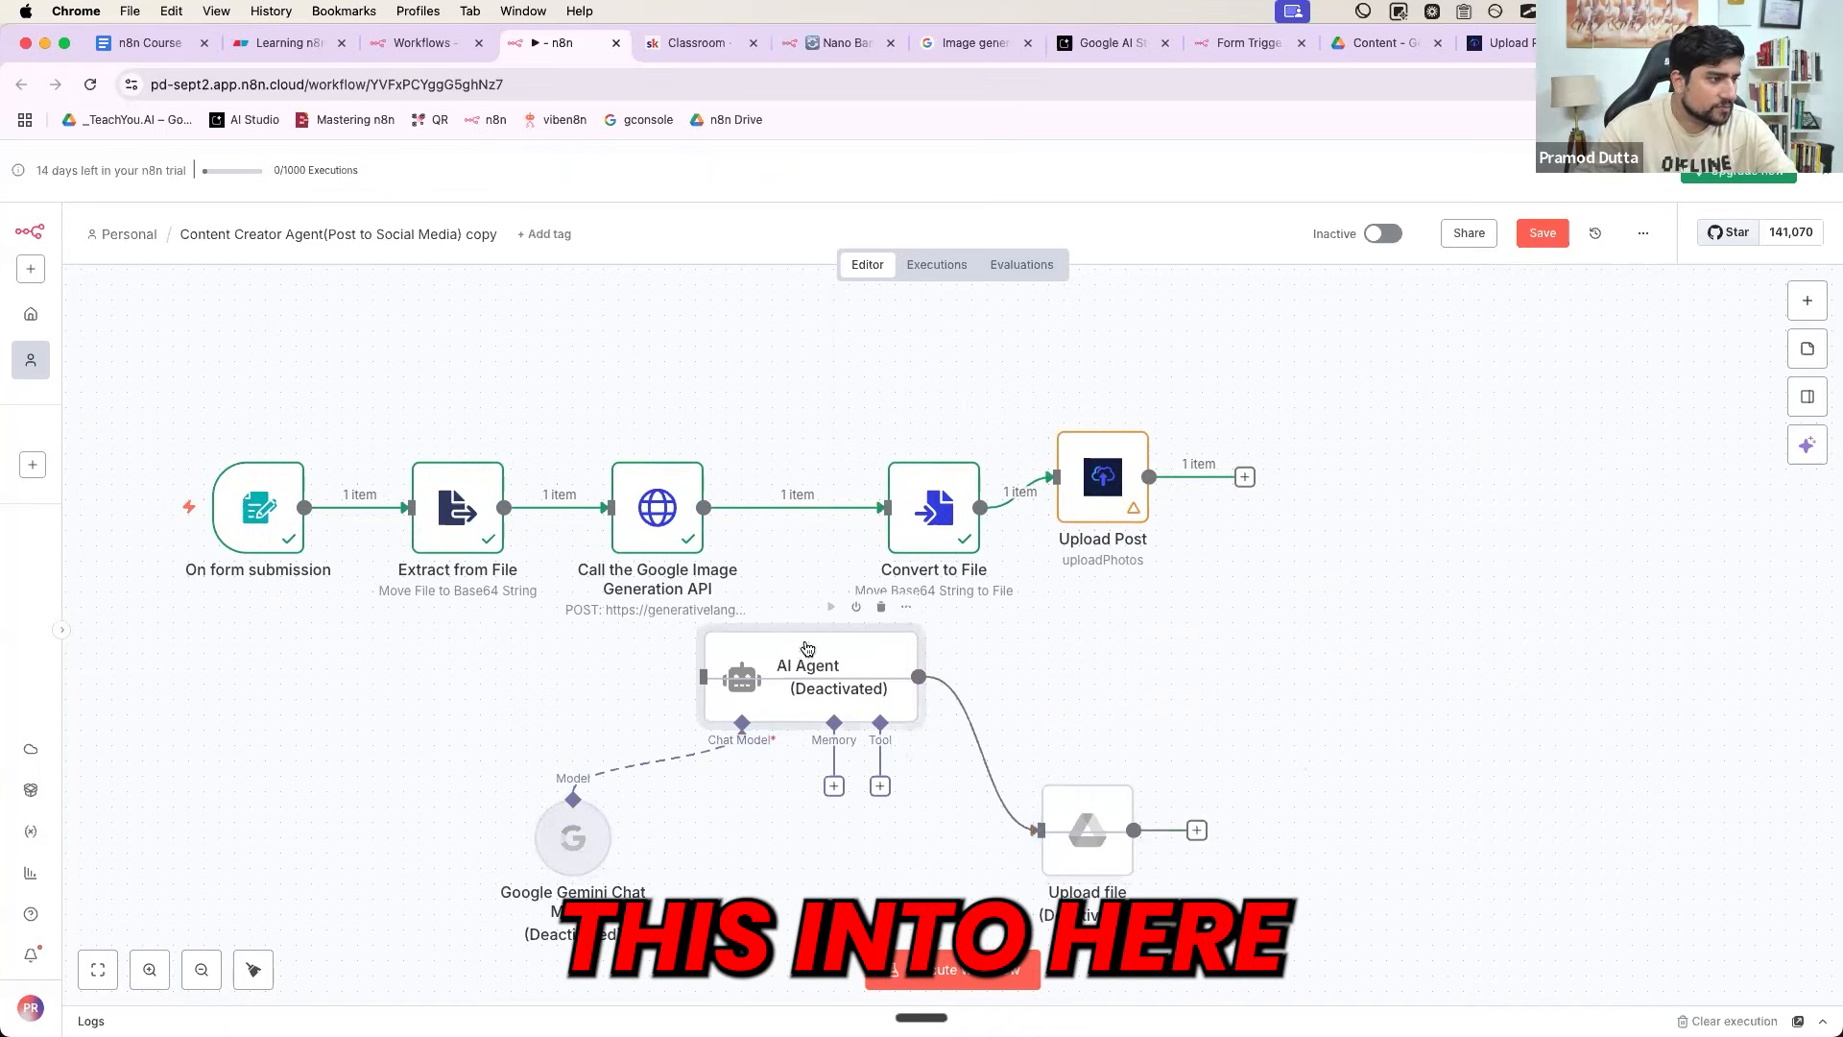
- Reactivate the AI Agent, Google Gemini Chat Model and Upload file nodes
right_click(791, 665)
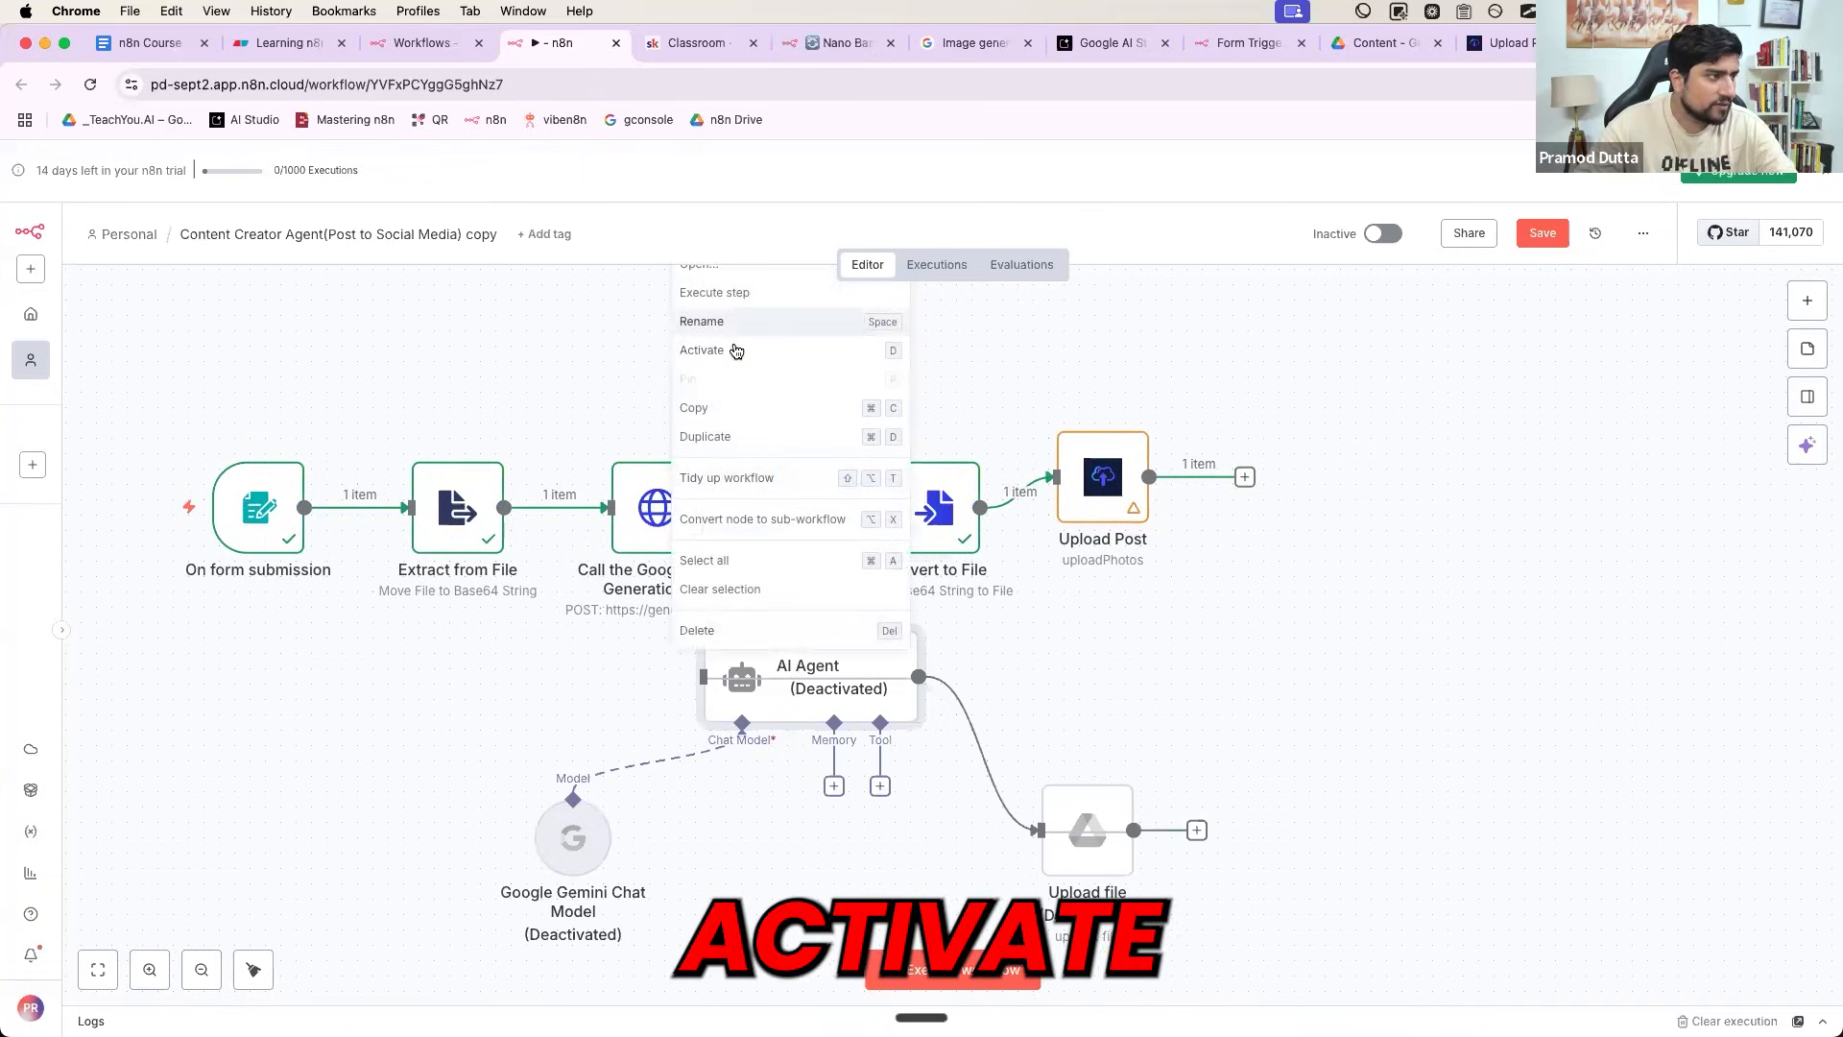
key(d)
right_click(594, 842)
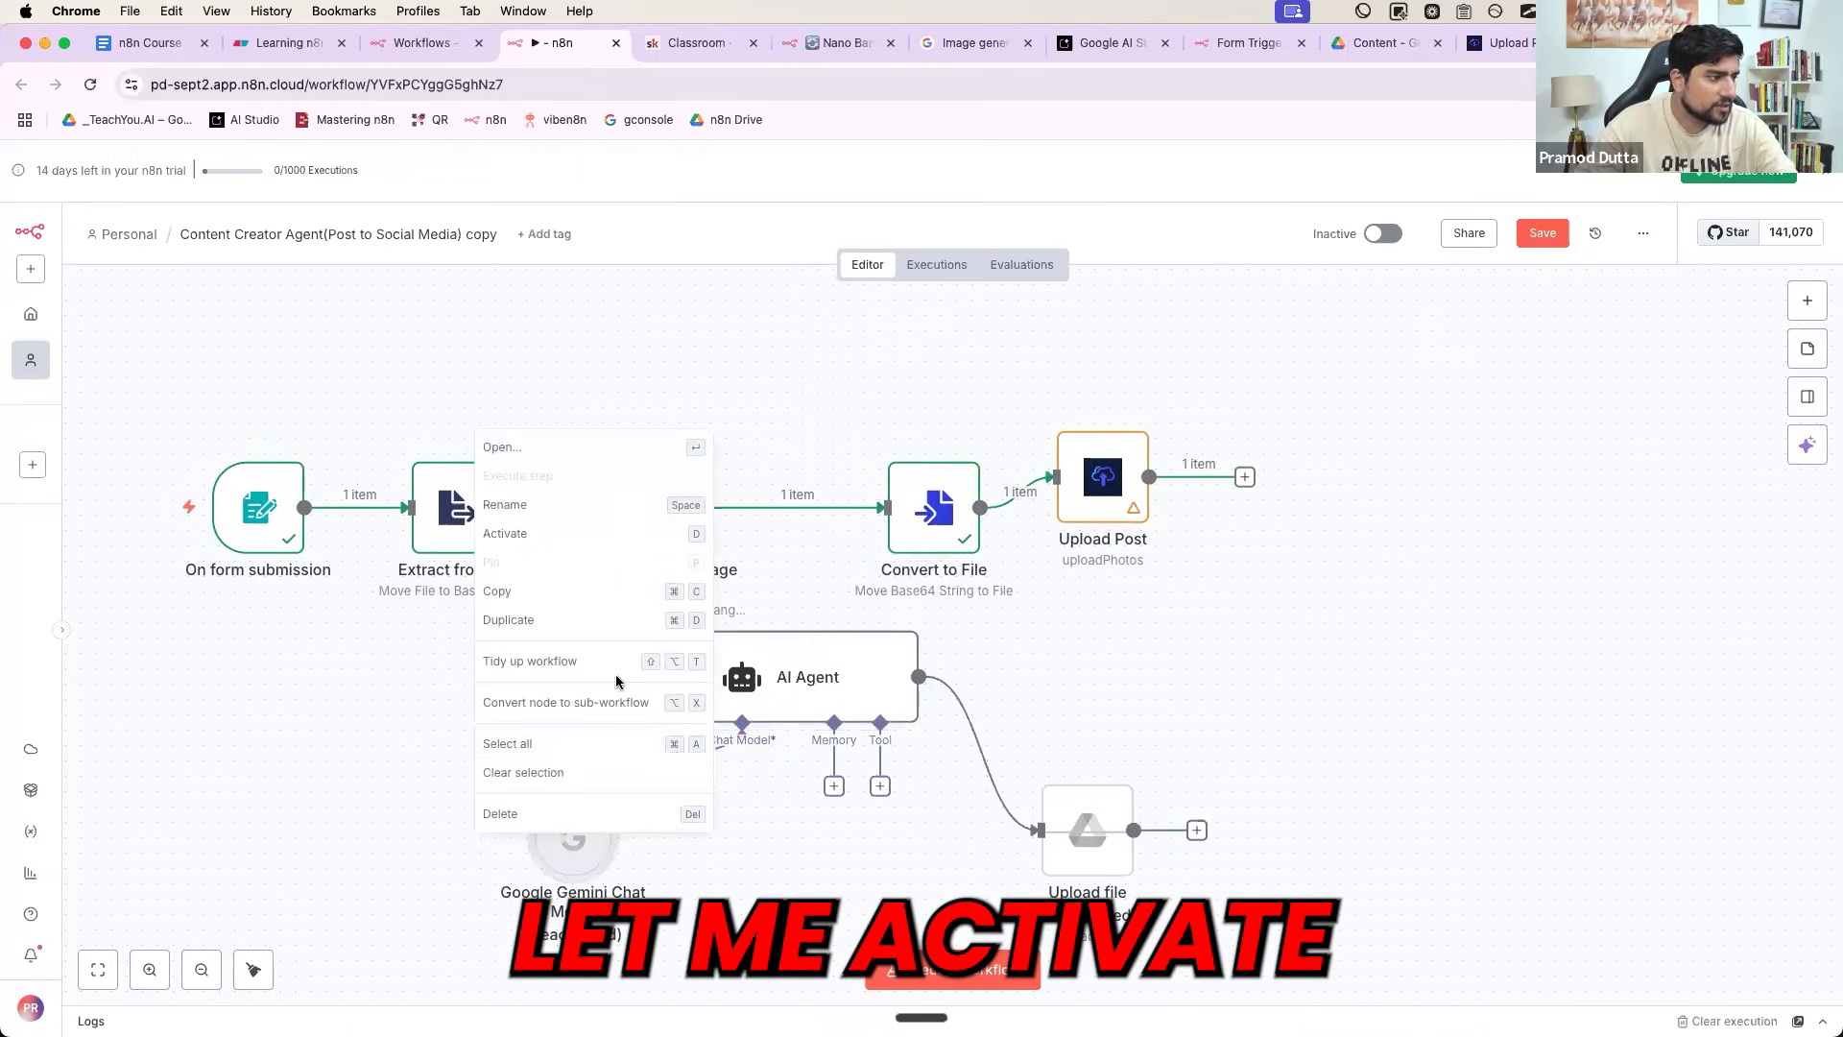
click(569, 535)
right_click(1099, 814)
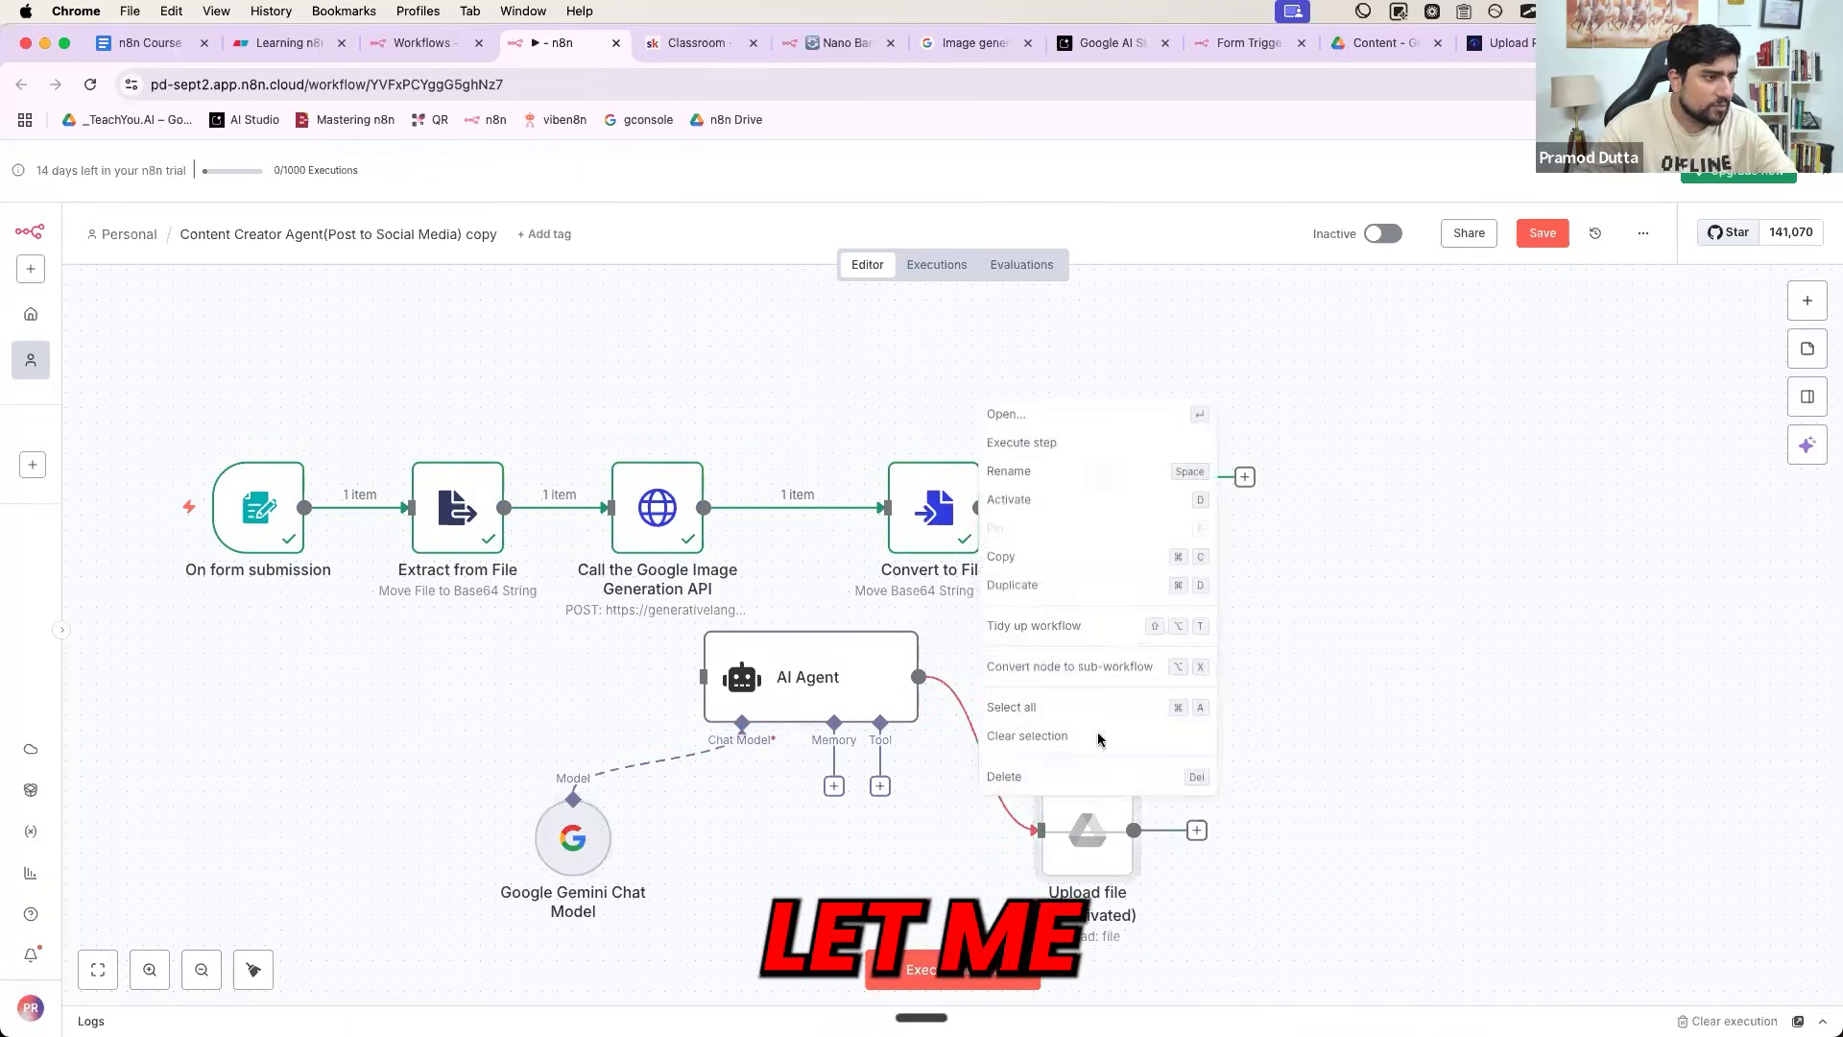
click(1027, 503)
- Remove the link from Call the Google Image Generation API to Convert to File, and connect the API node to AI Agent
drag(868, 678, 961, 693)
click(813, 507)
drag(704, 507, 823, 324)
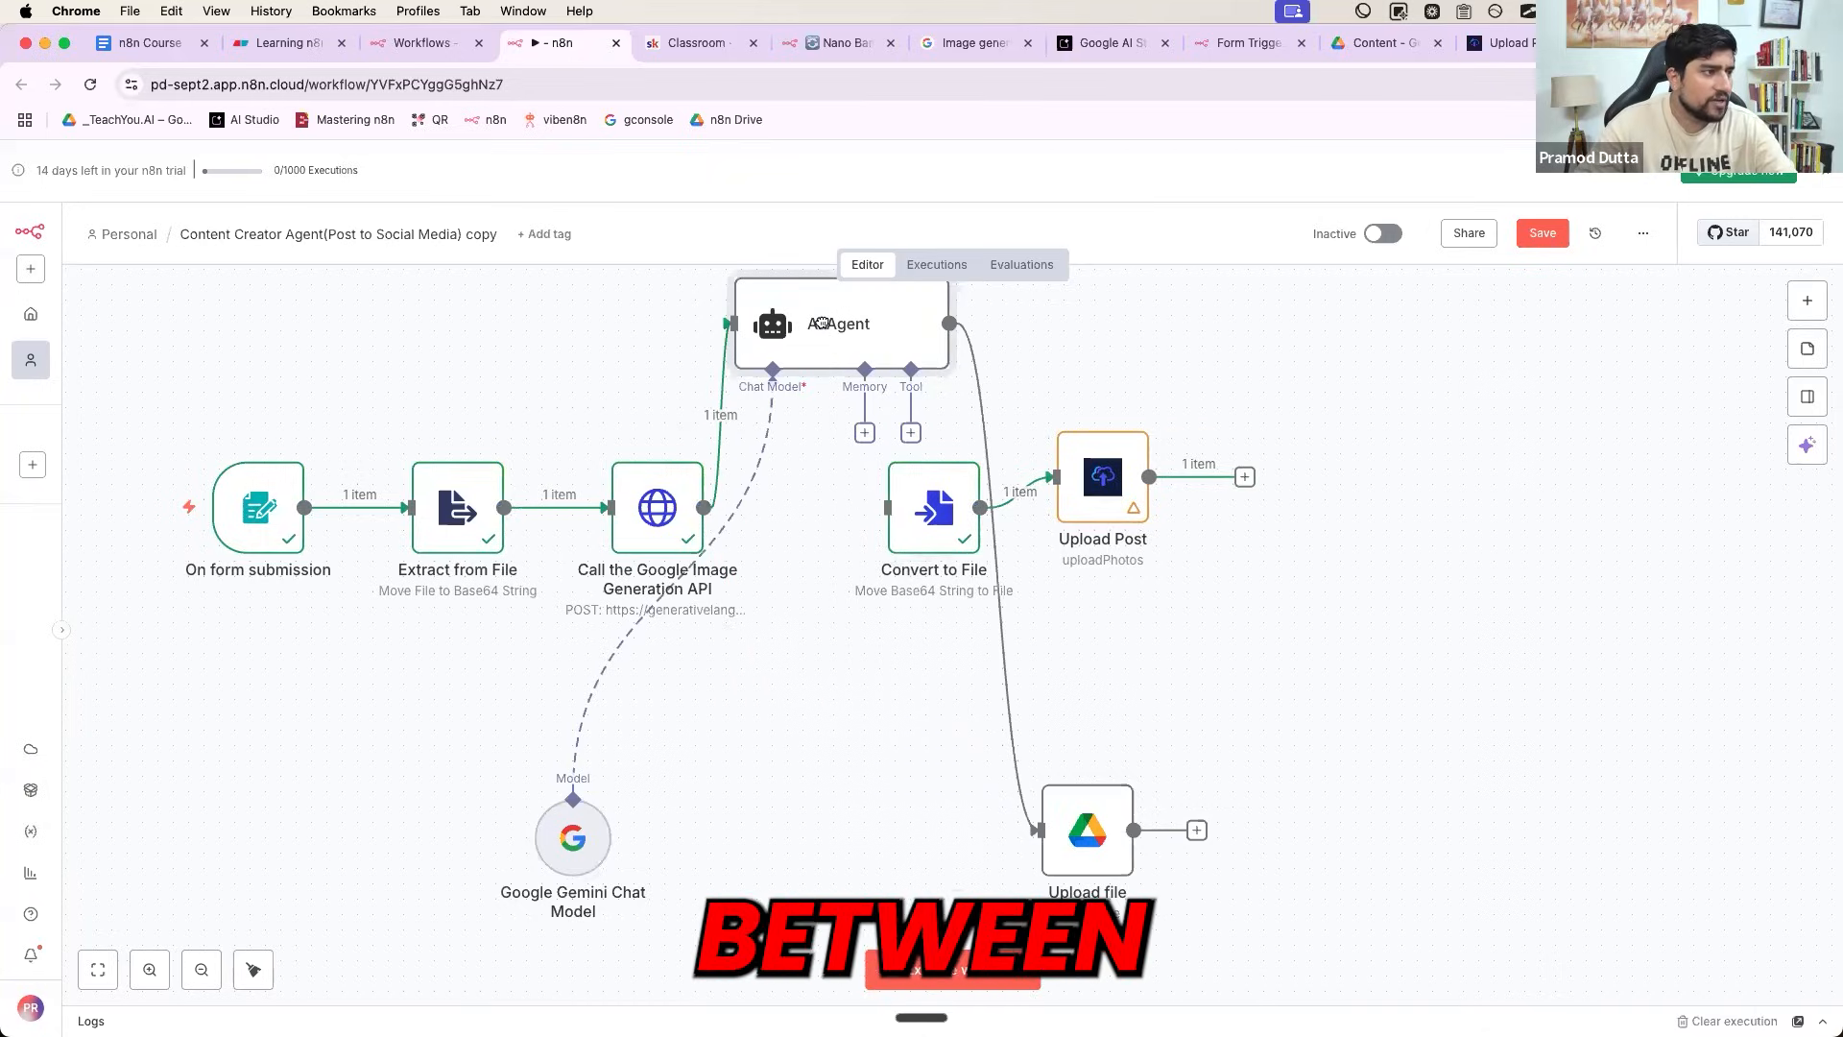
- Place Google Gemini Chat Model beside AI Agent, spread Convert to File and Upload Post outward, and bring Upload file below AI Agent
drag(585, 827, 616, 322)
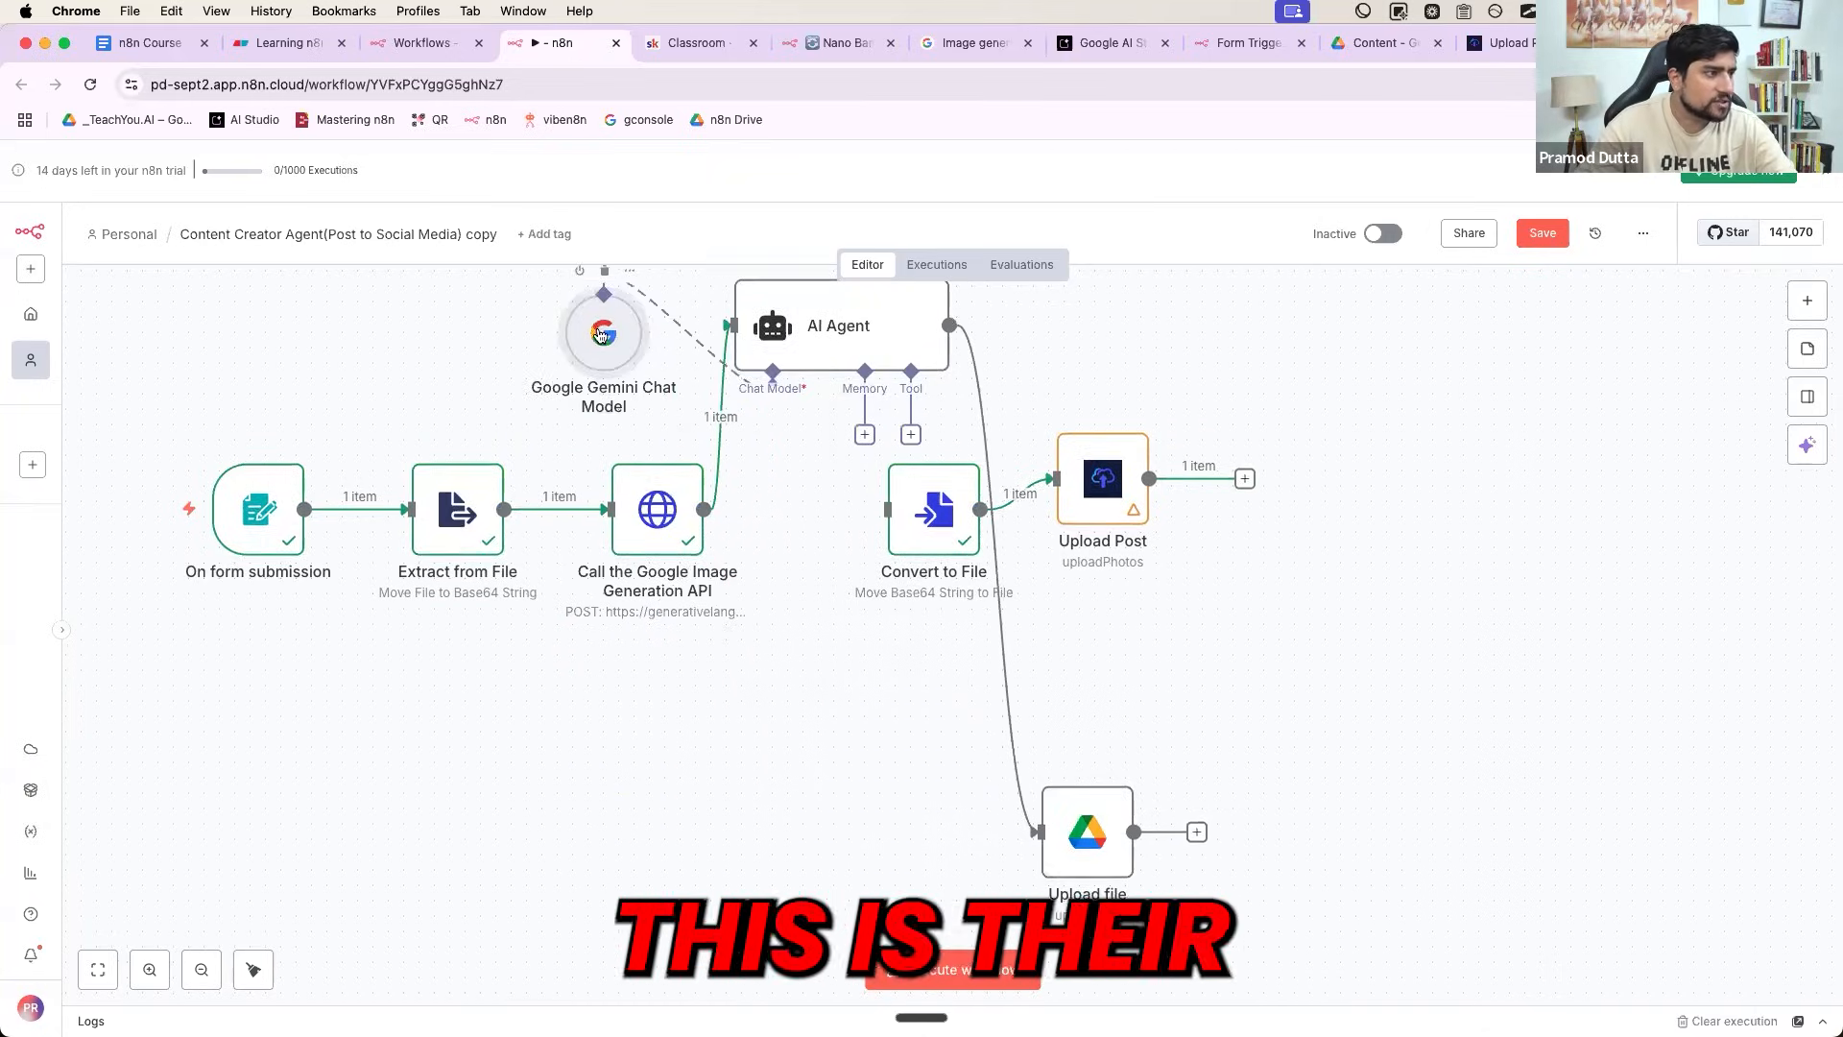
scroll(633, 549, up, 3)
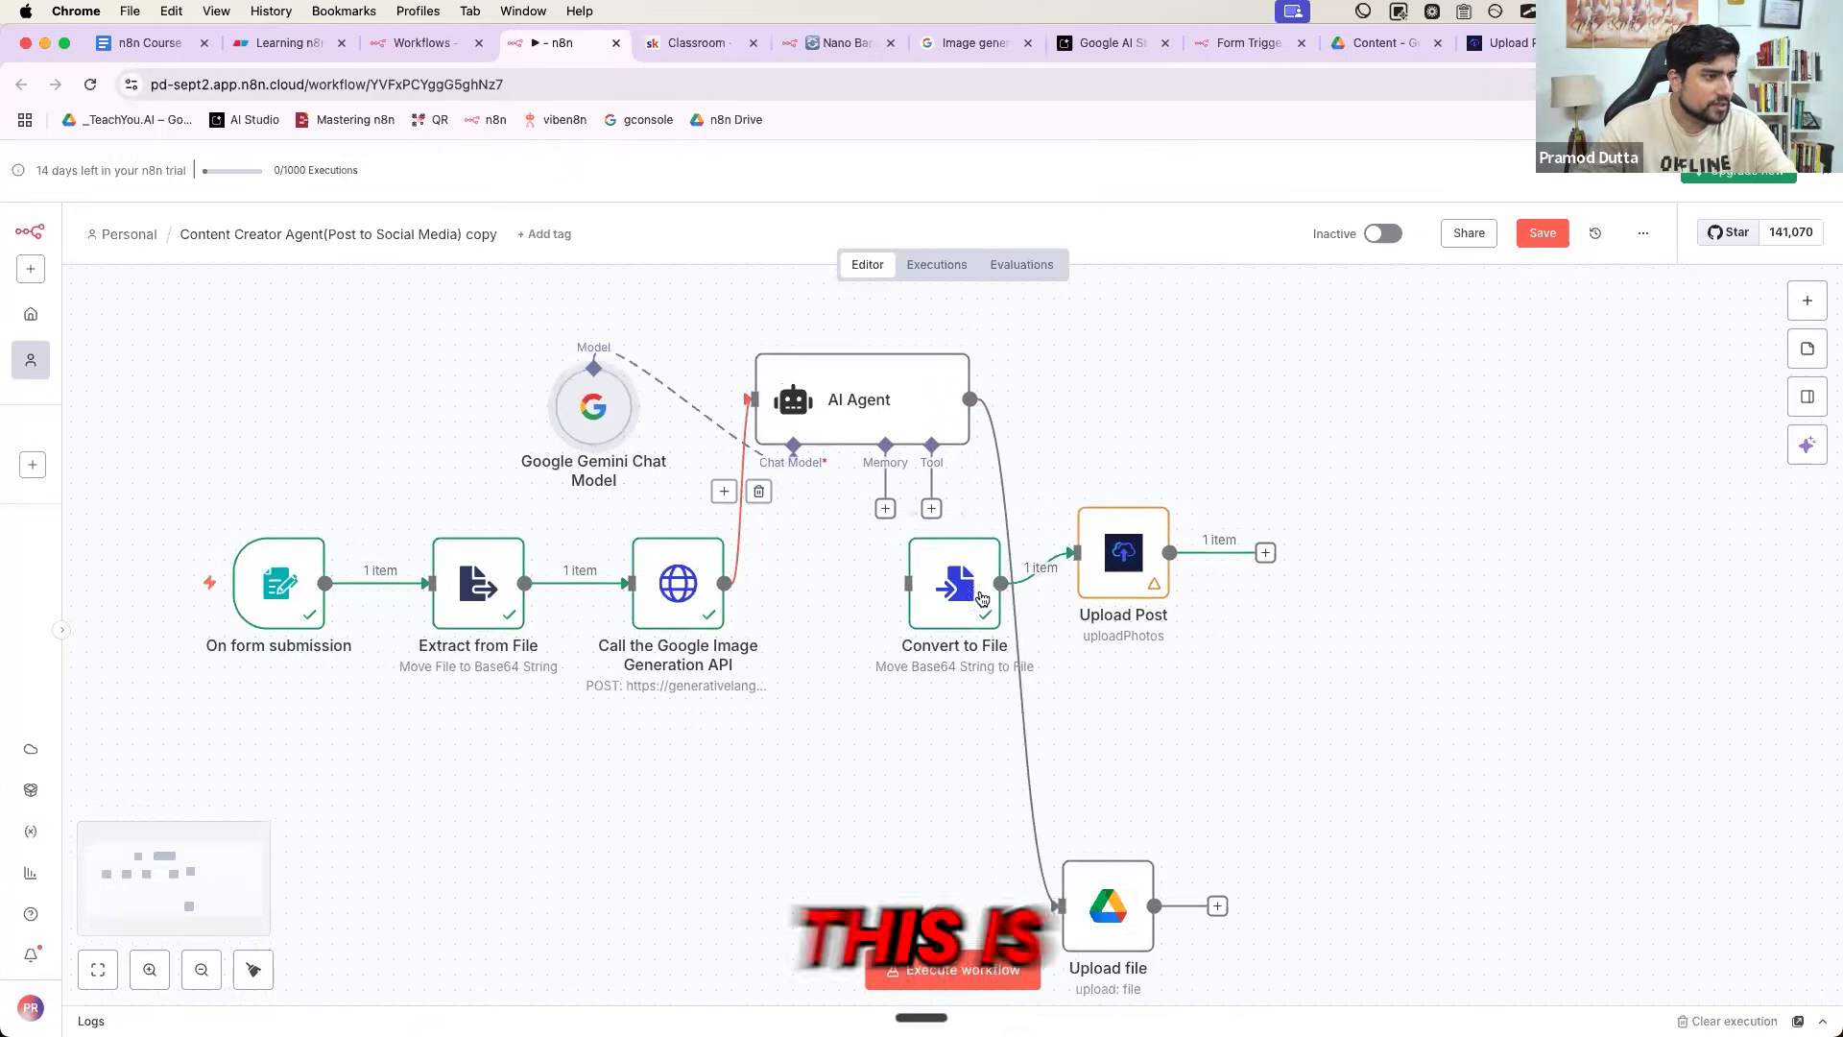
drag(1123, 552, 1323, 551)
drag(934, 554, 1119, 432)
drag(1122, 967, 1091, 722)
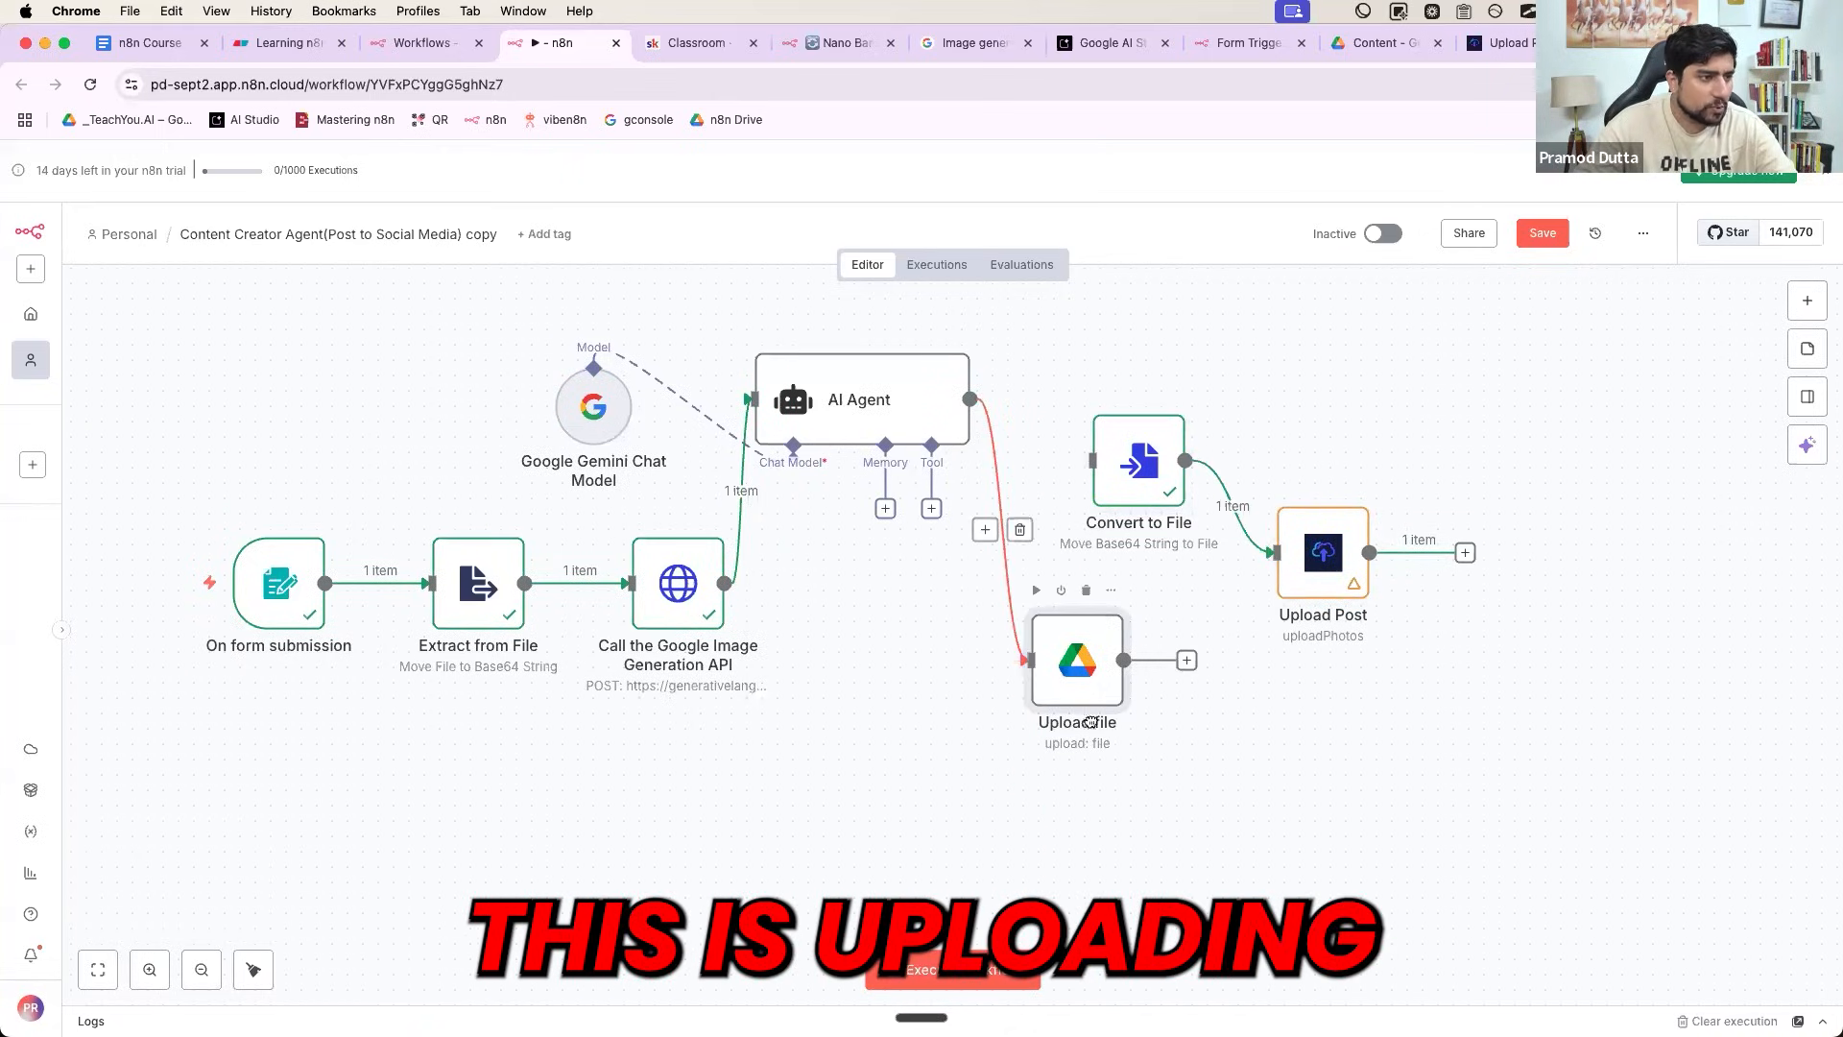
drag(1067, 645, 883, 645)
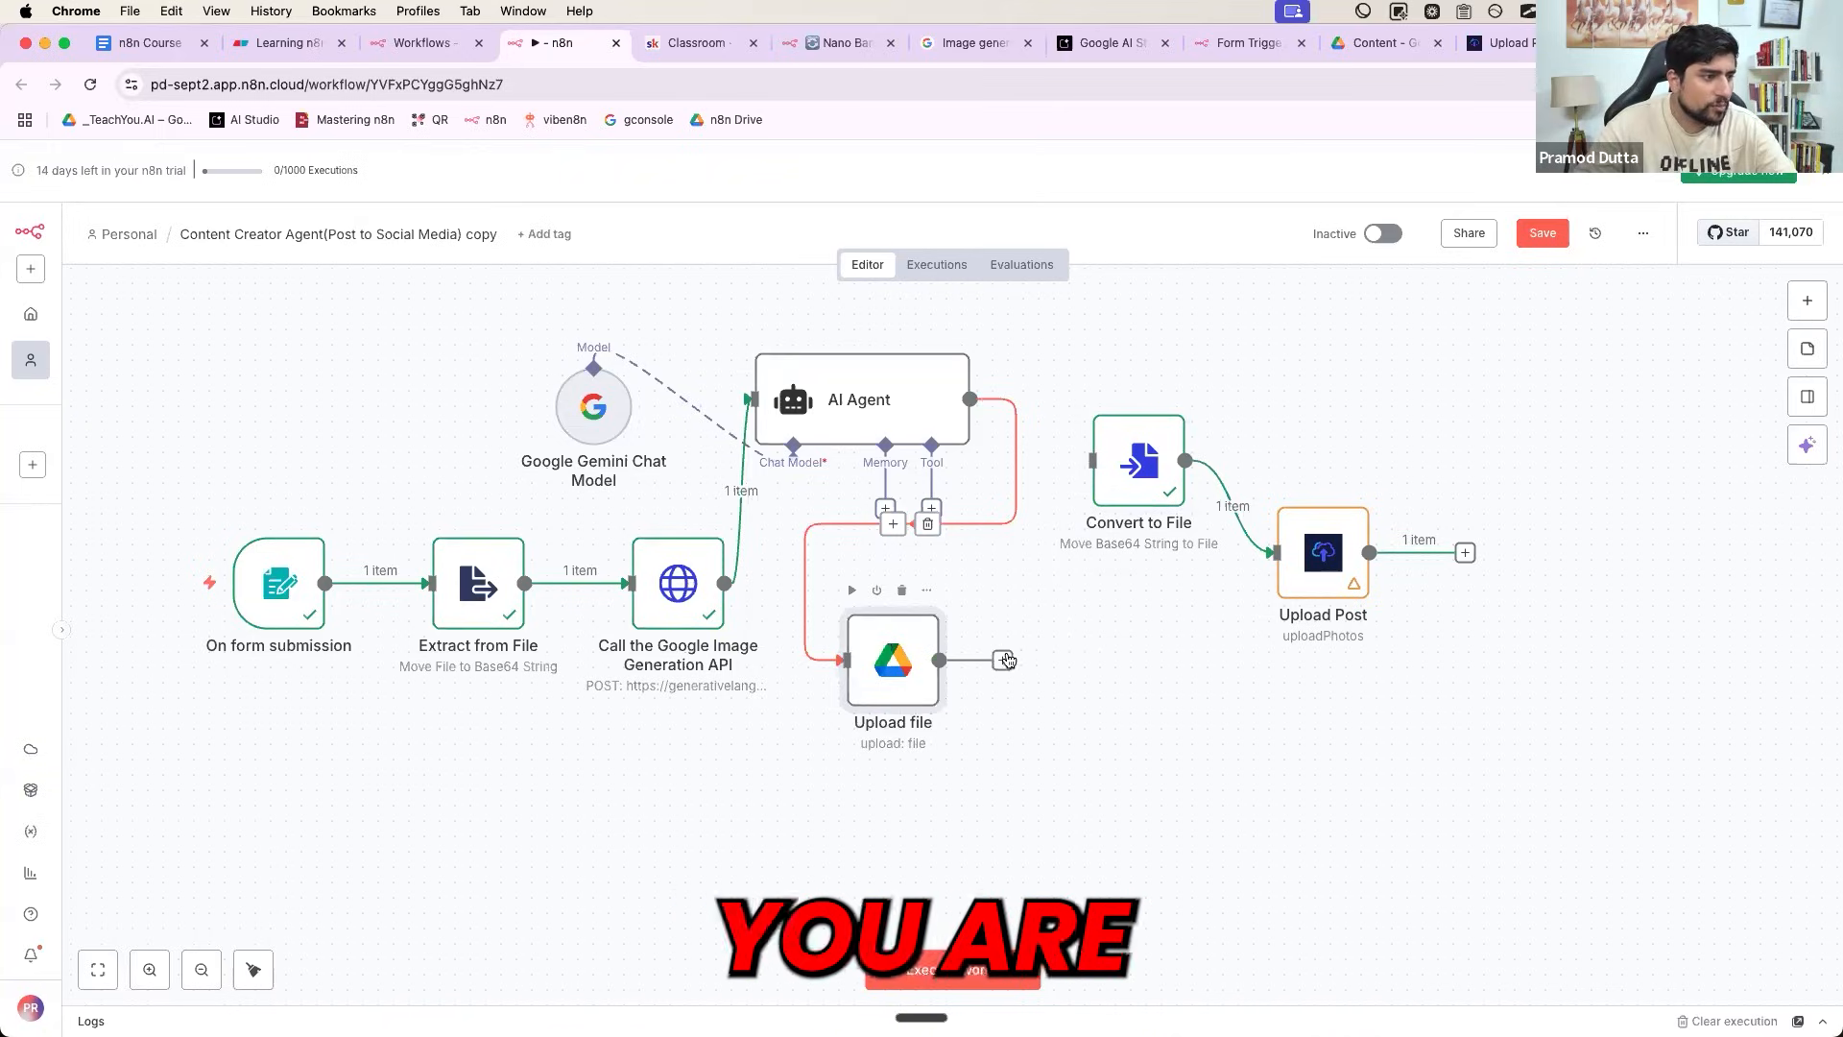
- Connect Upload file to Convert to File and tidy up the whole workflow layout
drag(1083, 466, 1091, 462)
drag(892, 672, 1138, 702)
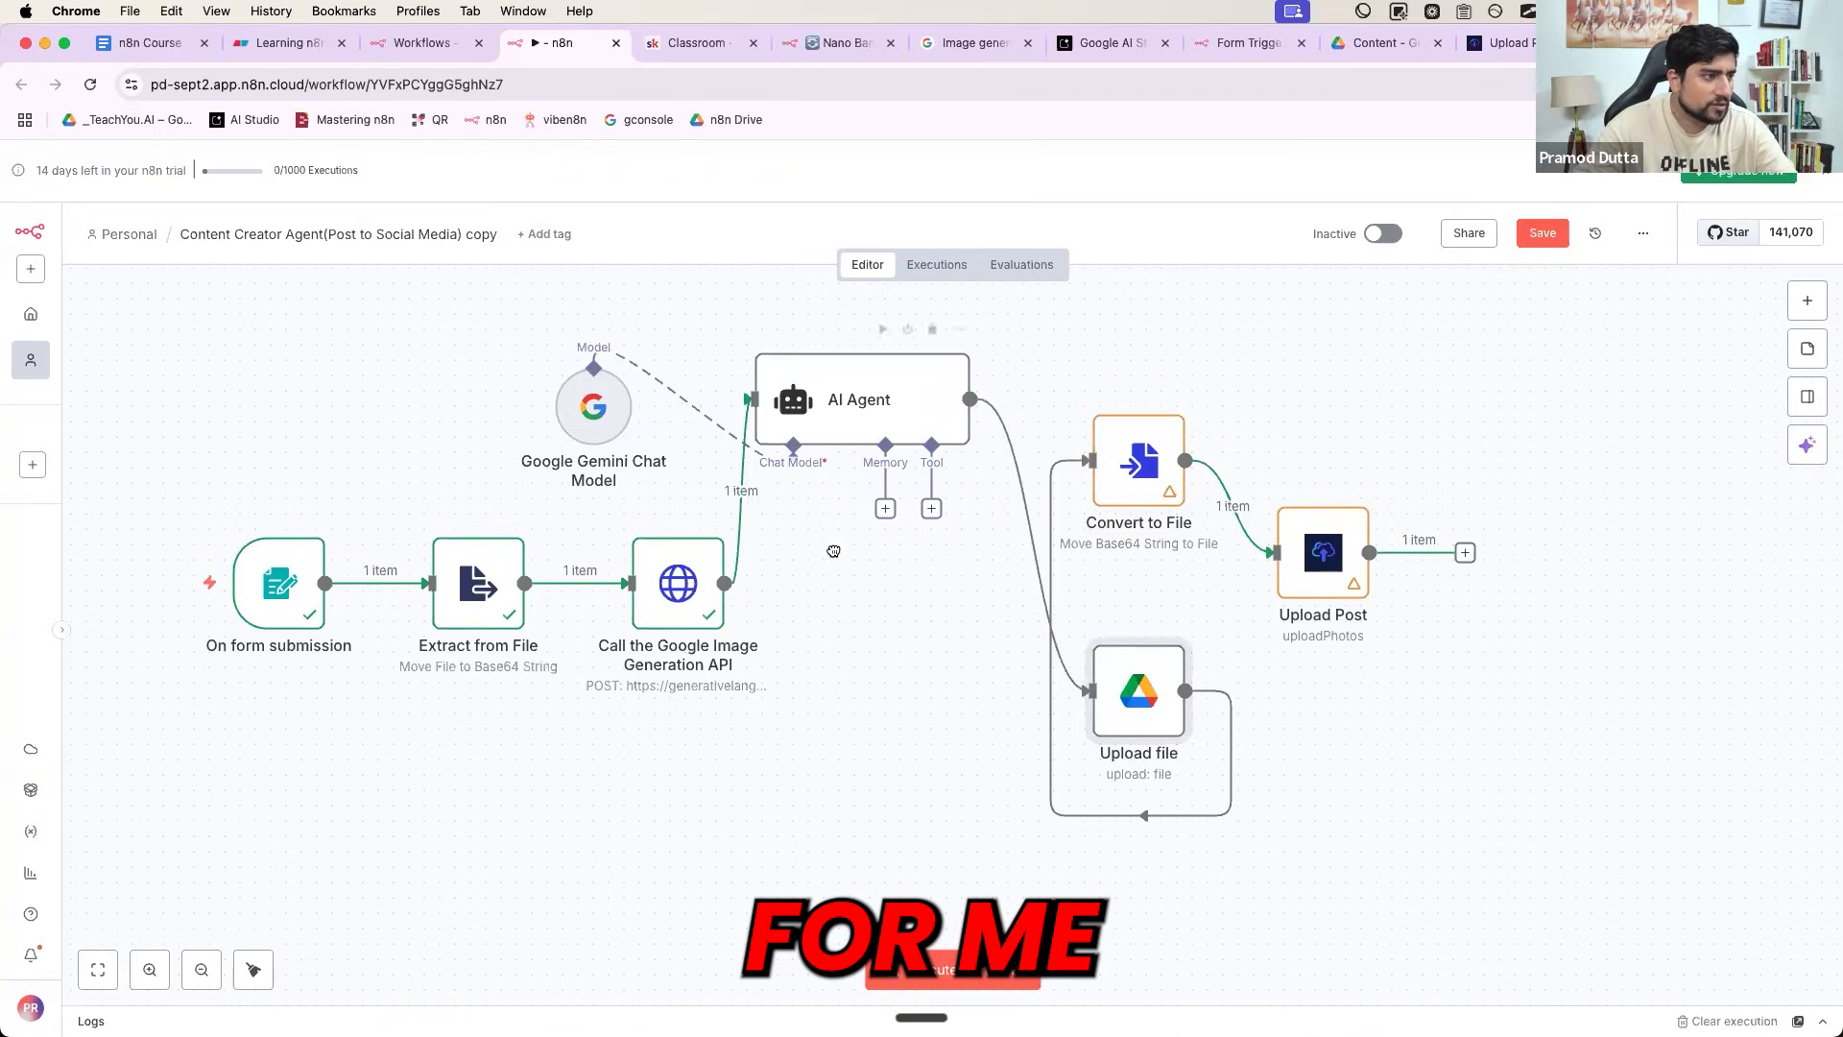
drag(833, 439, 895, 593)
click(256, 971)
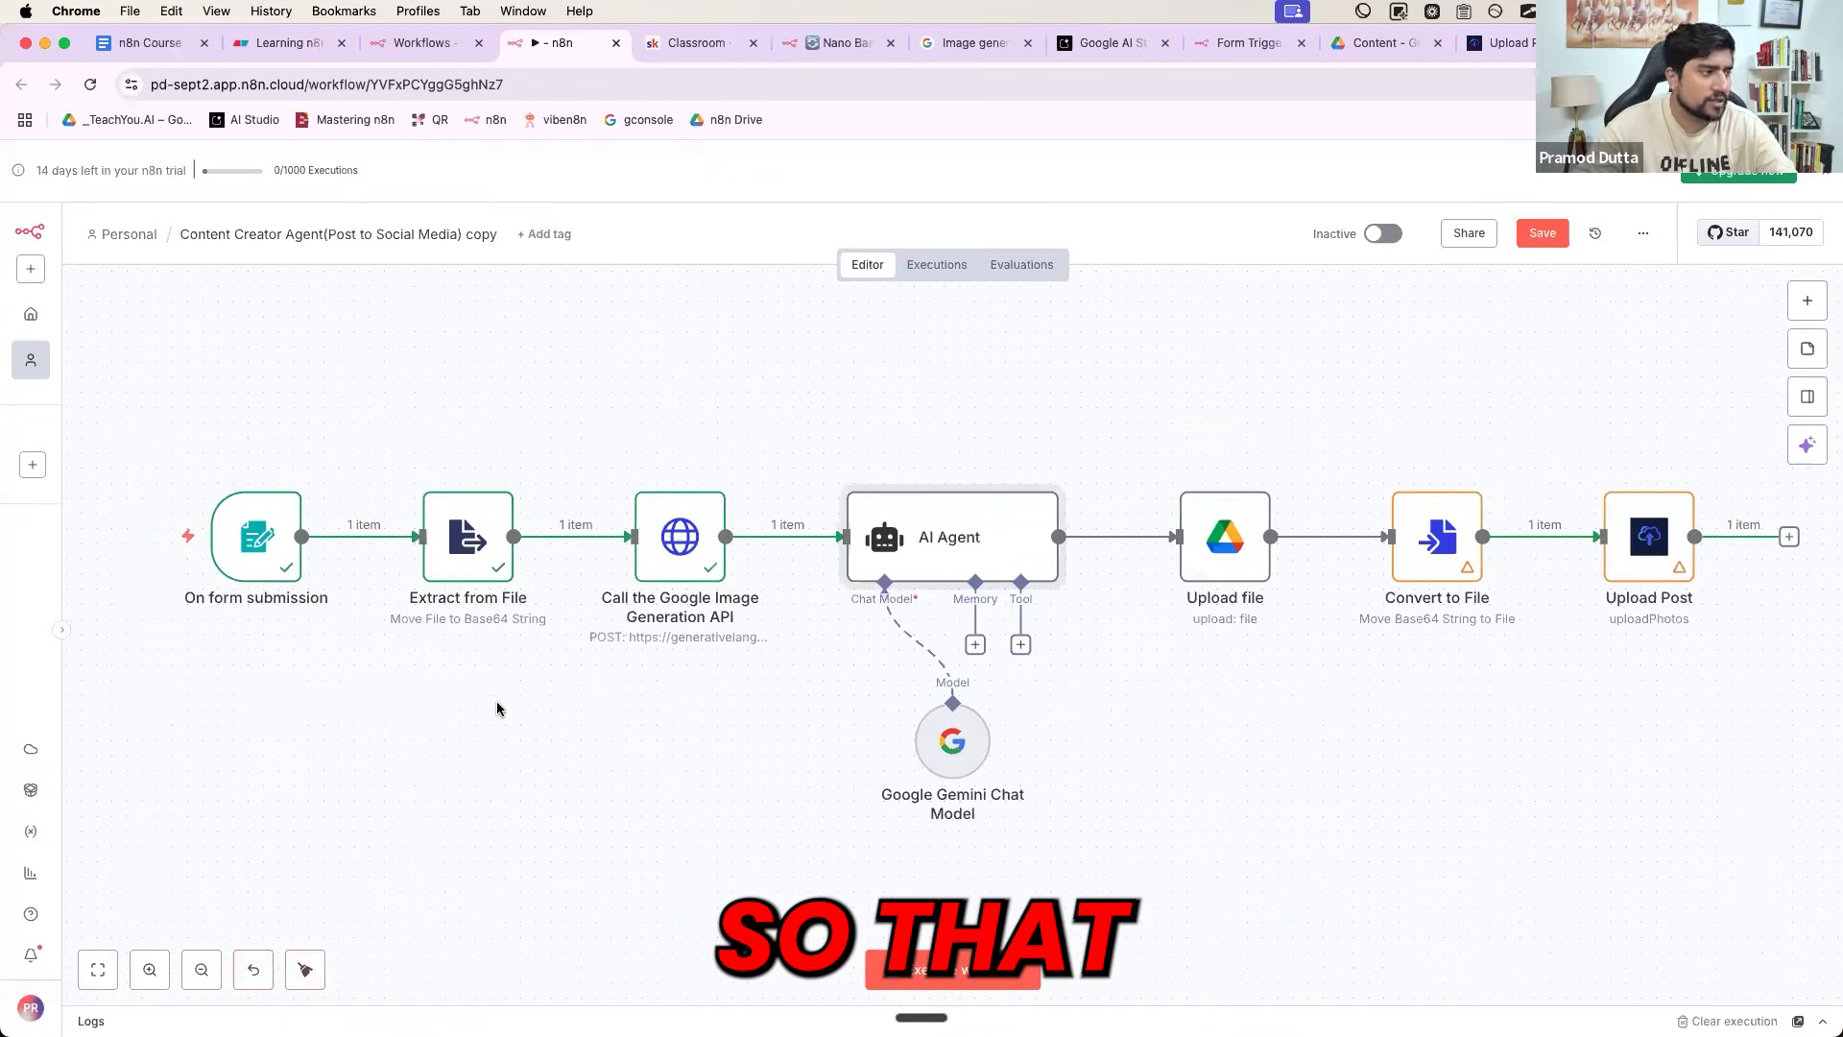
- Bring Convert to File and Upload Post closer to AI Agent, raise Upload file above the row, and shift Google Gemini Chat Model sideways
drag(944, 724, 757, 738)
drag(1210, 570, 1126, 566)
drag(1408, 555, 1241, 554)
drag(1620, 536, 1394, 534)
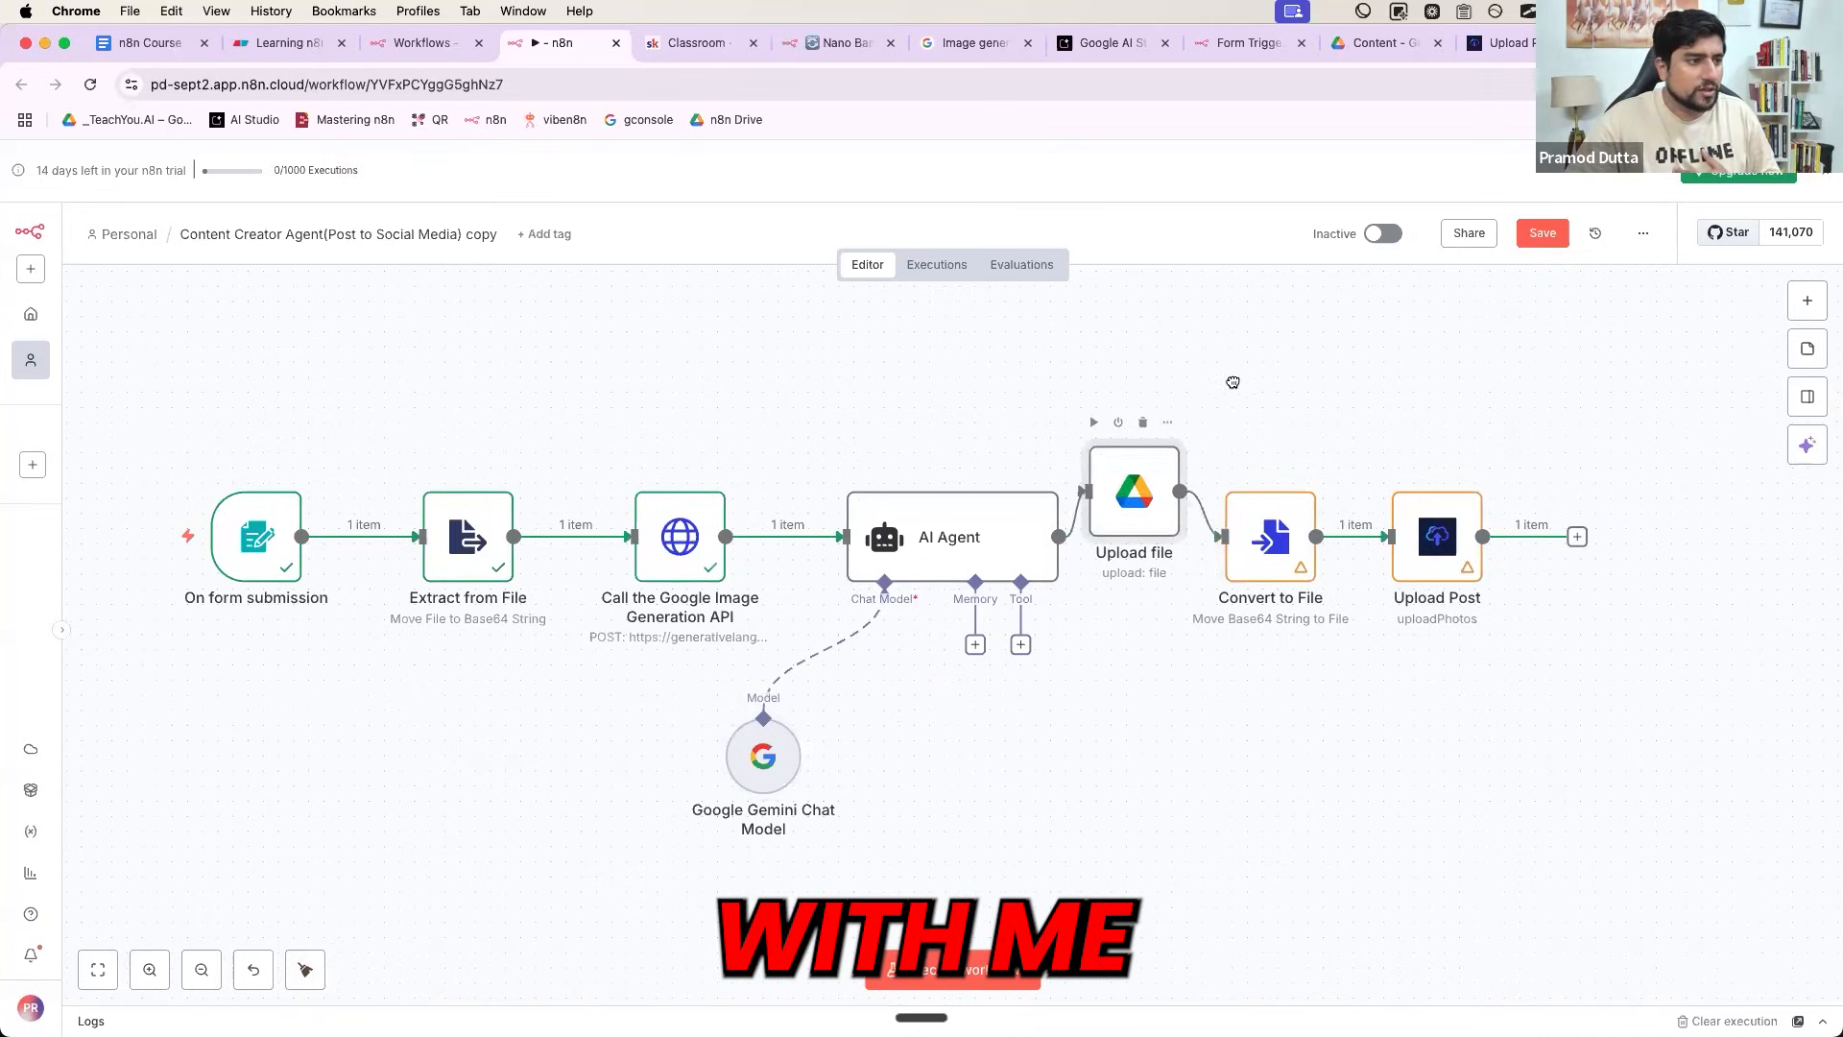
drag(1147, 552, 1285, 387)
drag(1266, 399, 1159, 409)
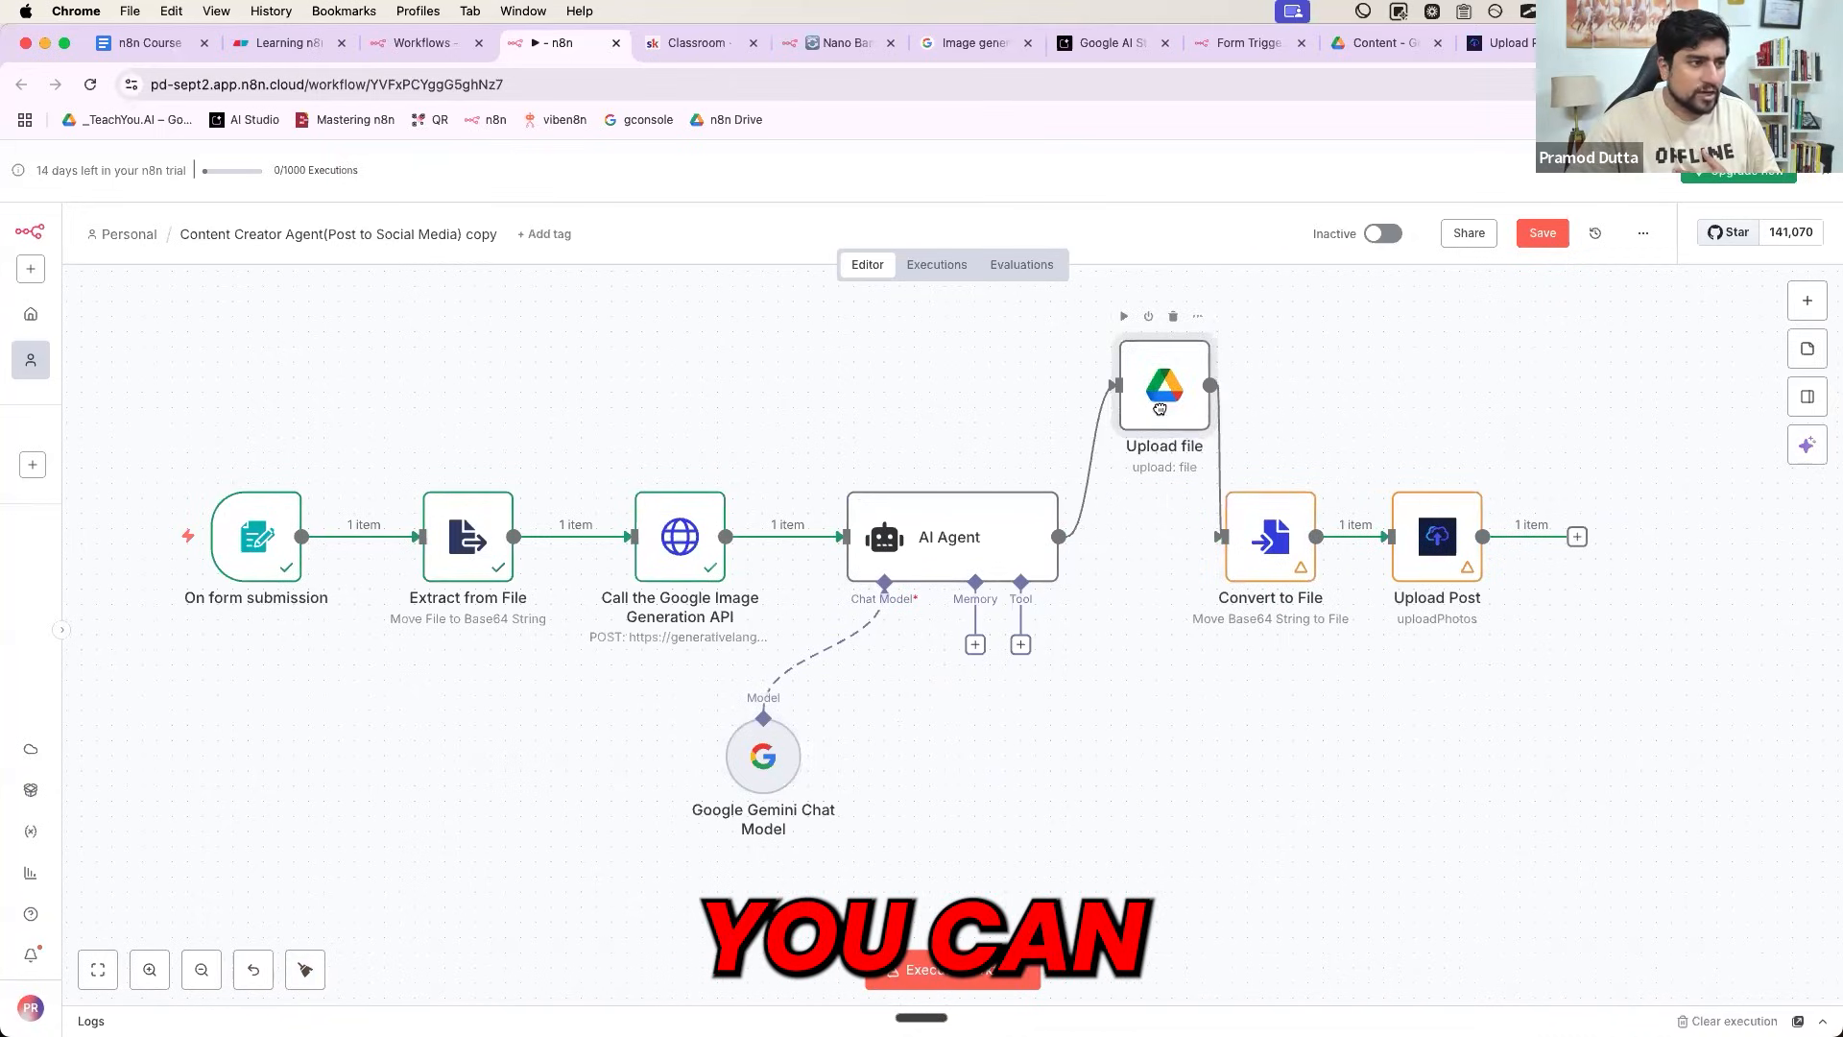
- Examine the Input Data Field Name setting in the Upload file node, leaving it unchanged
double_click(1161, 414)
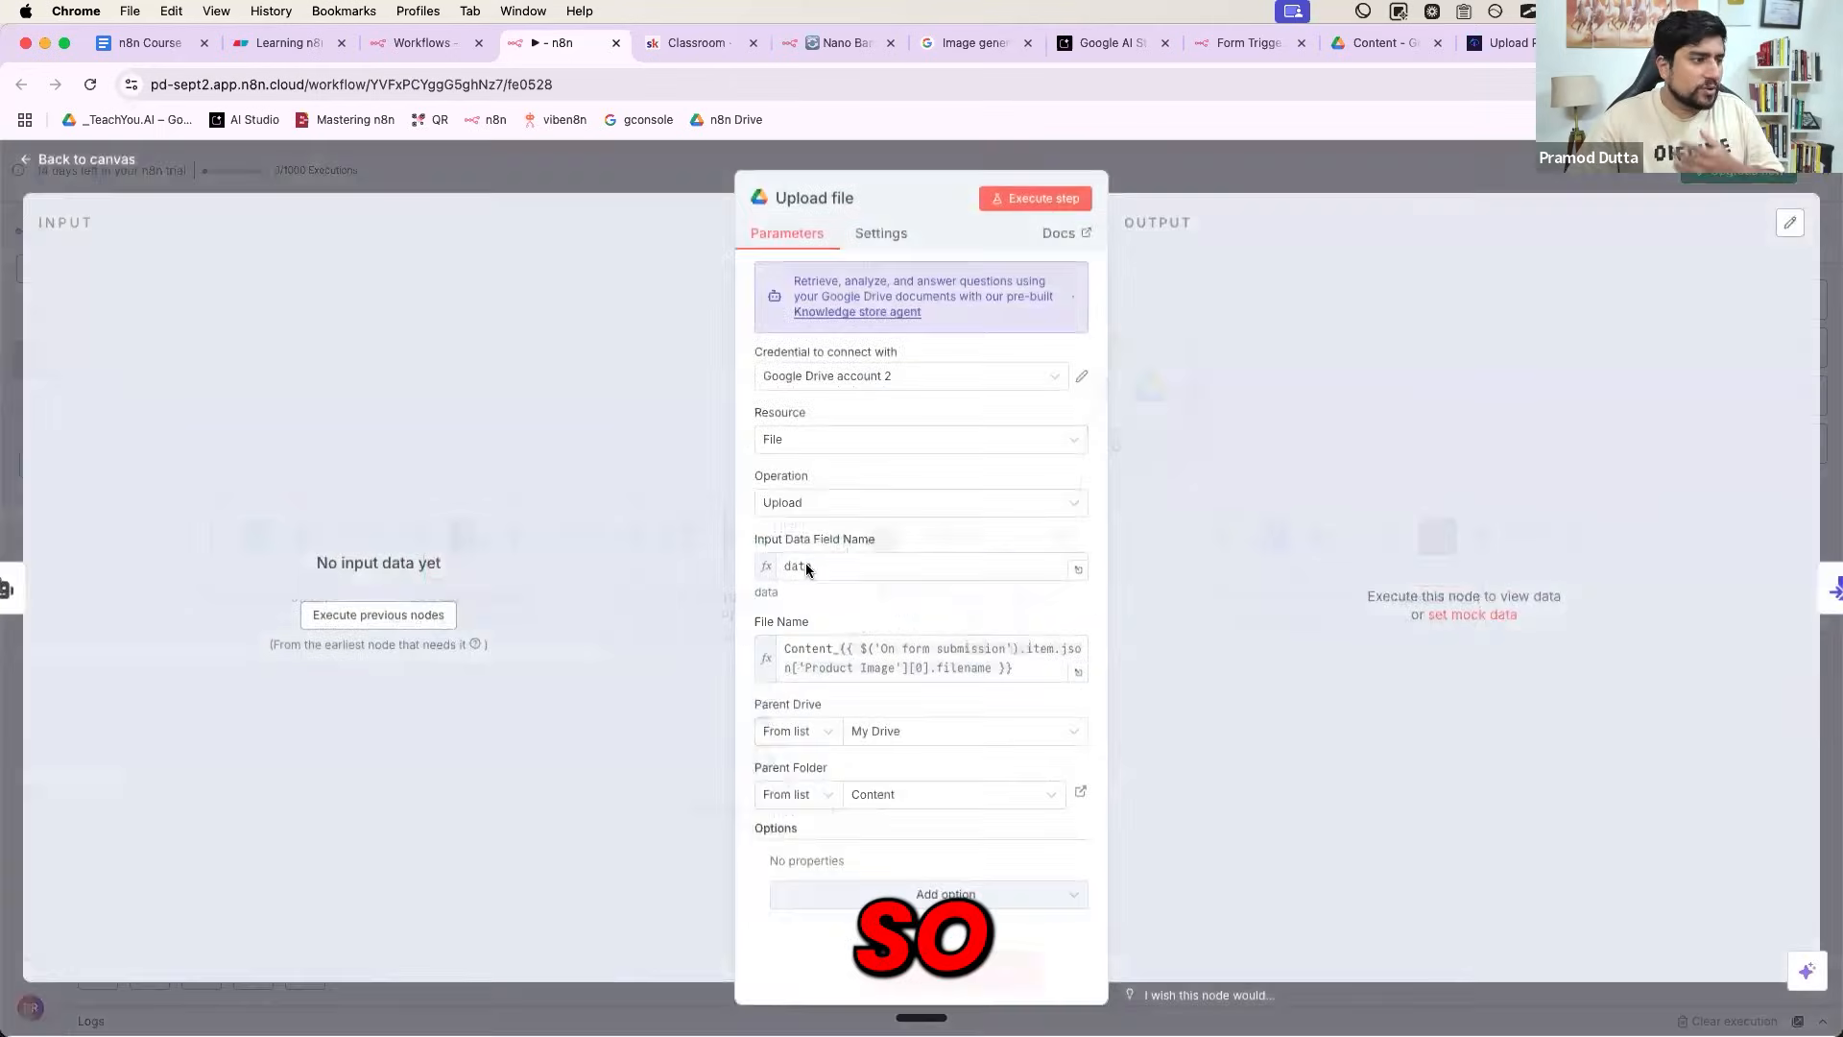
drag(816, 569, 783, 571)
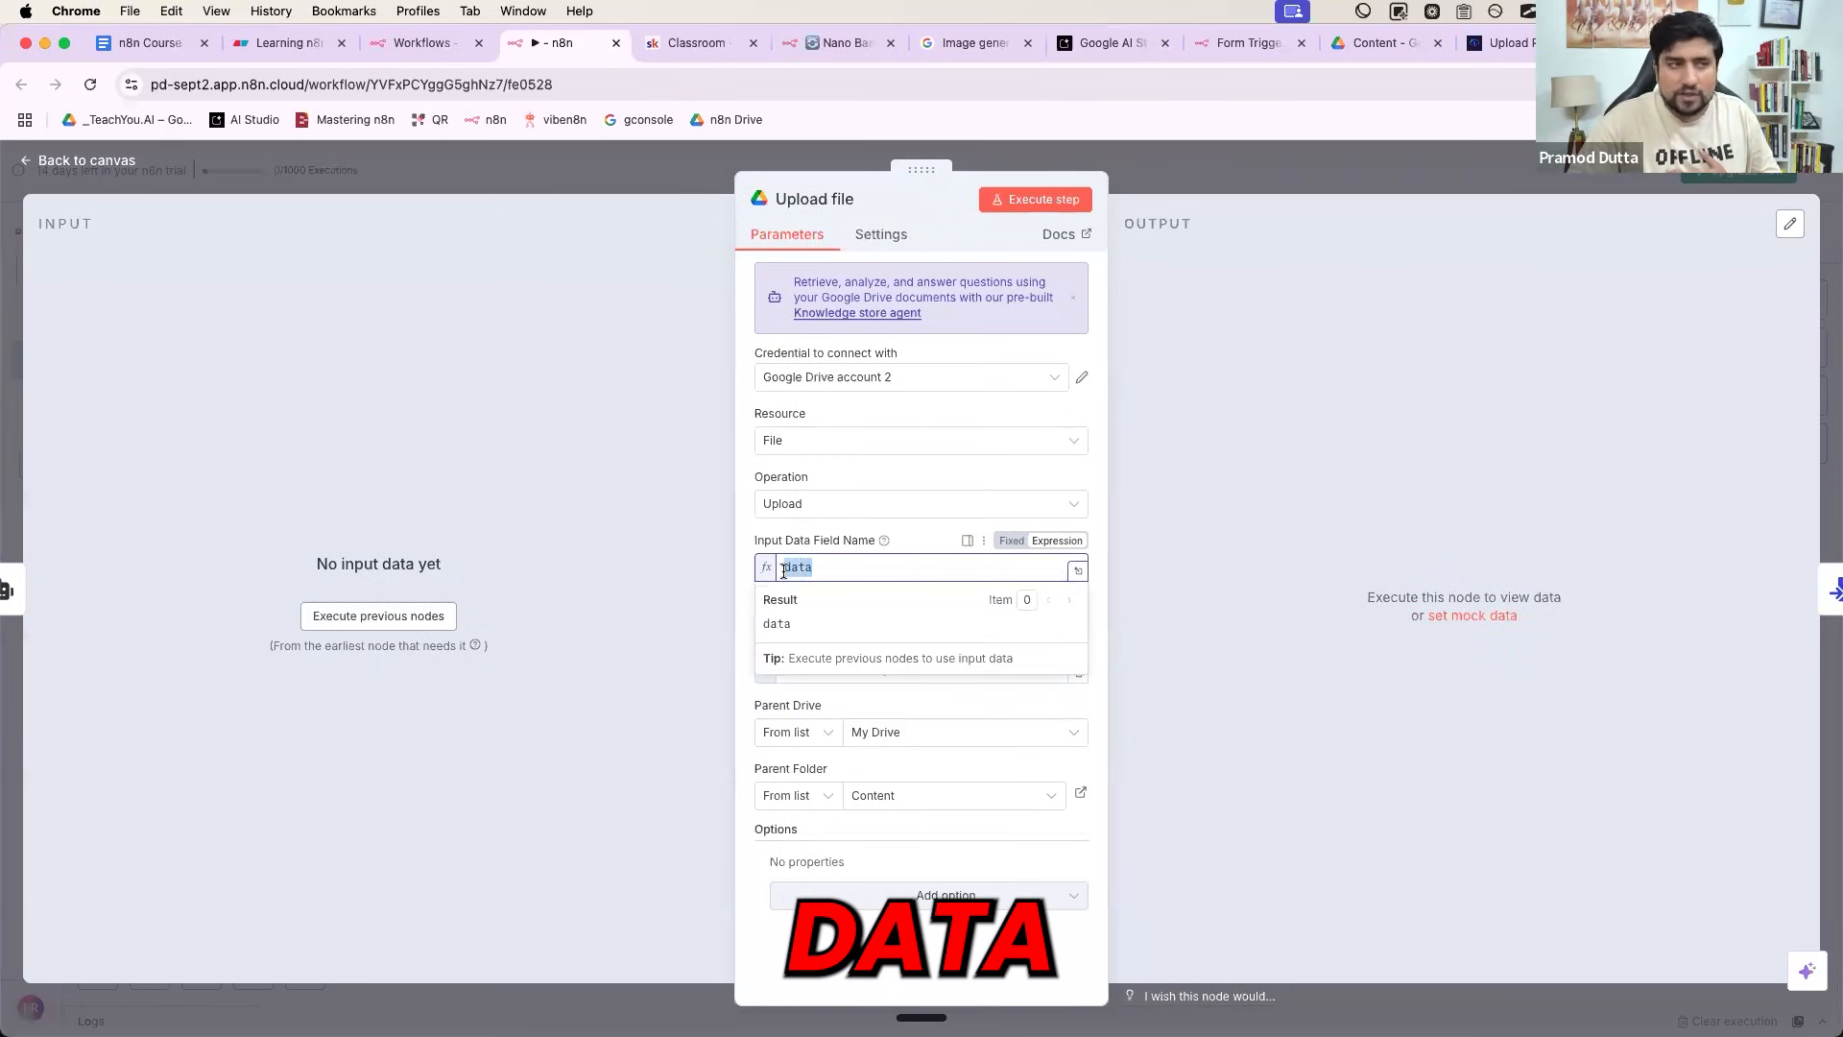
key(Escape)
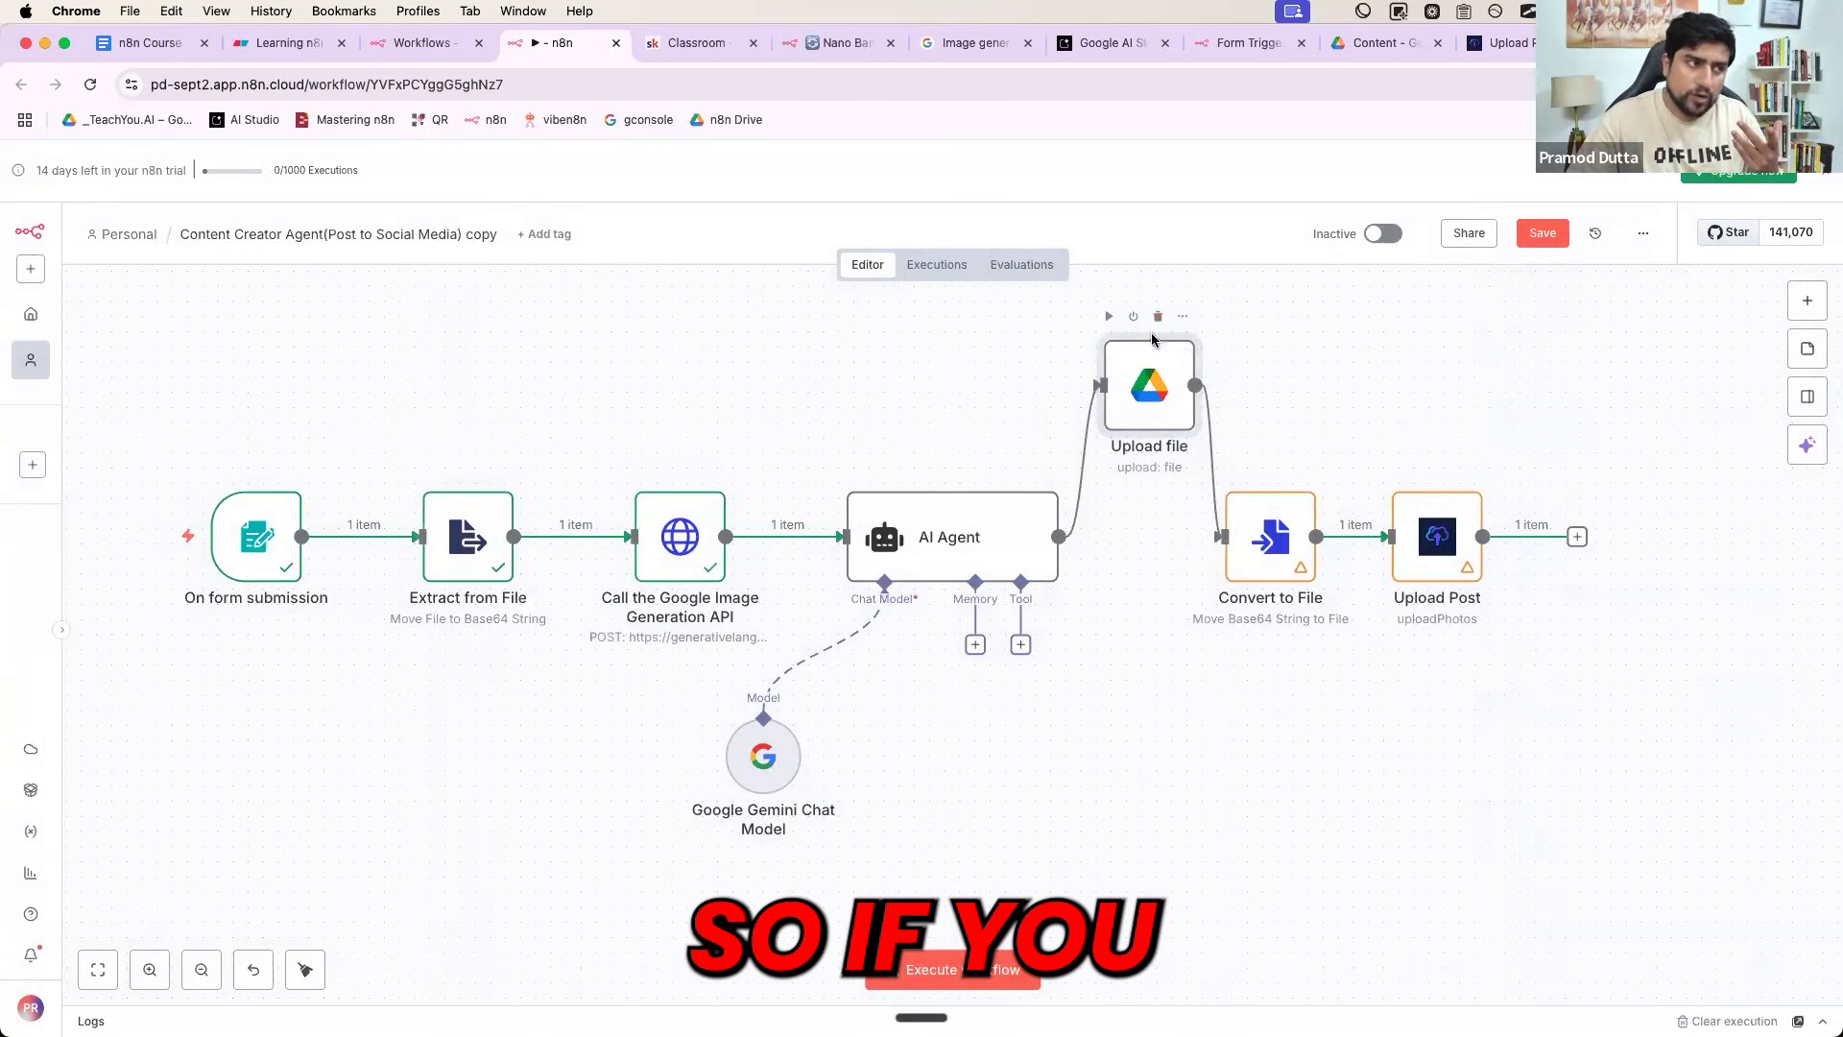
- Deactivate the Upload file node and connect AI Agent directly to Convert to File
right_click(1150, 396)
click(1181, 485)
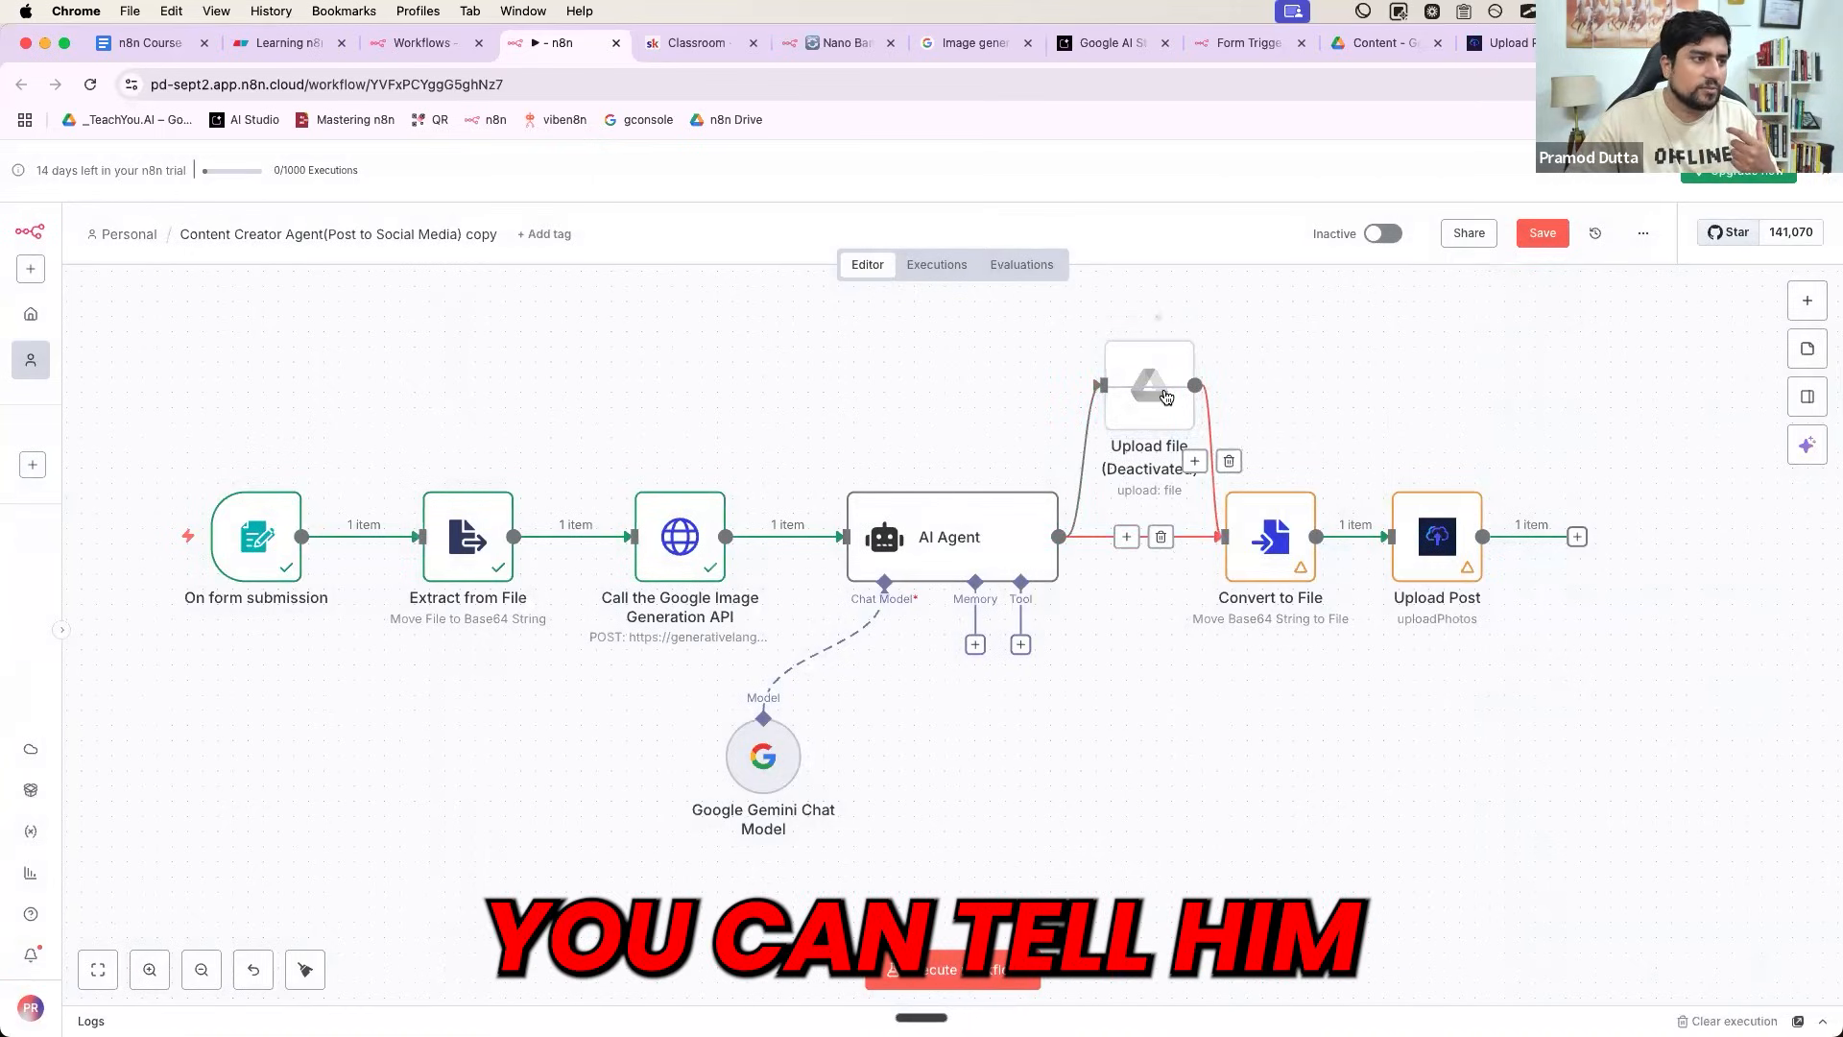
- Raise Upload file, bring Convert to File and Upload Post closer to AI Agent, and reposition AI Agent and Google Gemini Chat Model
drag(1167, 404, 1167, 343)
drag(1246, 518, 1186, 519)
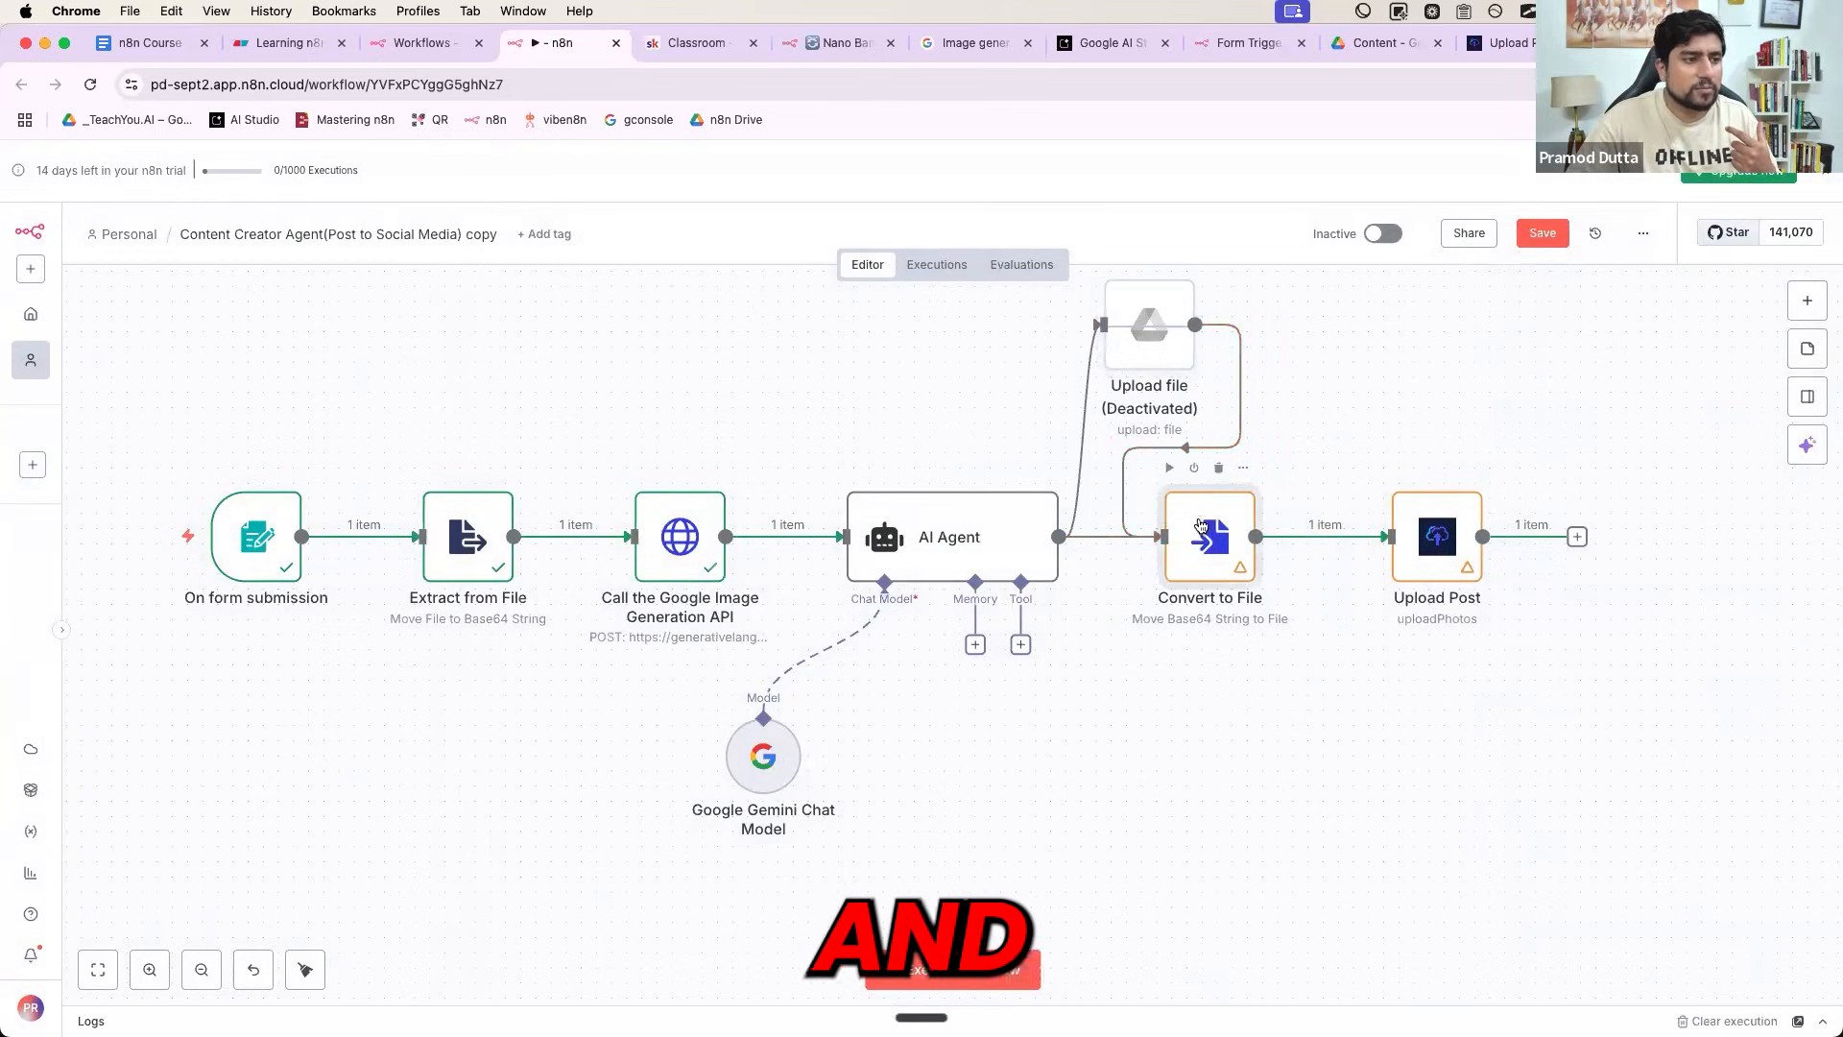
drag(1418, 543, 1358, 543)
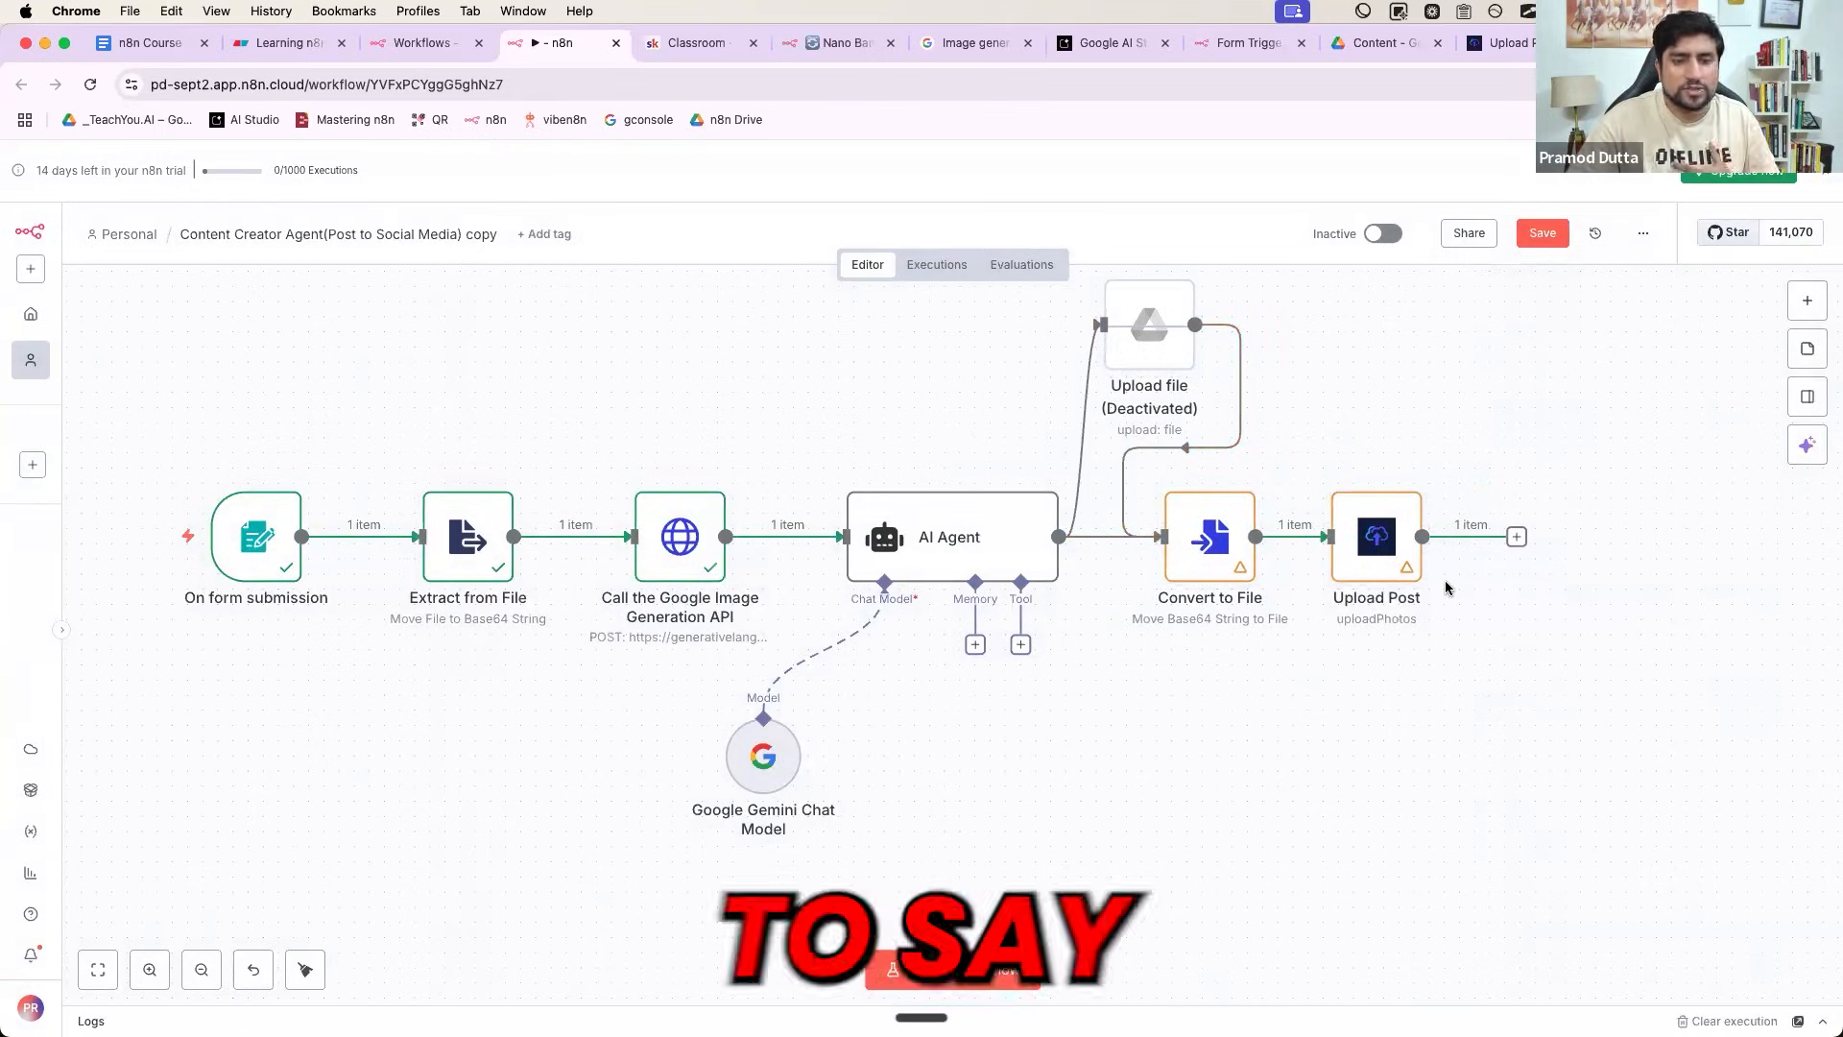
drag(960, 557, 914, 451)
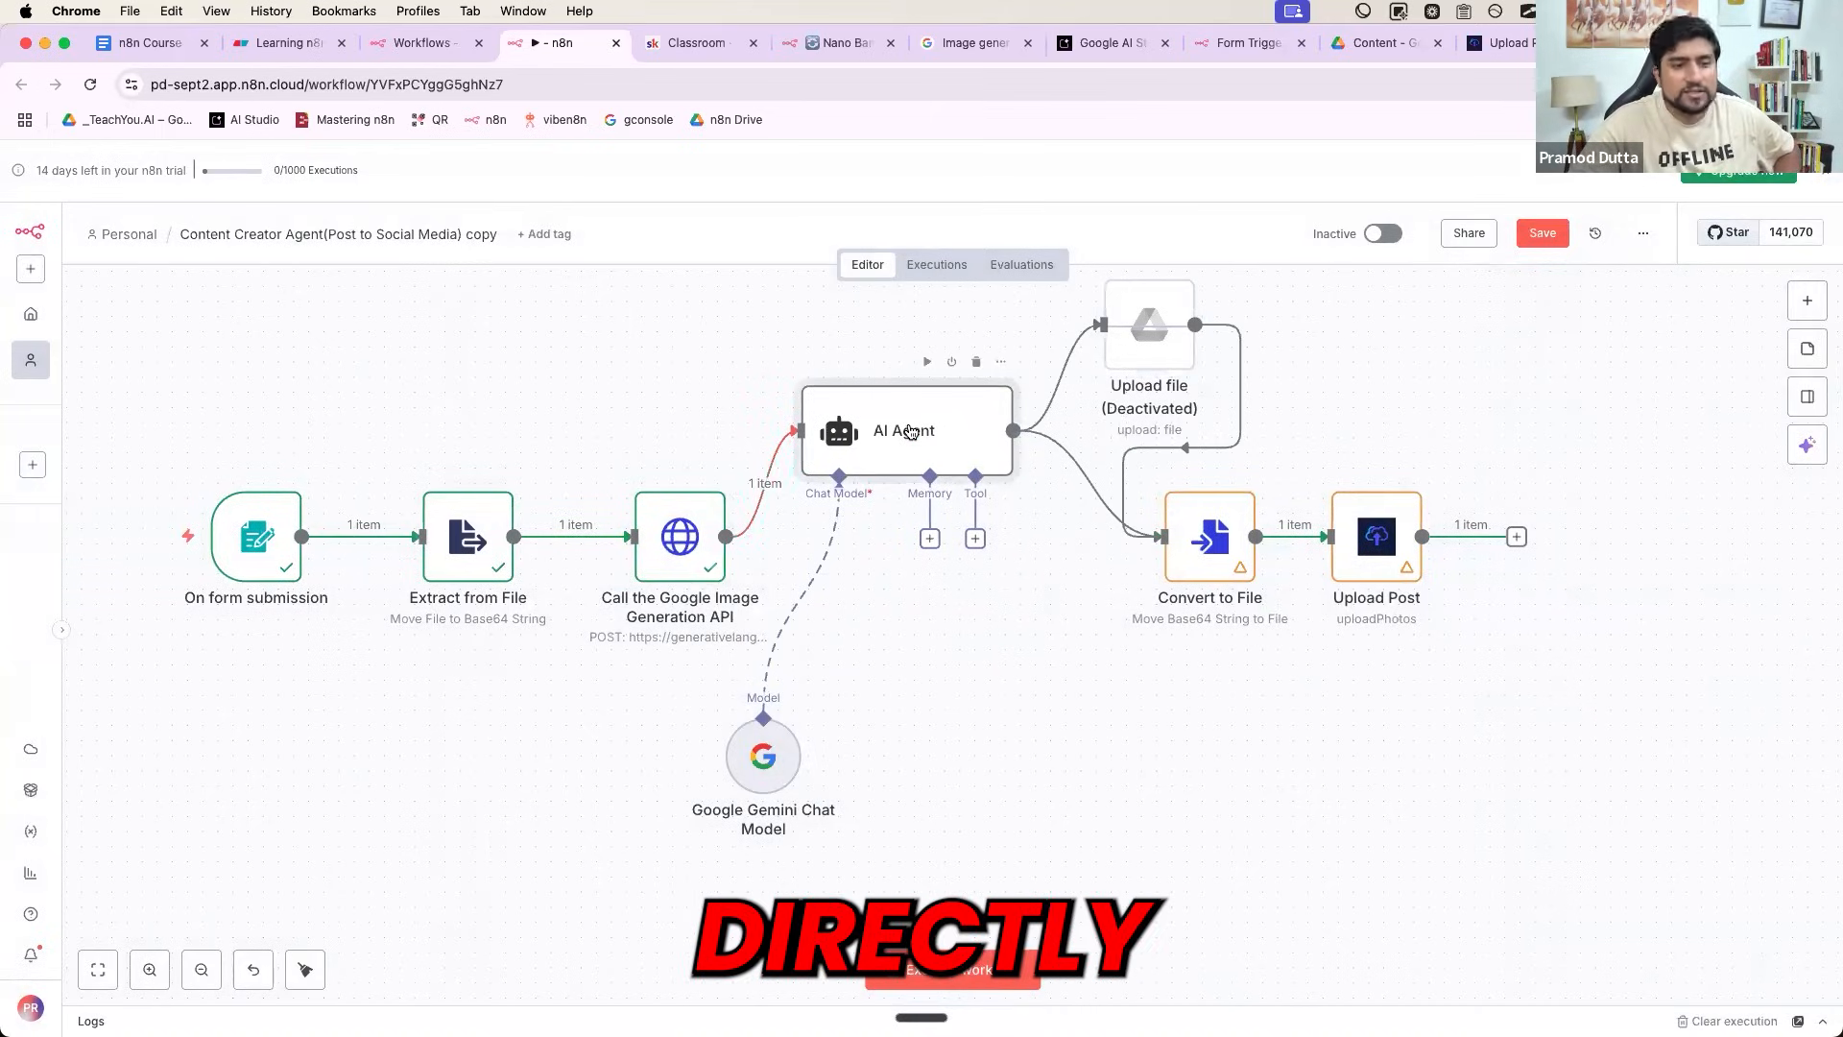
drag(767, 757, 828, 741)
drag(898, 446, 900, 507)
- Check the Upload Post node, execute the workflow, and choose 20220911_224442.jpg as the form's Product Image
double_click(1388, 534)
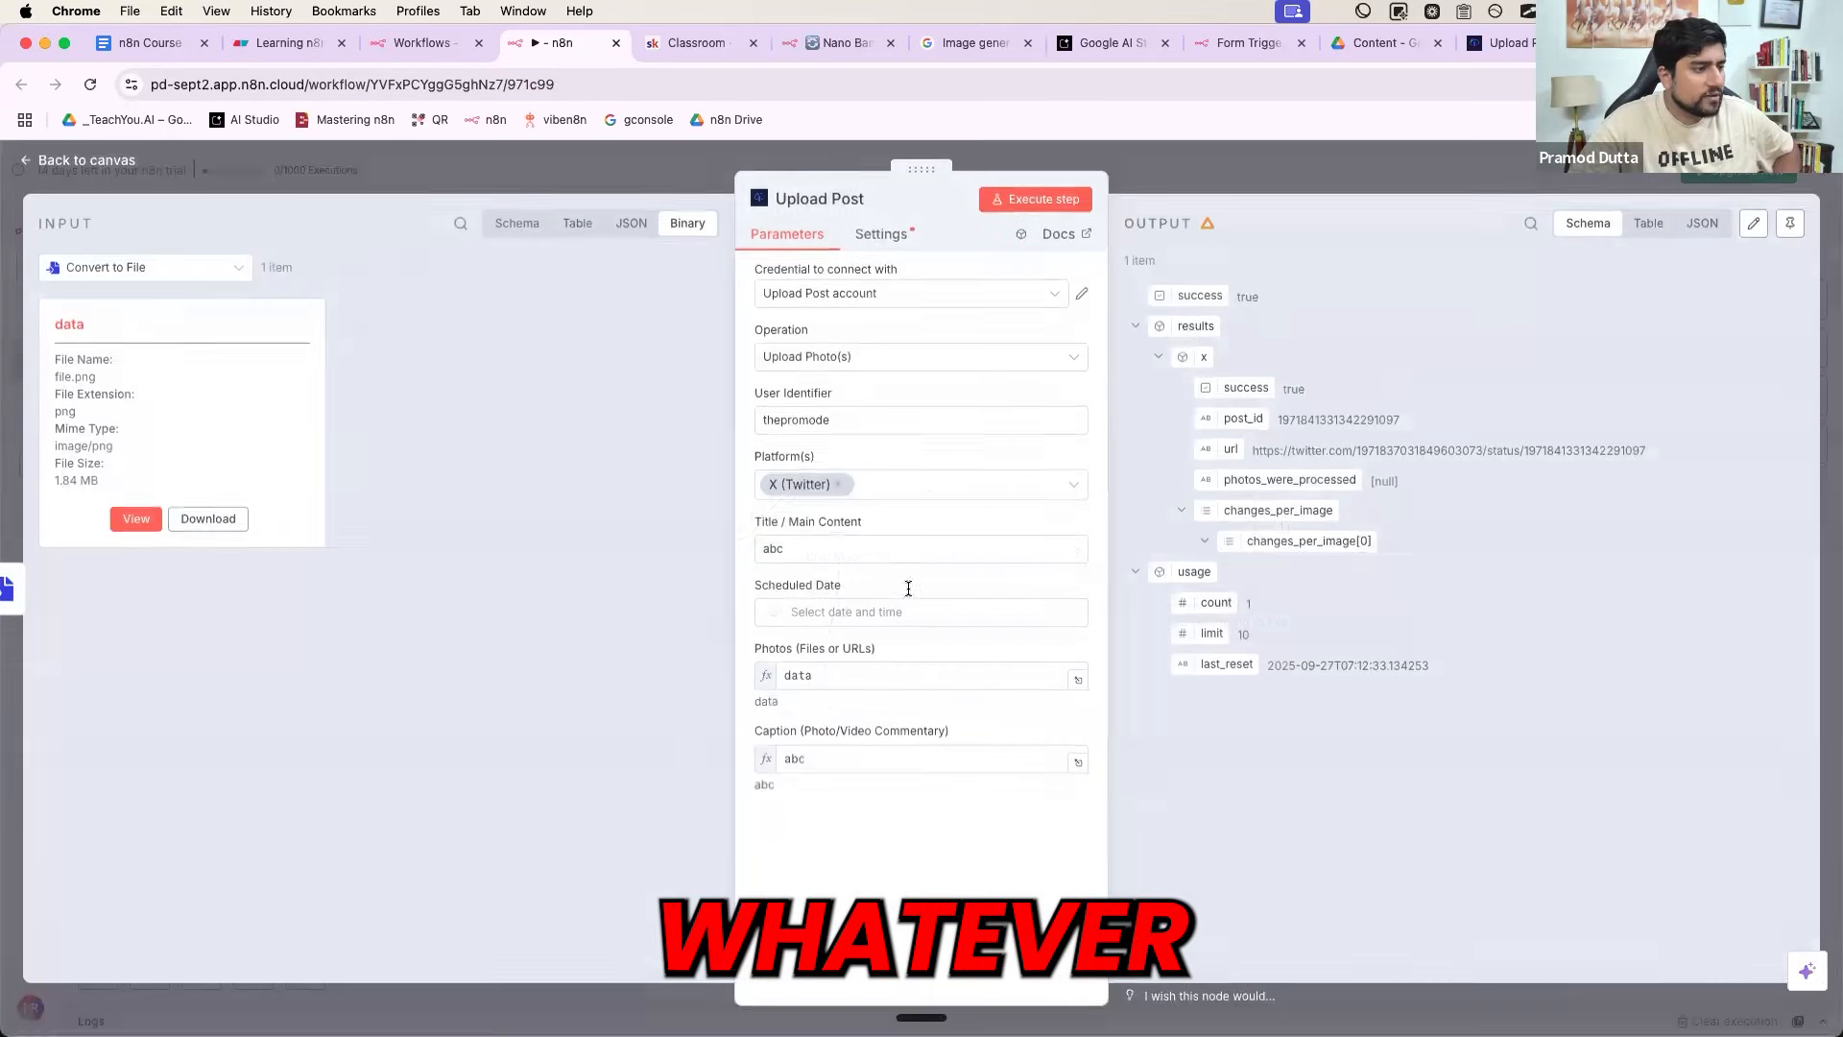
click(144, 268)
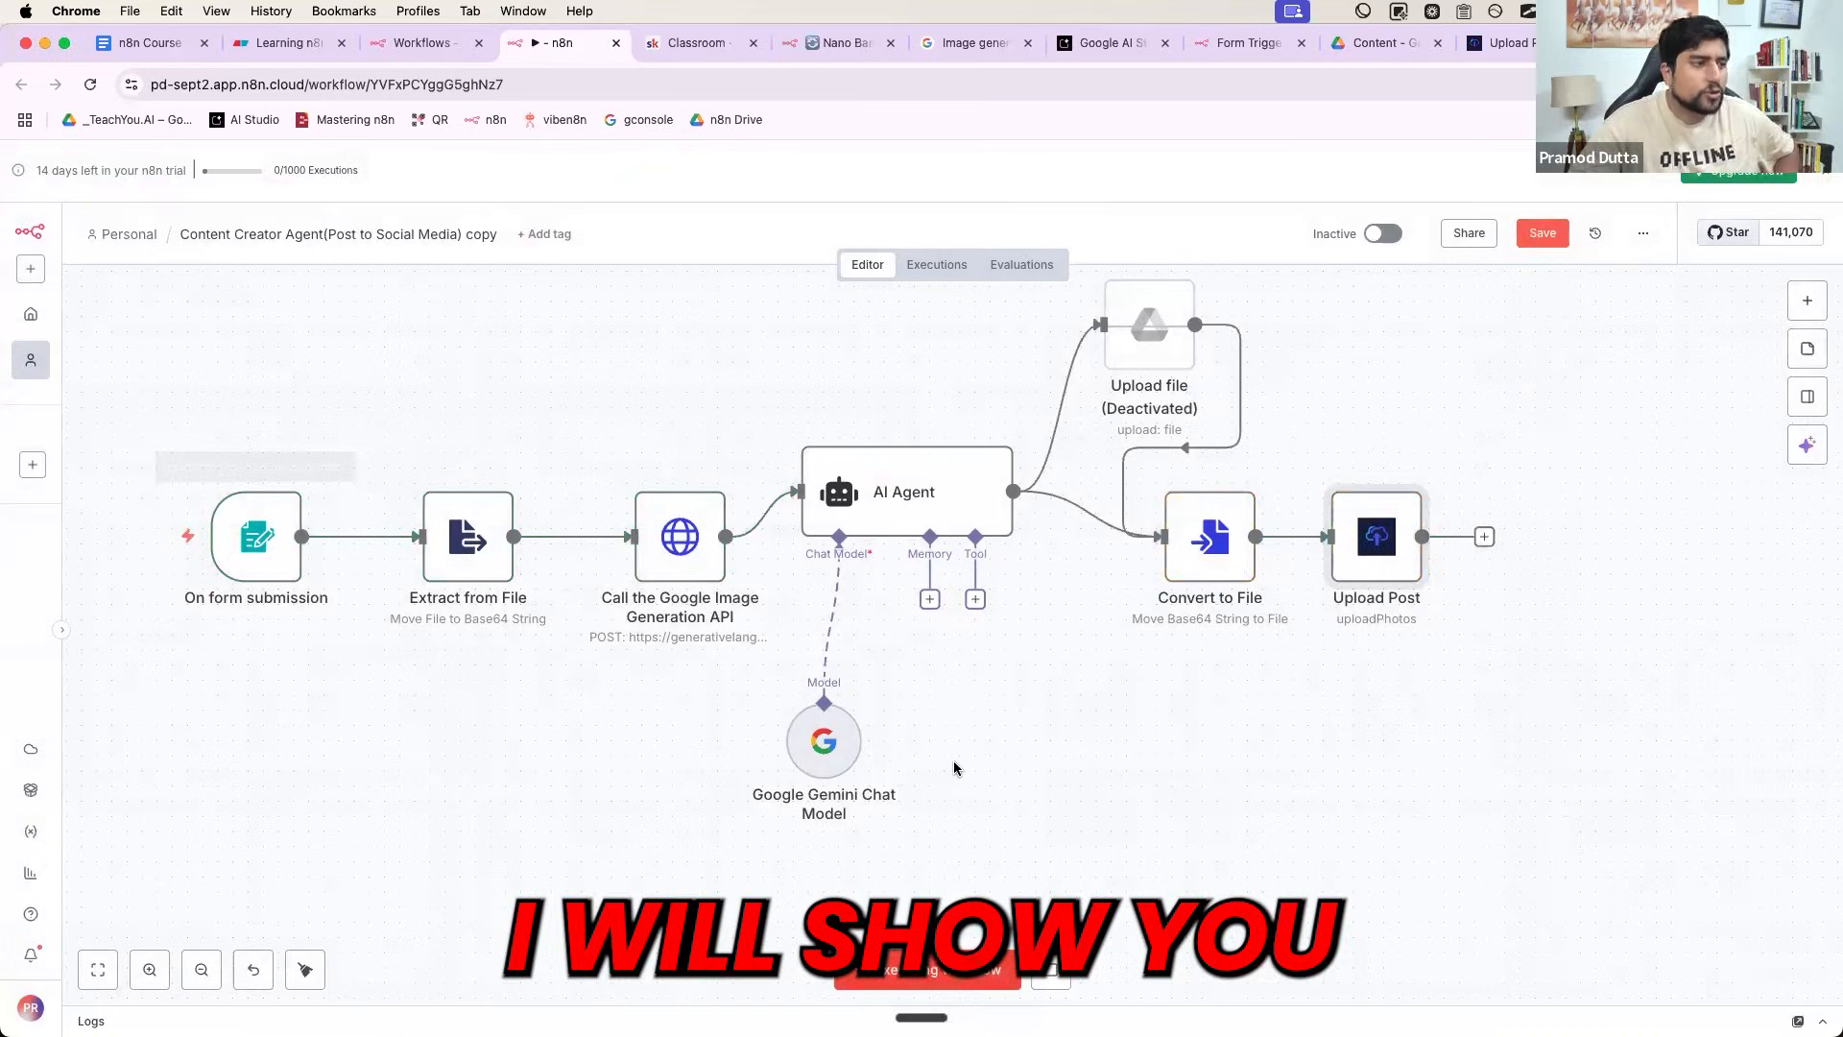
click(927, 969)
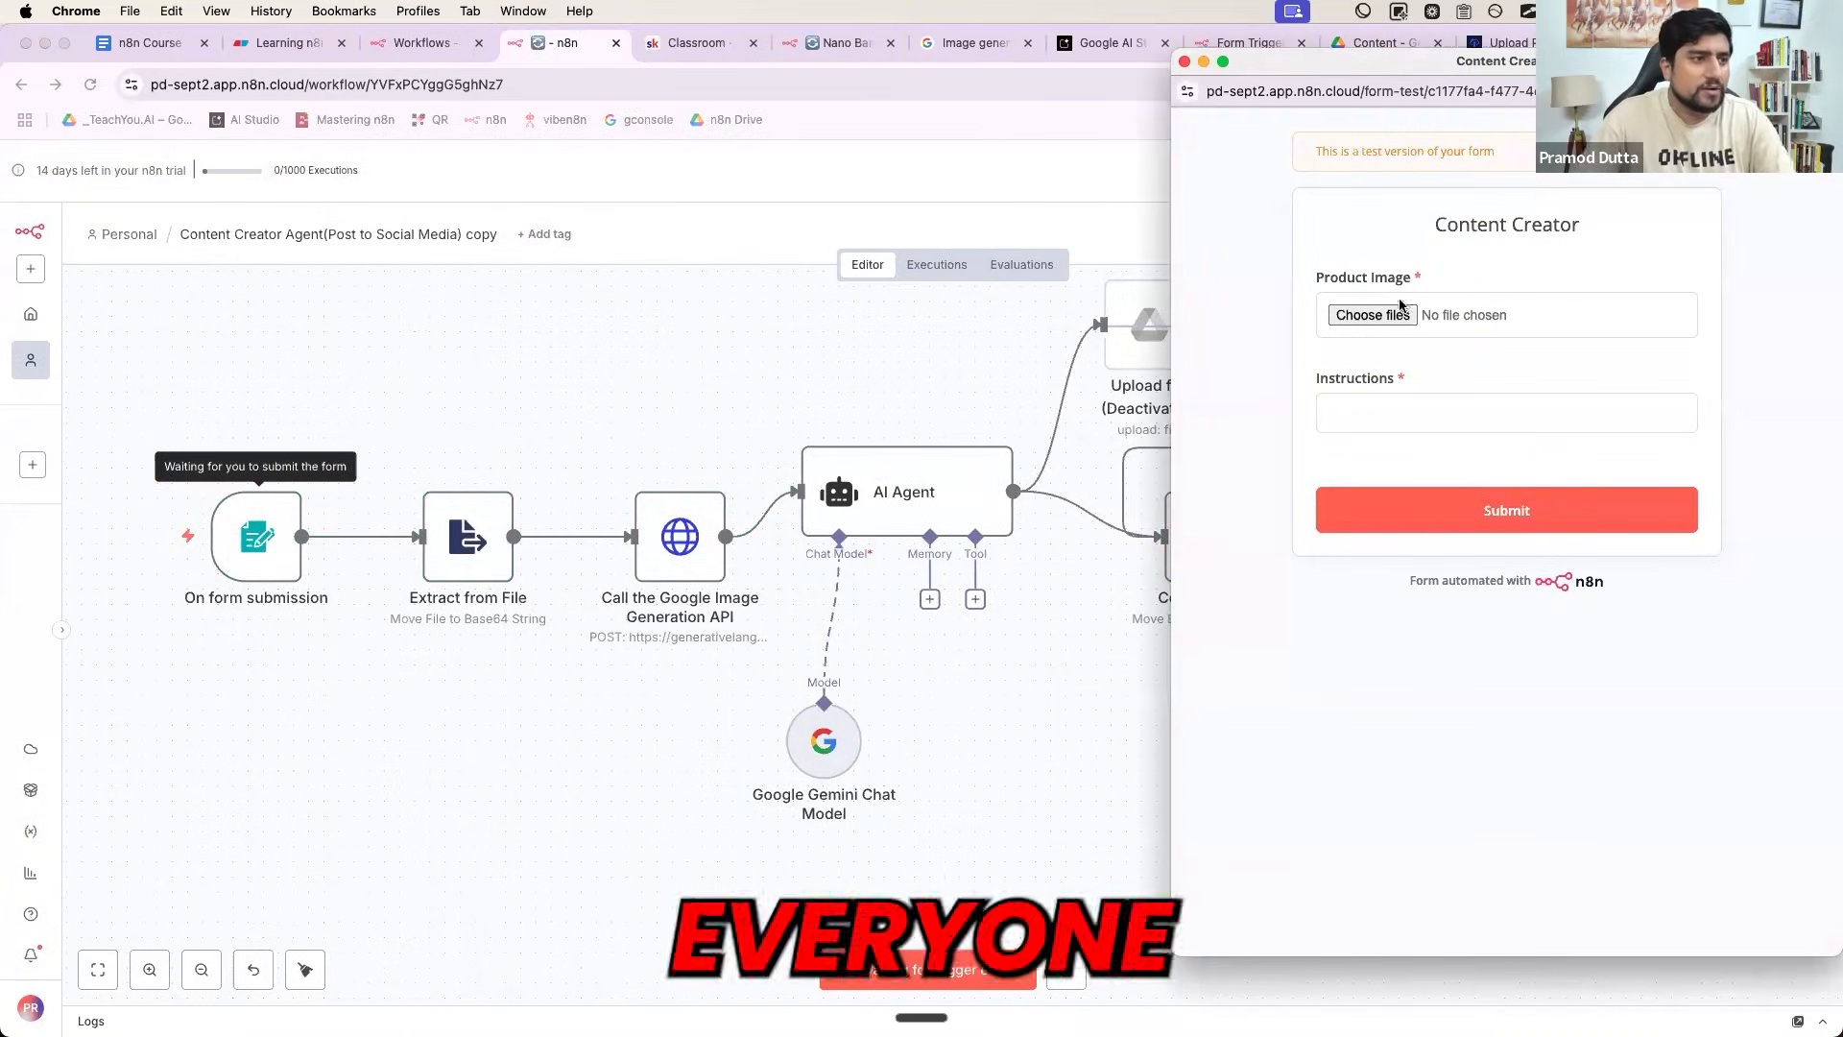
click(1373, 315)
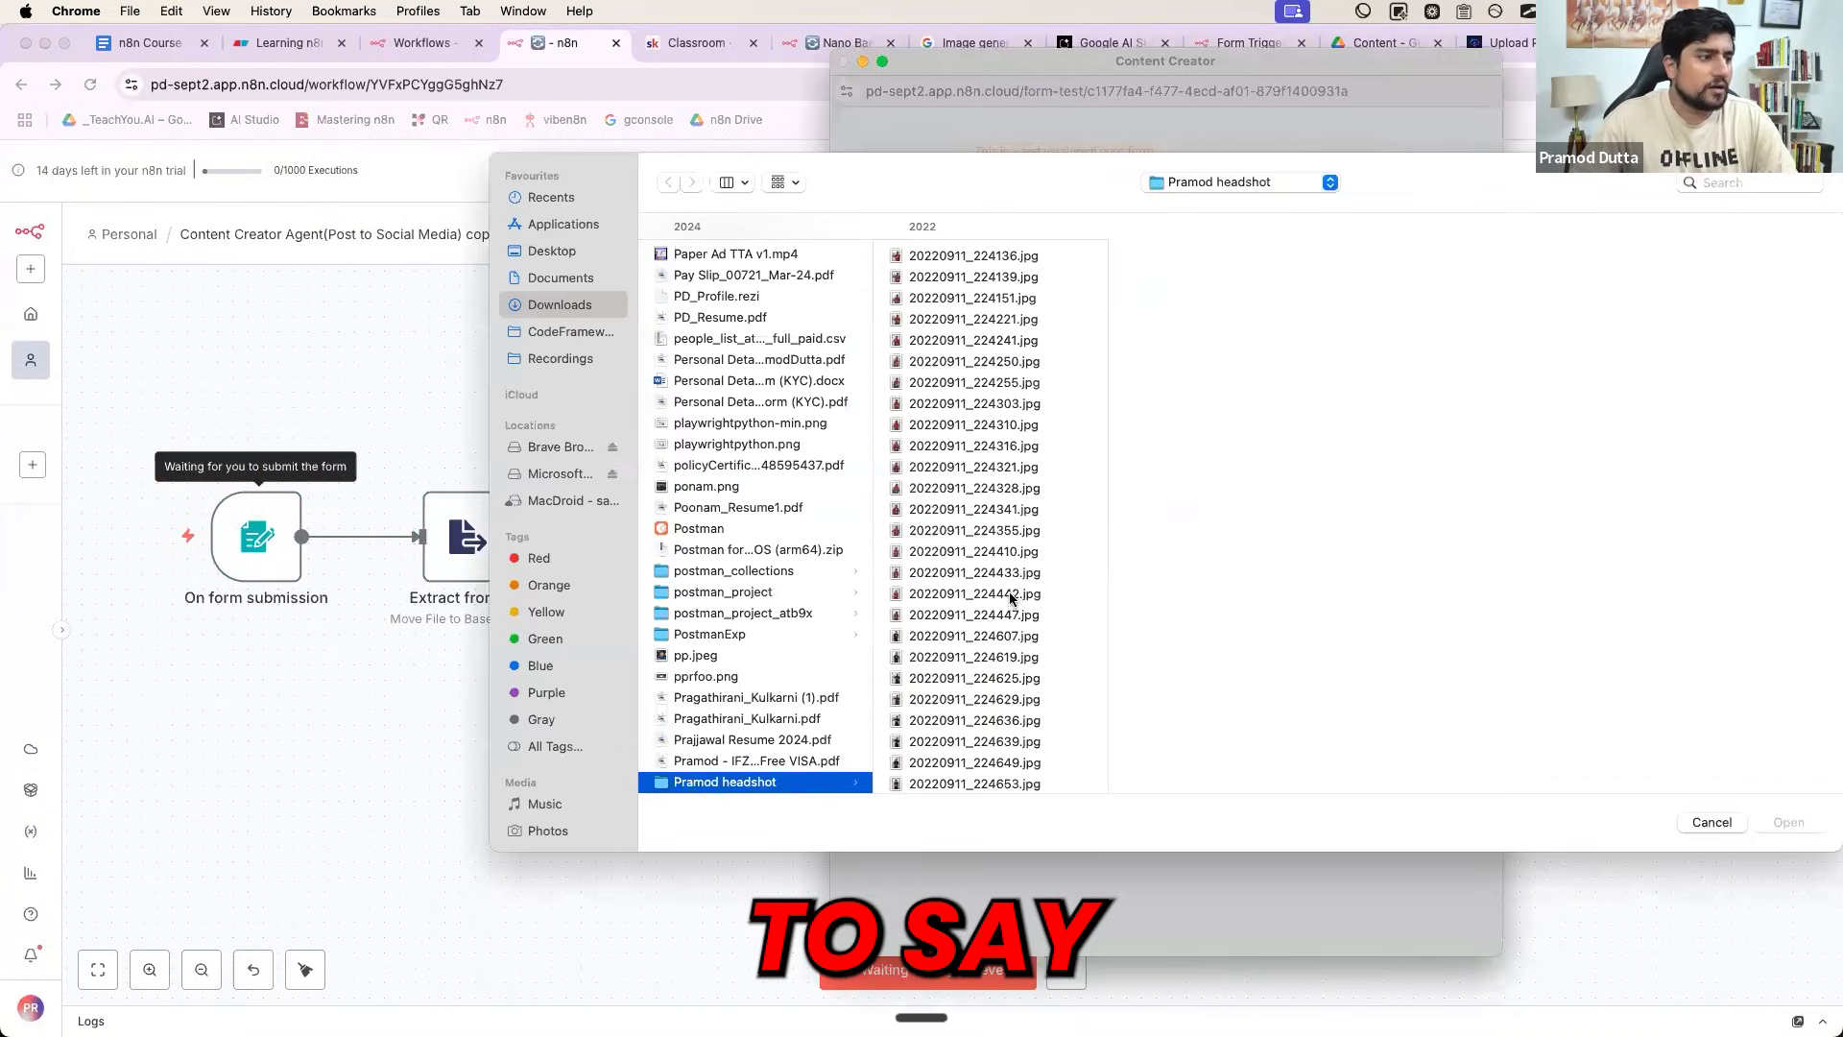
click(1010, 595)
click(1788, 822)
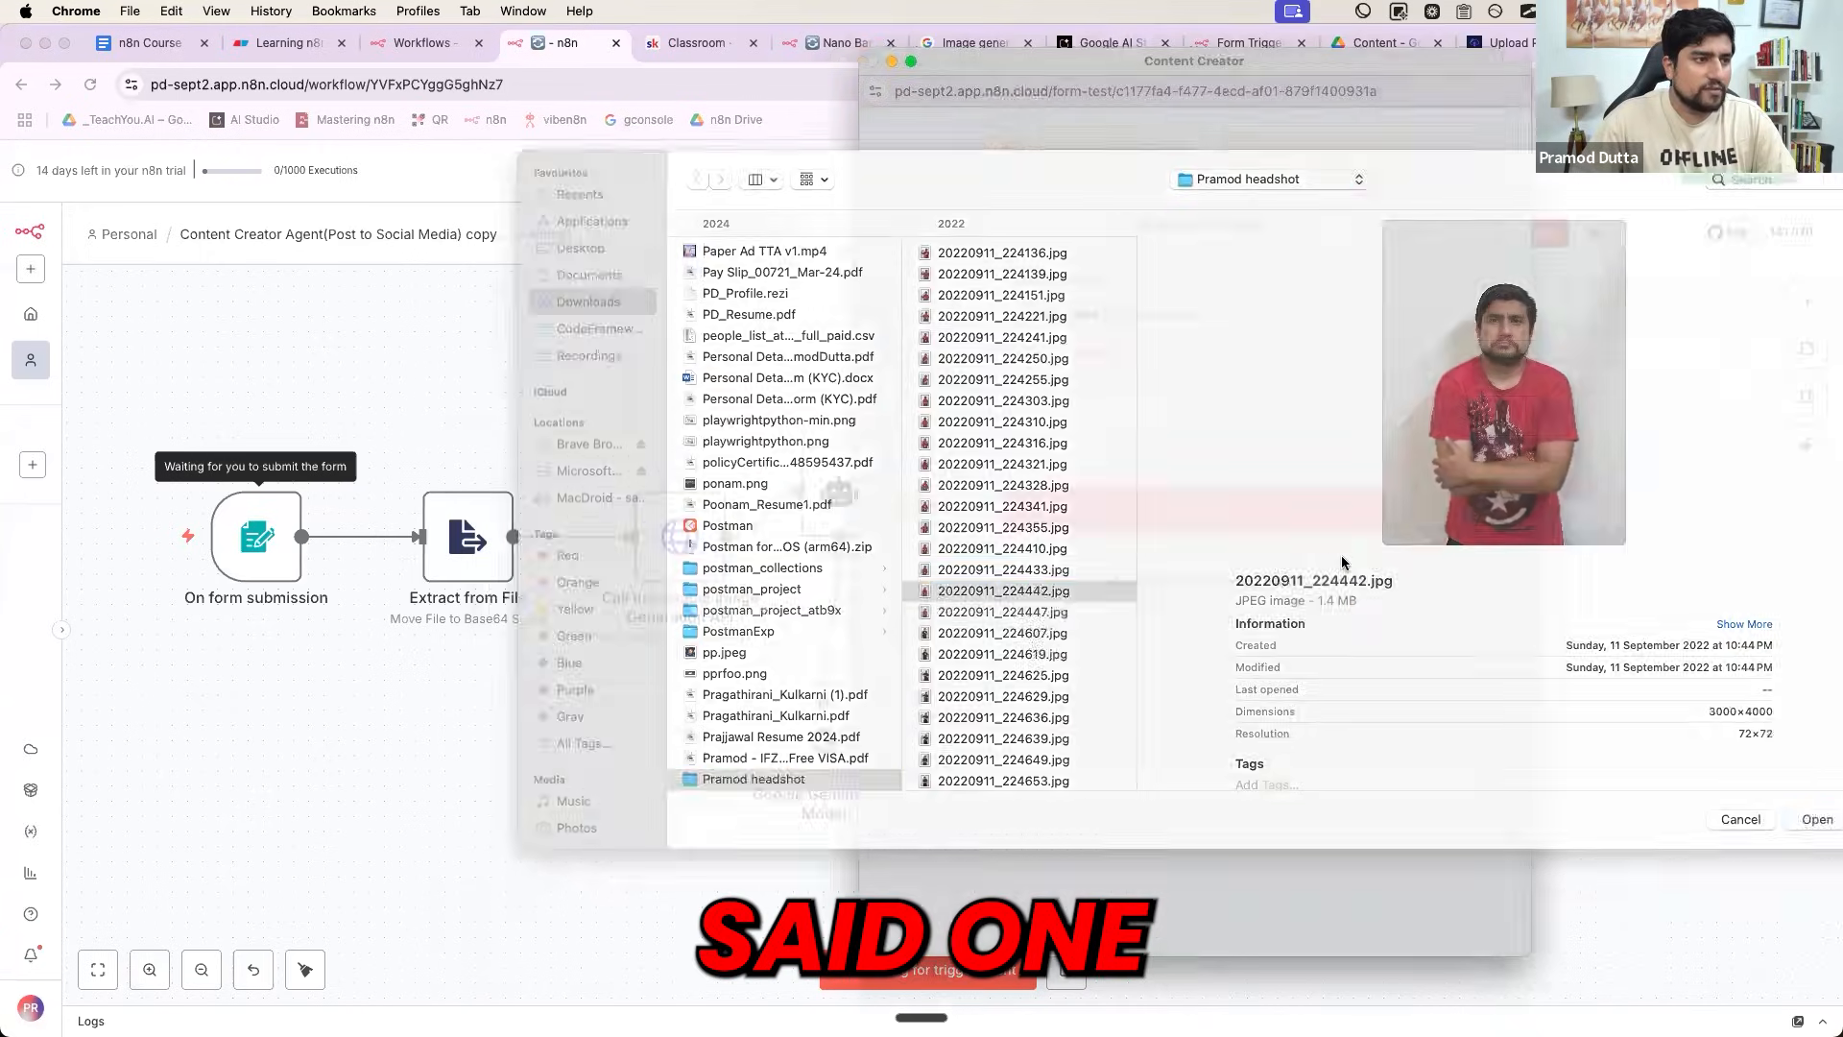
- Fill Instructions with the webinar poster prompt from the clipboard history and remove its trailing date and time
click(1346, 416)
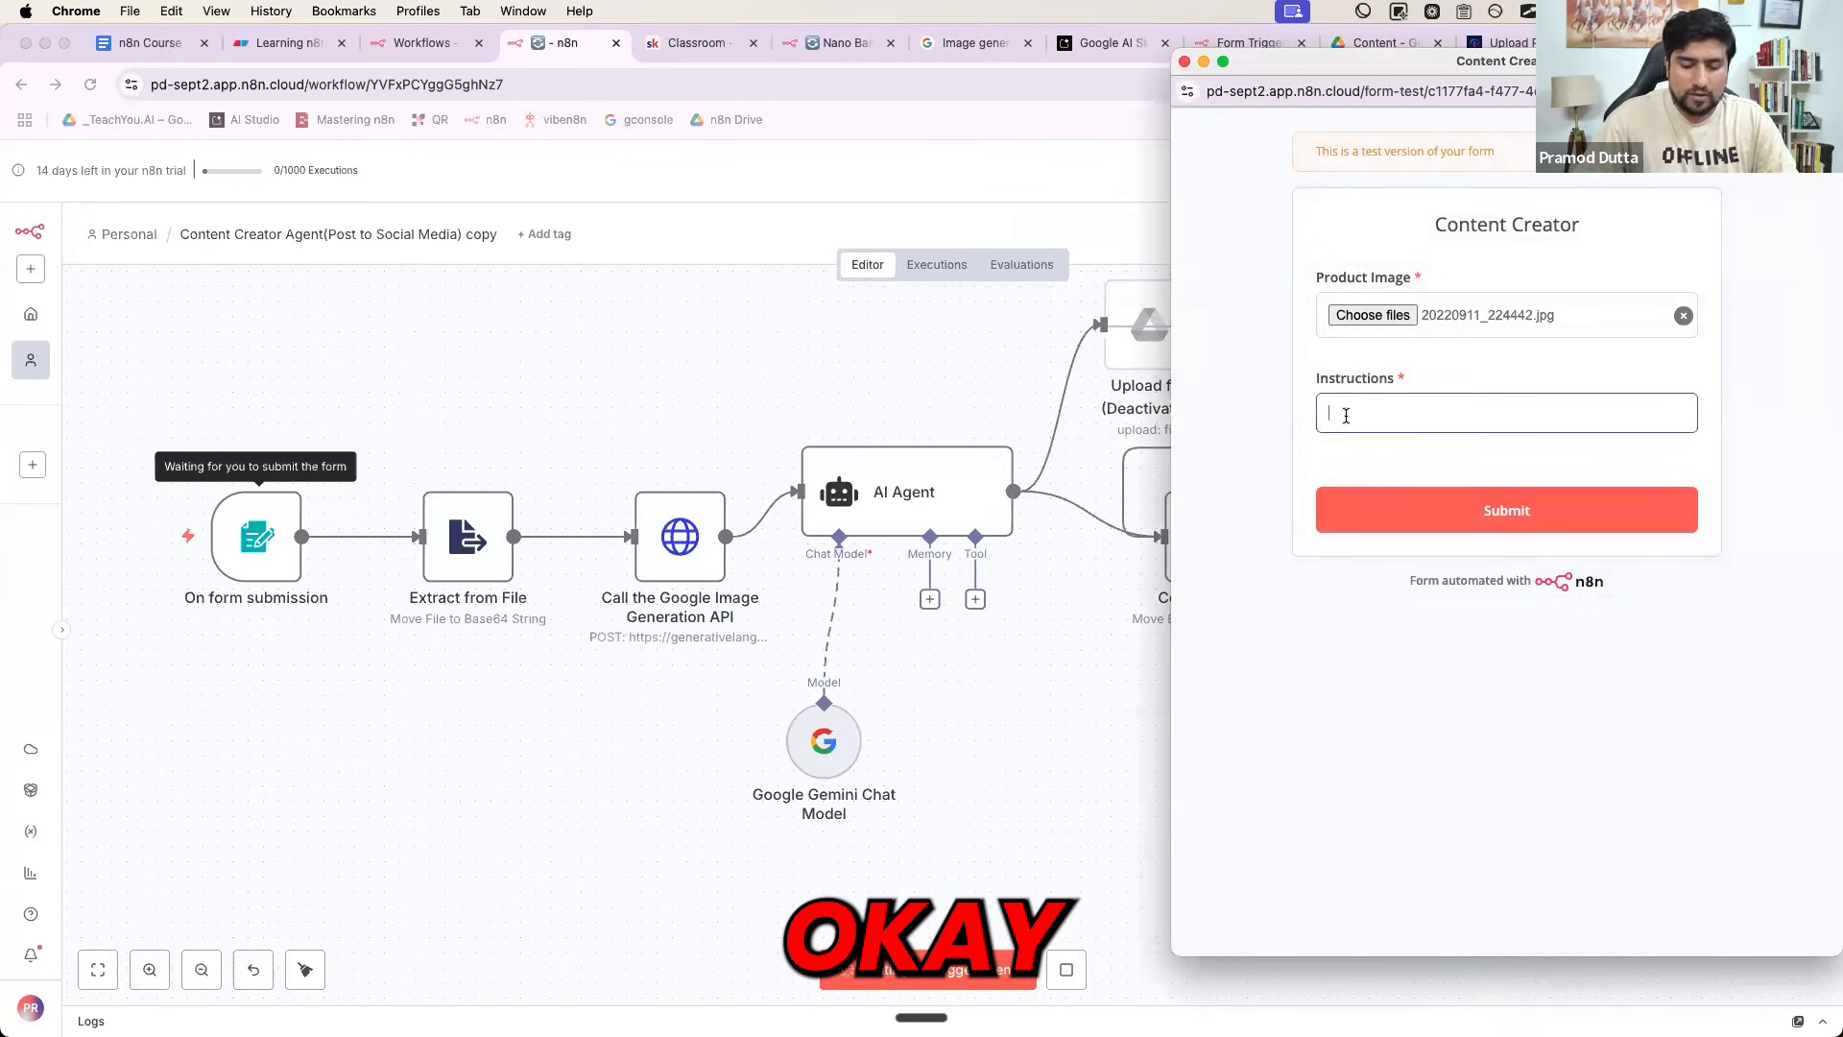
key(super+shift+v)
mouse_move(1396, 449)
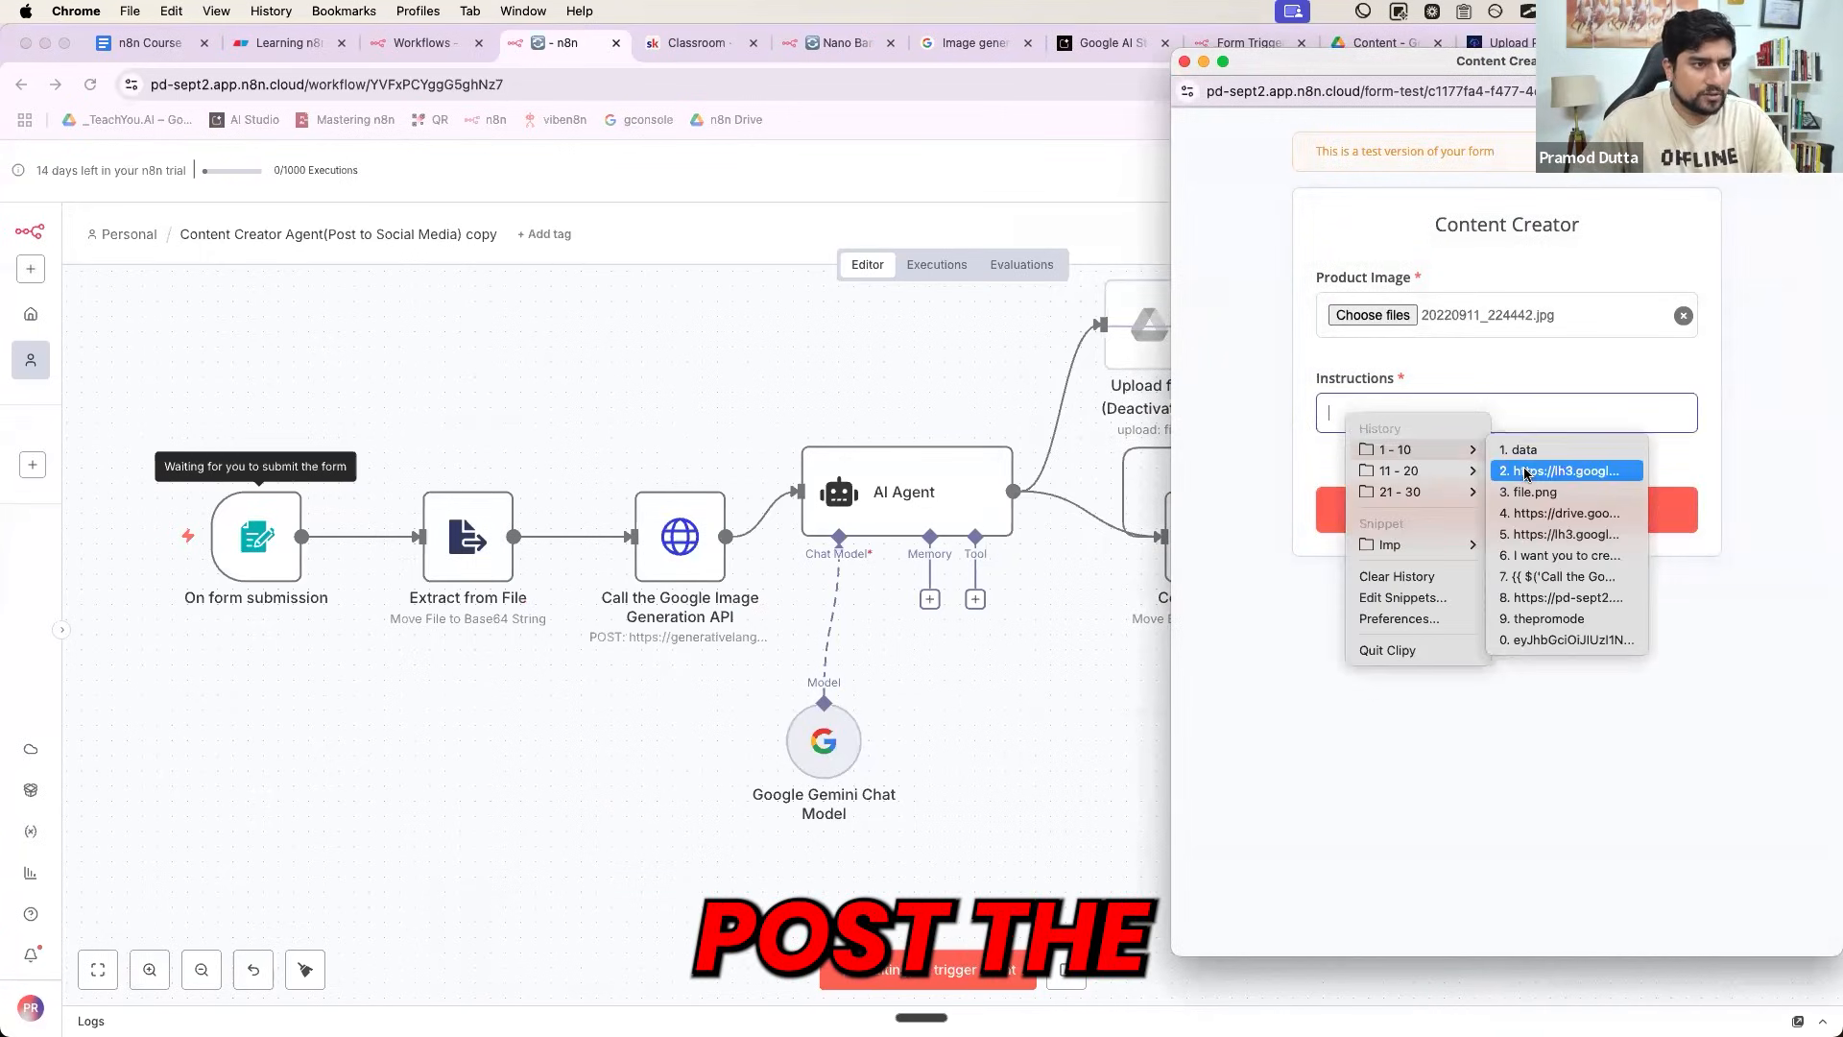
click(1535, 555)
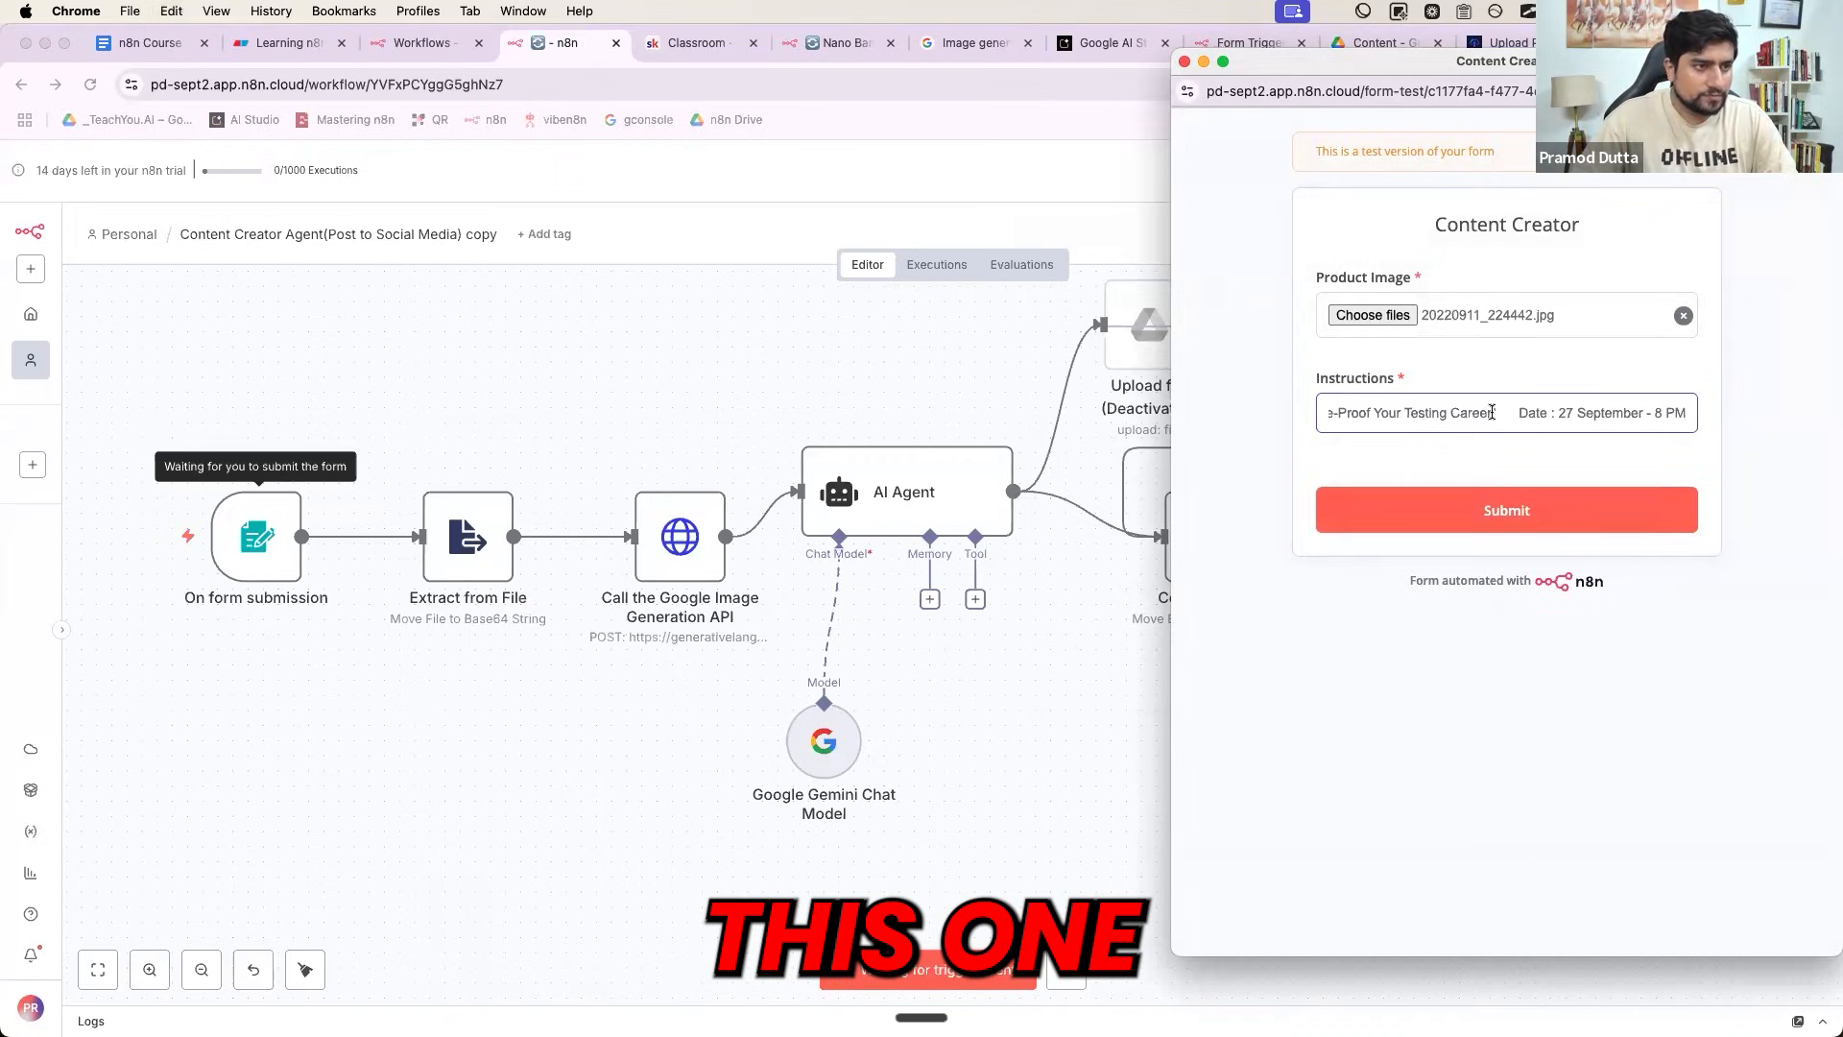
drag(1491, 411, 1750, 419)
key(BackSpace)
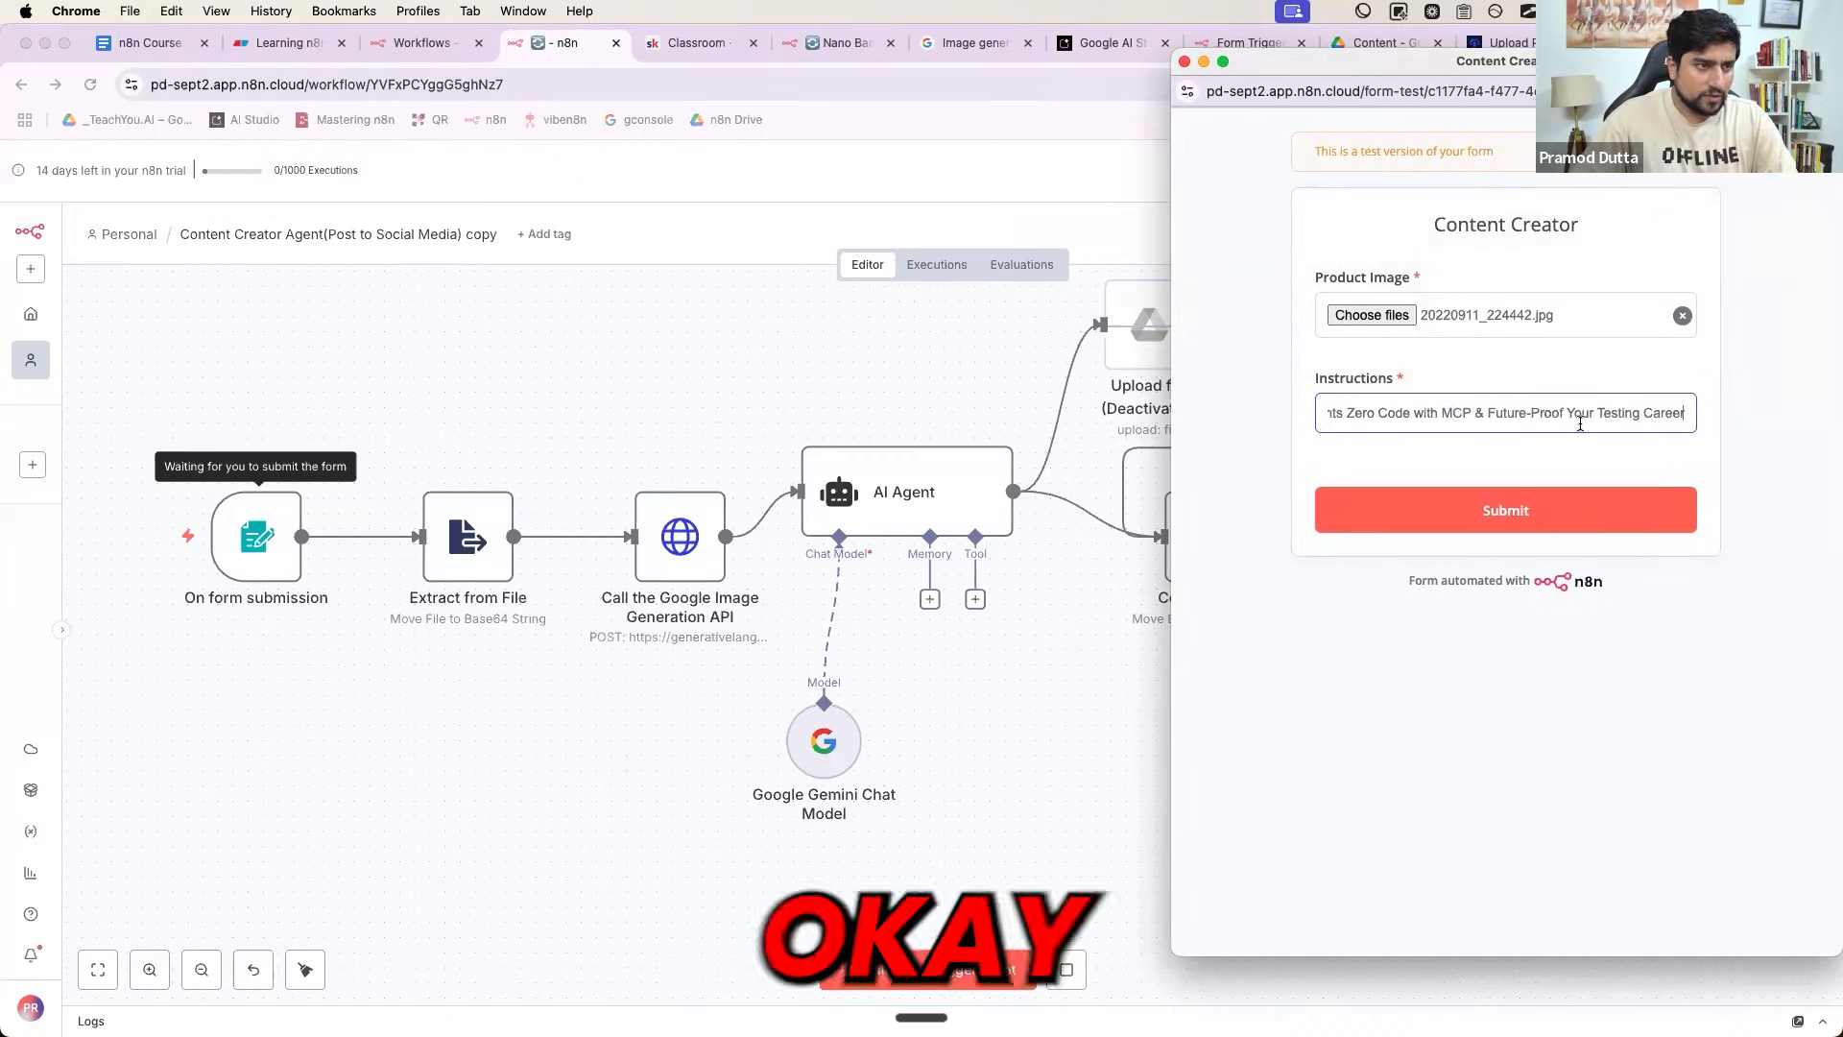
- Remove the opening quotation mark before "Build AI Automation Agents" in the Instructions text
key(super+Left)
scroll(1563, 417, right, 3)
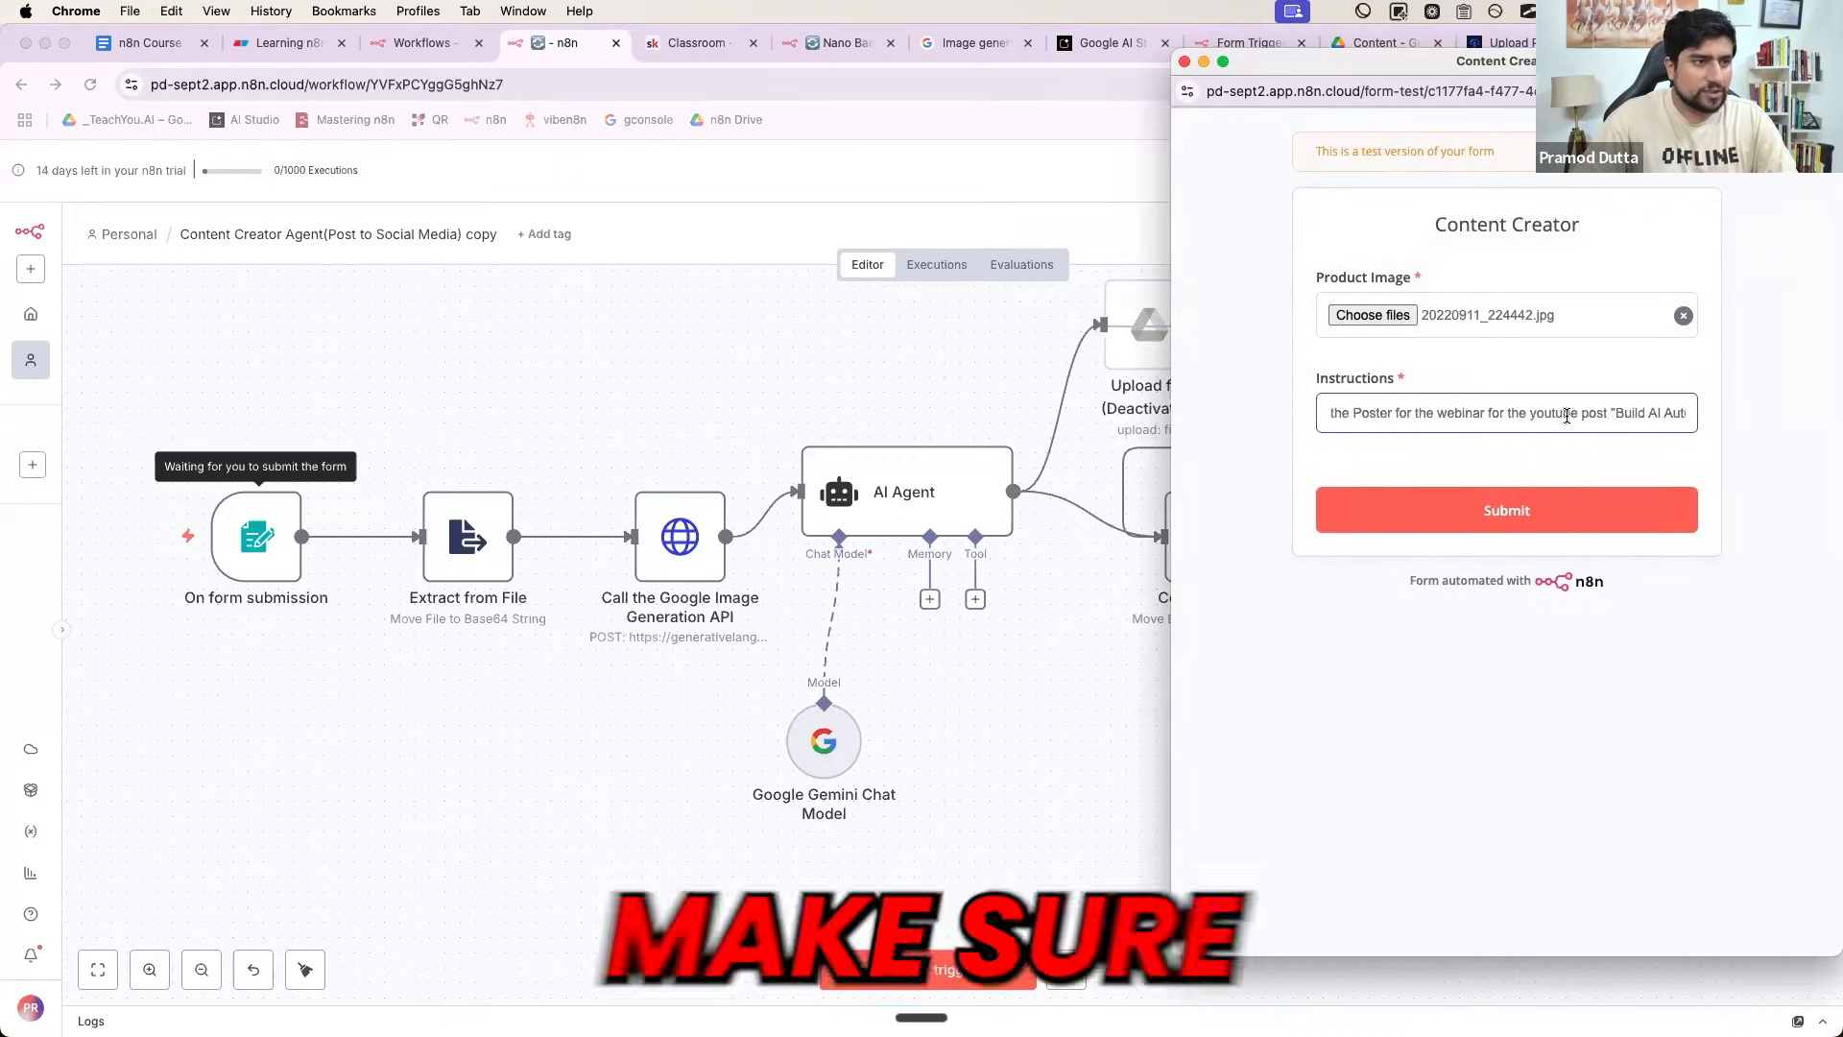
click(1424, 413)
key(BackSpace)
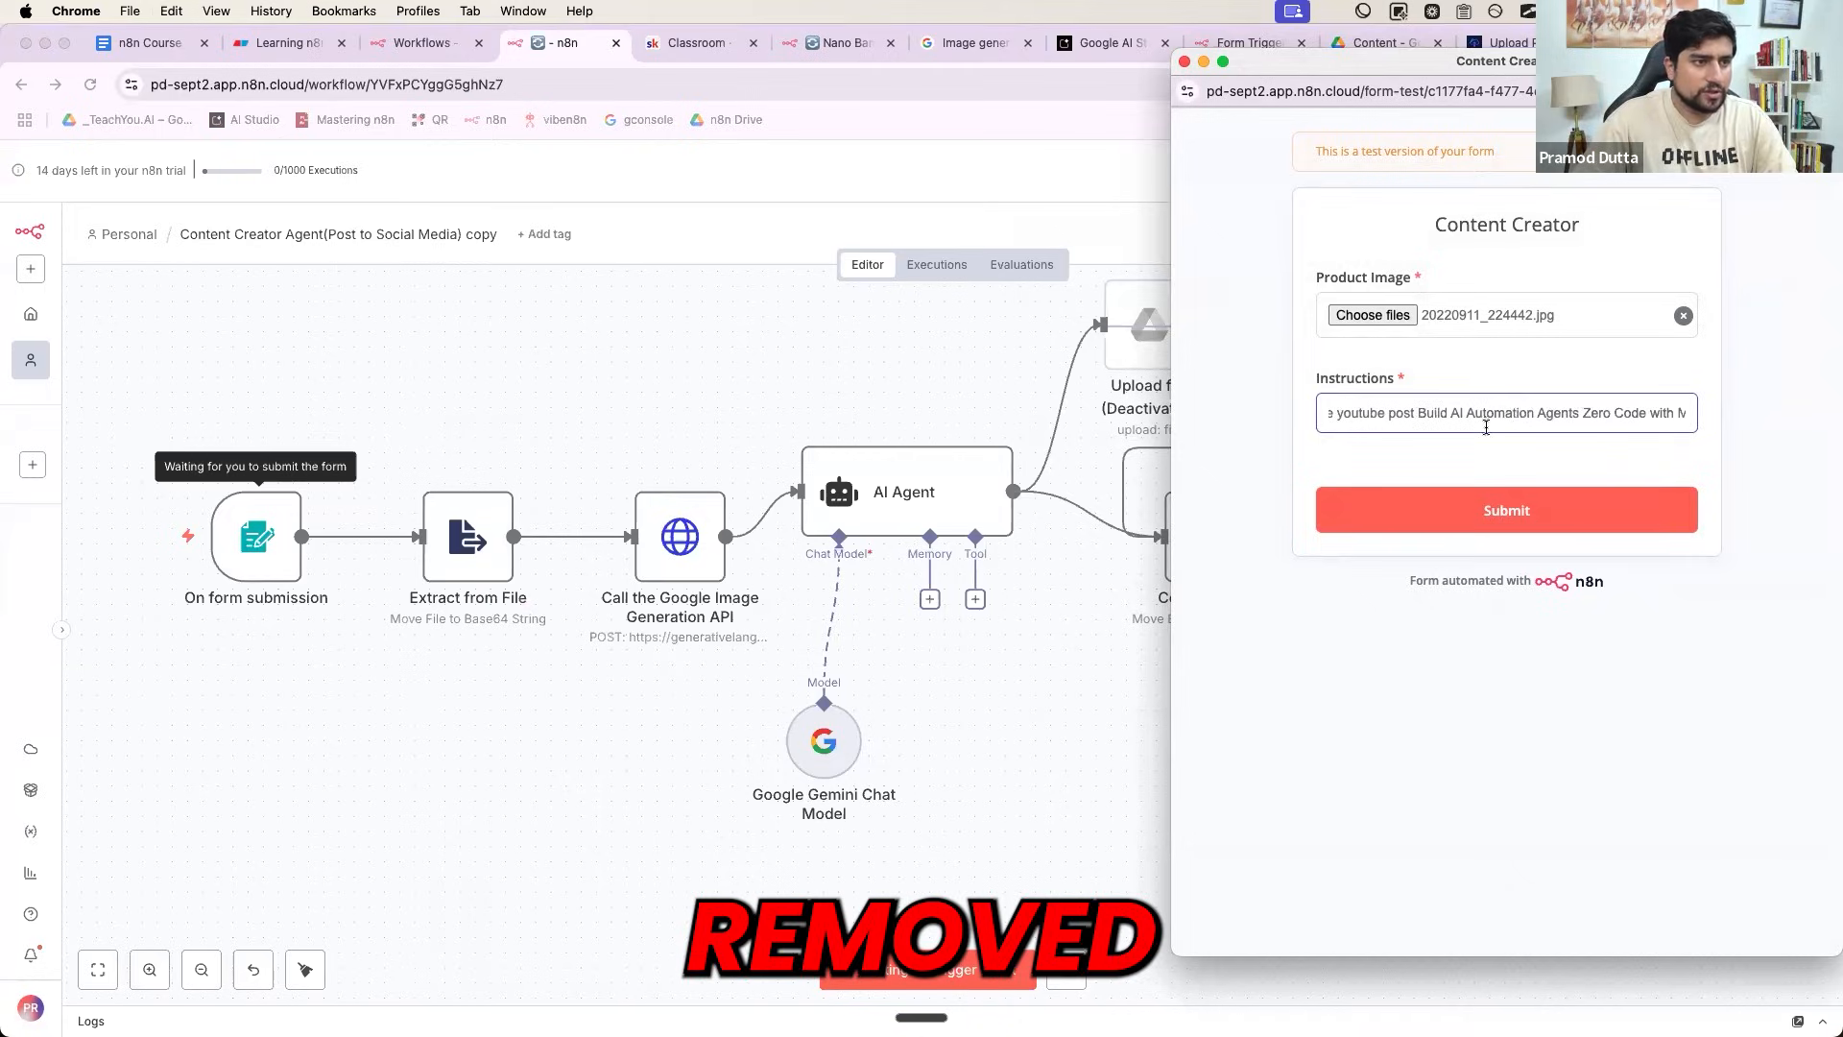
scroll(1572, 415, right, 3)
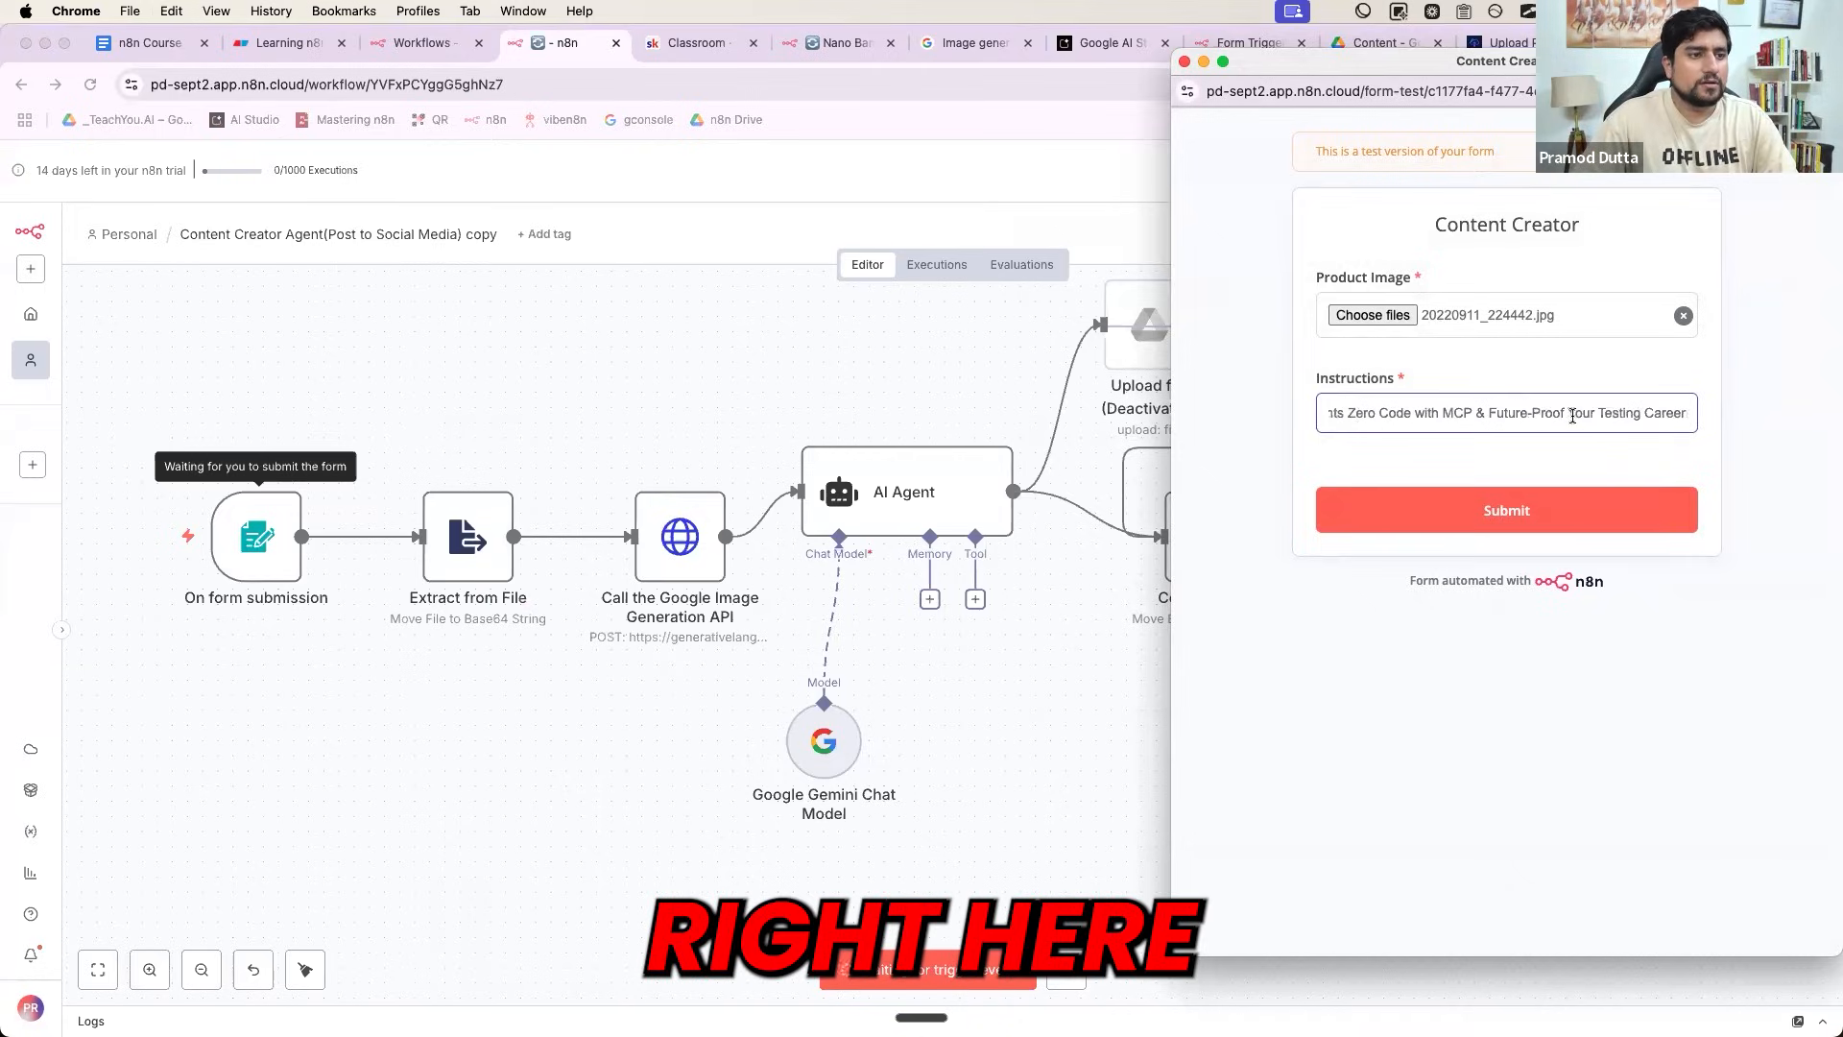
- Append ", 29 sept" to the Instructions text, submit the form, and close its window
text(, 29th)
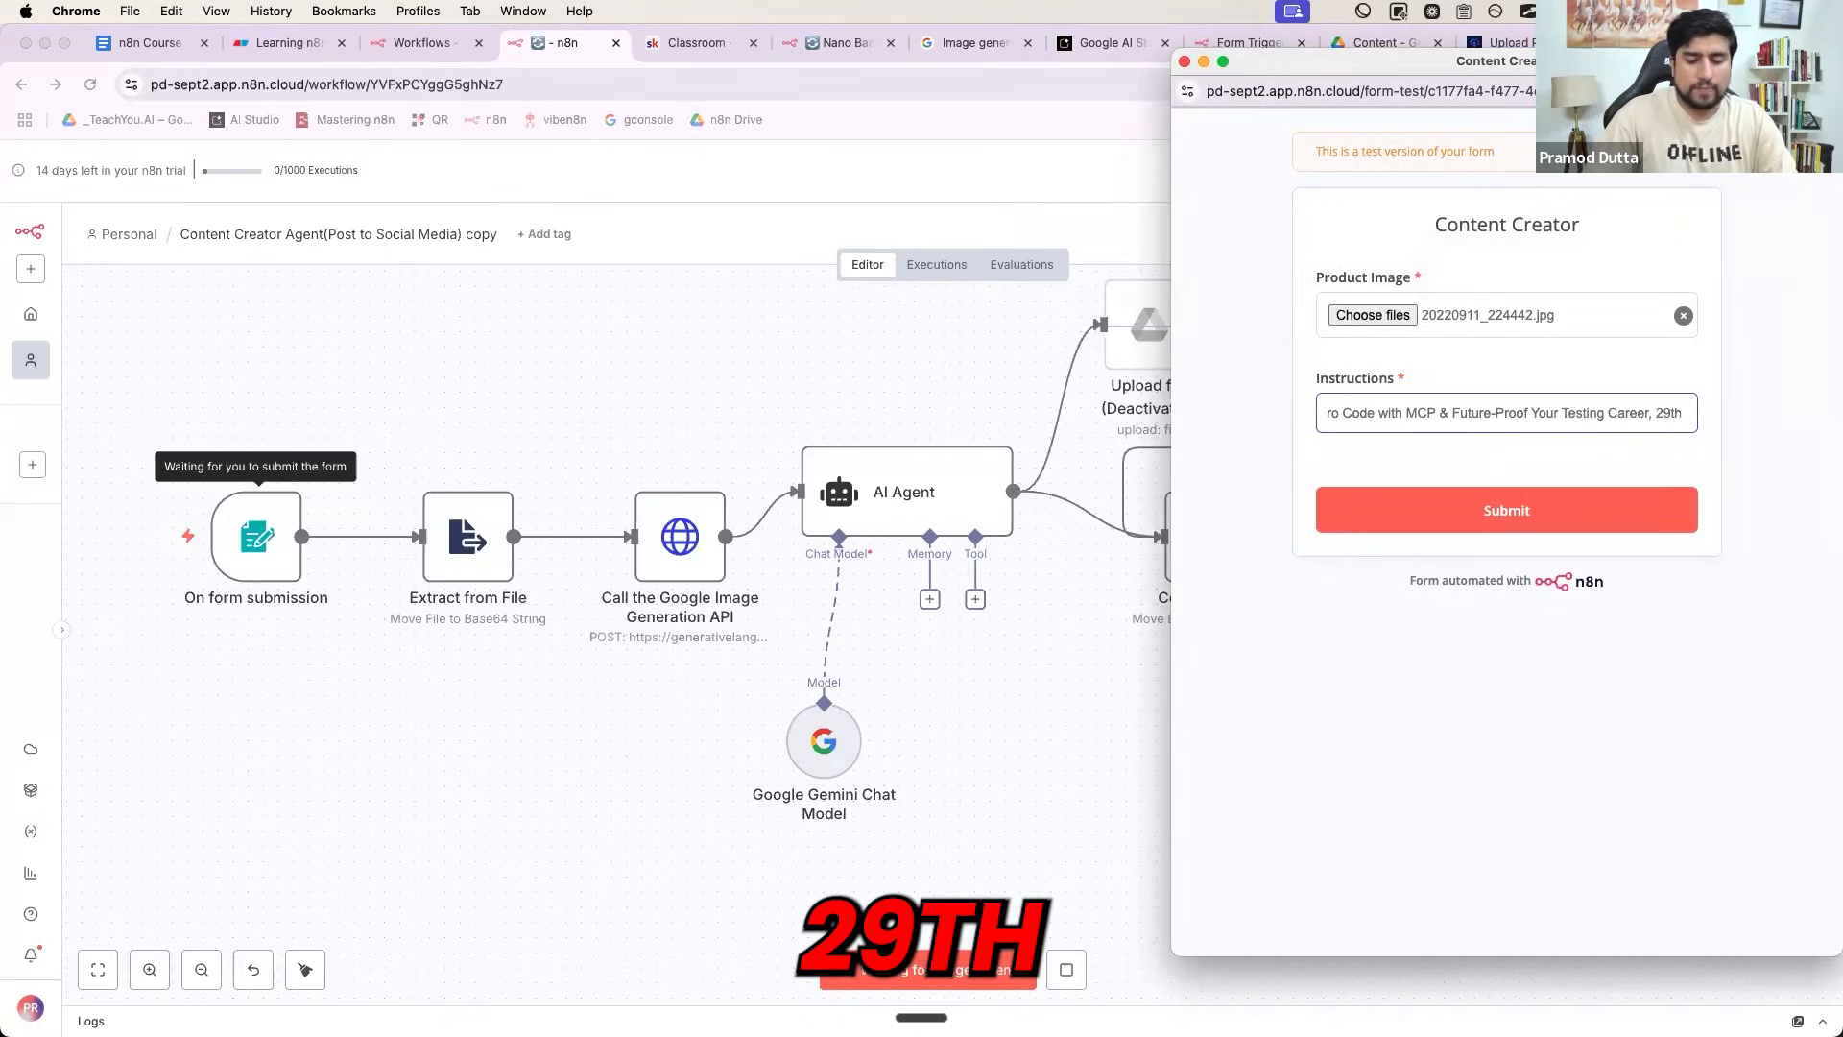
key(BackSpace)
key(BackSpace)
text(sep)
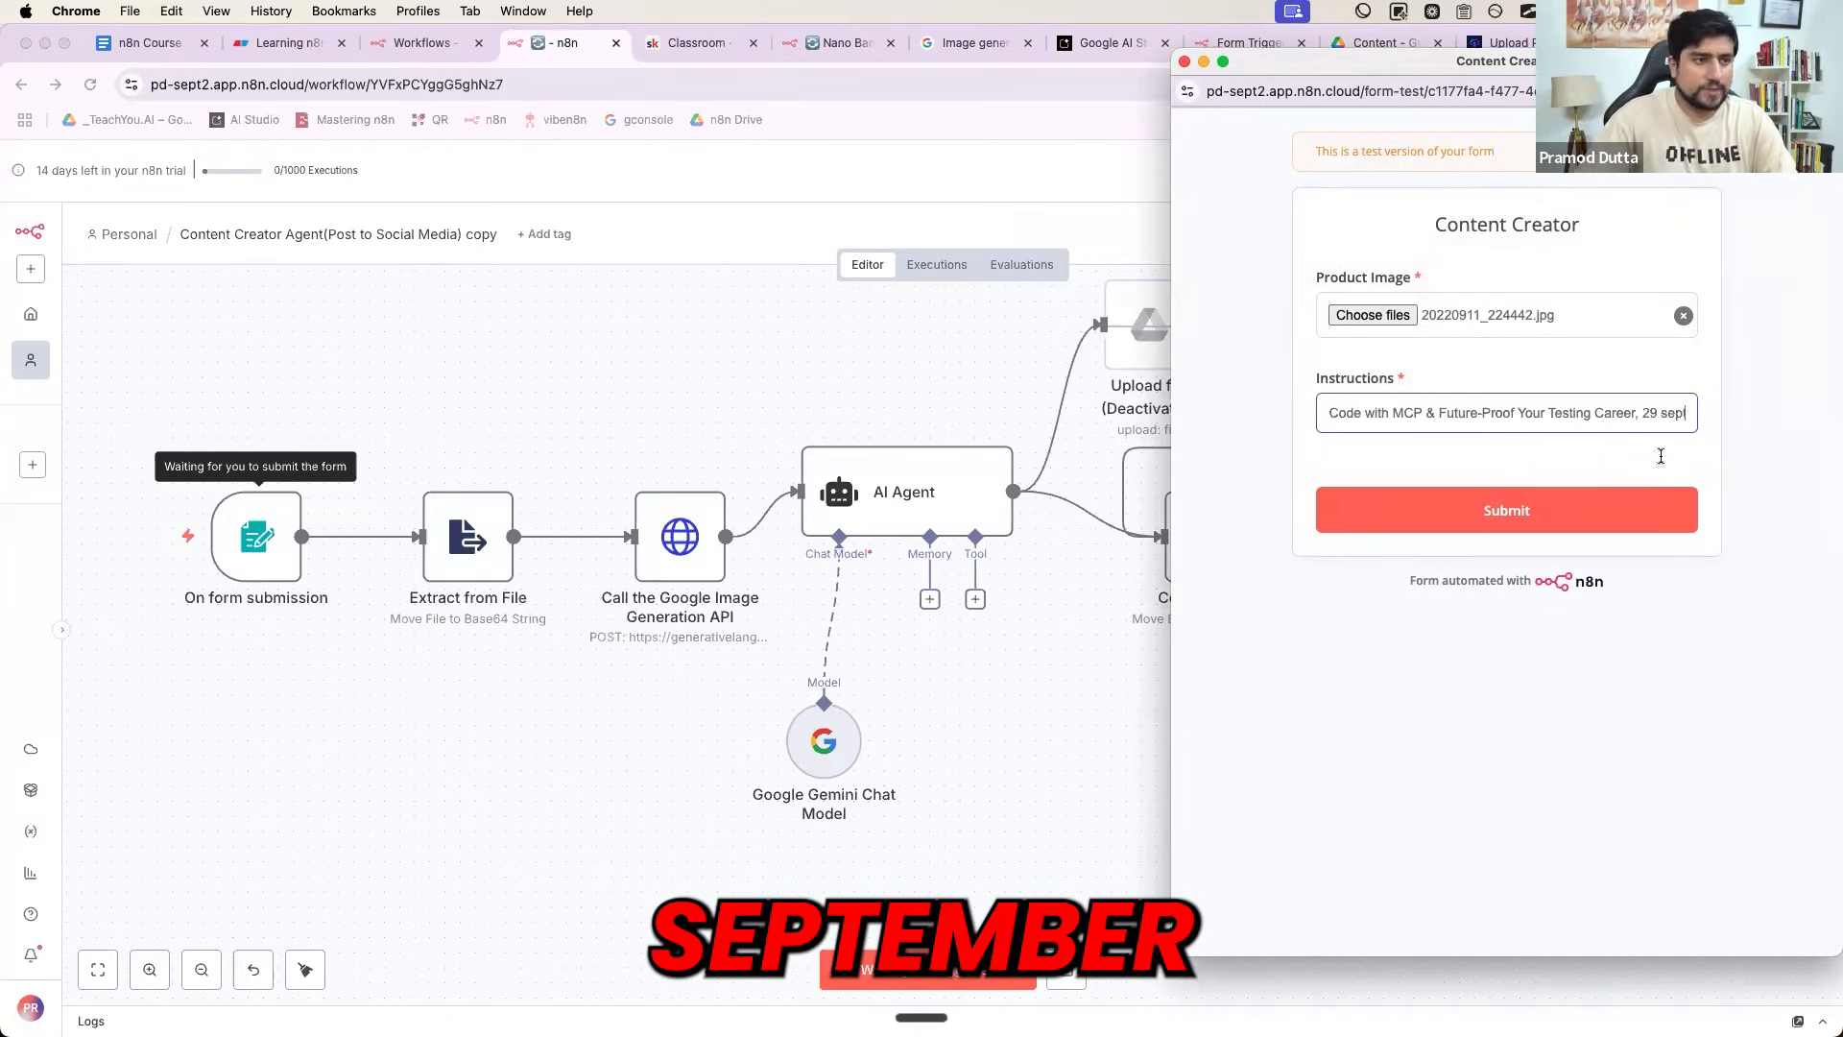
click(1588, 510)
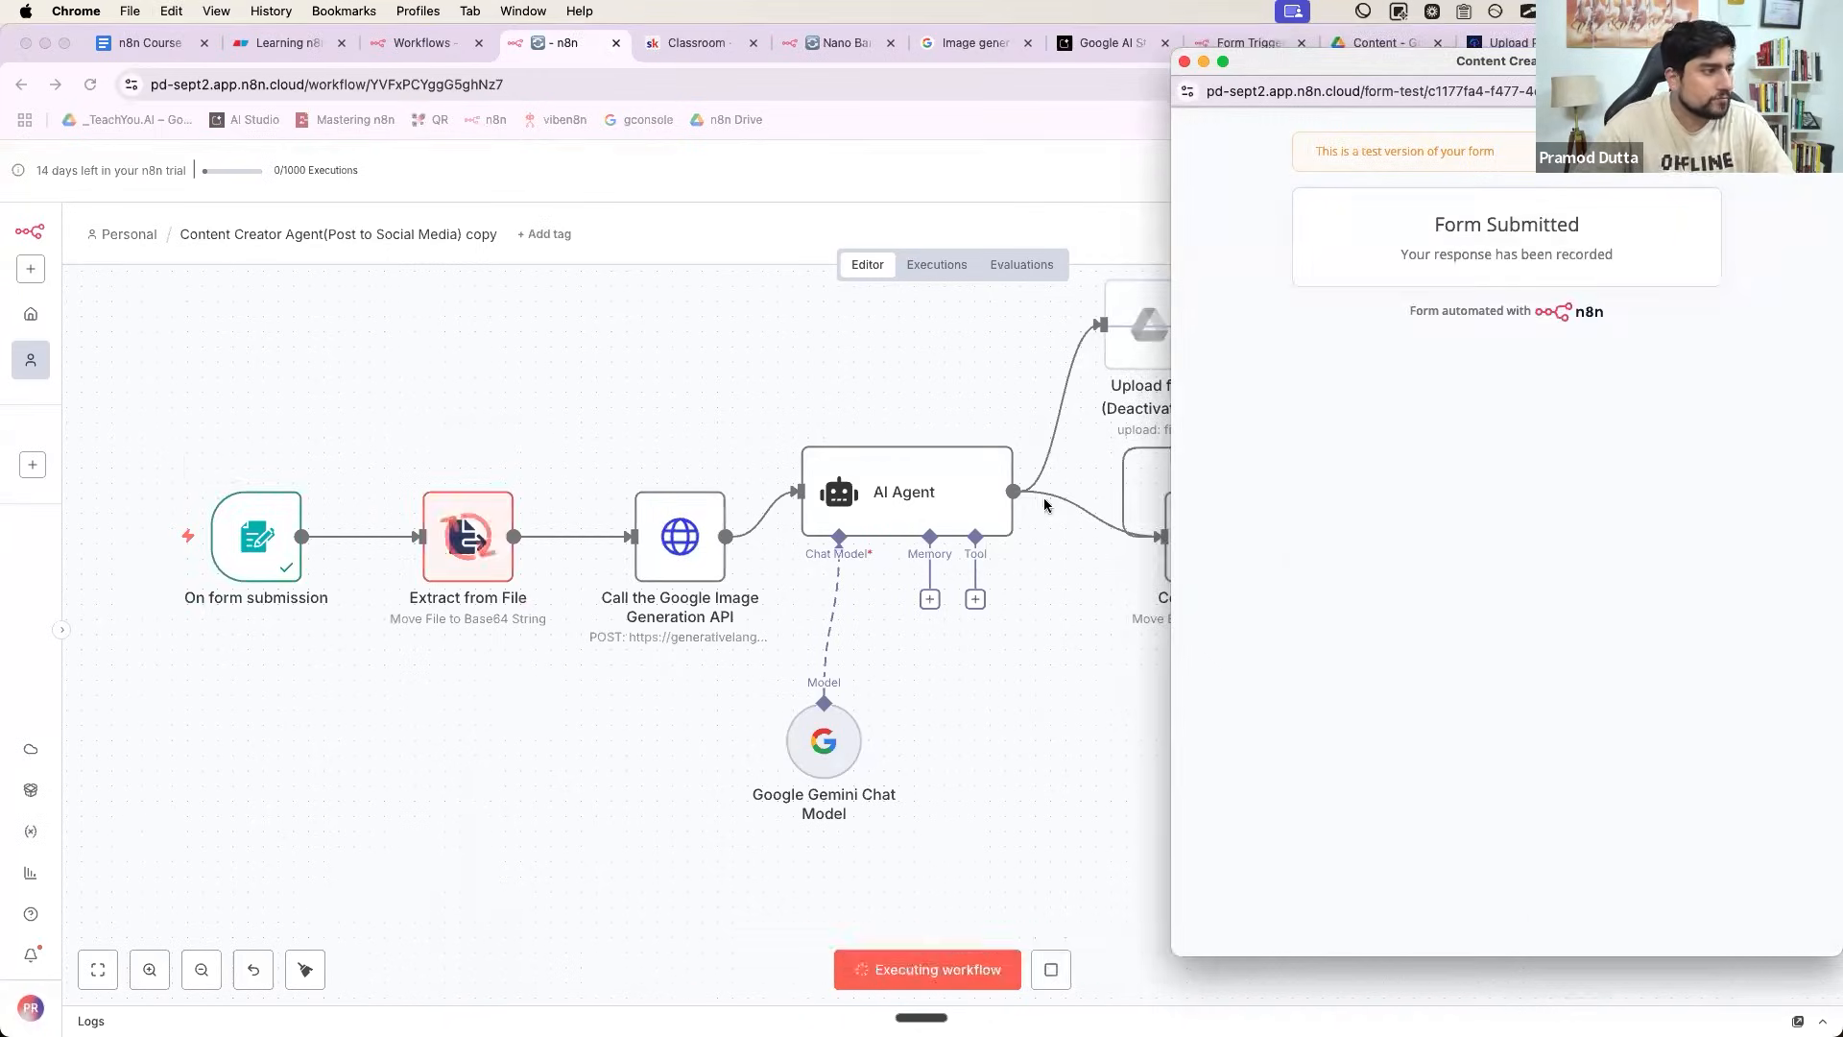
click(1184, 62)
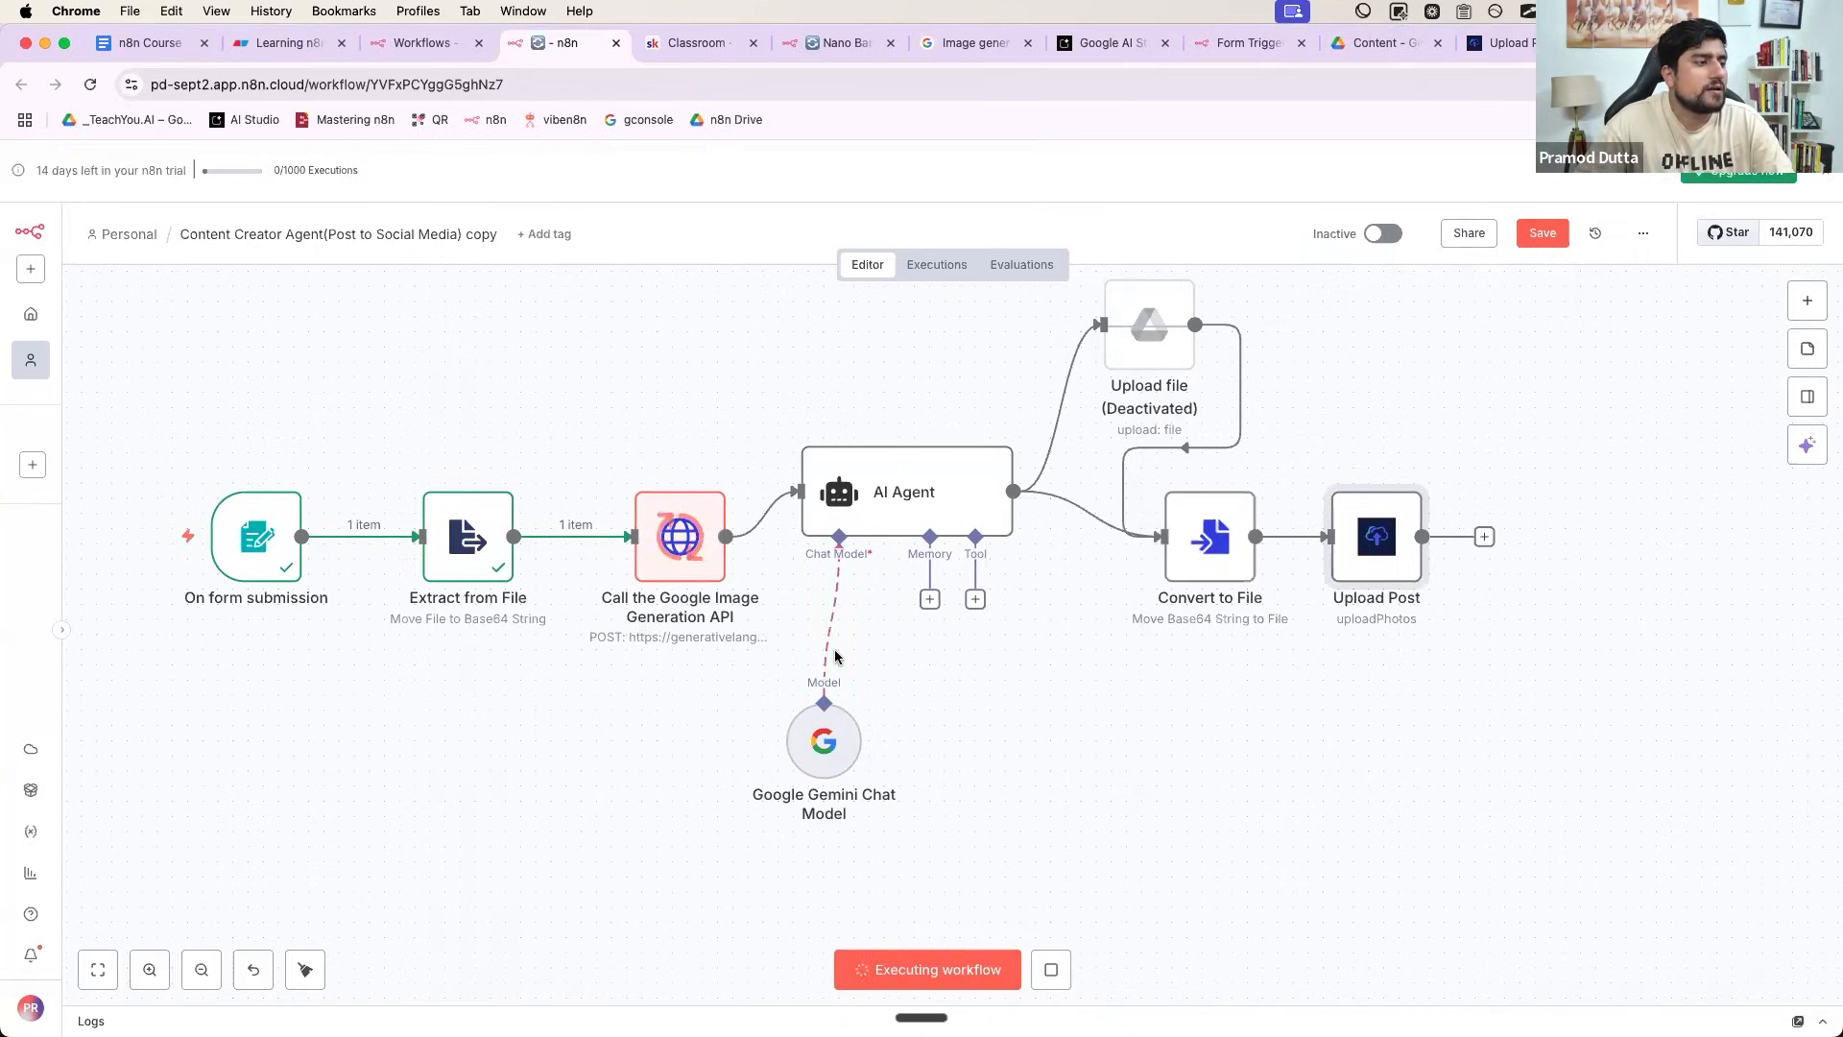
- Check the image generation API node's data, then spread out Google Gemini Chat Model, AI Agent, Convert to File and Upload Post
double_click(678, 564)
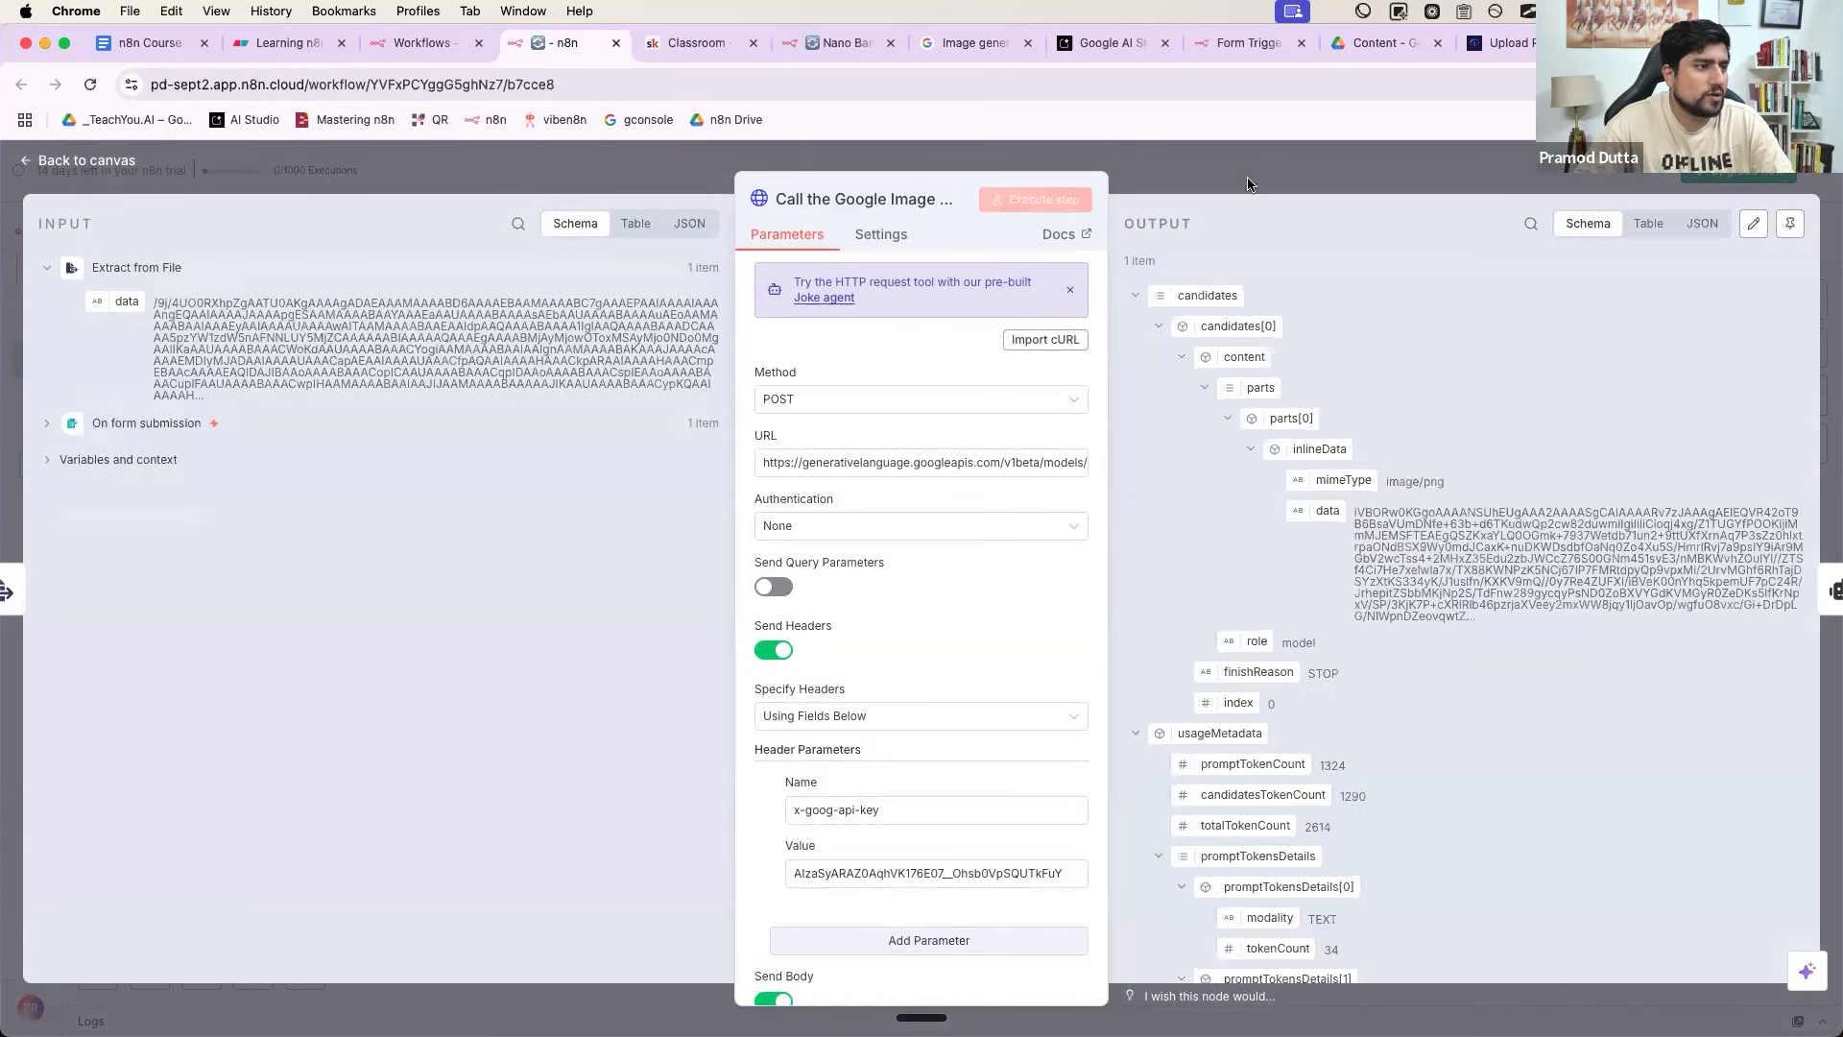
key(Escape)
drag(816, 752, 787, 722)
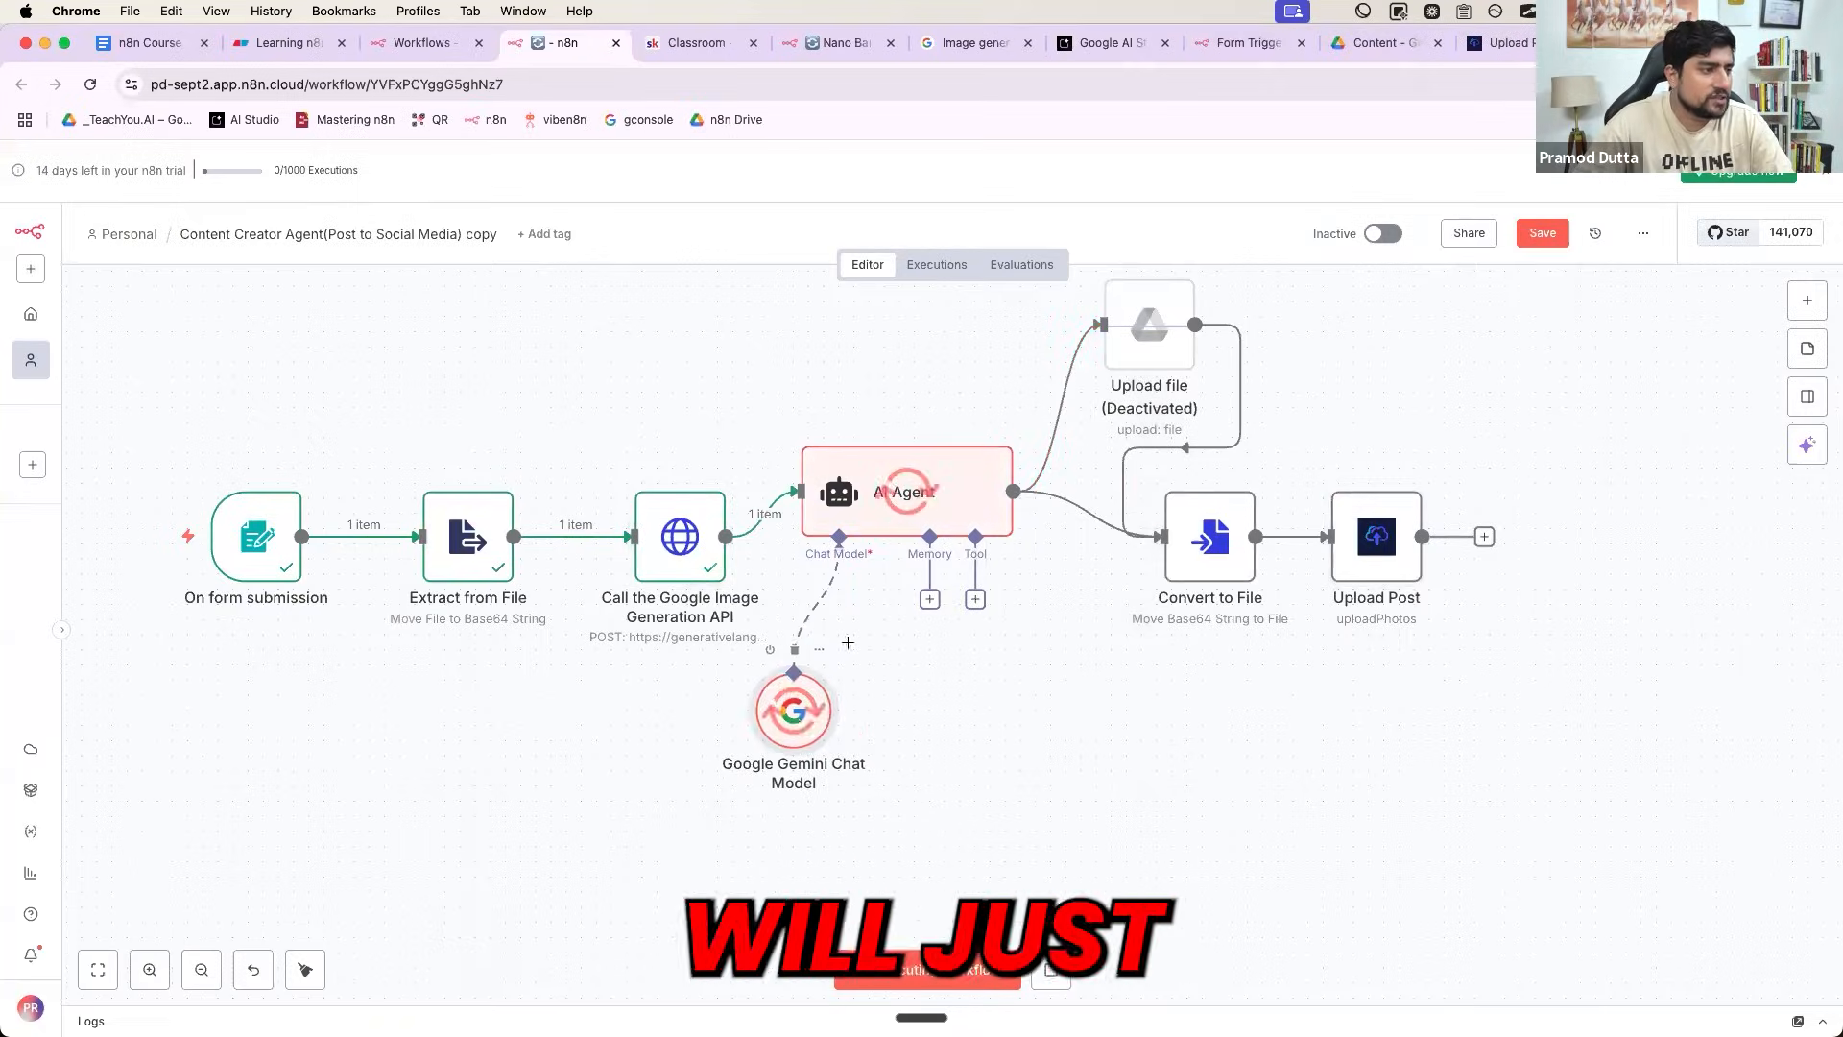
drag(963, 515, 992, 531)
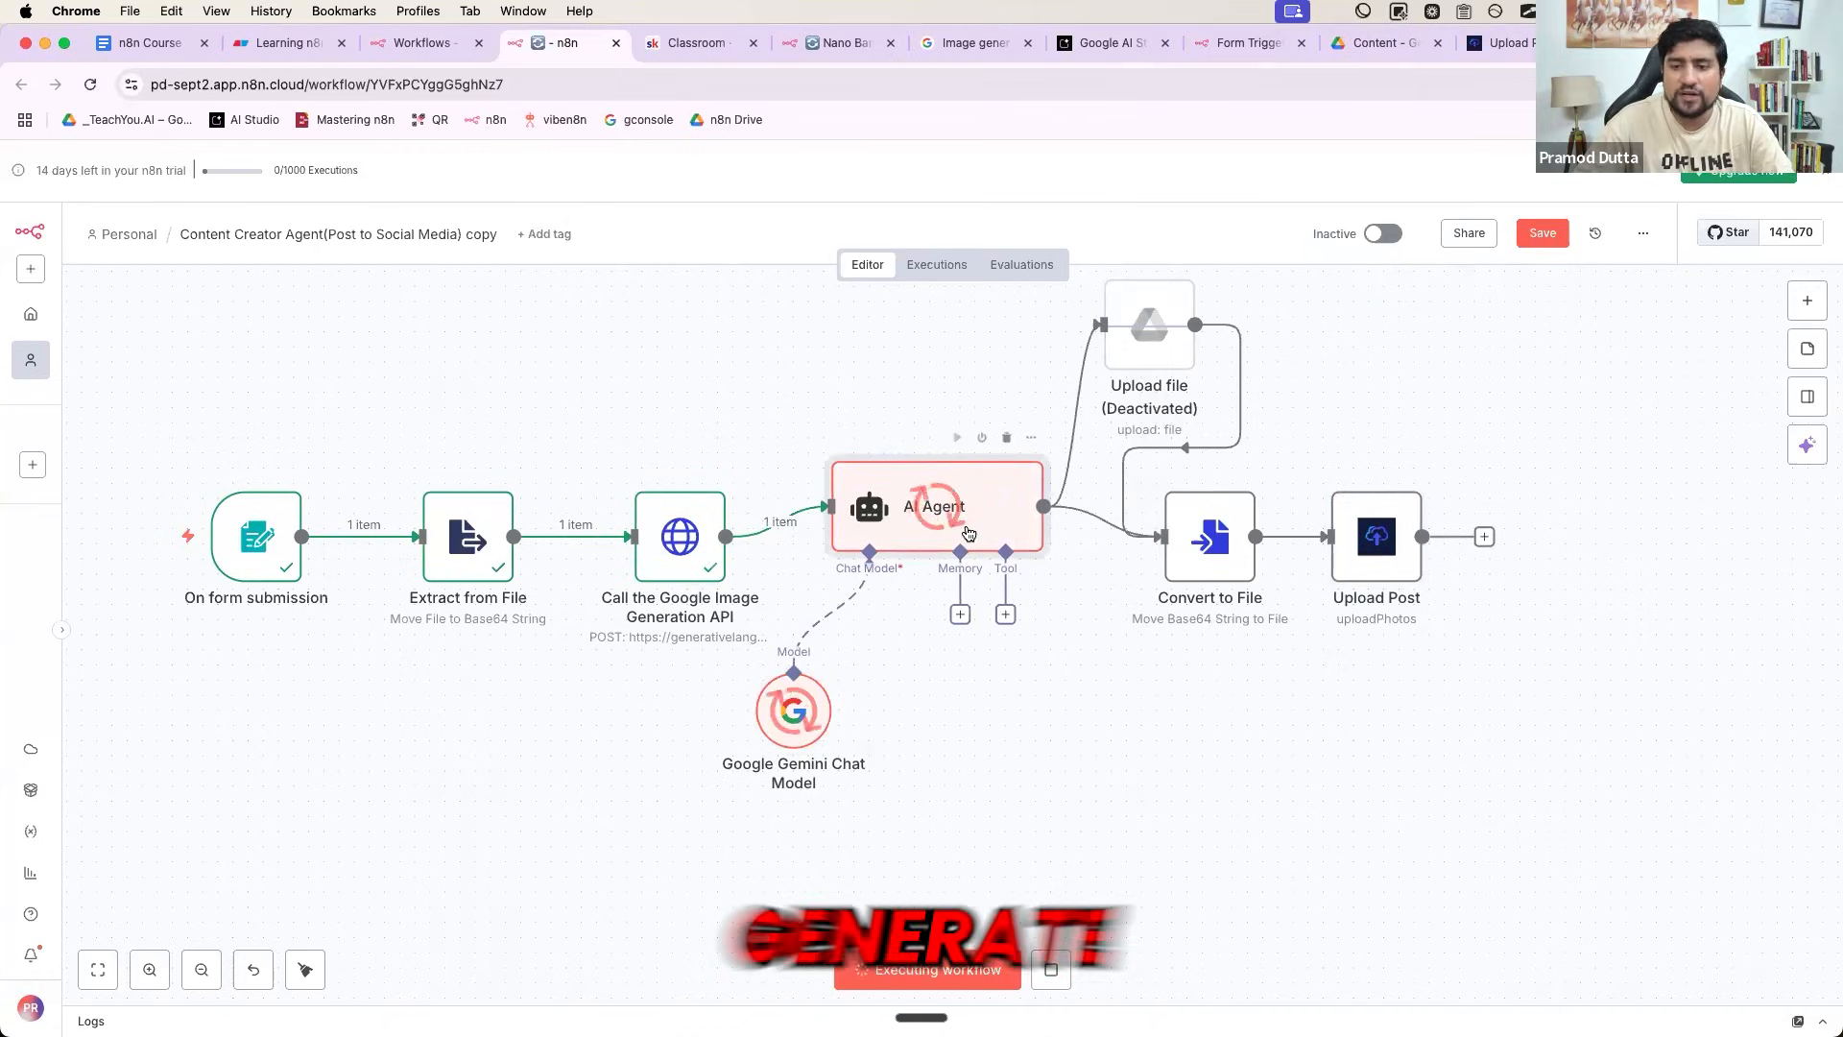
mouse_move(1202, 532)
mouse_down()
mouse_move(1217, 563)
mouse_move(1231, 549)
mouse_up()
drag(1382, 538, 1472, 536)
- In Convert to File, map the image generation API's inlineData data to the Base64 Input Field and rerun the step
click(1242, 557)
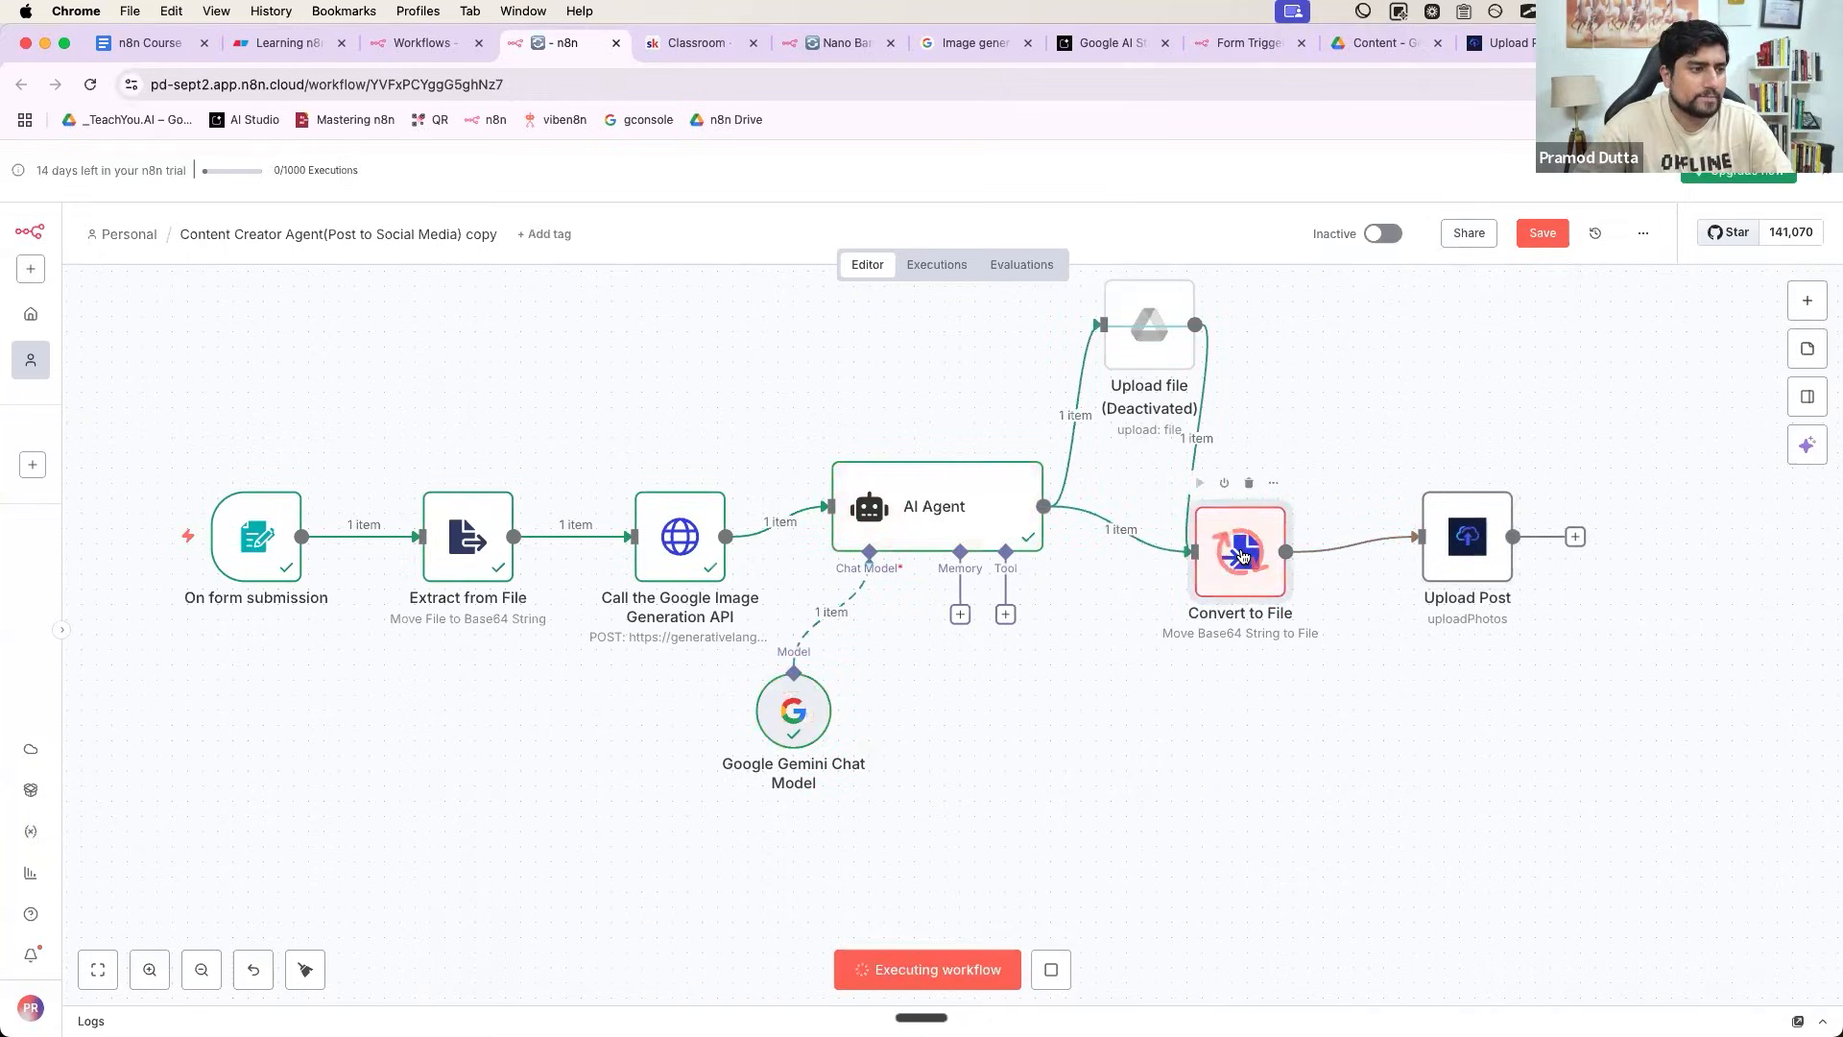
double_click(1242, 555)
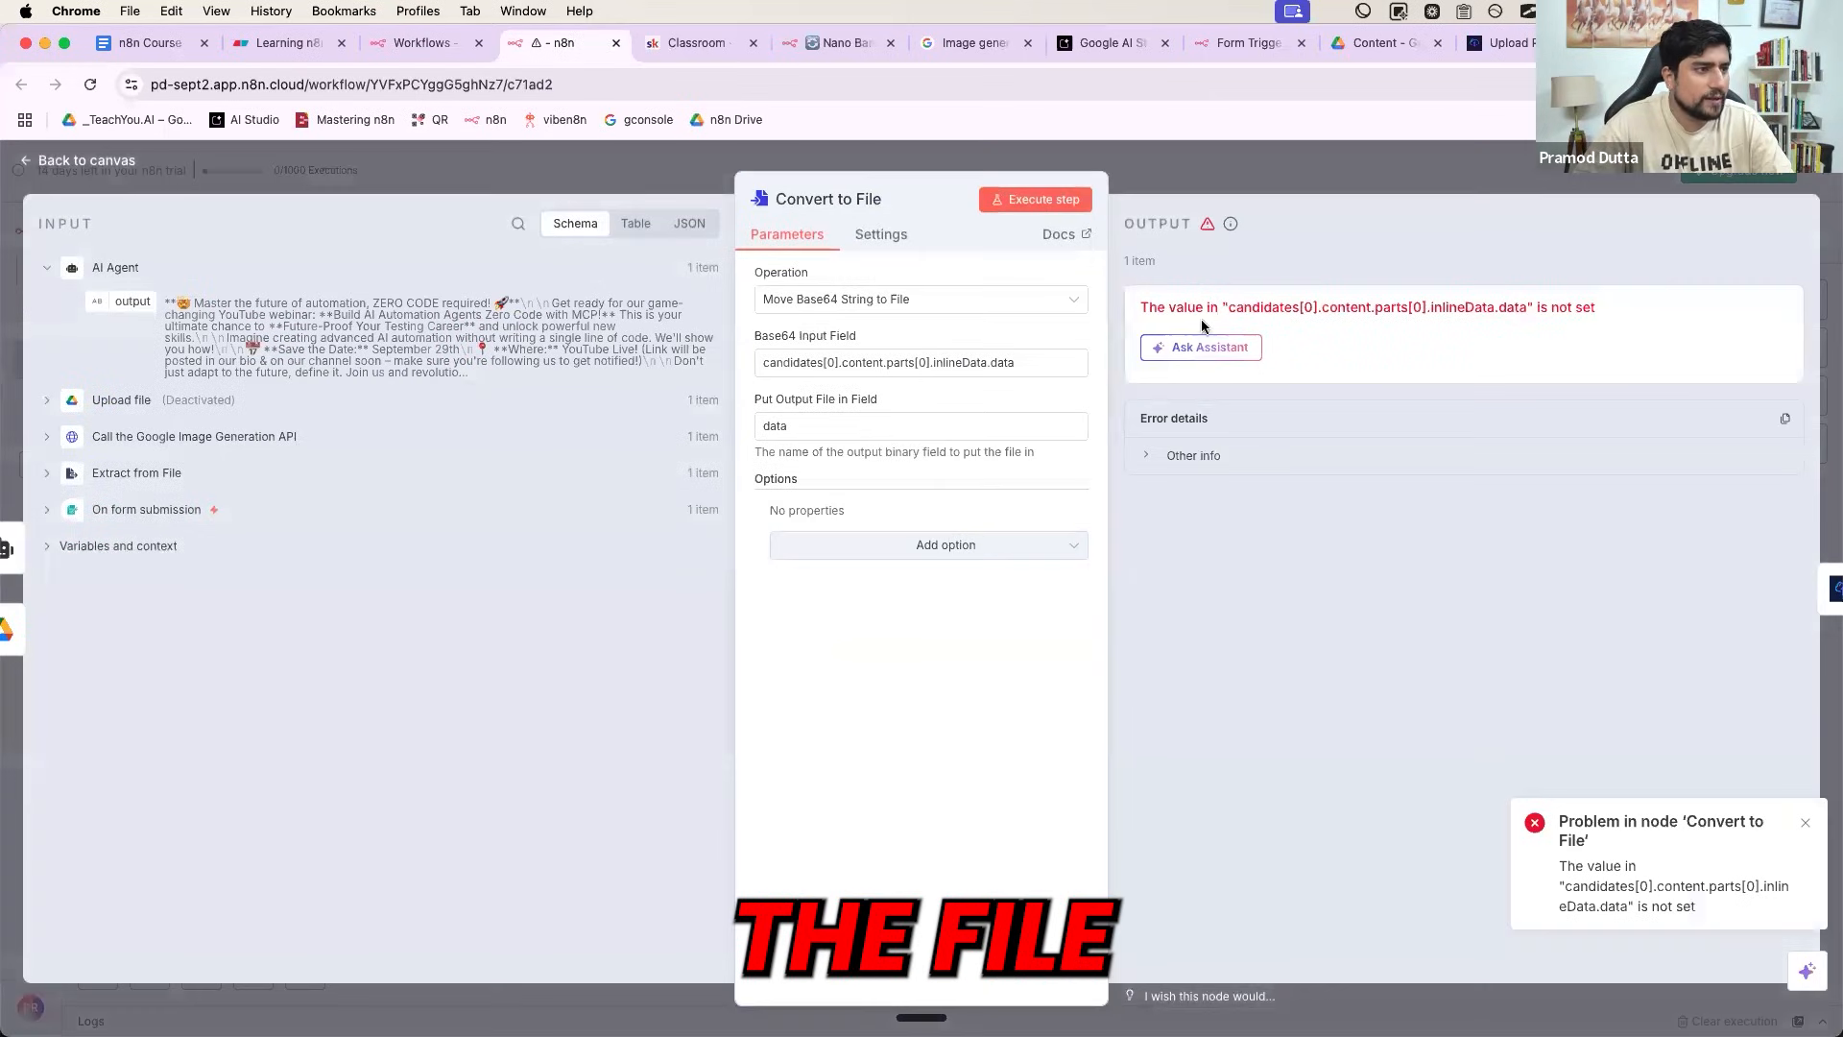
click(49, 440)
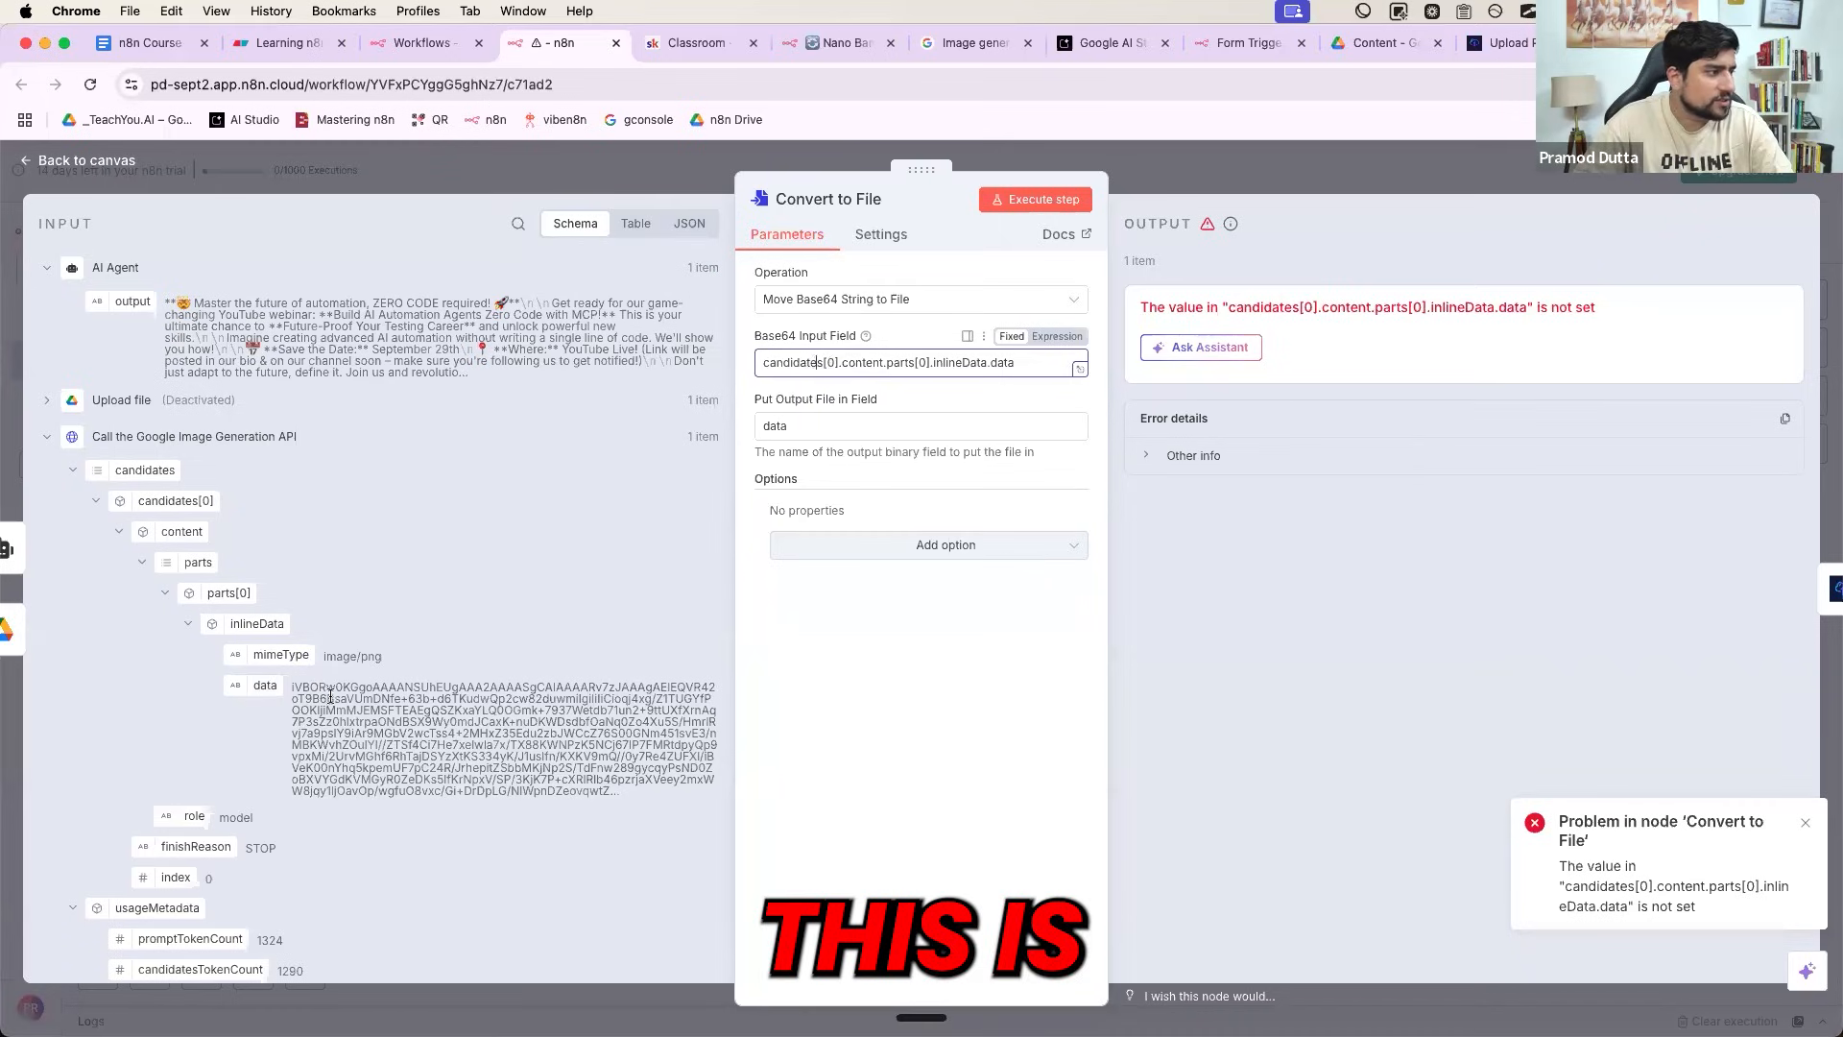
drag(259, 685, 801, 362)
click(1044, 192)
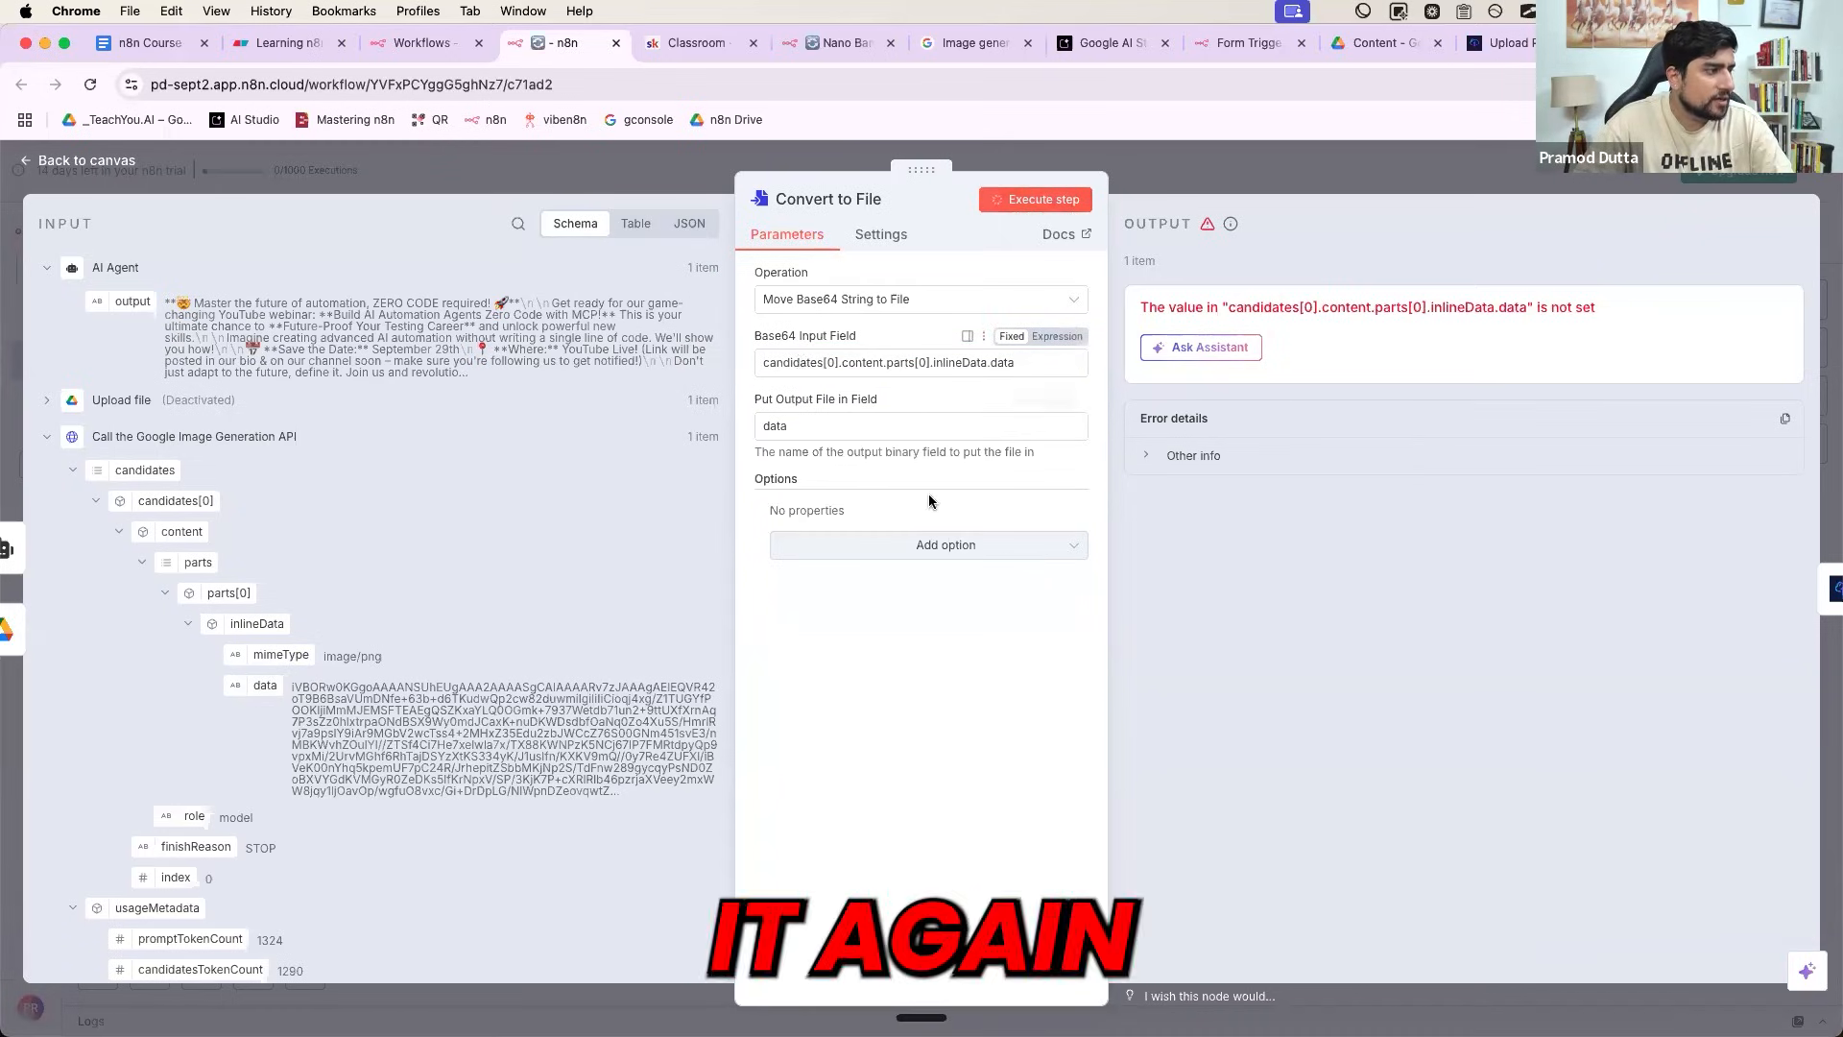
key(Escape)
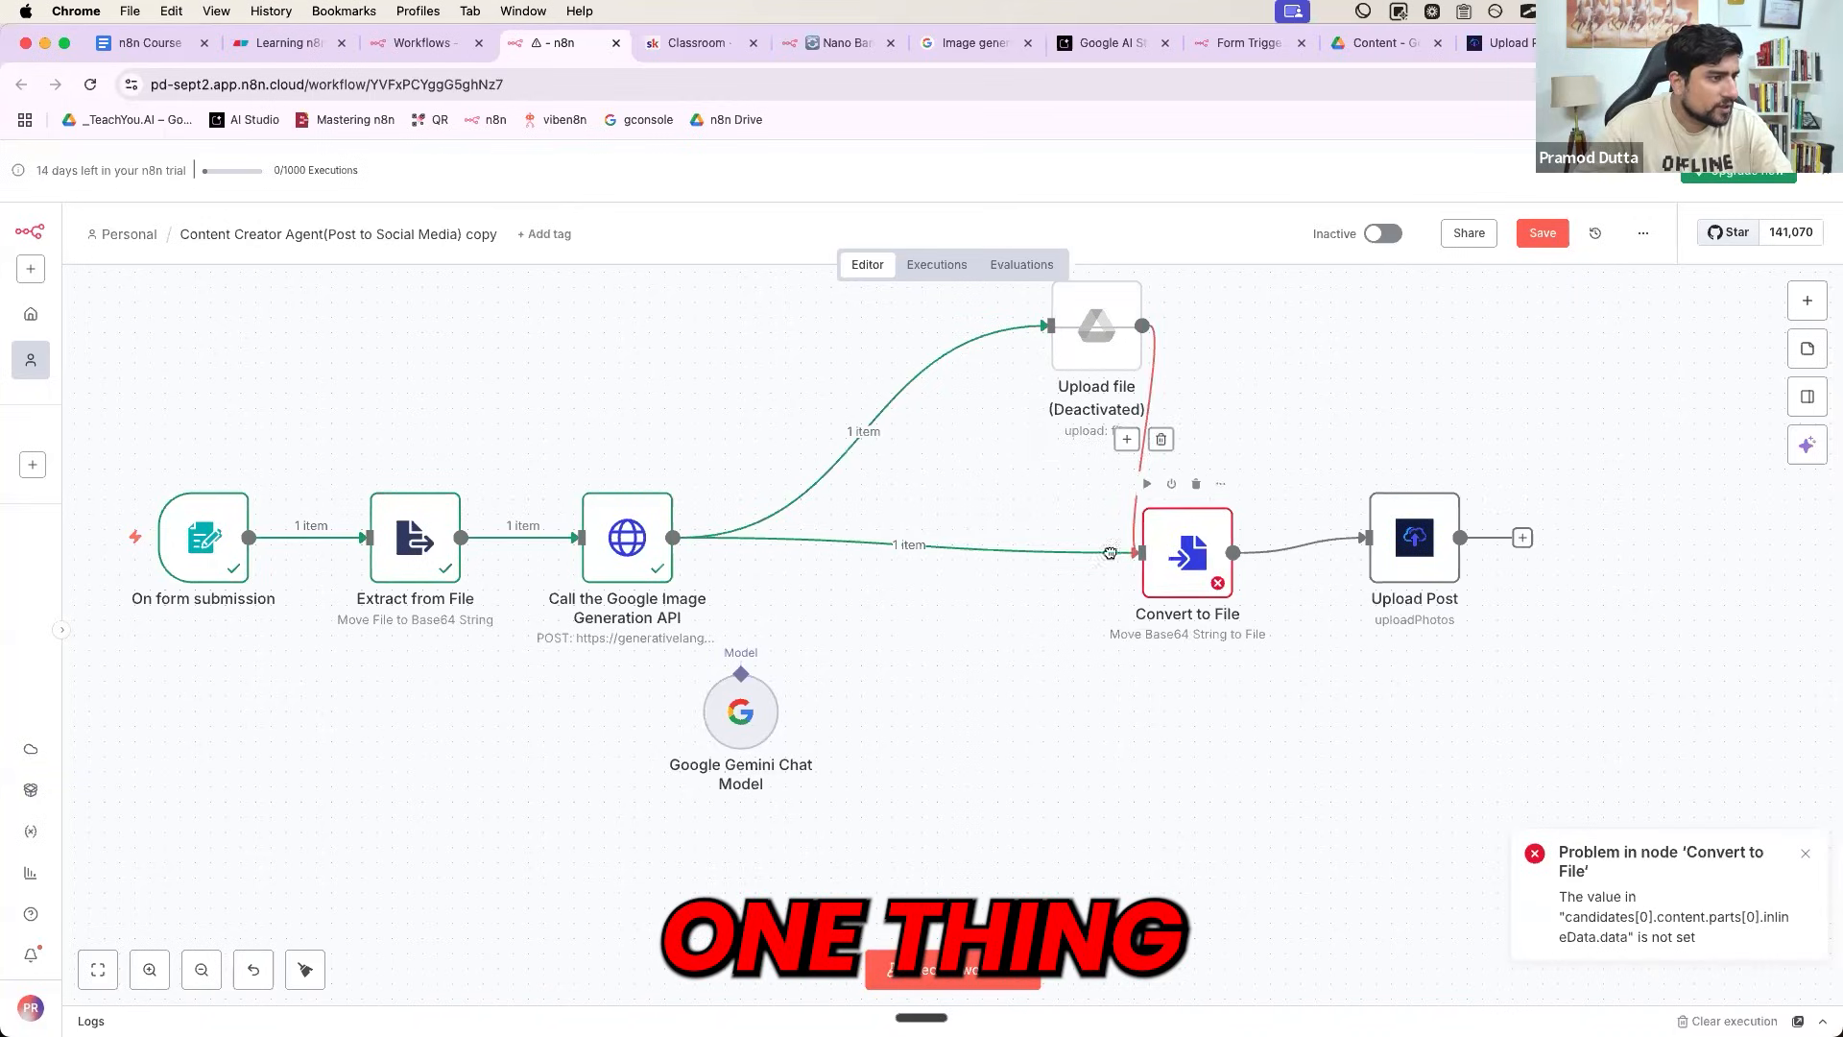
drag(902, 551, 826, 523)
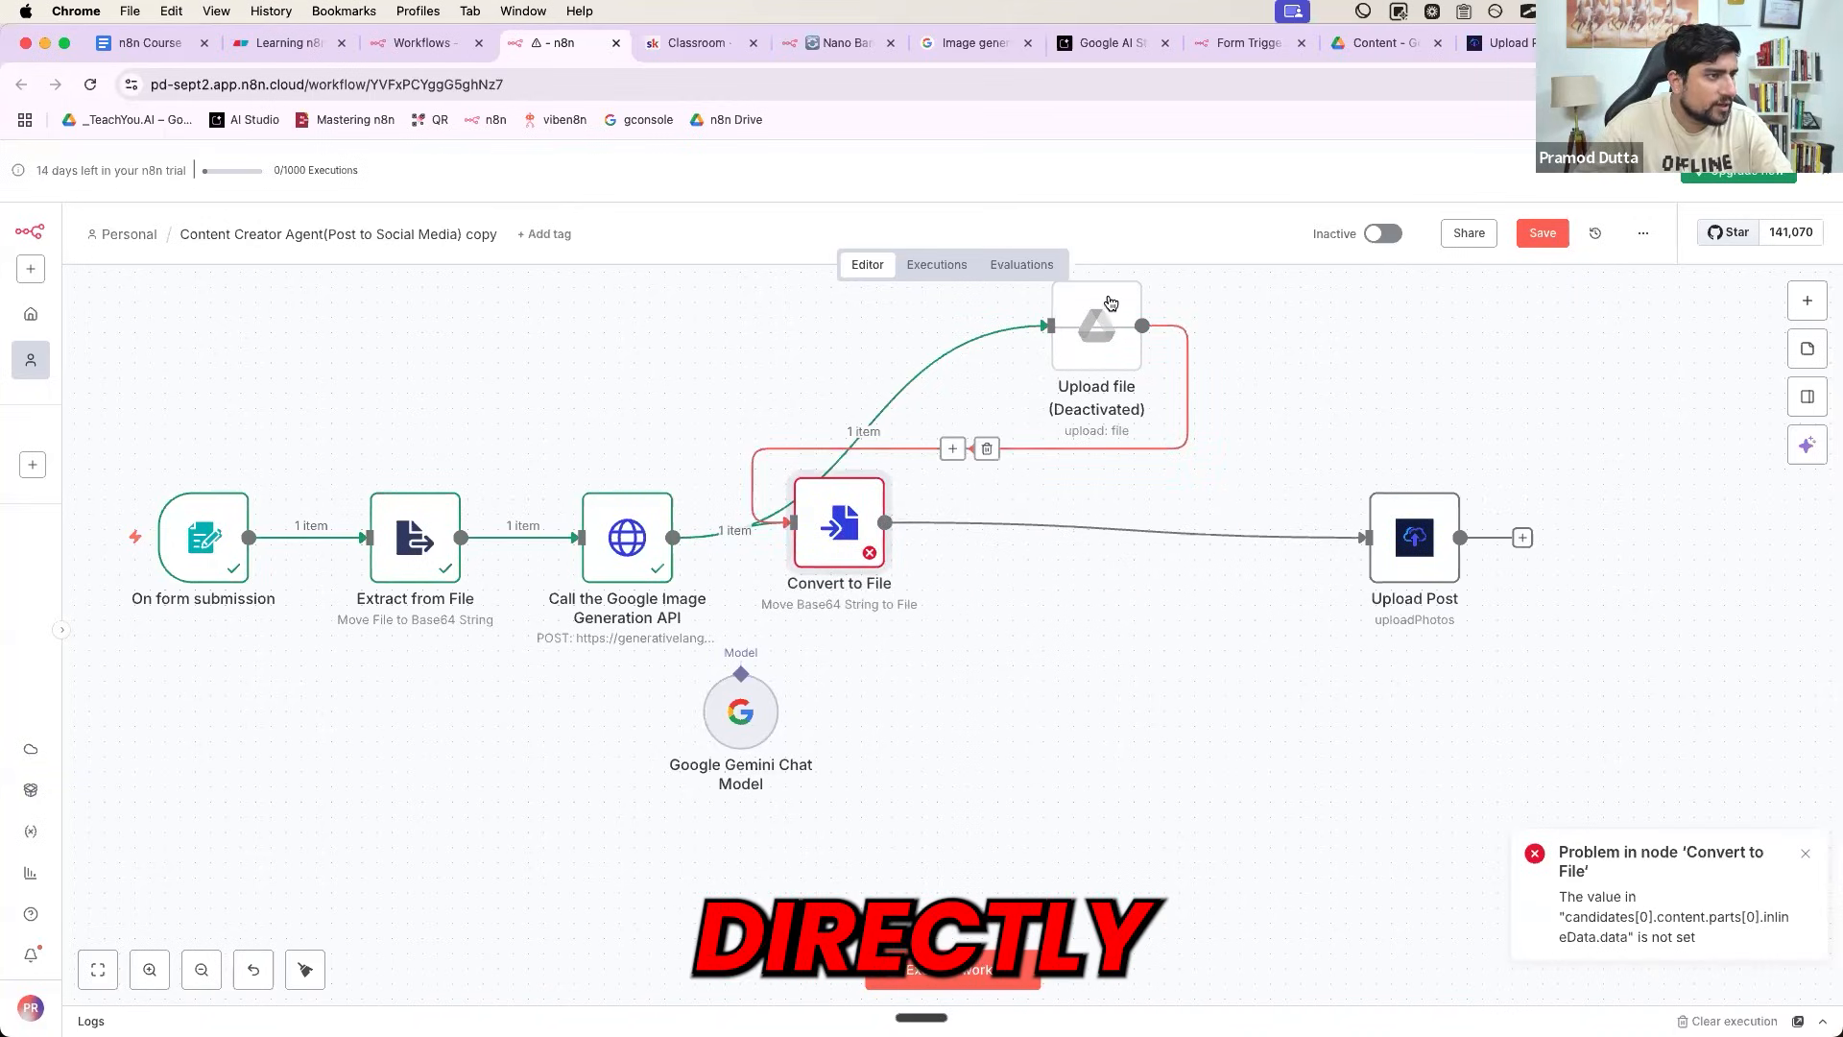
scroll(990, 533, up, 1)
key(super+z)
key(super+z)
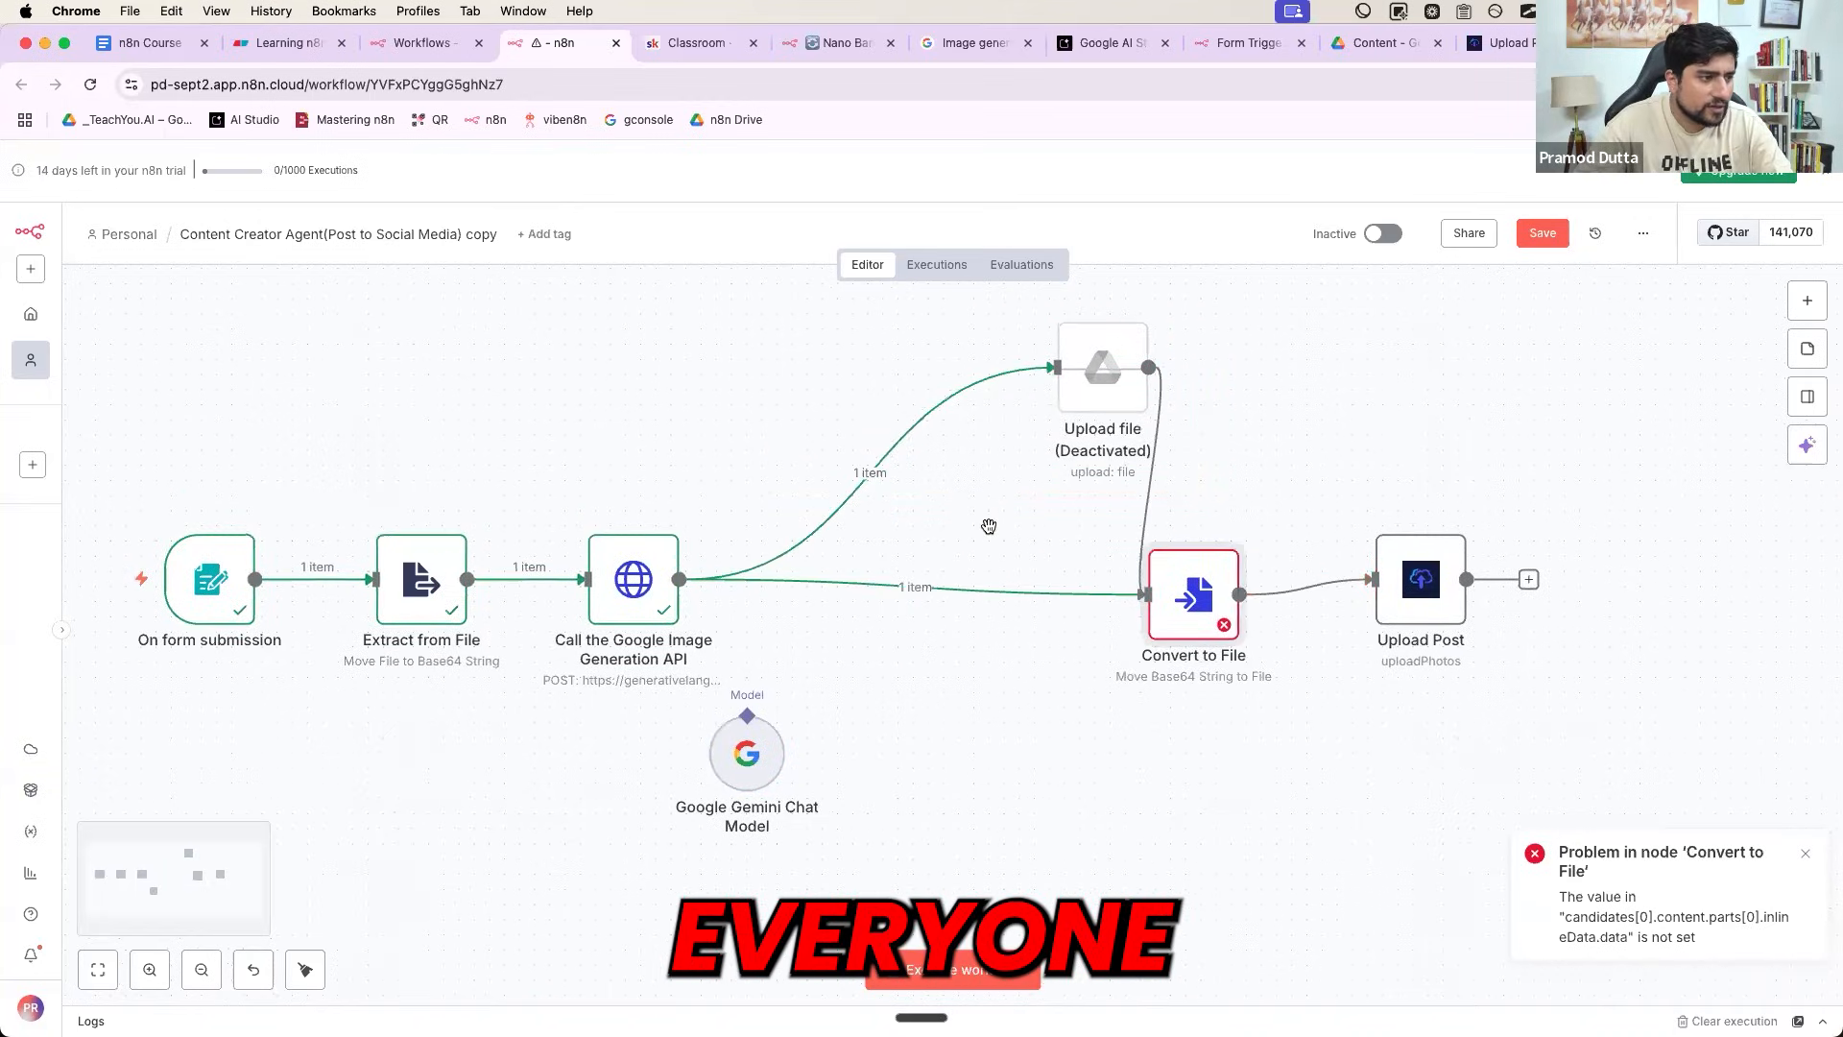
key(super+z)
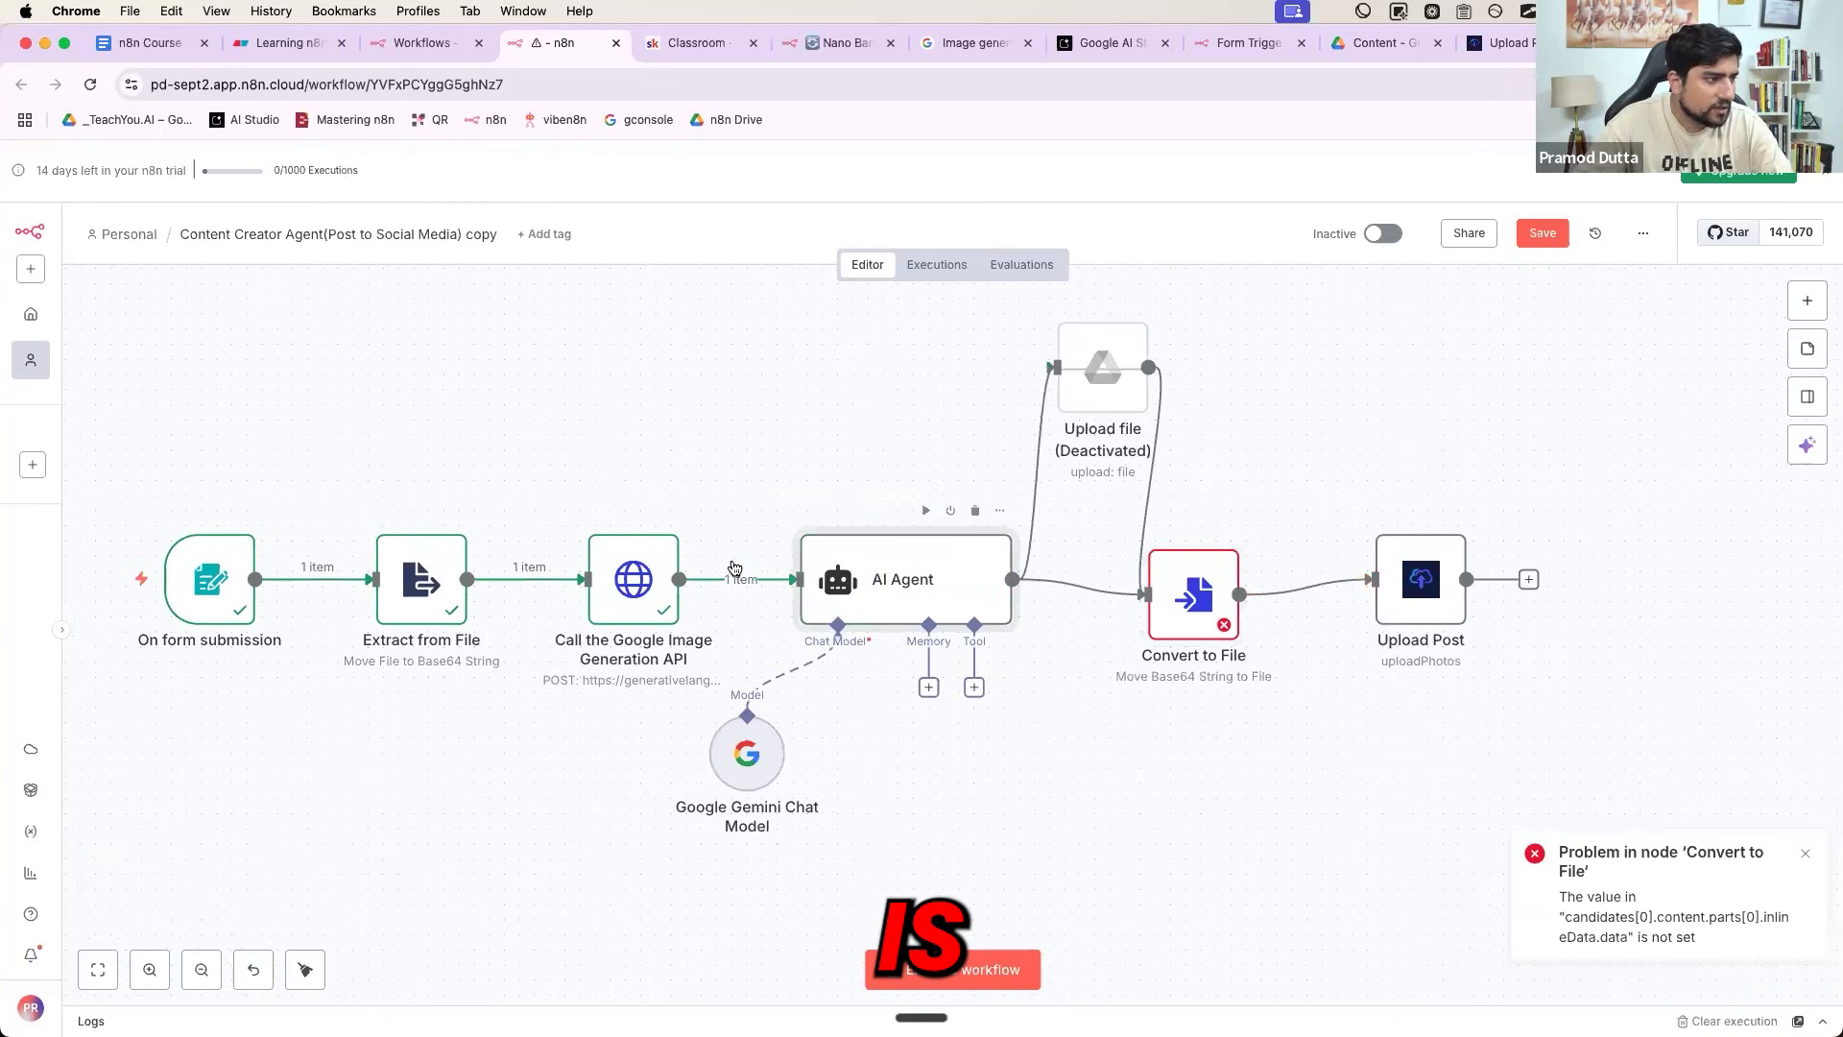
- Detach AI Agent from the image API and Convert to File, lower it with its Gemini model, and put Convert to File beside the API node
drag(734, 761, 658, 897)
drag(1004, 541, 930, 708)
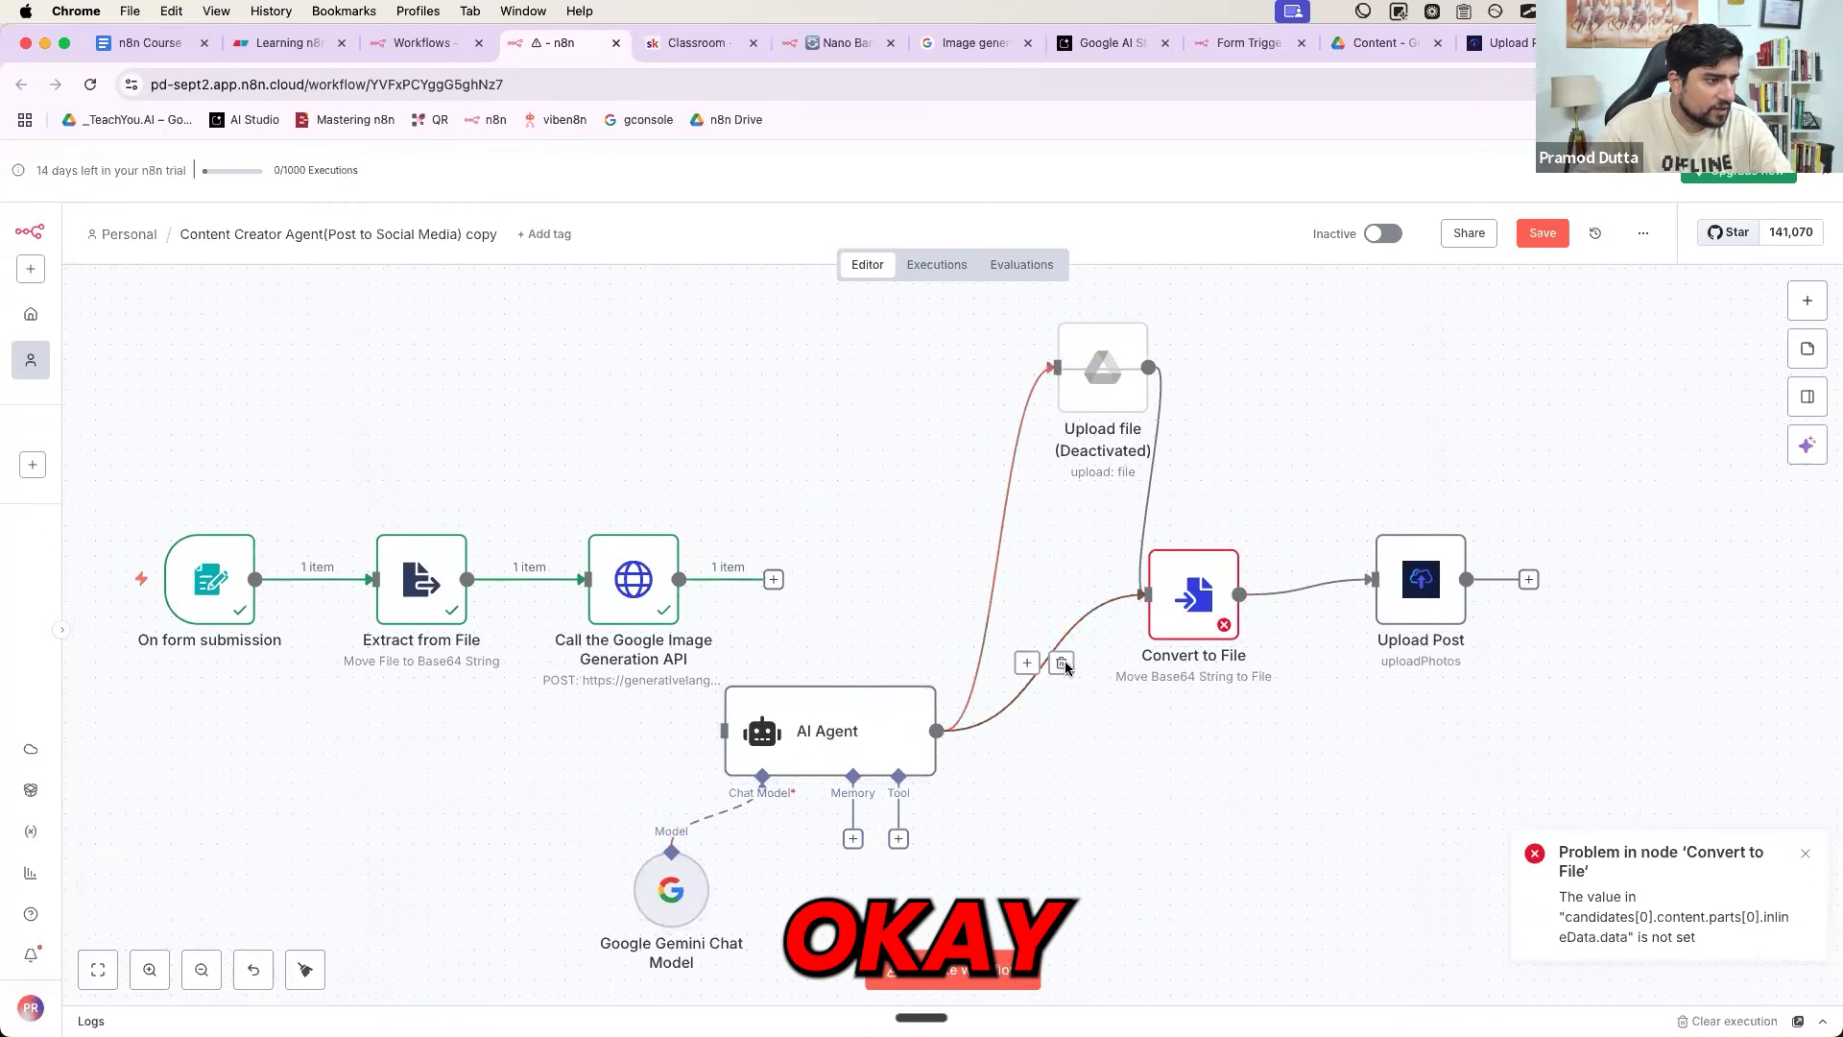
drag(1176, 588, 889, 572)
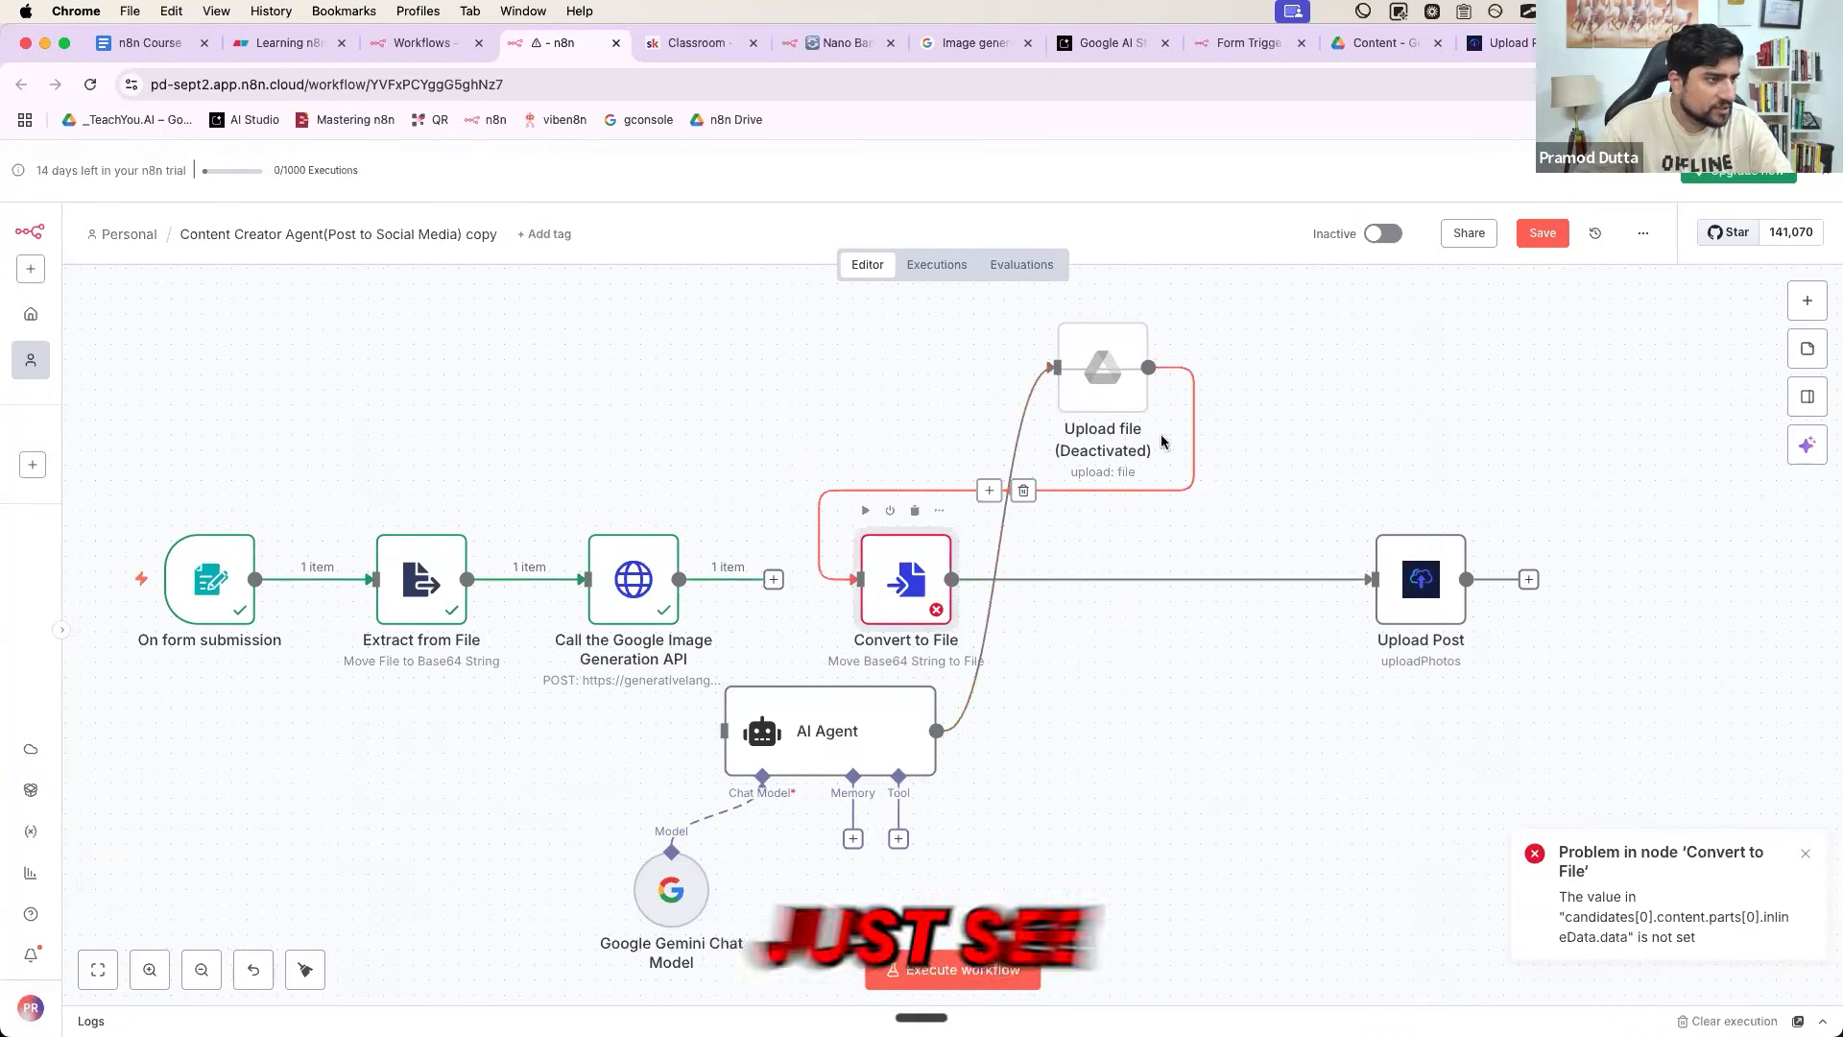
- Remove the connection from Upload file to Convert to File and connect Call the Google Image Generation API directly to Convert to File
click(1197, 424)
click(1035, 496)
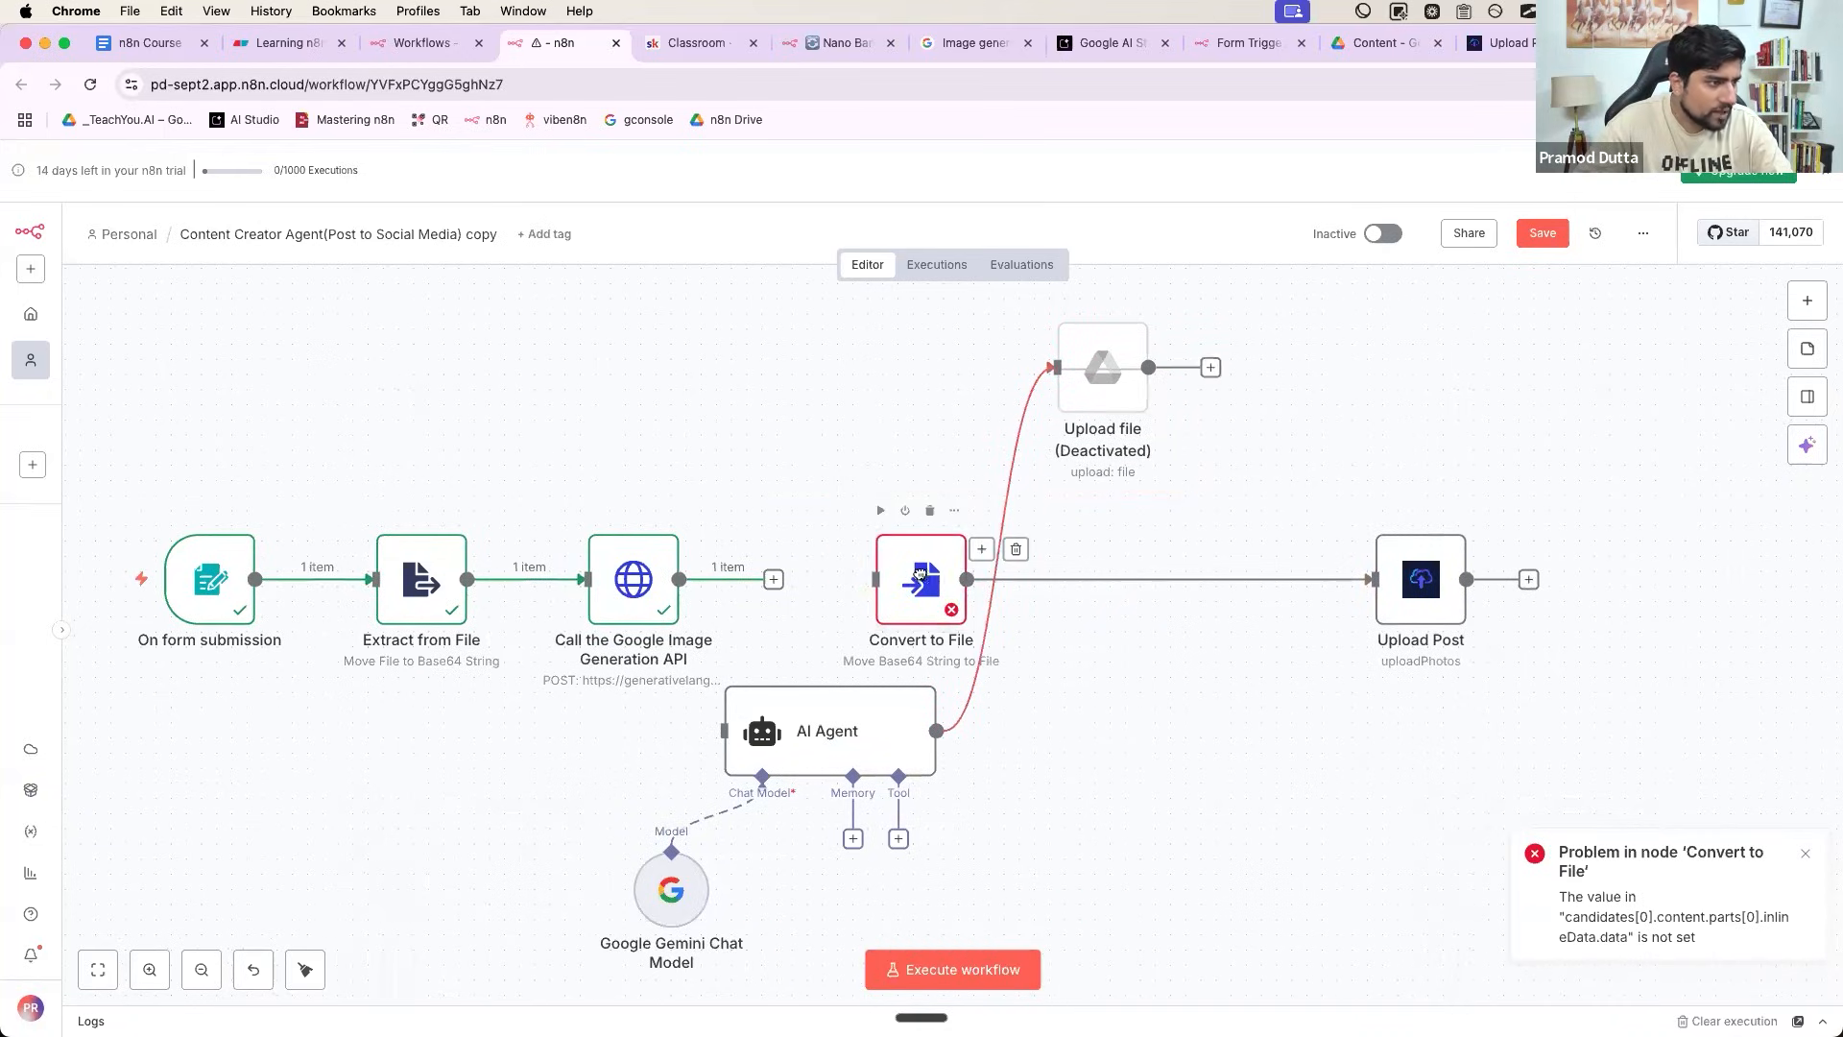
drag(926, 582, 910, 582)
drag(773, 582, 870, 583)
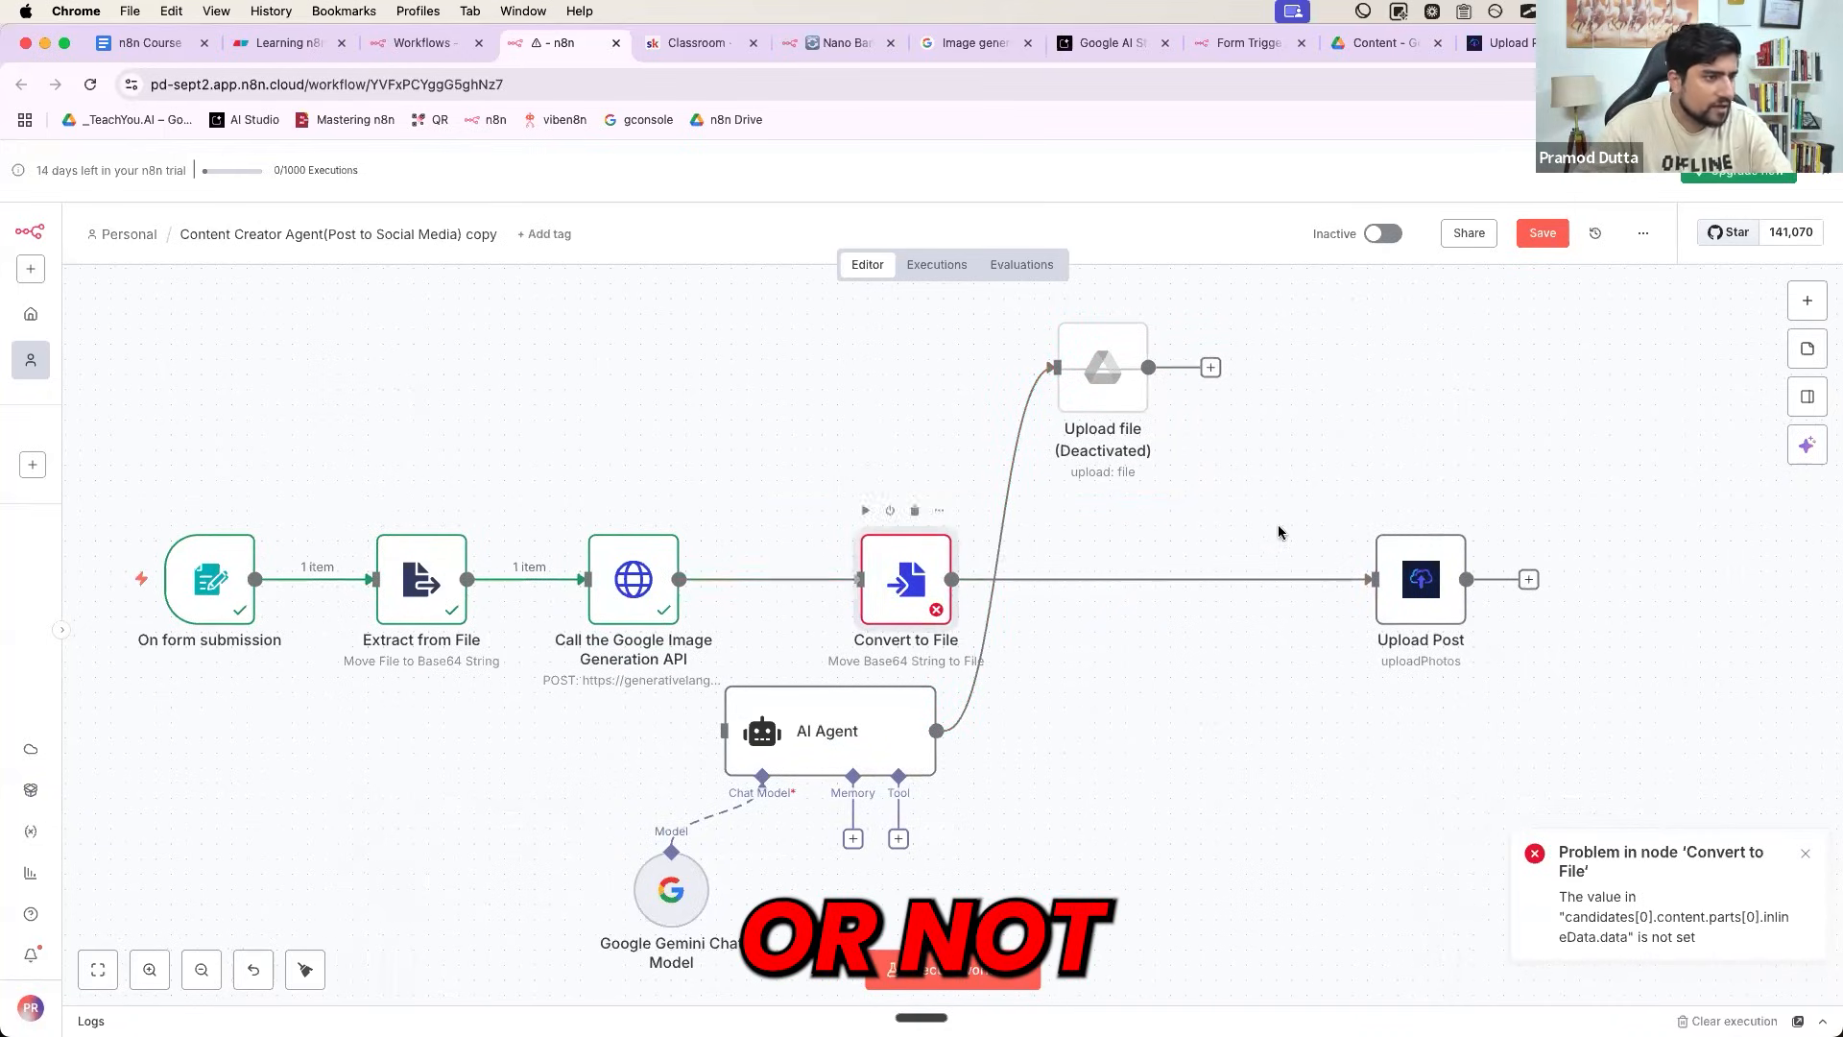
- Place Upload Post beside Convert to File, remove AI Agent's connection to Upload file, and move AI Agent with its Gemini model below the chain
drag(1391, 561, 1075, 562)
mouse_move(1142, 764)
mouse_down()
mouse_move(1205, 773)
mouse_move(1158, 780)
mouse_up()
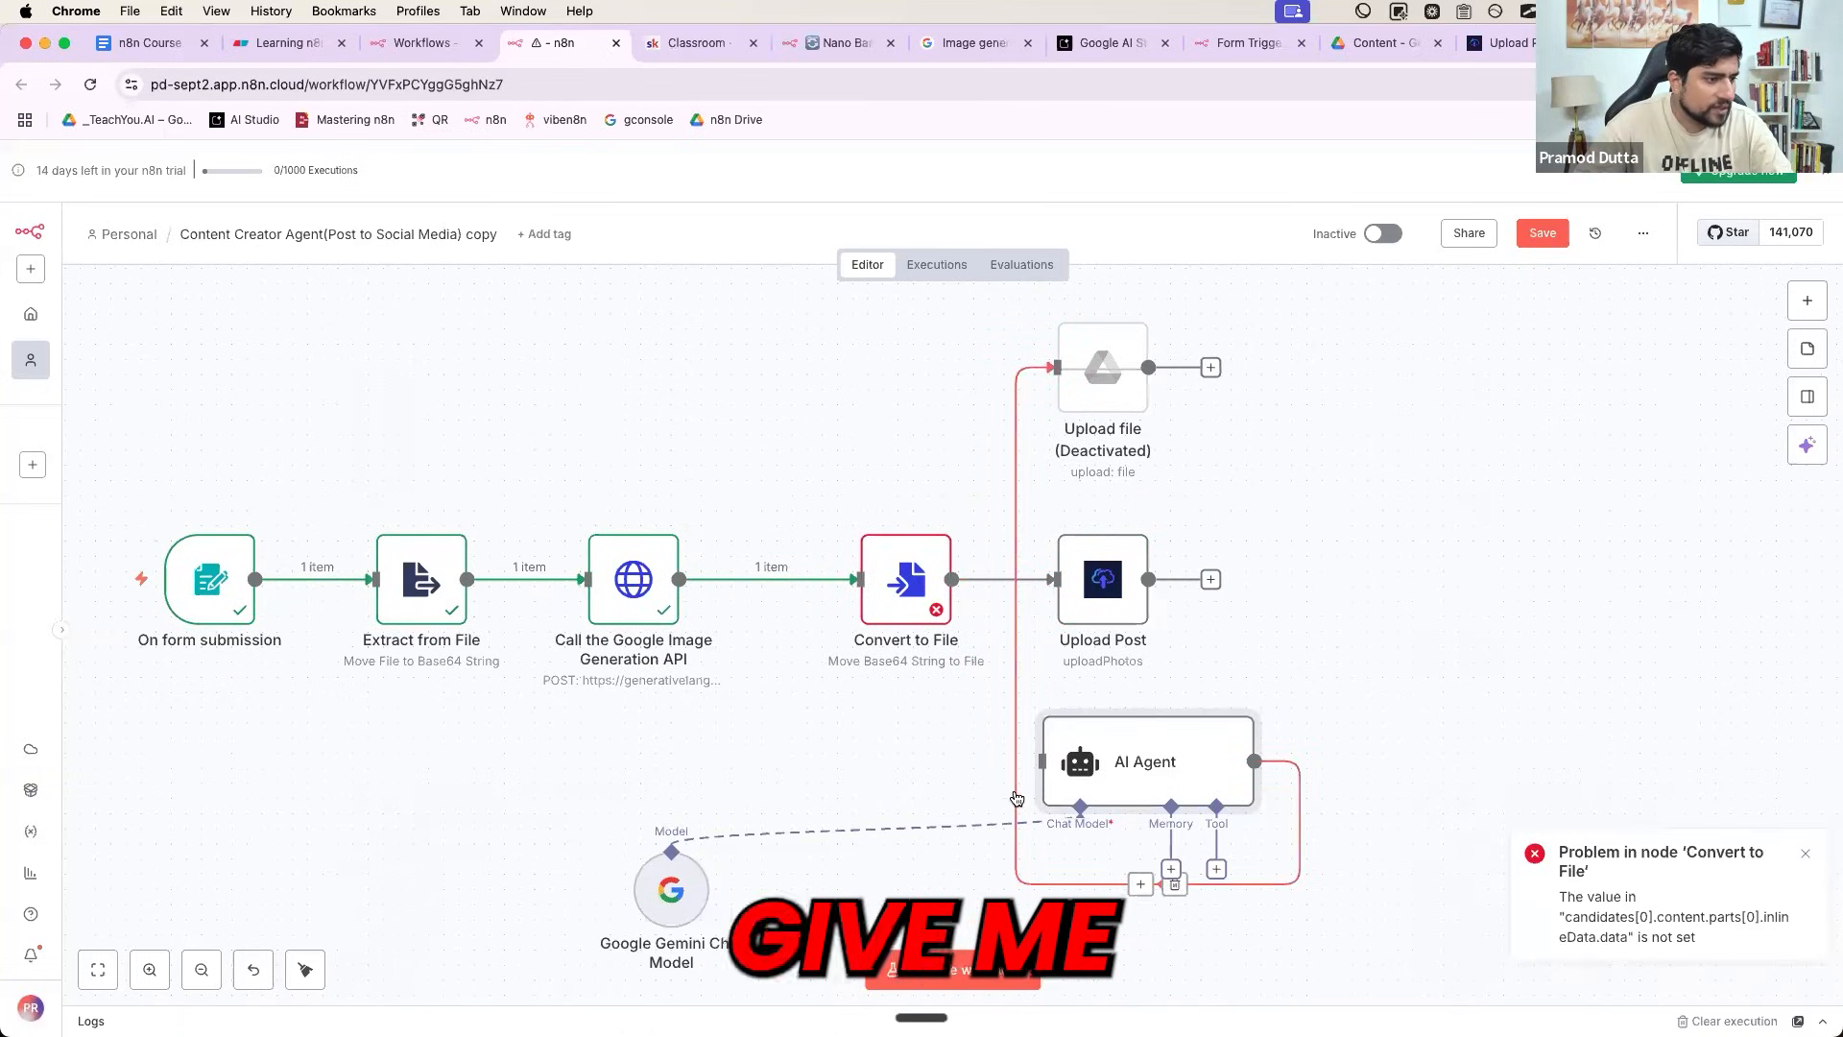
click(1173, 876)
drag(645, 895, 448, 939)
drag(1108, 757, 638, 848)
drag(917, 619, 872, 619)
drag(1067, 605, 995, 612)
- Execute the workflow and submit the form with 20220911_224410.jpg and the instructions "YouTube poster for the topic n8n agents for social media."
click(952, 970)
click(1383, 313)
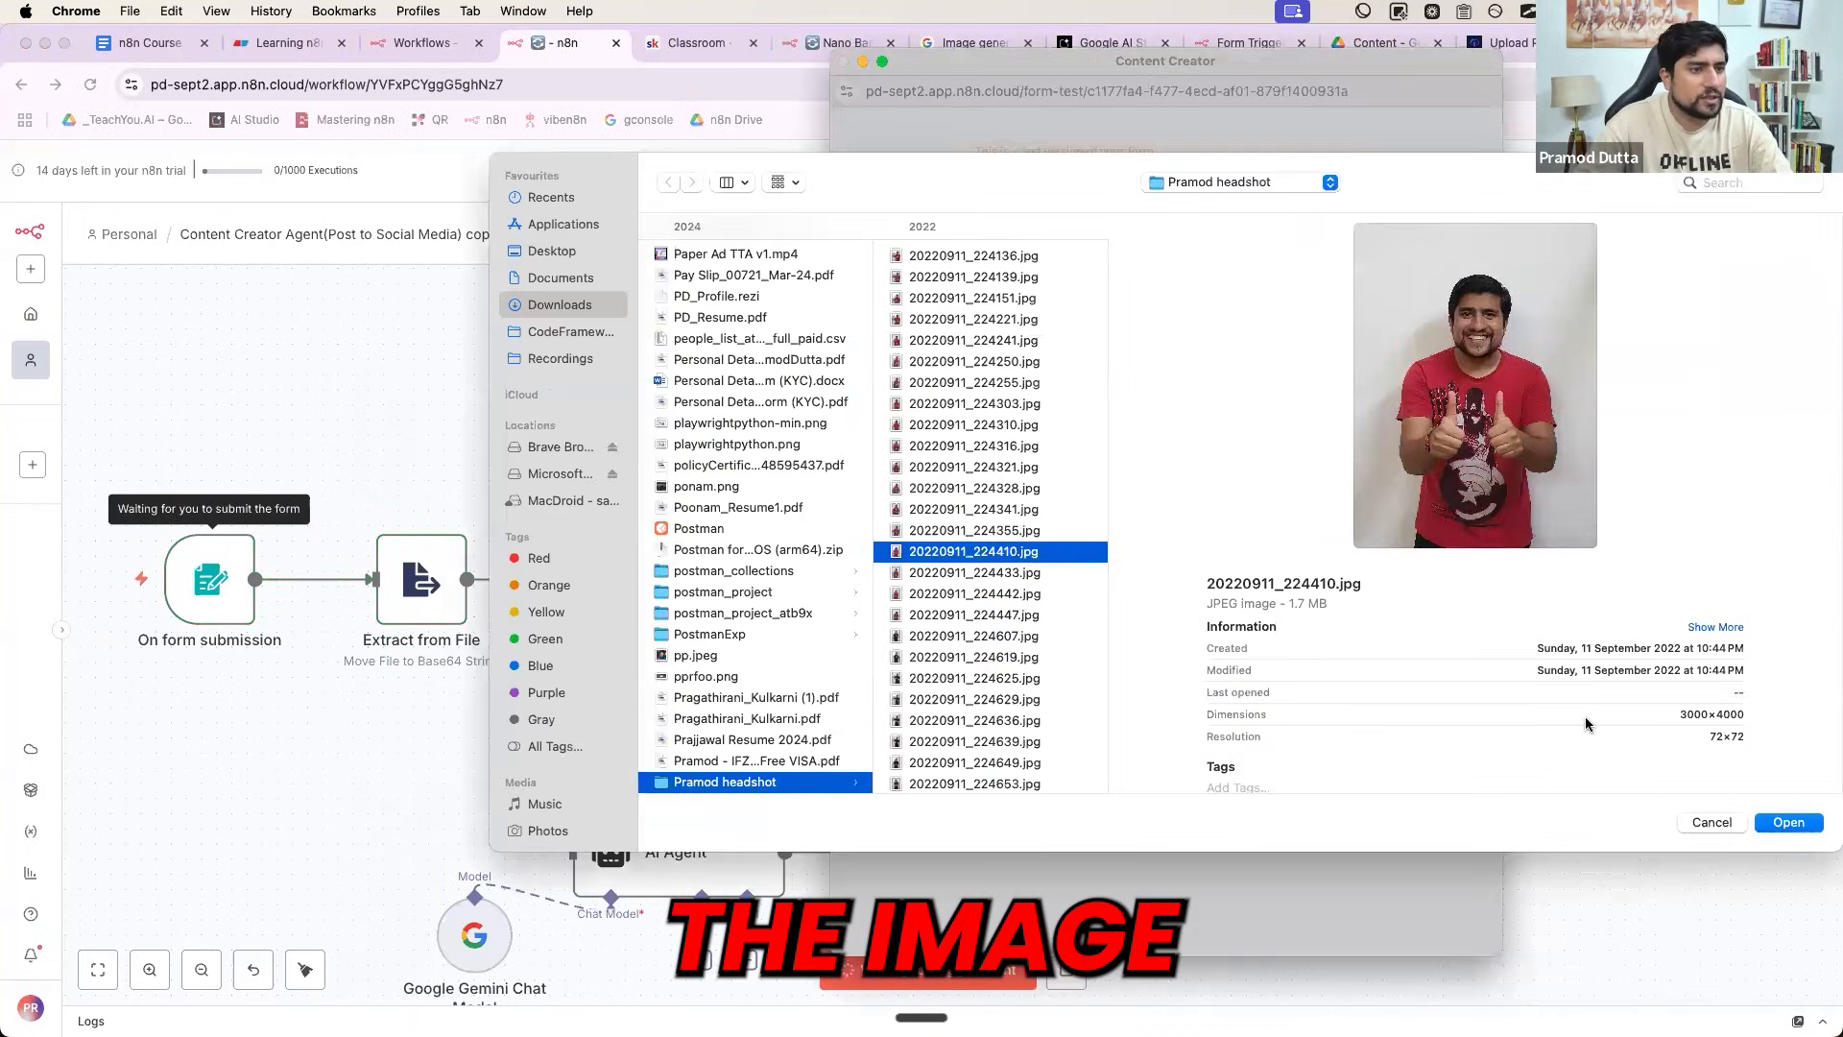
key(Return)
click(1336, 423)
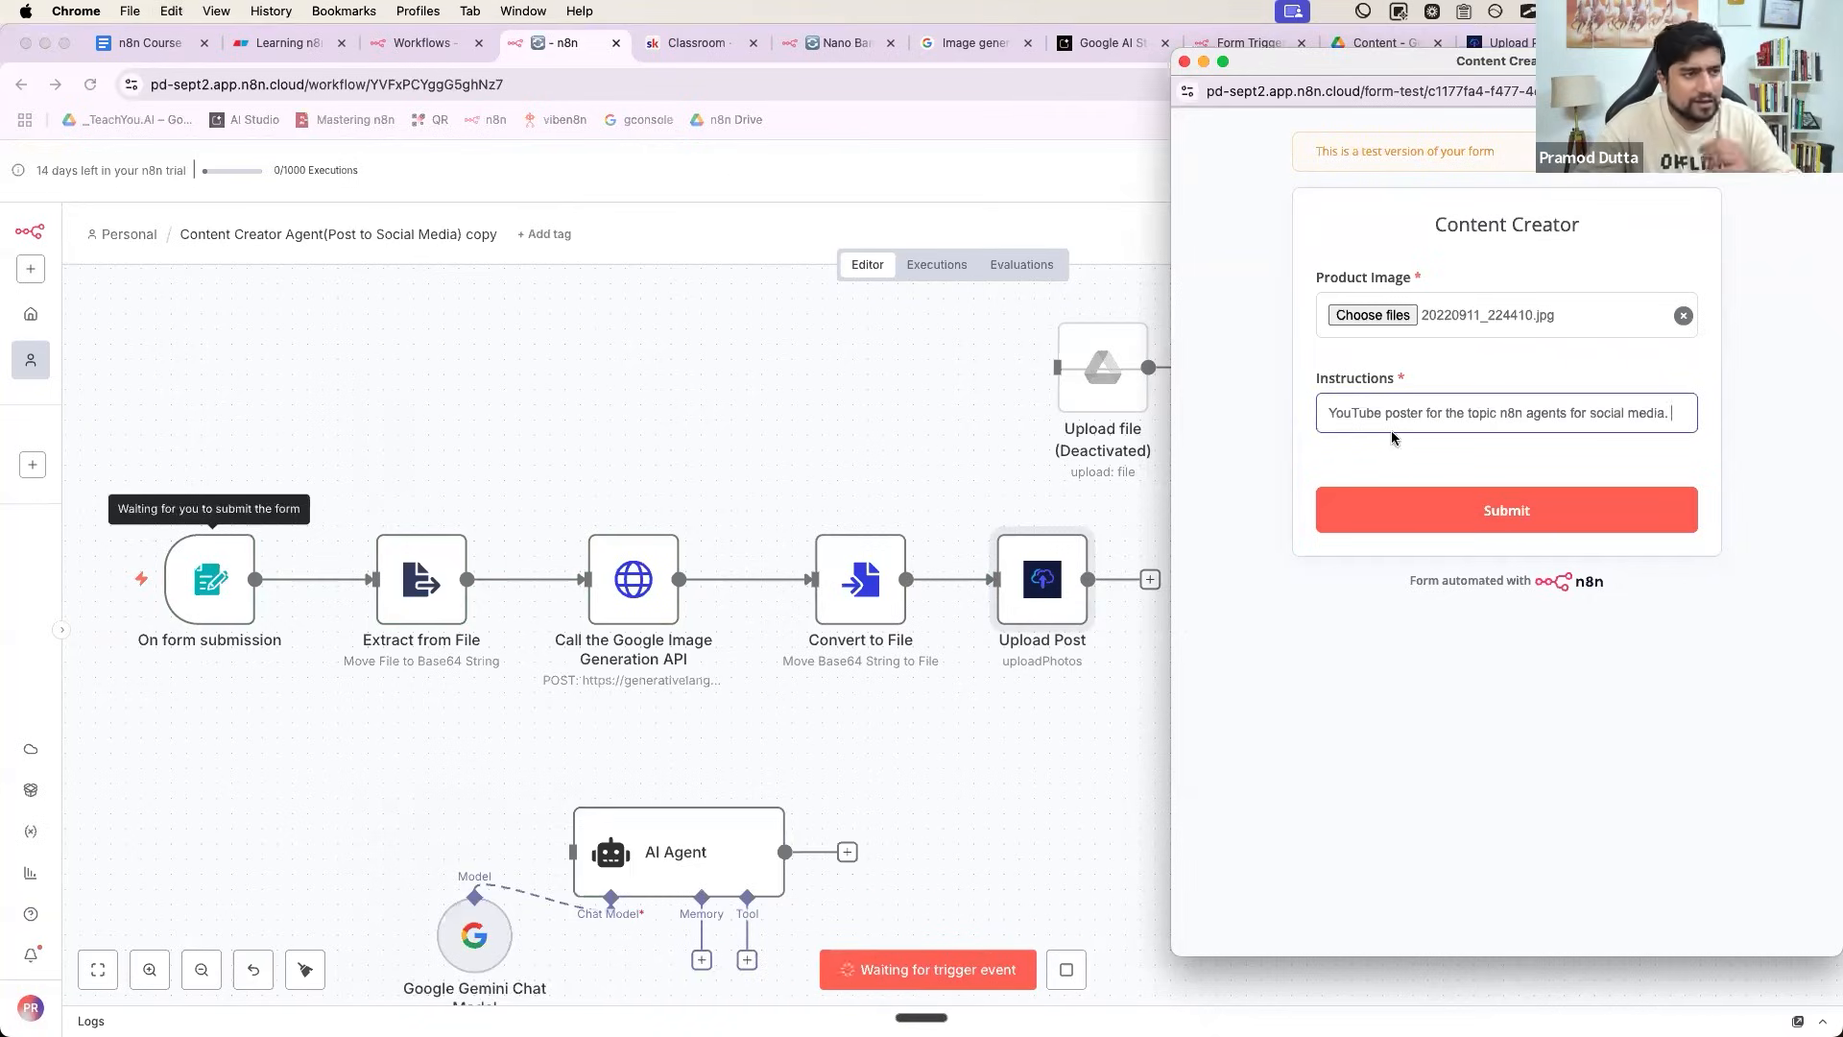
click(1341, 509)
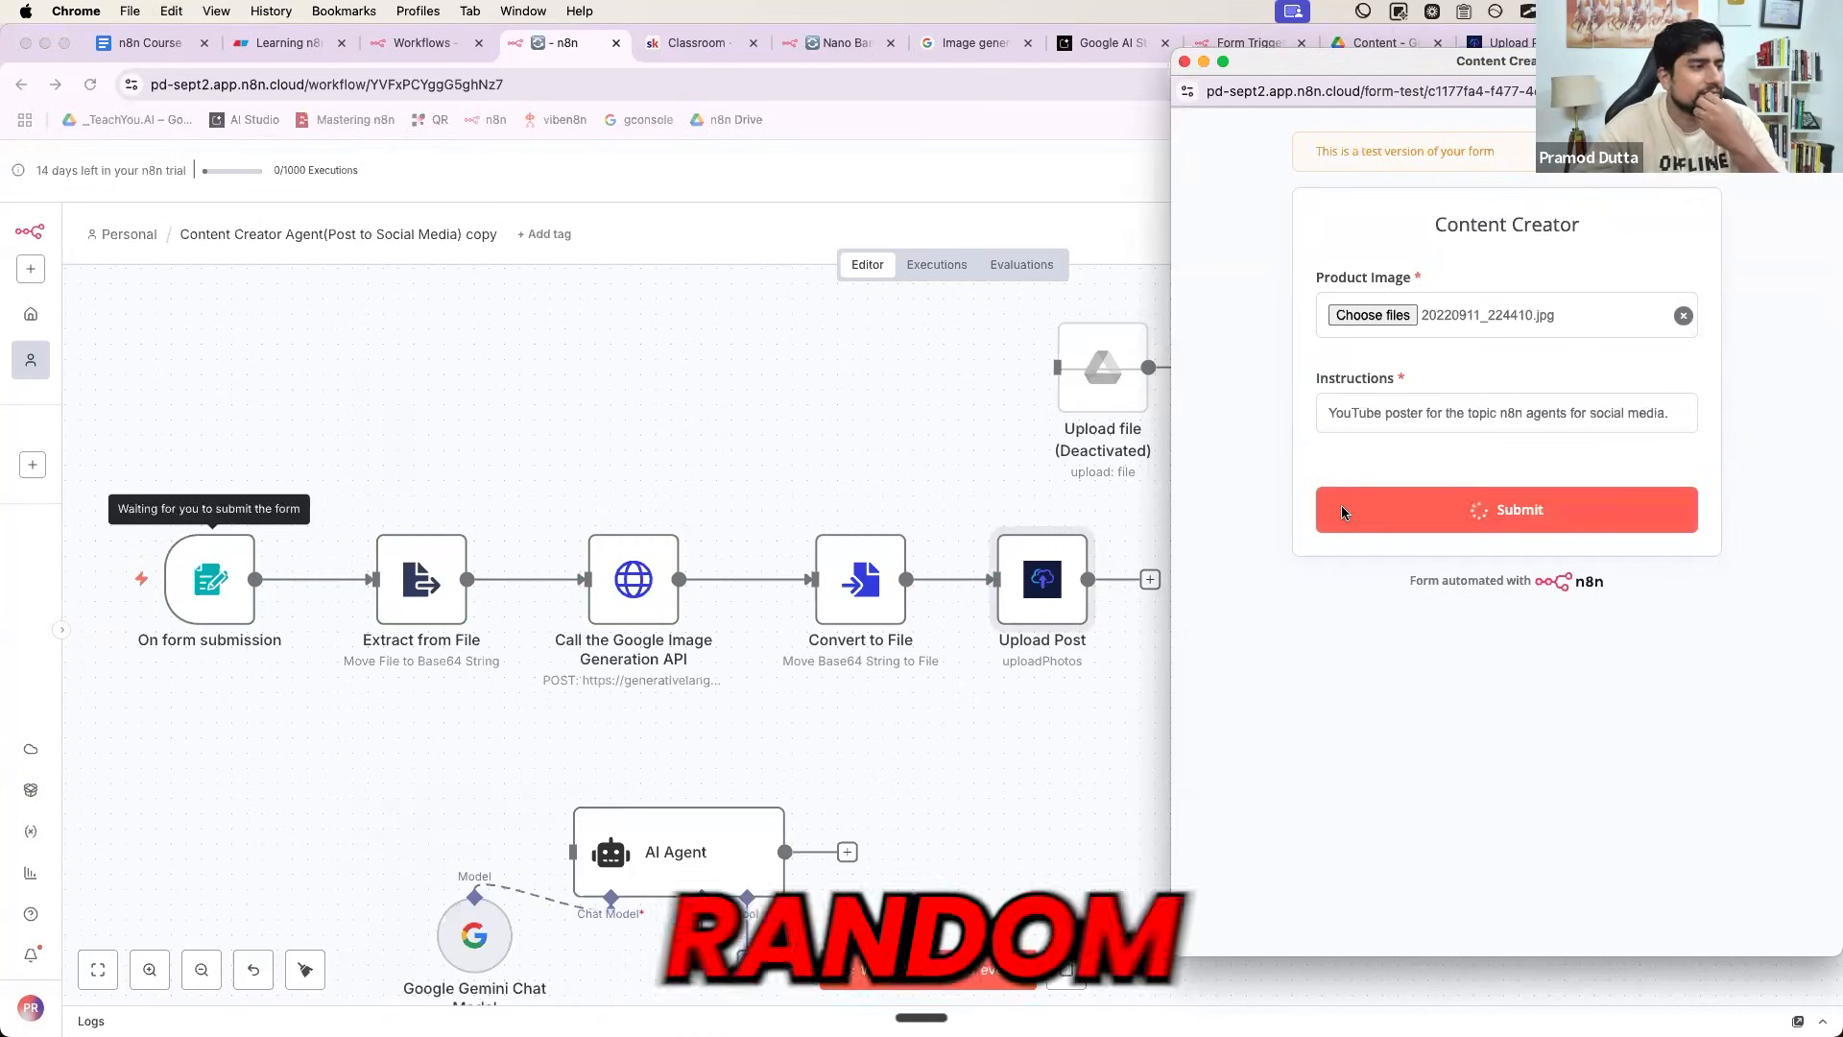
click(1186, 63)
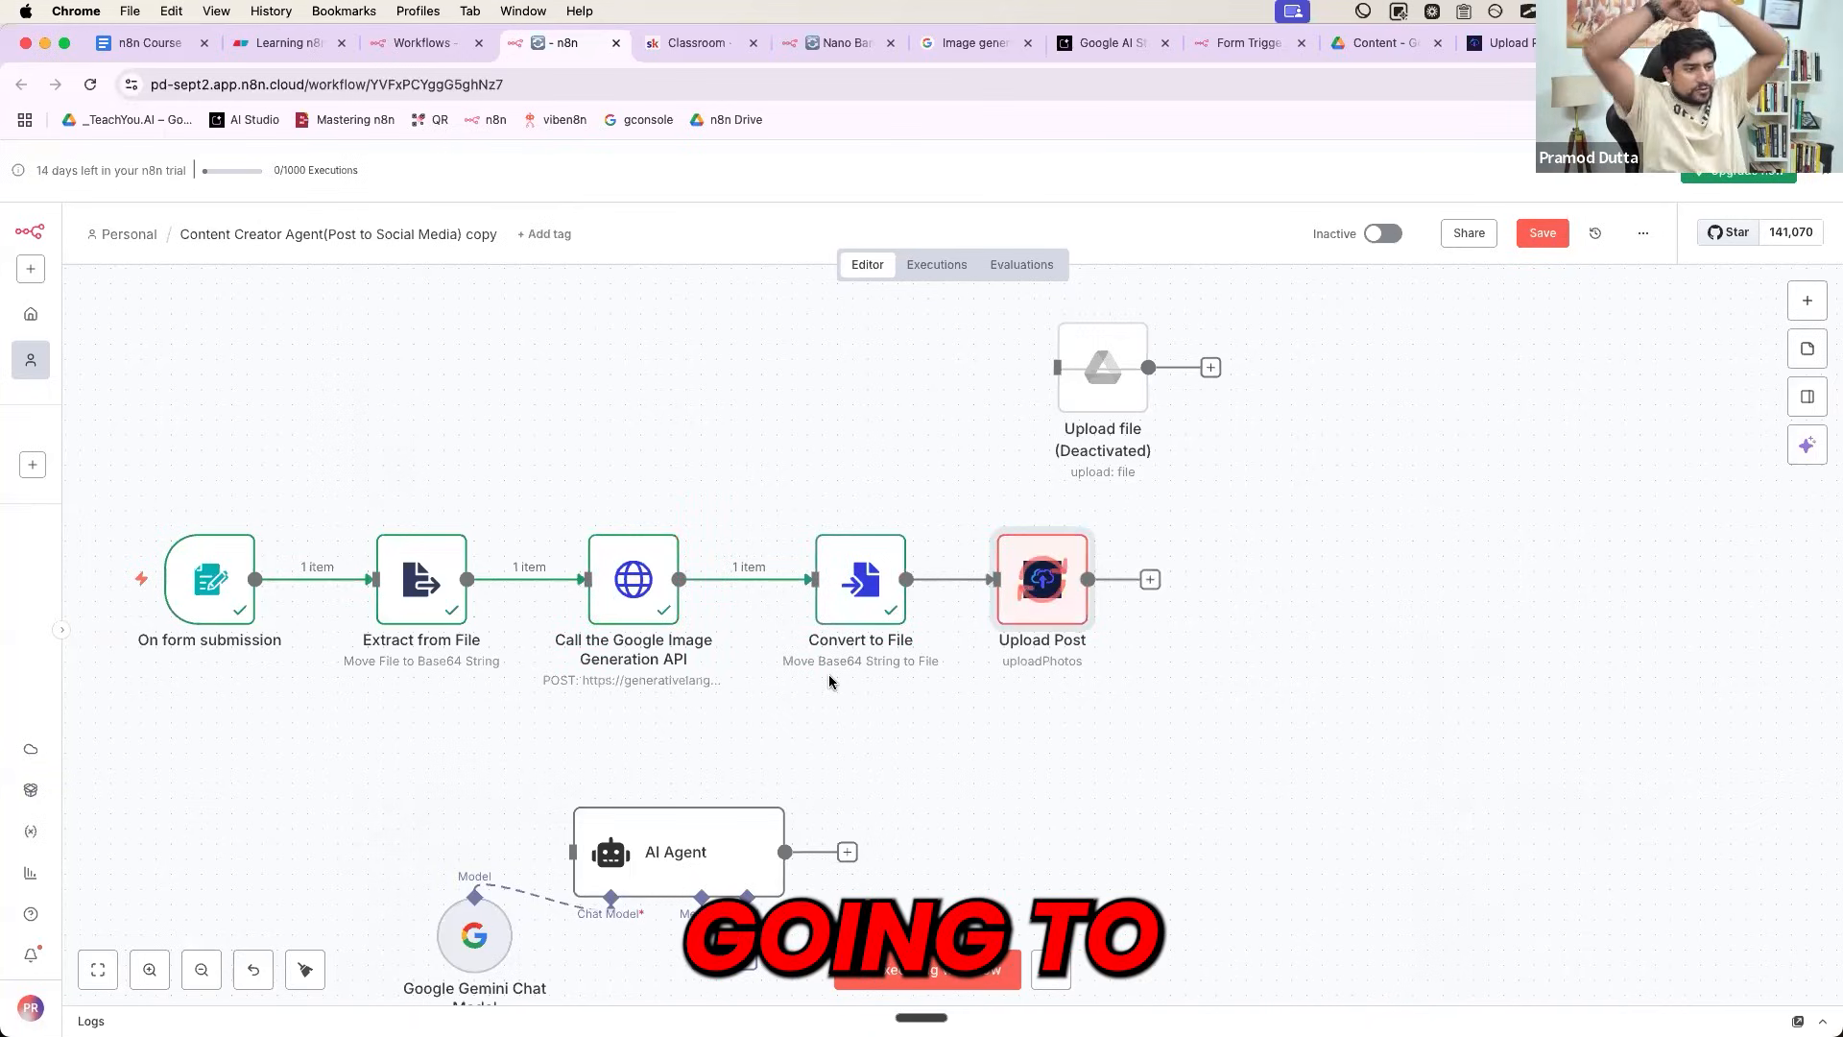
- Check the Upload Post node's error output and view the generated poster image it received from Convert to File
double_click(1028, 591)
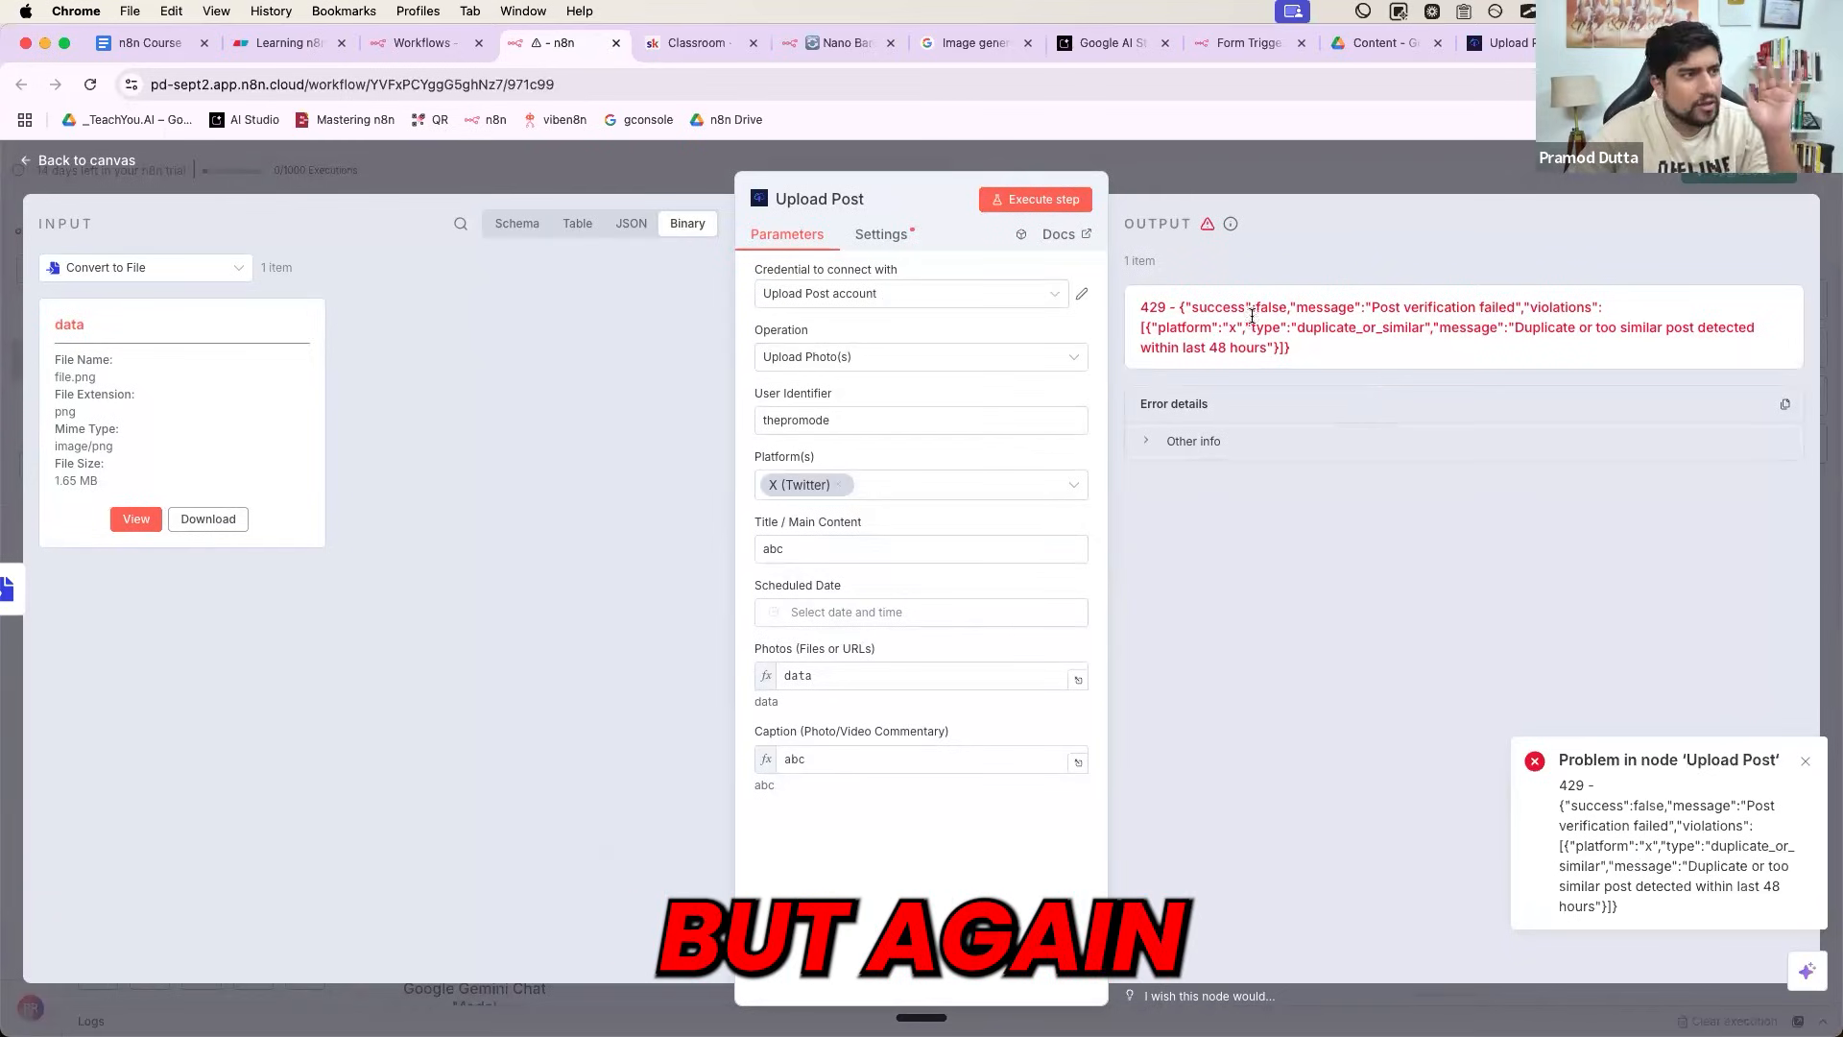
drag(1209, 320, 1299, 360)
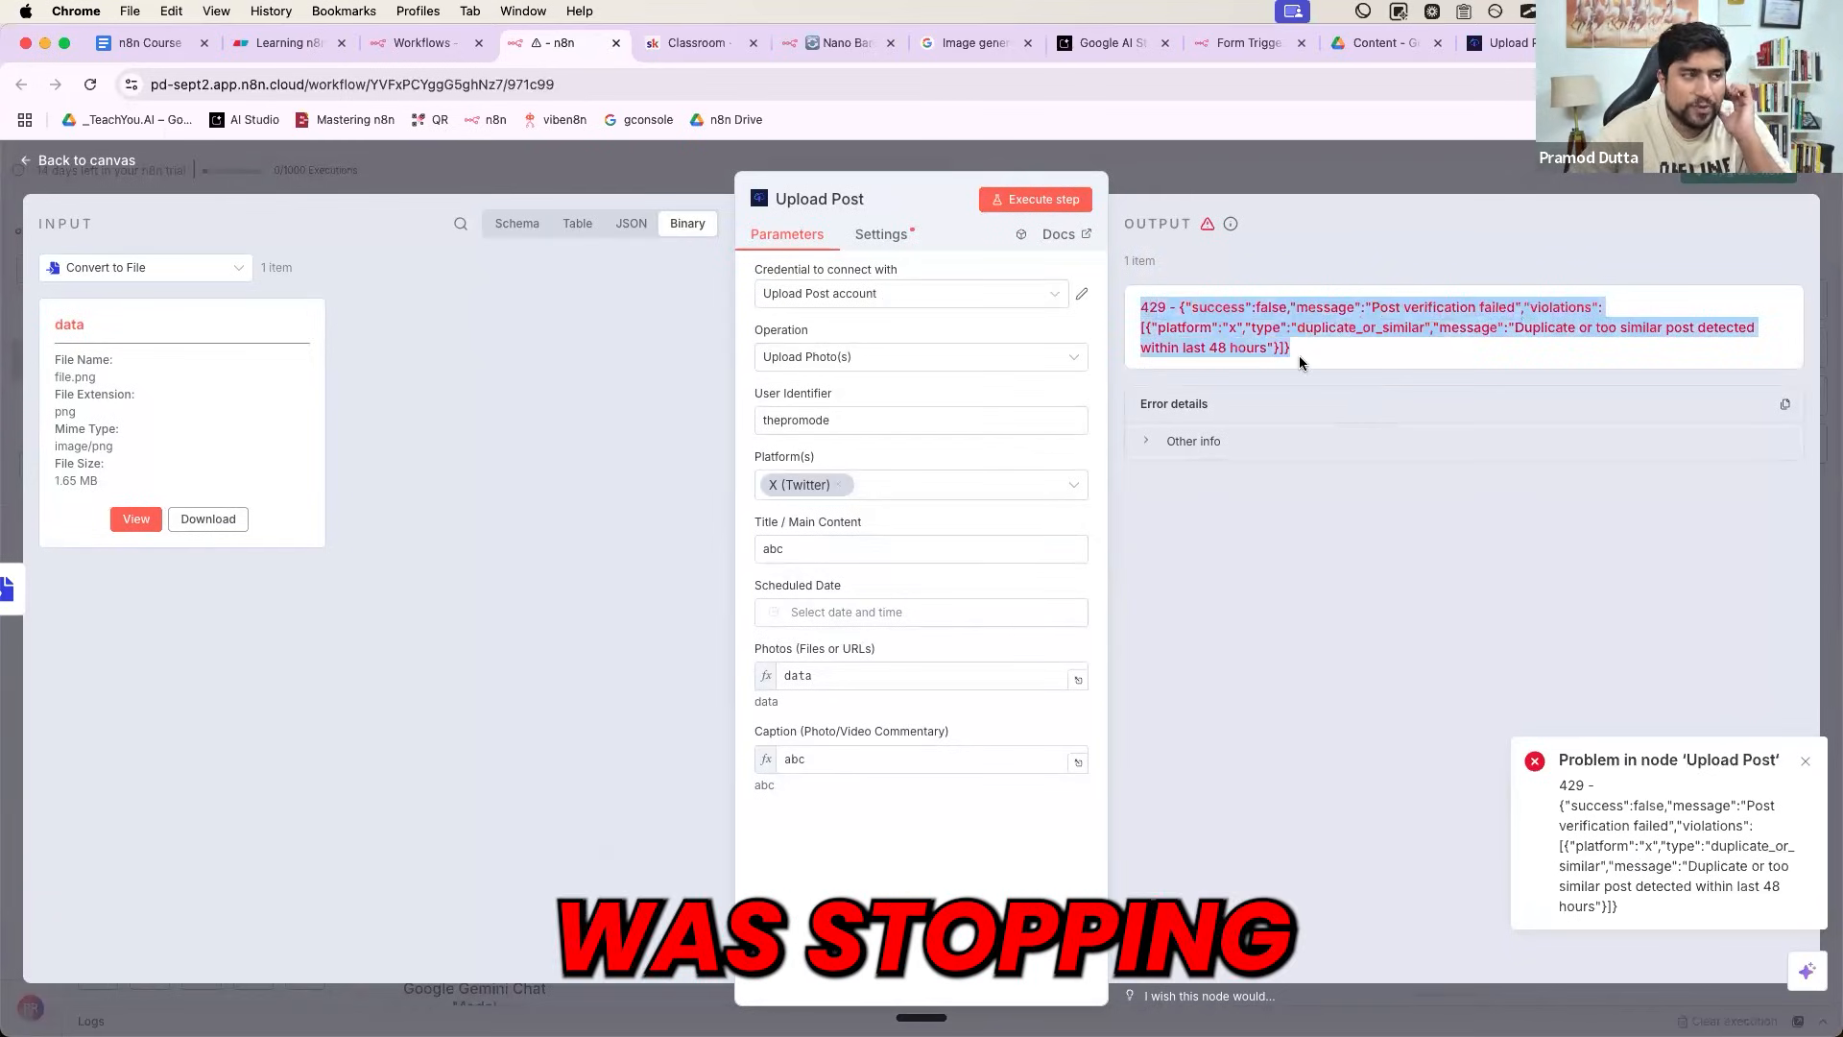
click(142, 519)
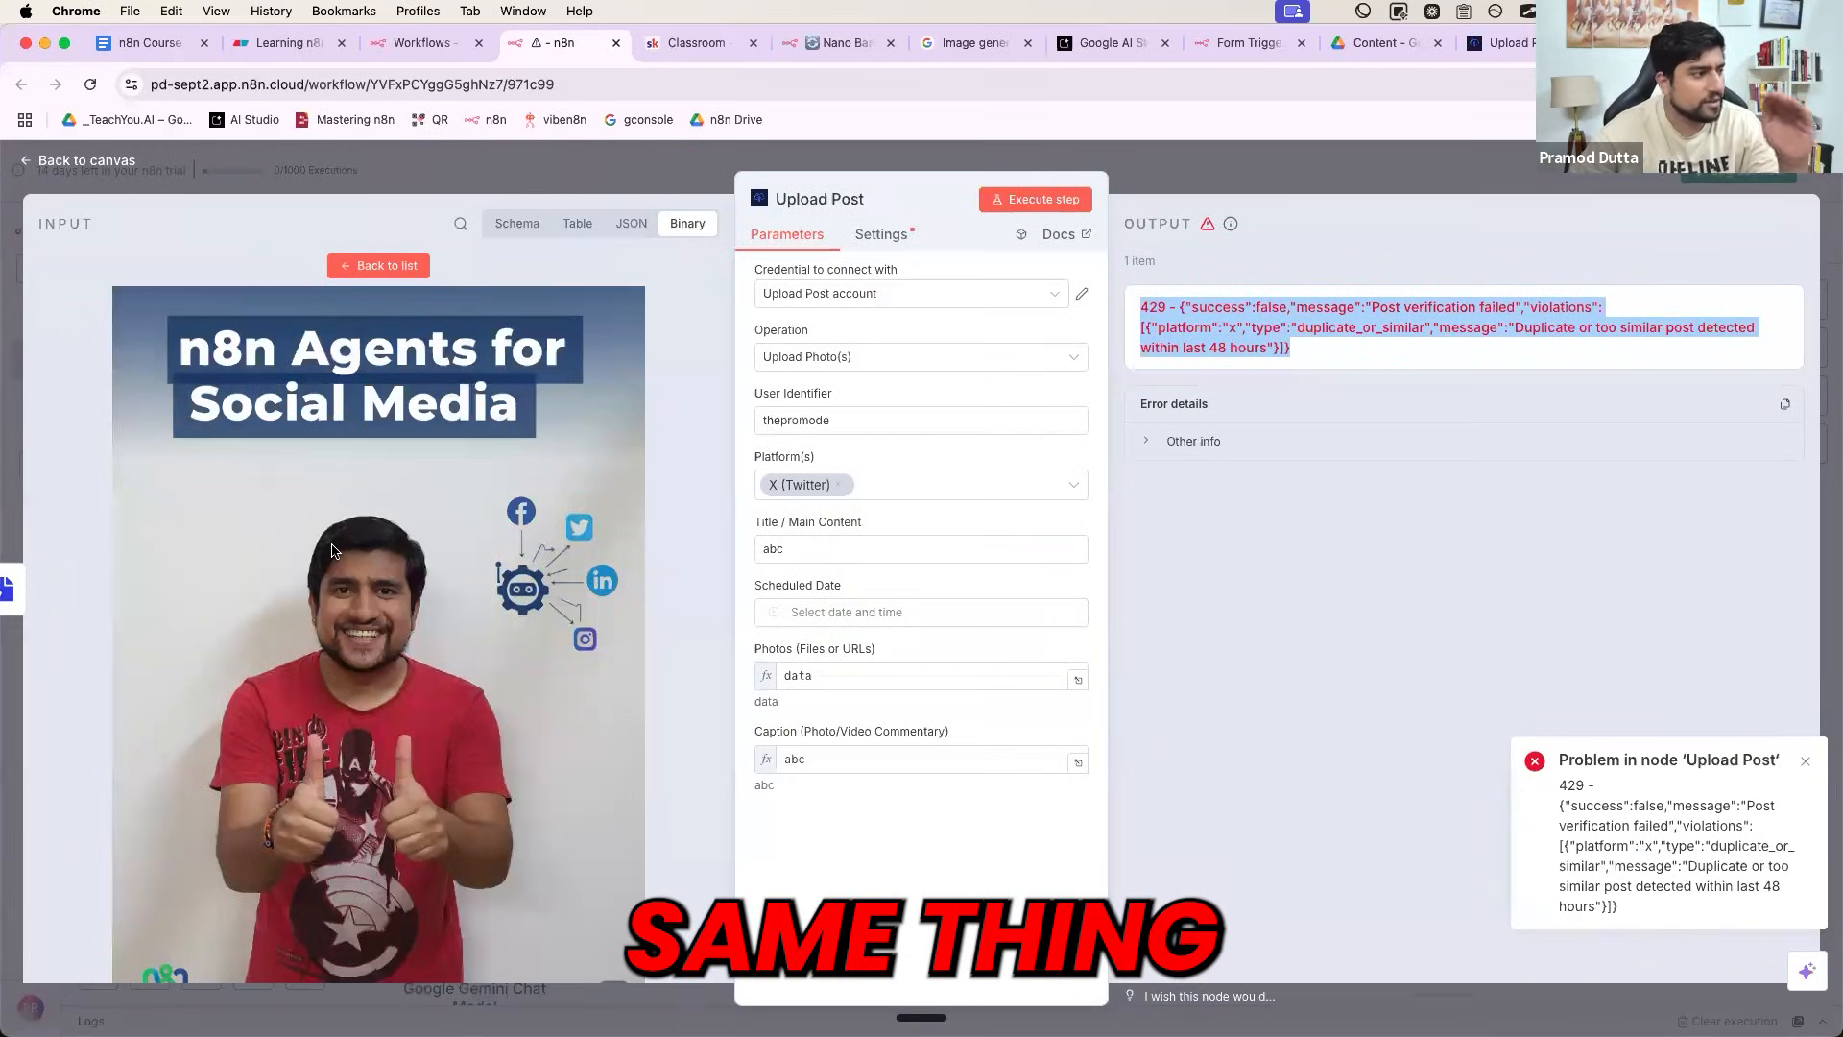
click(1211, 195)
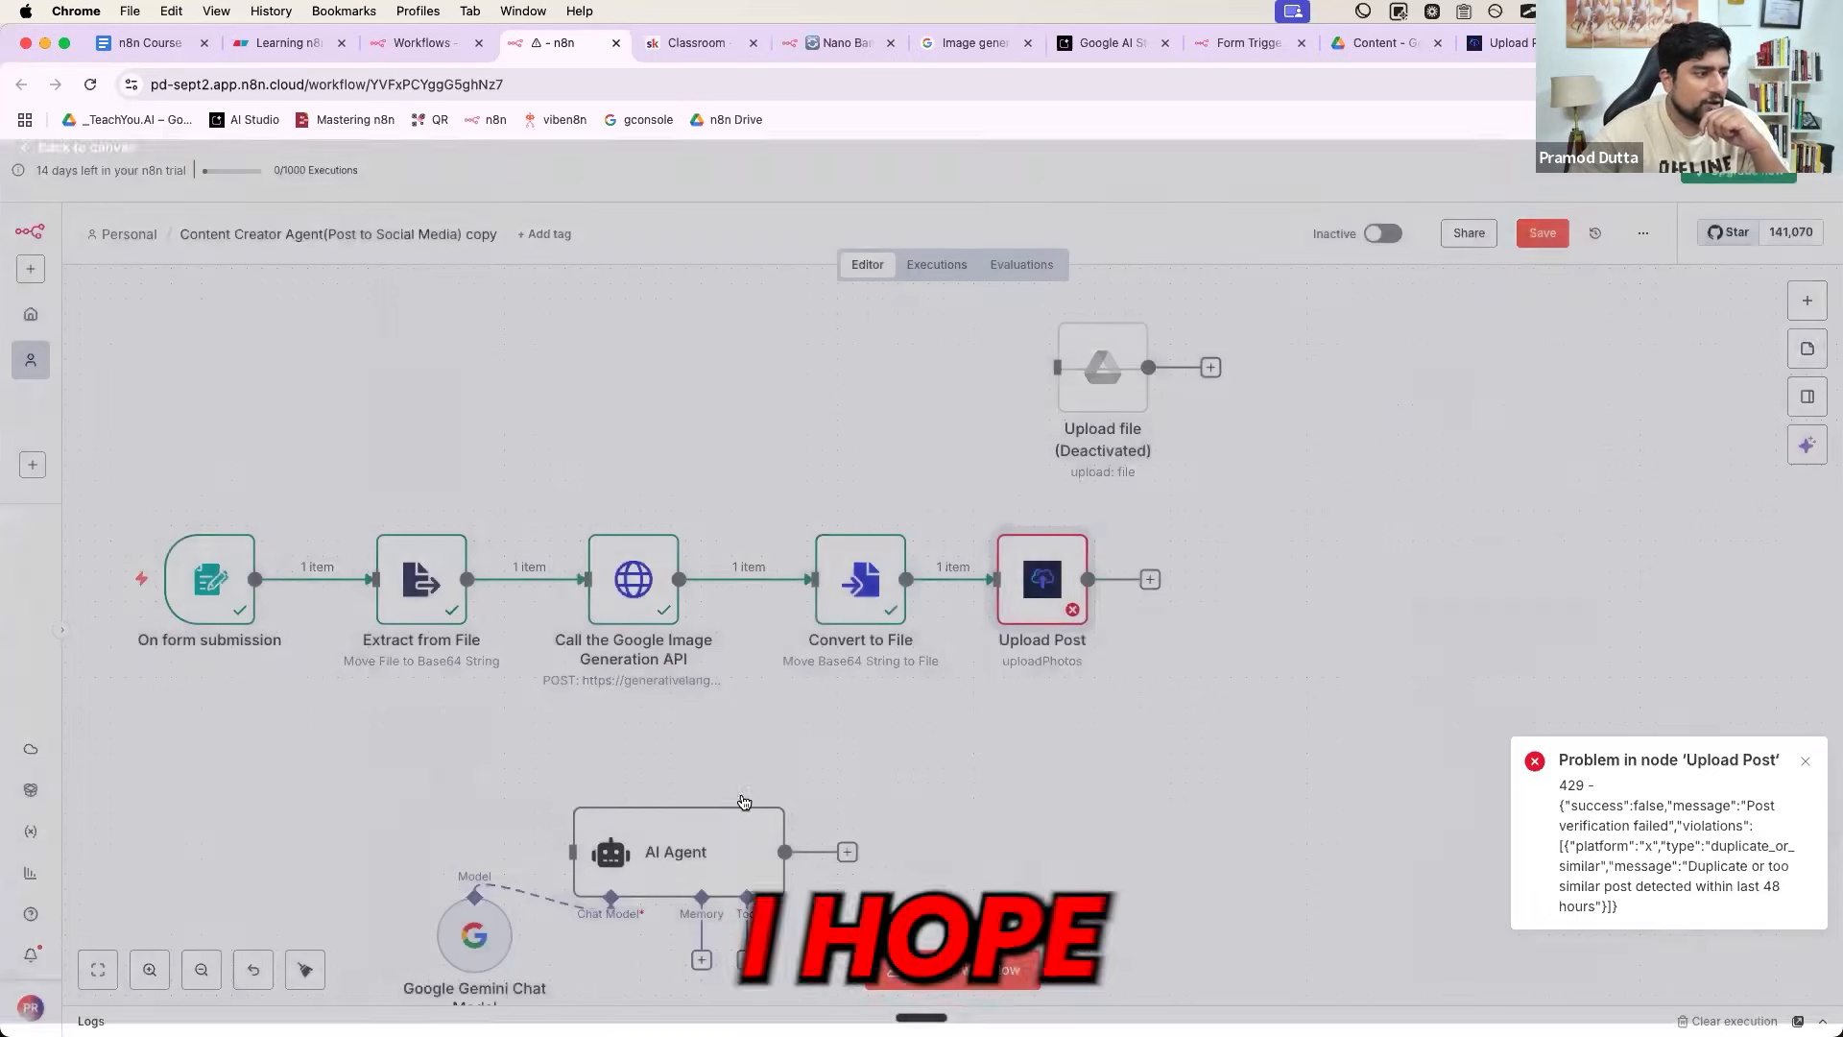
- Connect On form submission to AI Agent and AI Agent to Upload Post, placing the agent and its Gemini model between them below the chain
drag(672, 849, 789, 783)
drag(1060, 587, 1242, 588)
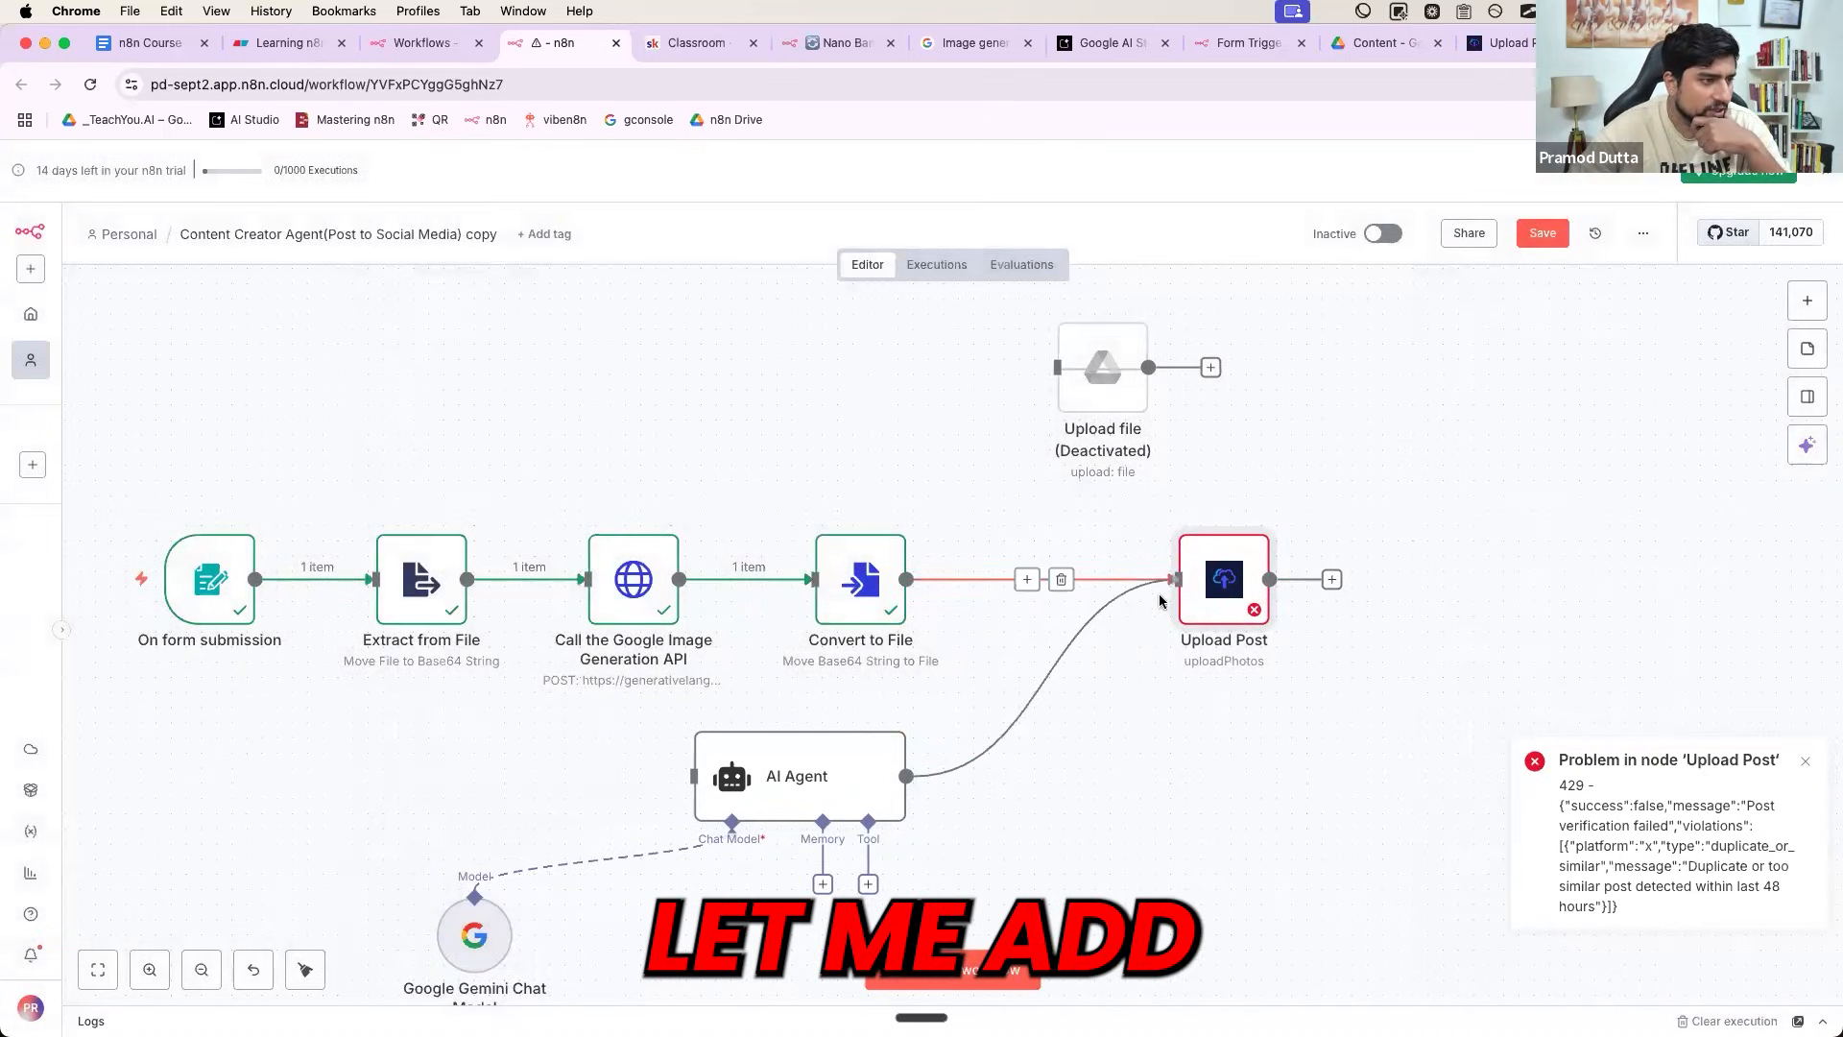
drag(813, 790, 934, 790)
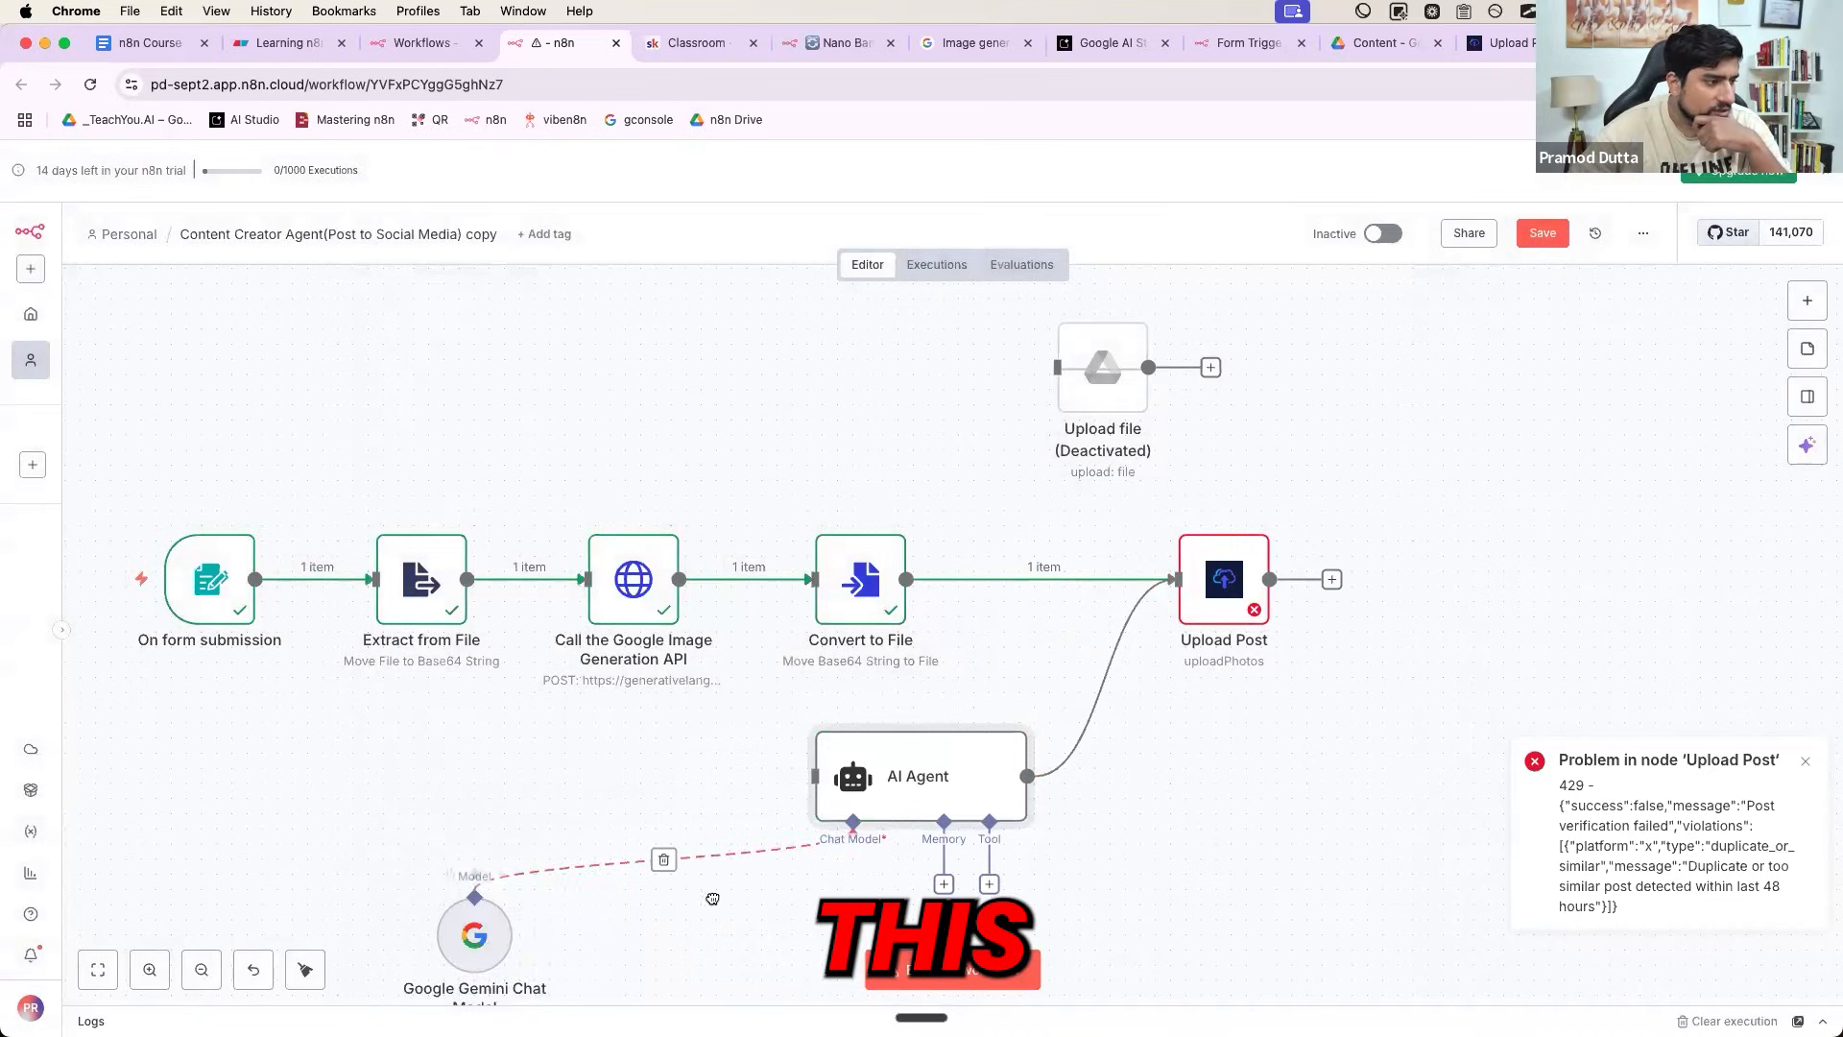
drag(480, 933, 691, 888)
mouse_move(239, 615)
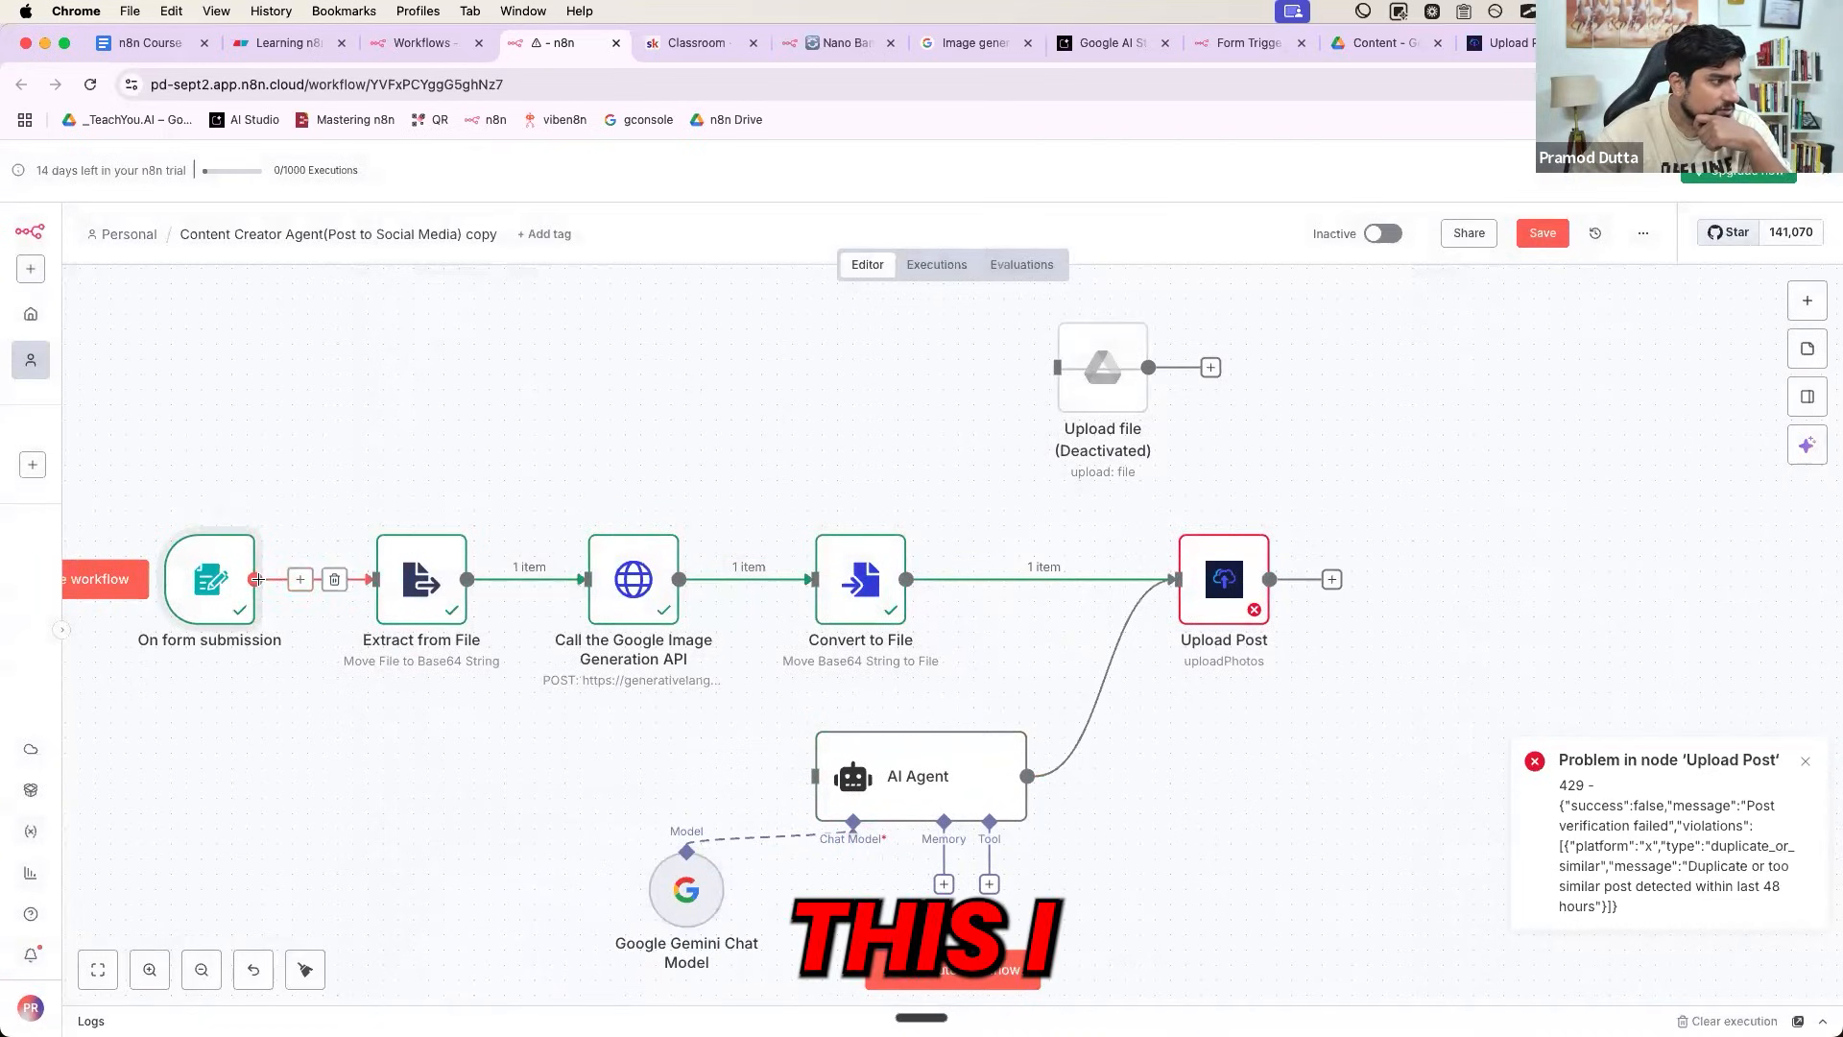
drag(257, 579, 461, 800)
drag(789, 789, 916, 779)
right_click(916, 779)
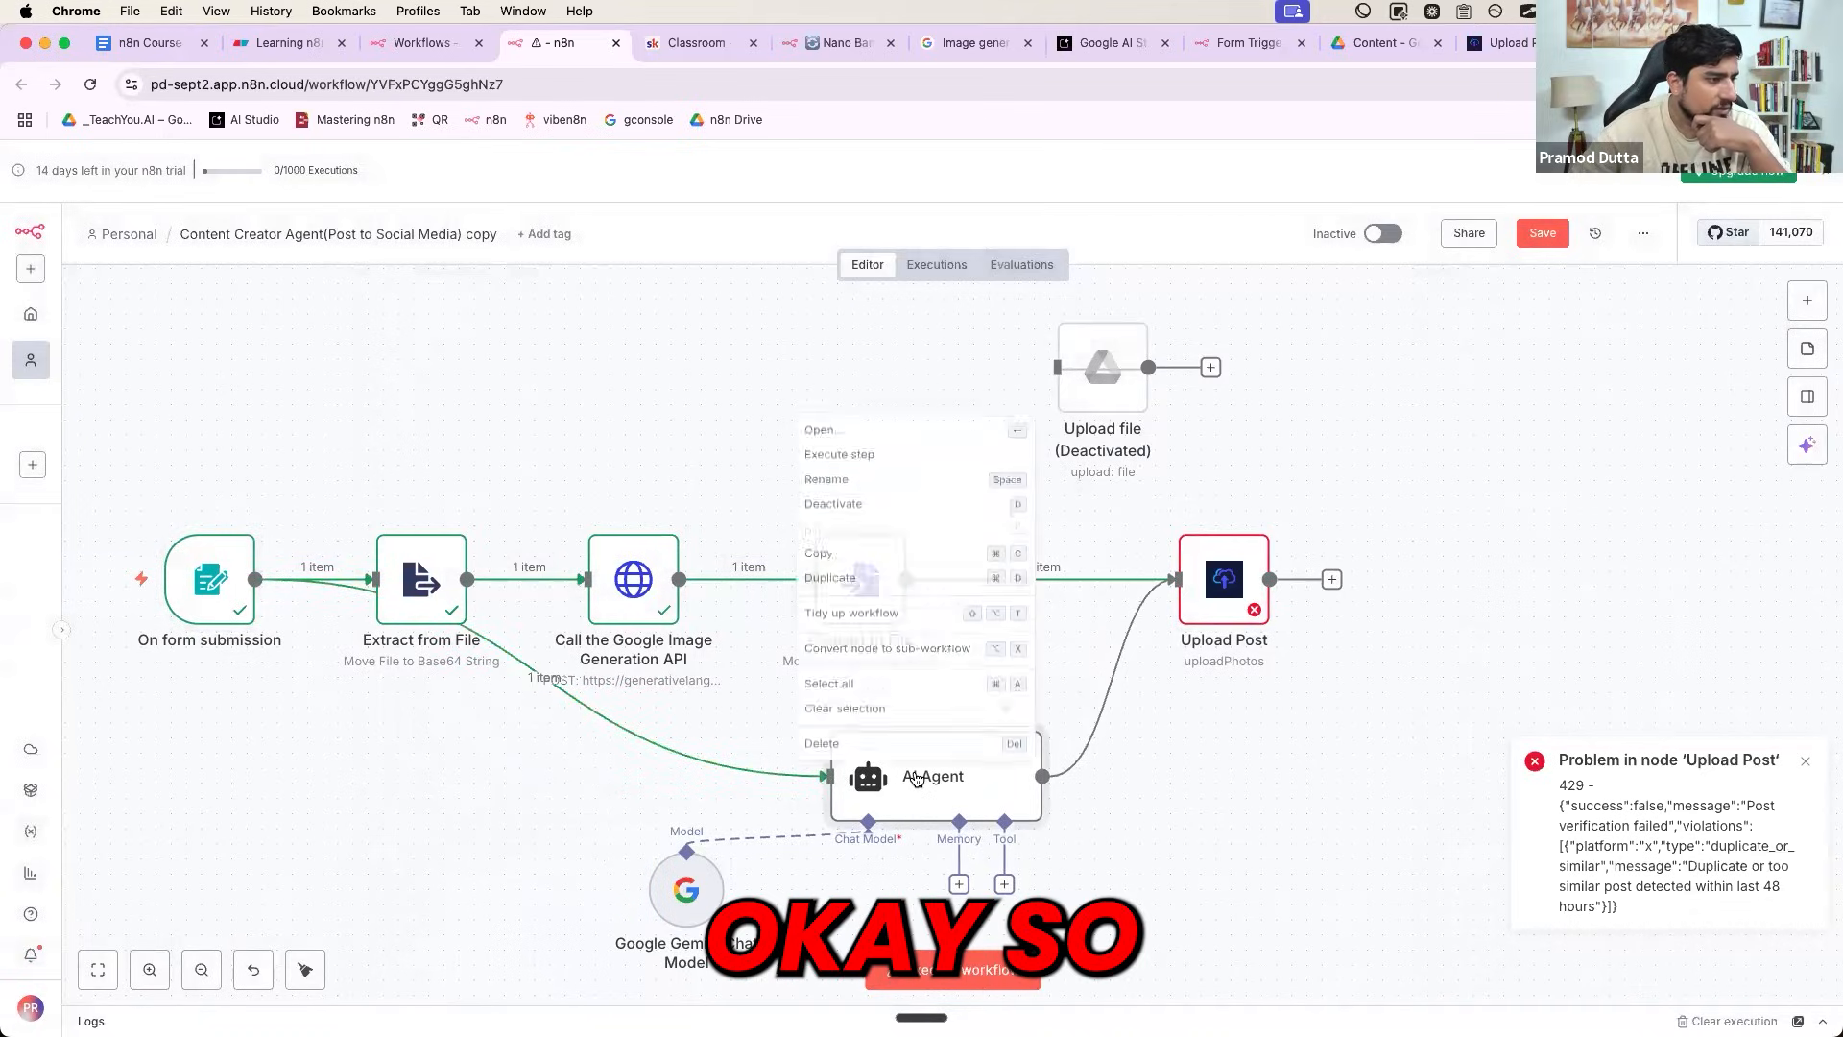
click(757, 795)
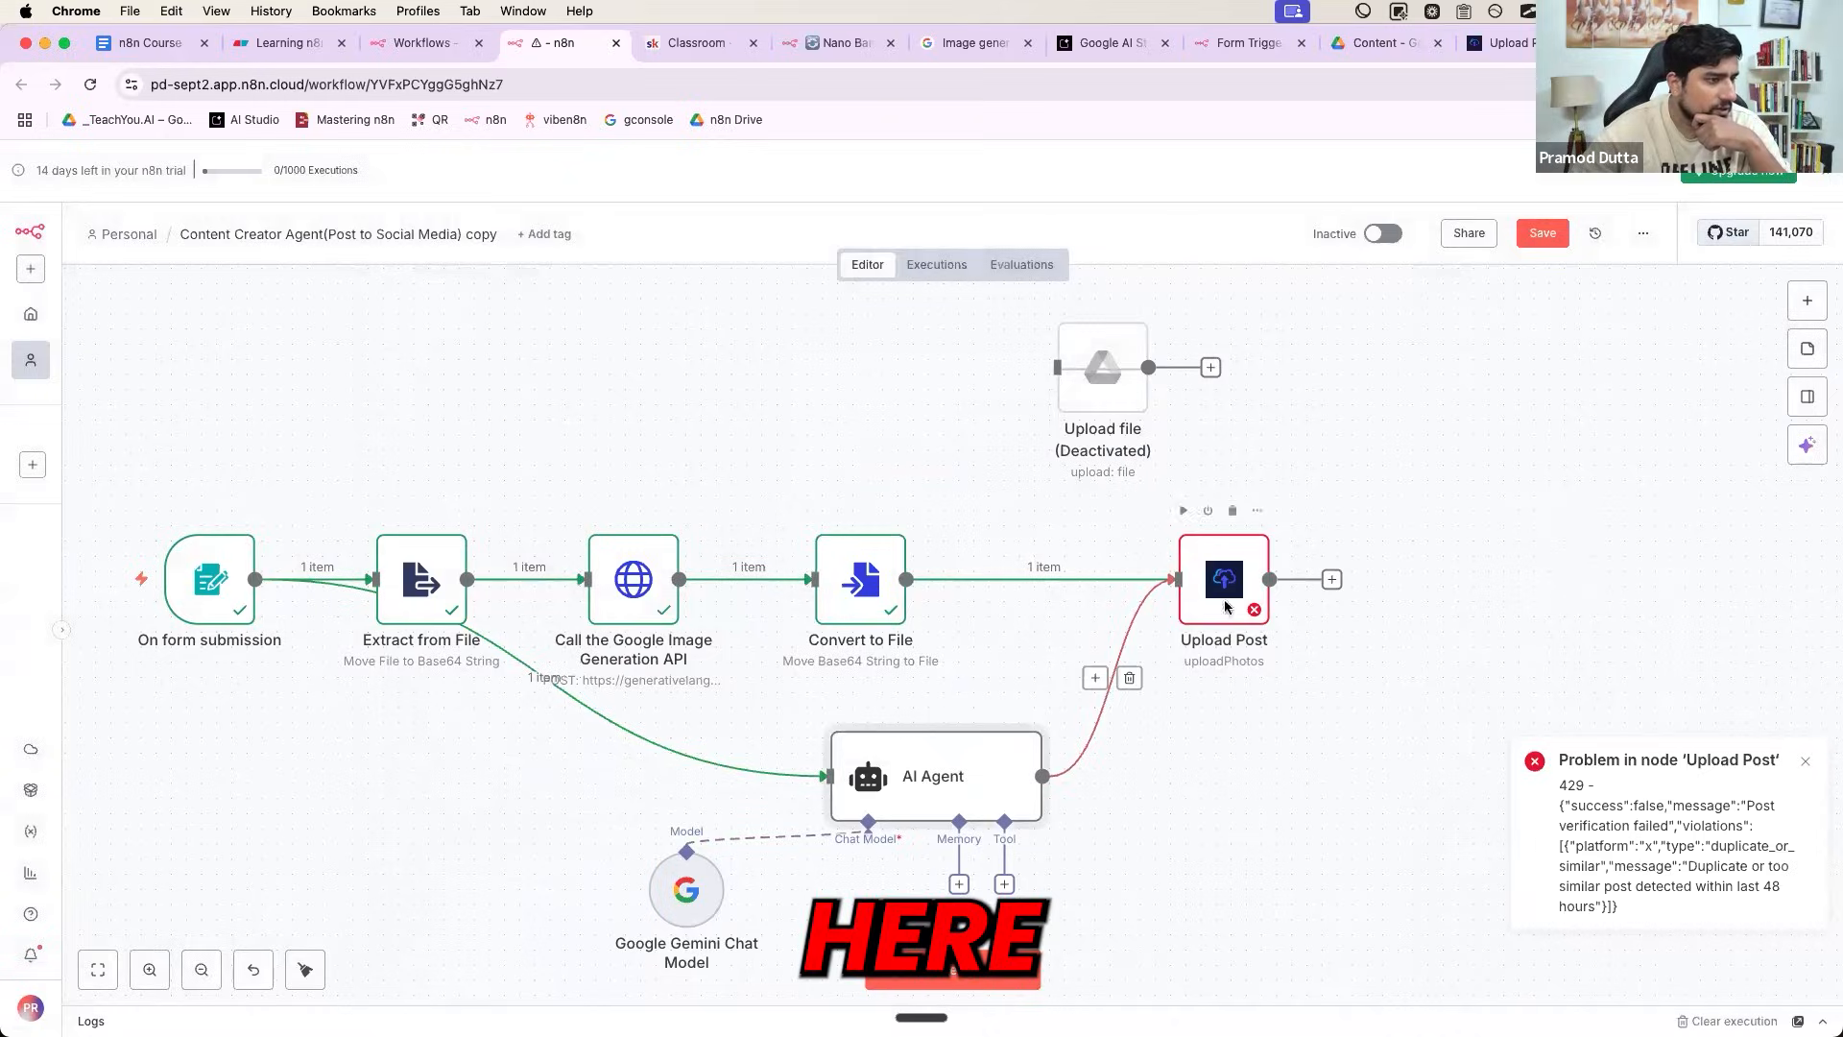
- In Upload Post, switch the input view to the AI Agent node and return to the canvas
double_click(1224, 580)
click(199, 263)
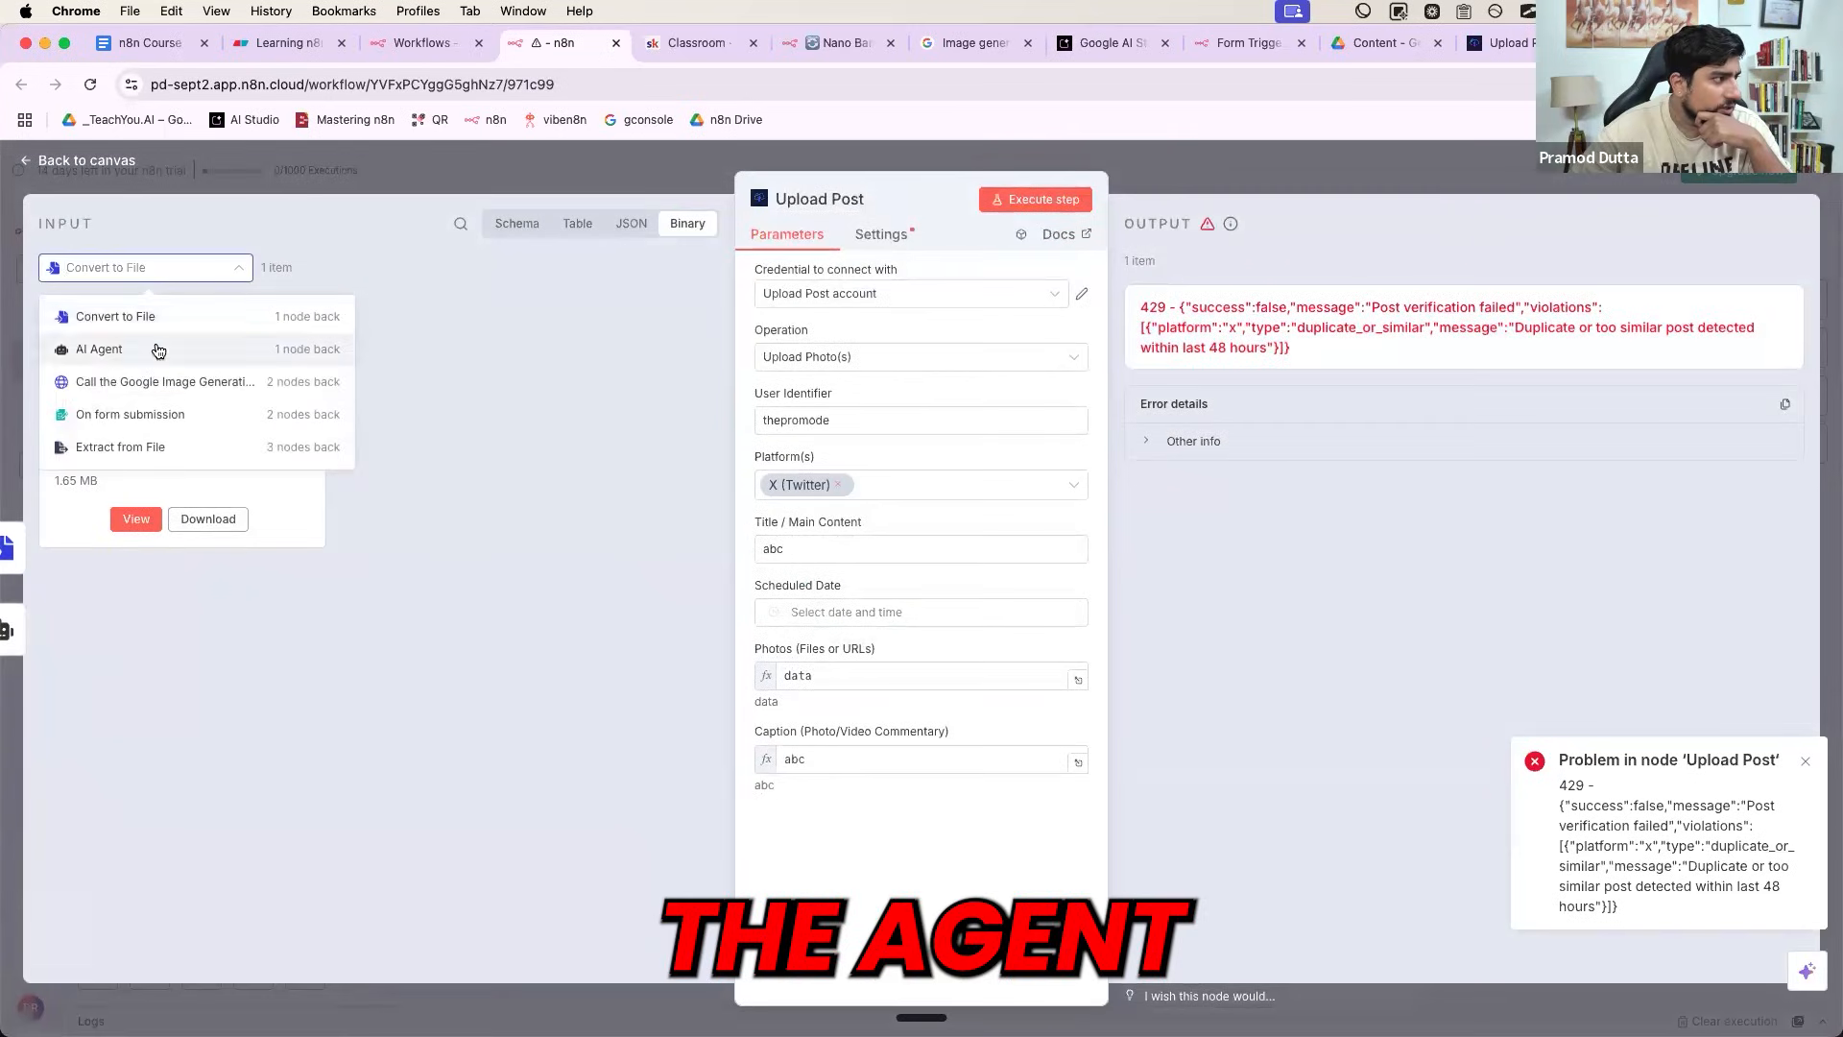
click(159, 349)
click(630, 180)
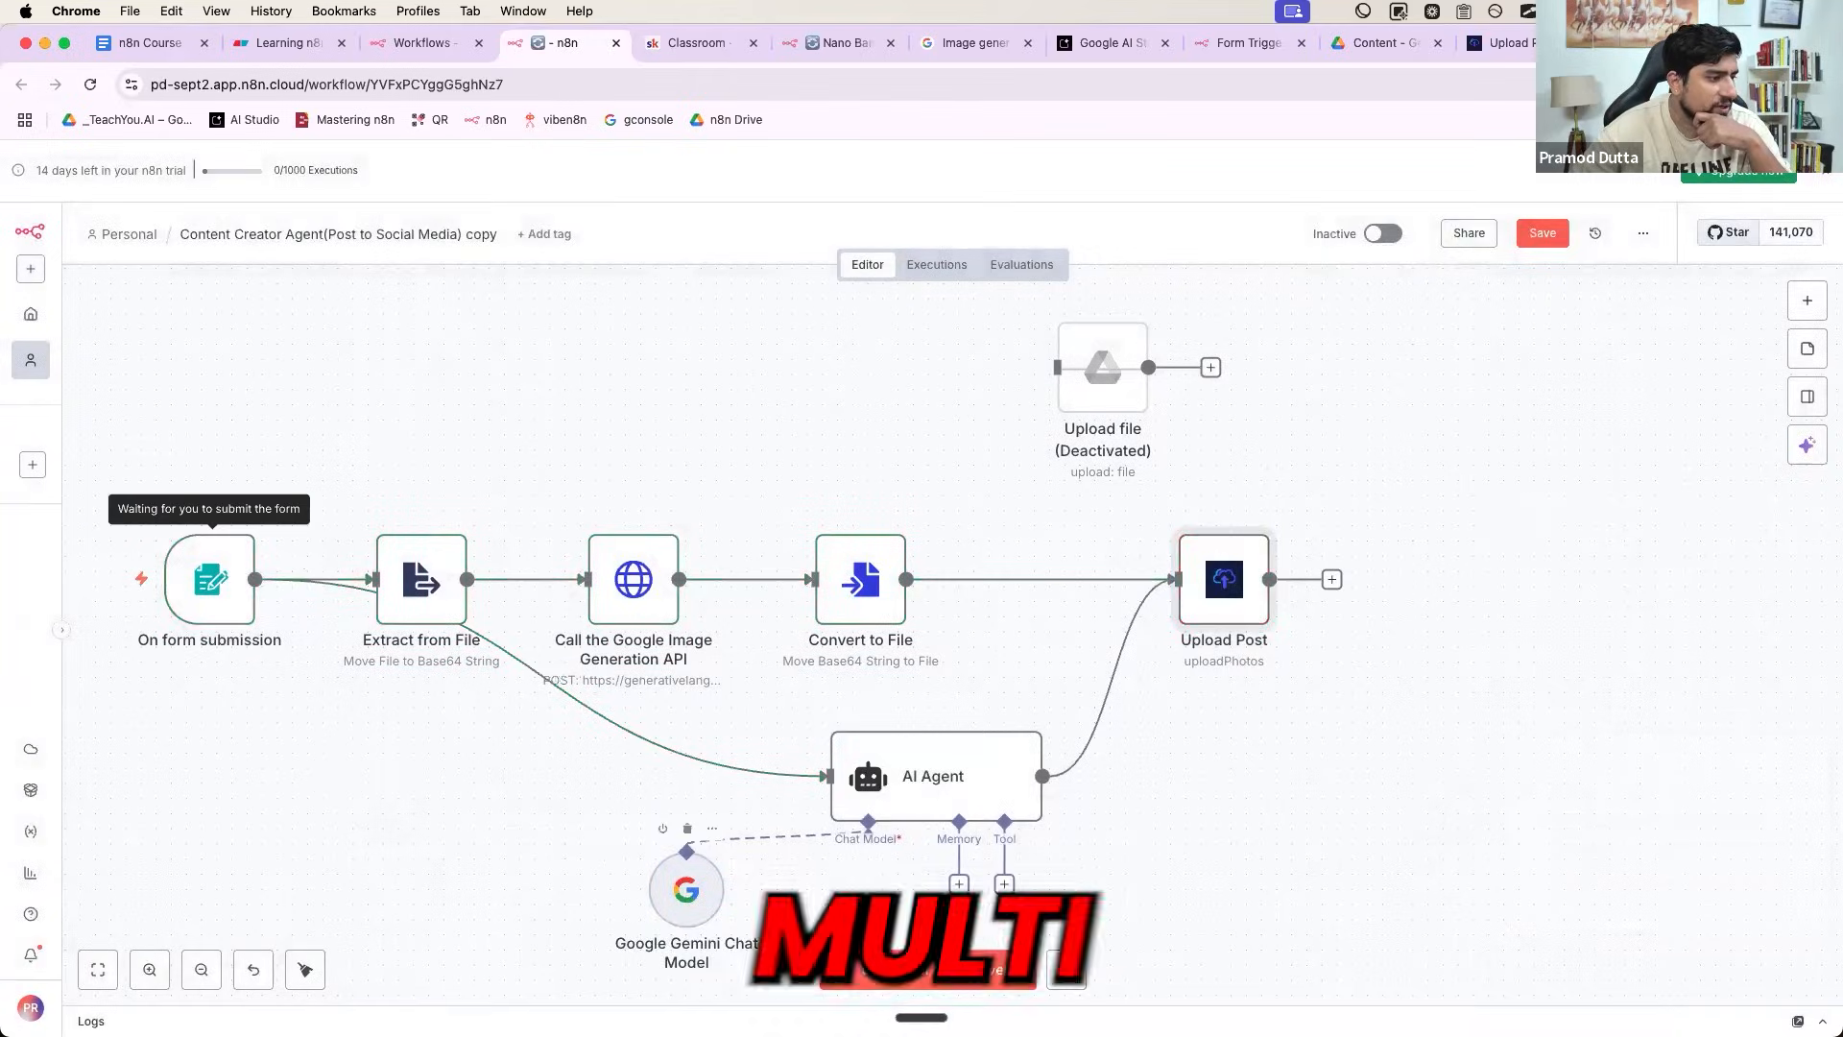
- Move the Gemini model closer to AI Agent and submit the form with 20220911_224303.jpg and the instructions "Create a YouTube poster for the n8n Agent Workshop."
drag(688, 890, 763, 890)
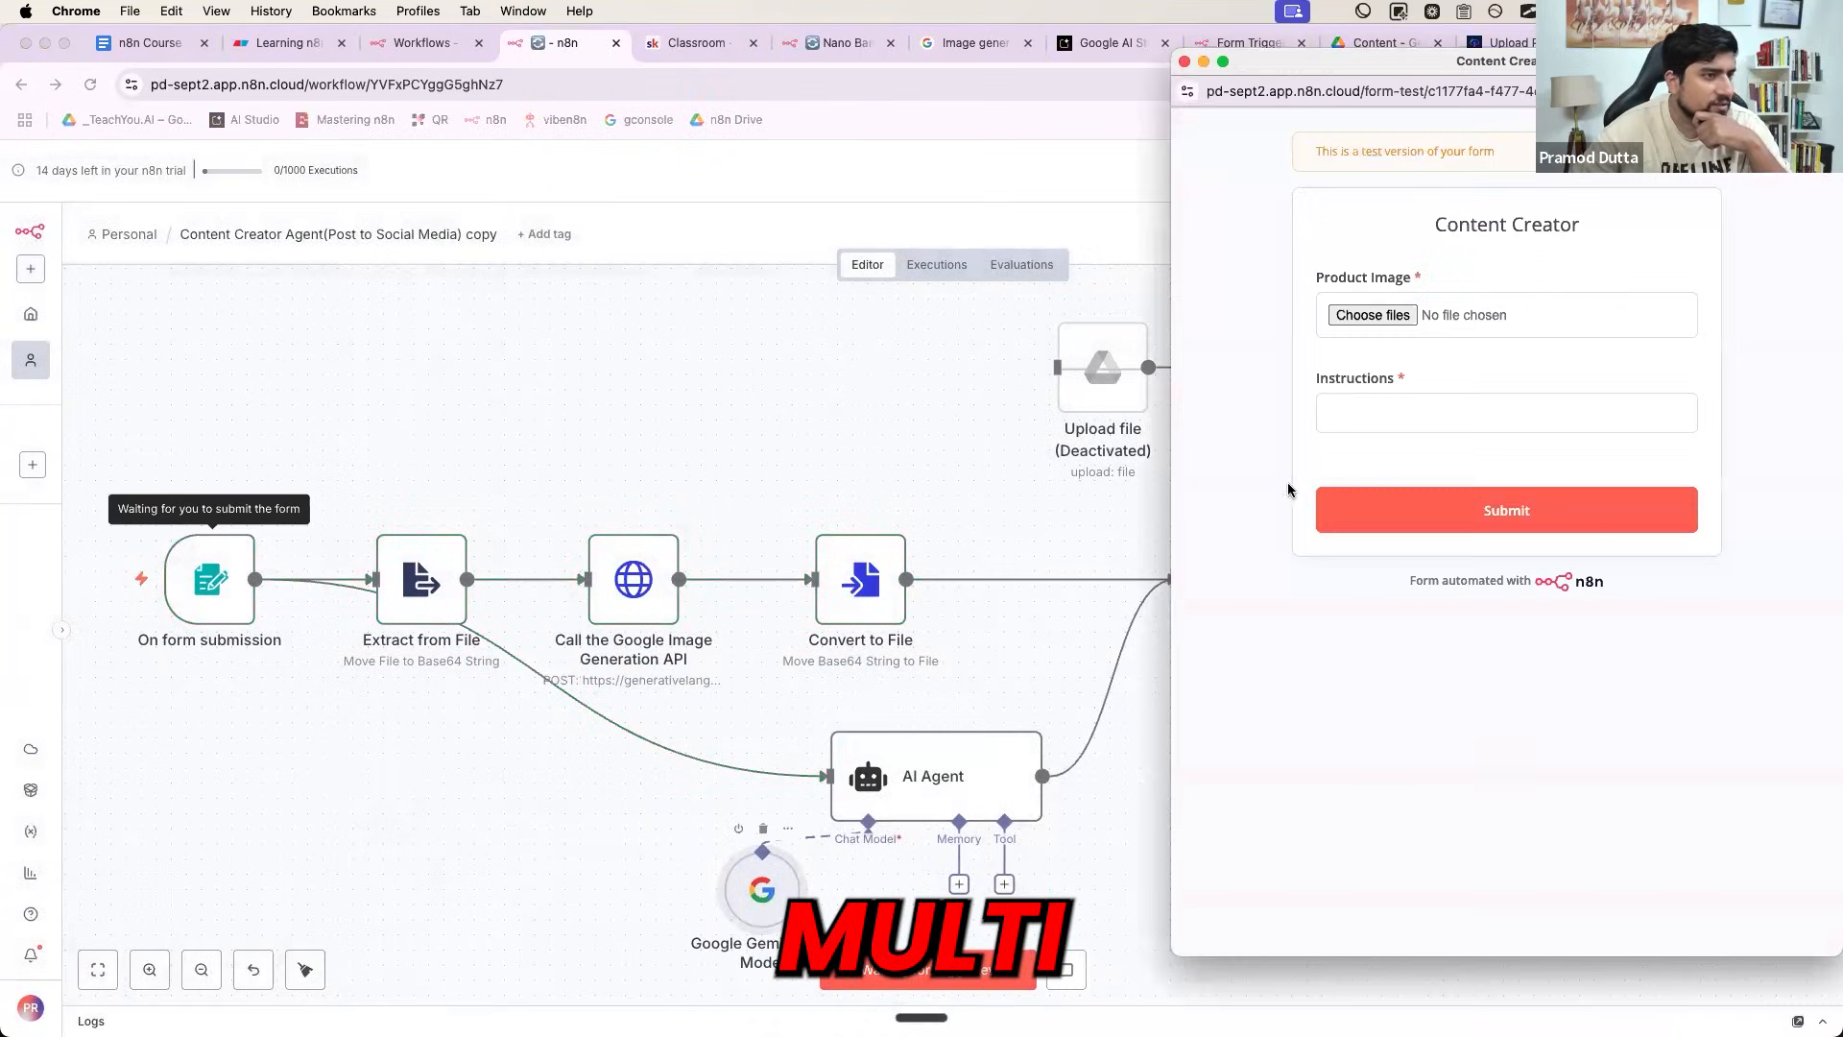
click(1366, 414)
click(1387, 317)
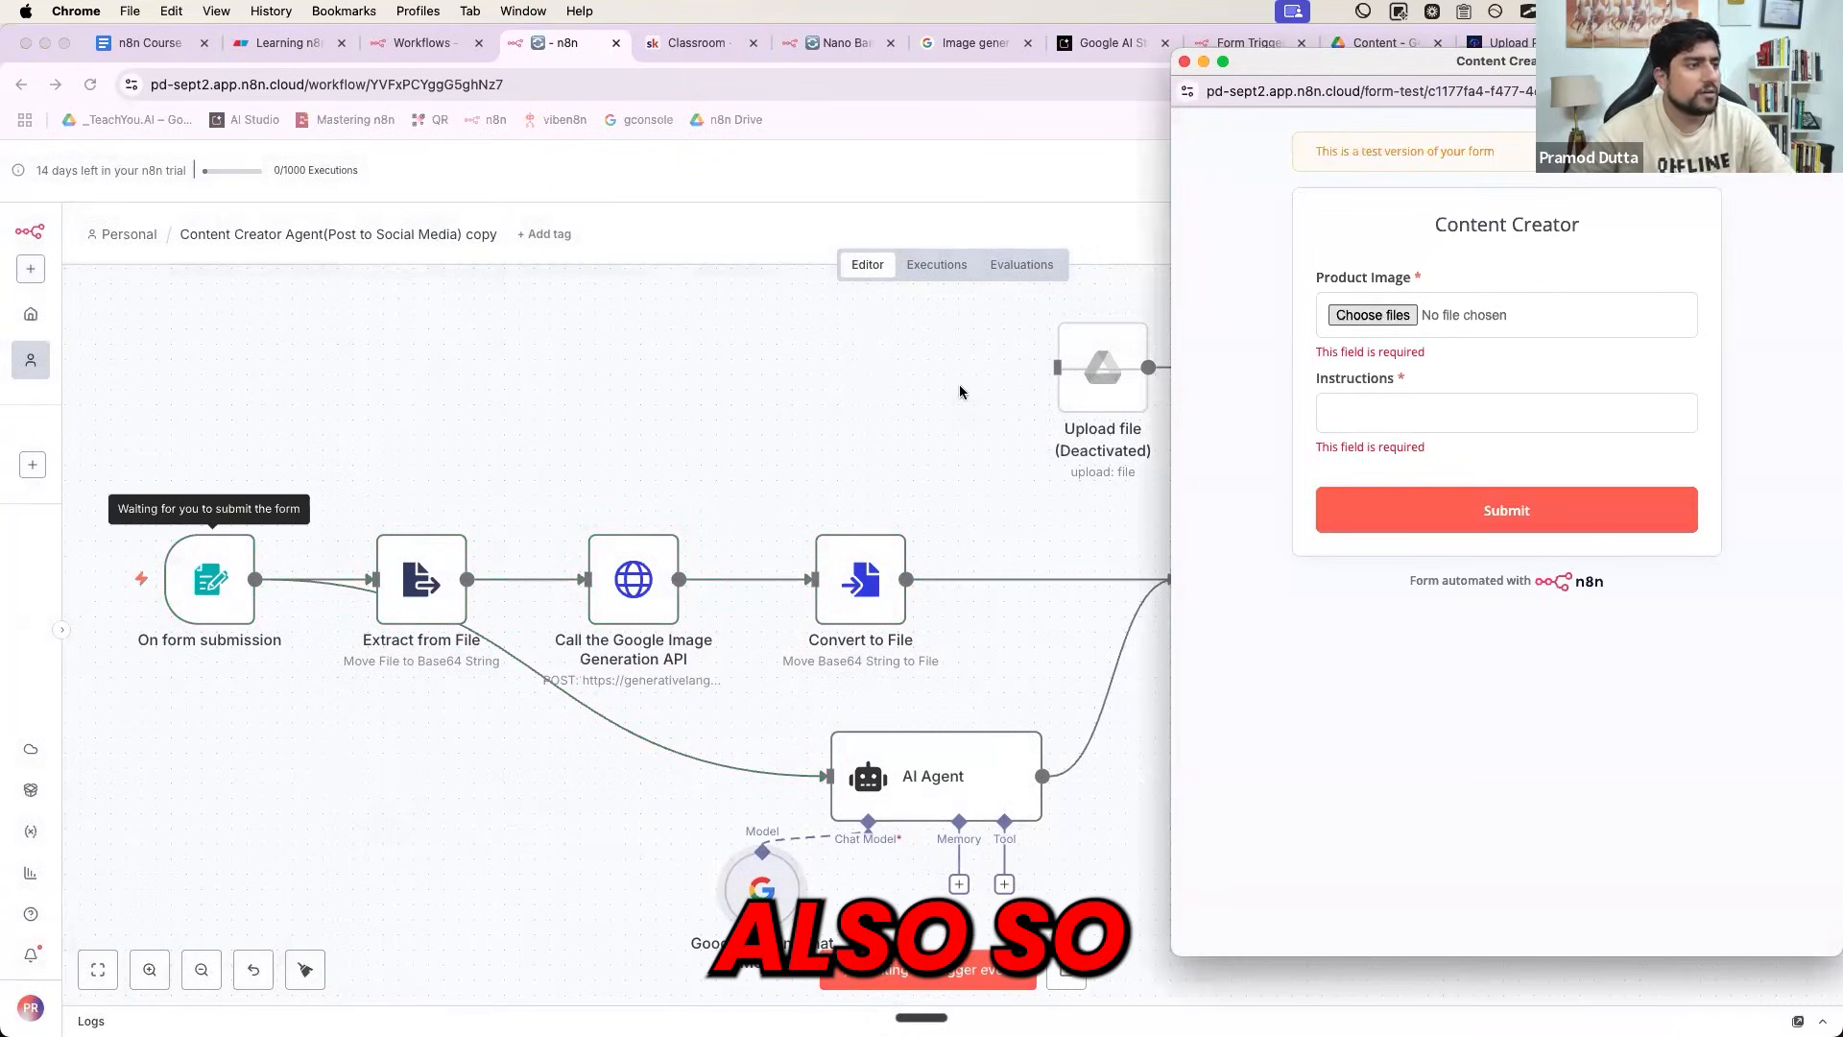
double_click(928, 402)
click(1428, 403)
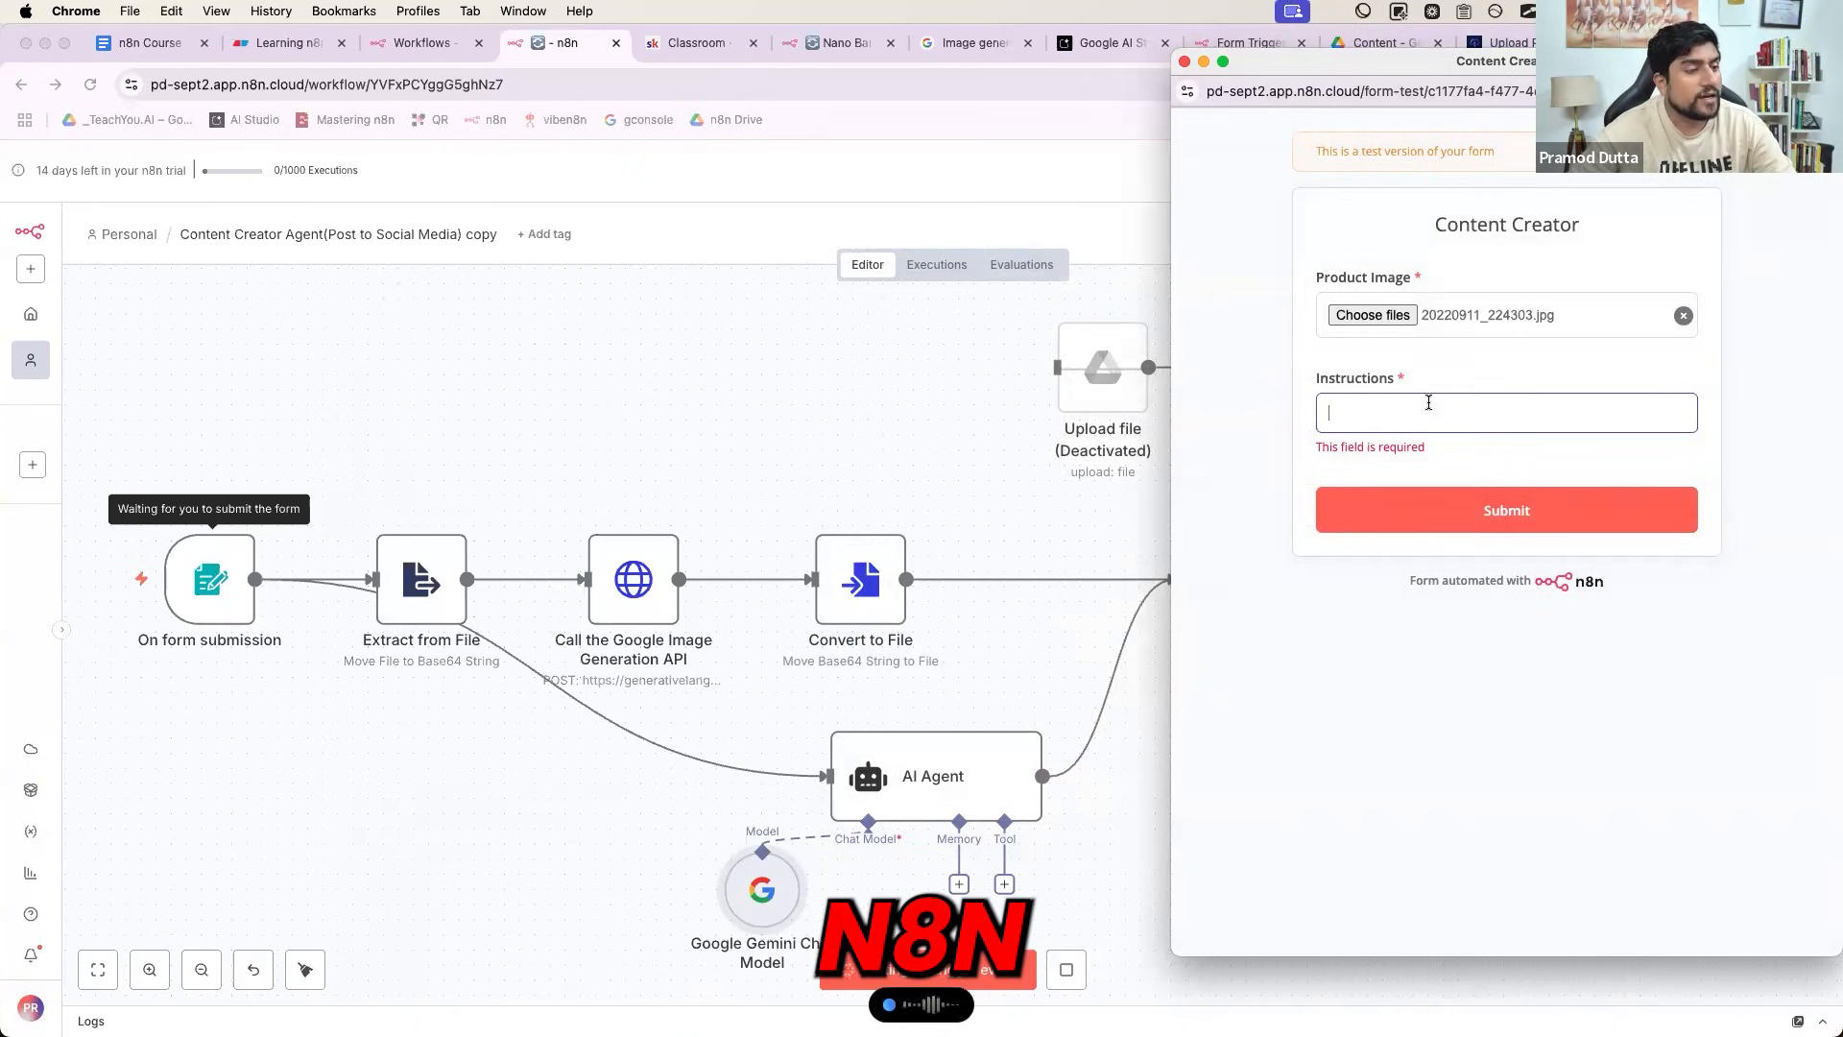
text(Create a YouTube poster for the n8n Agent Workshop.)
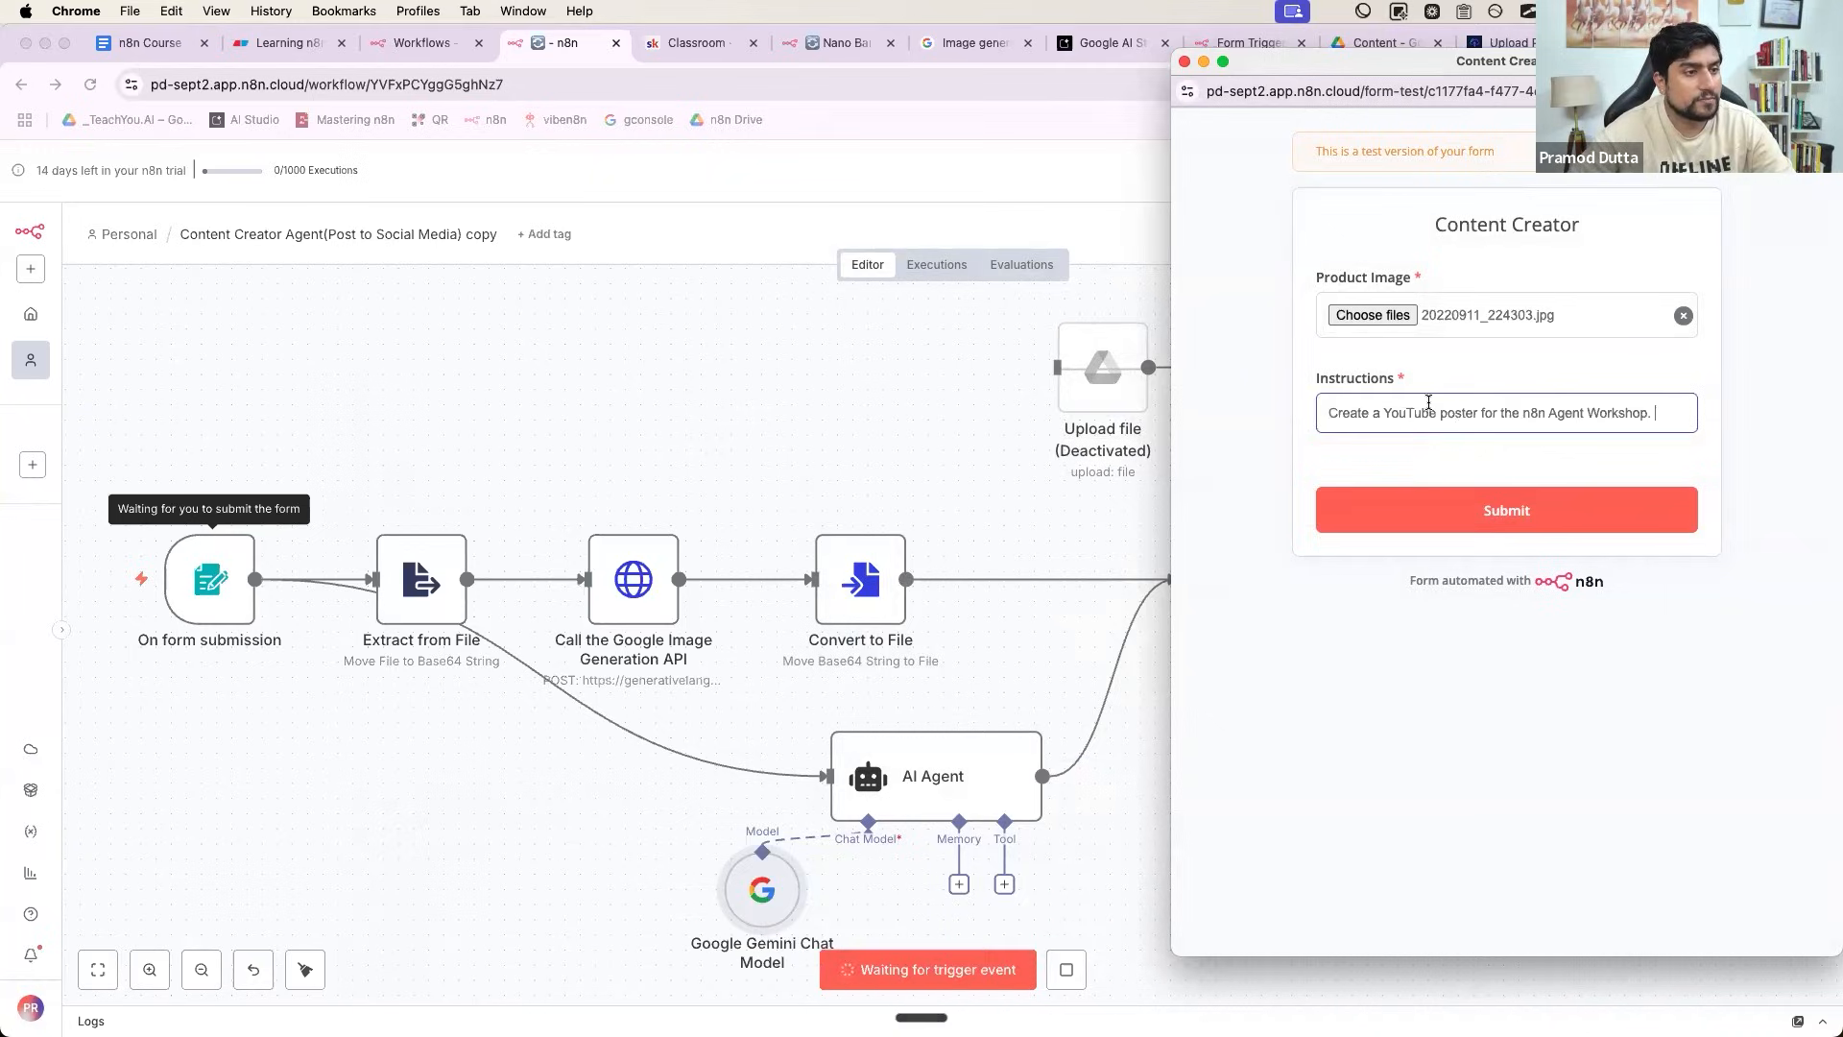
click(1391, 510)
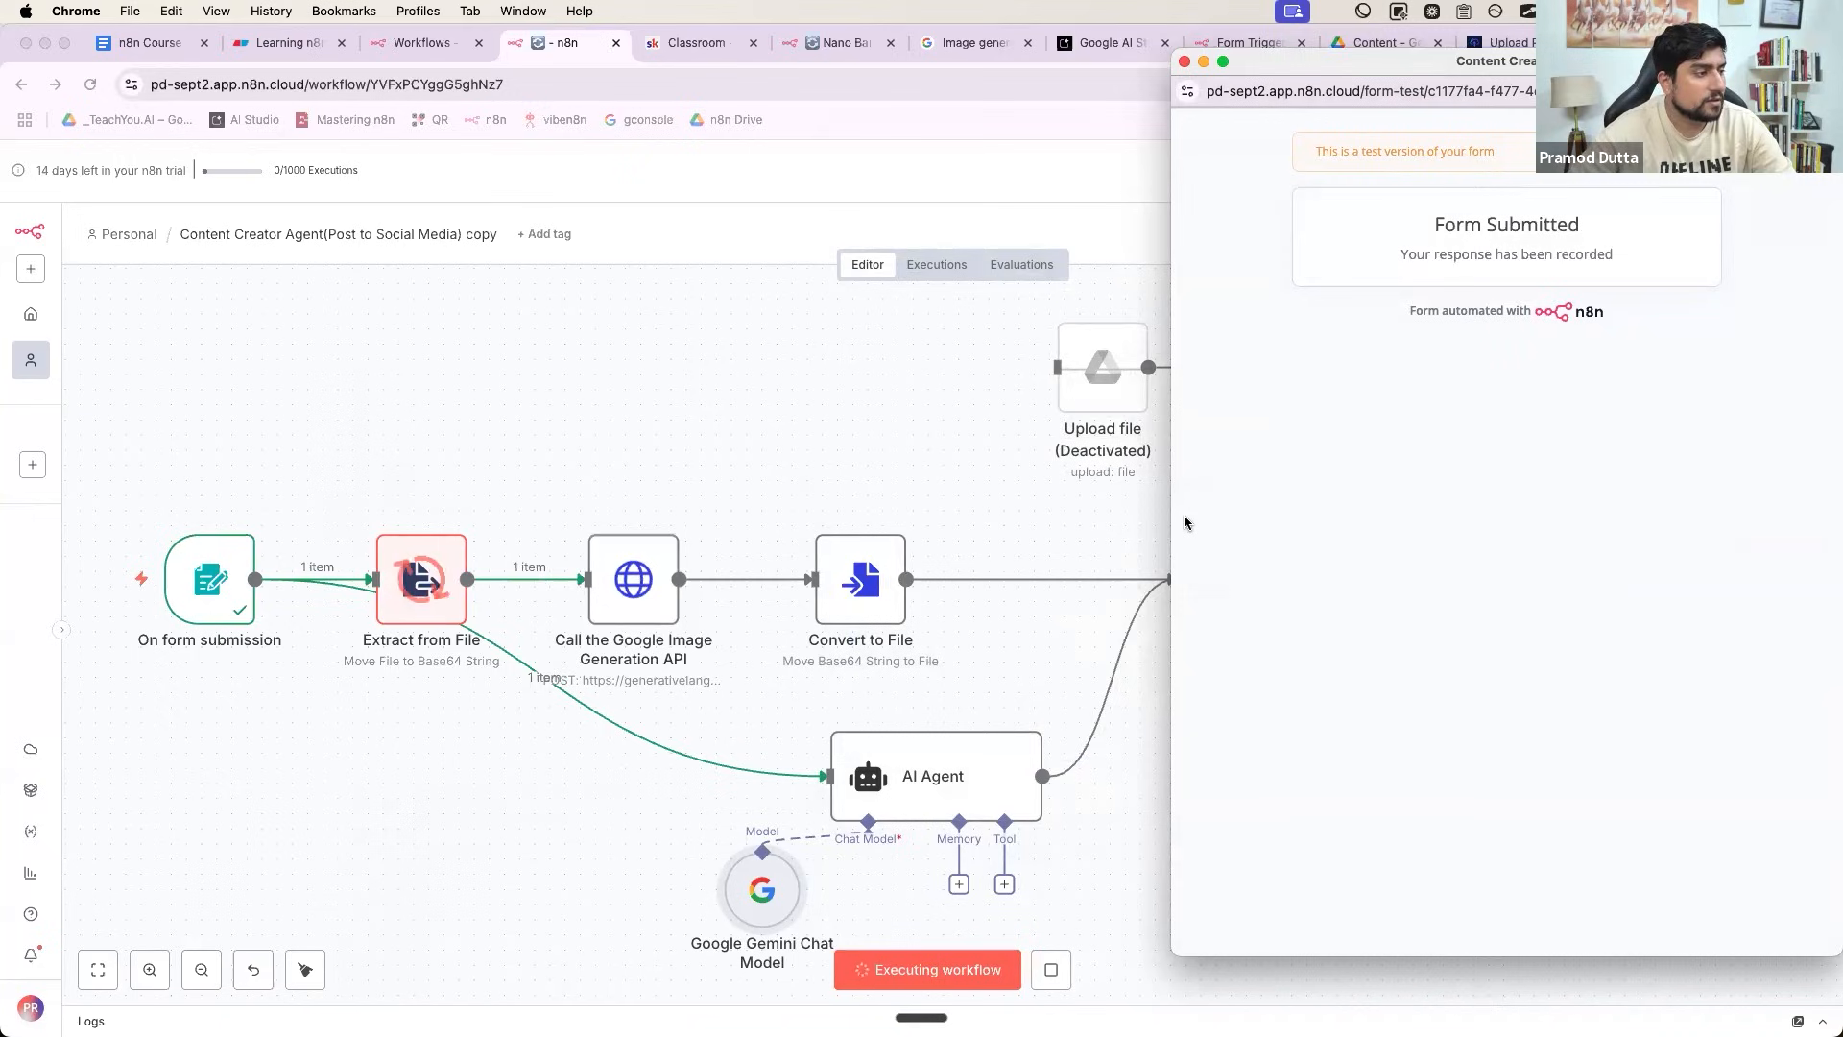
click(1185, 62)
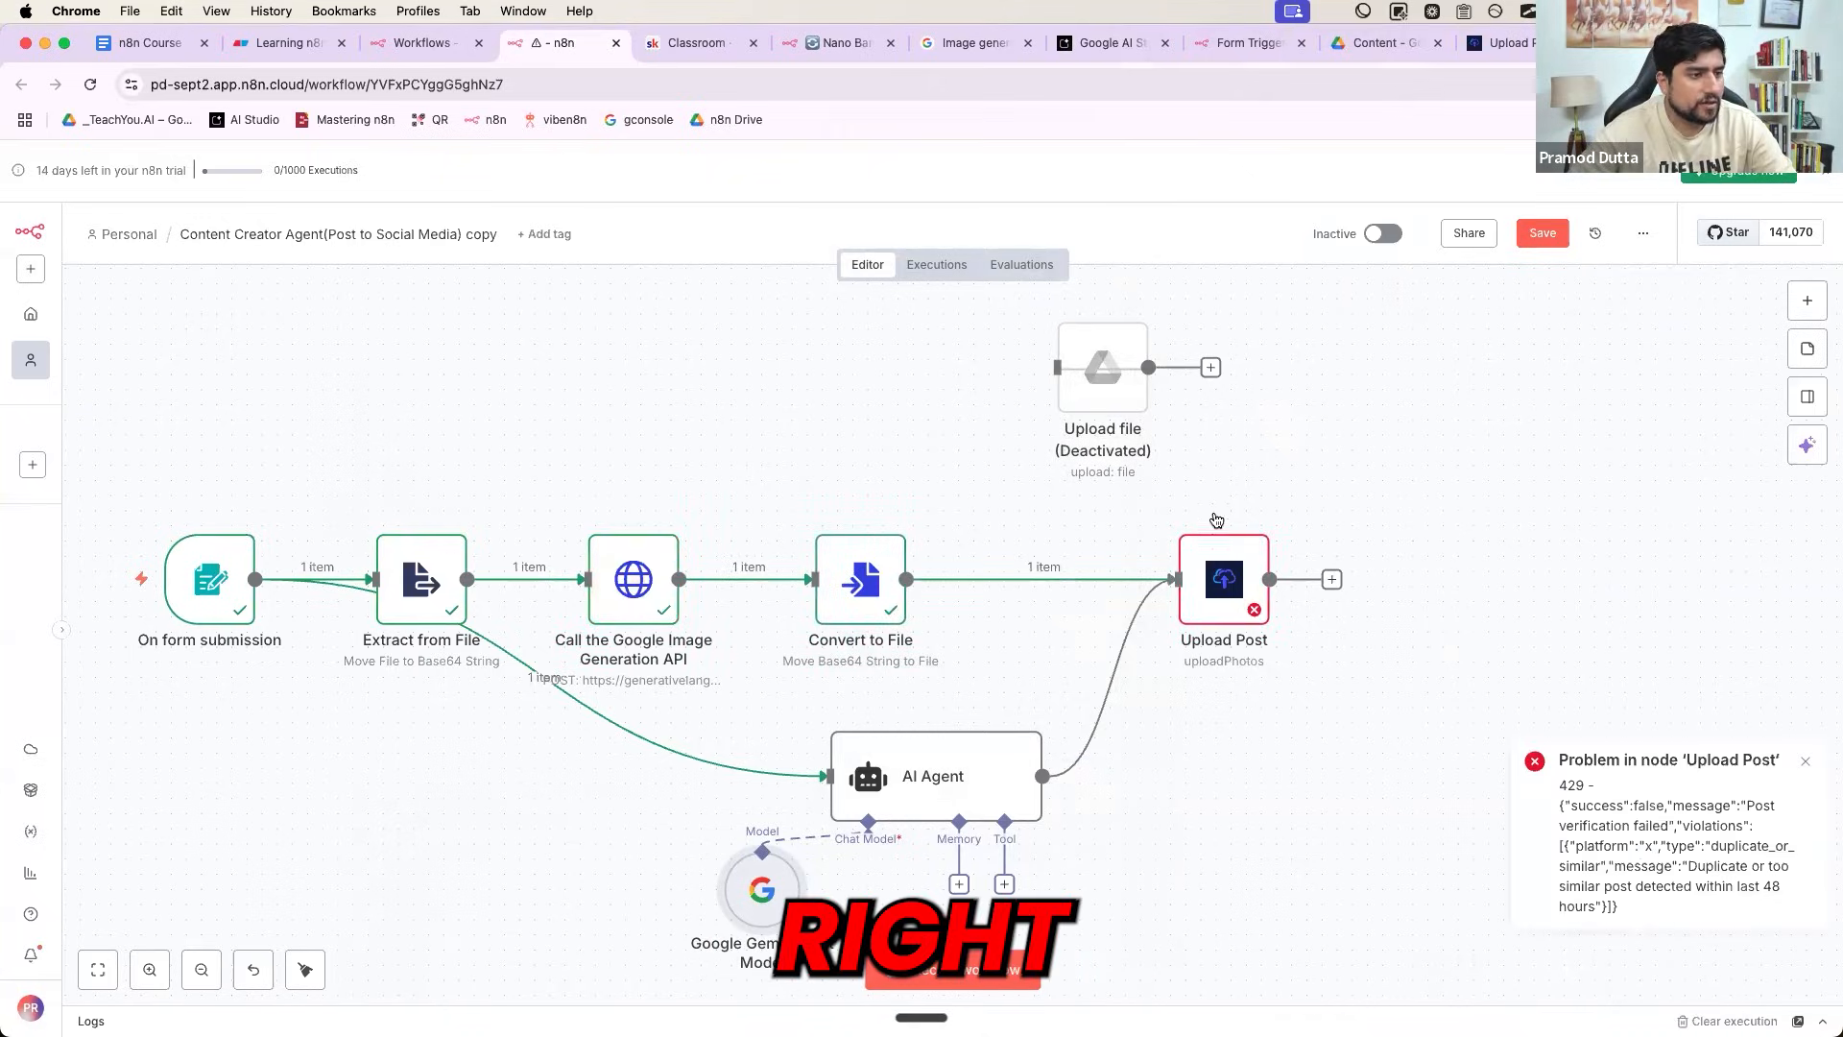
- Examine the Upload Post node's error output for the new run and return to the canvas
double_click(1217, 560)
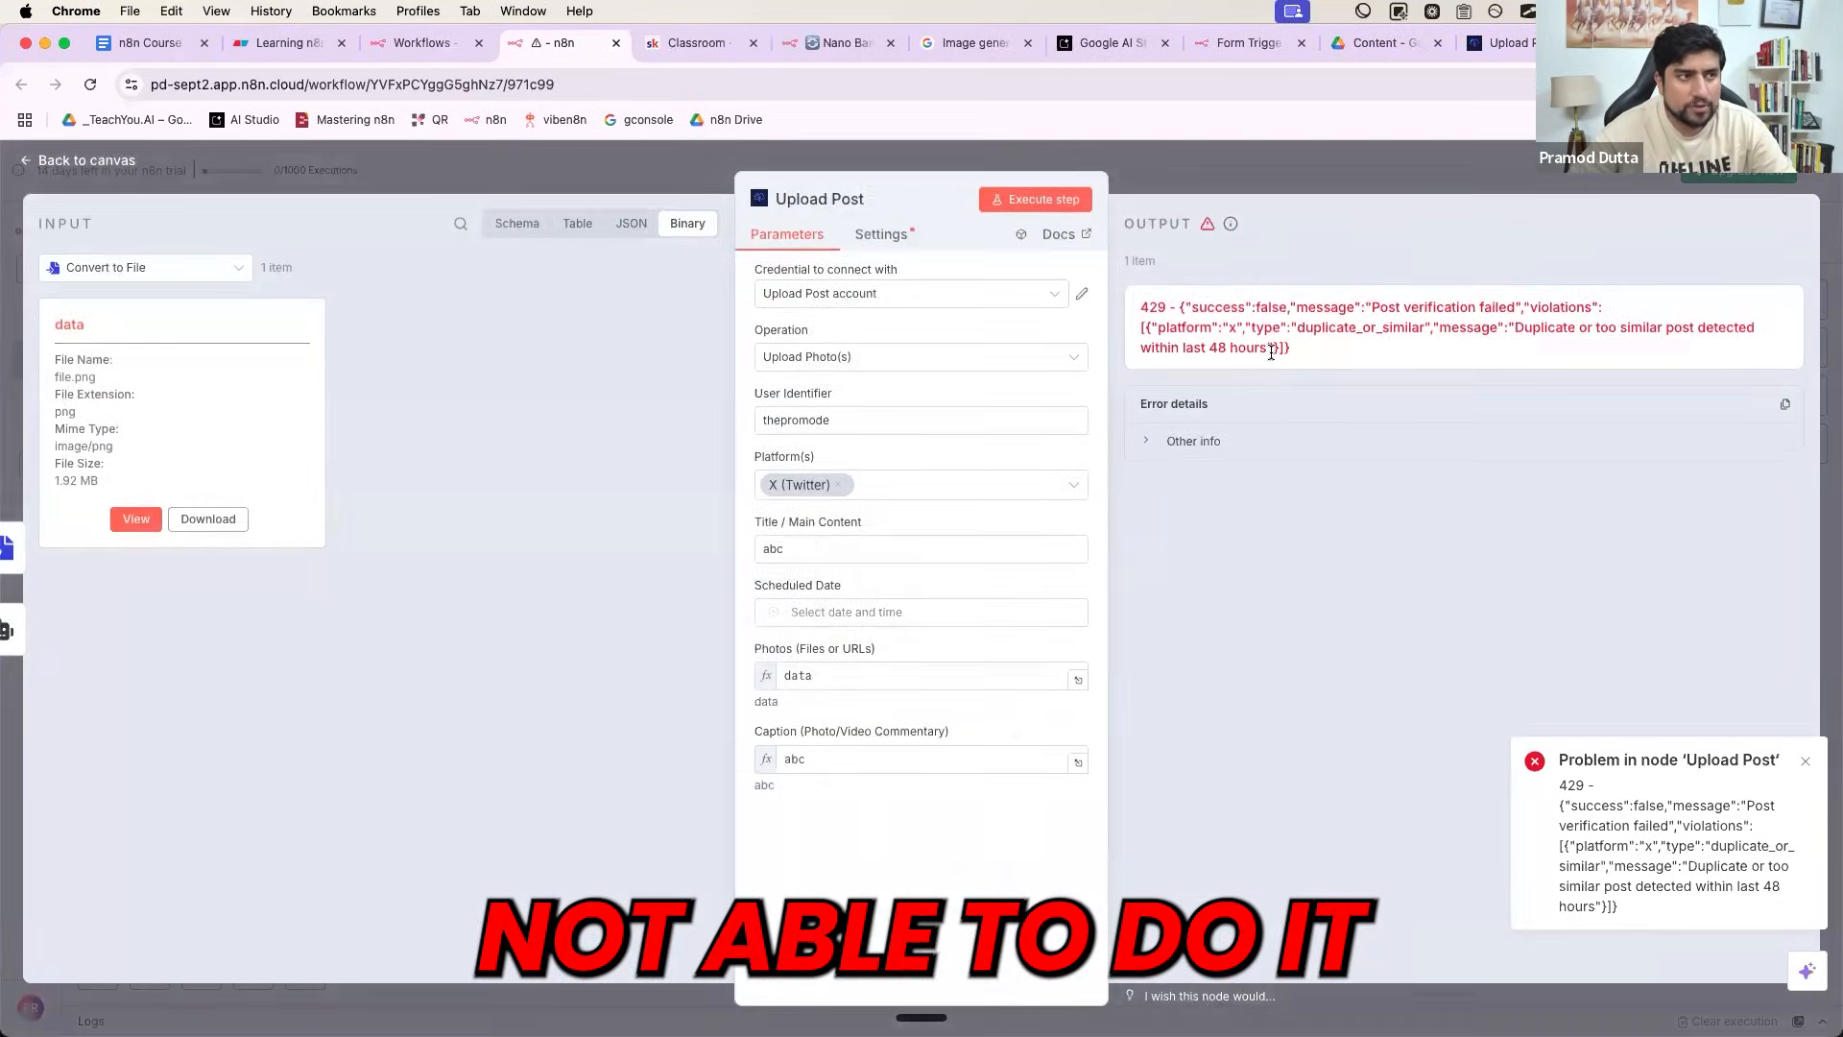
drag(1182, 348, 1246, 347)
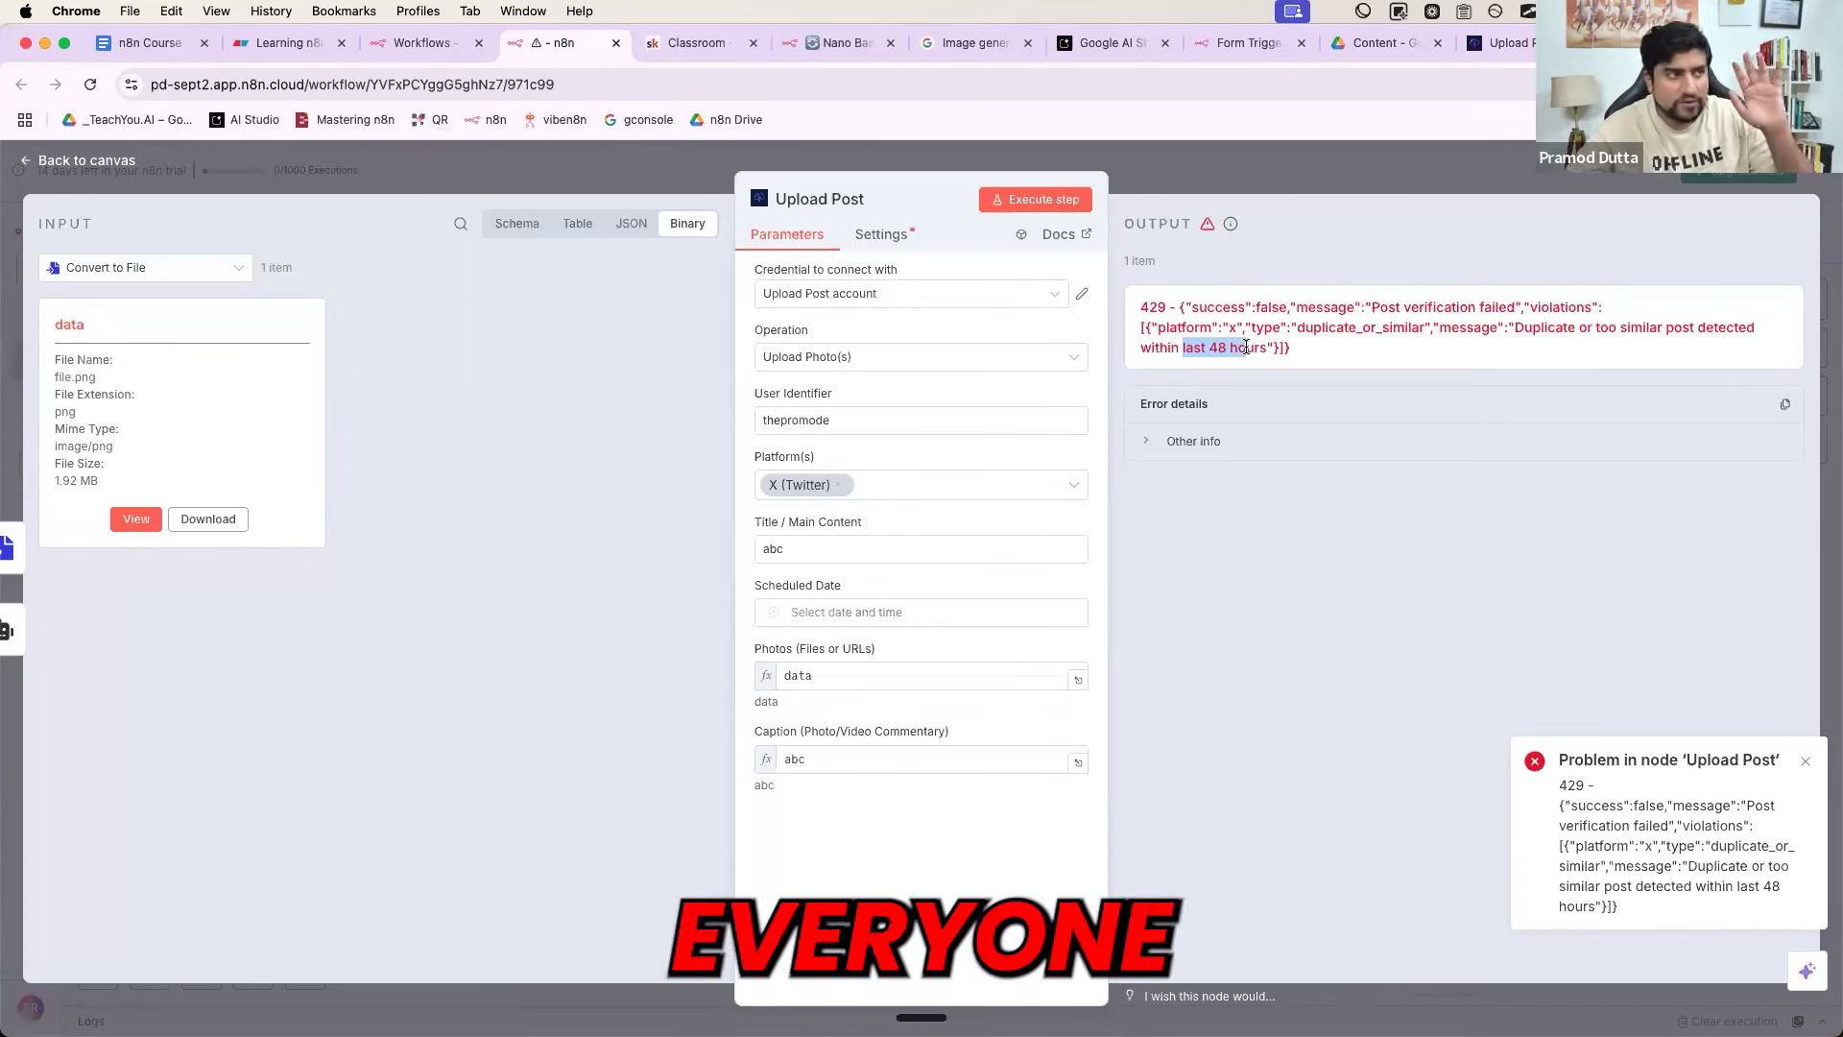
click(1307, 174)
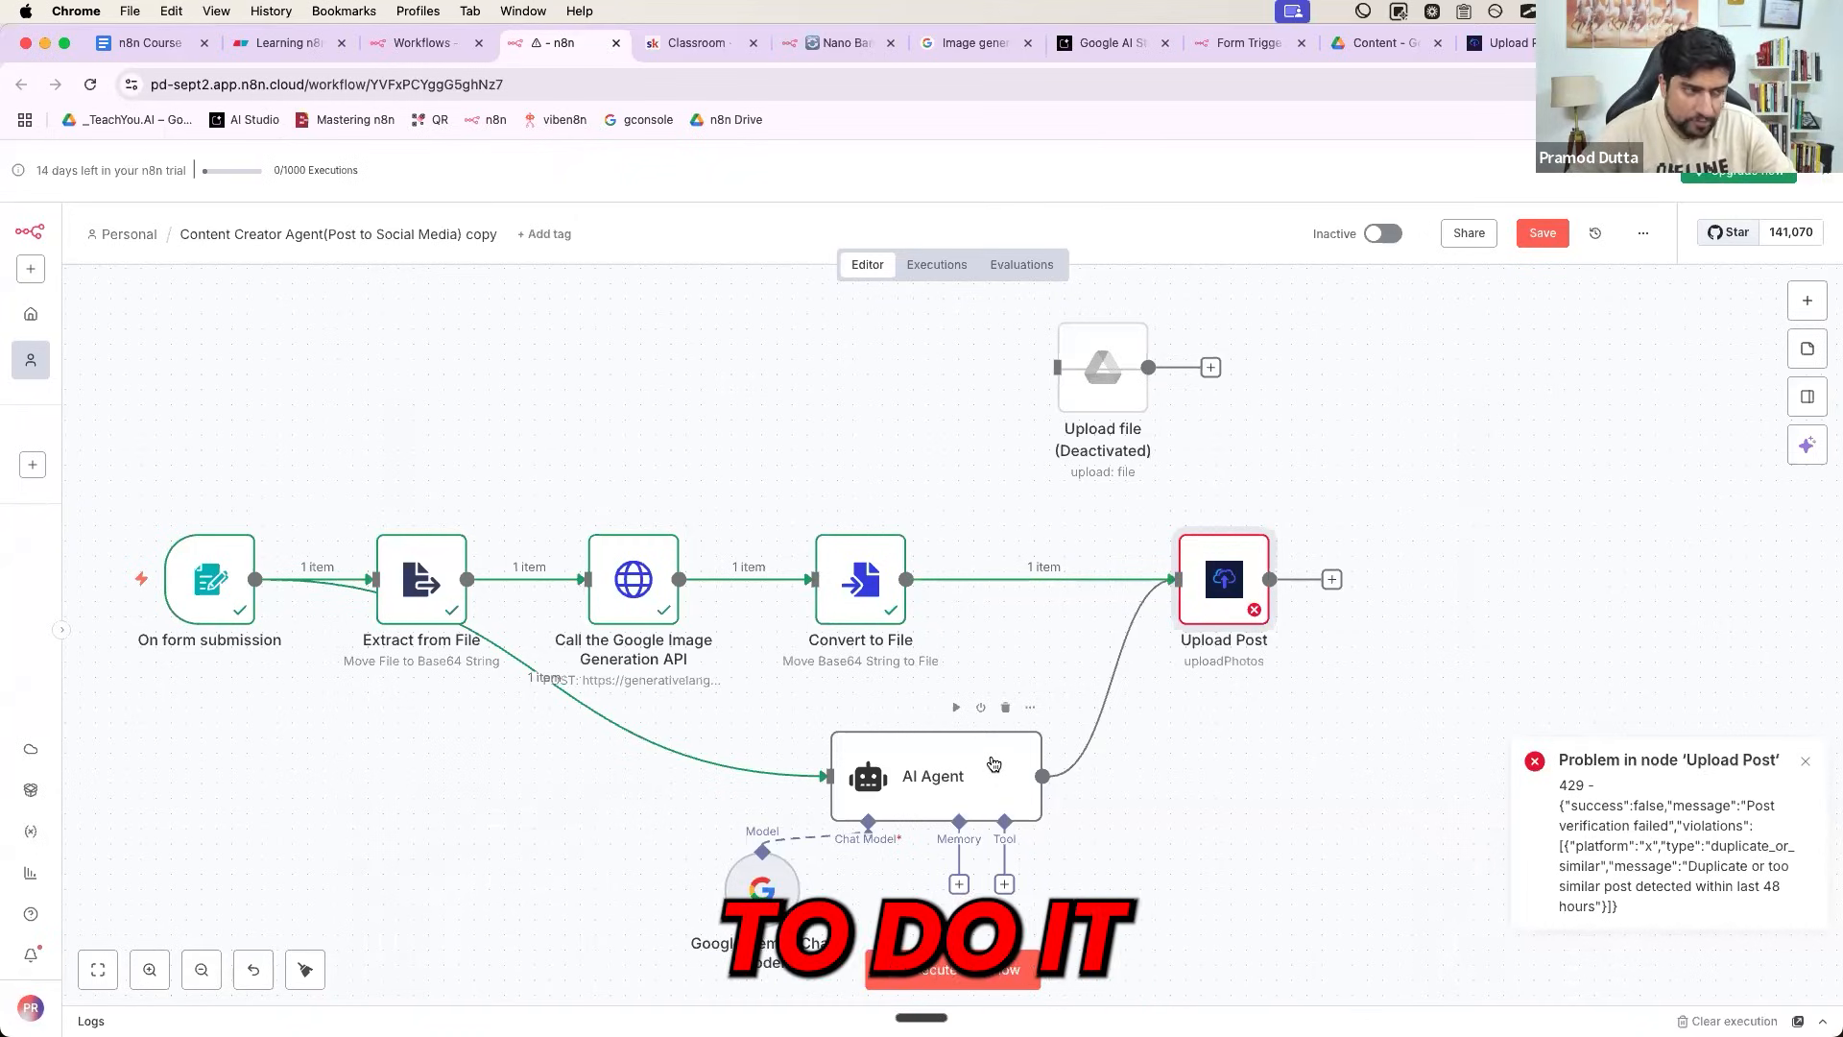
- Detach AI Agent from On form submission and Upload Post, lower it with its Gemini model, and save the workflow
drag(1212, 603, 1142, 586)
scroll(1092, 597, down, 1)
scroll(1091, 597, down, 1)
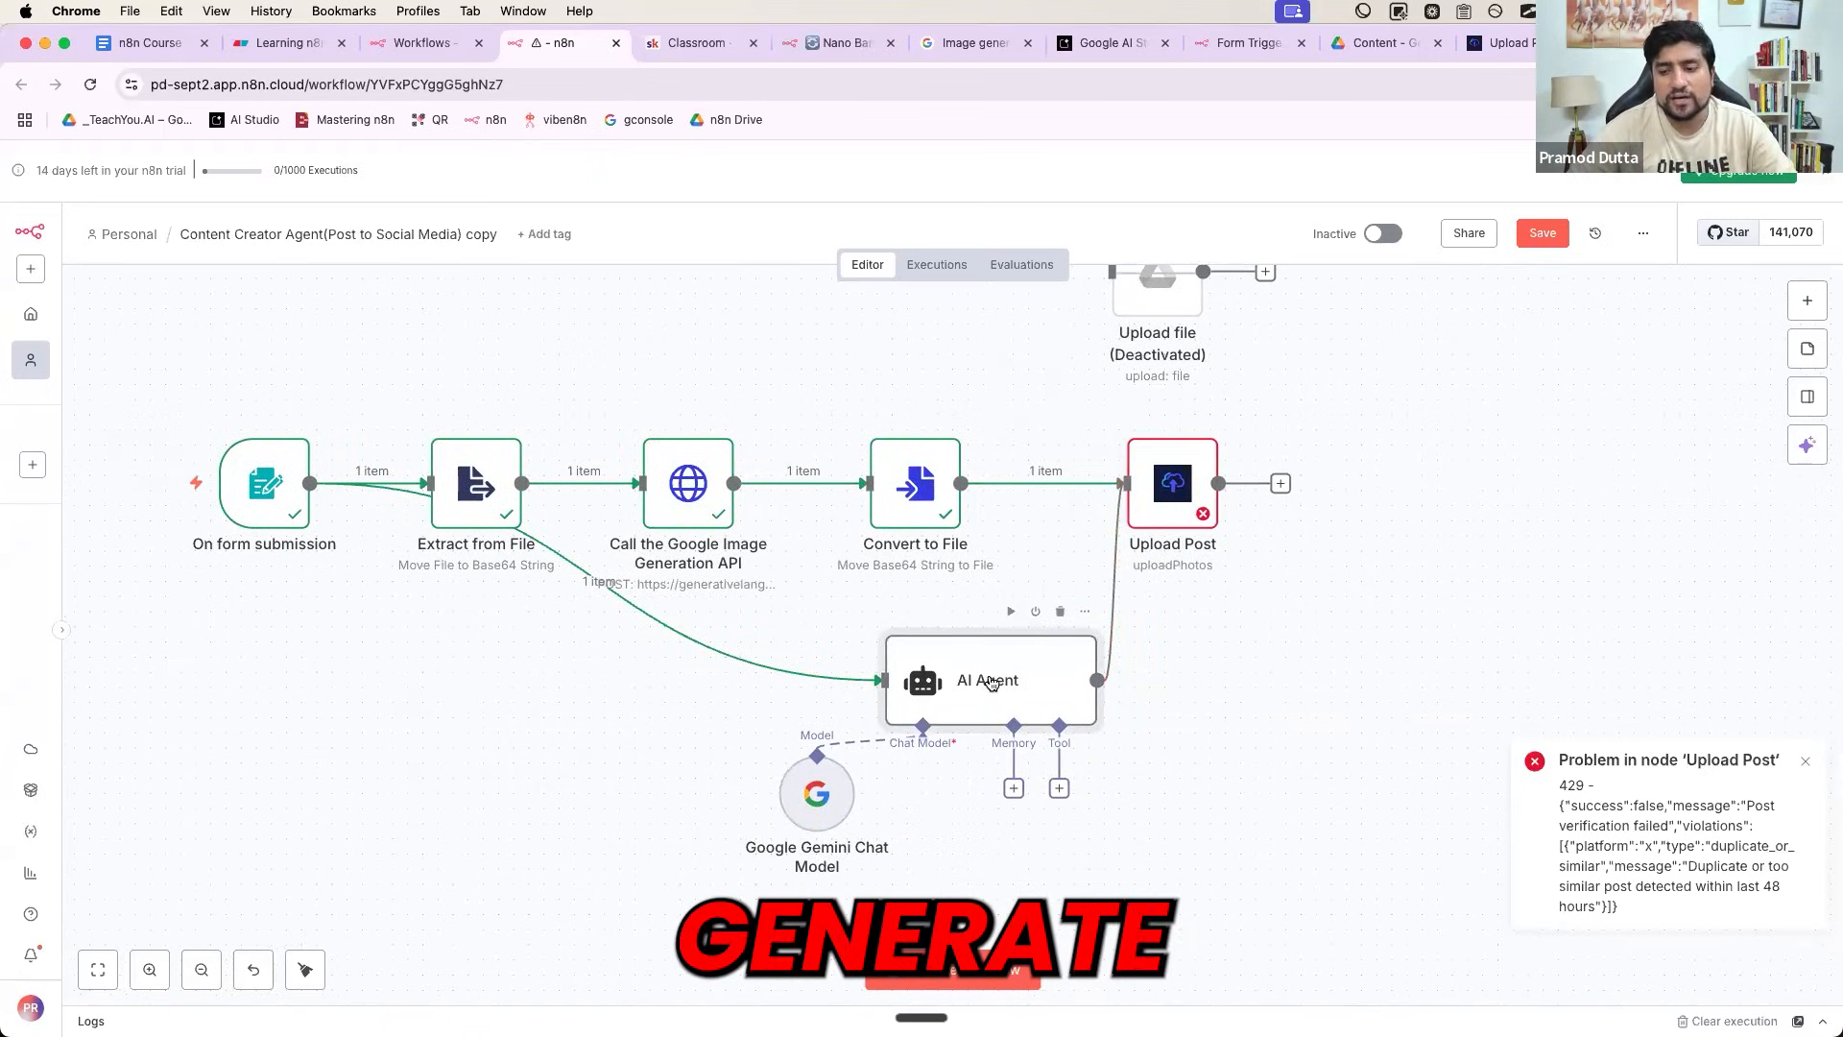
drag(919, 661, 877, 653)
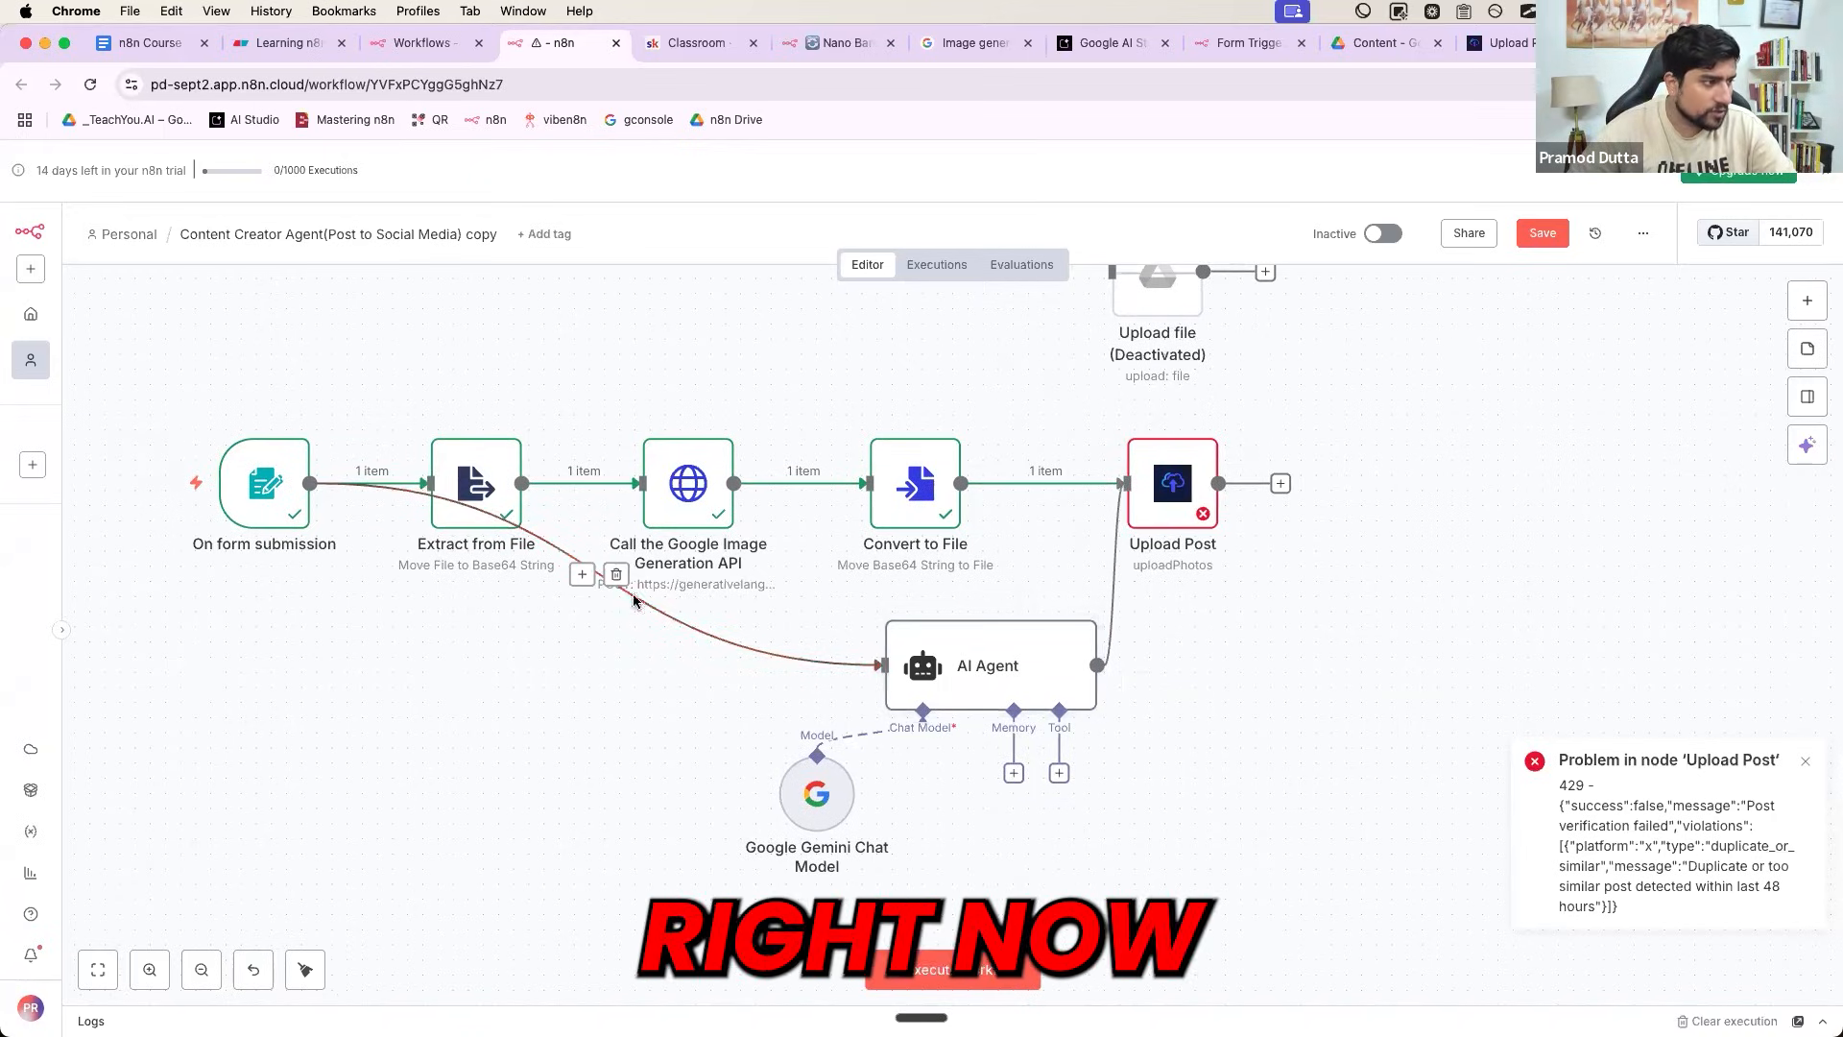
drag(978, 652, 984, 698)
click(1123, 603)
drag(832, 796, 833, 841)
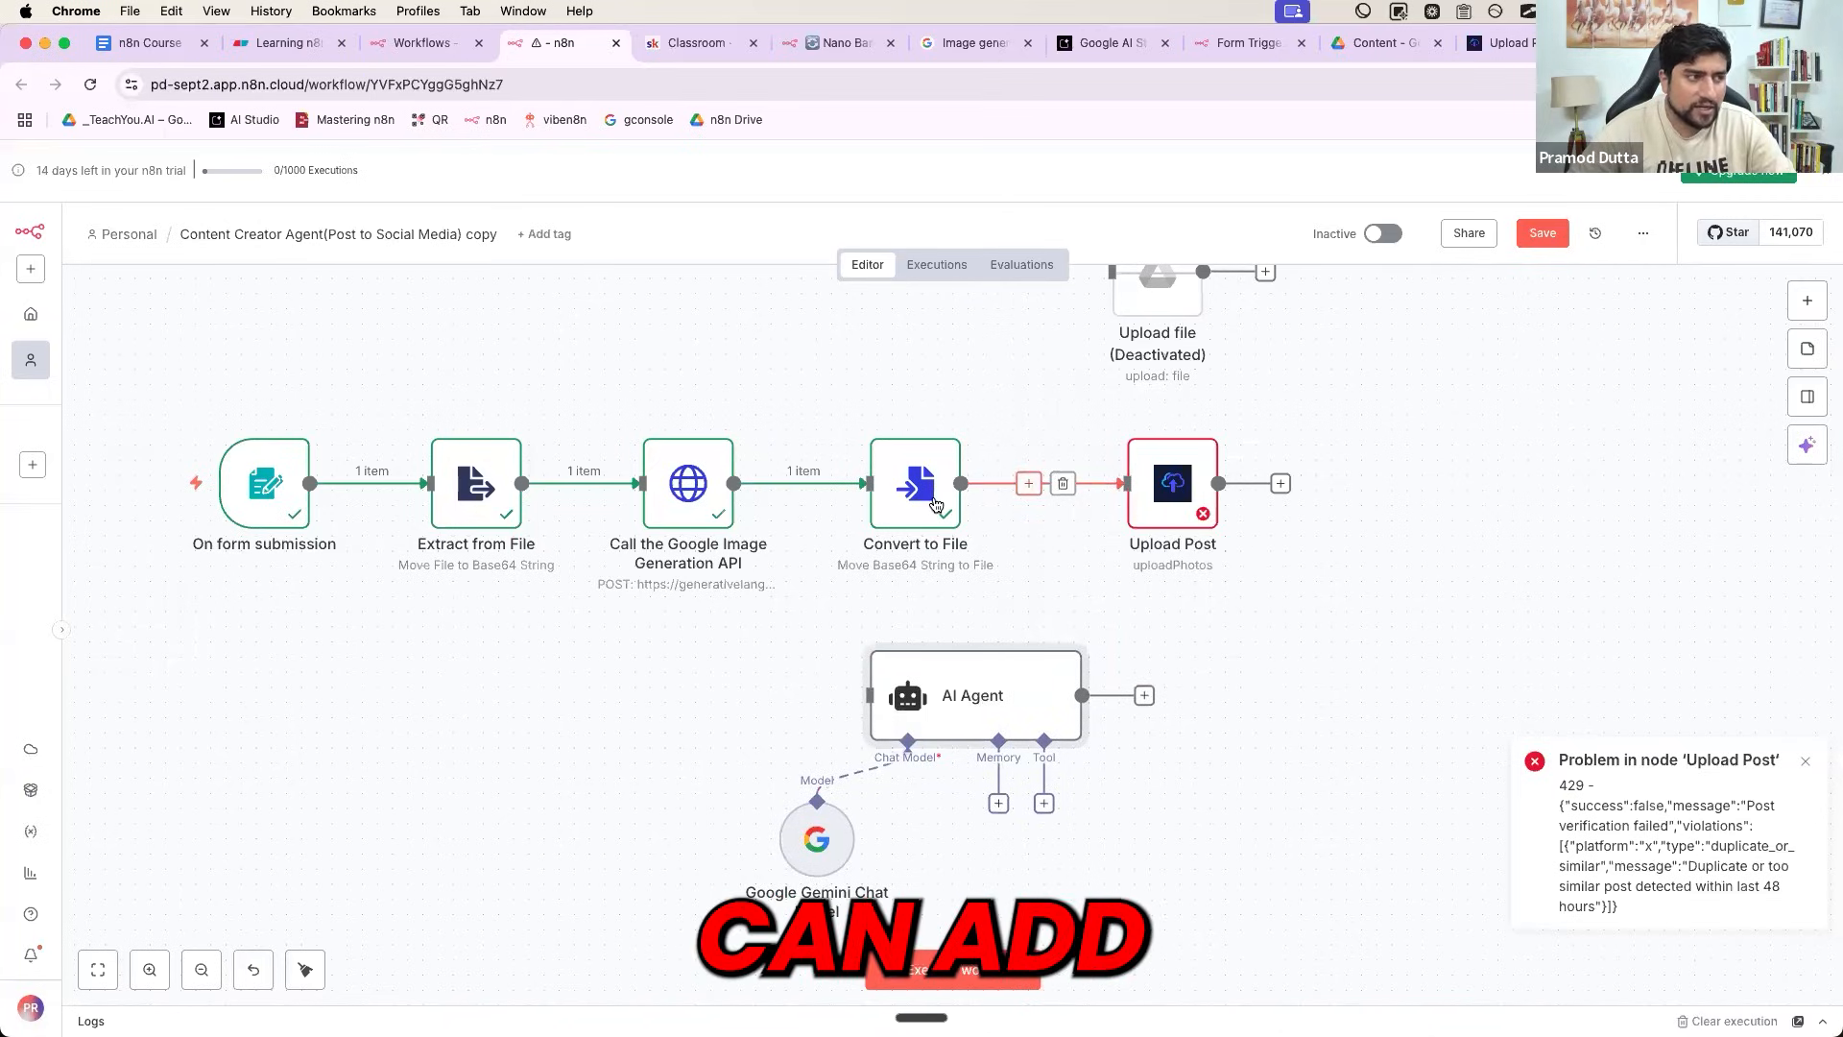
key(super+s)
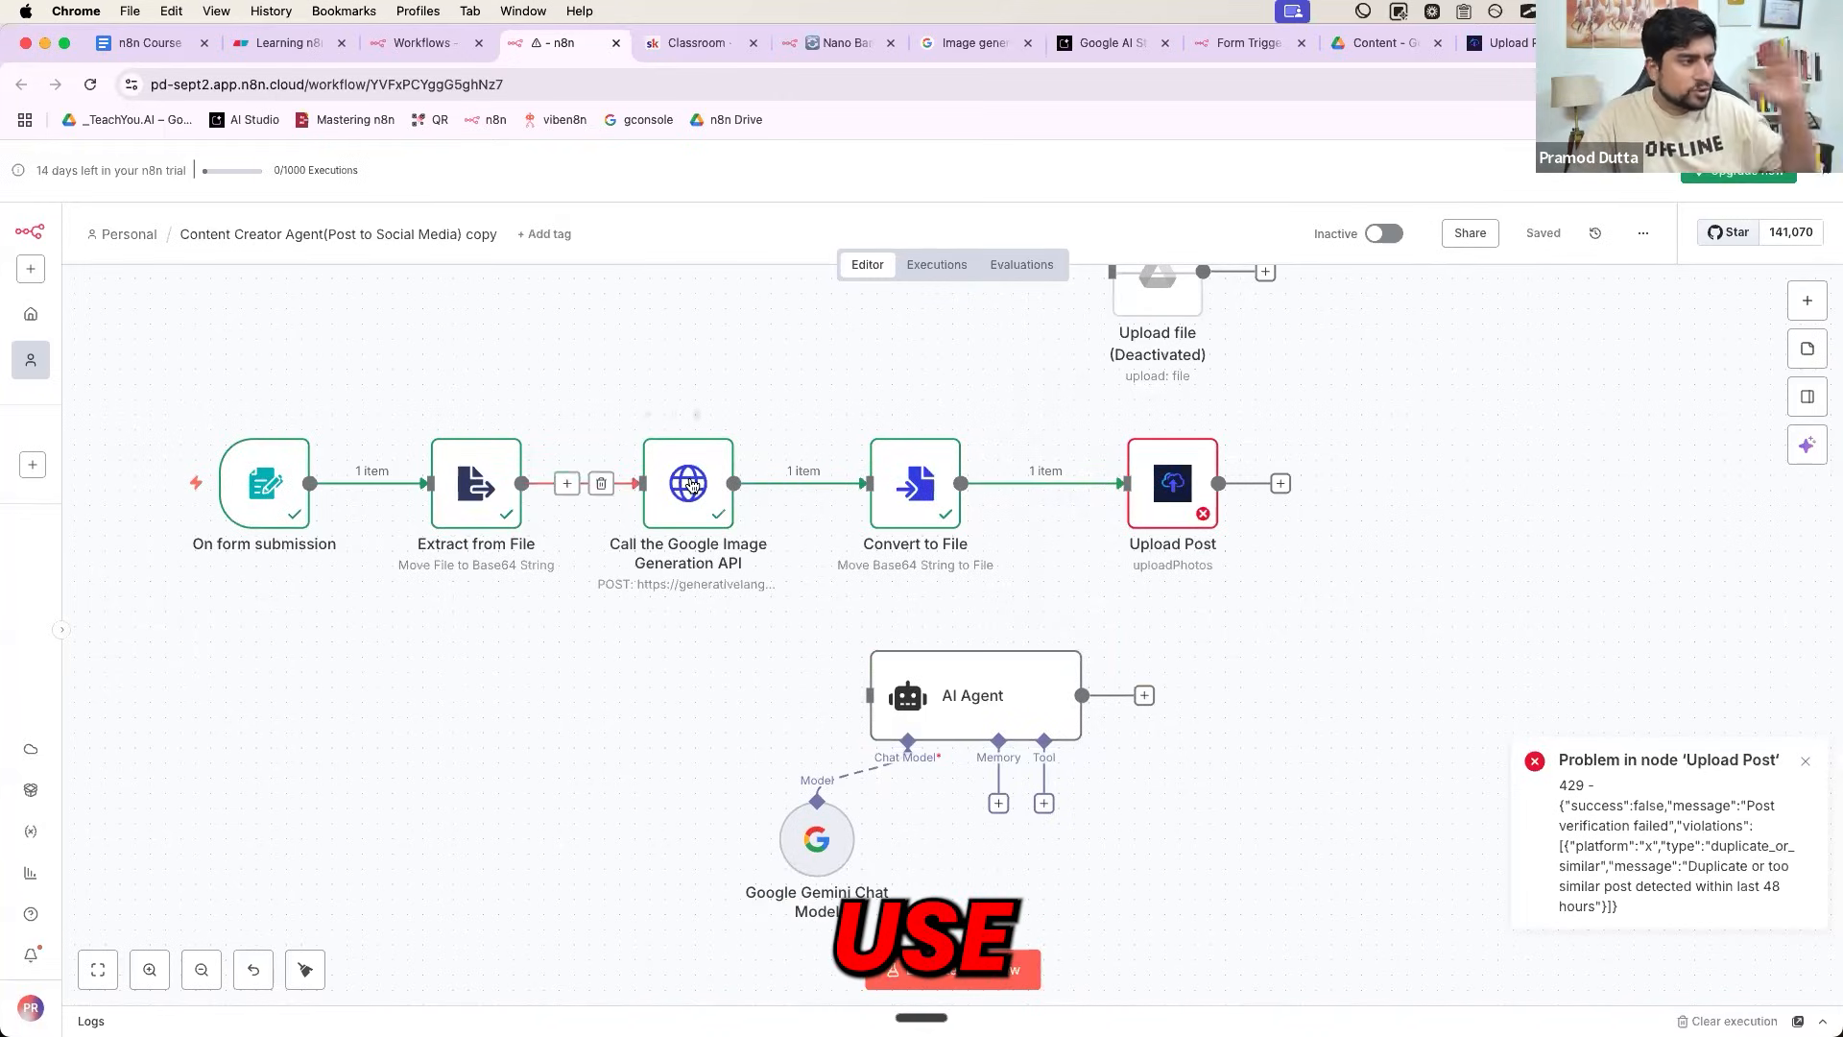
- Delete AI Agent and Google Gemini Chat Model, place Upload Post beside Convert to File in line with the chain, and save the workflow
drag(1175, 491, 1113, 507)
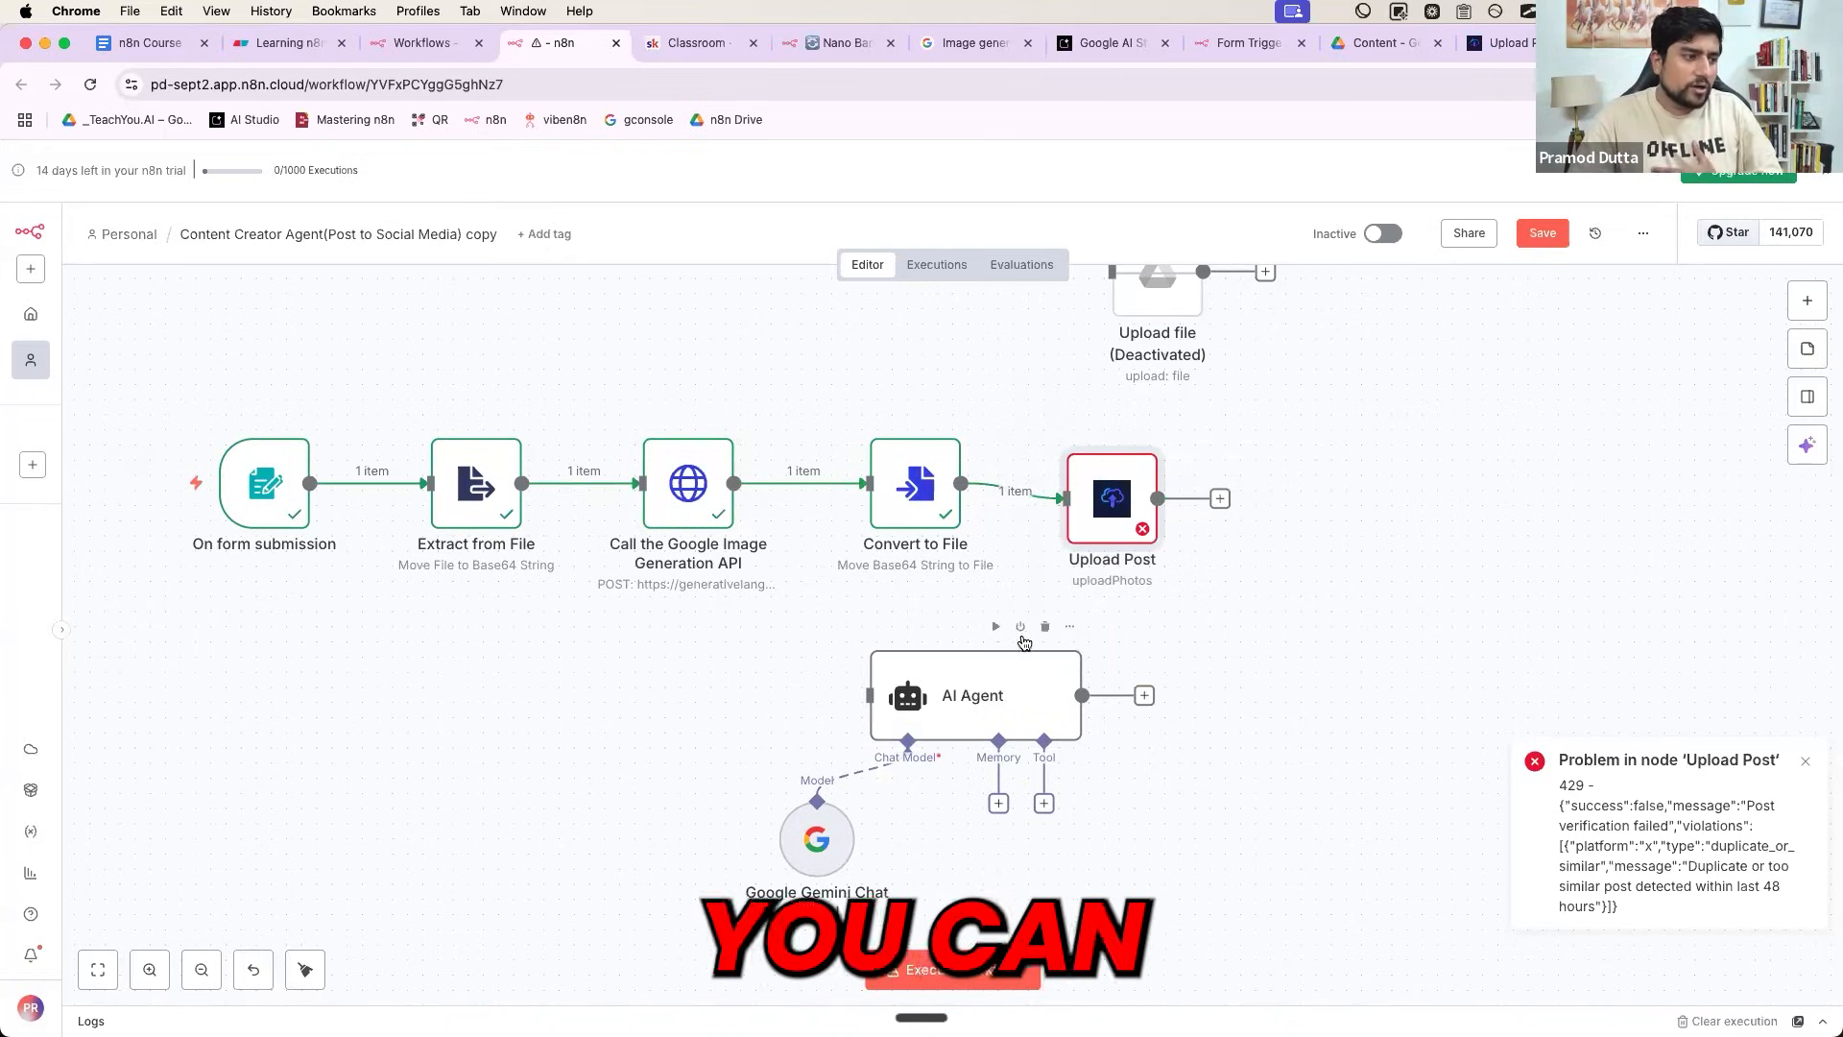
click(1045, 626)
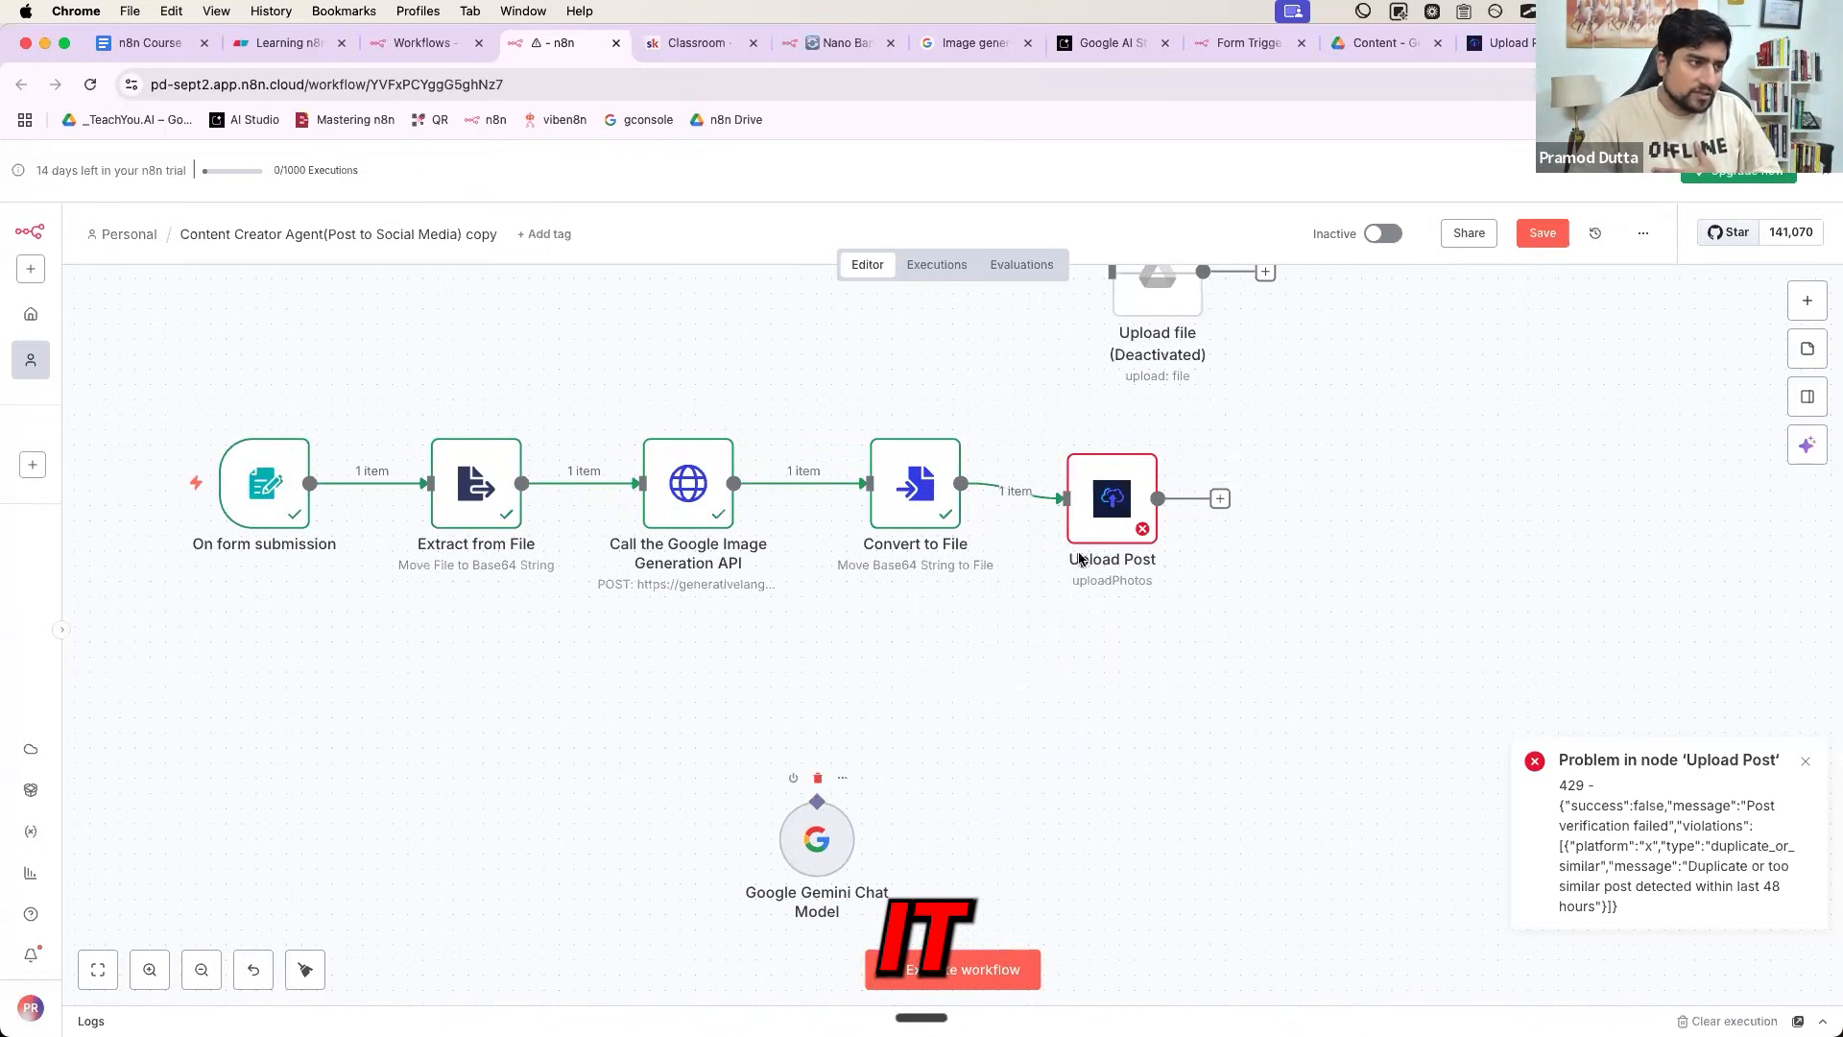
click(818, 777)
drag(1090, 534, 1059, 519)
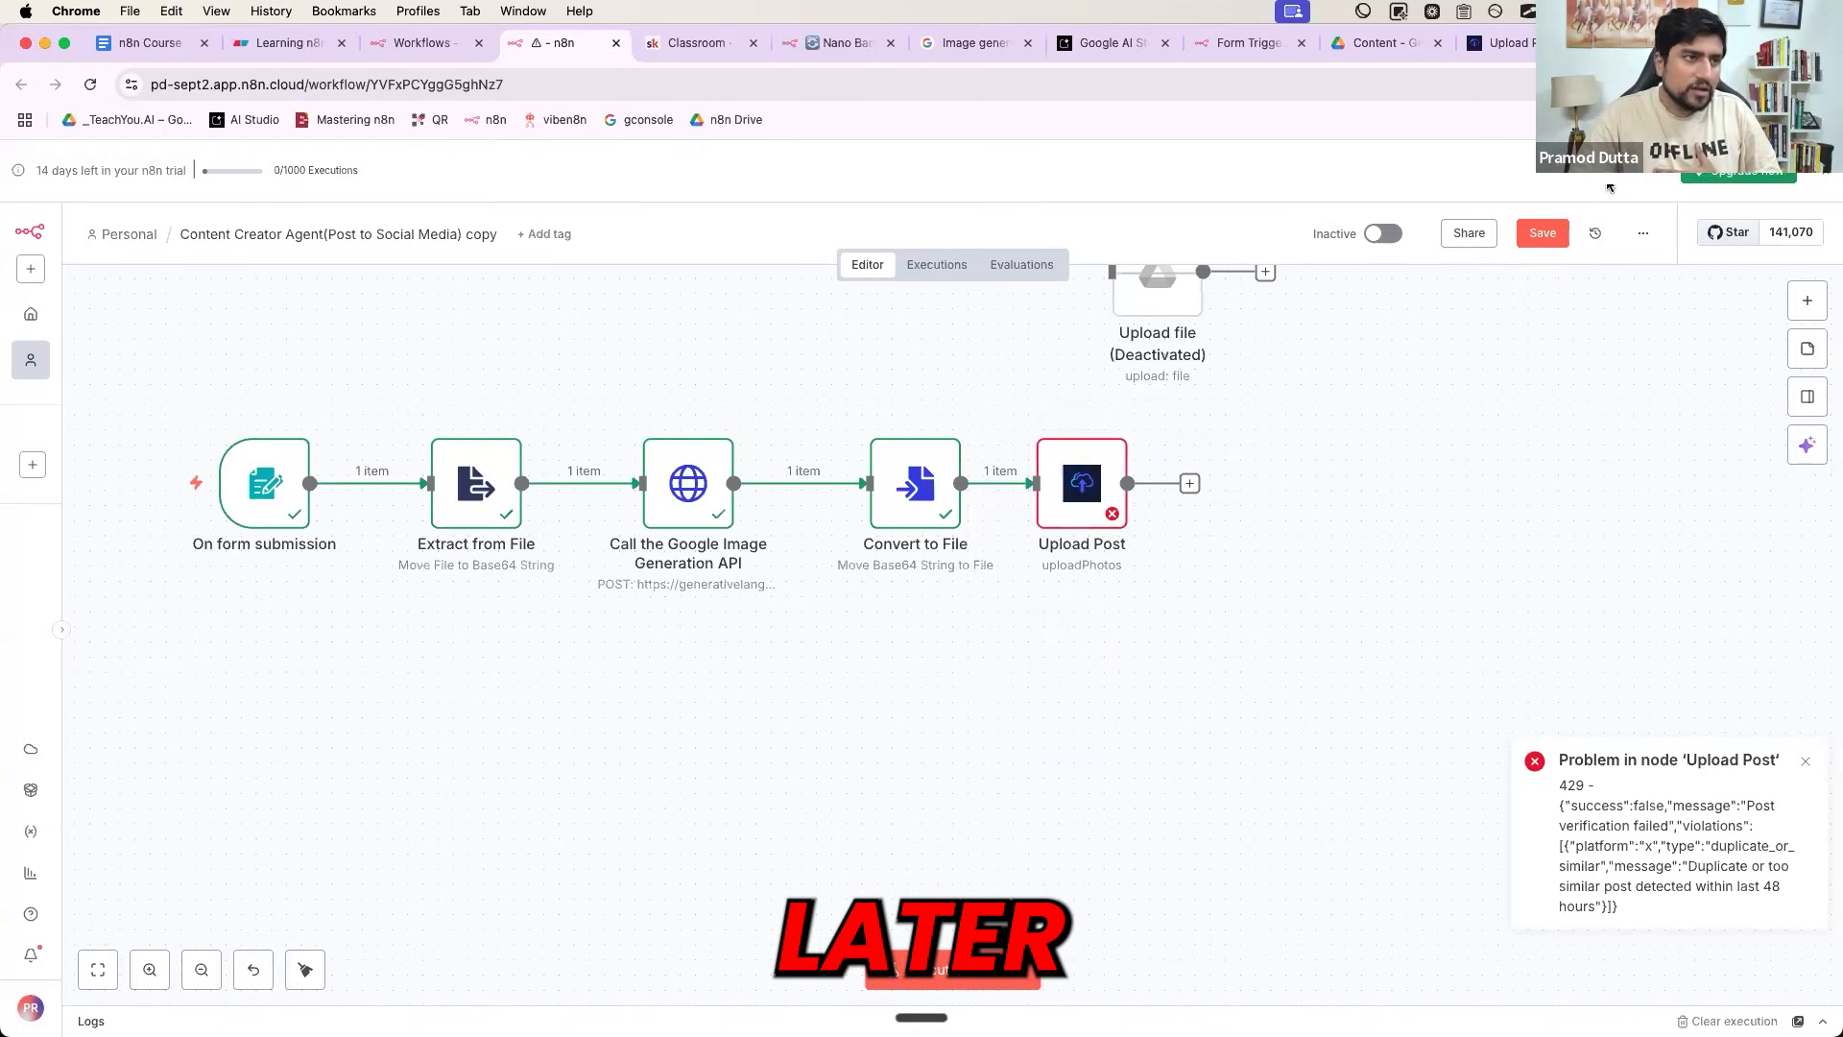
click(1543, 232)
- Tighten the node spacing by moving Convert to File, Upload Post and On form submission closer to their neighbours, saving the workflow
scroll(1345, 503, left, 5)
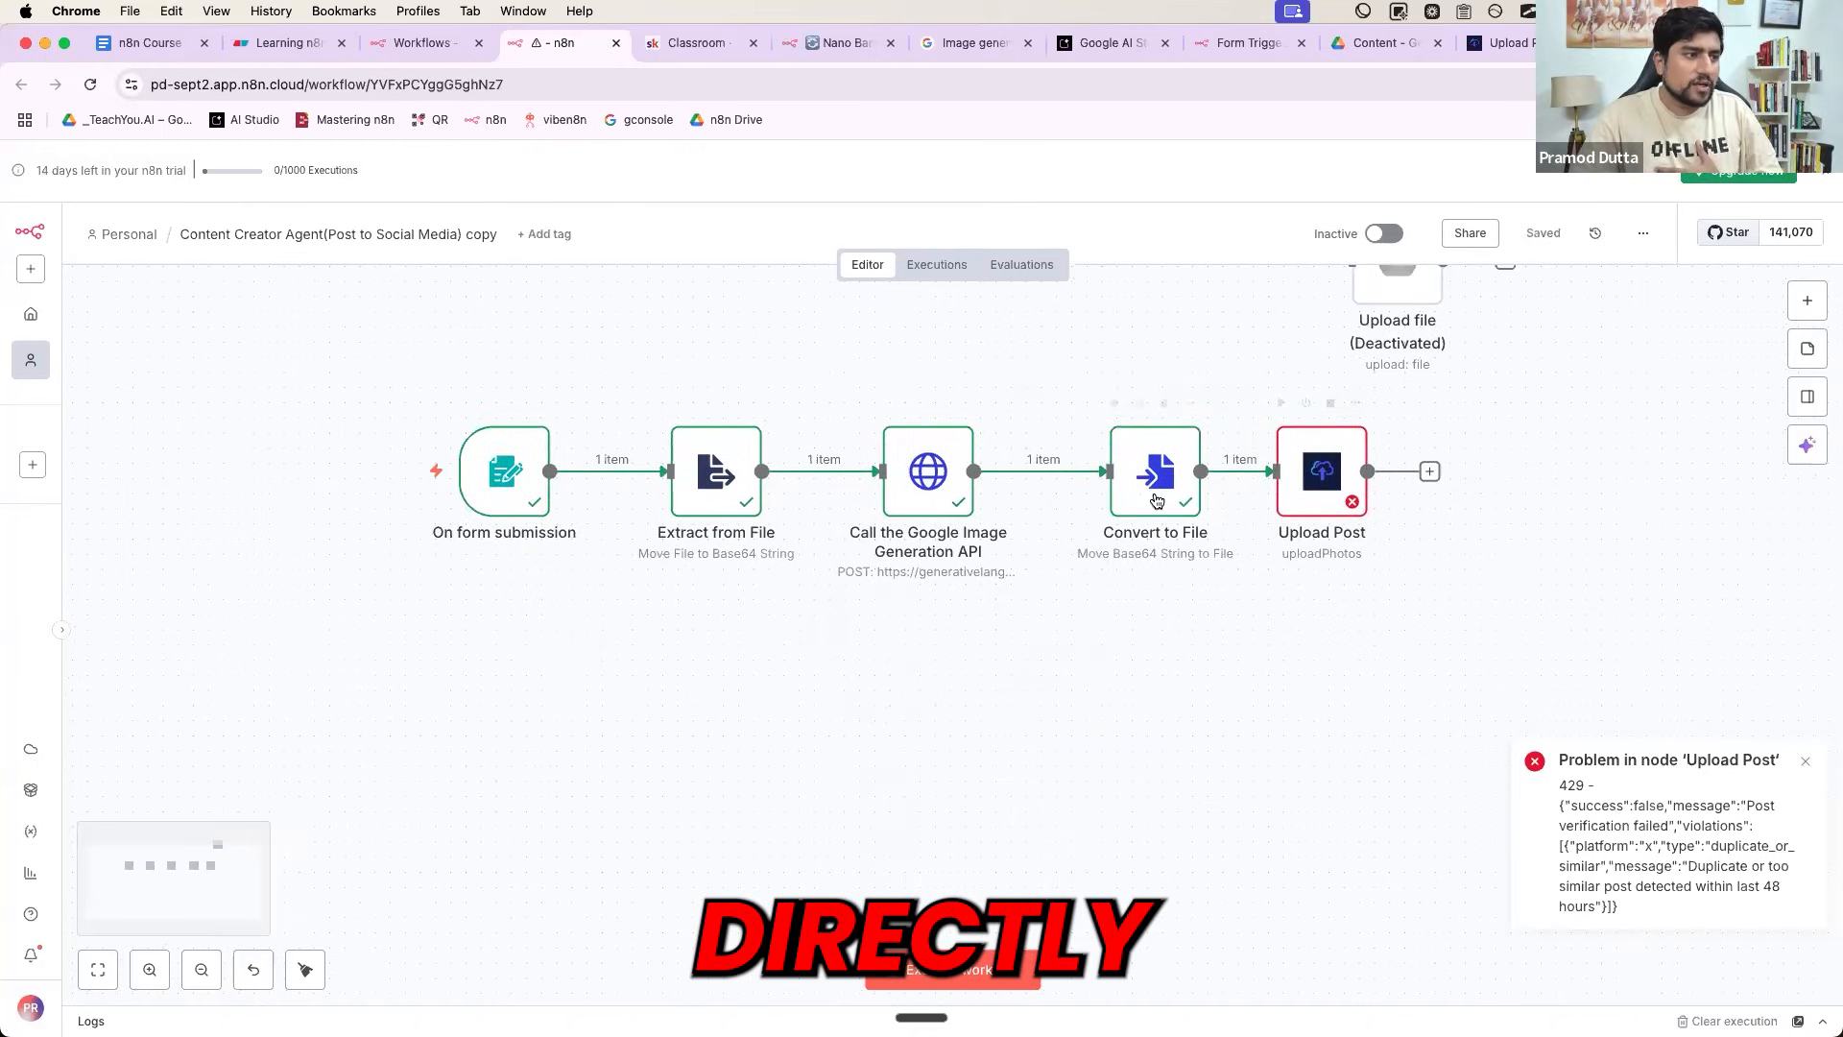
drag(1158, 500, 1098, 500)
drag(1321, 495, 1261, 494)
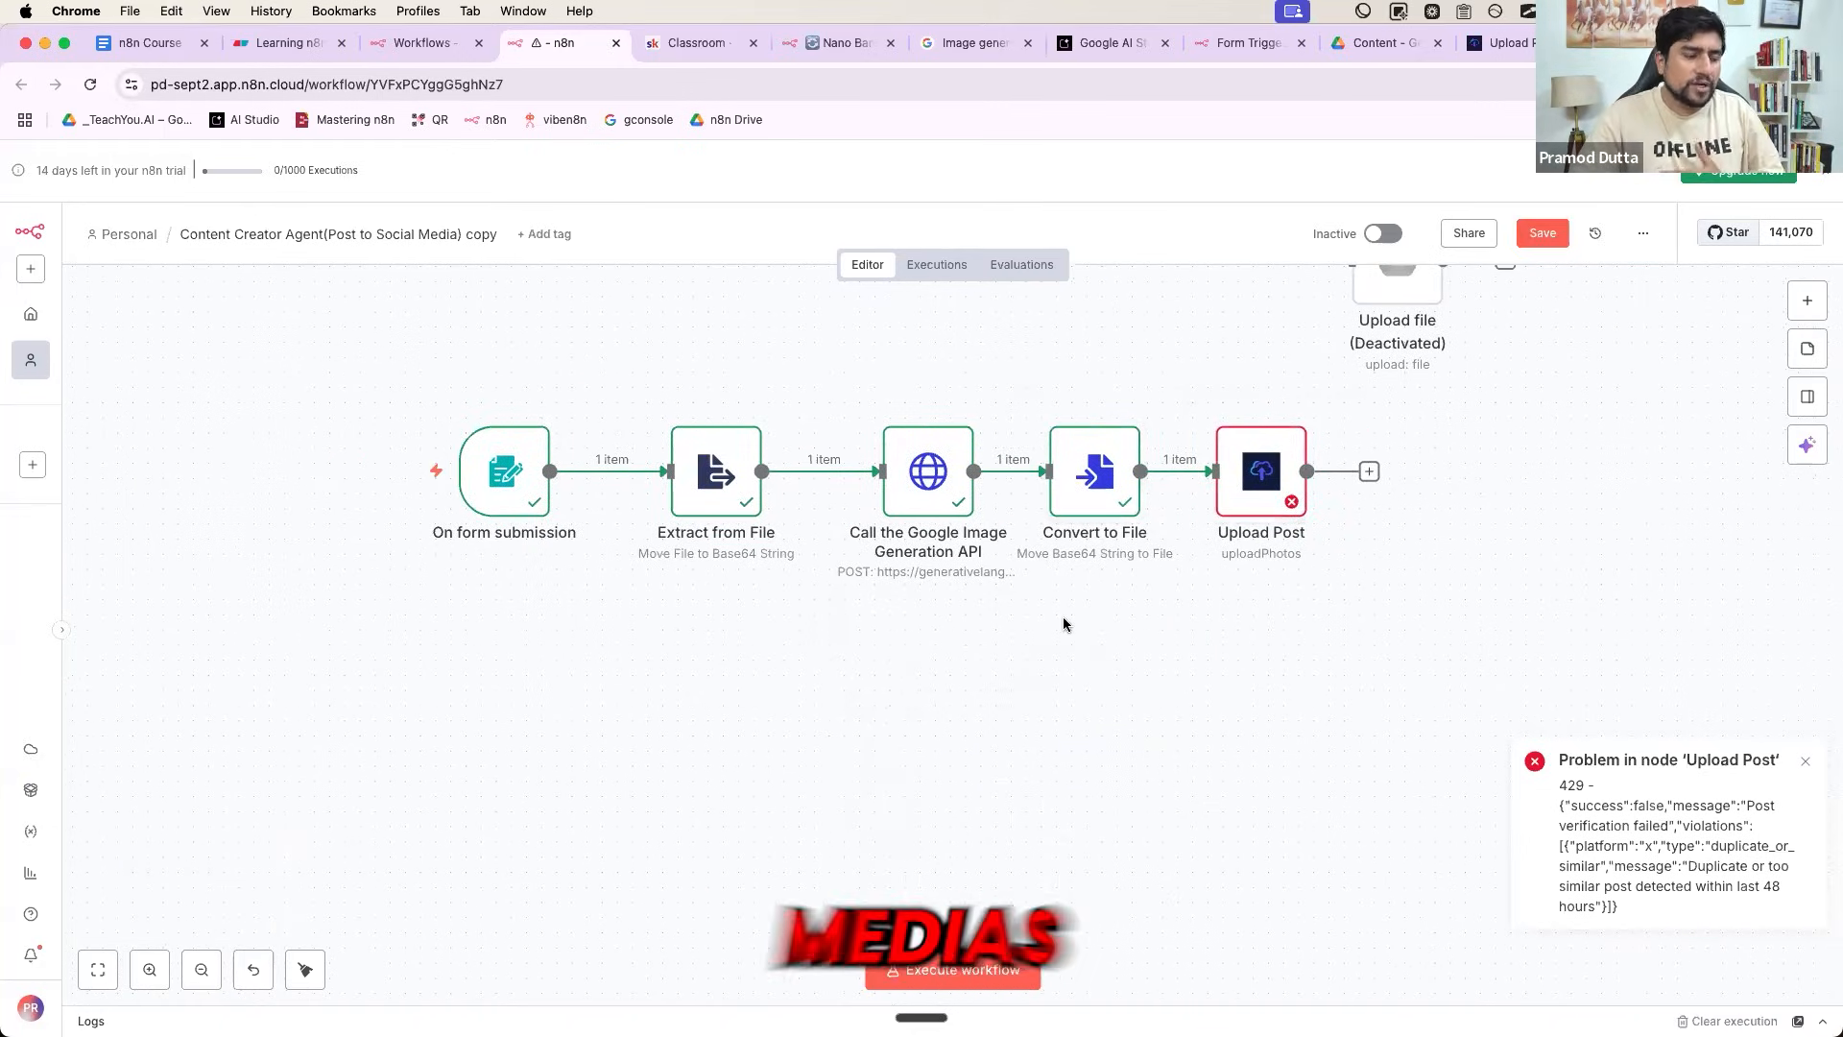
key(super+s)
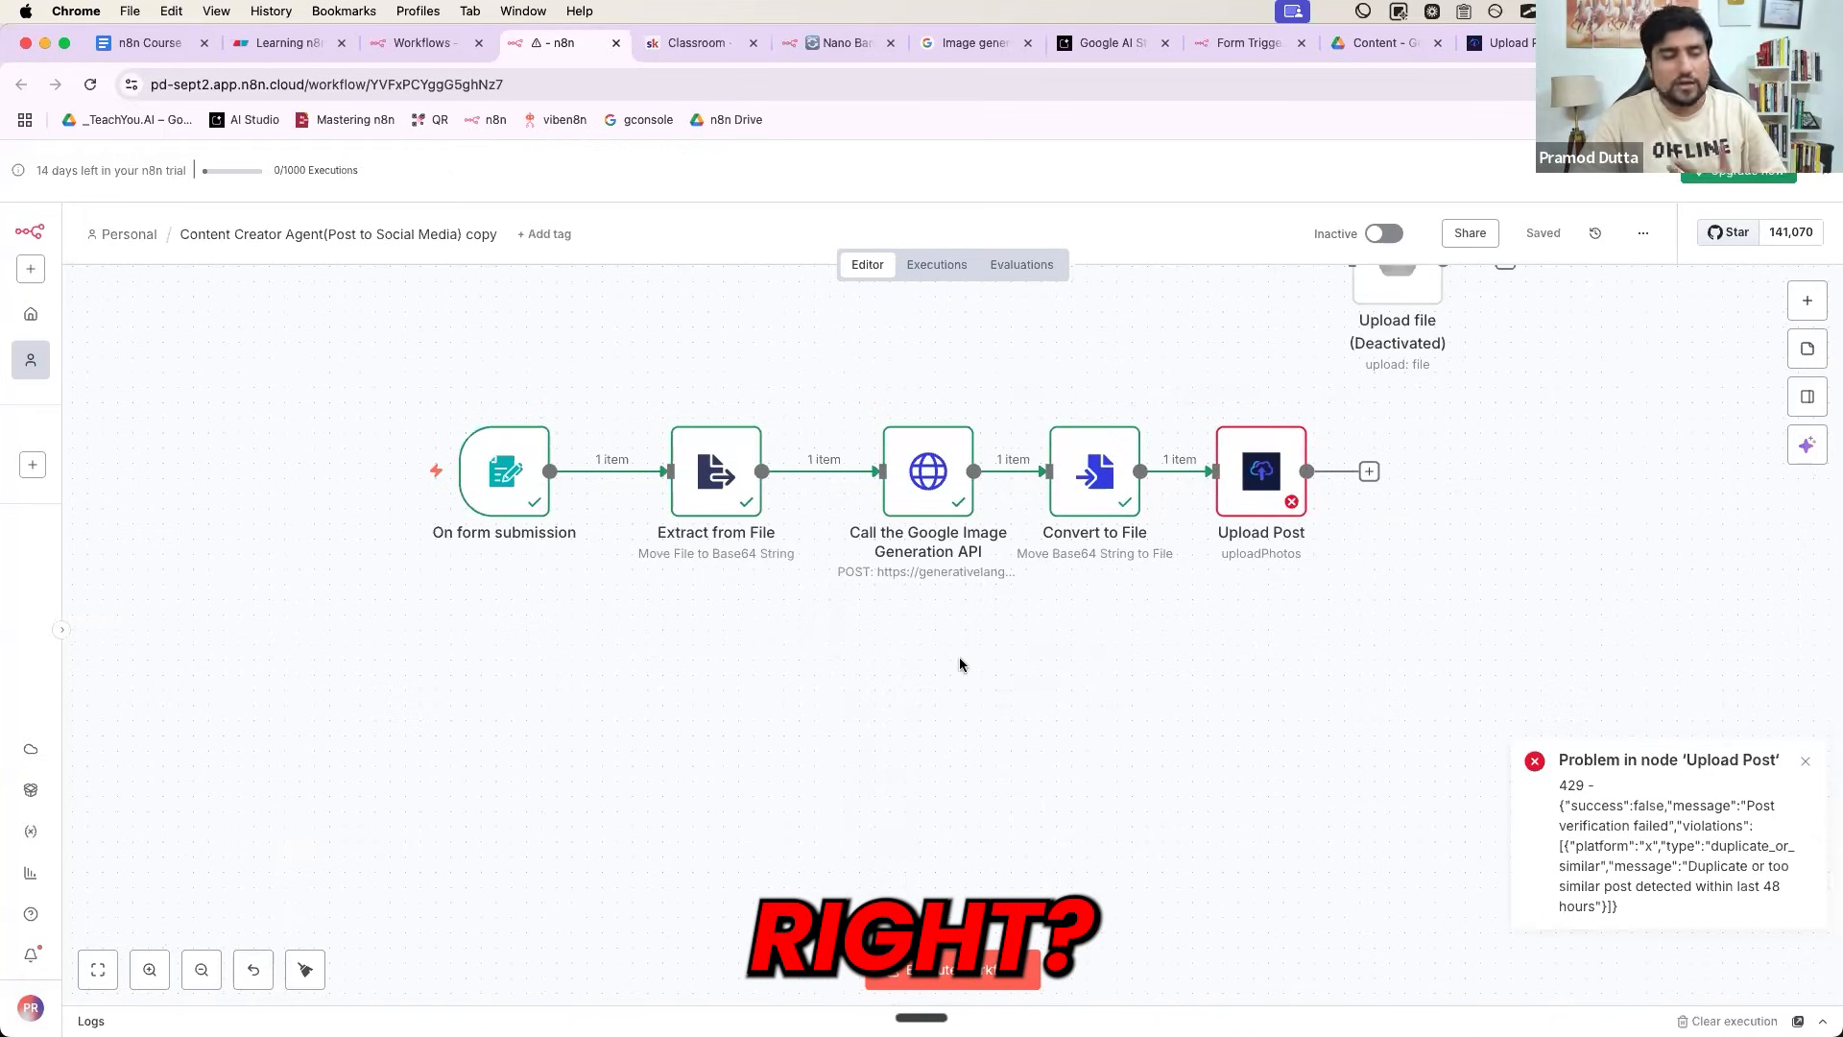
drag(492, 499, 552, 500)
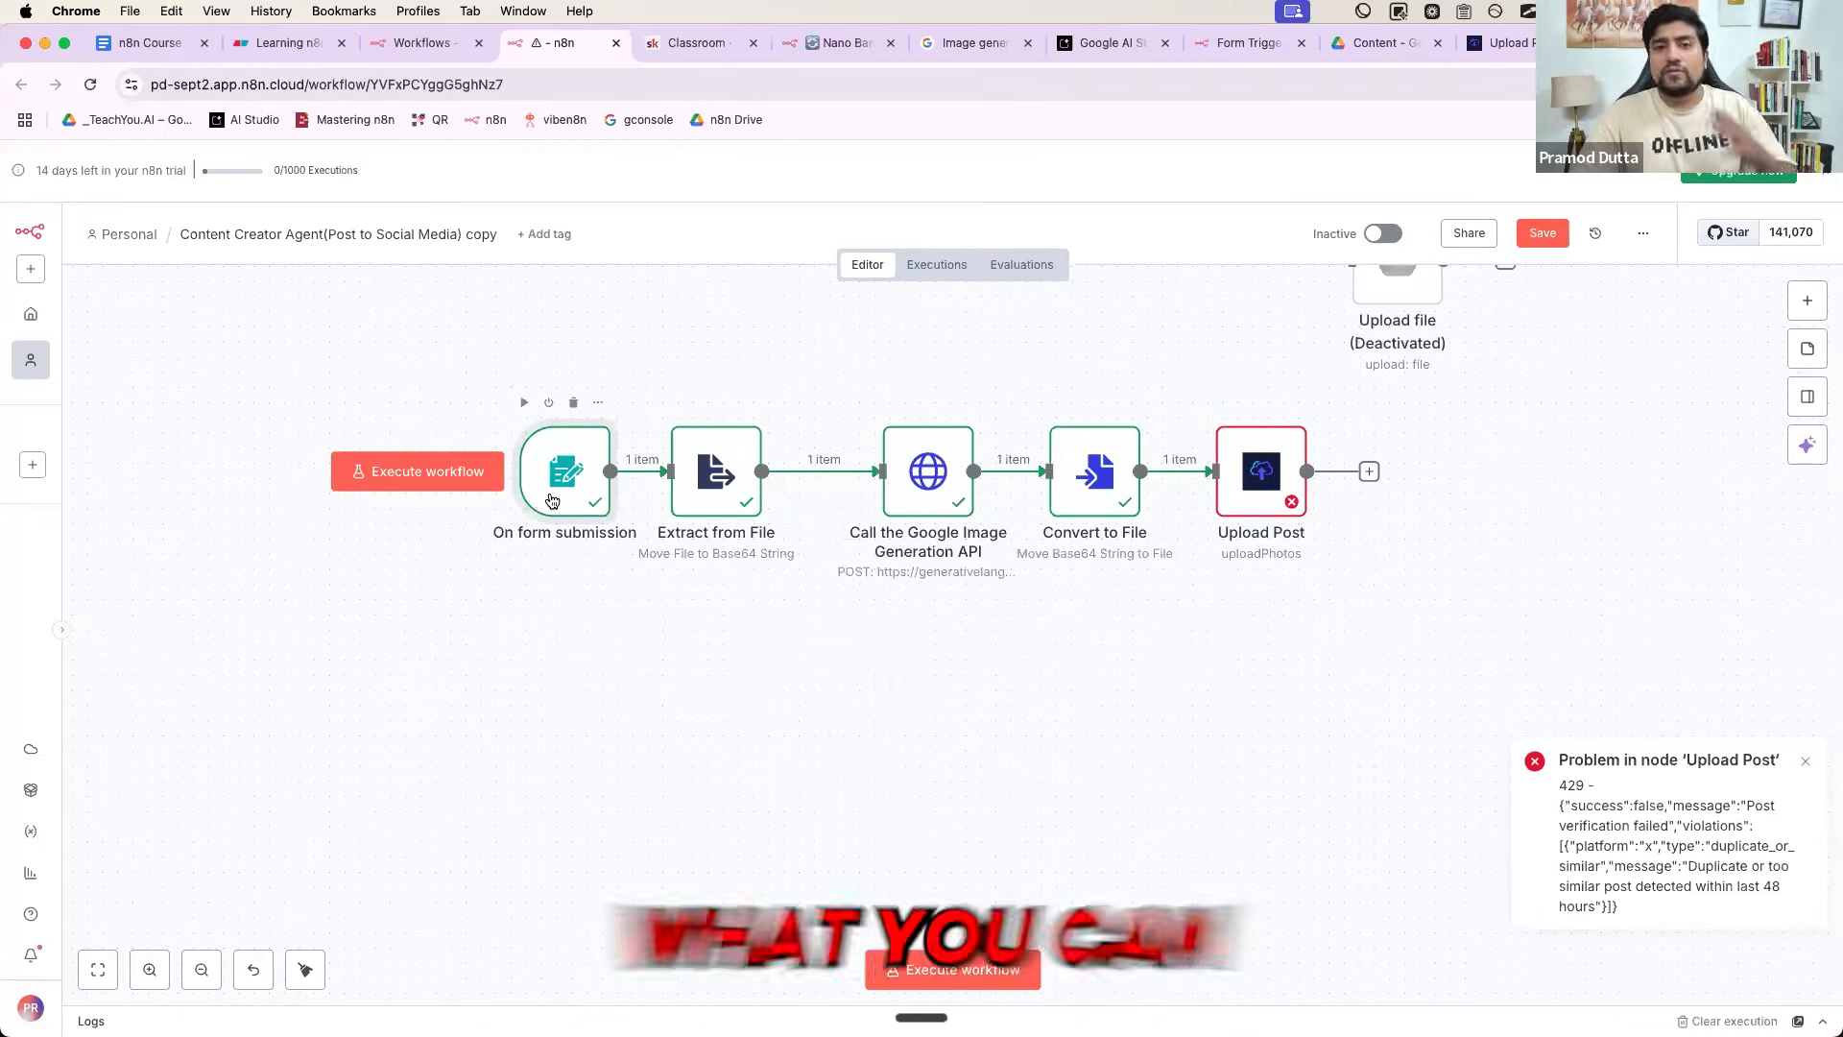